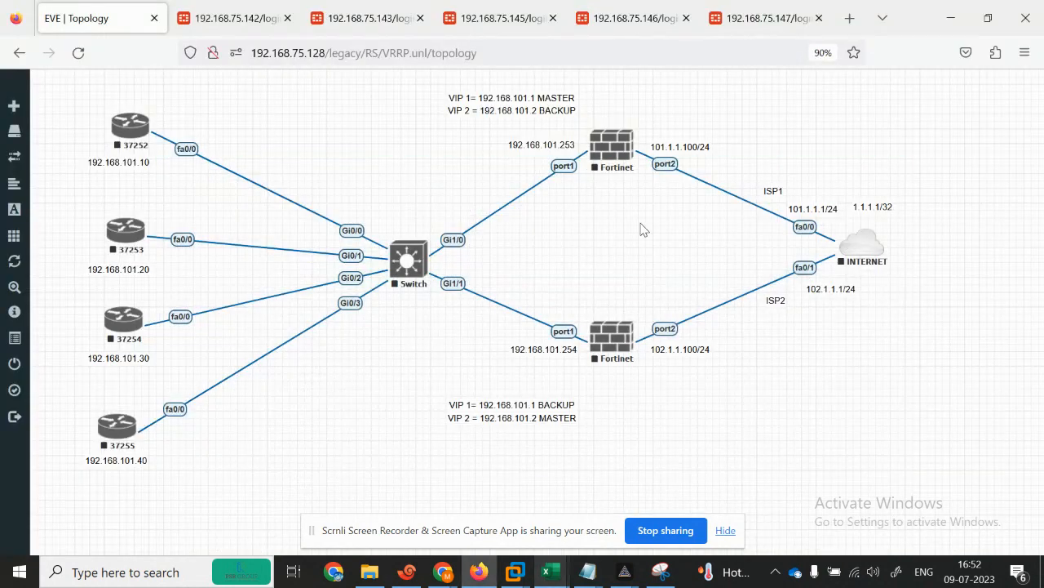
Step: Start all nodes from More actions and dismiss the node-started notifications
mouse_move(33, 249)
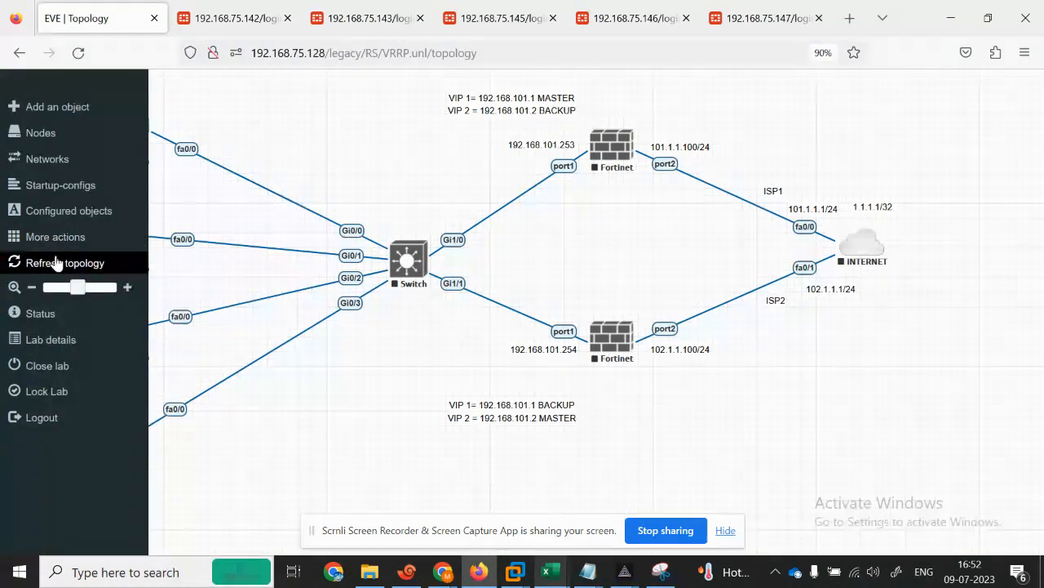
left_click(39, 244)
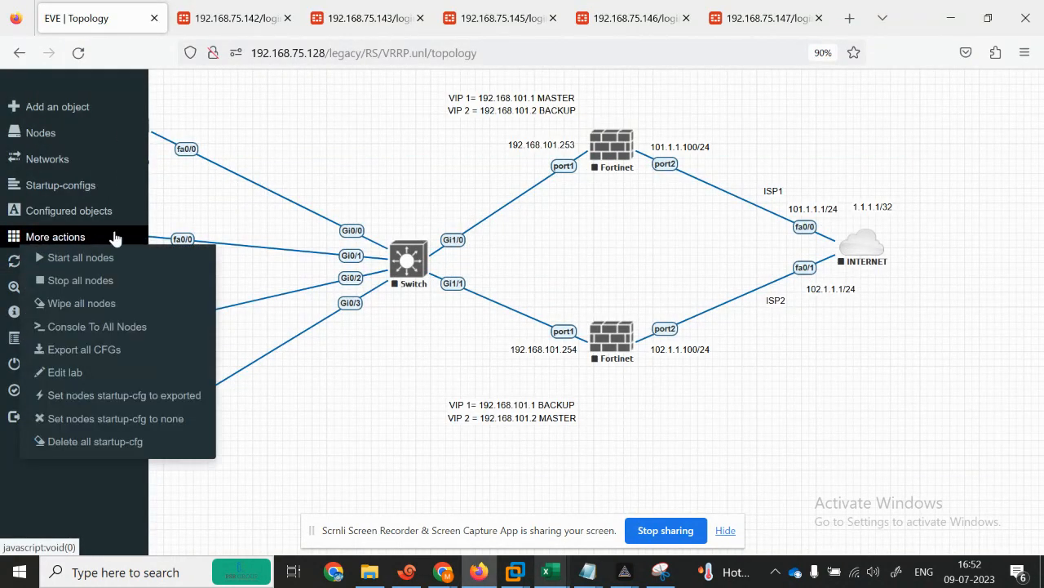
left_click(58, 258)
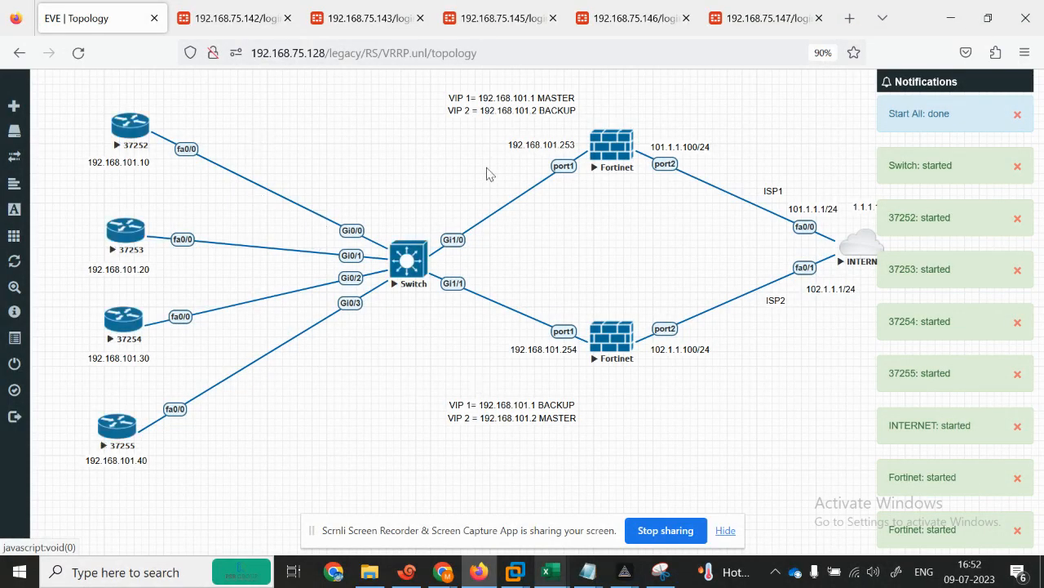
left_click(1017, 115)
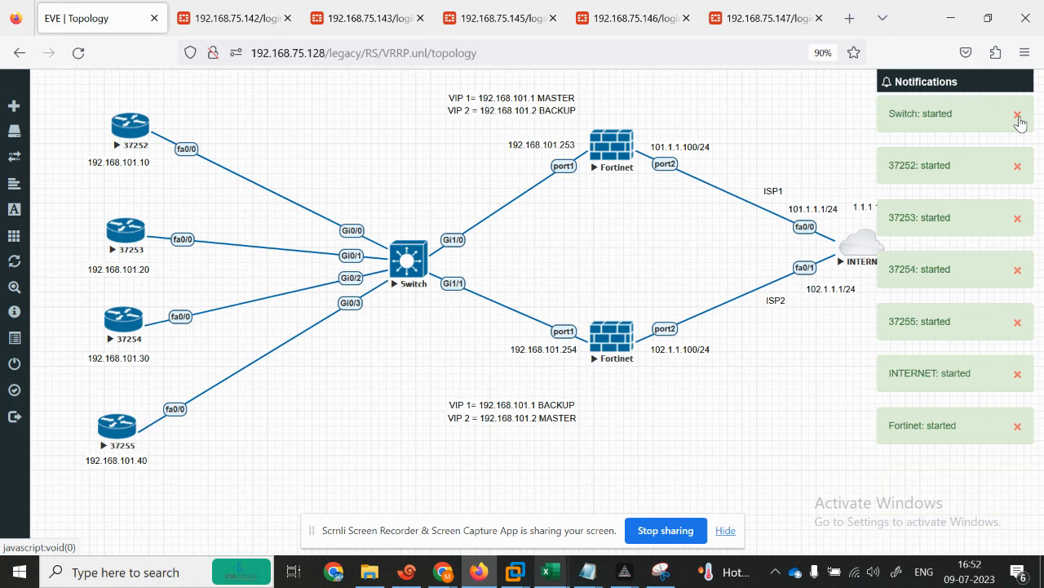
left_click(1017, 115)
left_click(1017, 115)
left_click(1018, 116)
left_click(1017, 115)
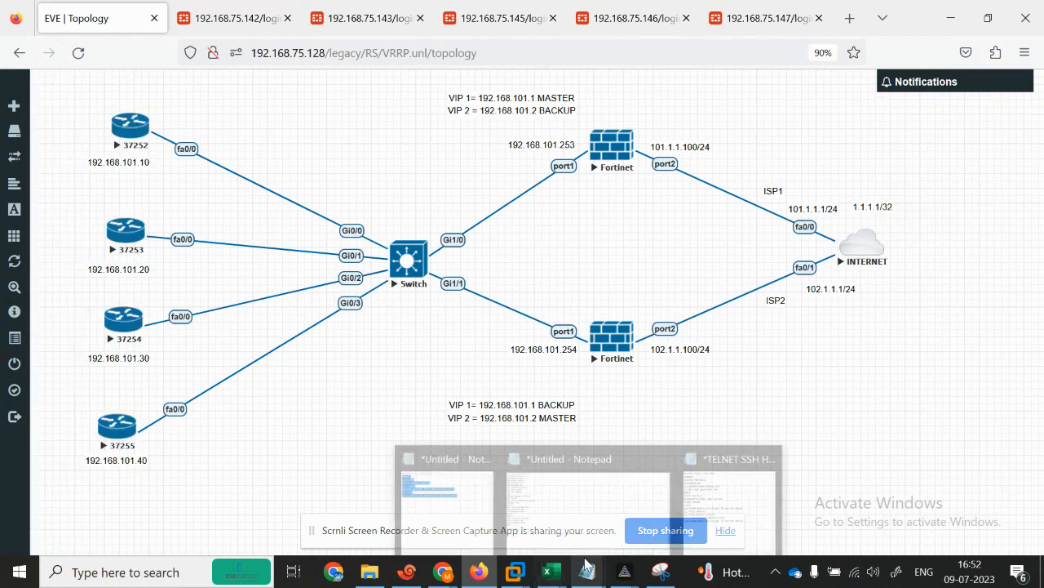
Step: Close the Xshell window and its license reminder splash
left_click(406, 571)
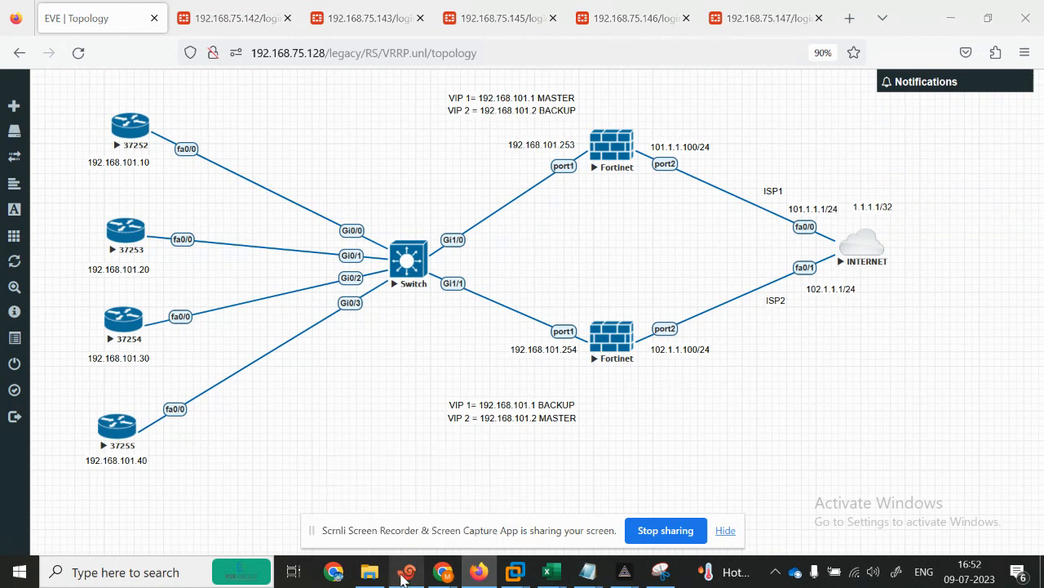
left_click(1024, 9)
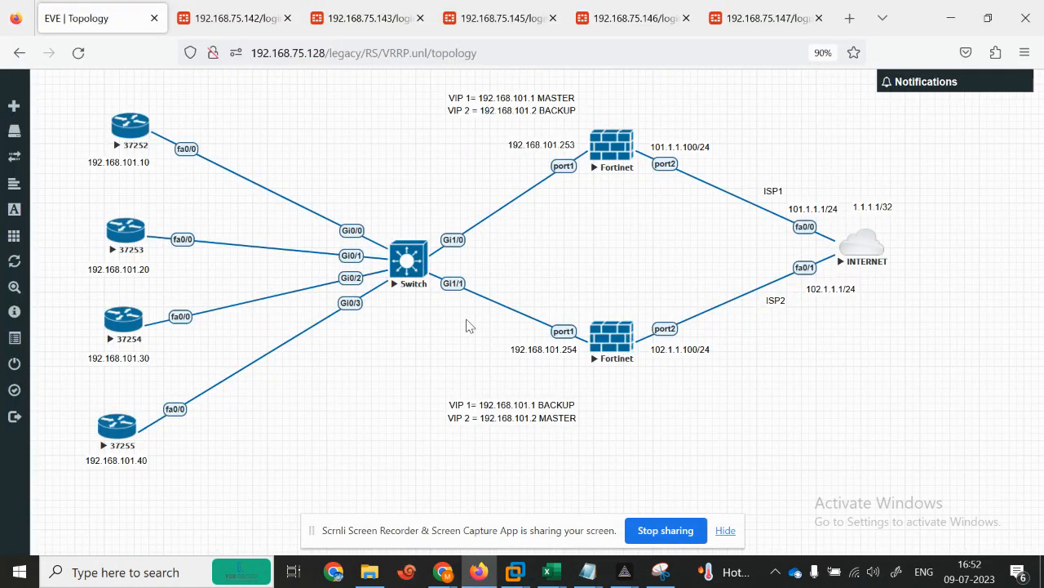
left_click(698, 105)
Step: Open router 37252's console and answer N to its initial configuration dialog
left_click(133, 140)
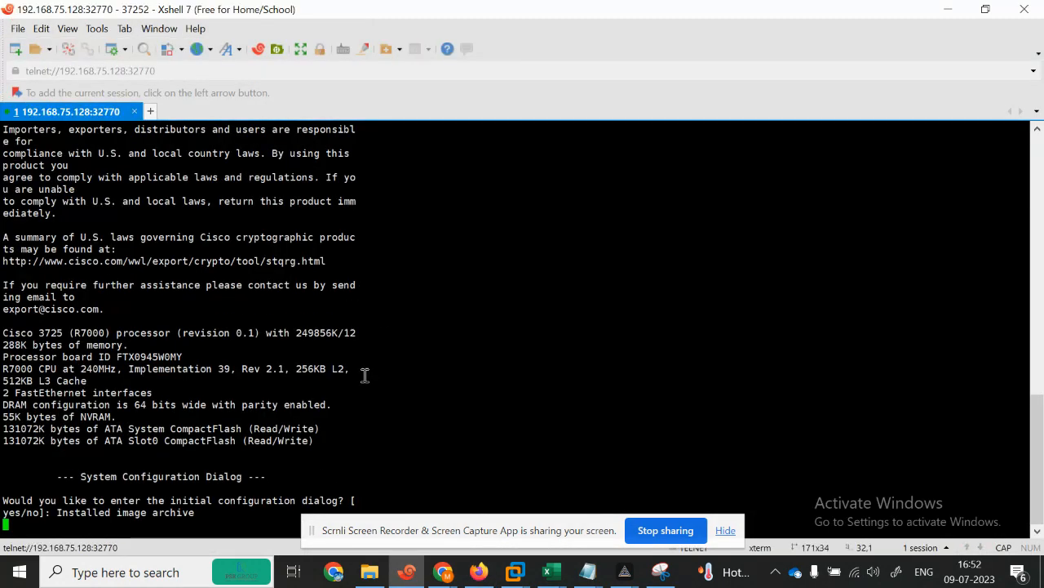
left_click(726, 529)
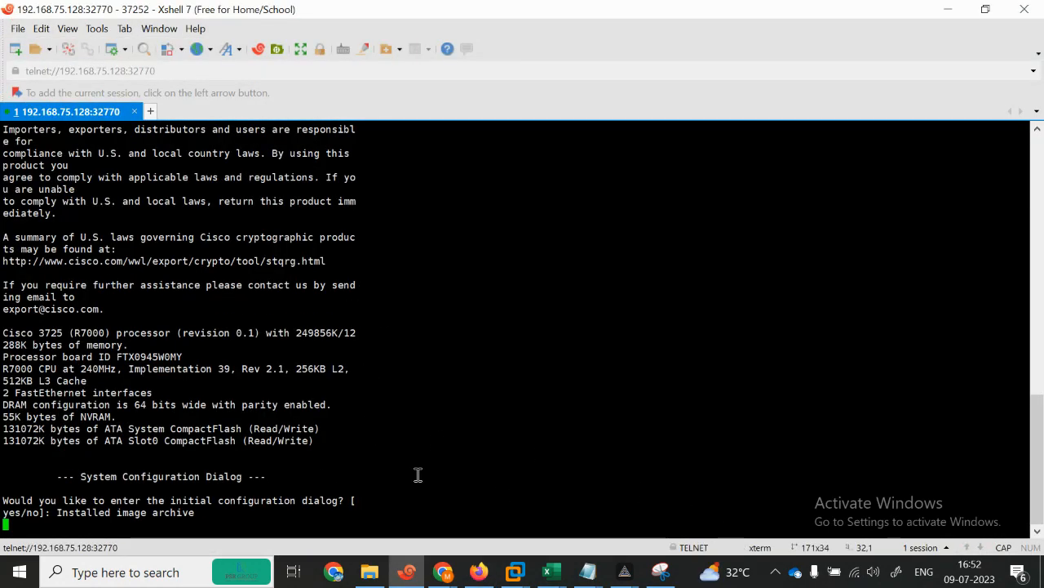
key("Return")
type("N")
key("Return")
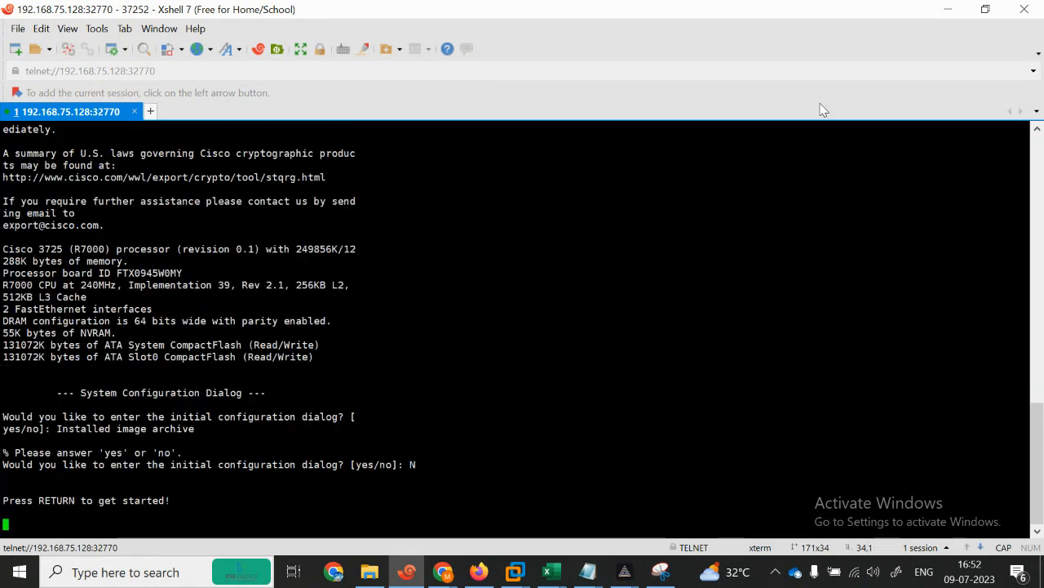
left_click(949, 11)
Step: Open consoles to routers 37253 and 37254, answering N to each configuration dialog
left_click(121, 242)
key("Return")
type("N")
key("Return")
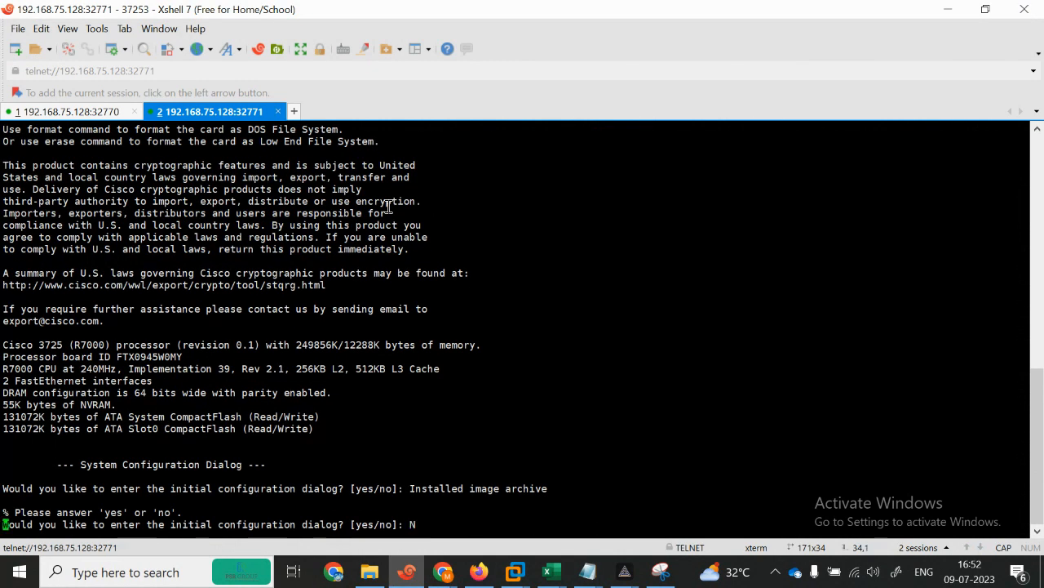
left_click(948, 10)
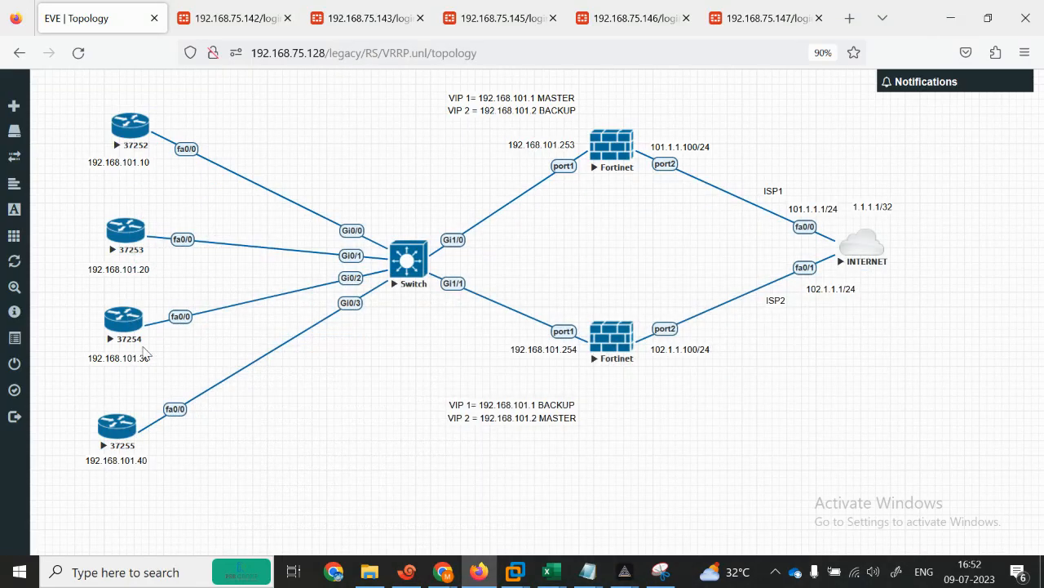
left_click(123, 333)
key("Return")
type("N")
key("Return")
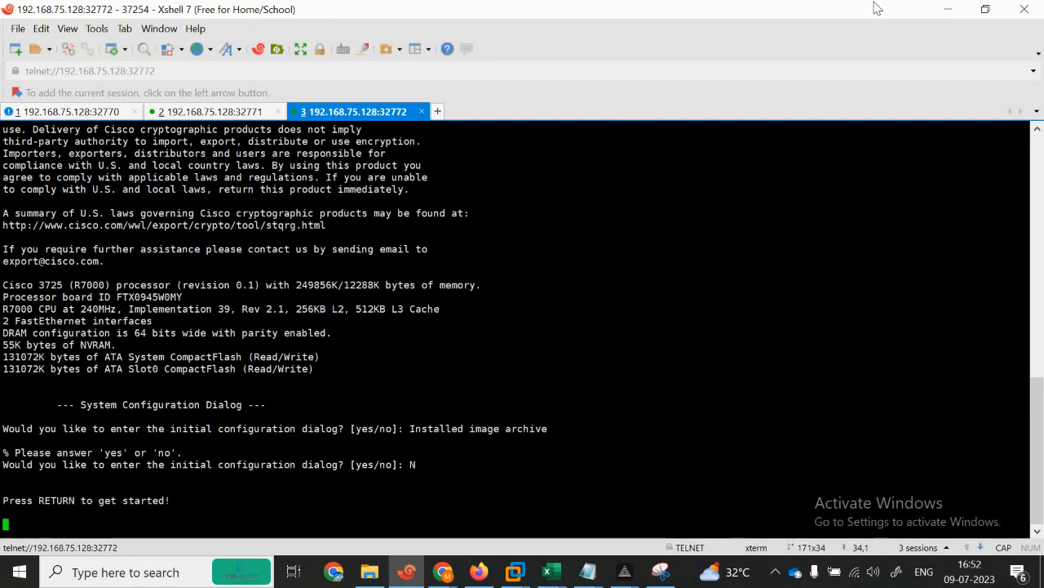
left_click(948, 9)
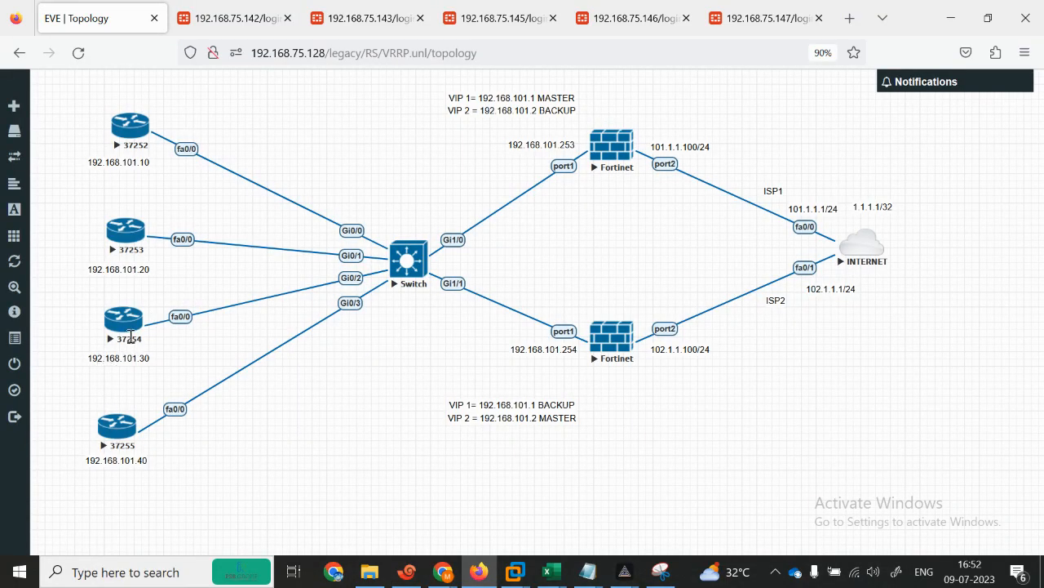
Step: Open router 37255's console, then return to the 37252 session tab
left_click(408, 576)
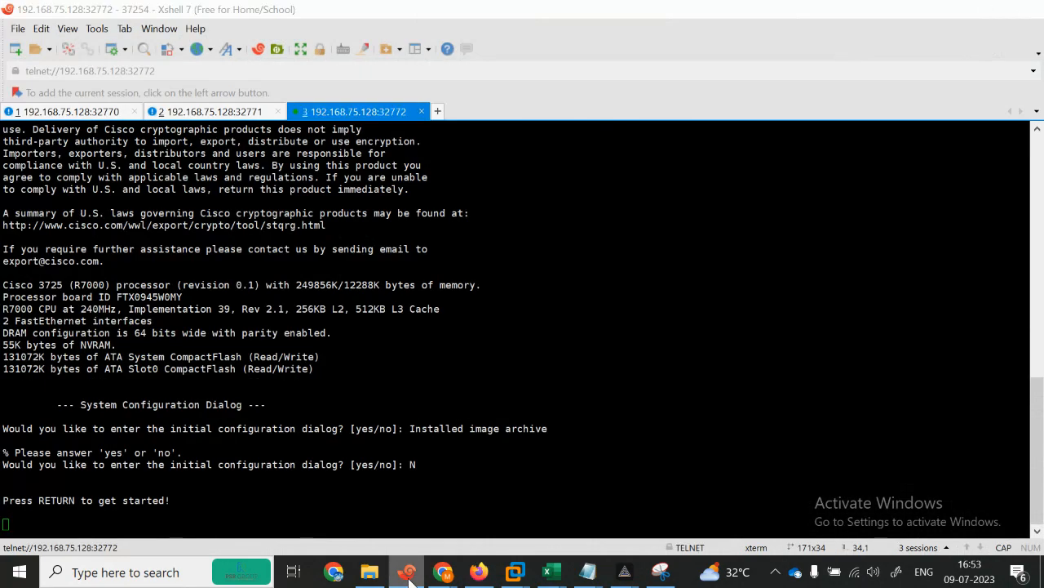
left_click(408, 577)
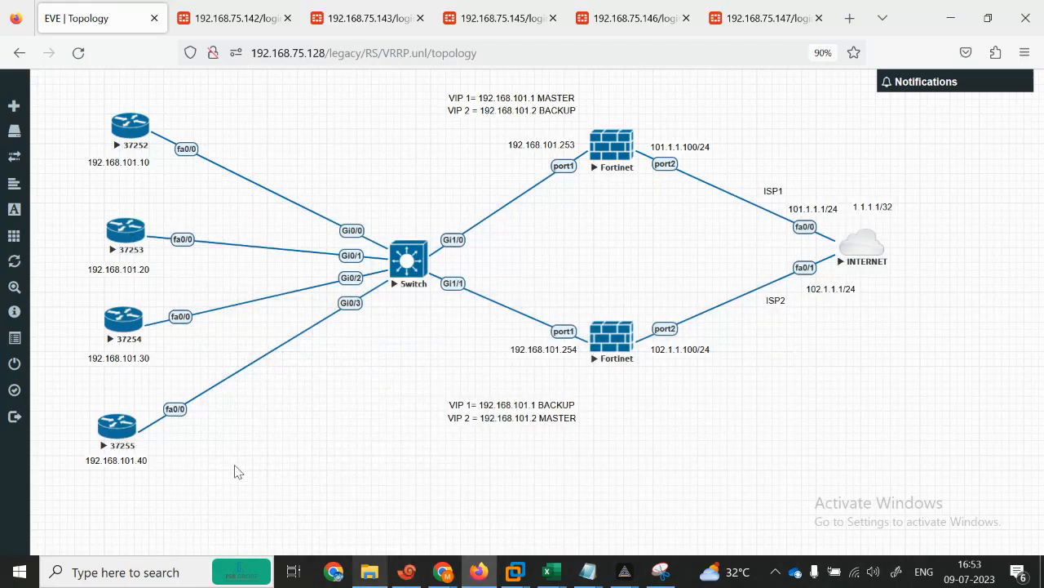
left_click(113, 436)
left_click(82, 116)
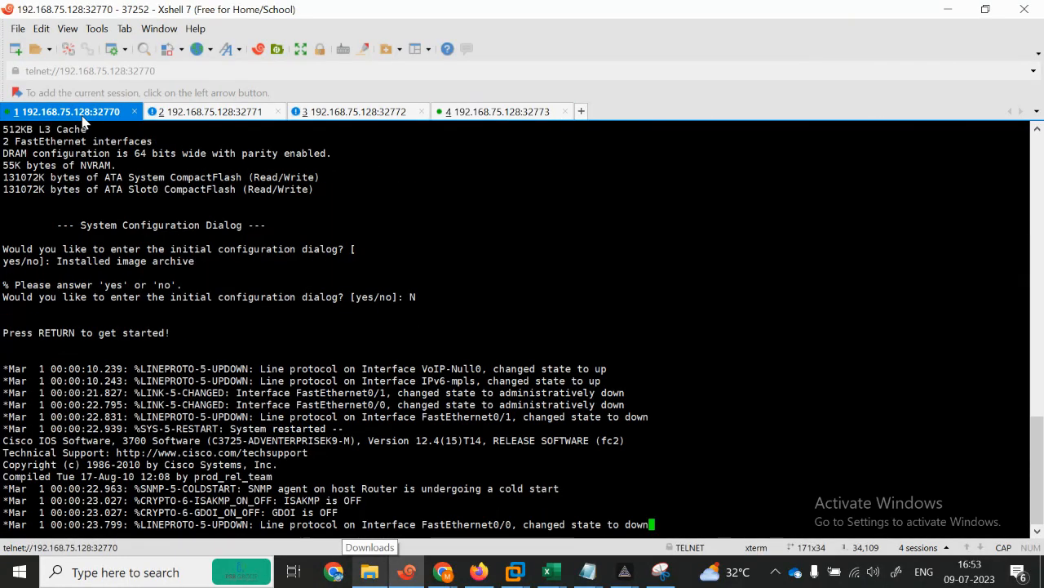
Step: Rename the 37252 and 37253 session tabs to R1 and R2
right_click(82, 117)
left_click(128, 377)
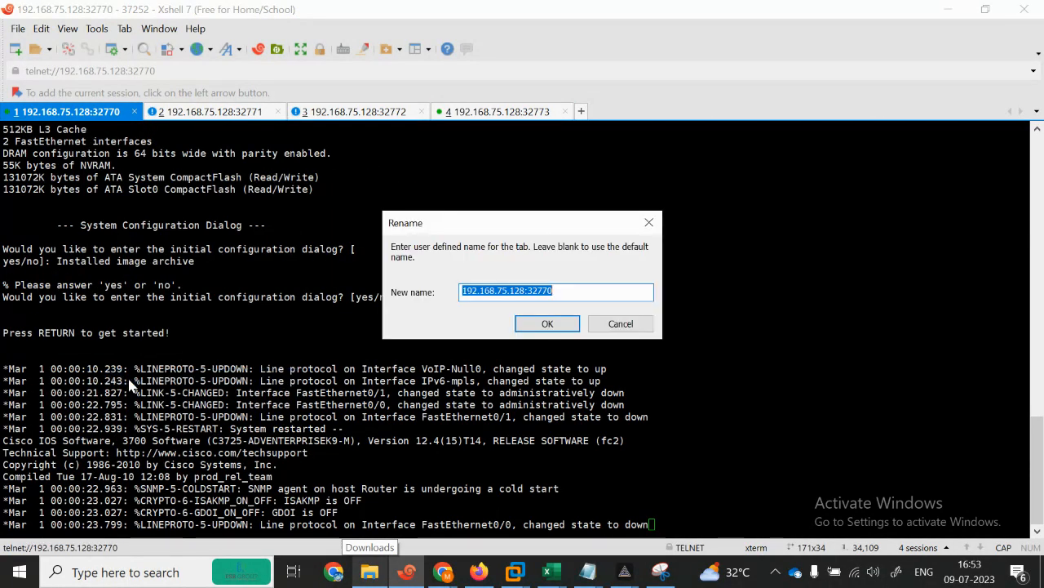
type("R1")
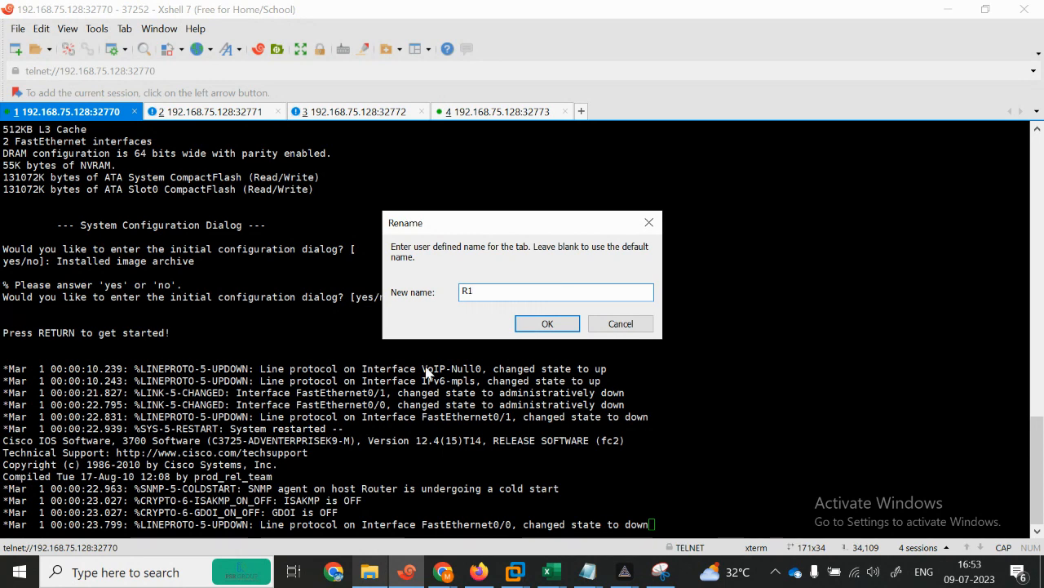
left_click(538, 327)
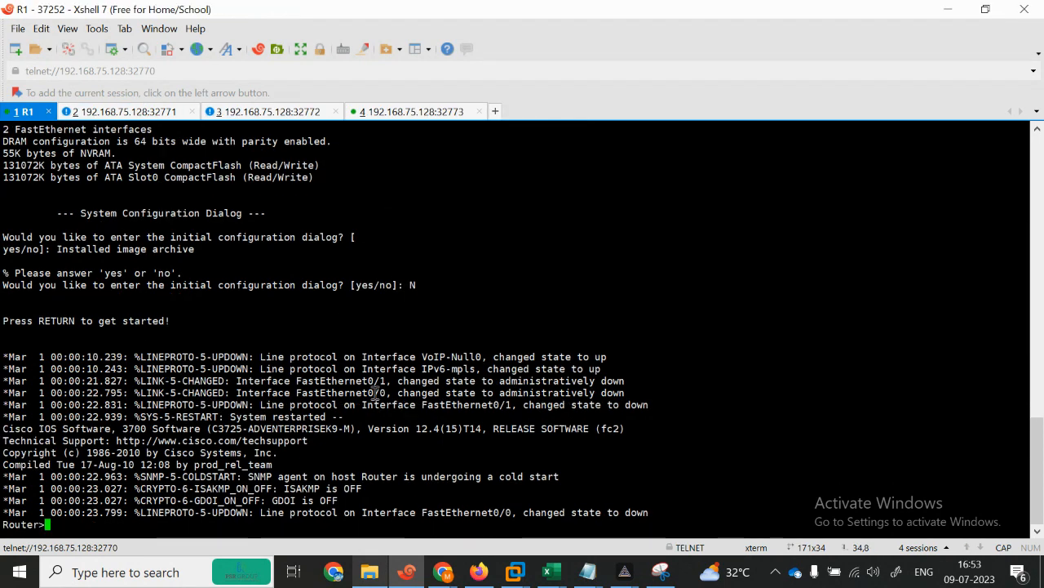
left_click(149, 115)
right_click(149, 114)
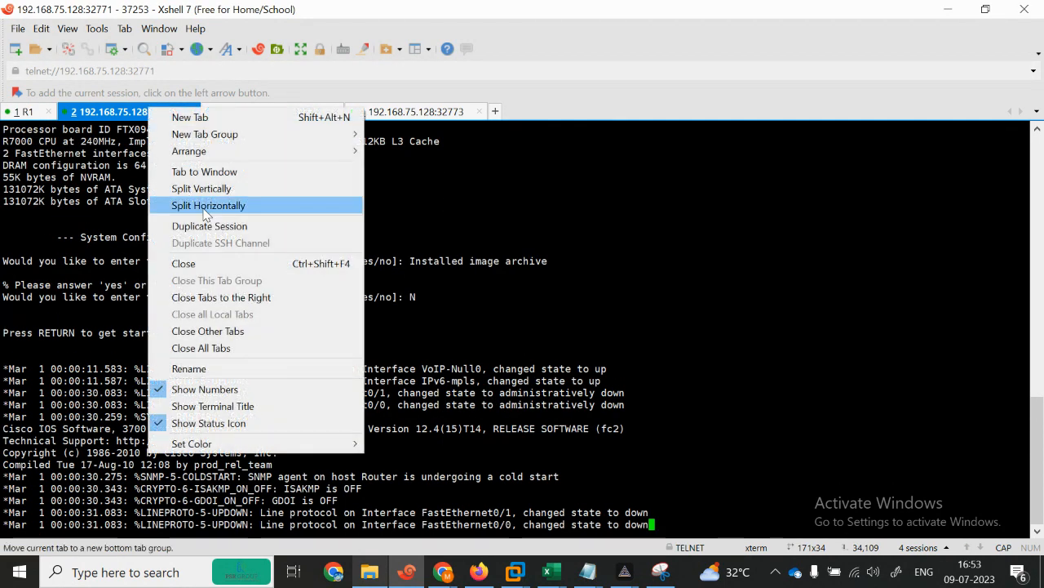
left_click(222, 372)
type("R3")
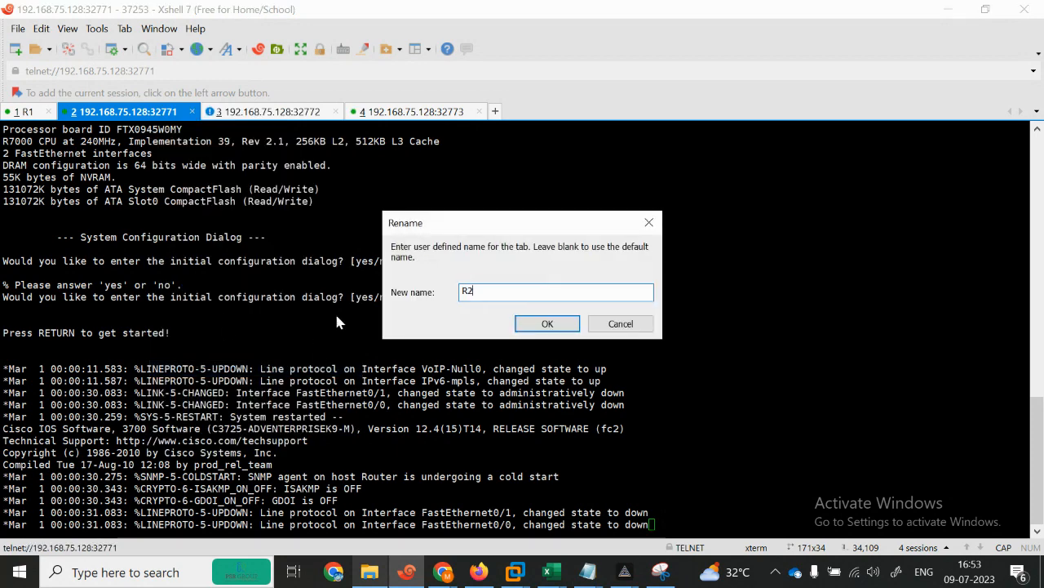
left_click(548, 324)
key("Return")
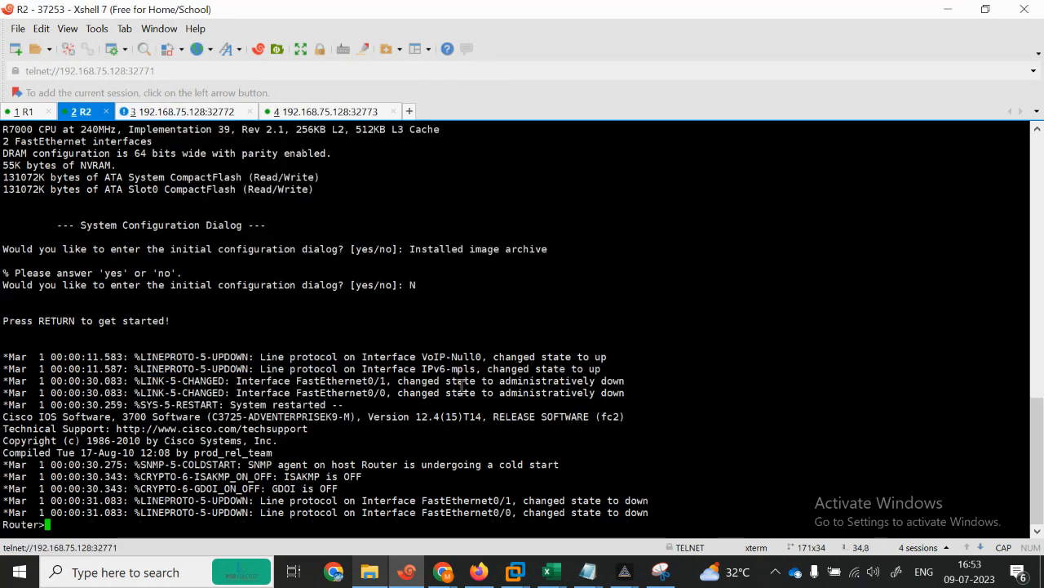
Step: Rename the 37254 and 37255 session tabs to R3 and R4
left_click(168, 112)
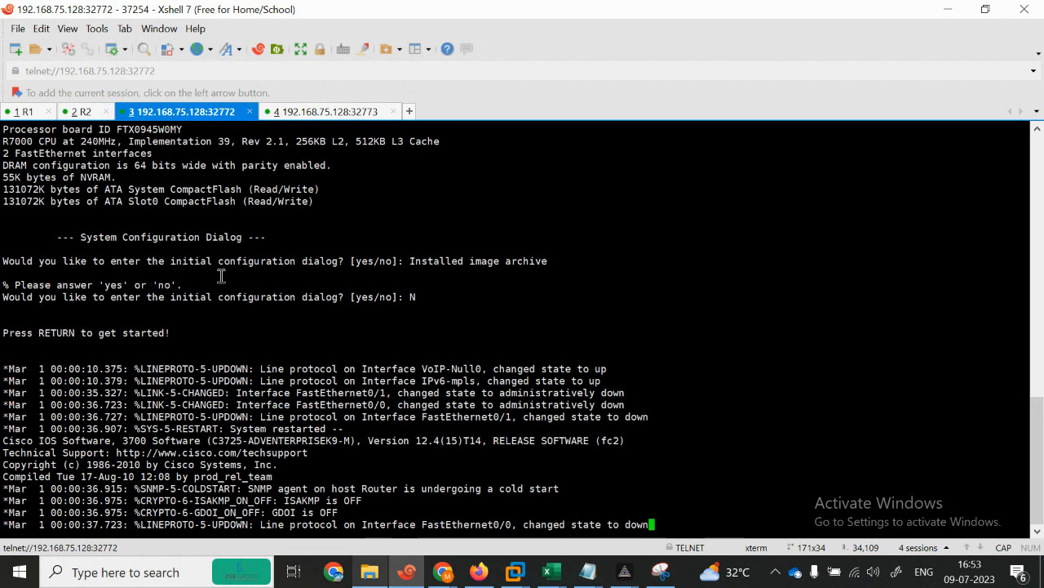
key("Return")
key("Return")
key("Return")
key("Return")
key("Return")
key("Return")
key("Return")
key("Return")
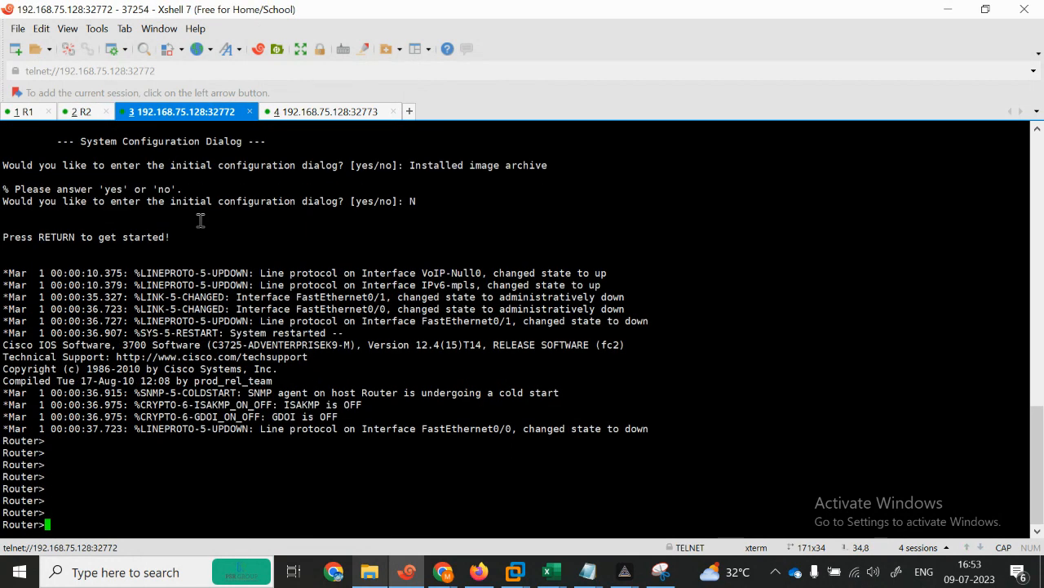
right_click(148, 115)
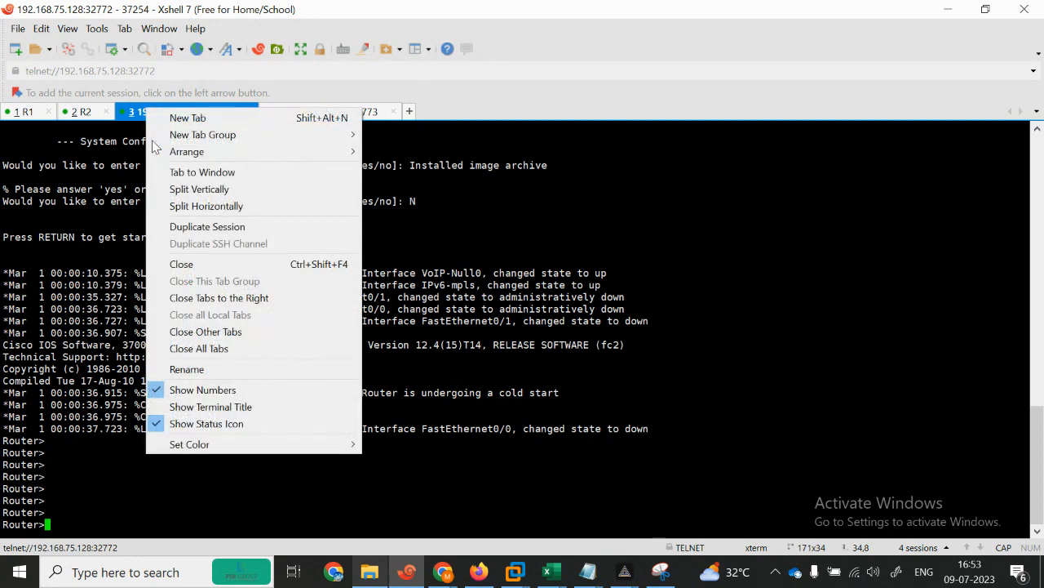
left_click(230, 372)
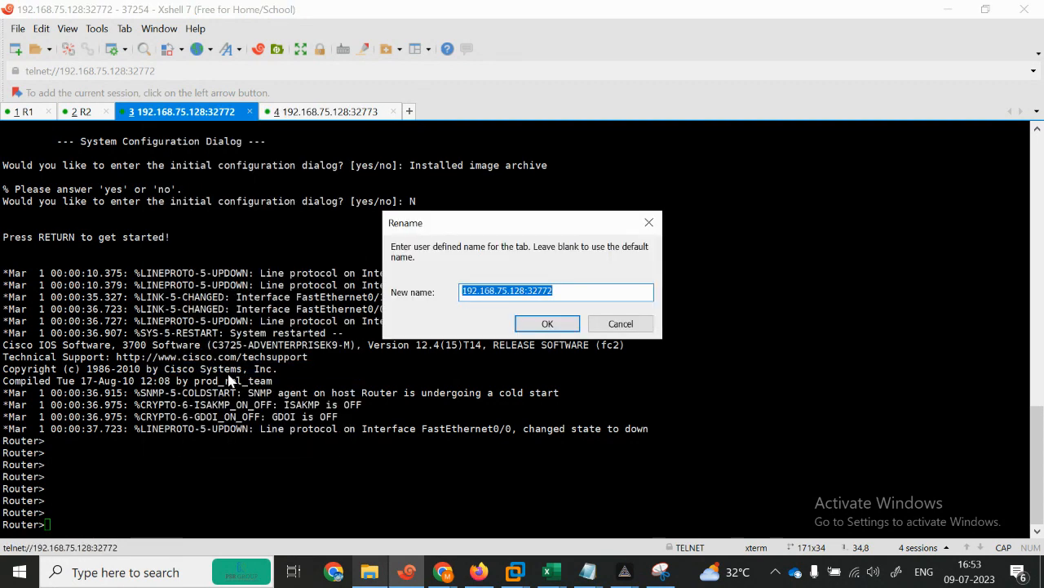
type("R3")
left_click(557, 324)
left_click(232, 114)
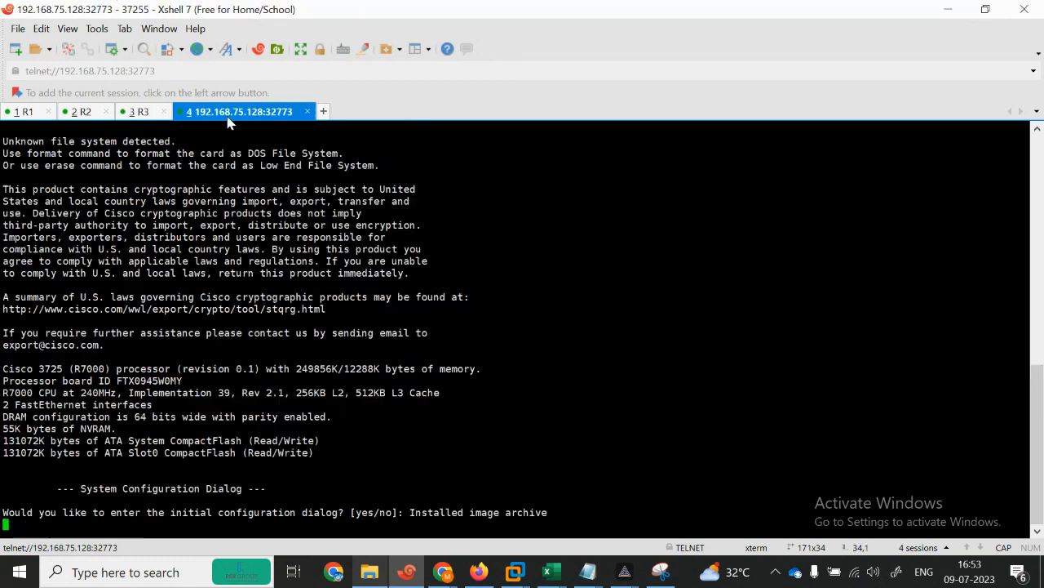
right_click(229, 117)
left_click(317, 380)
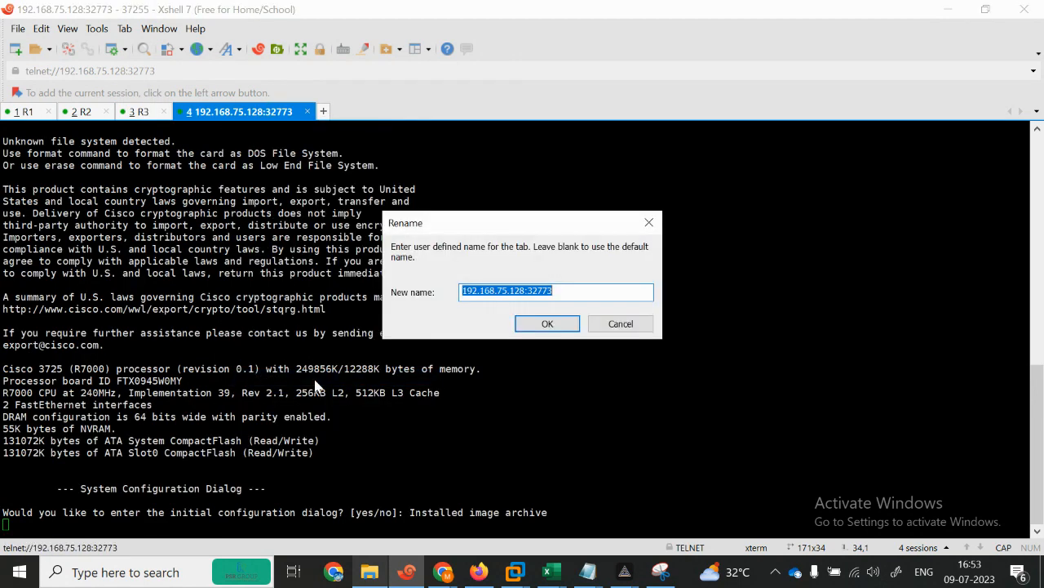
type("R4")
key("Return")
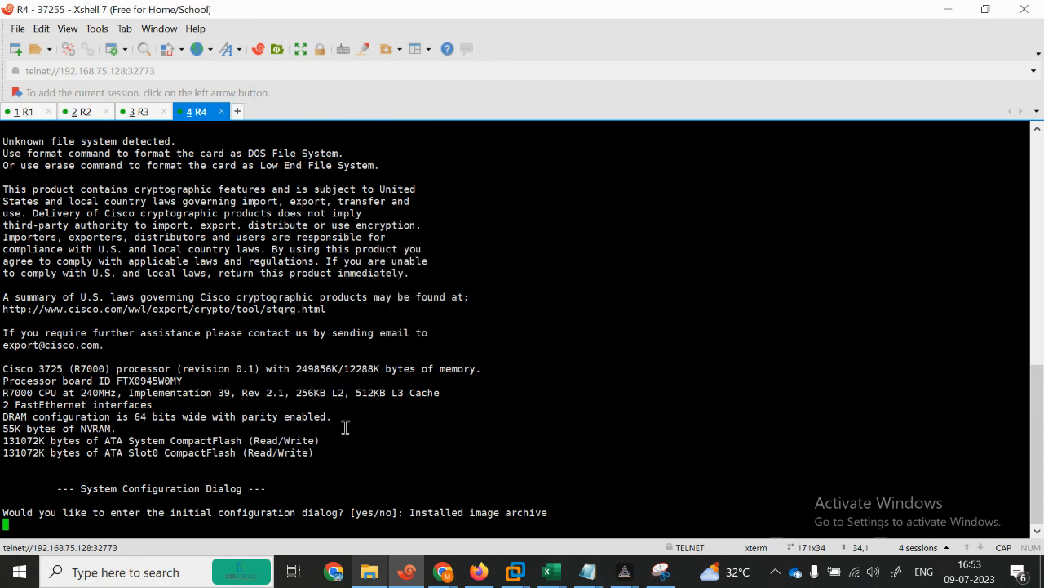
Step: Answer n to R4's configuration dialog and minimize Xshell to the topology
key("Return")
type("n")
key("Return")
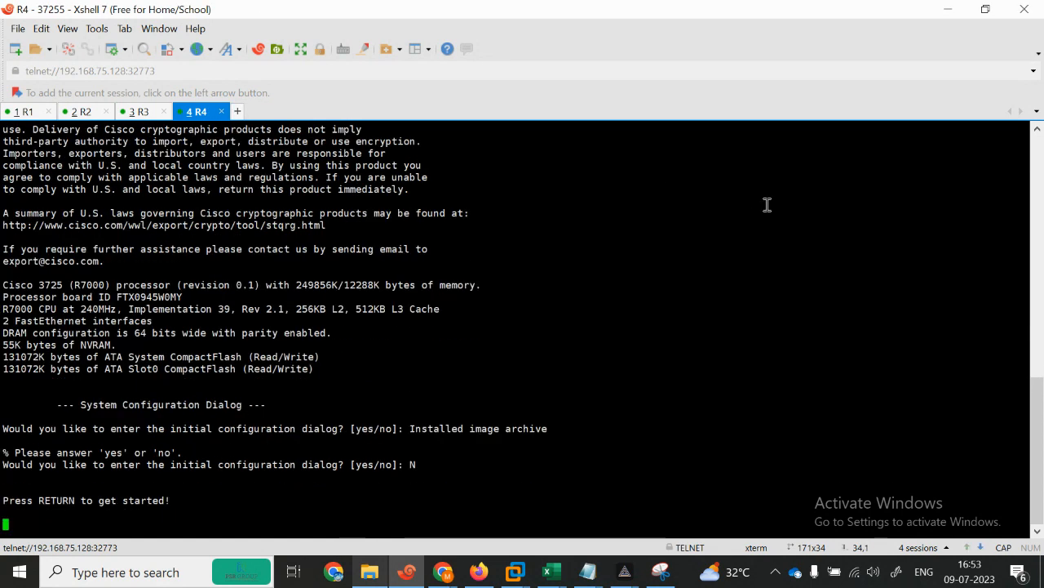
left_click(948, 9)
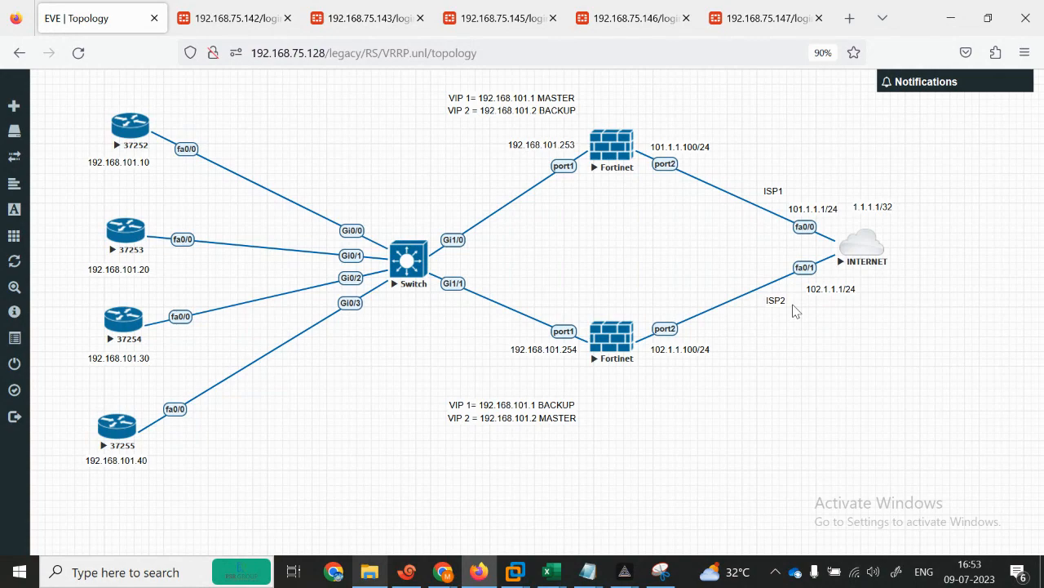
Step: Open a console to the INTERNET cloud and name its tab INTERNET
left_click(864, 257)
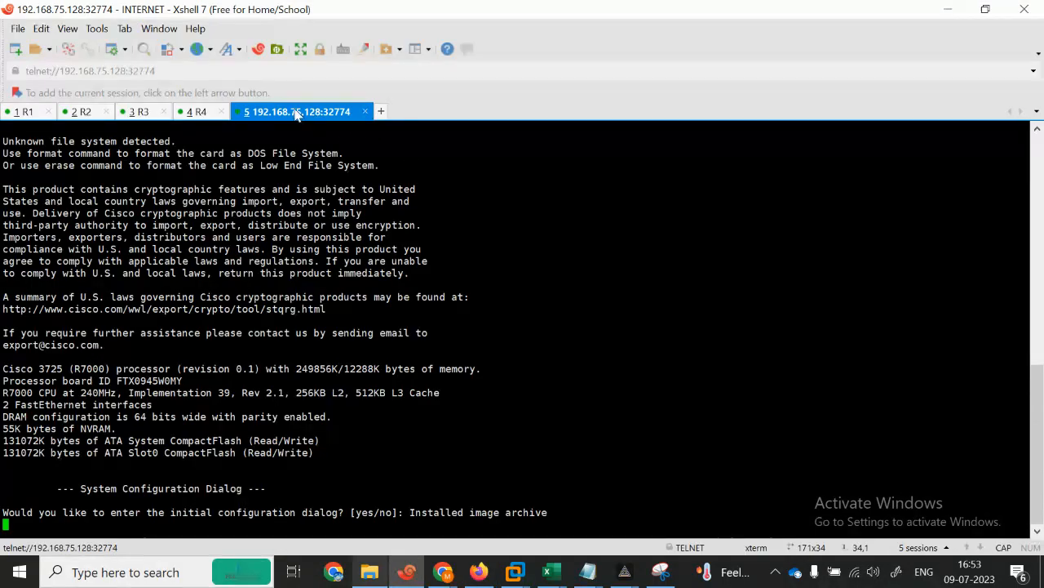
right_click(297, 114)
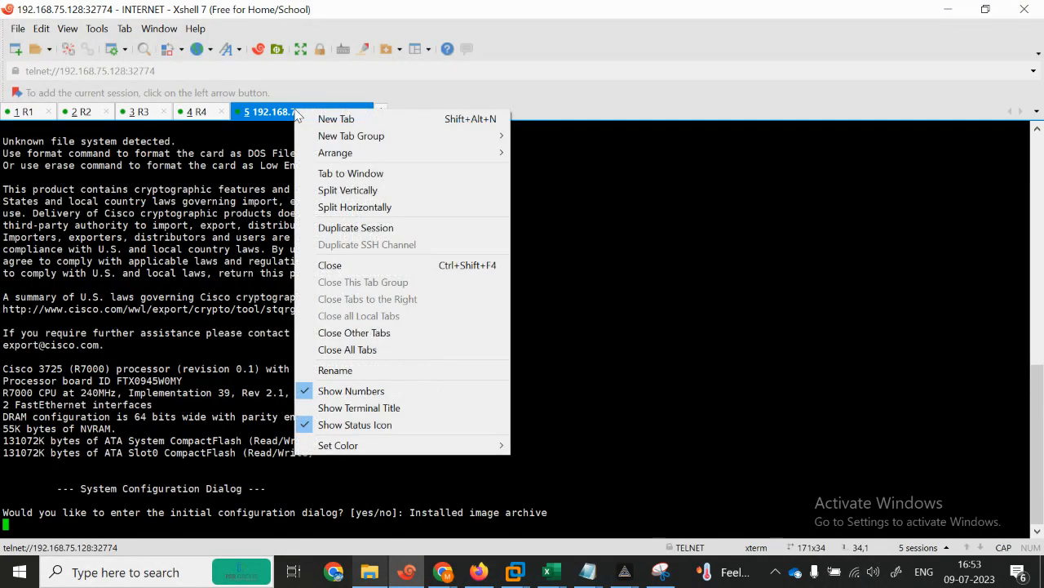
left_click(385, 369)
type("INTERNET")
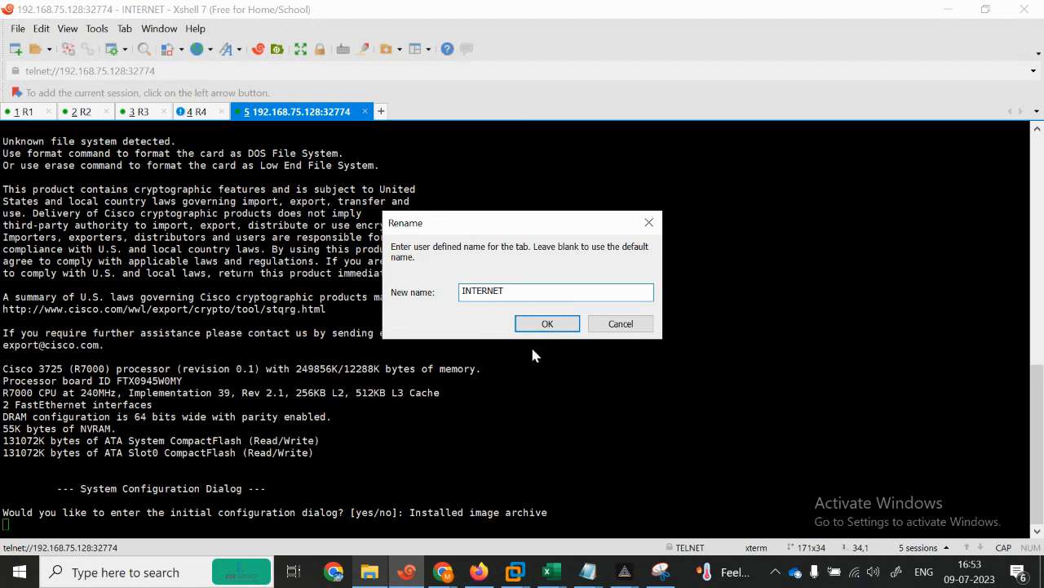
left_click(546, 324)
left_click(947, 9)
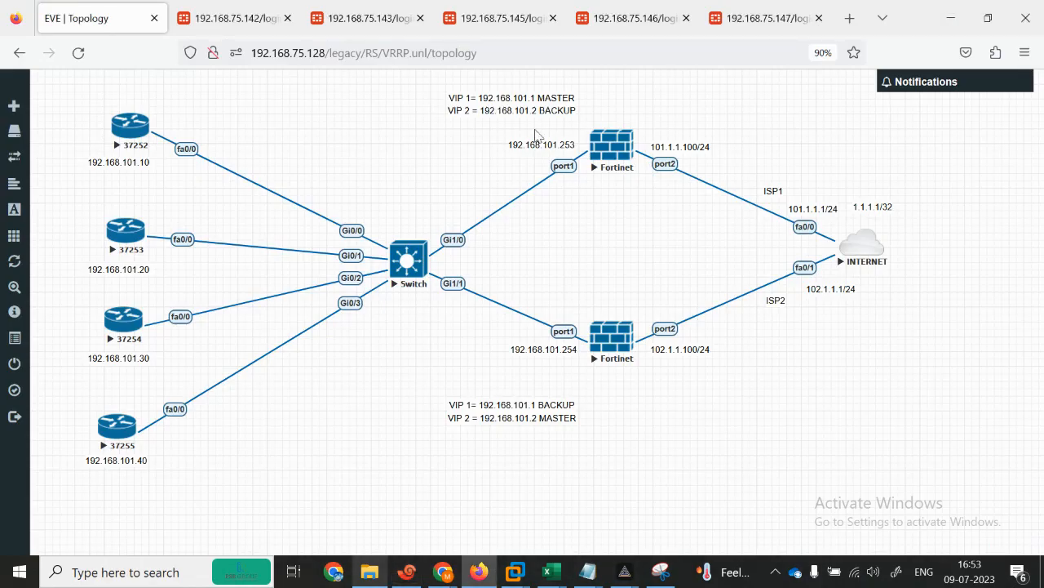
Step: Open a console to the switch and name its tab SWITCH
left_click(408, 260)
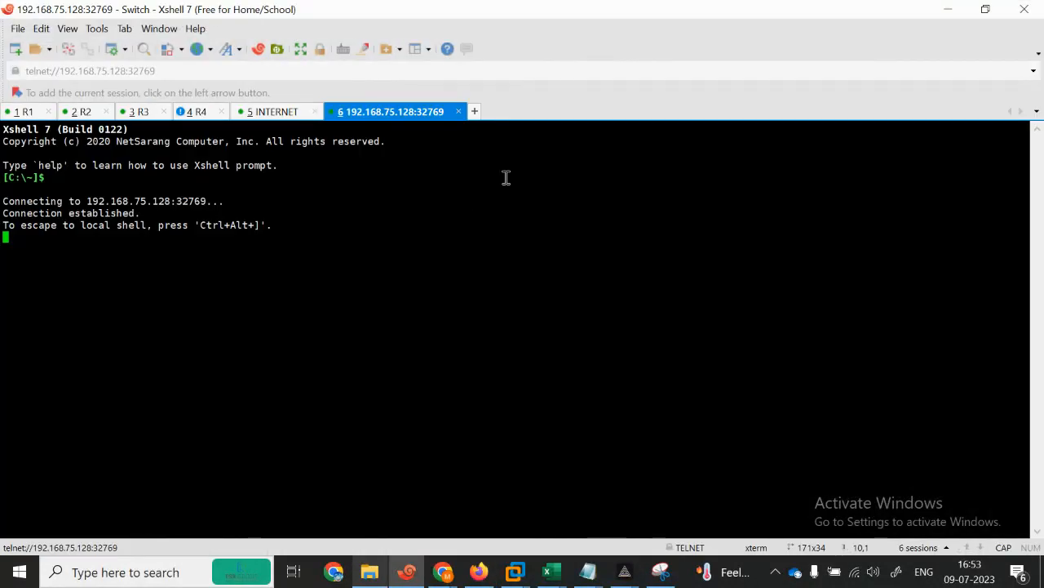
right_click(355, 121)
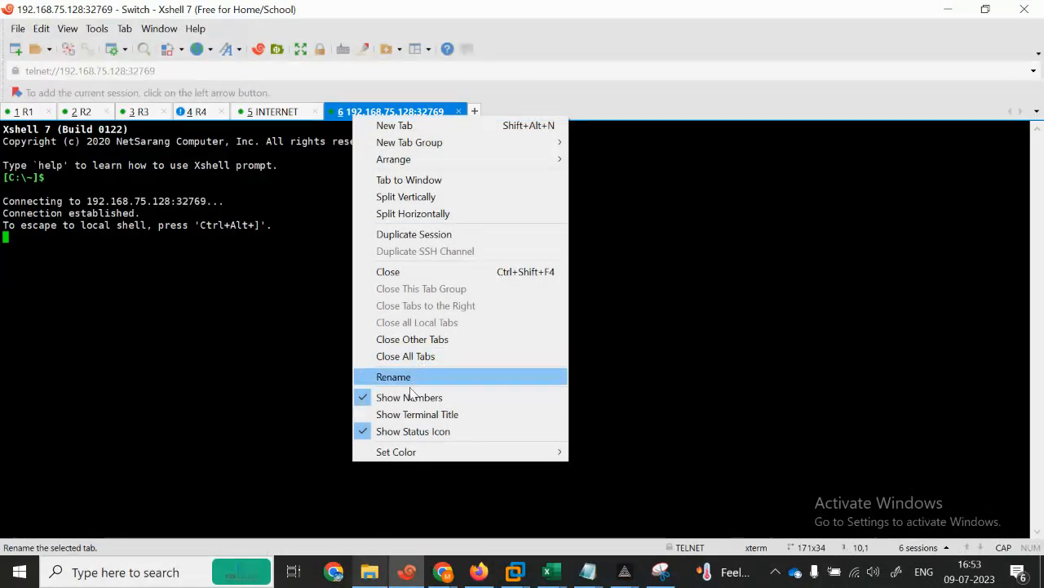
left_click(408, 377)
type("SWITCH")
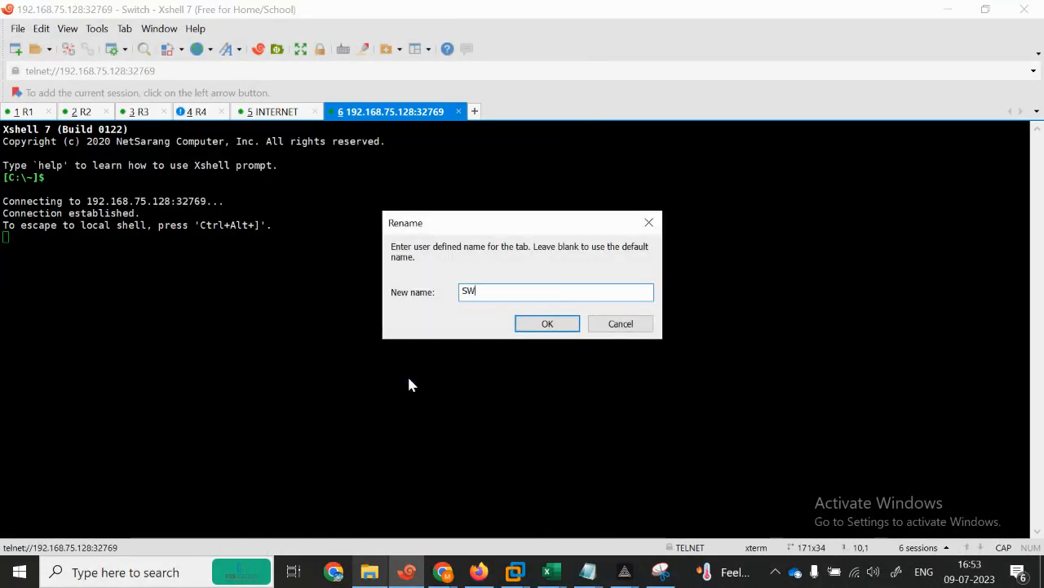
left_click(559, 320)
left_click(947, 10)
Step: Open a console to the upper FortiGate and name its tab FG1
left_click(610, 150)
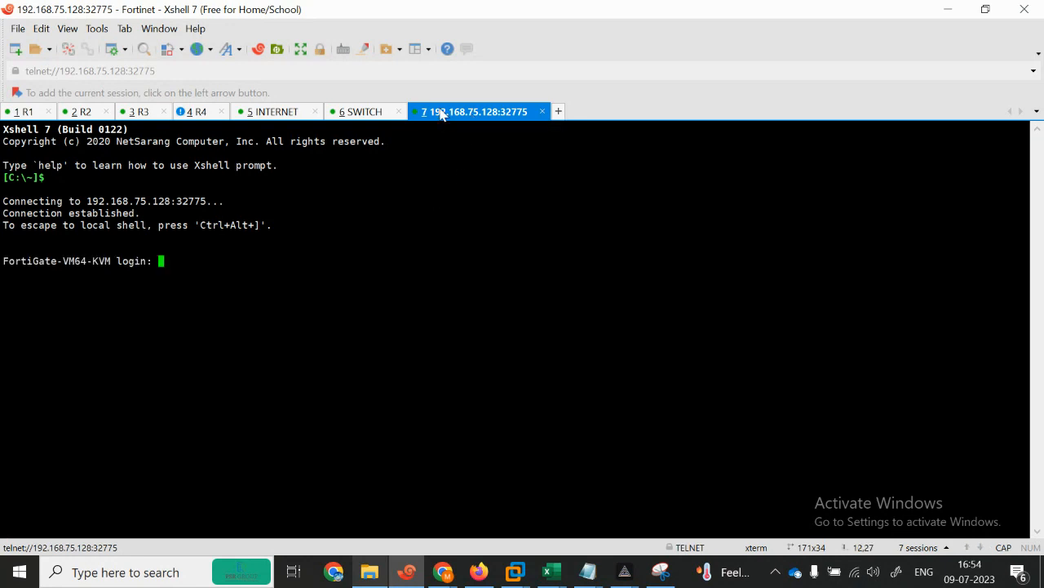
right_click(441, 115)
left_click(487, 369)
type("FG1")
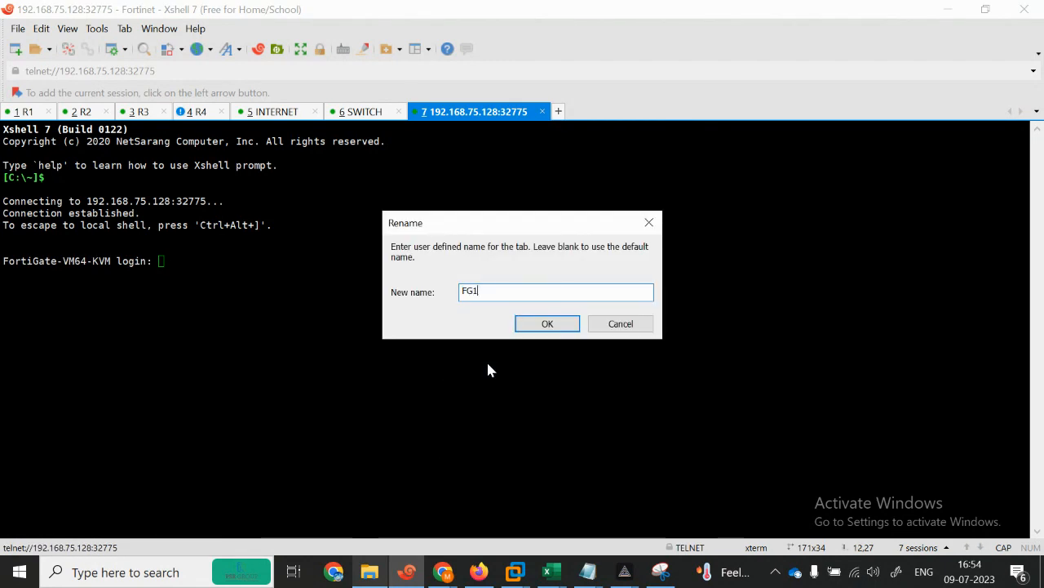
left_click(548, 324)
left_click(950, 9)
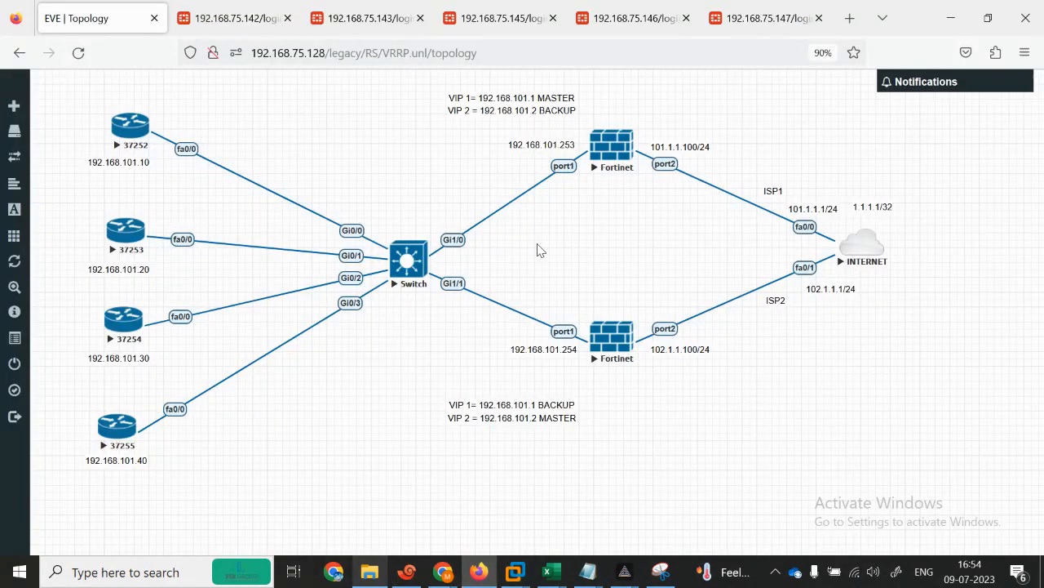
Step: Open a console to the lower FortiGate as tab FG2, then return to R1
left_click(613, 345)
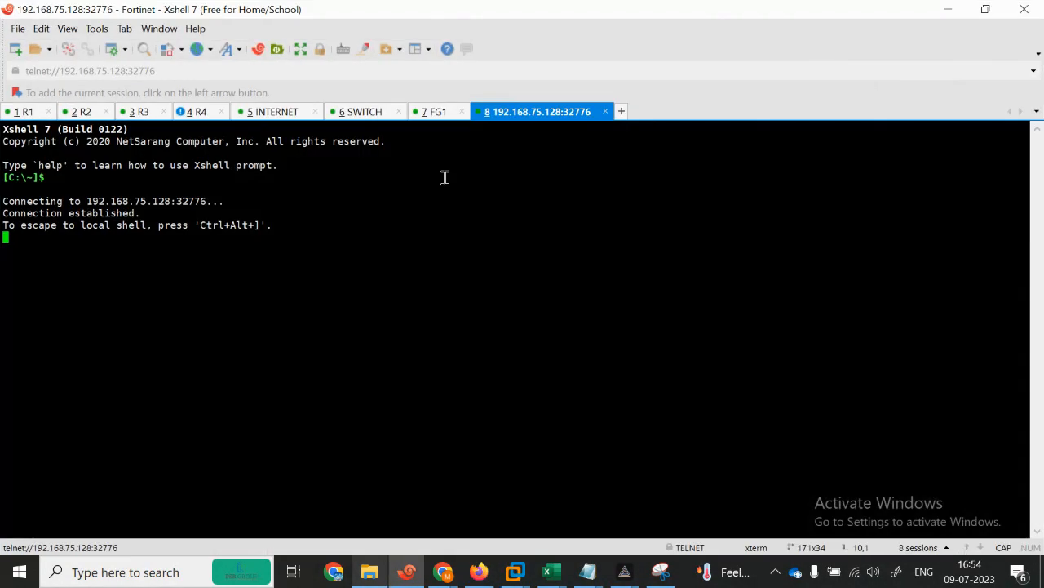
right_click(523, 120)
left_click(573, 376)
type("FG2")
key("Return")
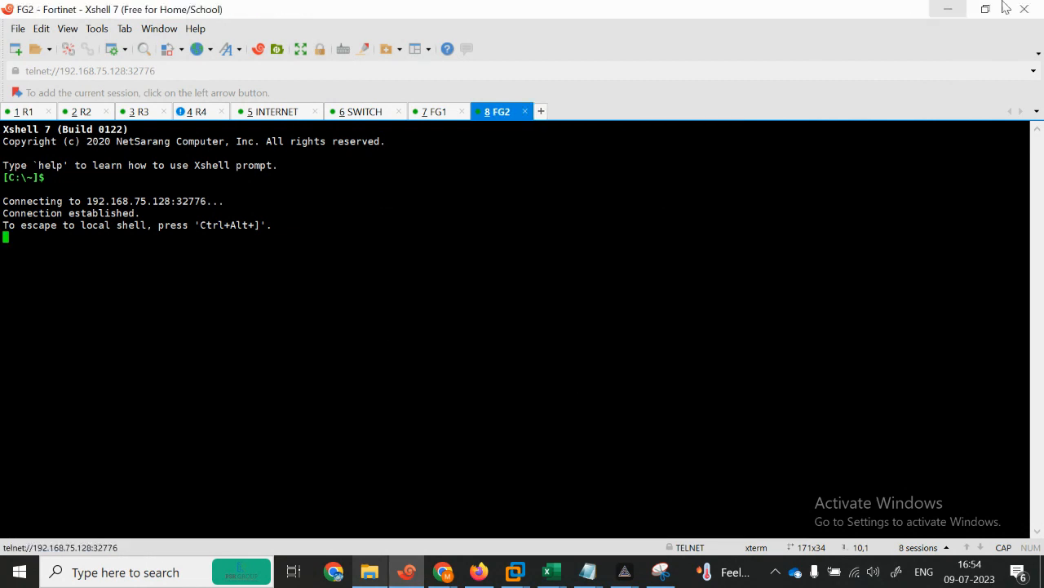
left_click(27, 112)
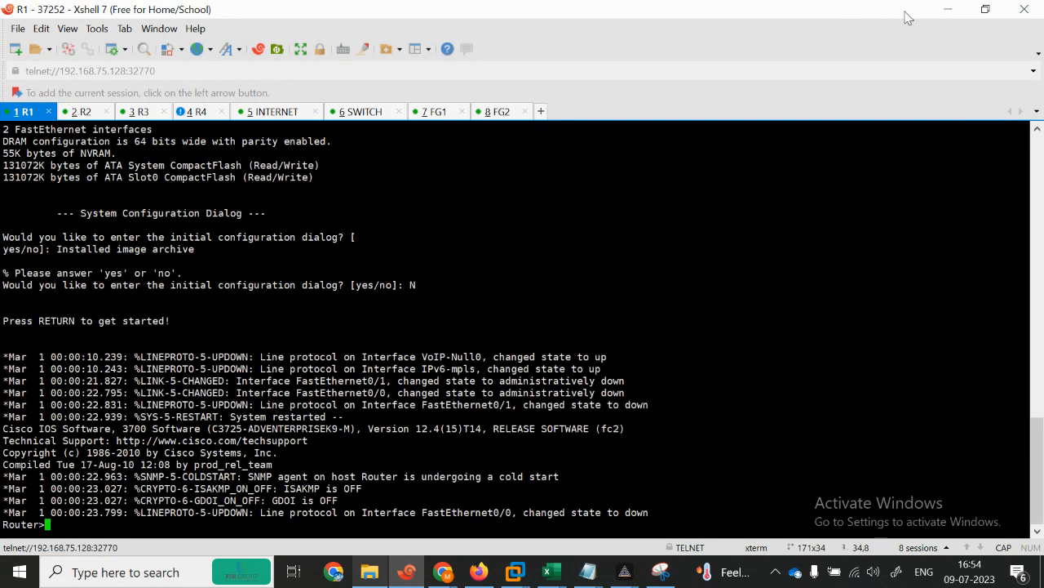
left_click(947, 9)
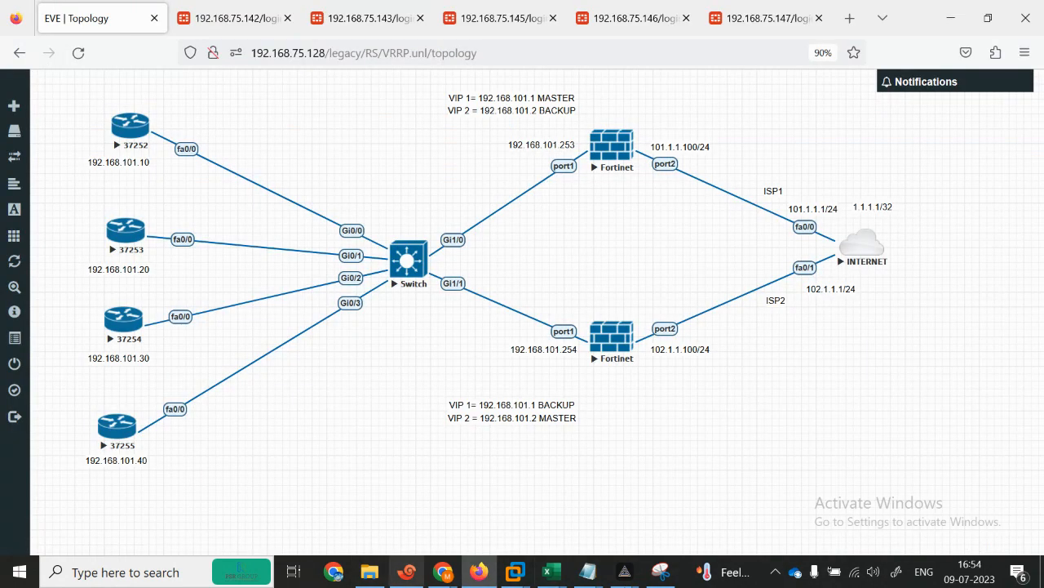
Step: Snip the whole VRRP topology screen and maximize the Snipping Tool editor
left_click(661, 571)
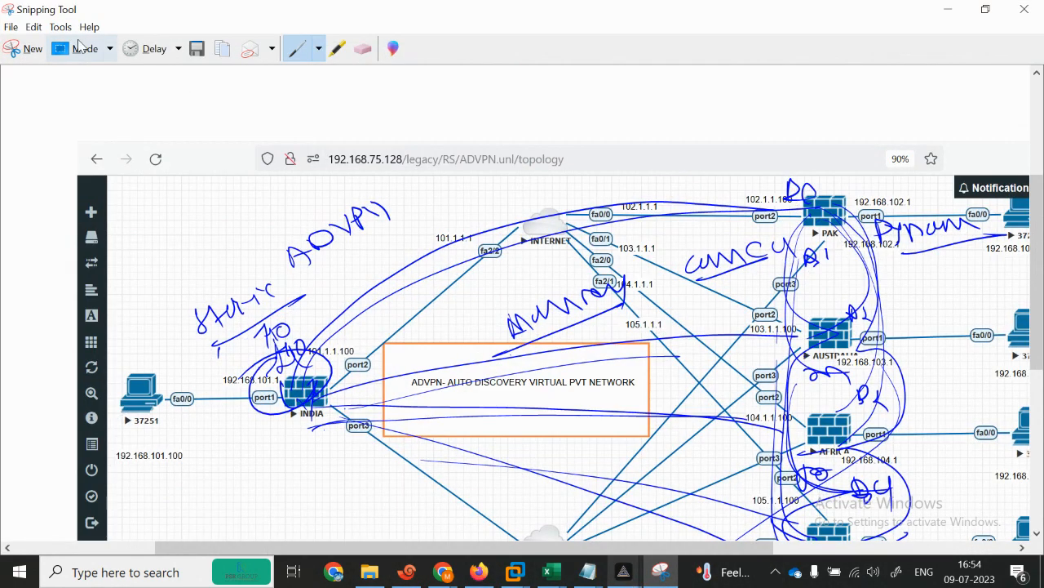
left_click(18, 48)
left_click_drag(3, 5, 1037, 547)
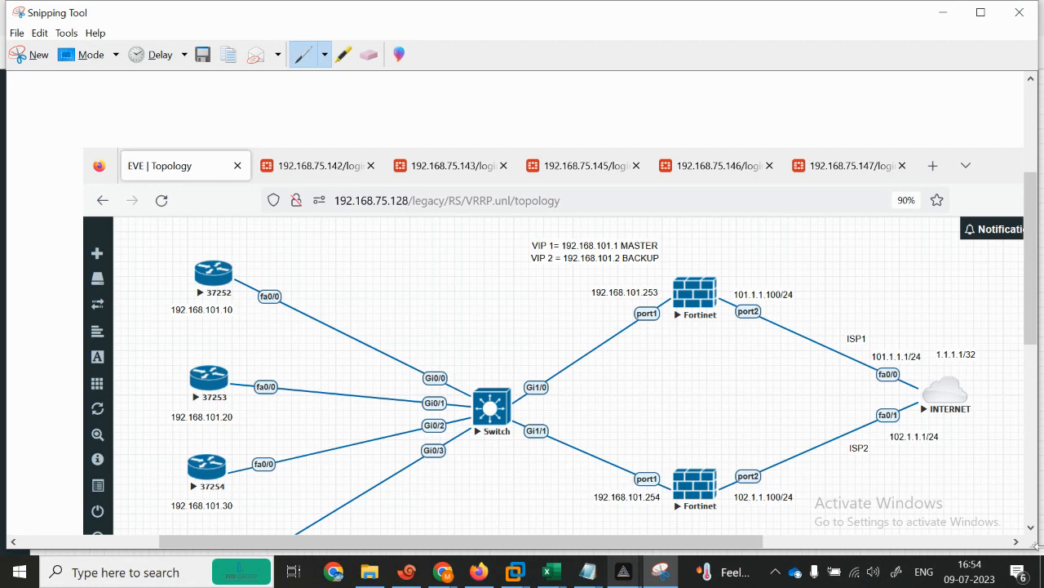
left_click_drag(1030, 323, 1027, 366)
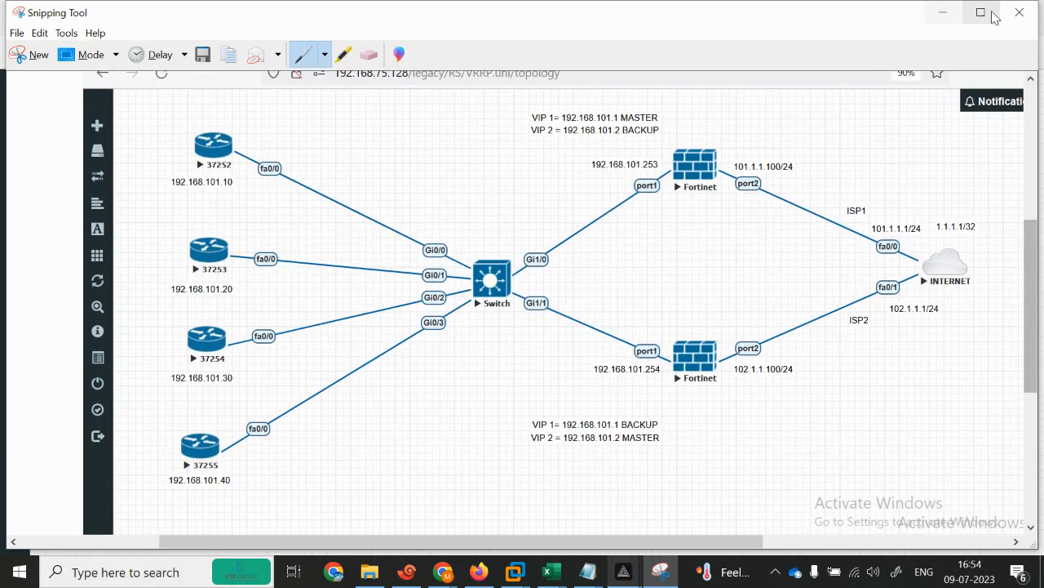
left_click(981, 13)
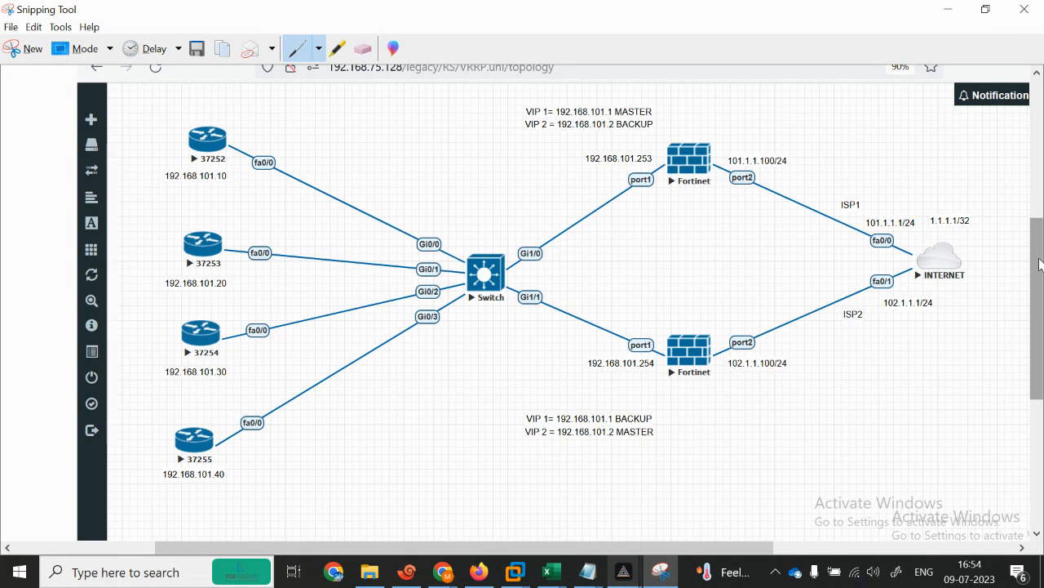
Step: Write ISP by the internet cloud, circle it, and link it to both Fortinets
left_click_drag(374, 295, 351, 318)
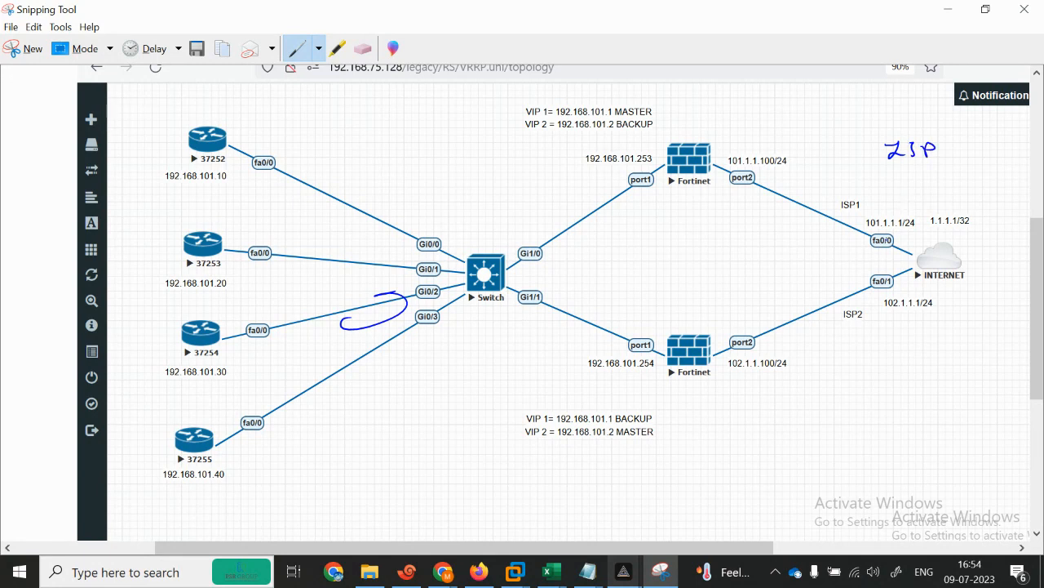
left_click_drag(904, 242, 892, 256)
left_click_drag(909, 260, 922, 245)
mouse_move(863, 128)
left_mouse_down()
mouse_move(855, 173)
mouse_move(879, 284)
mouse_move(983, 213)
mouse_move(875, 137)
left_mouse_up()
left_click_drag(836, 167, 679, 162)
left_click_drag(697, 336, 870, 260)
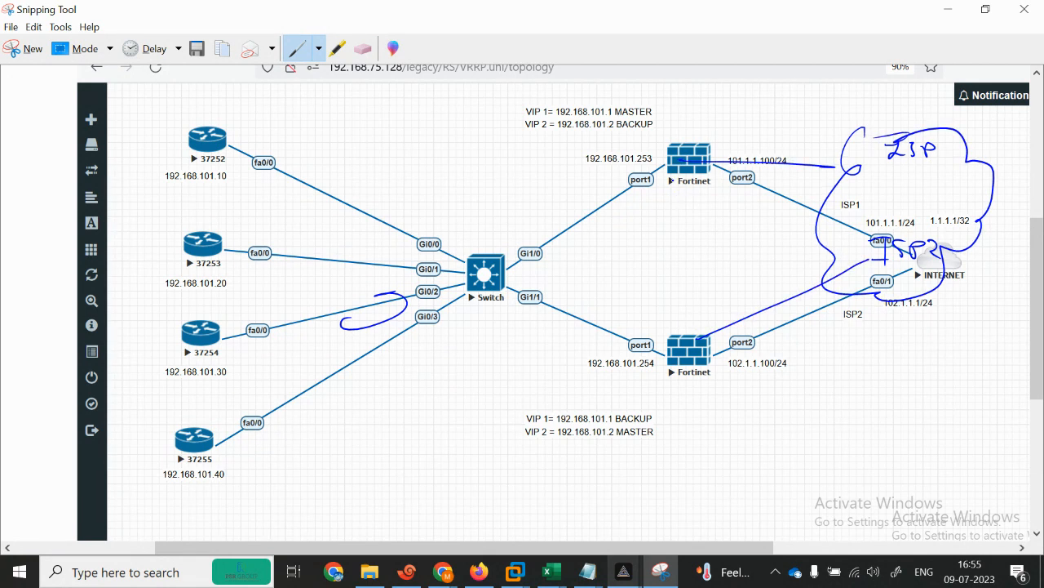
Step: Trace the Fortinet-to-switch links and draw traffic arrows through both Fortinets
left_click_drag(609, 206, 499, 257)
left_click_drag(666, 353, 526, 295)
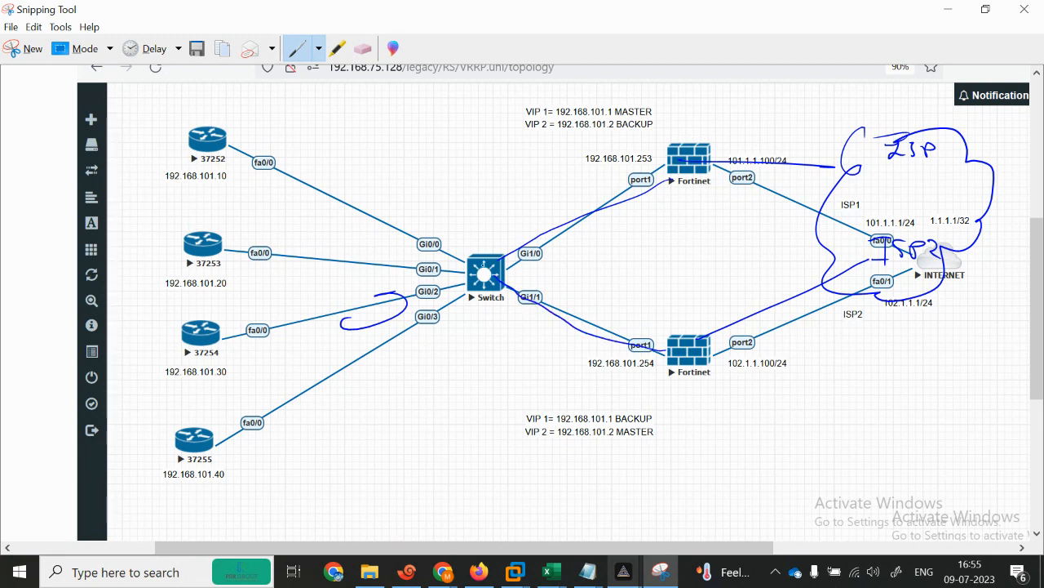
left_click_drag(442, 209, 466, 368)
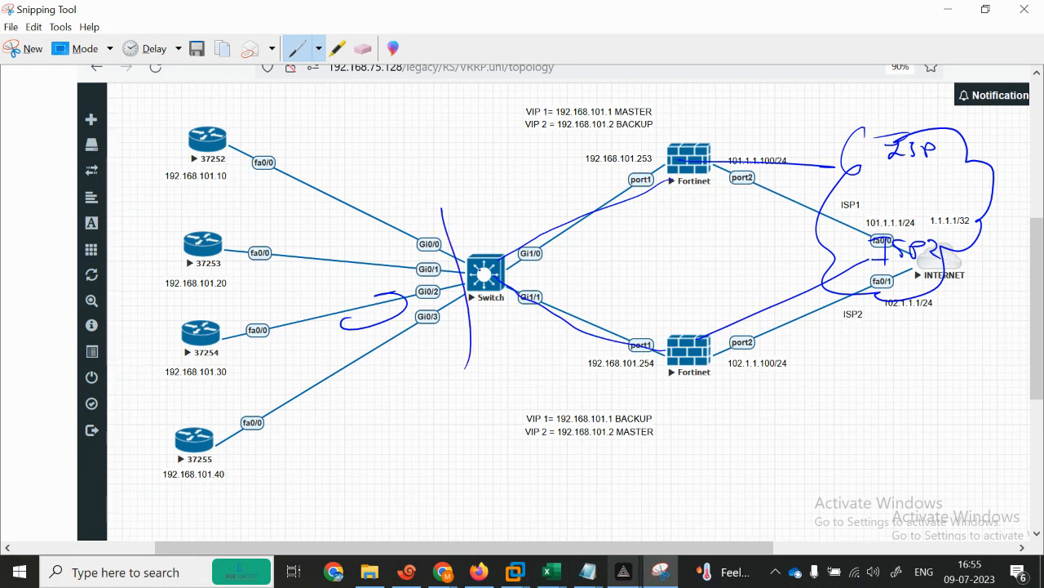
left_click_drag(306, 236, 348, 217)
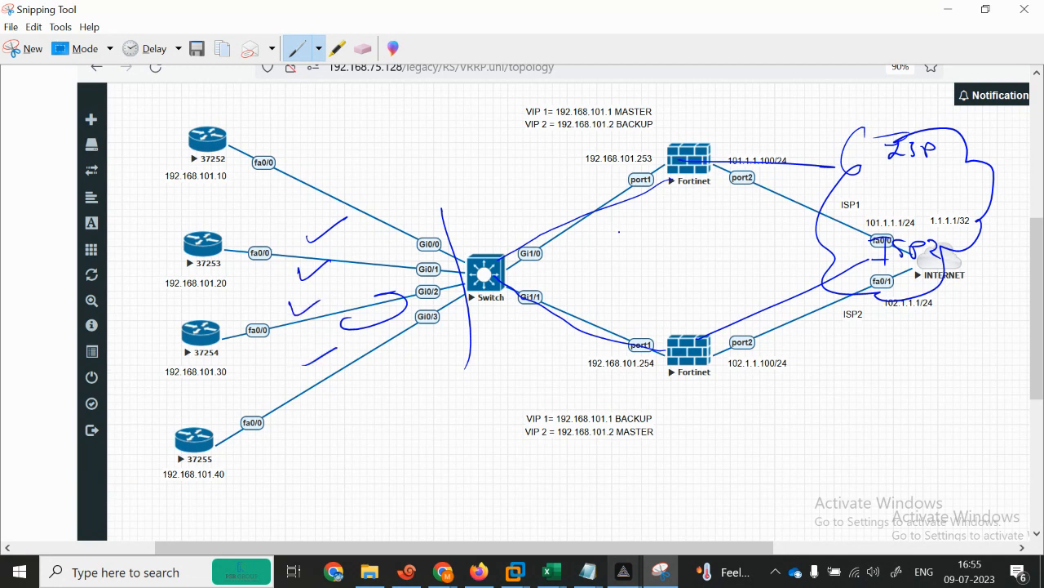
mouse_move(262, 186)
left_mouse_down()
mouse_move(453, 259)
mouse_move(485, 303)
mouse_move(461, 258)
left_mouse_up()
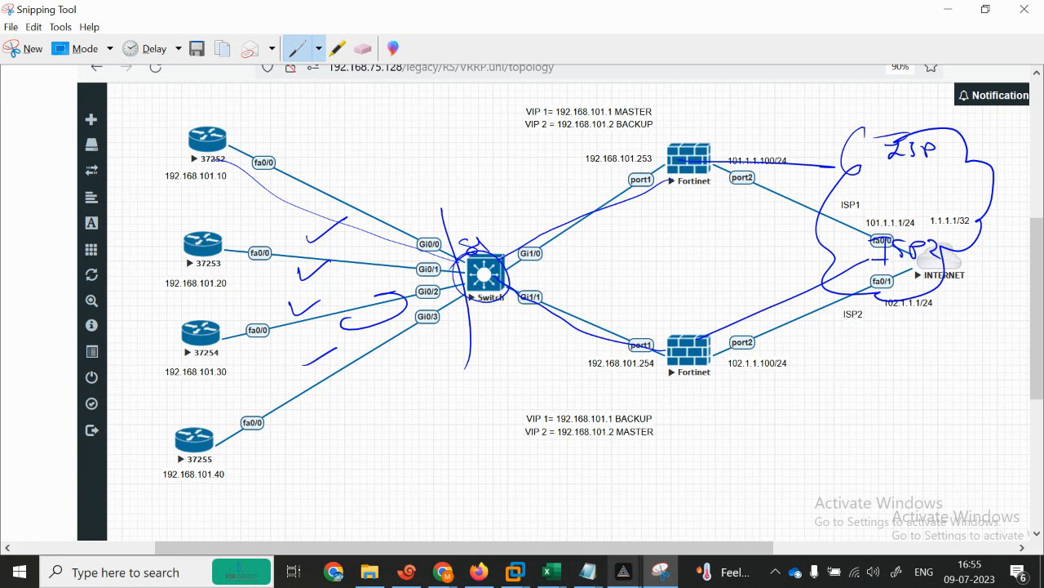
mouse_move(494, 308)
left_mouse_down()
mouse_move(597, 346)
mouse_move(570, 365)
left_mouse_up()
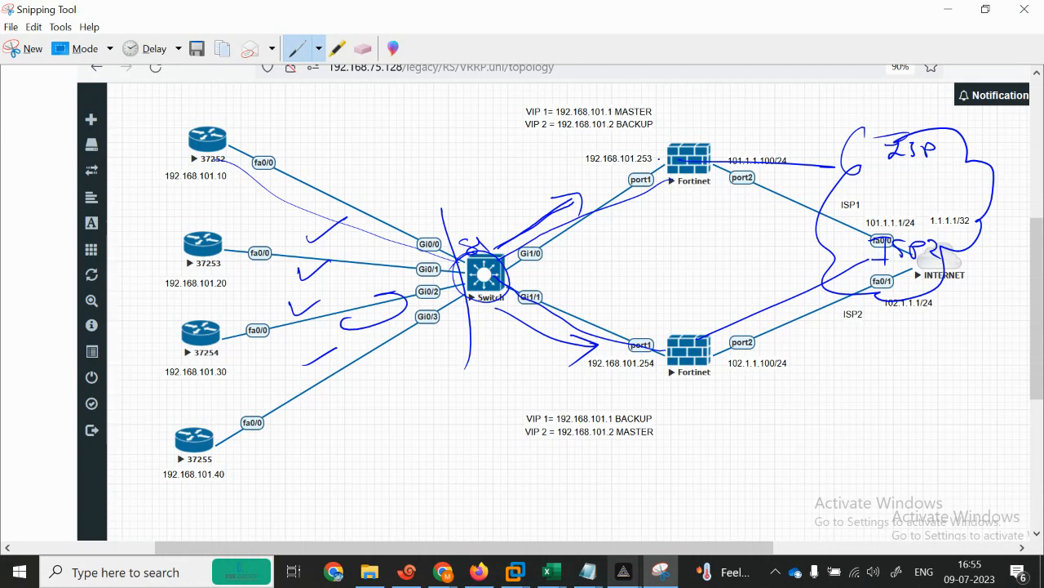
left_click_drag(655, 226, 678, 174)
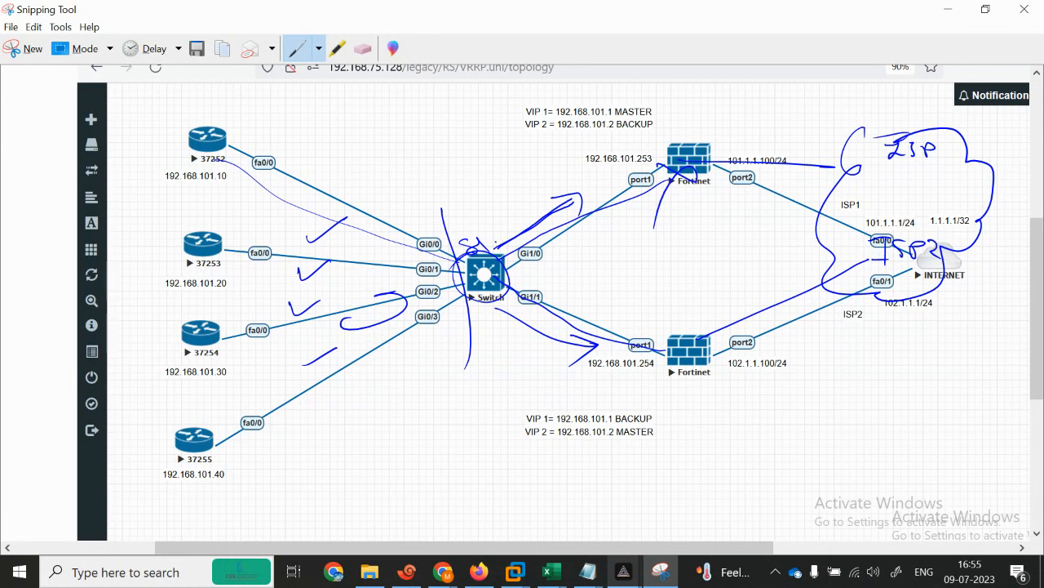
mouse_move(458, 242)
left_mouse_down()
mouse_move(620, 351)
mouse_move(767, 352)
mouse_move(754, 383)
left_mouse_up()
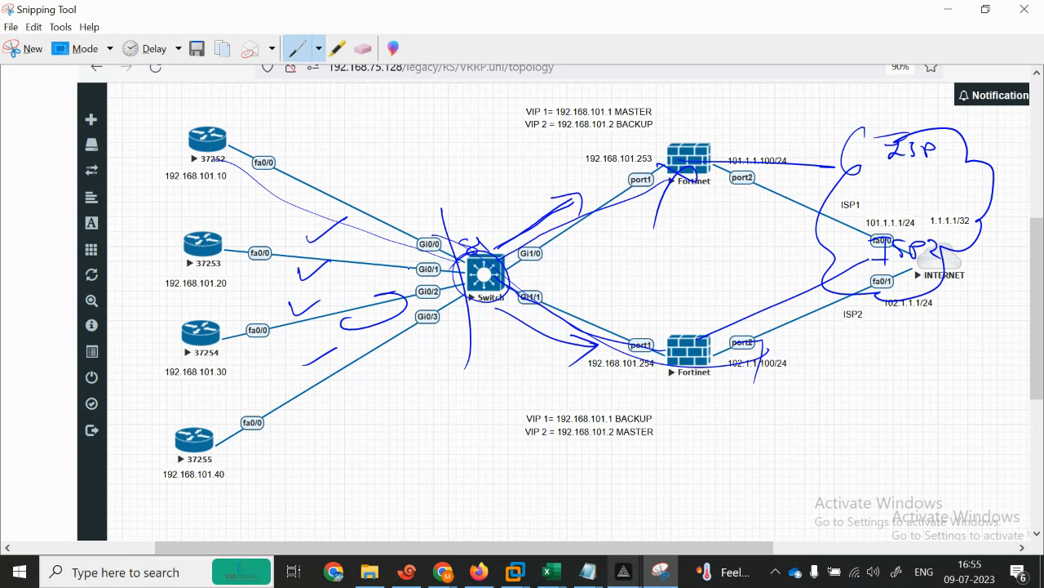
Step: Tick routers 37252, 37253, 37254 and 37255
left_click_drag(165, 141, 201, 127)
left_click_drag(166, 219, 202, 210)
left_click_drag(171, 307, 207, 293)
left_click_drag(180, 405, 210, 376)
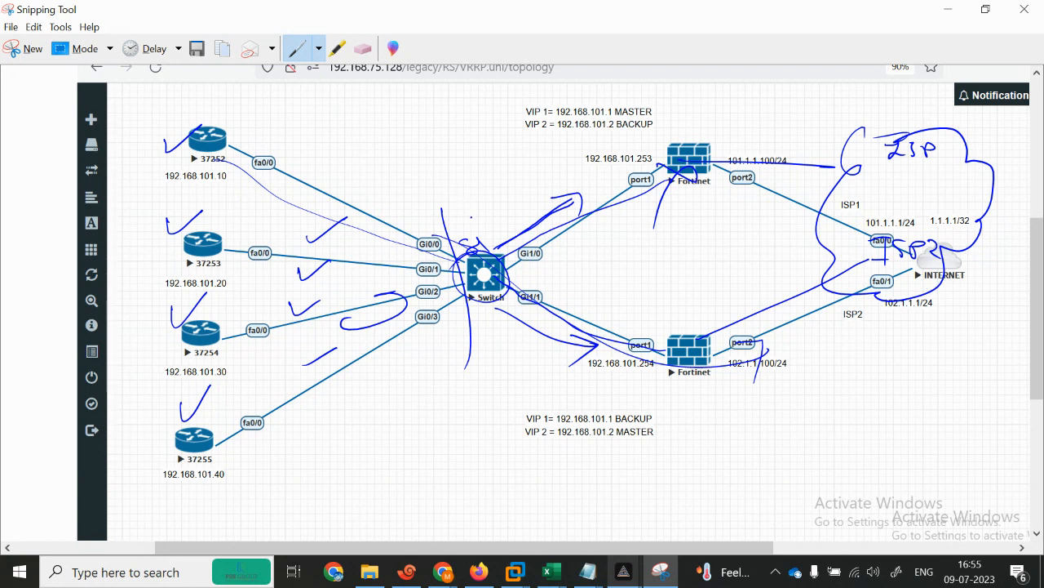
Step: Handwrite and underline 'VRRP' above the switch, write 'VIP', and draw arrows between the Fortinets
mouse_move(418, 134)
left_mouse_down()
mouse_move(442, 139)
mouse_move(475, 120)
left_mouse_up()
left_click_drag(404, 179, 497, 125)
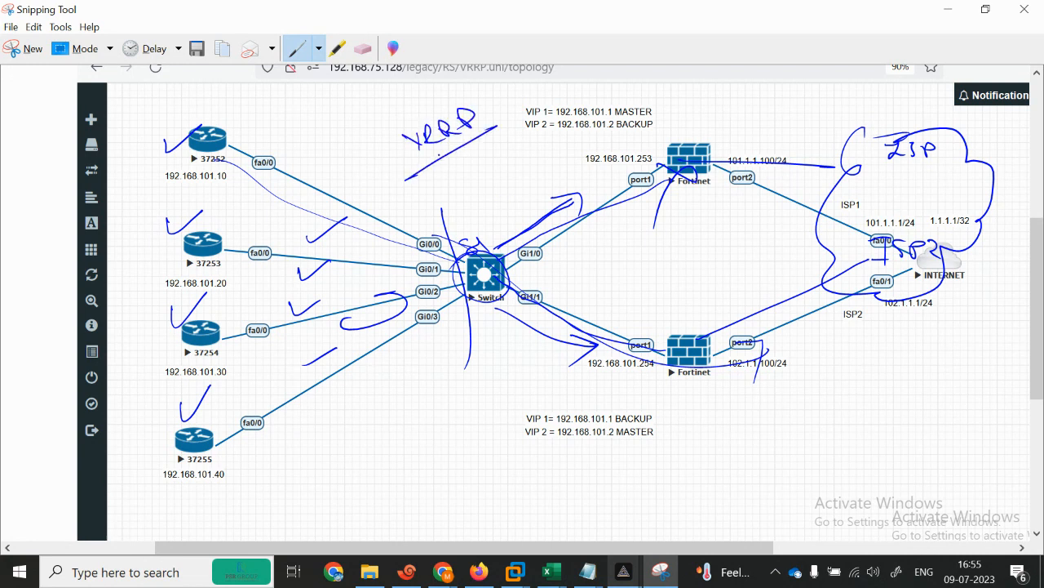
mouse_move(604, 247)
left_mouse_down()
mouse_move(636, 258)
mouse_move(658, 237)
mouse_move(645, 234)
left_mouse_up()
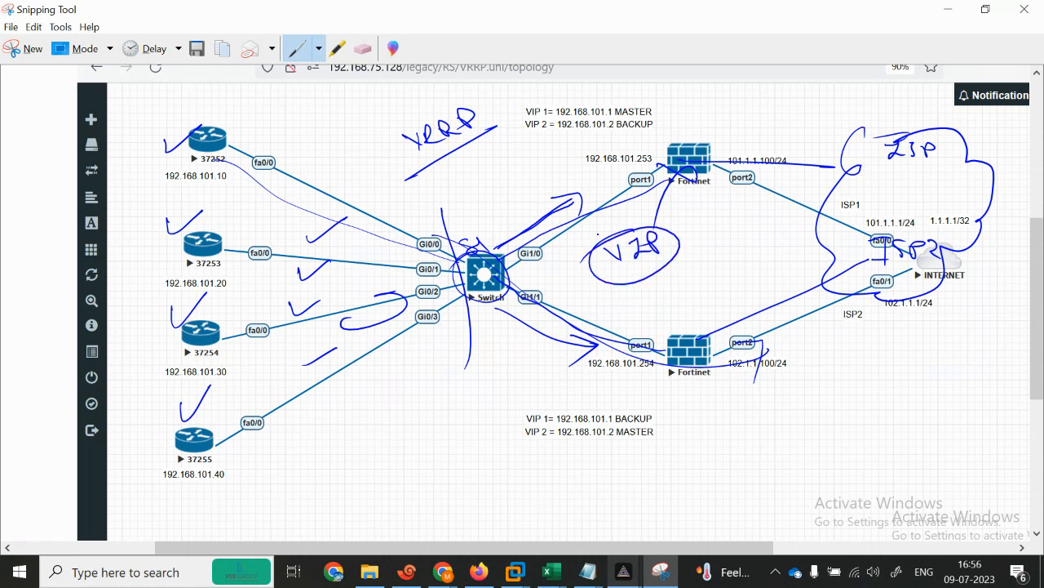
left_click_drag(670, 179, 692, 314)
left_click_drag(677, 206, 693, 304)
mouse_move(685, 186)
left_mouse_down()
mouse_move(703, 294)
mouse_move(719, 287)
left_mouse_up()
left_click_drag(662, 215, 724, 226)
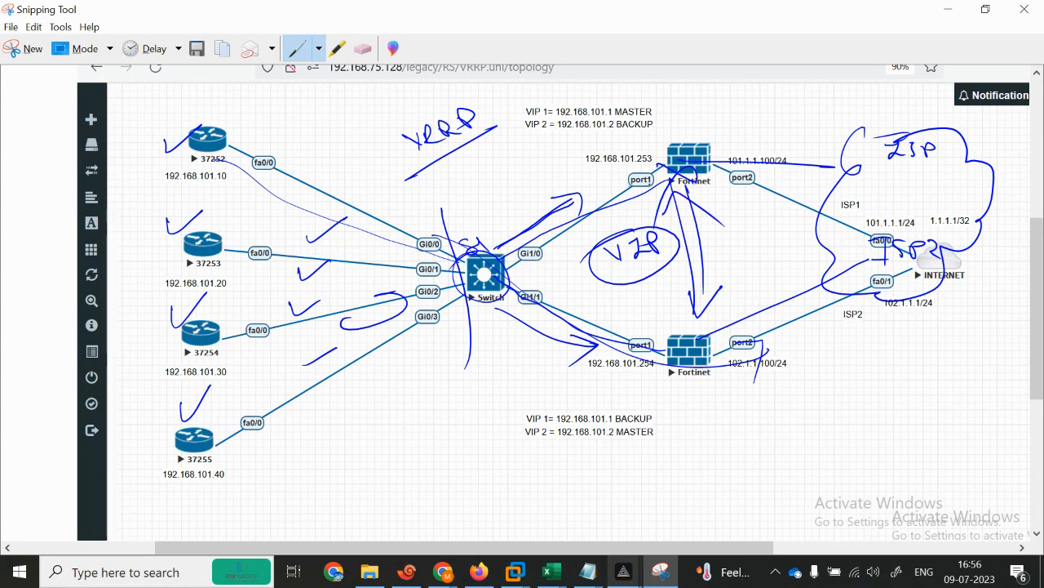
left_click_drag(670, 193, 698, 168)
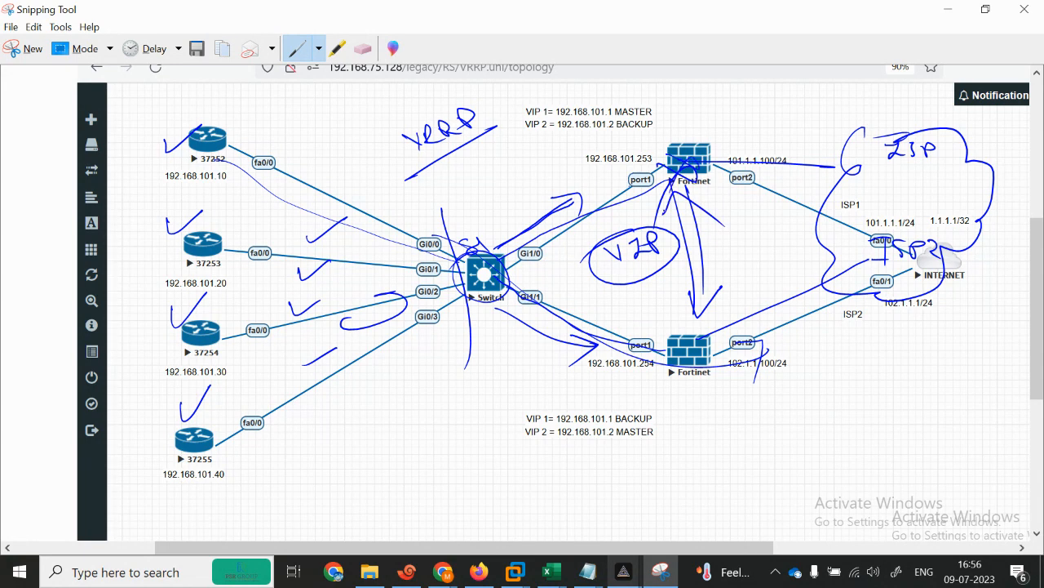
Step: Trace router paths to the lower Fortinet and mark the VIP lines, including 101.2 and MASTER
mouse_move(336, 221)
left_mouse_down()
mouse_move(442, 229)
mouse_move(748, 364)
left_mouse_up()
mouse_move(453, 240)
left_mouse_down()
mouse_move(682, 371)
mouse_move(759, 359)
left_mouse_up()
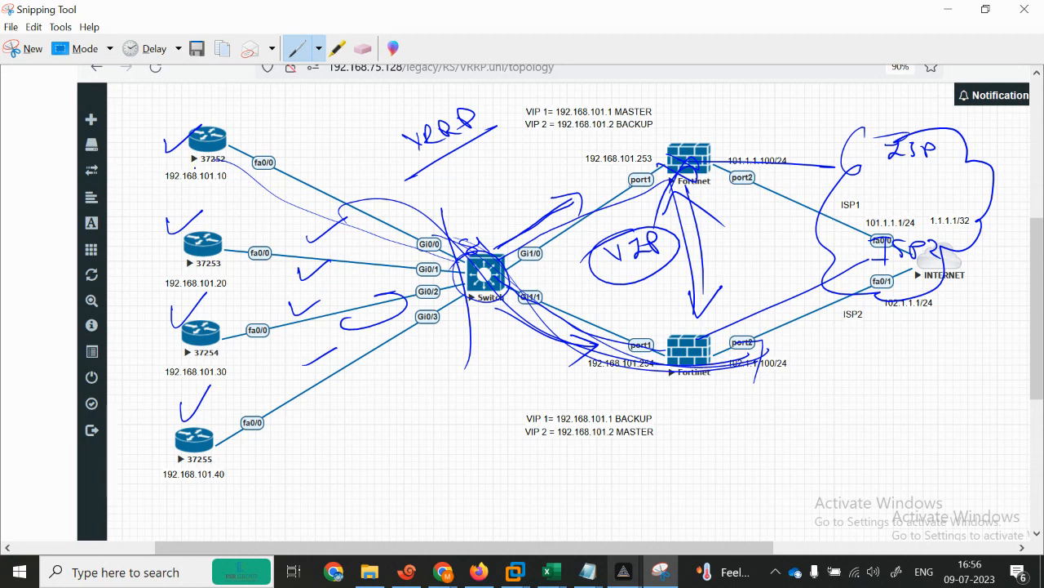
left_click_drag(538, 140, 664, 127)
left_click_drag(589, 137, 622, 129)
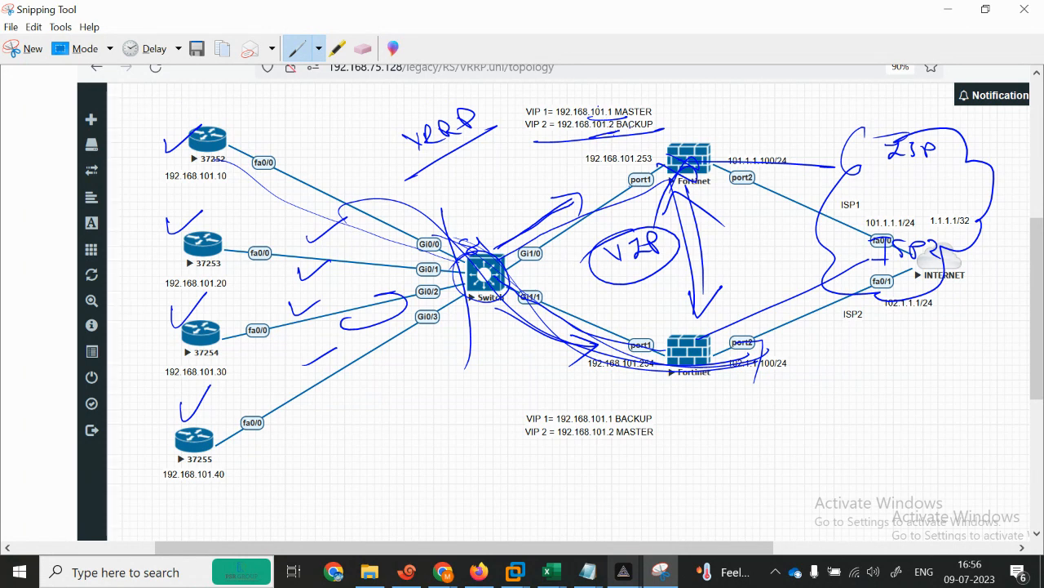
mouse_move(523, 102)
left_mouse_down()
mouse_move(664, 114)
mouse_move(498, 129)
left_mouse_up()
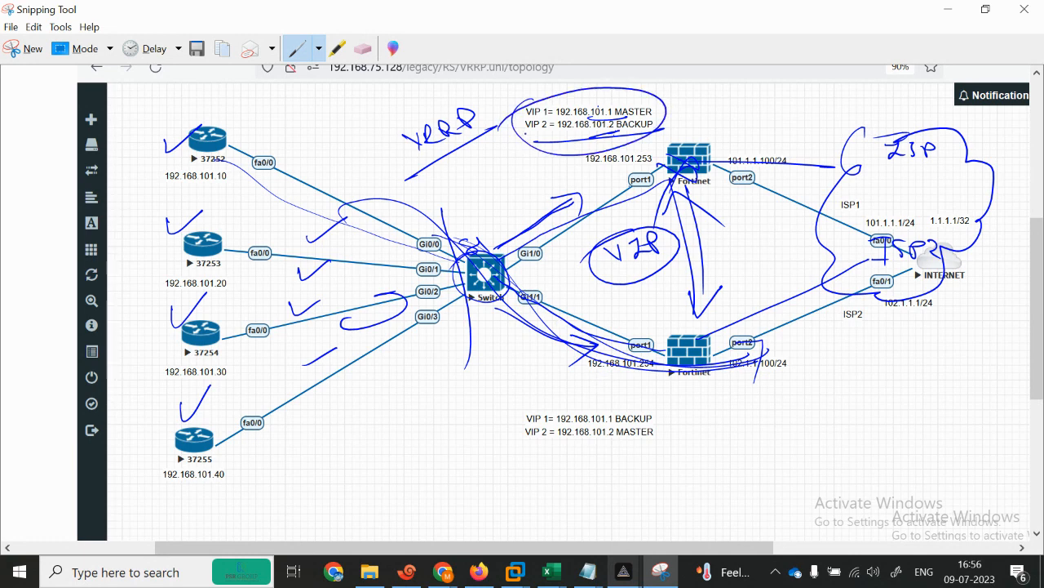
left_click_drag(509, 119, 547, 100)
left_click_drag(594, 138, 687, 126)
left_click_drag(615, 443, 659, 437)
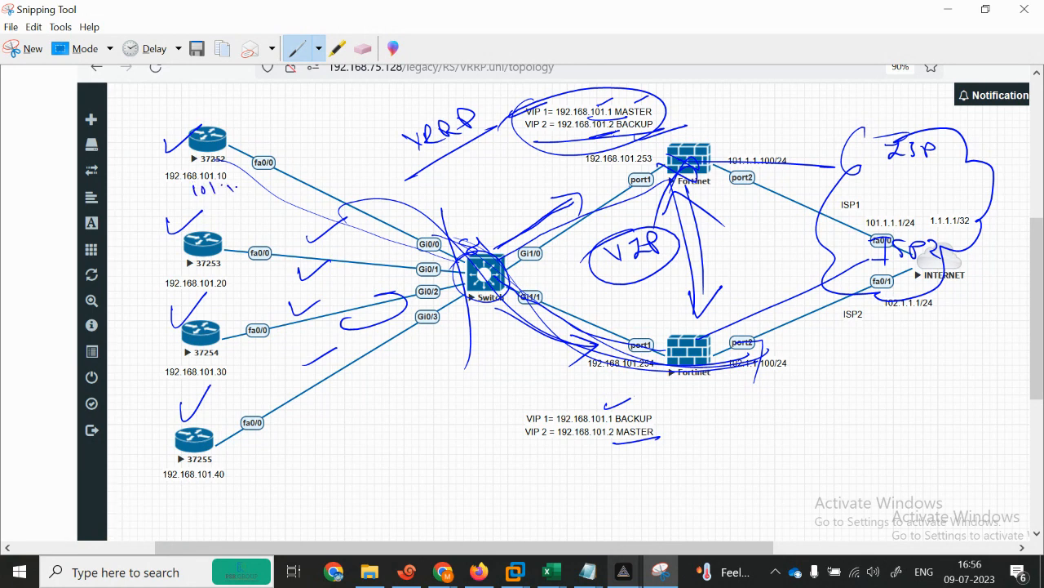
Step: Write gateway notes beside the router addresses and circle them, including 101.1 under router 37252
left_click_drag(279, 263, 283, 280)
left_click_drag(244, 348, 252, 359)
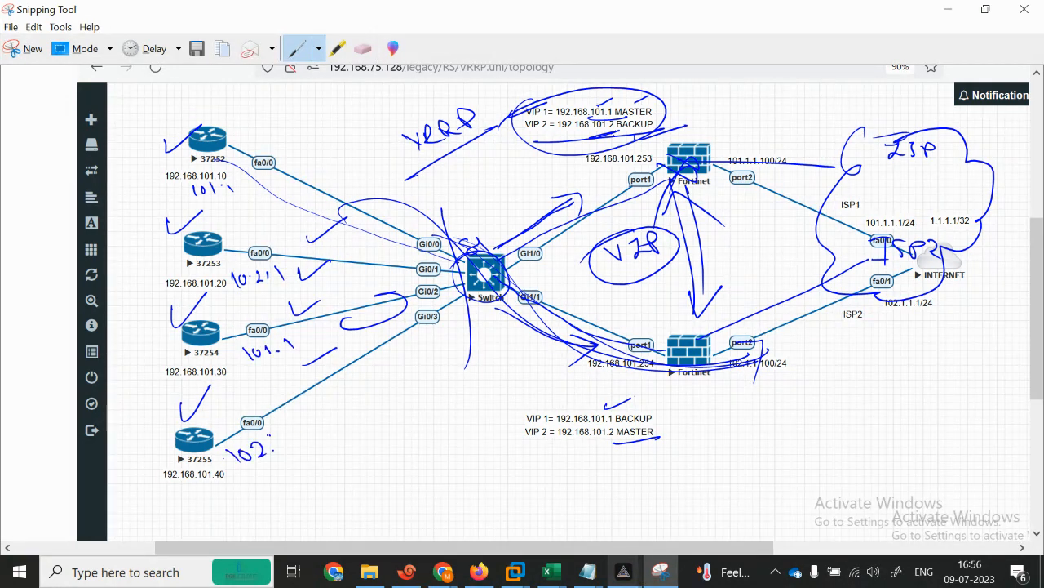
mouse_move(263, 477)
left_mouse_down()
mouse_move(229, 432)
mouse_move(271, 424)
left_mouse_up()
left_click_drag(281, 328, 273, 326)
left_click_drag(266, 263, 260, 264)
mouse_move(238, 178)
left_mouse_down()
mouse_move(325, 208)
mouse_move(610, 168)
left_mouse_up()
Step: Draw router paths through the switch to both Fortinets and circle the VIP text and lower Fortinet
left_click_drag(226, 159, 488, 274)
left_click_drag(531, 303, 754, 343)
mouse_move(364, 260)
left_mouse_down()
mouse_move(507, 222)
mouse_move(581, 181)
mouse_move(633, 340)
mouse_move(749, 357)
left_mouse_up()
left_click_drag(284, 320, 530, 249)
left_click_drag(305, 404, 600, 236)
mouse_move(695, 145)
left_mouse_down()
mouse_move(718, 115)
mouse_move(730, 125)
left_mouse_up()
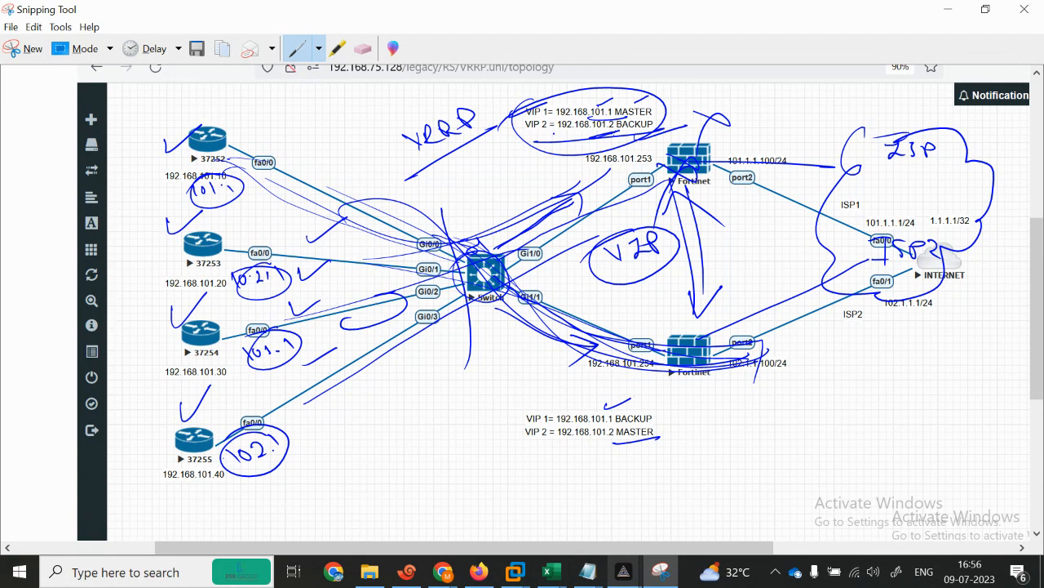
mouse_move(555, 98)
left_mouse_down()
mouse_move(643, 106)
mouse_move(628, 148)
mouse_move(689, 128)
left_mouse_up()
left_click_drag(715, 315, 667, 339)
mouse_move(713, 128)
left_mouse_down()
mouse_move(741, 144)
mouse_move(714, 176)
left_mouse_up()
Step: Trace routers 37252–37254 to the lower Fortinet and tick off routers 37252 through 37255
left_click_drag(178, 154, 639, 334)
left_click_drag(195, 238, 643, 361)
mouse_move(220, 363)
left_mouse_down()
mouse_move(226, 350)
mouse_move(698, 362)
left_mouse_up()
left_click_drag(141, 258, 173, 247)
left_click_drag(140, 214, 182, 190)
left_click_drag(147, 153, 204, 126)
left_click_drag(156, 336, 186, 343)
left_click_drag(155, 418, 210, 393)
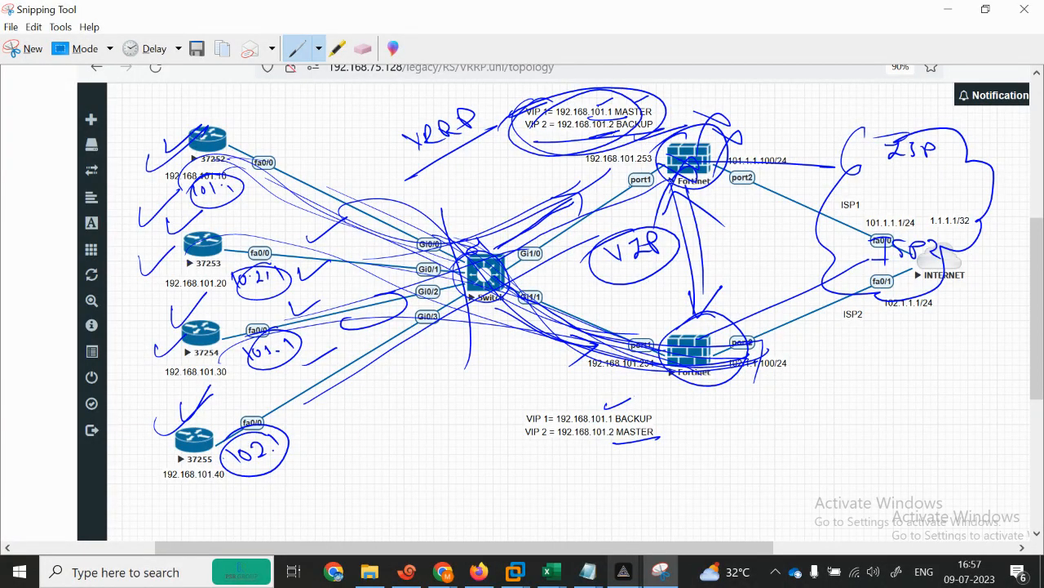
left_click(949, 9)
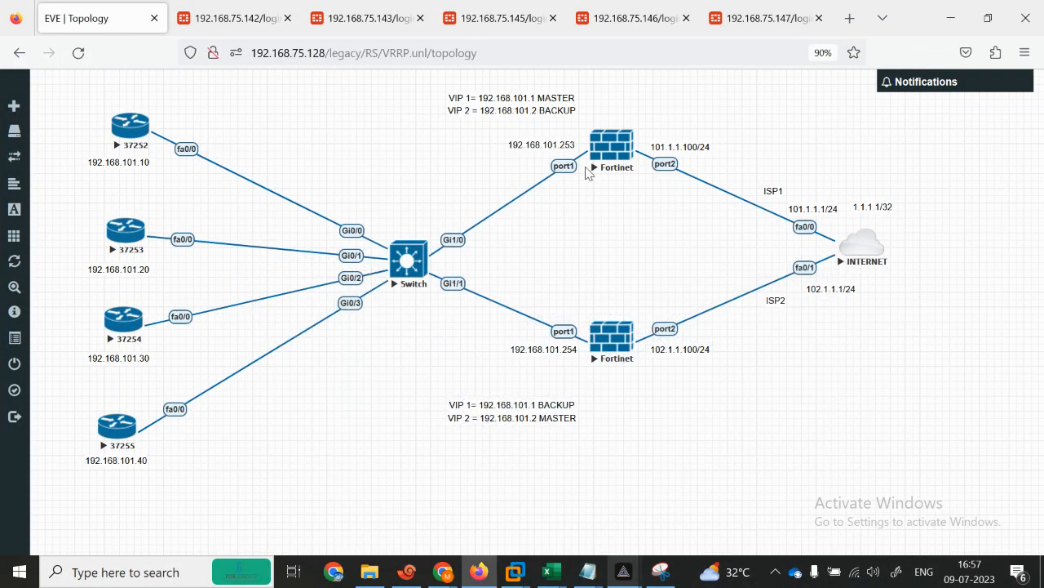
Step: Open the TRANSPARANT FW file from D:\CONFIGURATION TEXT in Notepad via This PC
left_click(374, 574)
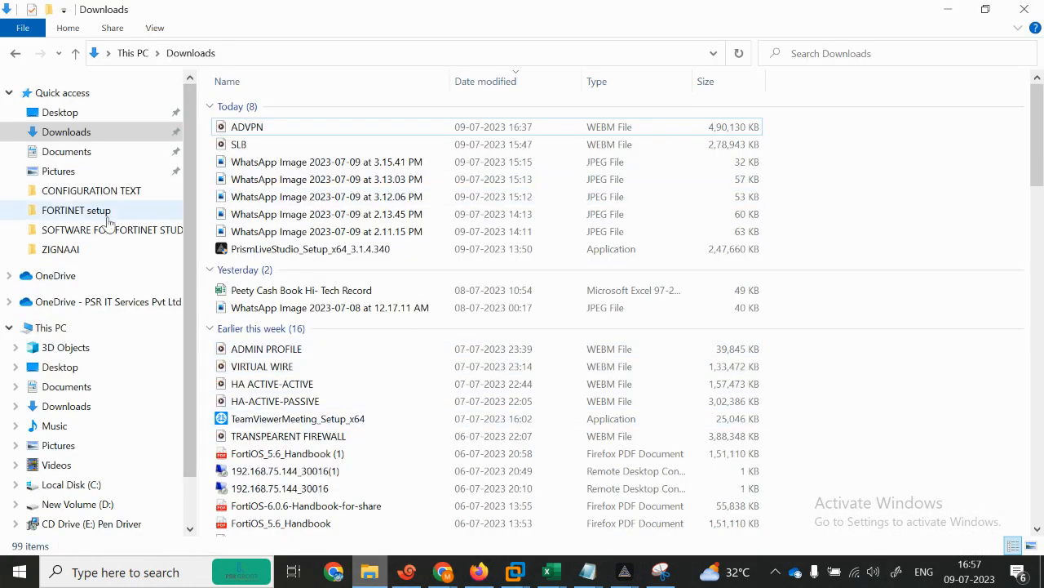
left_click(63, 330)
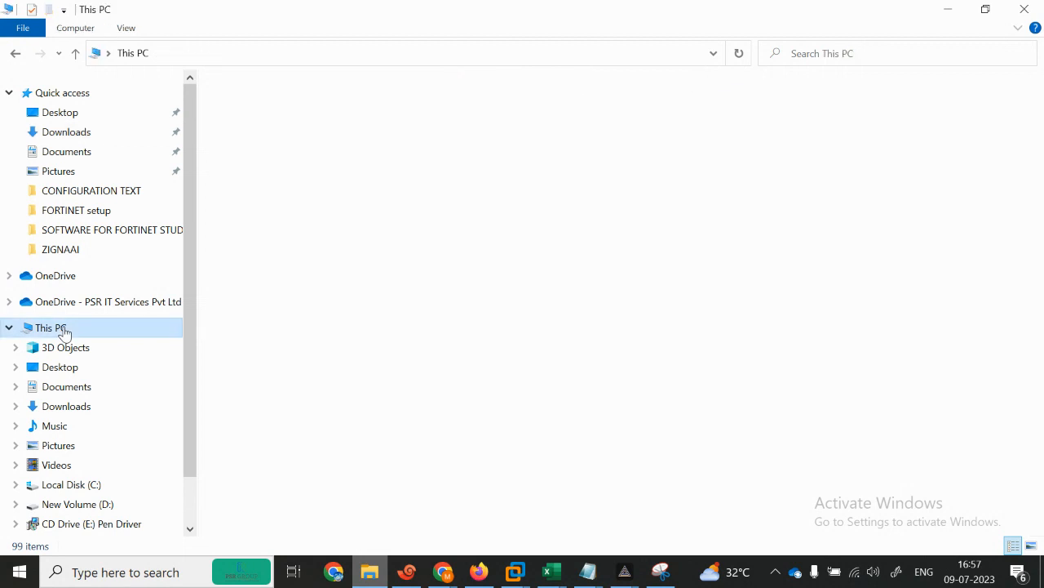
double_click(569, 289)
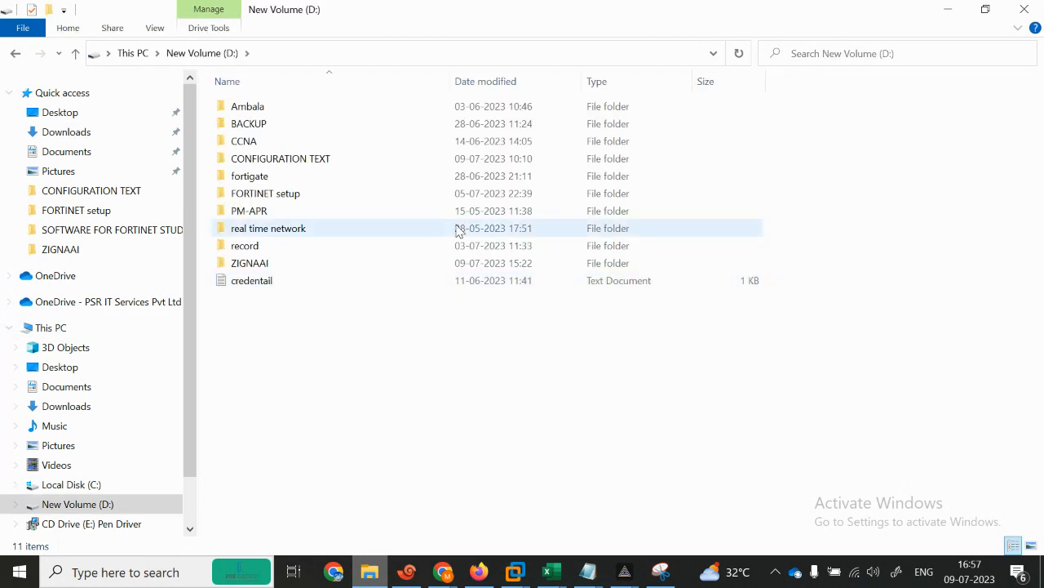
double_click(253, 159)
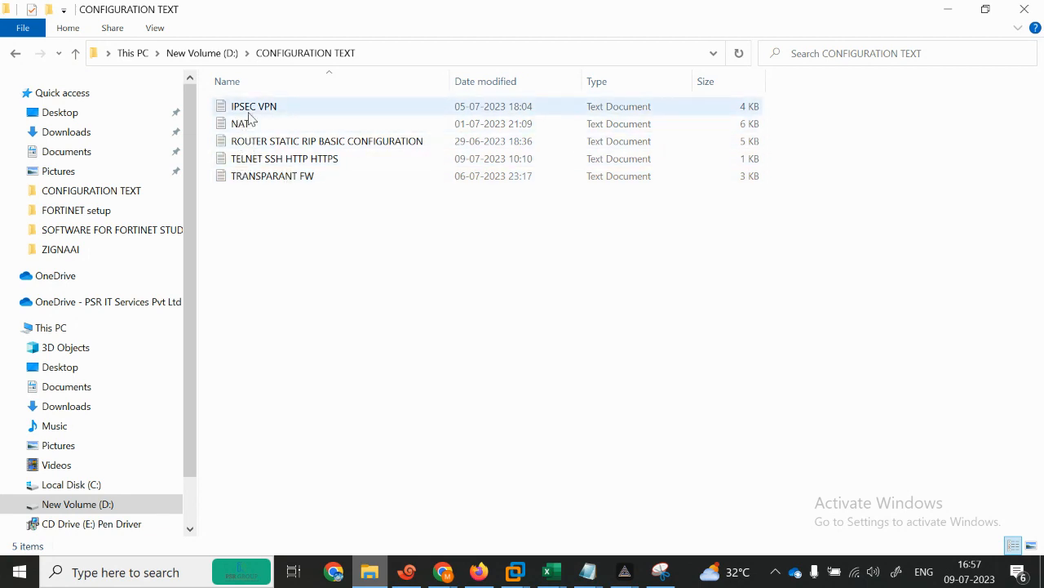
double_click(273, 175)
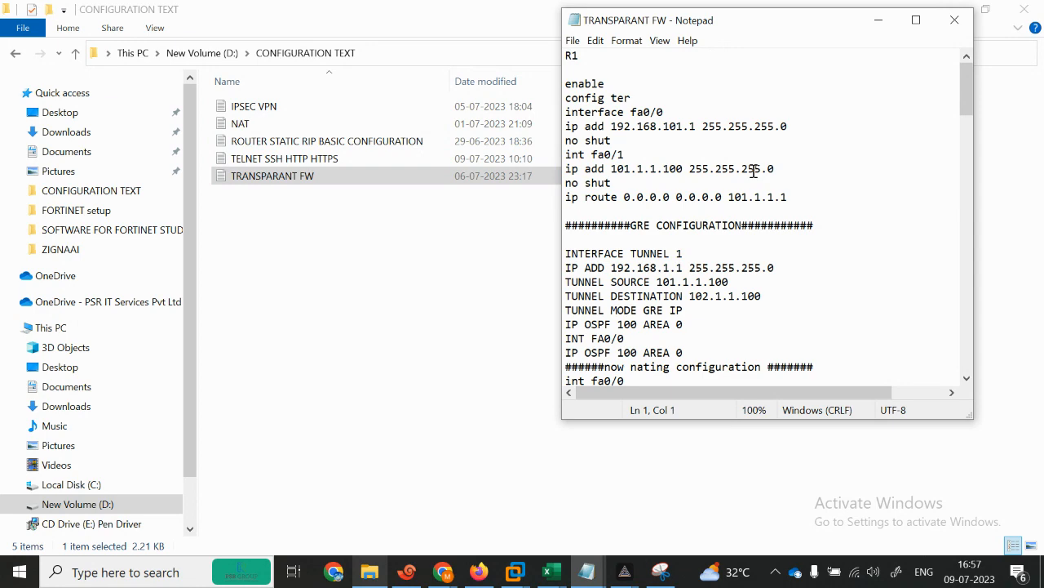
Step: Maximize and scroll through the TRANSPARANT FW notes, then close them
left_click(915, 21)
left_click_drag(1043, 108, 1042, 464)
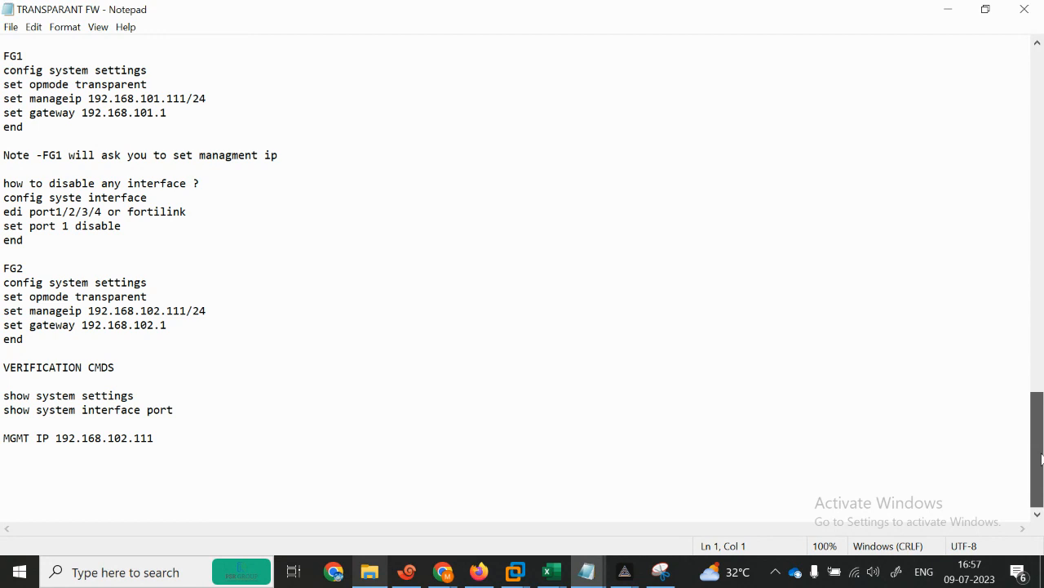
left_click_drag(1040, 451, 1033, 41)
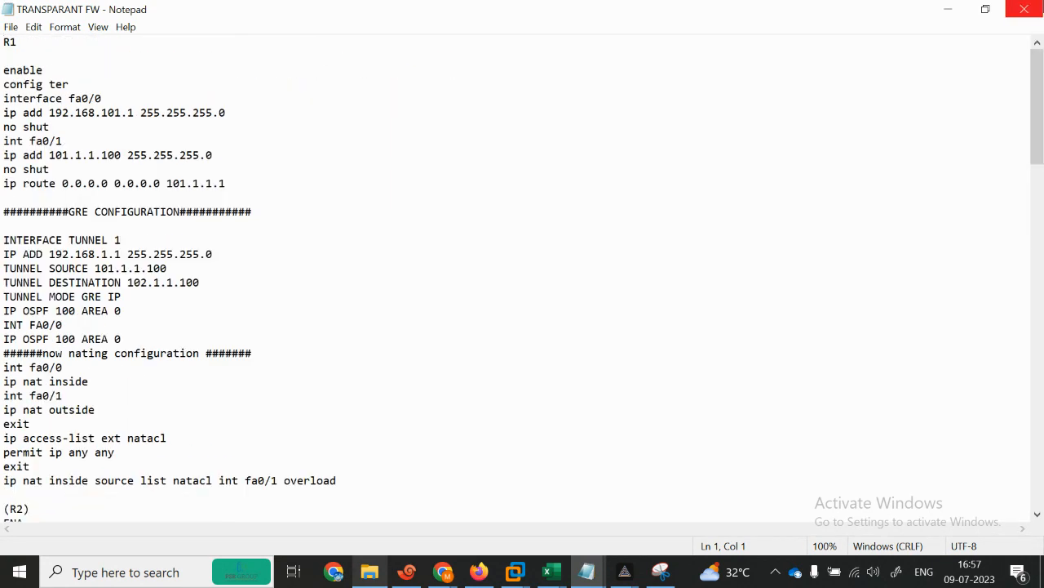
left_click(1024, 9)
Step: Glance at and close the TELNET SSH HTTP HTTPS and ROUTER STATIC RIP notes, then bring up Untitled
double_click(324, 158)
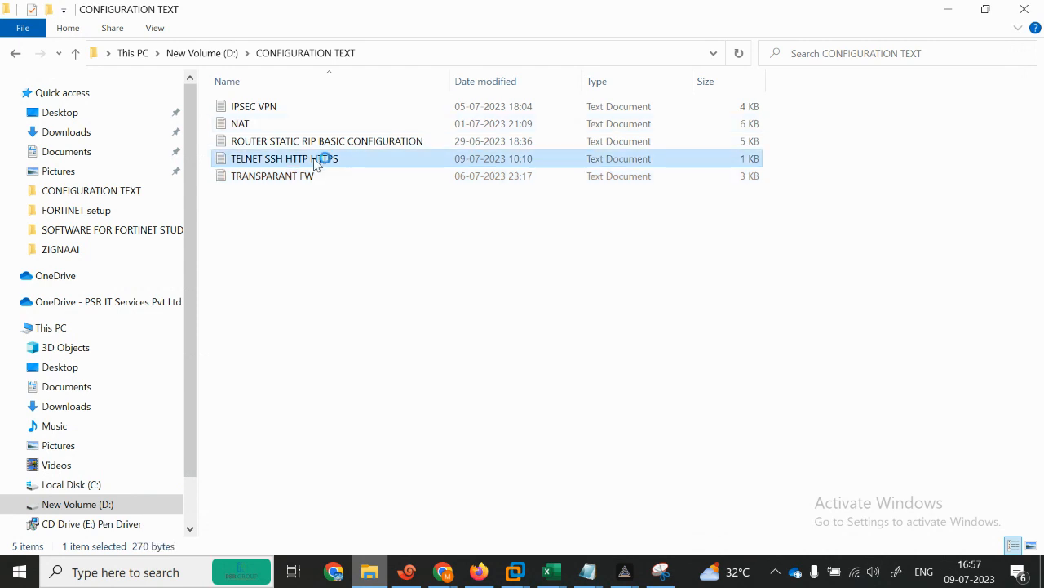
left_click(955, 19)
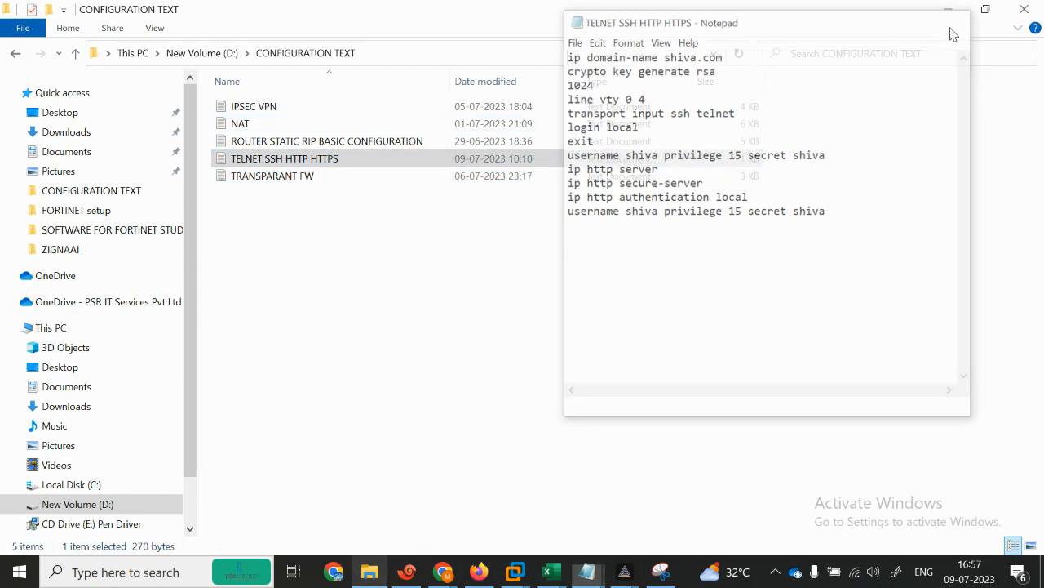
double_click(409, 141)
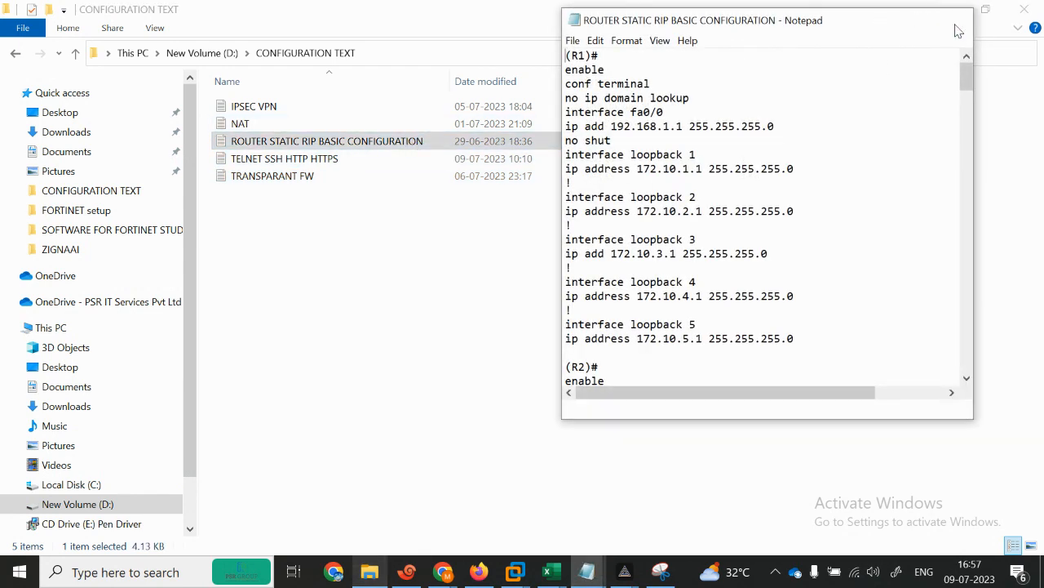
left_click(954, 20)
mouse_move(601, 581)
left_click(578, 511)
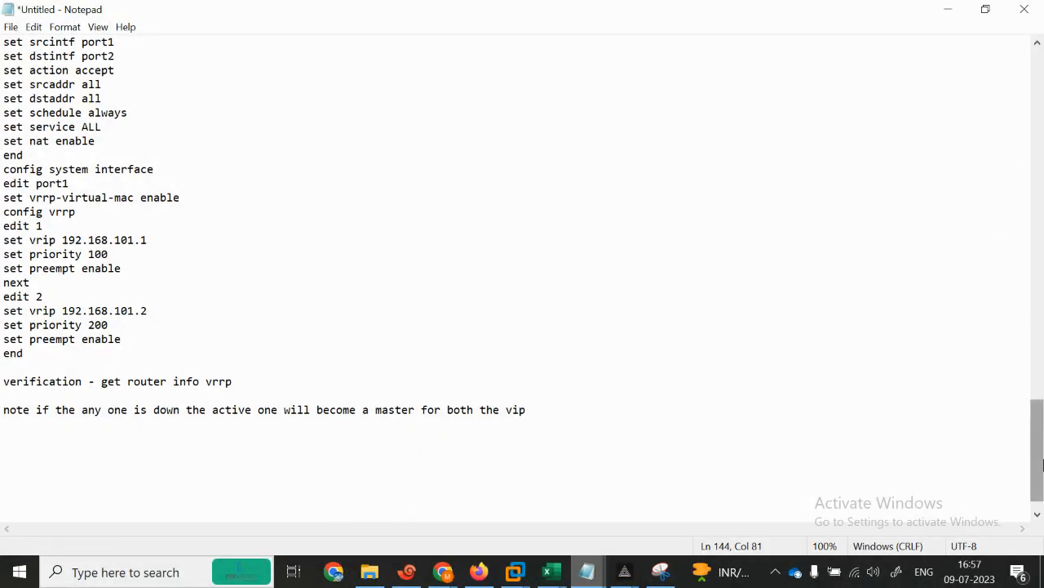
Step: Save the untitled notes as 'VRRP' with Save As
left_click(11, 27)
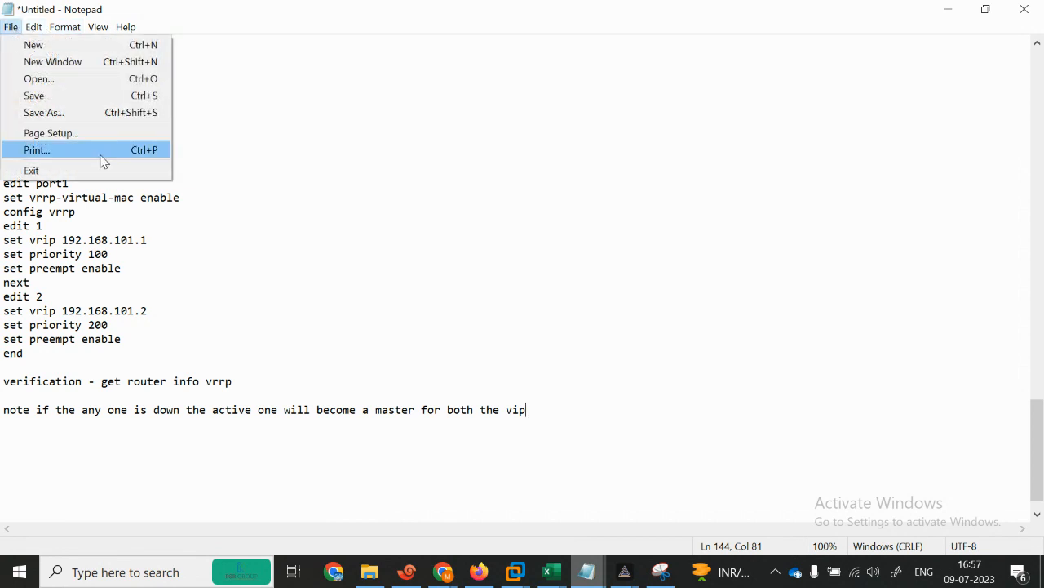
left_click(39, 112)
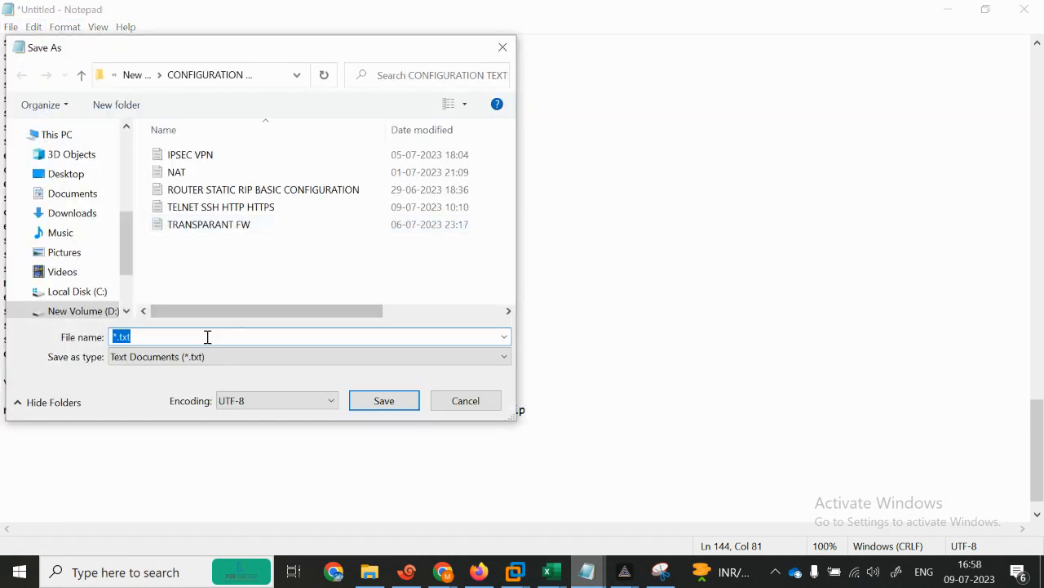
type("VRRP")
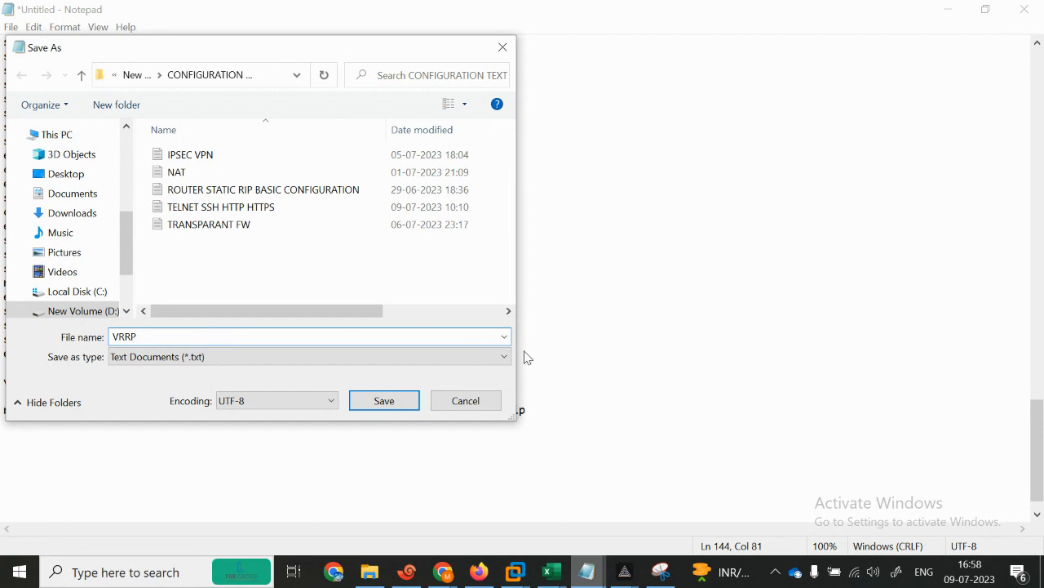
left_click(384, 401)
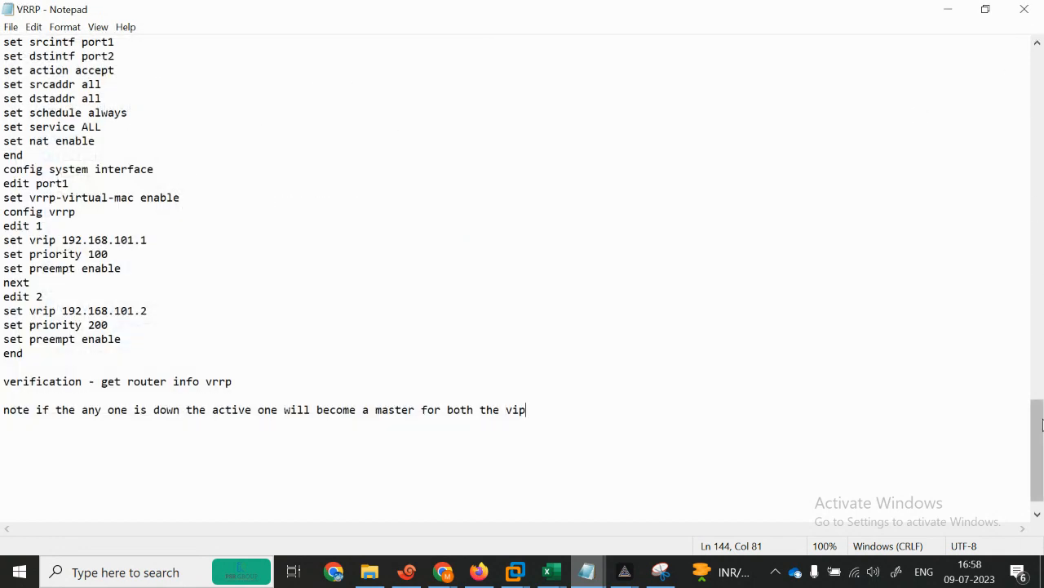
Step: Restore the VRRP notes window, move it to the right, and close the folder window
left_click_drag(1037, 424, 1043, 74)
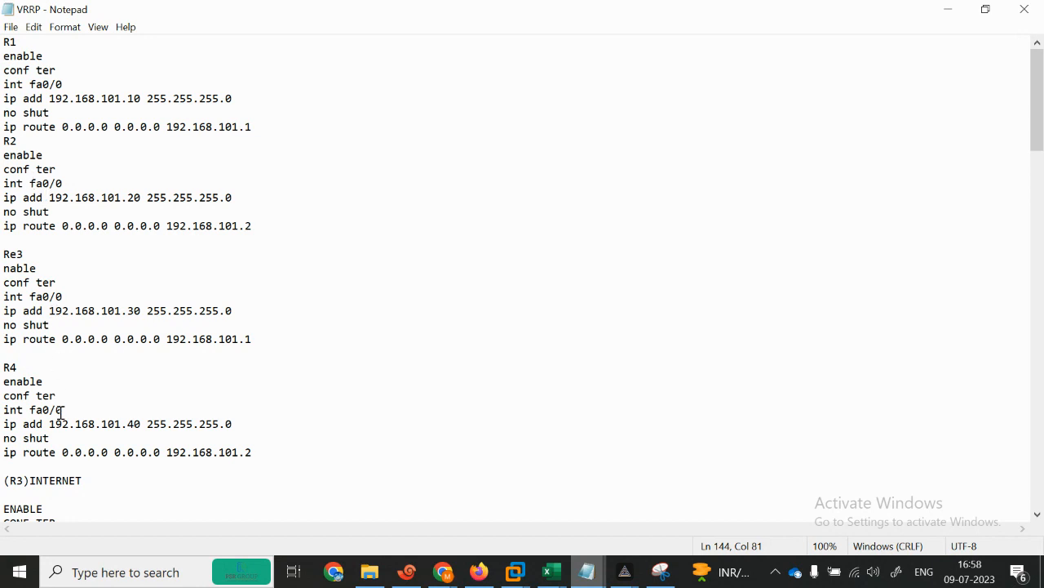
left_click_drag(1043, 121, 1043, 207)
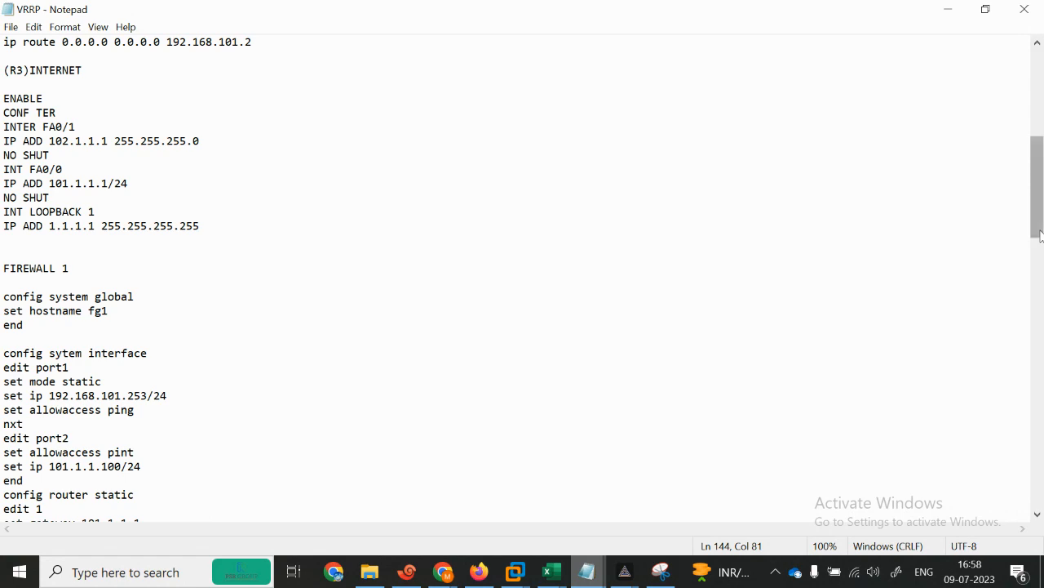
left_click_drag(1042, 231, 1035, 501)
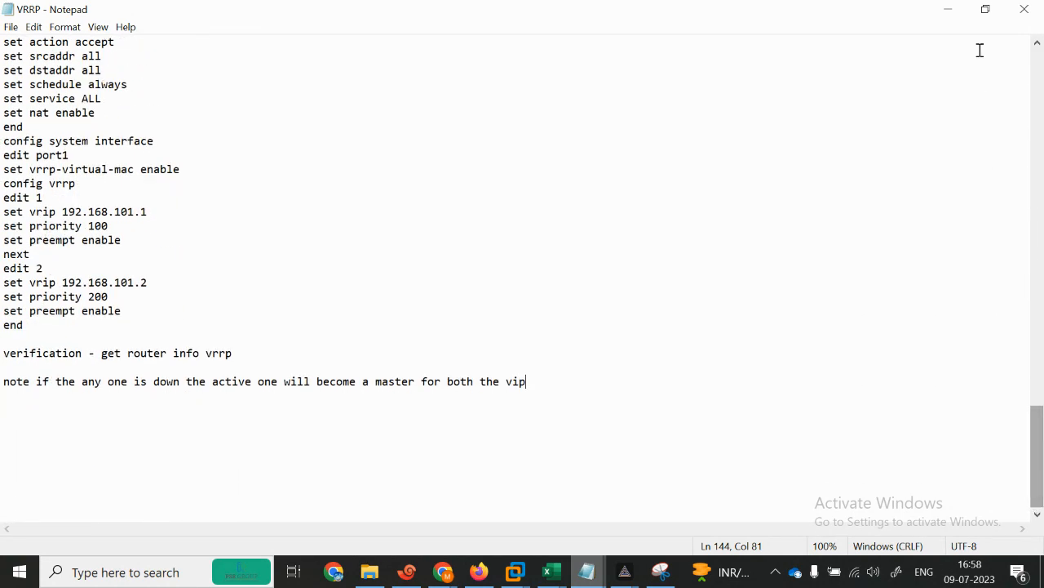
left_click(985, 9)
left_click_drag(332, 51, 797, 89)
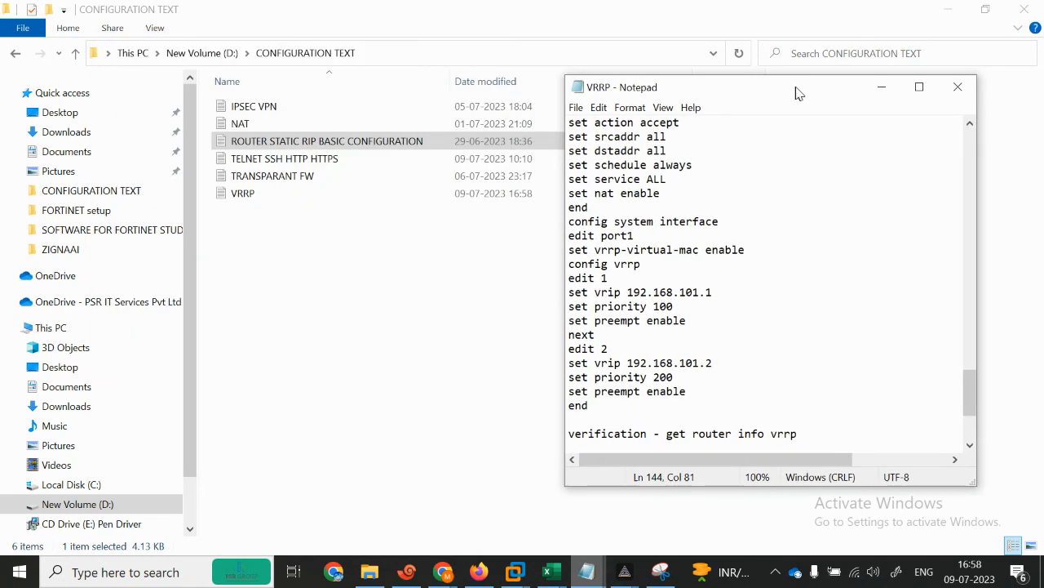
left_click(1025, 9)
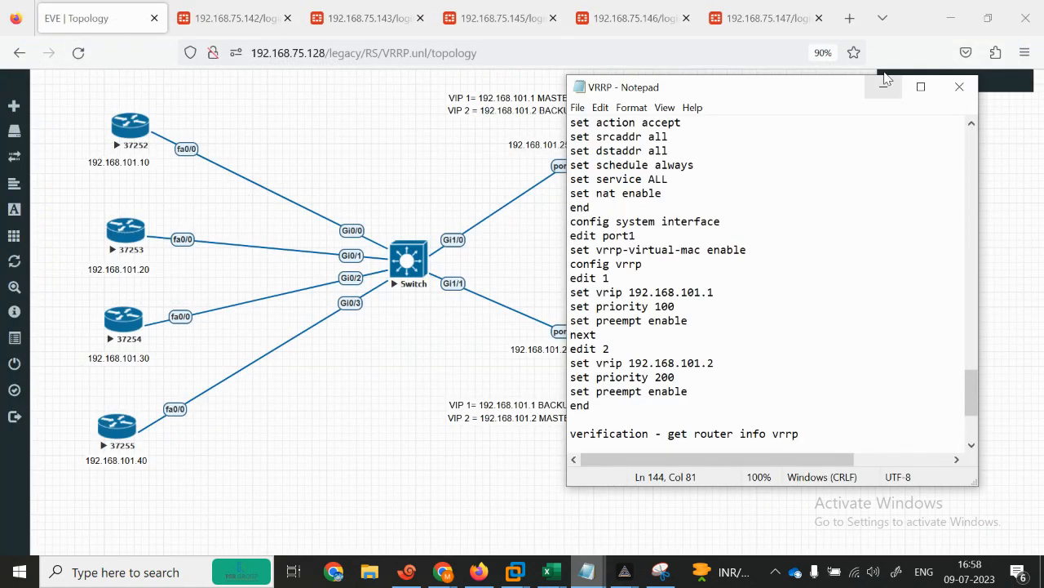
left_click_drag(717, 90, 767, 77)
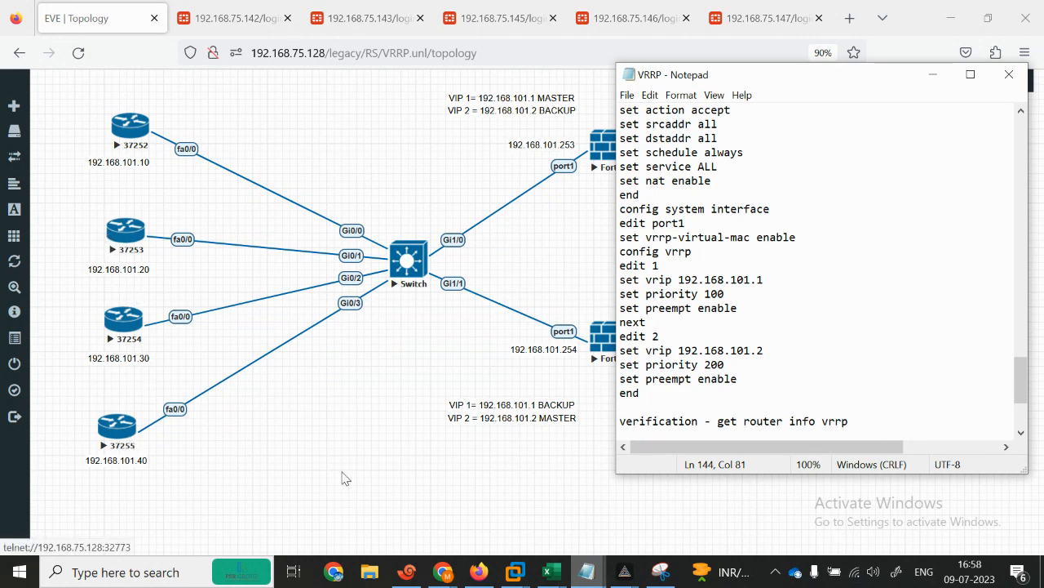
Step: Select R1's configuration block at the top of the VRRP notes
left_click(407, 572)
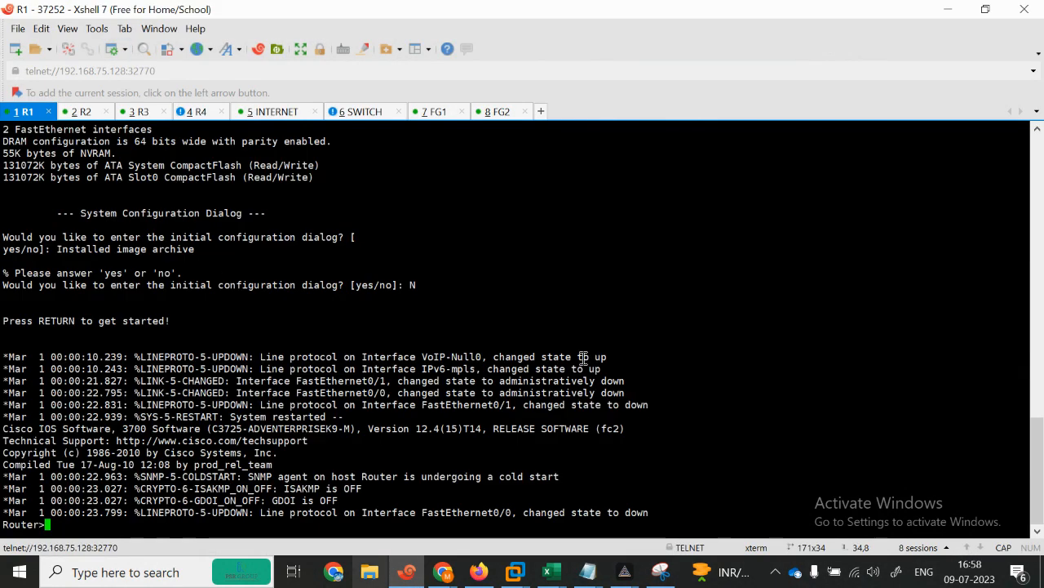
mouse_move(595, 579)
left_click(595, 514)
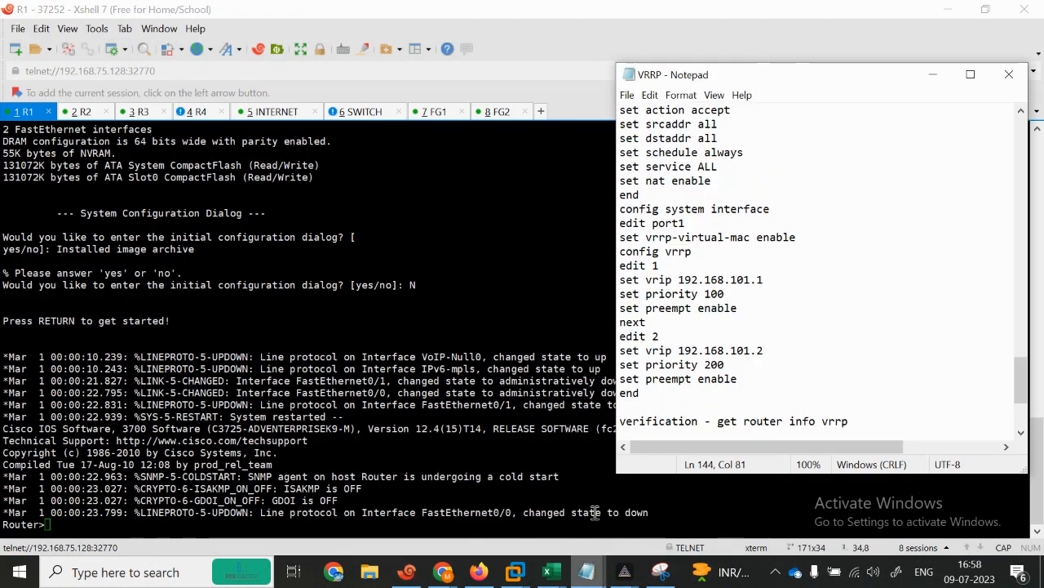
left_click_drag(1024, 382, 1003, 109)
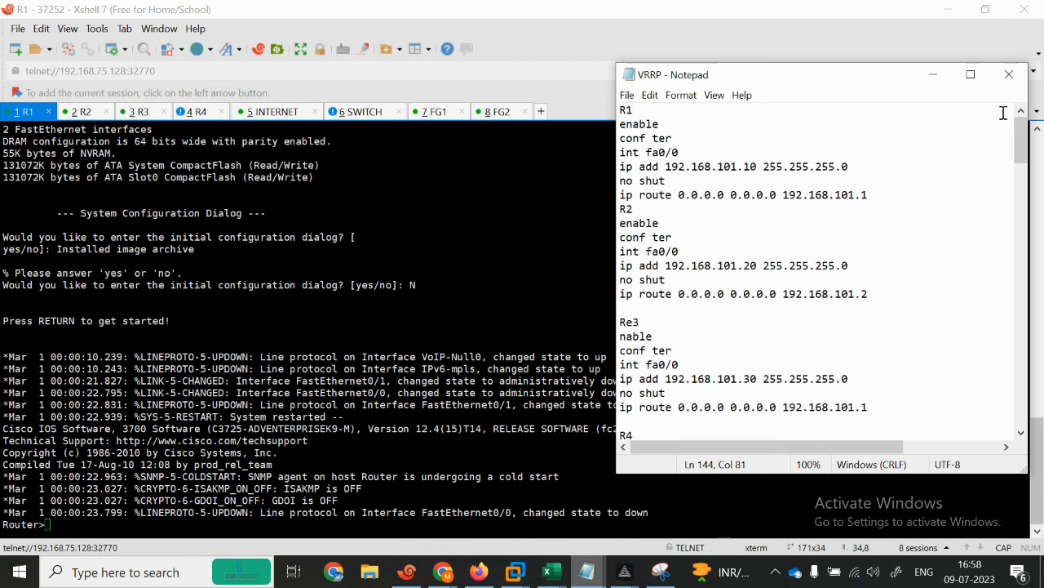
left_click_drag(622, 126, 874, 207)
key("ctrl+c")
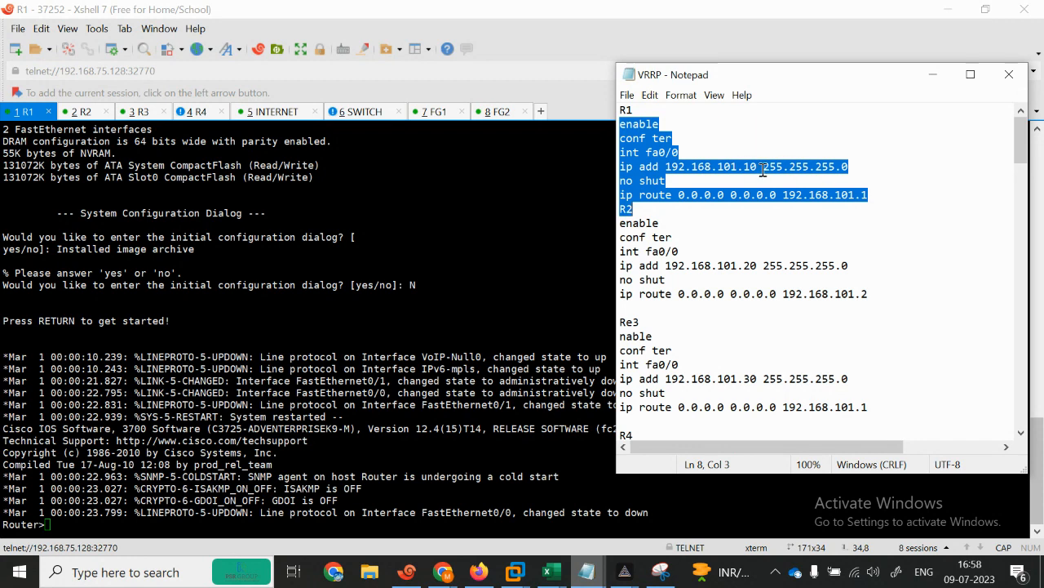
left_click(946, 9)
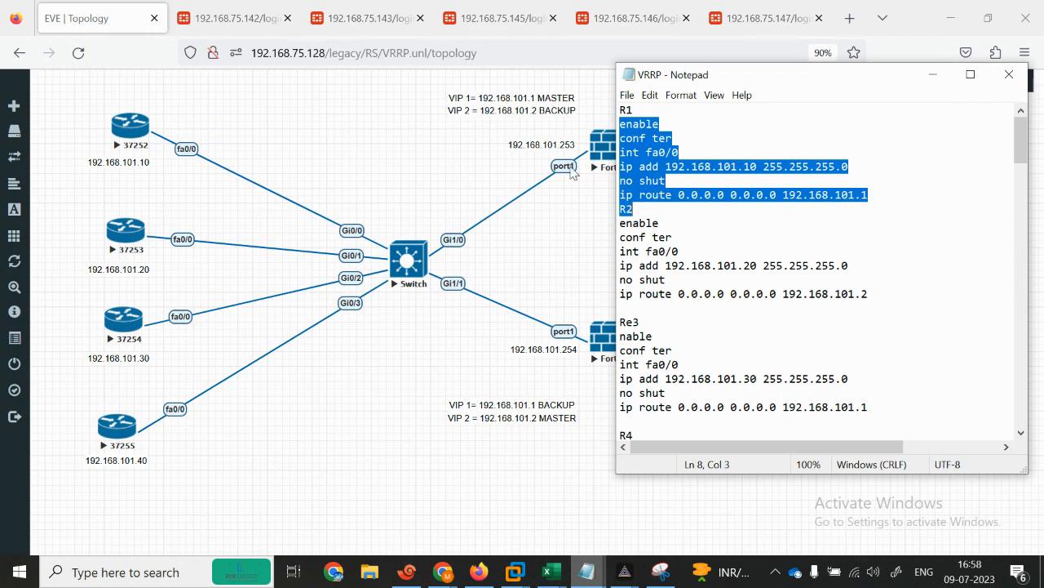
Step: Reposition the upper and lower VIP MASTER/BACKUP labels around the Fortinets, then get a fresh R1 prompt
left_click(564, 196)
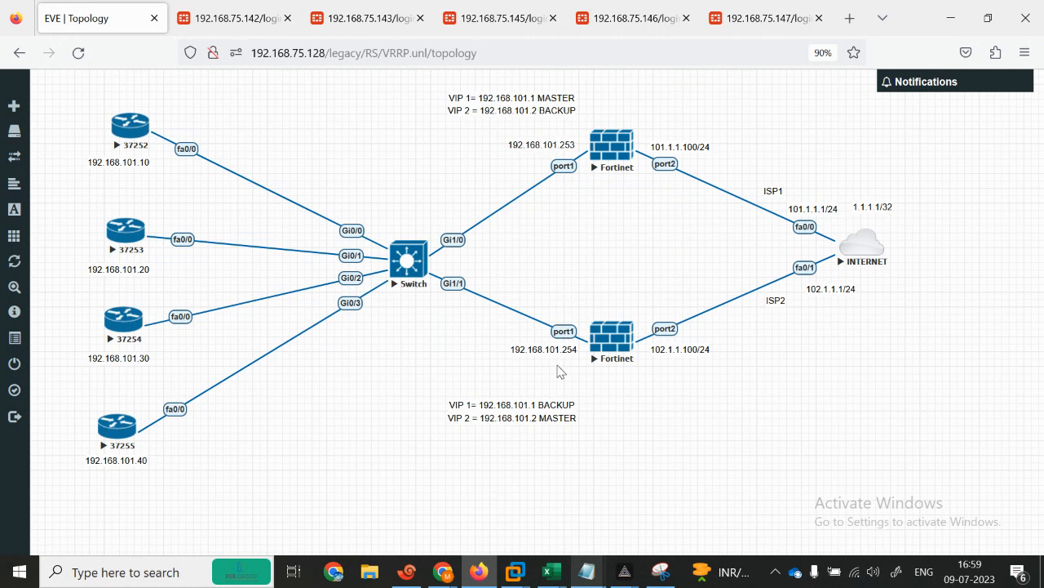
left_click_drag(484, 105, 412, 115)
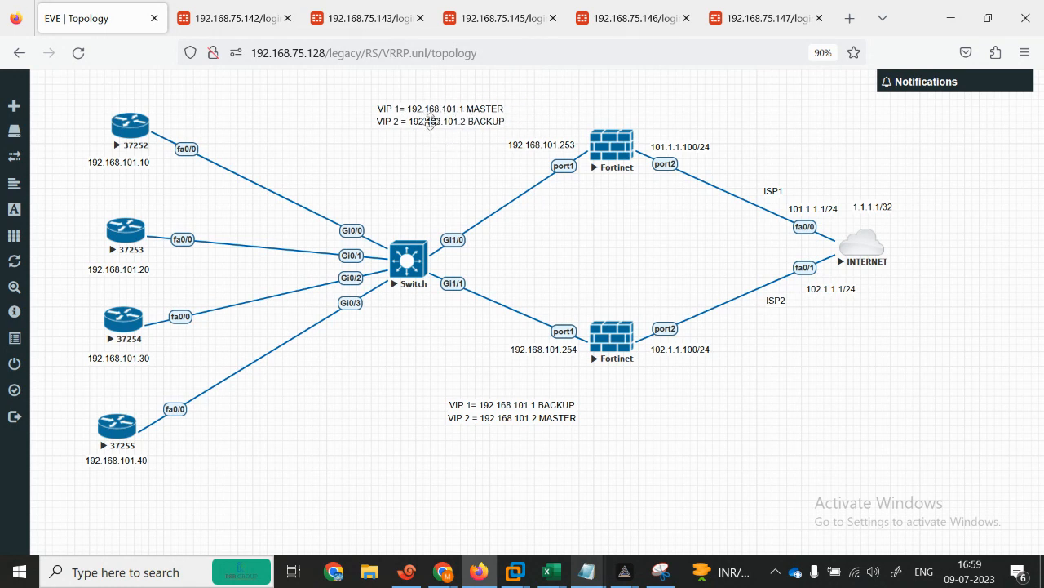
left_click_drag(430, 120, 464, 111)
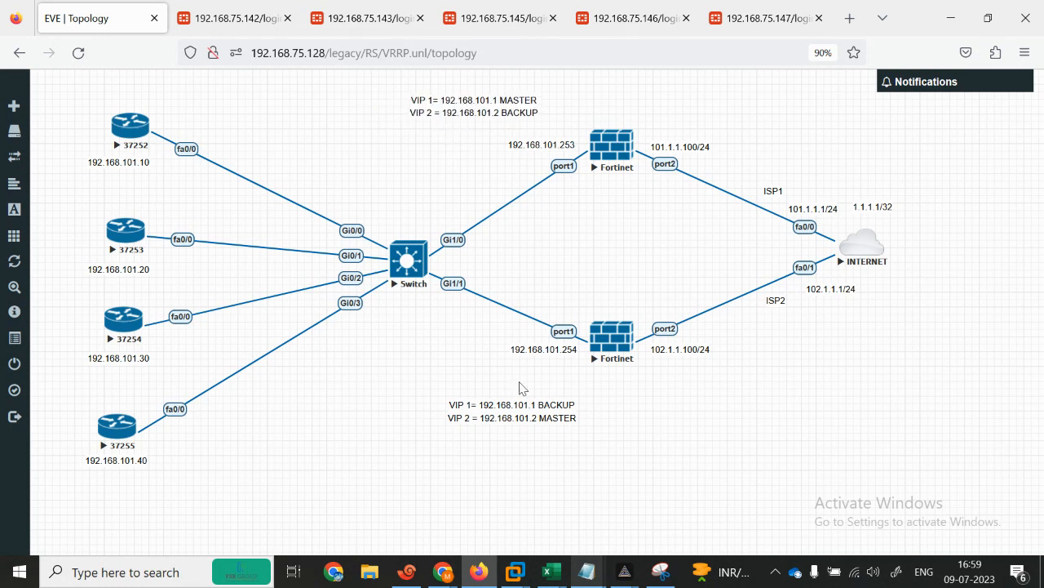
left_click_drag(504, 420, 515, 406)
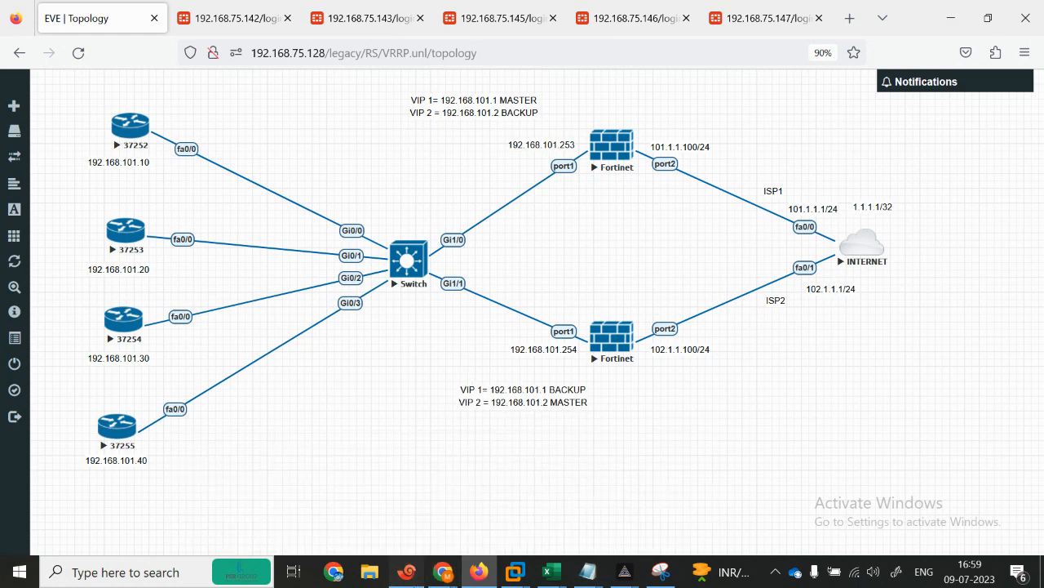
left_click(407, 572)
key("Return")
key("Return")
key("Return")
key("Return")
key("Return")
key("Return")
key("Return")
key("Return")
key("Return")
key("Return")
key("Return")
key("Return")
key("Return")
key("Return")
key("Return")
key("Return")
key("Return")
key("Return")
key("Return")
key("Return")
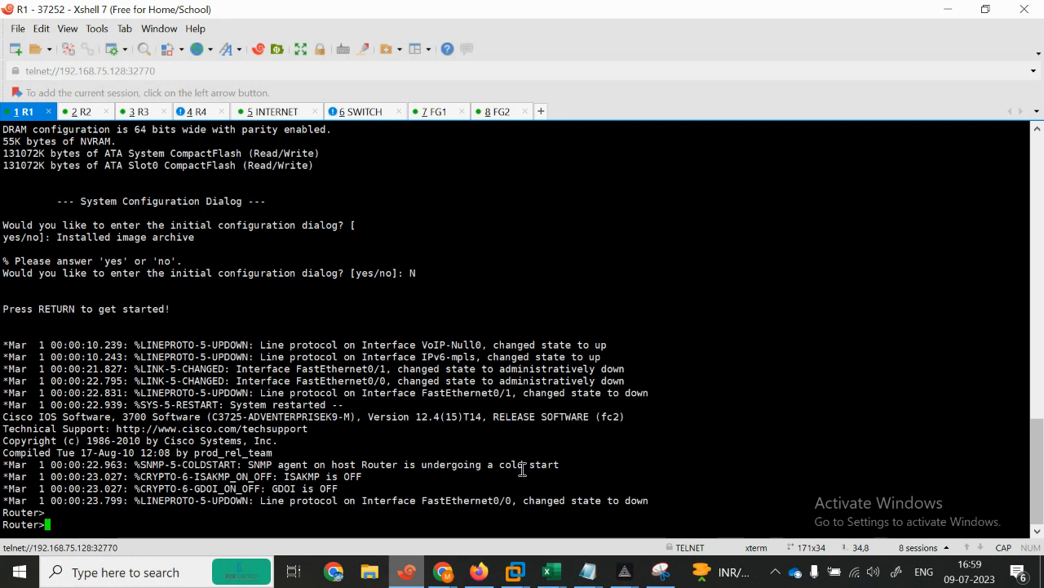
Step: Paste R1's commands setting fa0/0 to 192.168.101.10/24 with a default route via 192.168.101.1
left_click(588, 571)
left_click(605, 503)
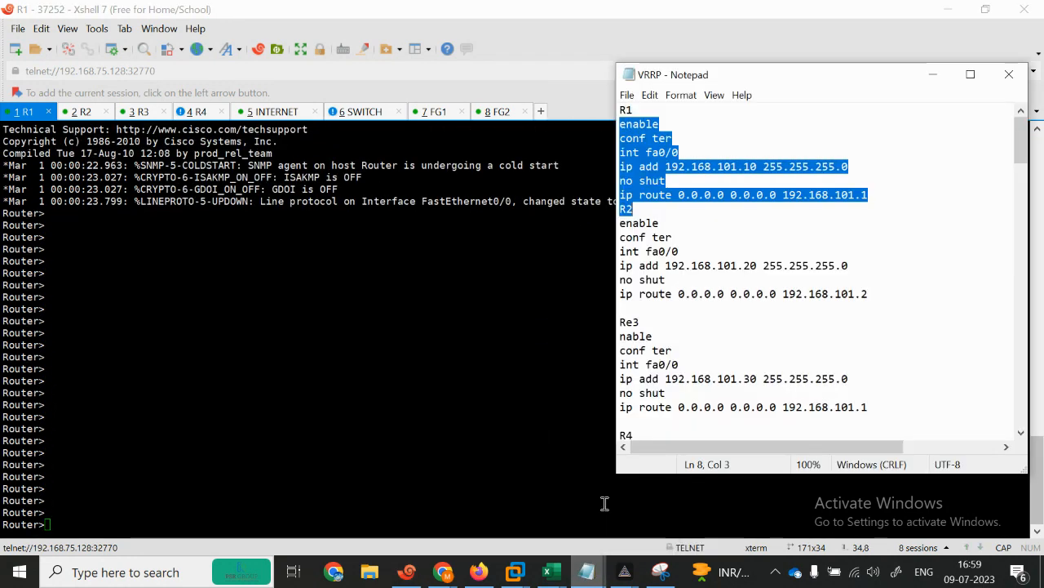
right_click(192, 337)
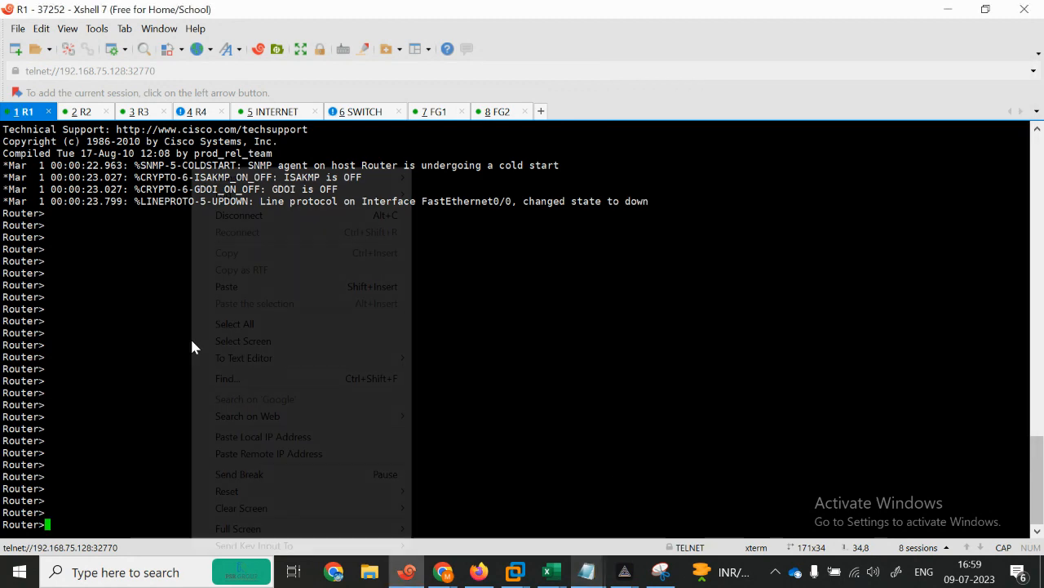
left_click(231, 286)
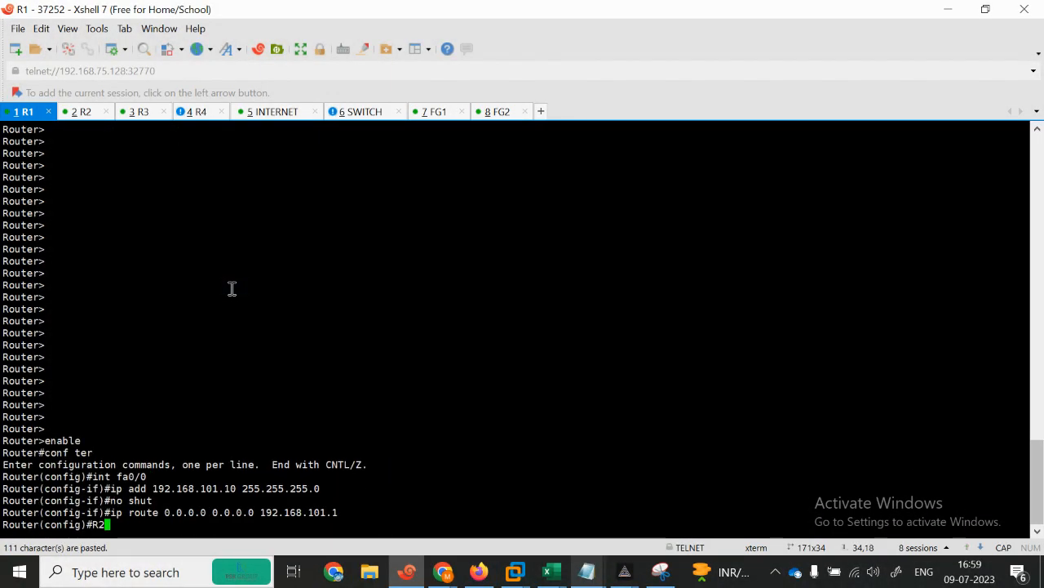
key("Return")
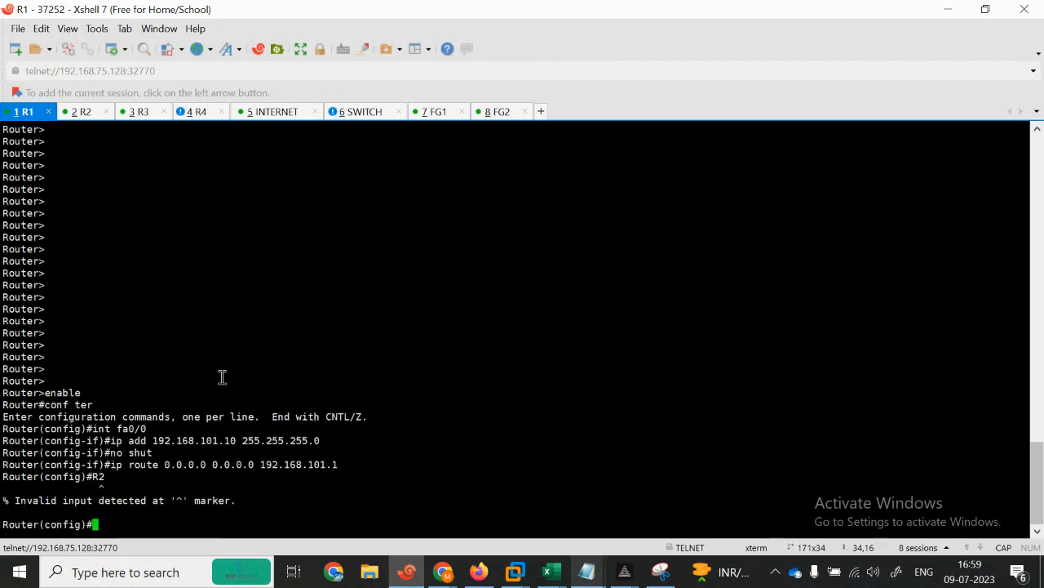
key("Up")
key("Return")
key("Return")
key("Return")
key("Return")
key("Return")
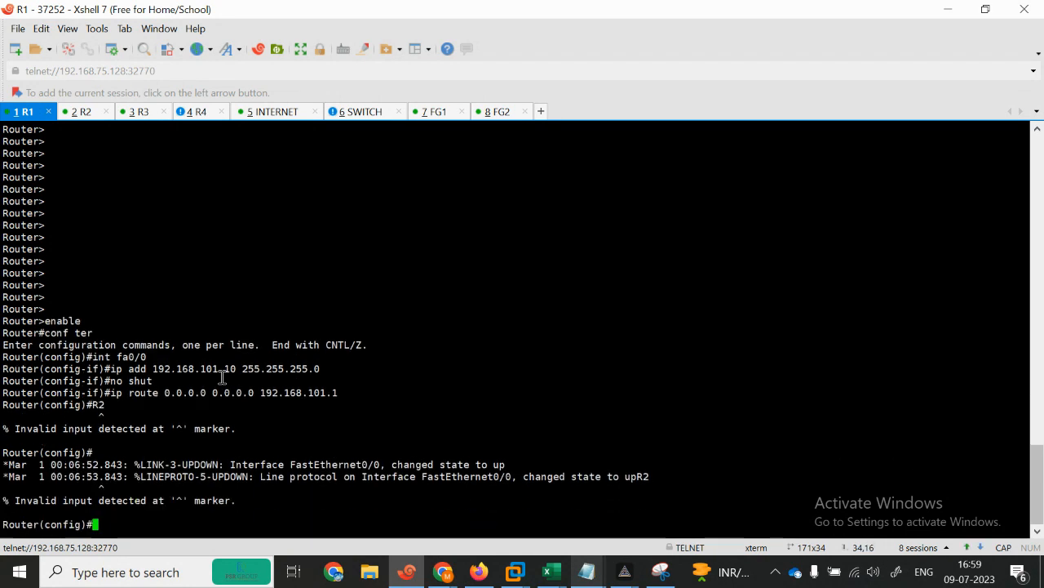
key("Return")
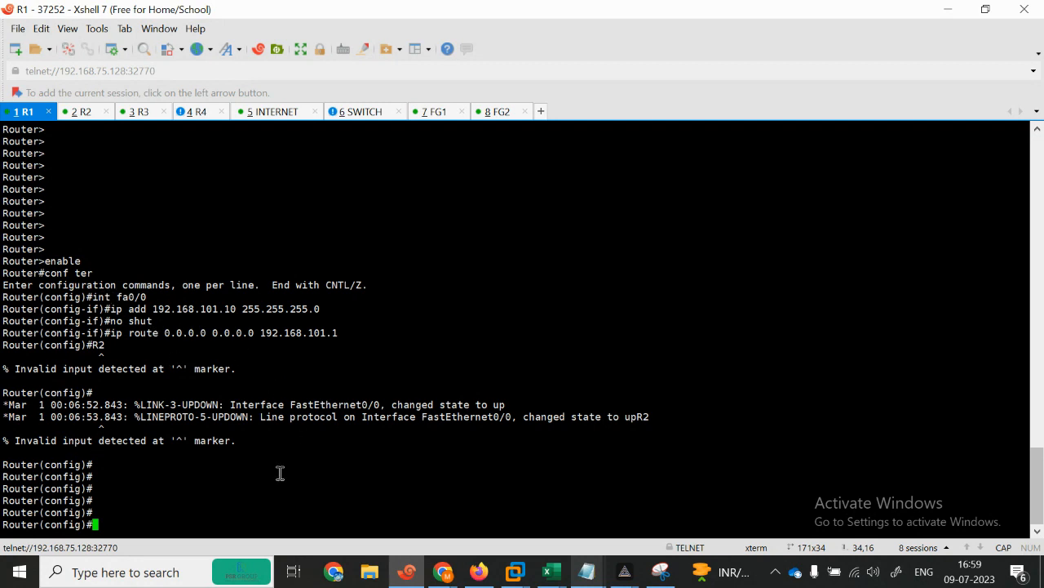
Step: Verify R1 with 'do sh ip int br' and 'do sh ip route', marking the default route
type("O SH IP INT BR")
key("Return")
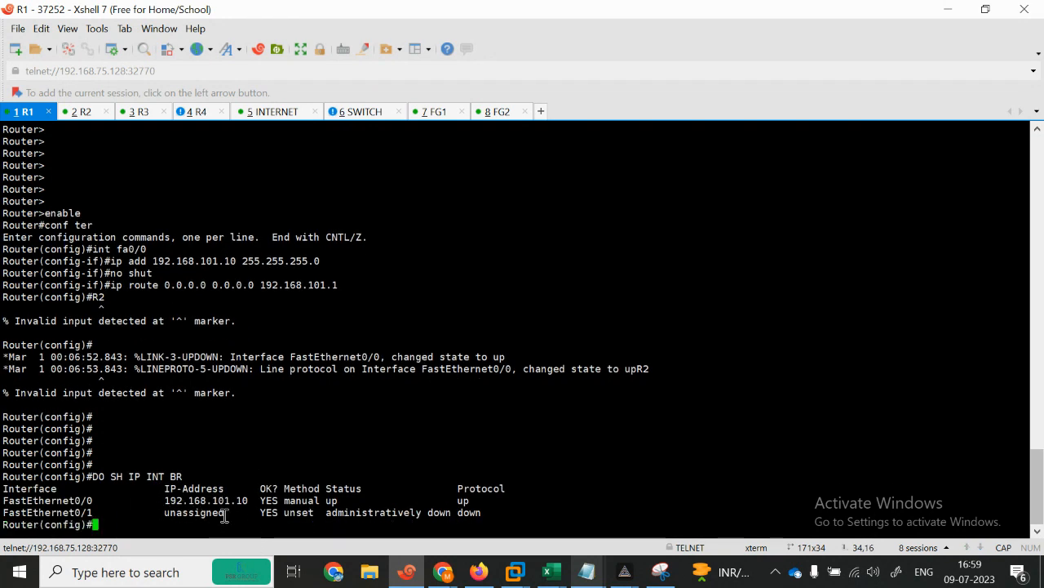
key("Return")
key("Return")
key("Return")
type("SH IP")
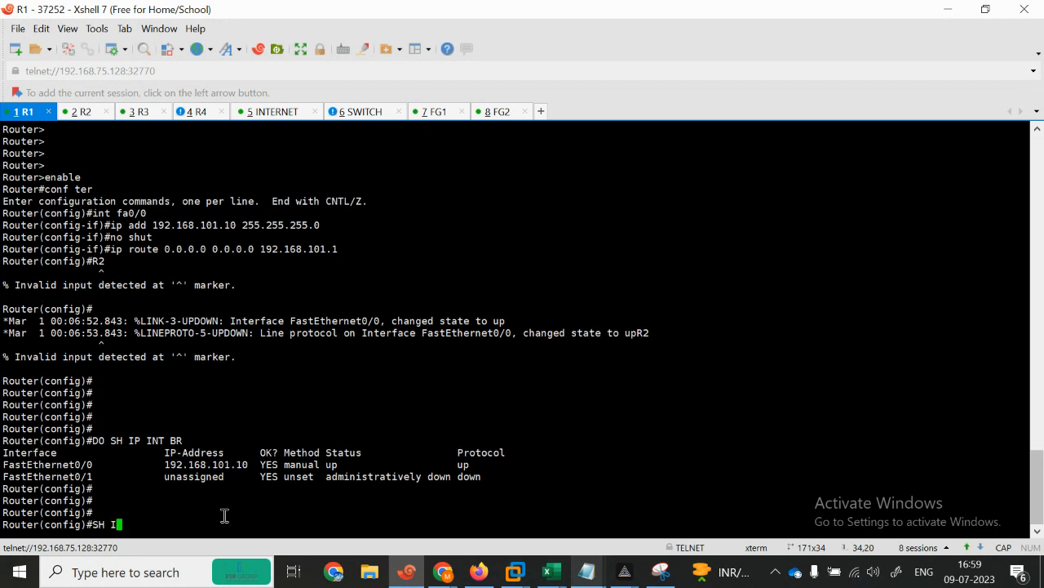
key("BackSpace")
key("BackSpace")
key("BackSpace")
key("BackSpace")
key("BackSpace")
key("BackSpace")
type("DO SH IP ROUTE")
key("Return")
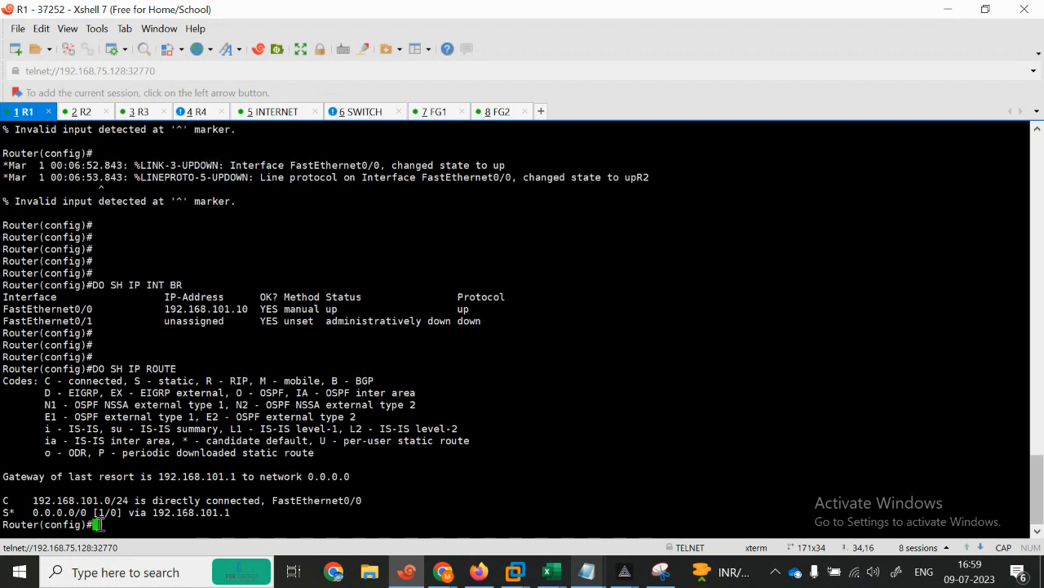
left_click_drag(28, 504, 248, 501)
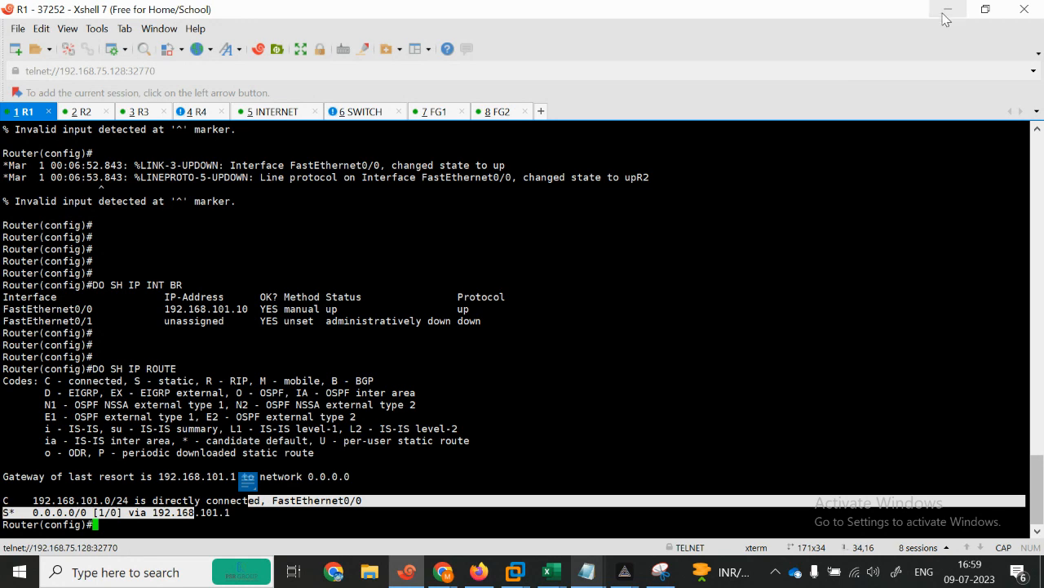
Step: Paste R2's block setting fa0/0 to 192.168.101.20/24 with a default route via 192.168.101.2
left_click(83, 111)
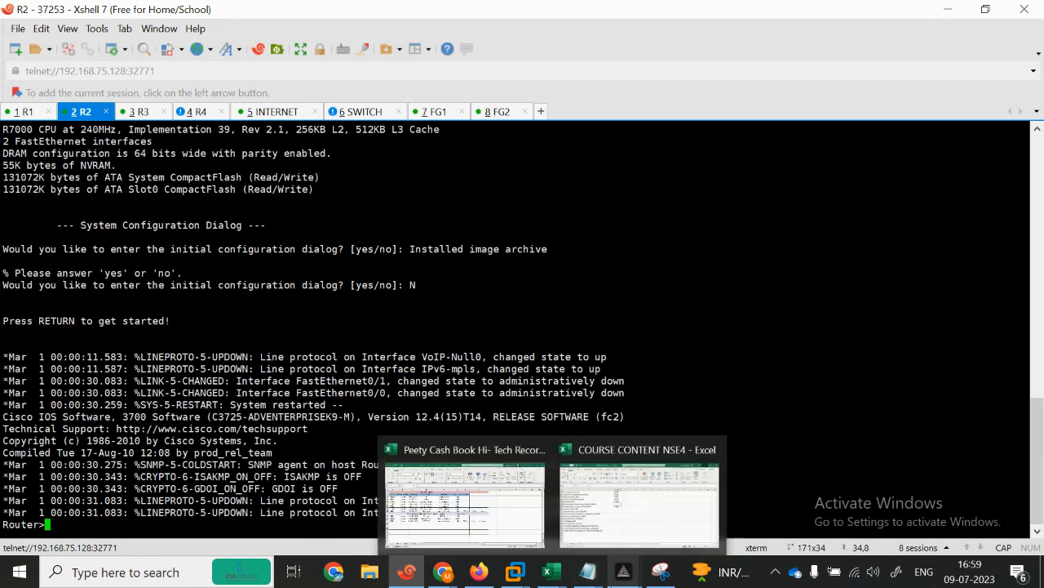
mouse_move(587, 571)
left_click(585, 514)
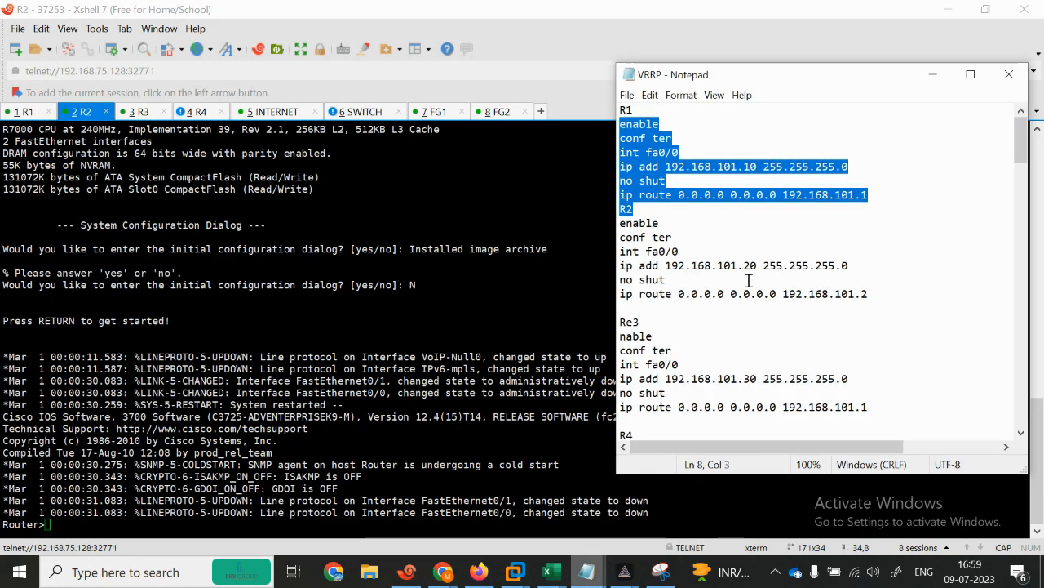
left_click_drag(620, 222, 841, 307)
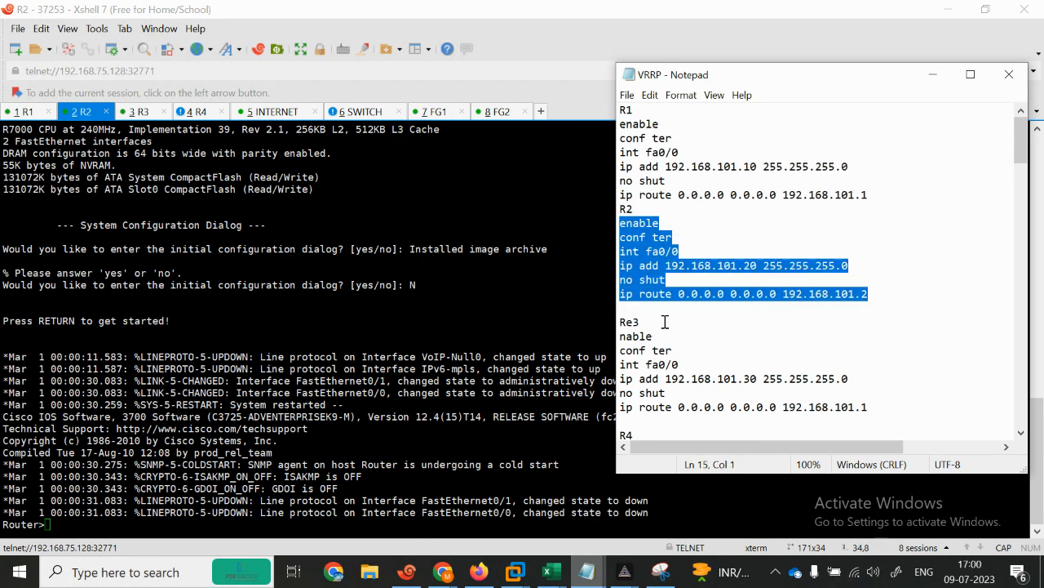
left_click(373, 401)
key("Return")
key("Return")
key("Return")
key("Return")
key("Return")
key("Return")
key("Return")
key("Return")
key("Return")
key("Return")
key("Return")
key("Return")
key("Return")
key("Return")
key("Return")
key("Return")
key("Return")
key("Return")
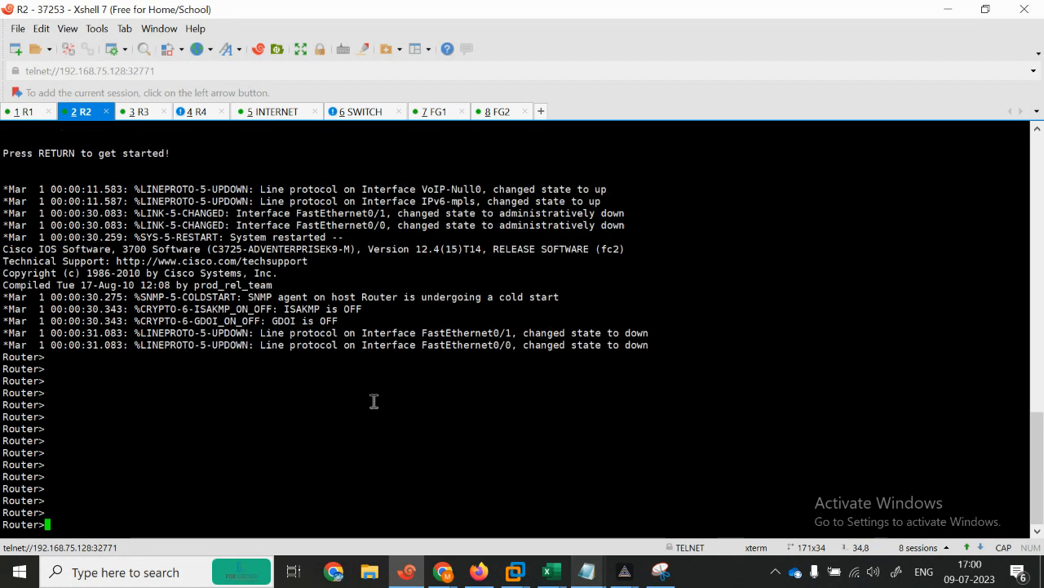
right_click(374, 401)
left_click(411, 133)
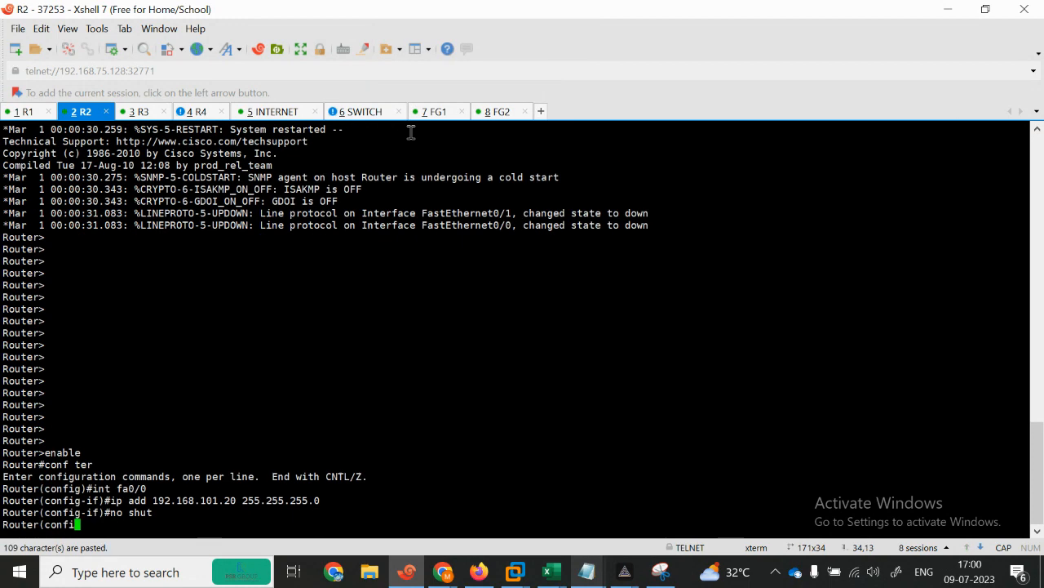
key("Return")
key("Return")
key("Return")
key("Return")
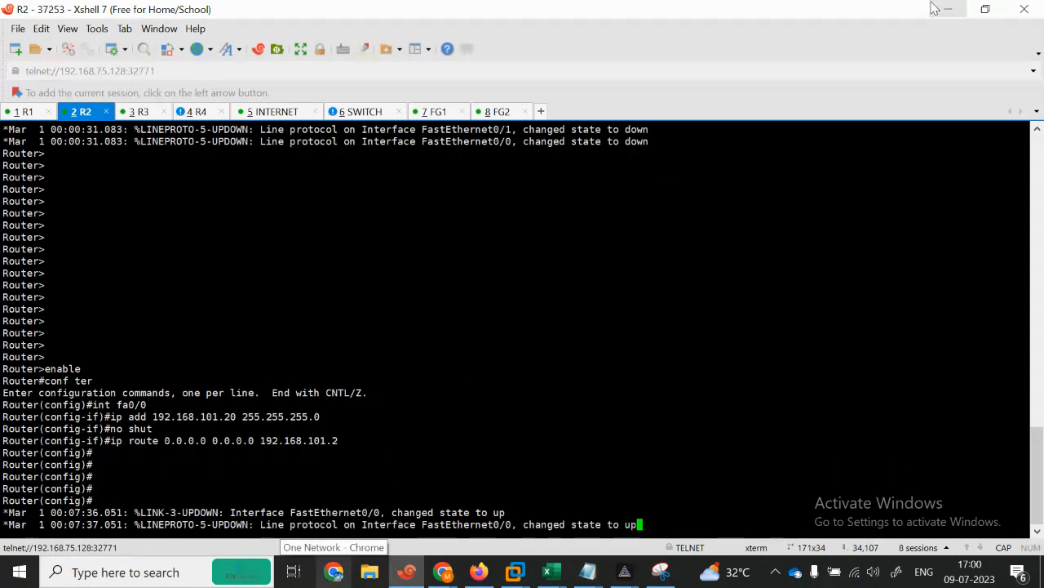
Step: Select the Re3 command block in the notes and switch to the R3 console
left_click(934, 8)
left_click(620, 337)
left_click_drag(620, 337, 881, 408)
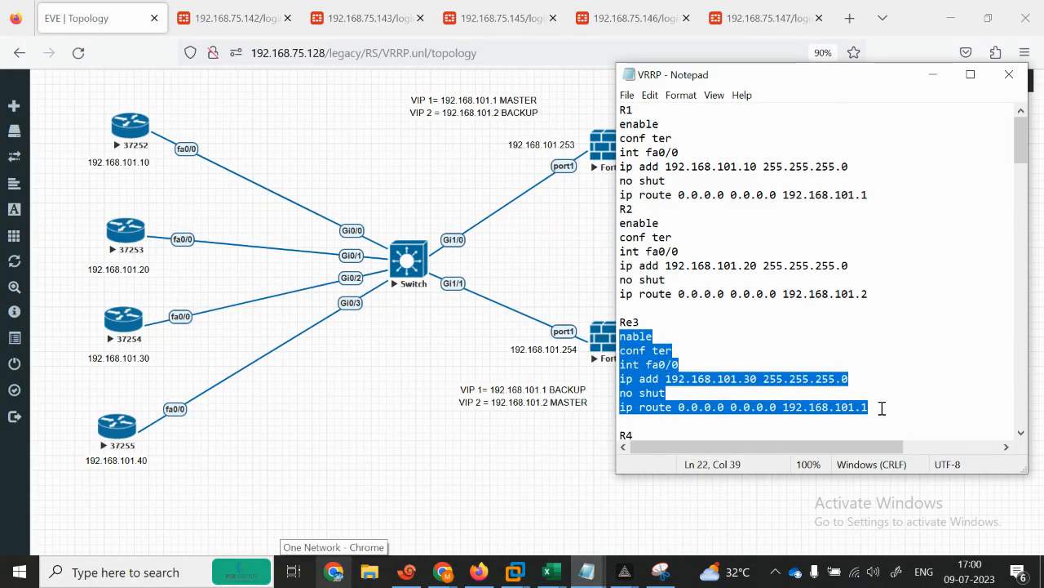
left_click(406, 571)
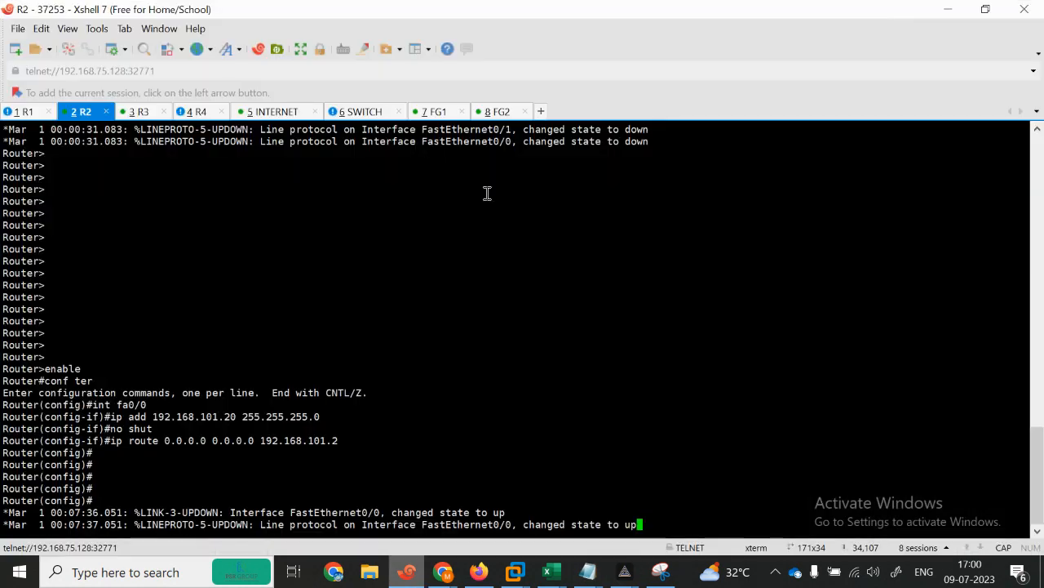
left_click(133, 111)
key("Return")
key("Return")
key("Return")
key("Return")
key("Return")
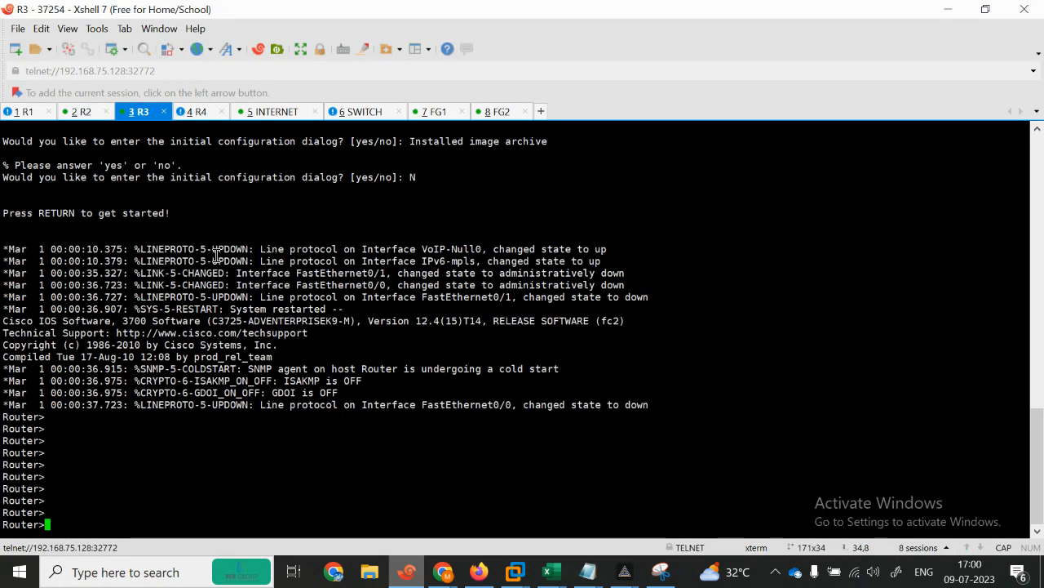
Step: Paste R3's command block into the R3 console
key("Return")
key("Return")
key("Return")
key("Return")
key("Return")
key("Return")
key("Return")
key("Return")
key("Return")
key("Return")
key("Return")
key("Return")
key("Return")
key("Return")
key("Return")
key("Return")
key("Return")
right_click(215, 168)
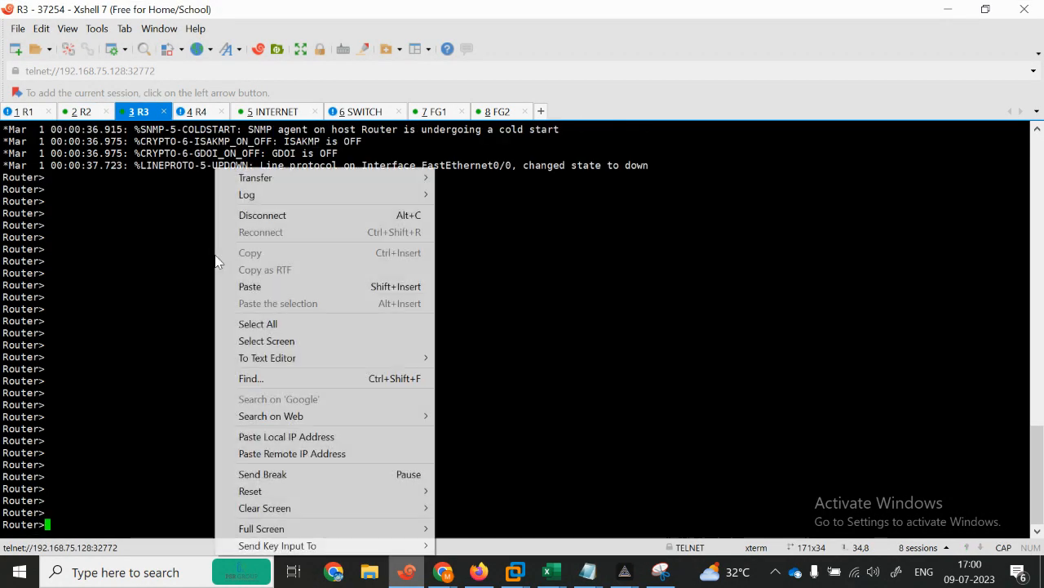
left_click(249, 286)
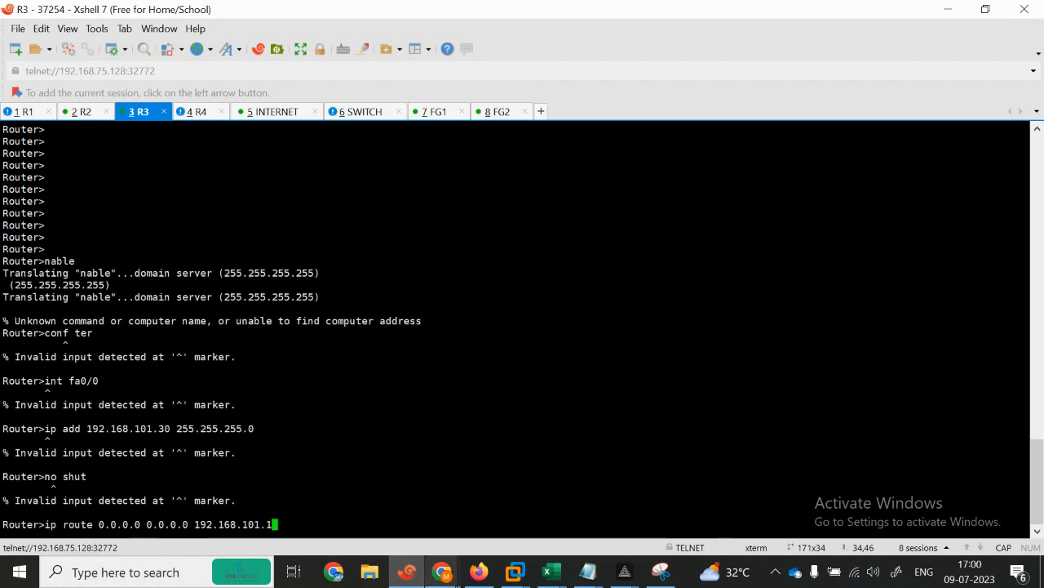
Step: Close the TELNET SSH HTTP HTTPS notes, saving the changes
mouse_move(587, 571)
left_click(673, 489)
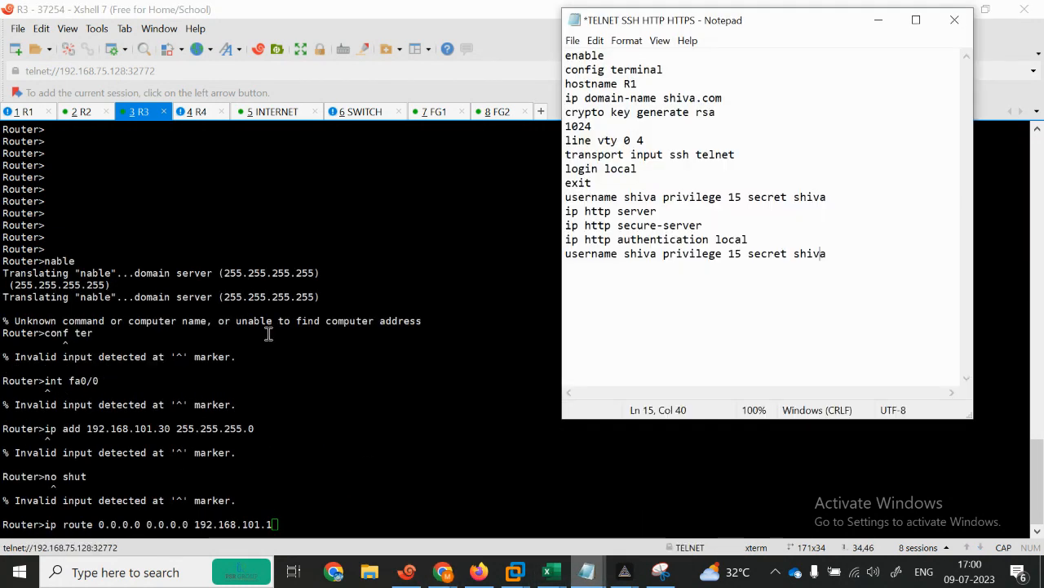
mouse_move(600, 568)
left_click(854, 86)
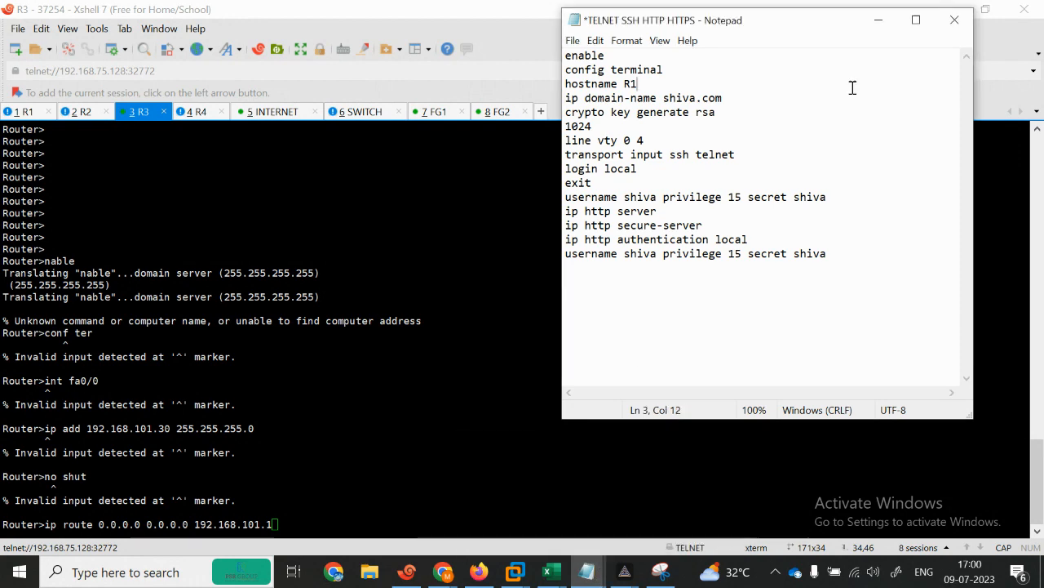
left_click(953, 20)
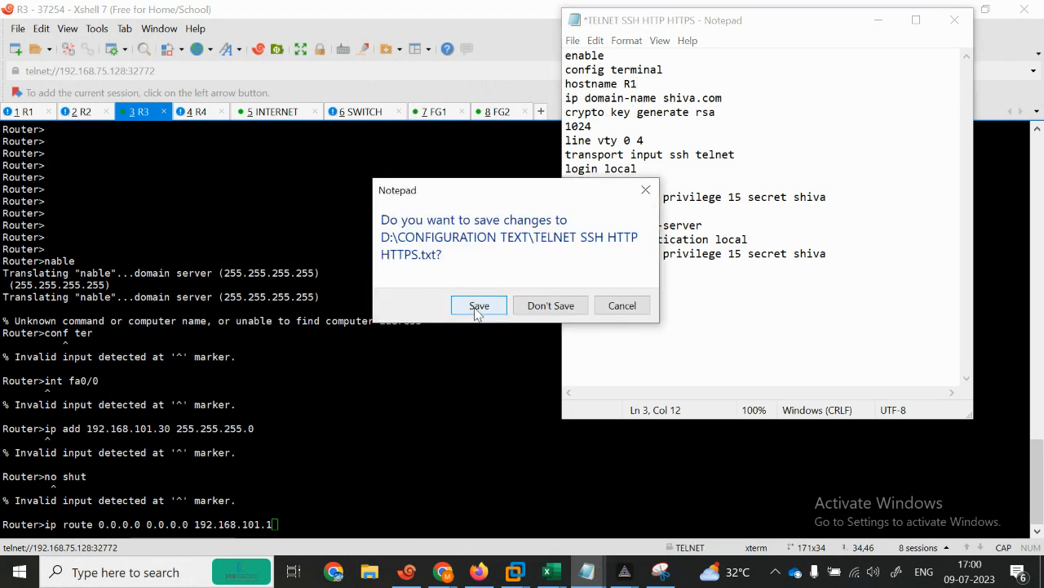
left_click(479, 305)
Step: Close the untitled notes with Don't Save and bring up the VRRP notes
mouse_move(586, 563)
left_click(550, 516)
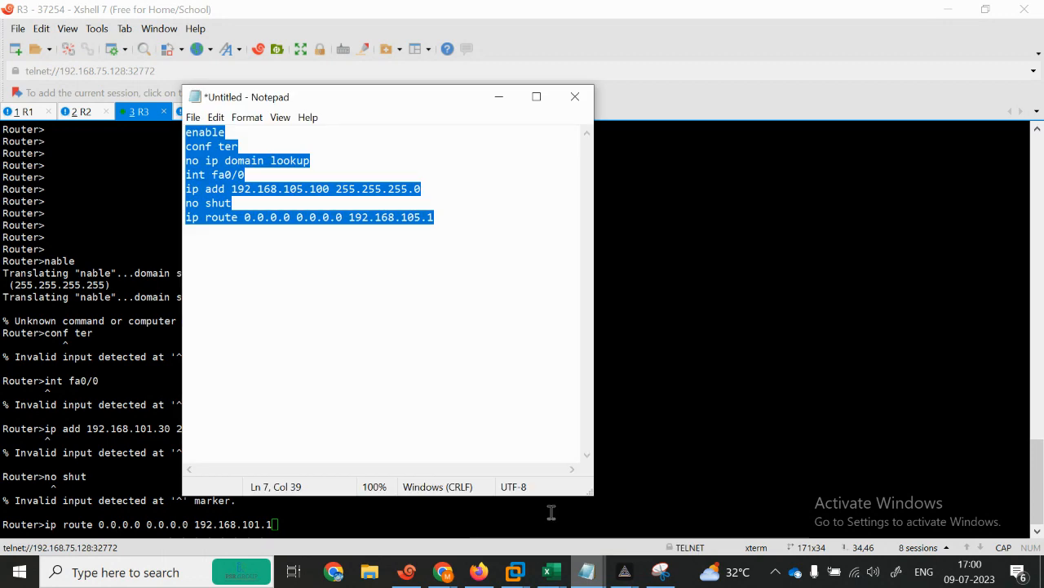
left_click(576, 97)
left_click(550, 291)
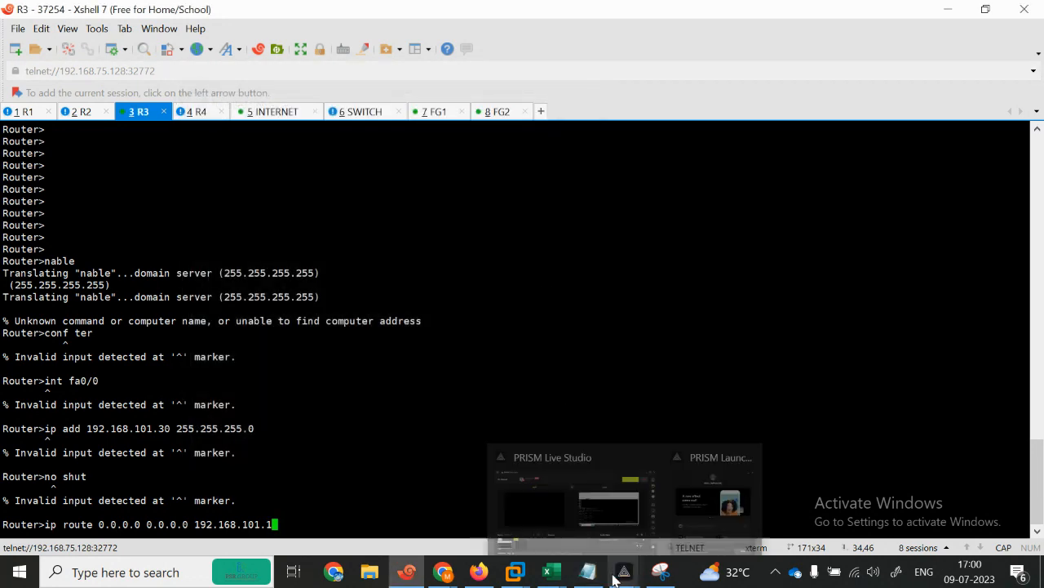
left_click(588, 572)
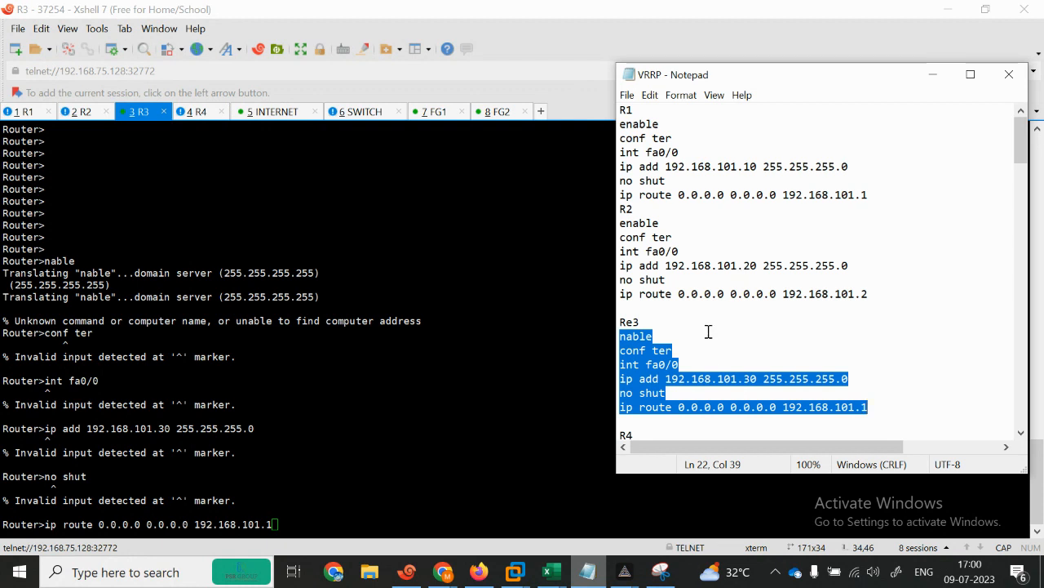
Step: Correct 'nable' to 'Enable' in the R3 block and cut the block from the notes
left_click(626, 336)
type("E")
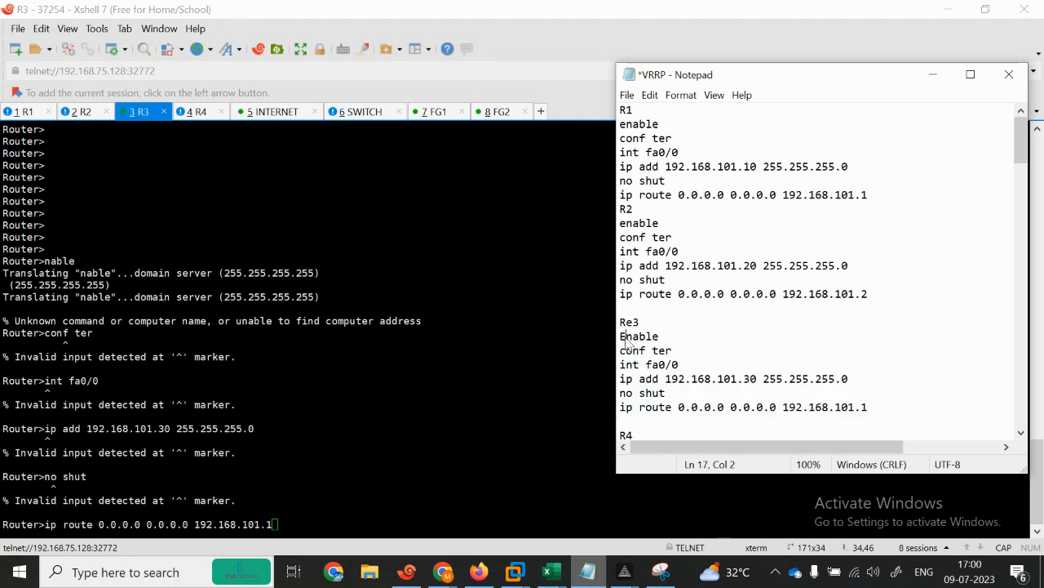
left_click_drag(621, 336, 842, 418)
key("ctrl+c")
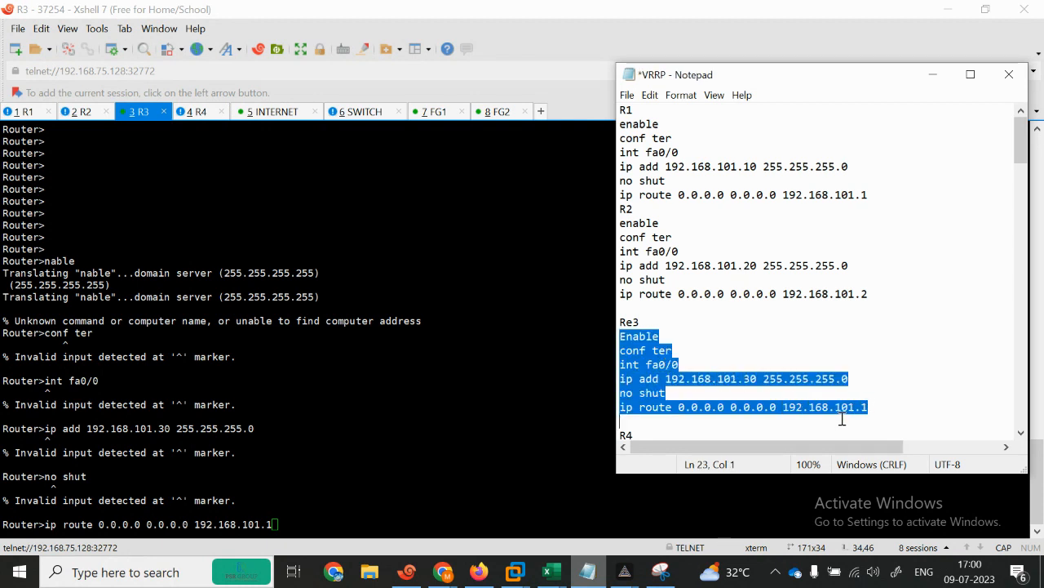
key("Return")
key("Return")
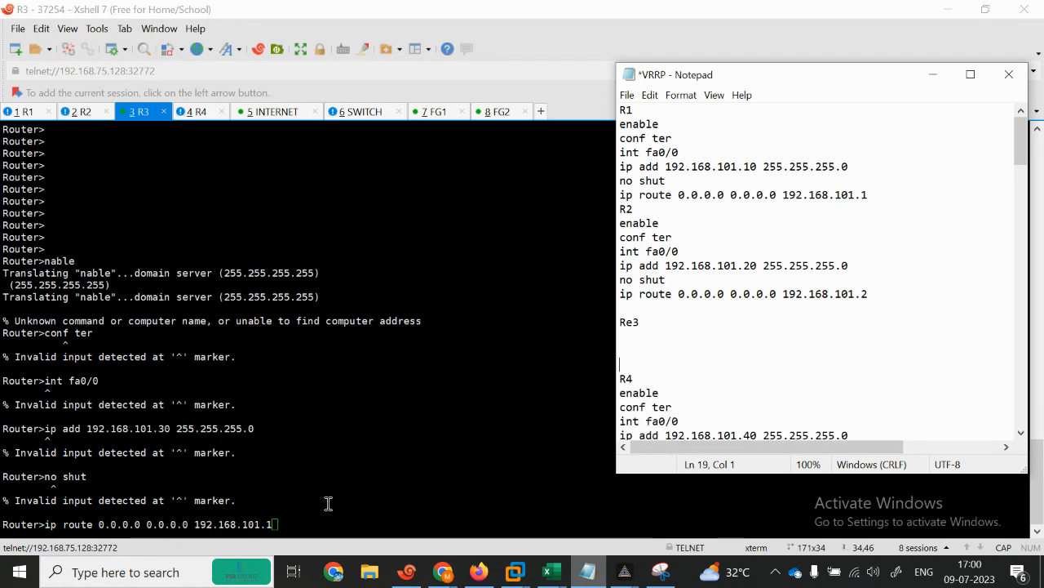
Step: Re-paste R3's commands, giving fa0/0 192.168.101.30/24 and a default route via 192.168.101.1
left_click(255, 417)
key("BackSpace")
key("BackSpace")
key("BackSpace")
key("BackSpace")
key("BackSpace")
key("BackSpace")
key("BackSpace")
key("BackSpace")
key("BackSpace")
key("BackSpace")
key("BackSpace")
key("BackSpace")
key("BackSpace")
key("BackSpace")
key("BackSpace")
key("BackSpace")
key("BackSpace")
key("BackSpace")
key("BackSpace")
key("BackSpace")
key("BackSpace")
key("BackSpace")
key("BackSpace")
key("Return")
key("Return")
key("Return")
key("Return")
key("Return")
key("Return")
key("Return")
key("Return")
key("Return")
key("Return")
key("Return")
key("Return")
key("Return")
key("Return")
key("Return")
key("Return")
key("Return")
key("Return")
key("Return")
key("Return")
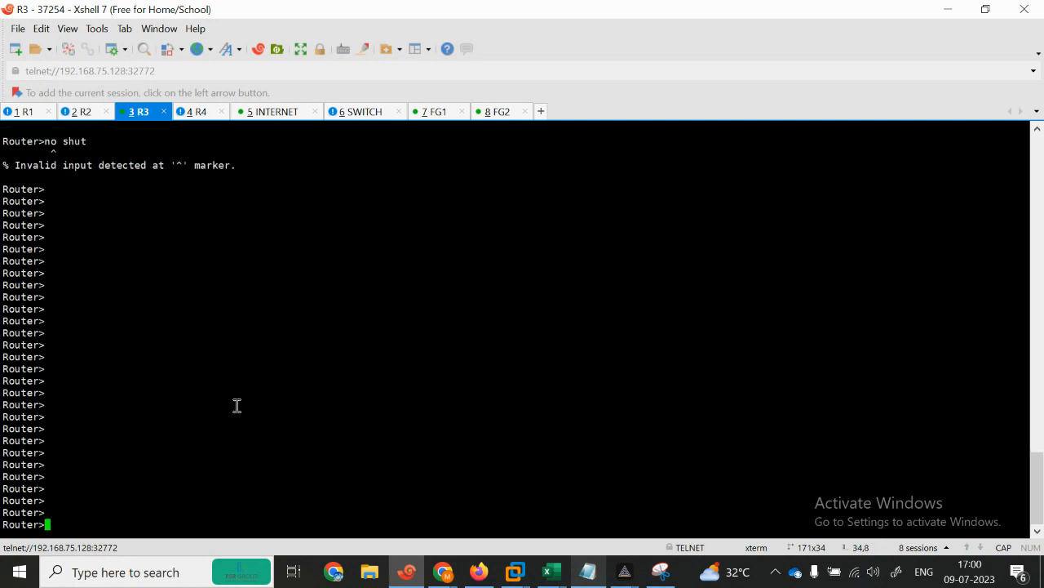
right_click(236, 406)
left_click(270, 137)
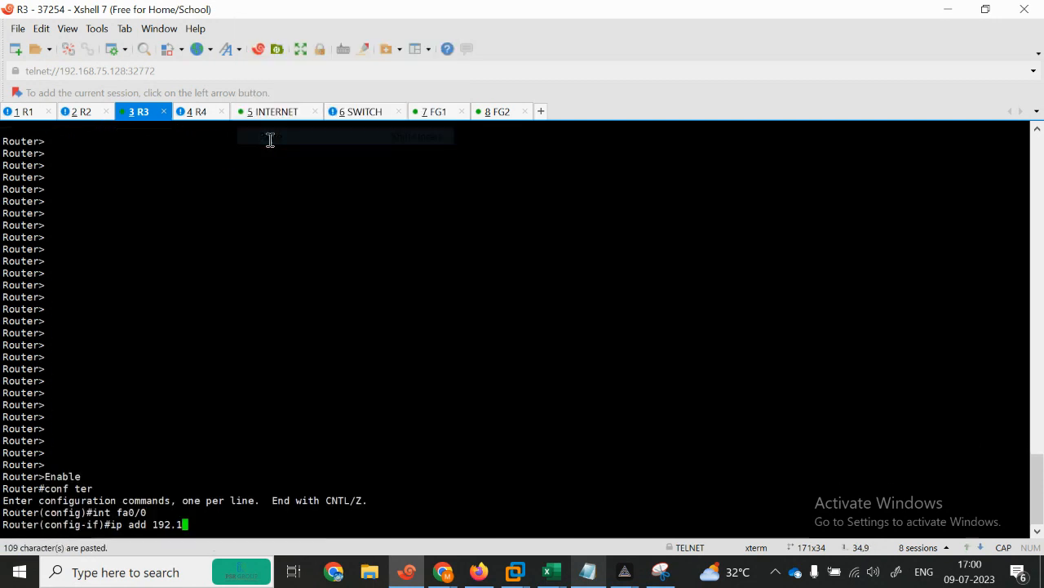
key("Return")
key("Return")
key("Return")
key("Return")
key("Return")
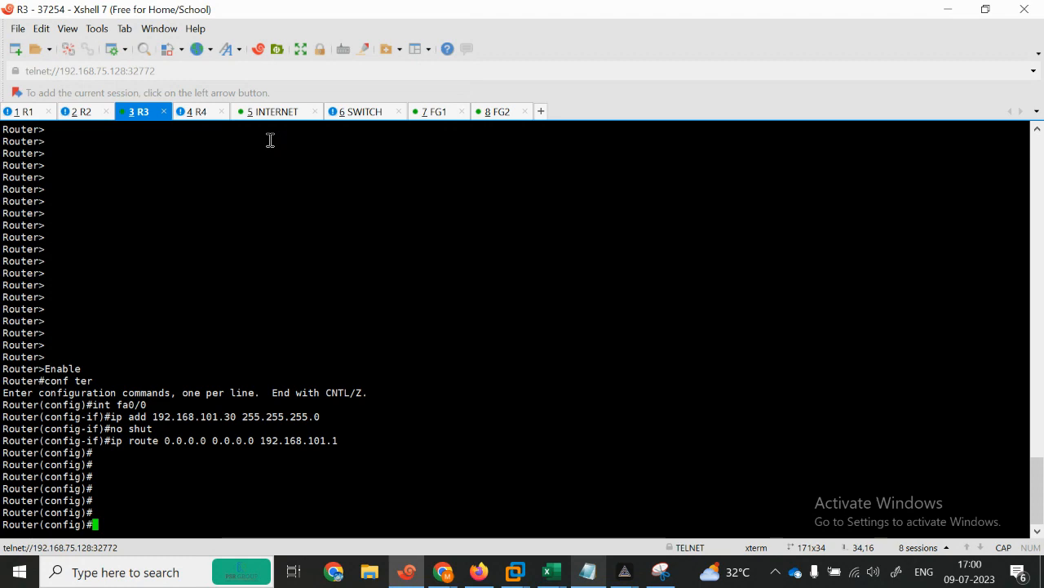
Step: Remove the leftover blank lines below Re3 in the VRRP notes
left_click(587, 571)
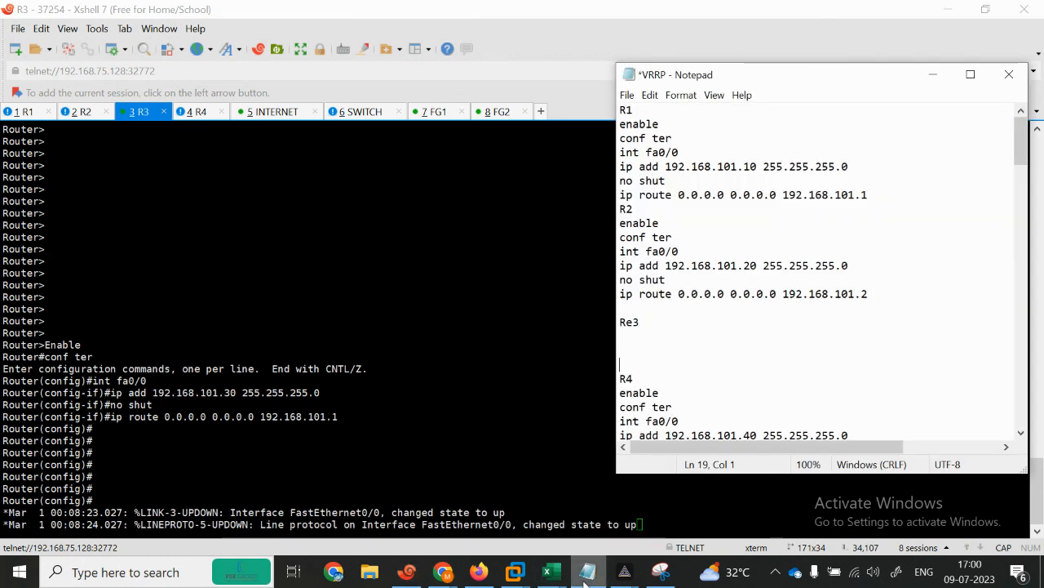
key("BackSpace")
key("BackSpace")
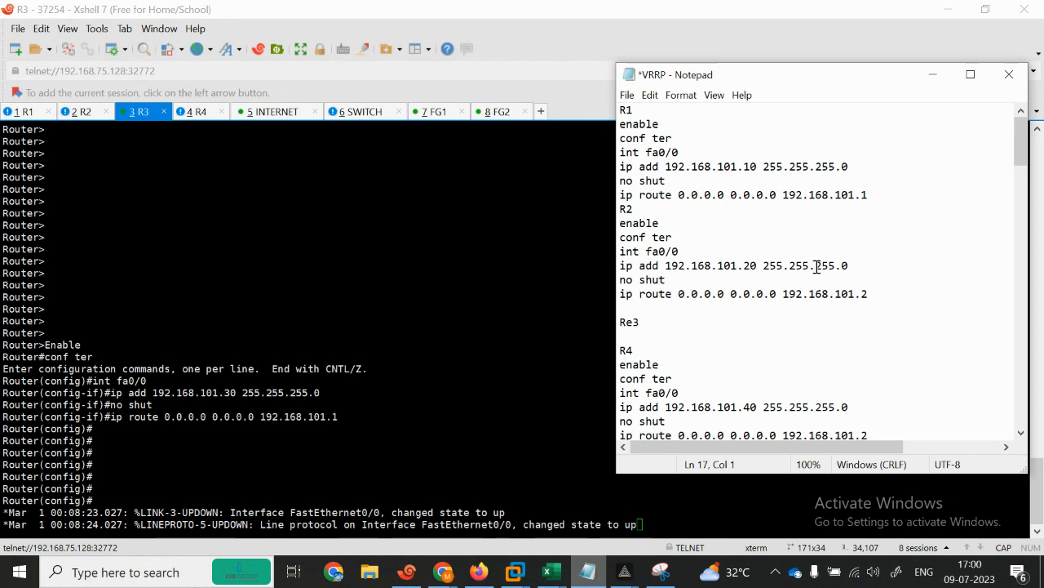
key("BackSpace")
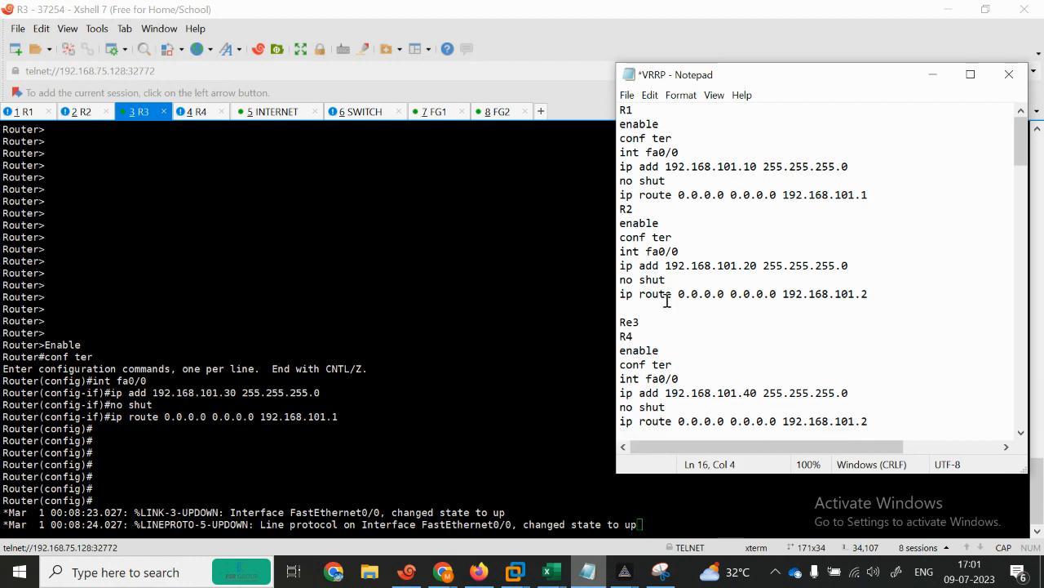
Step: Maximize the VRRP notes and add blank lines after the R1 and R2 blocks
left_click(636, 208)
left_click(883, 196)
key("Return")
left_click(971, 74)
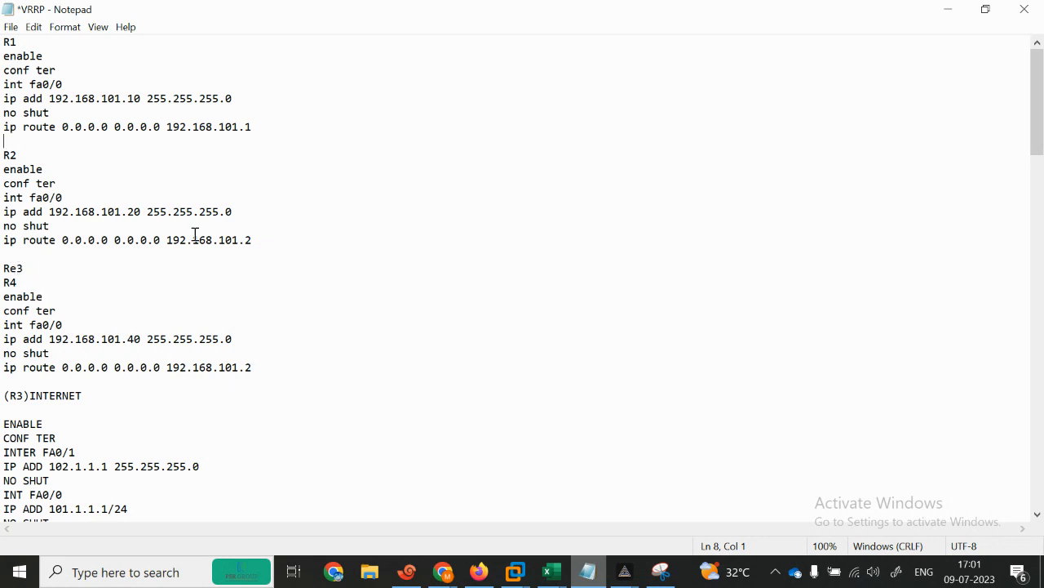
left_click(265, 243)
key("Return")
key("Return")
key("Return")
Step: Paste the R3 command block below R2 under an R3 heading, removing the old Re3 line
key("ctrl+v")
left_click(266, 244)
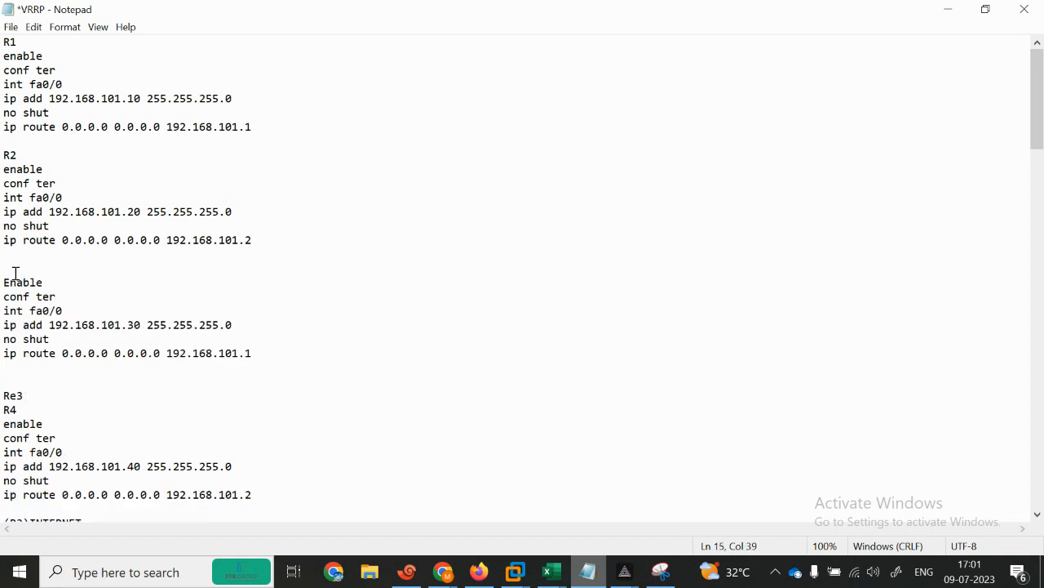
type("R")
key("BackSpace")
key("BackSpace")
key("BackSpace")
key("BackSpace")
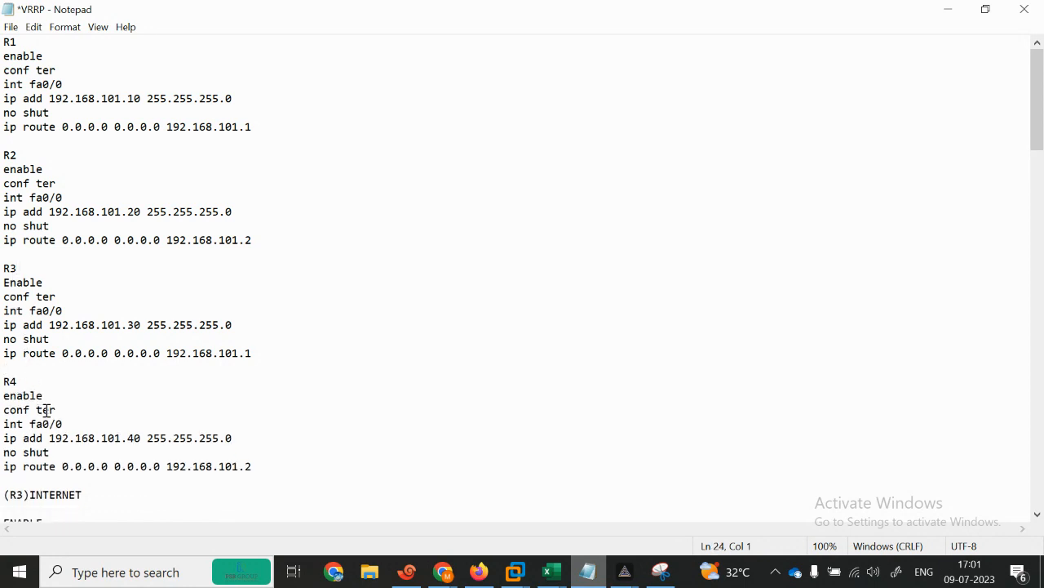
Step: Select the R4 command block and bring the R4 router session forward
left_click_drag(4, 395, 292, 478)
key("ctrl+c")
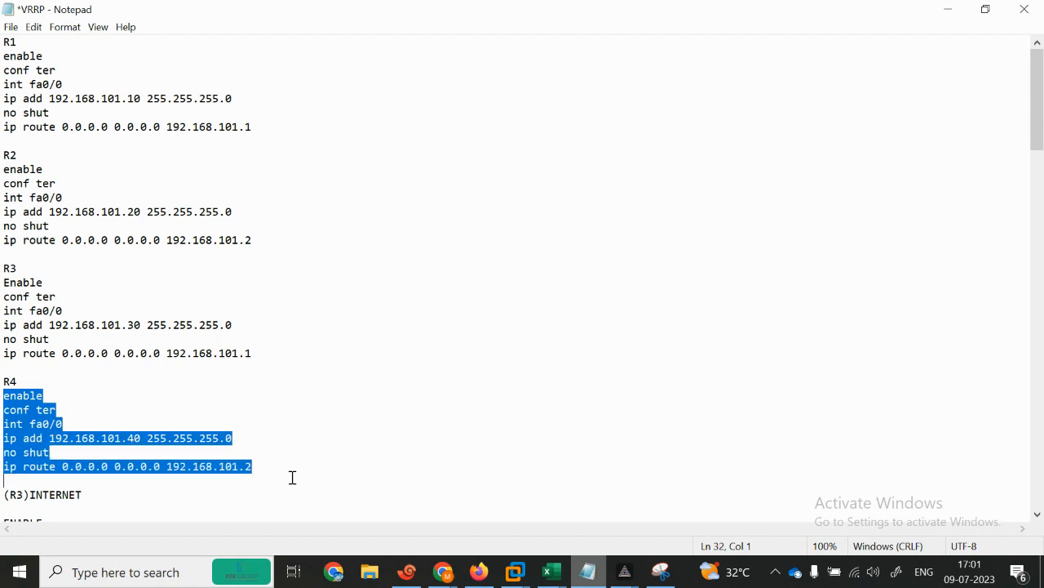
left_click(950, 12)
left_click(194, 111)
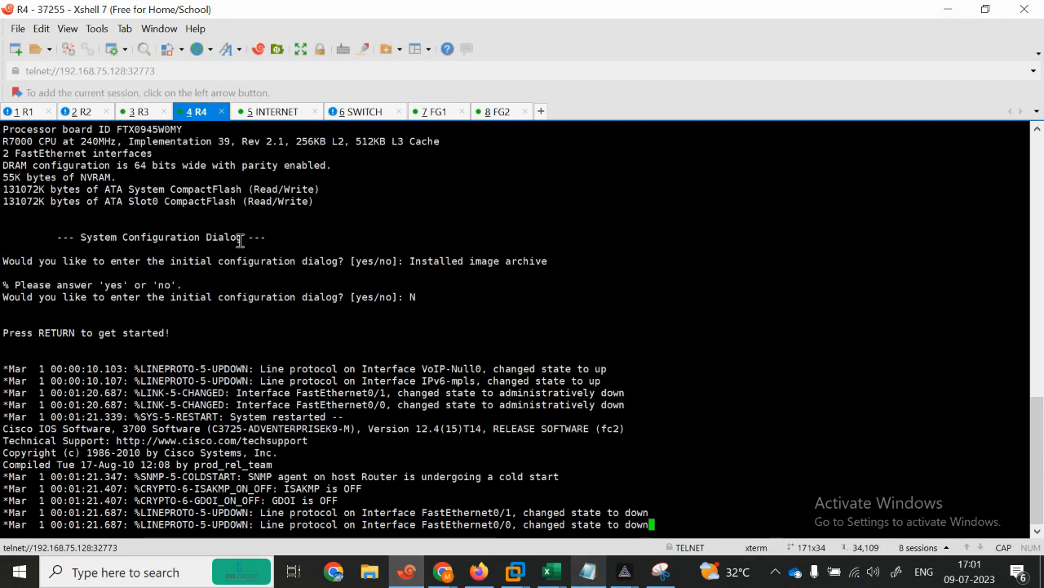
Step: Paste the R4 commands into the R4 console to address fa0/0 and add the default route
key("Return")
key("Return")
key("Return")
key("Return")
key("Return")
key("Return")
key("Return")
key("Return")
key("Return")
key("Return")
key("Return")
key("Return")
key("Return")
key("Return")
key("Return")
key("Return")
key("Return")
key("Return")
key("Return")
key("Return")
key("Return")
key("Return")
key("Return")
key("Return")
key("Return")
key("Return")
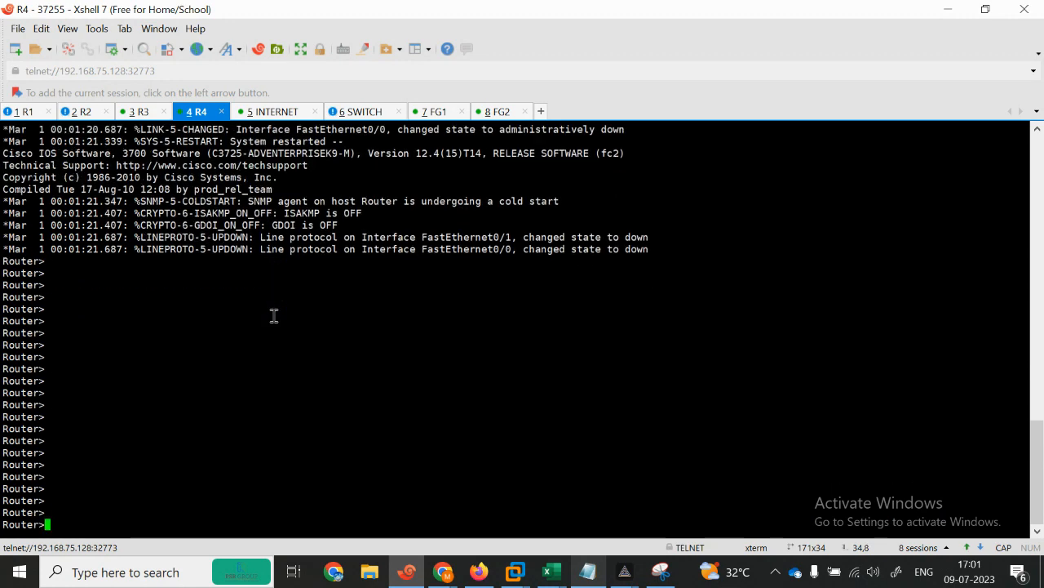
right_click(275, 318)
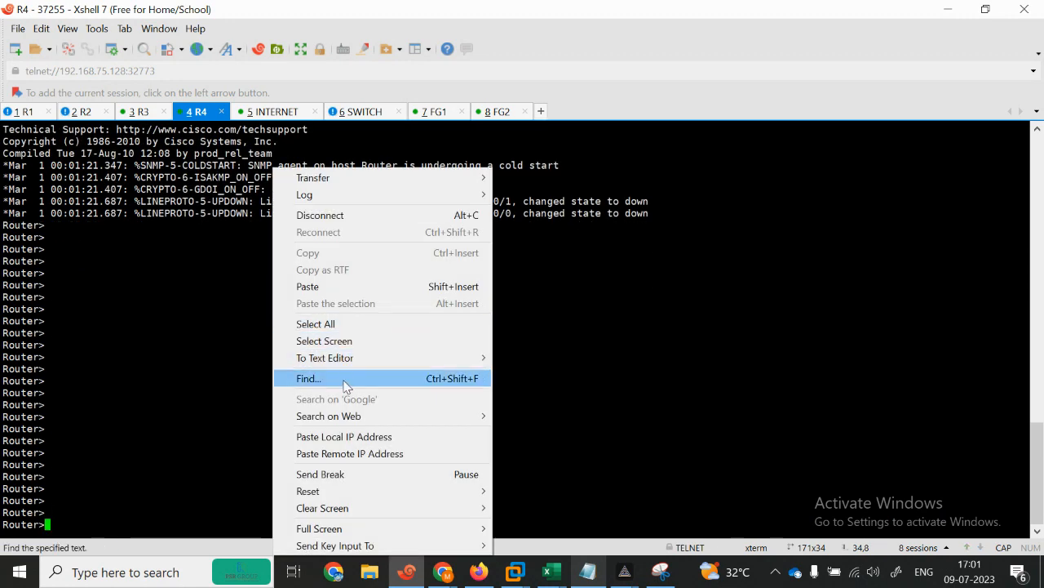
left_click(323, 287)
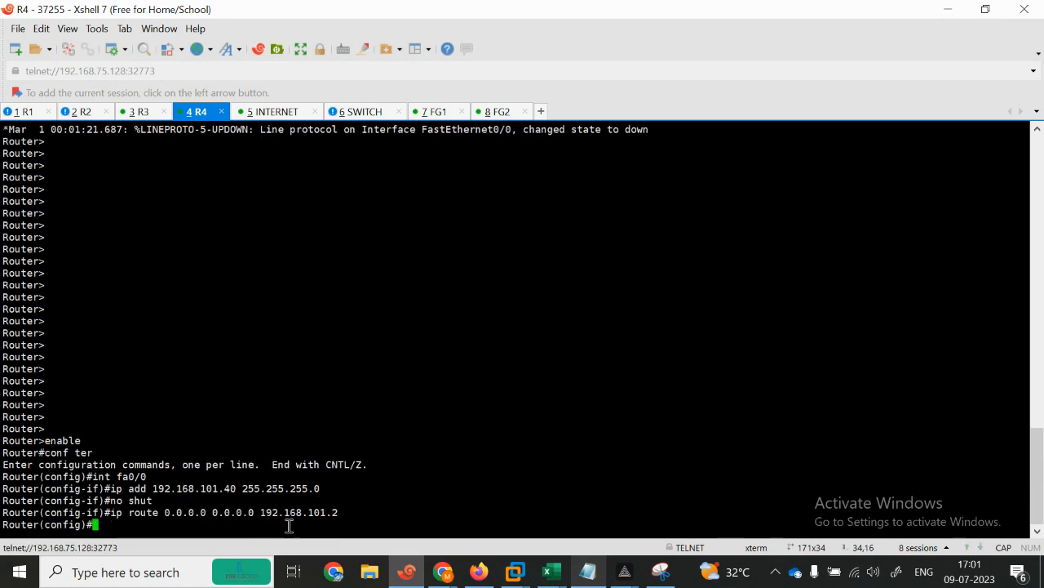
key("Return")
key("Return")
key("Return")
key("Return")
key("Return")
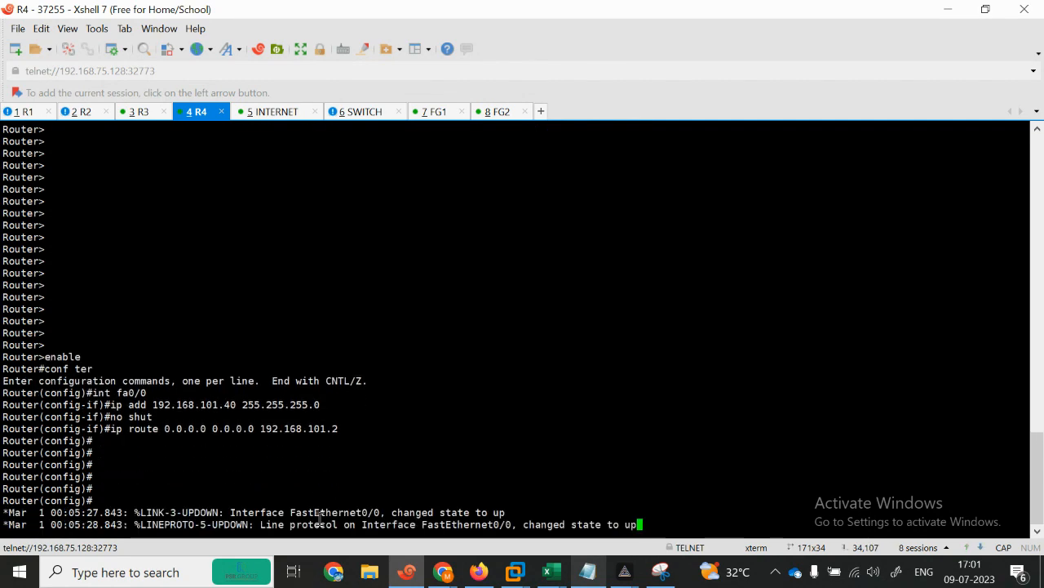
key("Return")
key("Return")
key("Return")
key("Return")
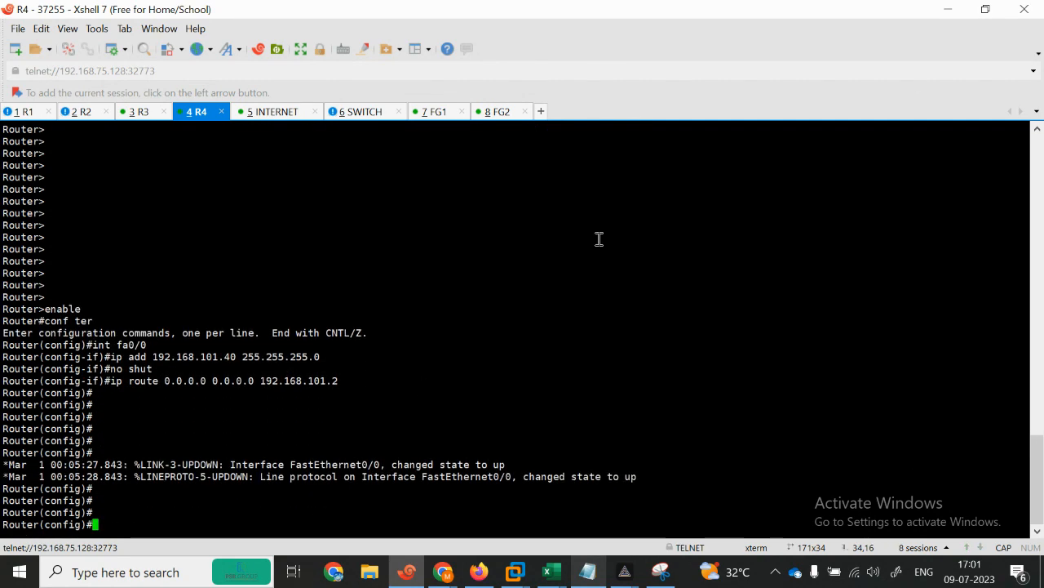
Step: Select the INTERNET router commands in the VRRP notes and return to the terminal
left_click(948, 10)
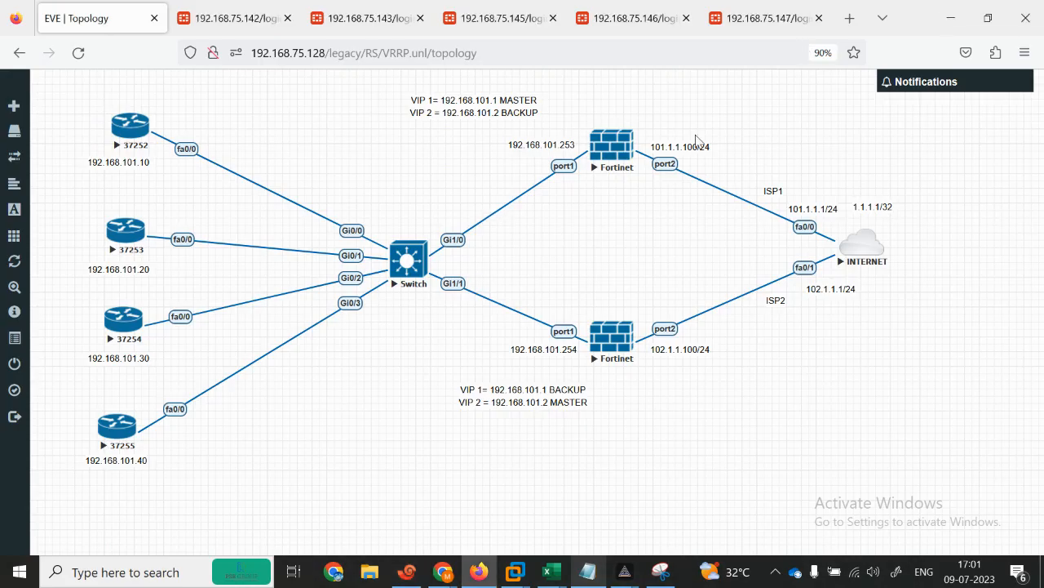
left_click(587, 572)
left_click_drag(1042, 122, 1042, 199)
left_click(2, 186)
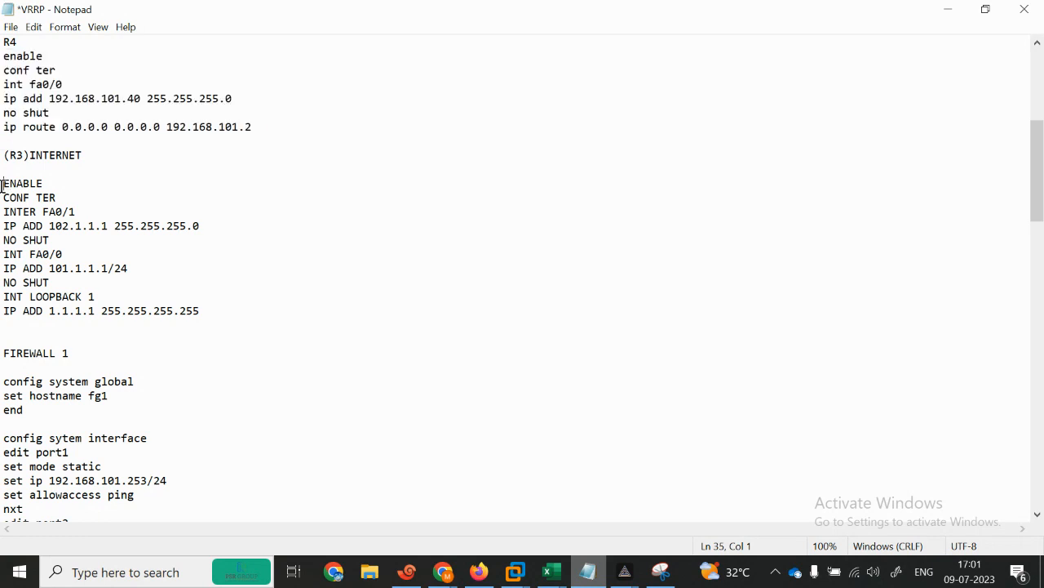
left_click_drag(3, 186, 234, 327)
key("ctrl+c")
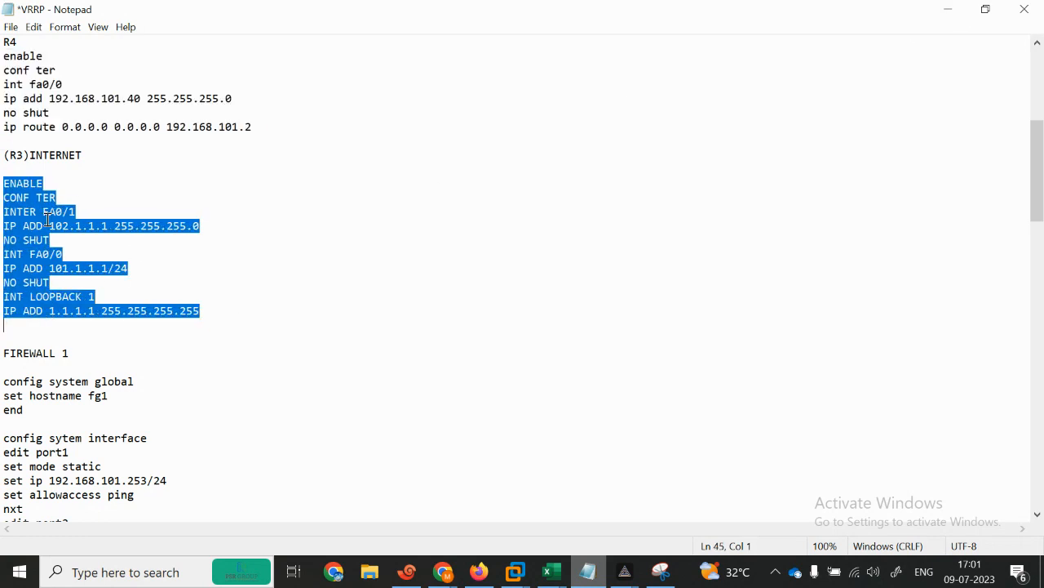
left_click(947, 10)
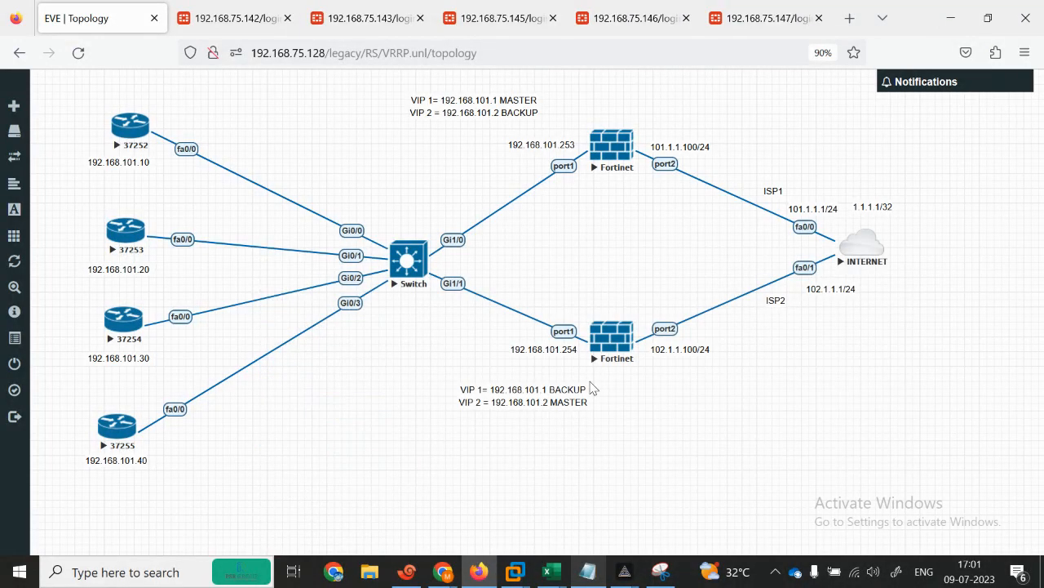
left_click(406, 572)
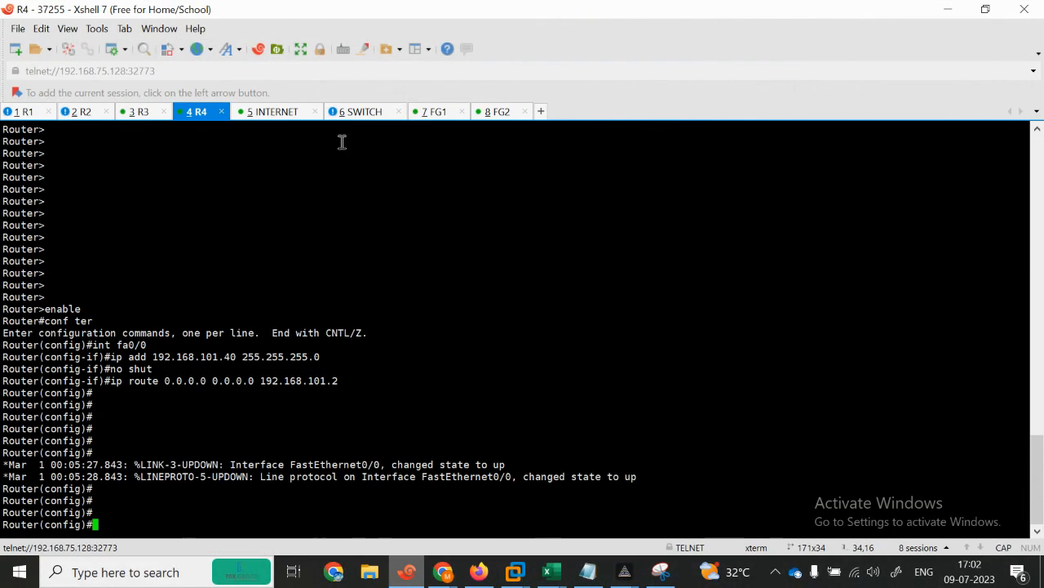
Step: Answer N to the INTERNET router's initial configuration dialog and paste its commands into the console
left_click(269, 112)
key("Return")
key("Return")
key("Return")
type("N")
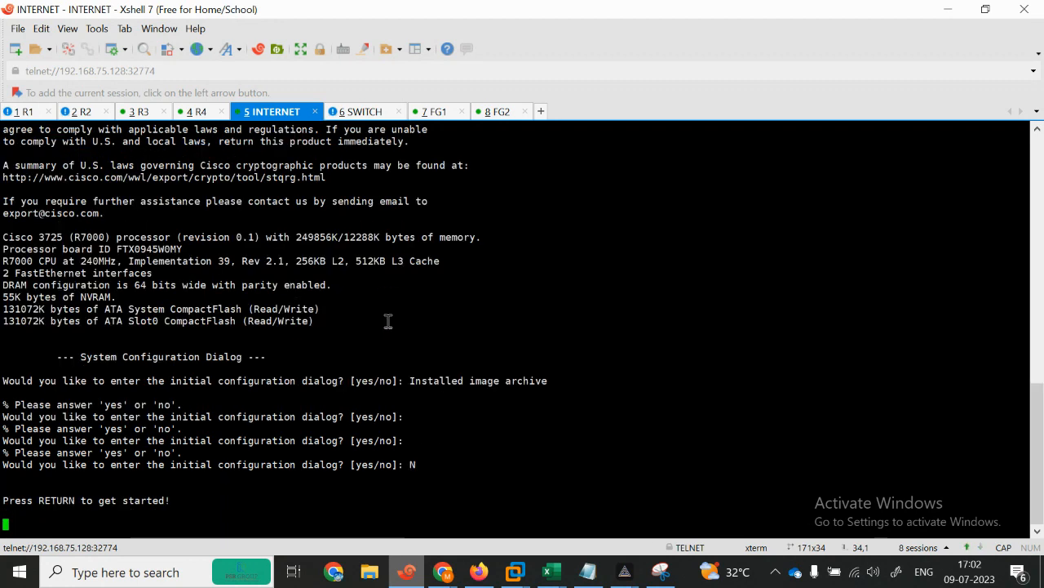
left_click(362, 111)
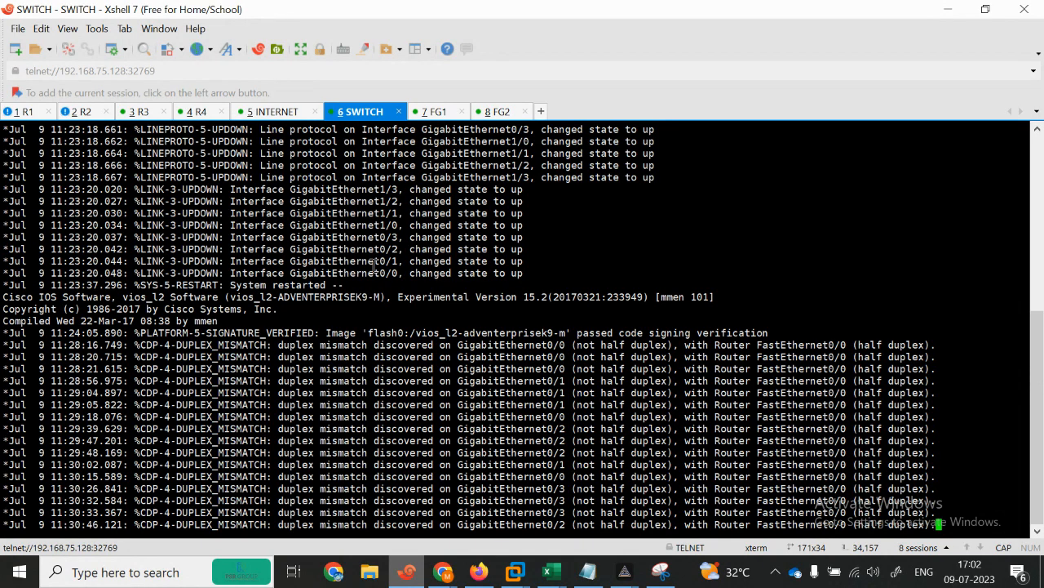
key("Return")
key("Return")
key("Return")
key("Return")
key("Return")
key("Return")
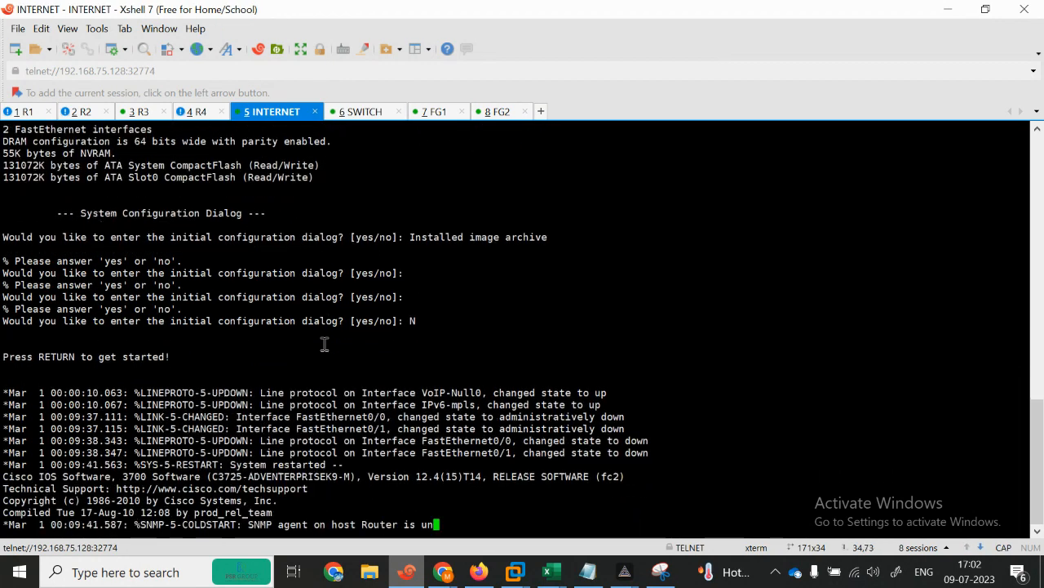
key("Return")
key("Return")
key("Return")
key("Return")
key("Return")
key("Return")
key("Return")
key("Return")
key("Return")
key("Return")
key("Return")
key("Return")
key("Return")
key("Return")
key("Return")
key("Return")
key("Return")
key("Return")
key("Return")
key("Return")
key("Return")
key("Return")
key("Return")
key("Return")
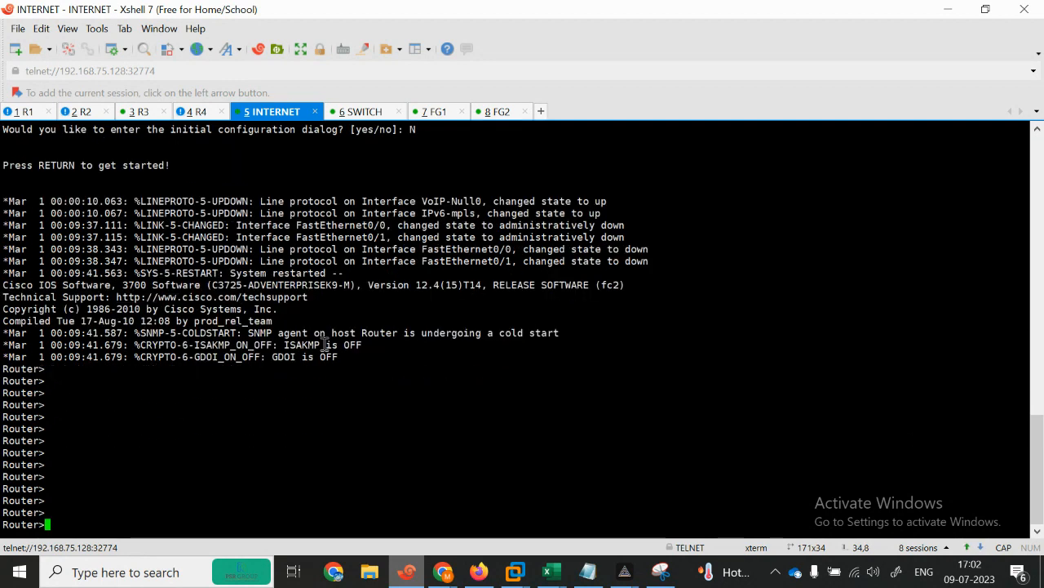
key("Return")
key("Return")
key("Return")
key("Return")
key("Return")
key("Return")
key("Return")
key("Return")
key("Return")
right_click(324, 343)
left_click(387, 284)
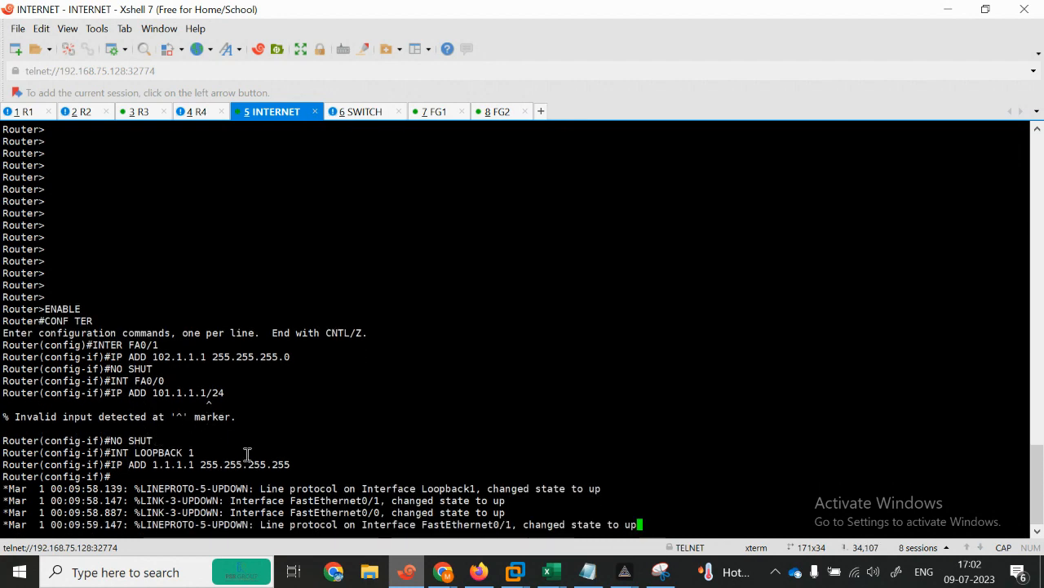
key("Return")
key("Return")
key("Return")
key("Return")
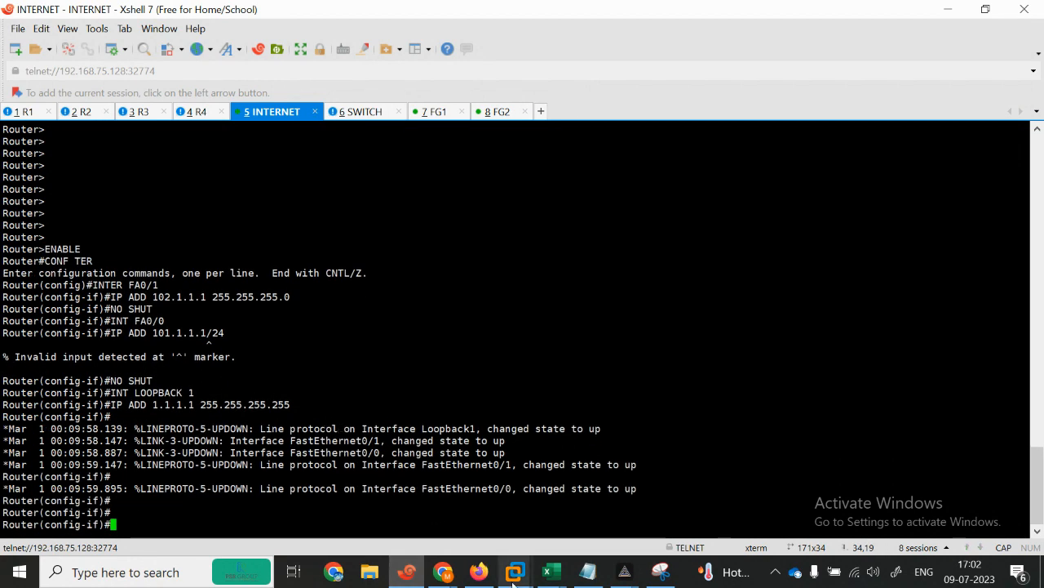
Step: Reselect the INTERNET commands from ENABLE to the second NO SHUT in the notes
left_click(591, 576)
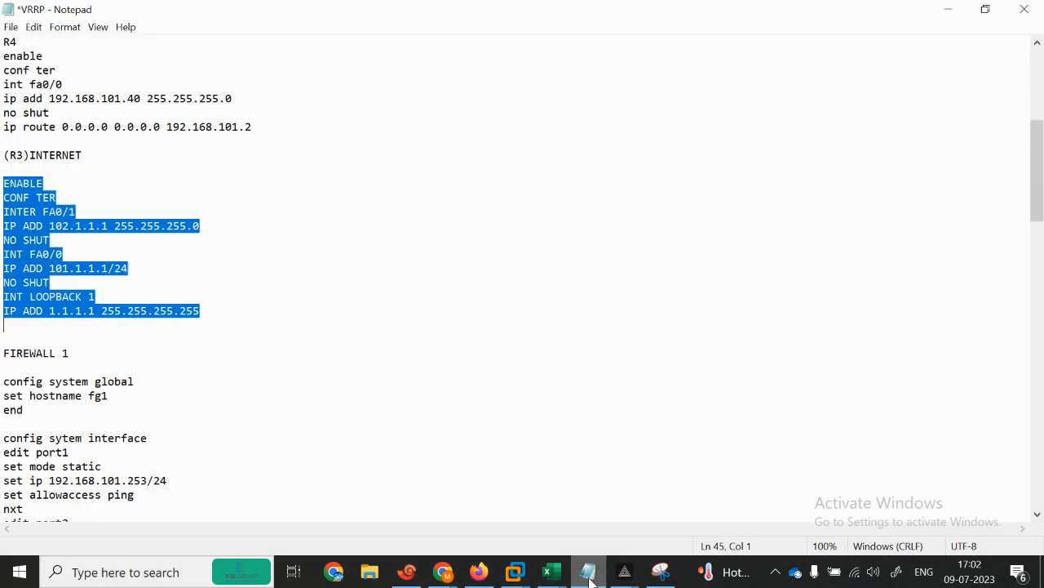
left_click(88, 336)
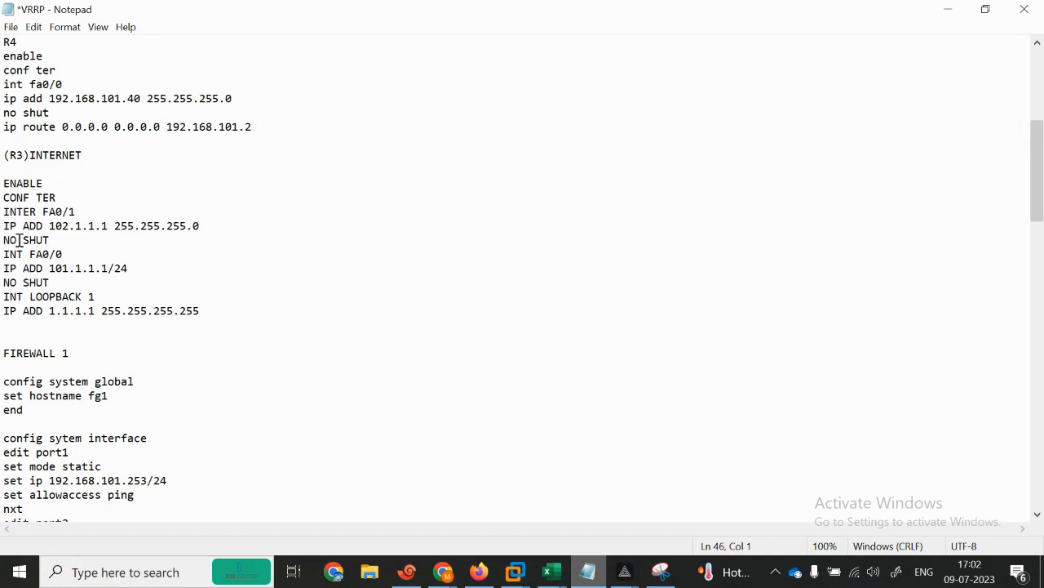
left_click_drag(3, 183, 246, 280)
key("ctrl+c")
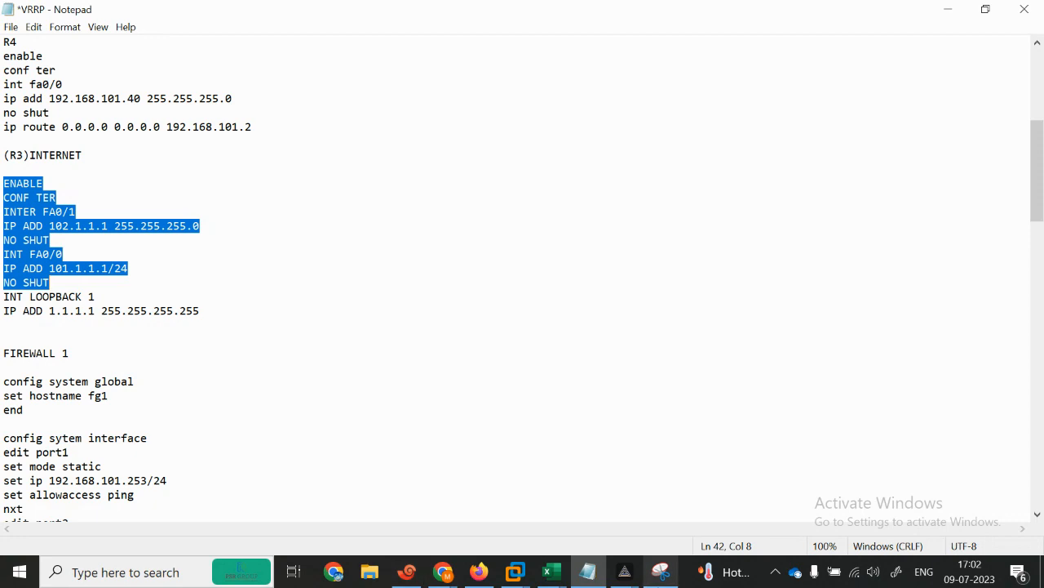
left_click(406, 571)
right_click(400, 502)
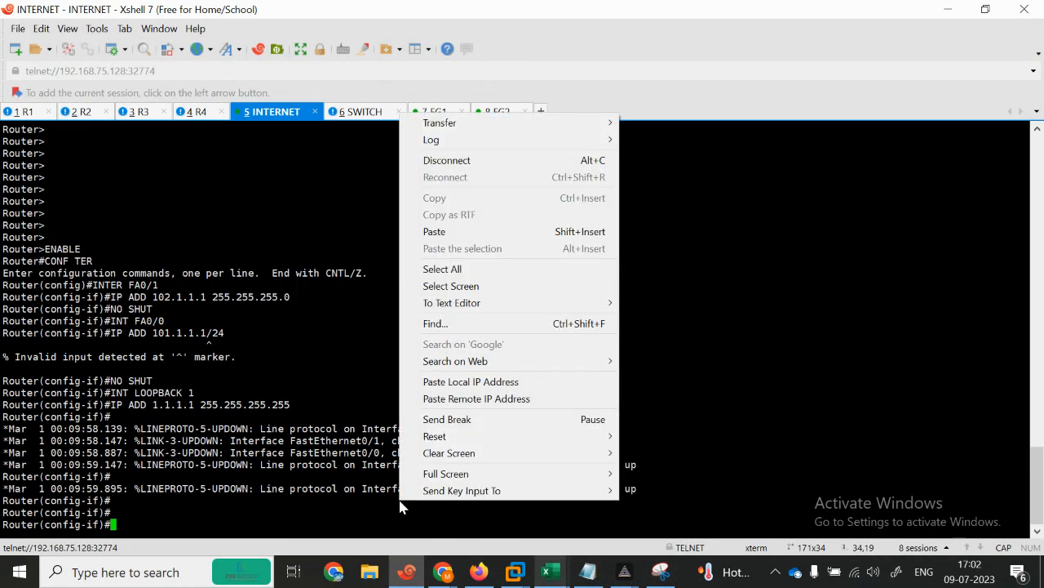
left_click(336, 527)
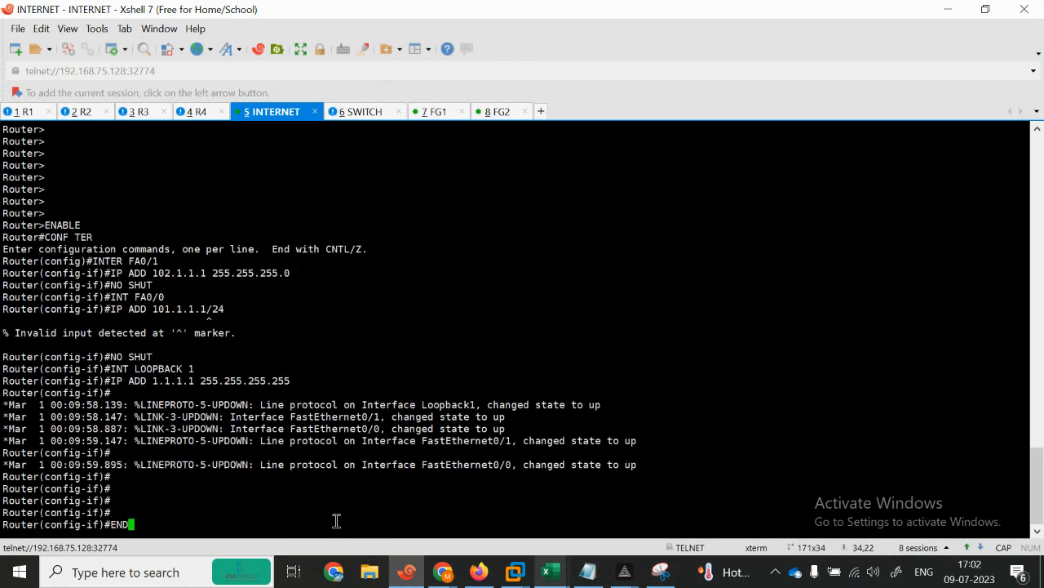
Step: Run END and EXIT on the INTERNET router, then paste the reselected commands again
key("Return")
key("Return")
type("END")
key("Return")
key("Return")
key("Return")
key("Return")
type("EXIT")
key("Return")
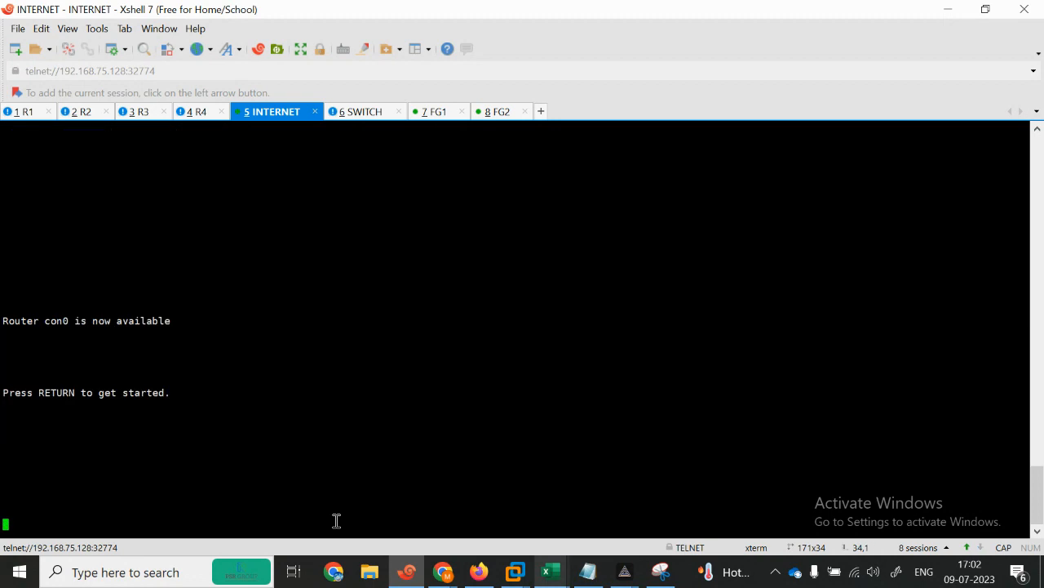
key("Return")
key("Return")
key("Return")
key("Return")
key("Return")
key("Return")
key("Return")
key("Return")
key("Return")
key("Return")
key("Return")
key("Return")
key("Return")
right_click(280, 422)
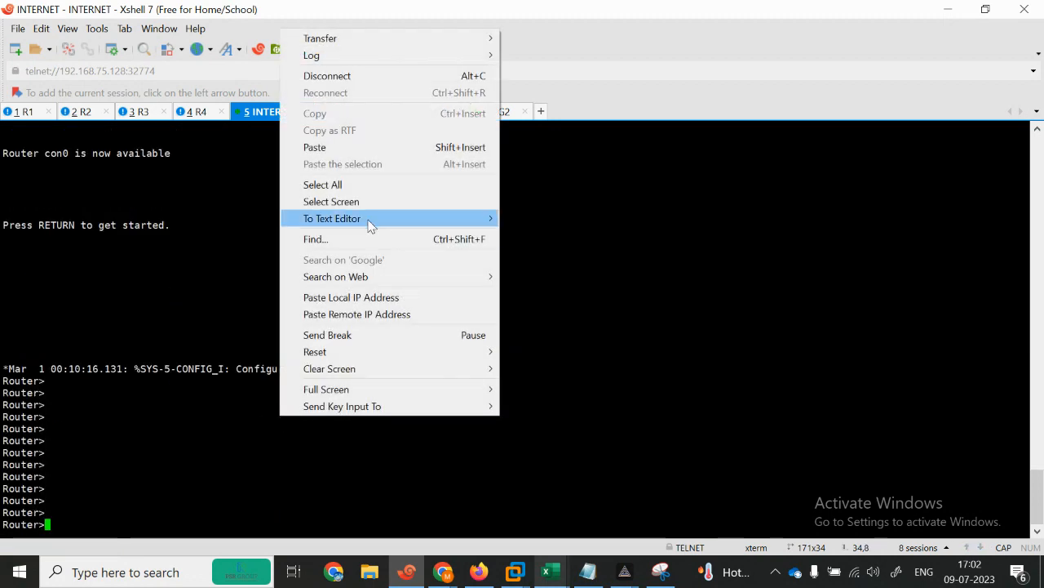
left_click(321, 147)
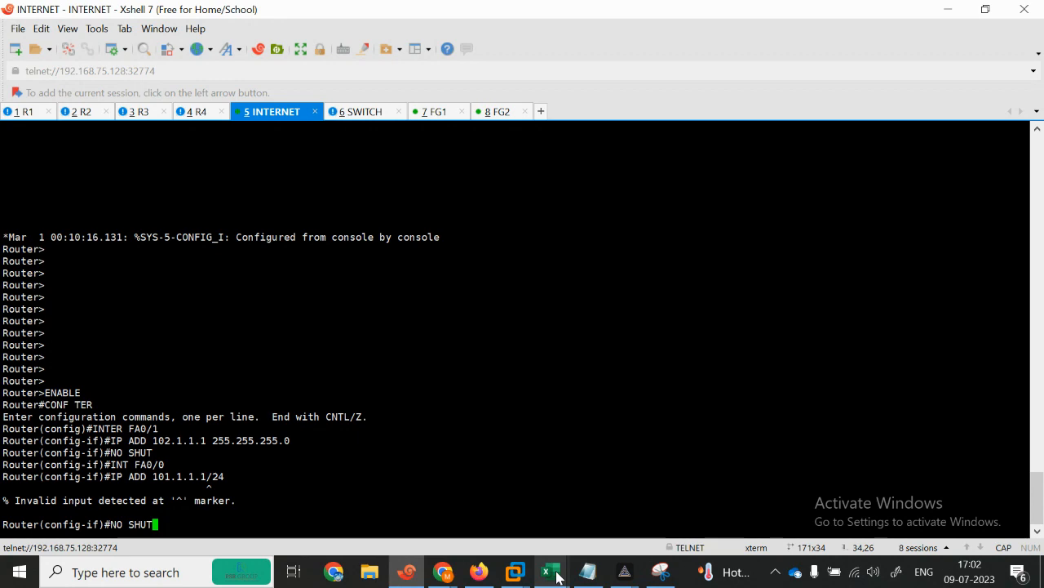
left_click(984, 10)
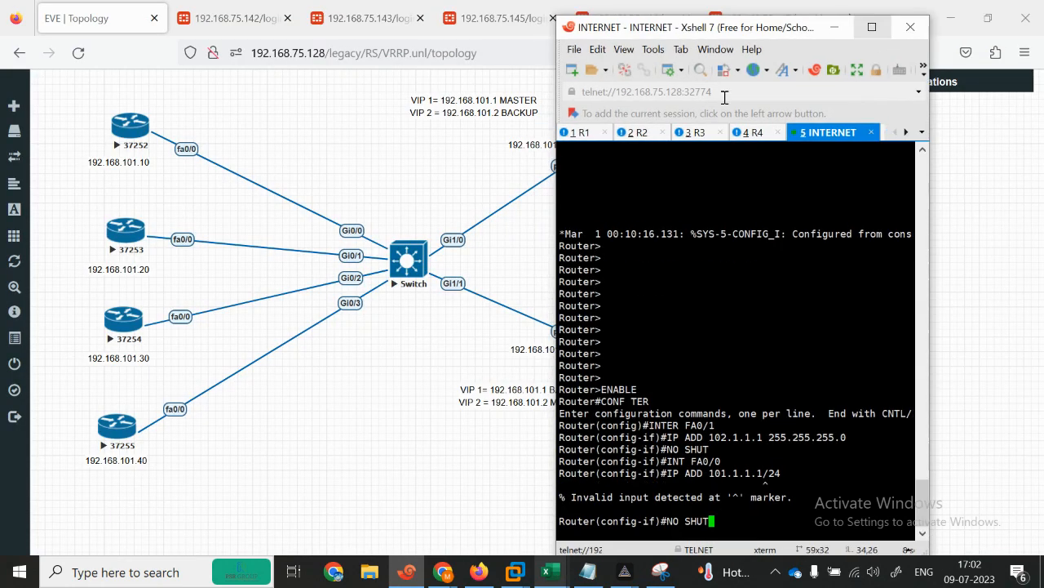
Step: Run the pasted NO SHUT and exit interface configuration mode
key("Return")
key("Return")
key("Return")
key("Return")
key("Return")
key("Return")
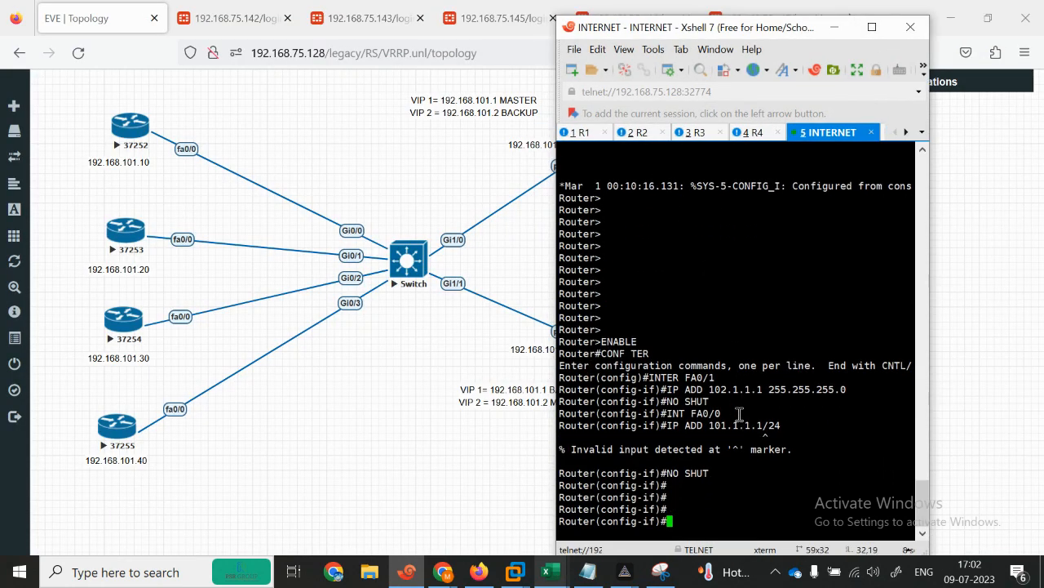
type("EXIT")
key("Return")
type("f")
key("Return")
key("Return")
key("Return")
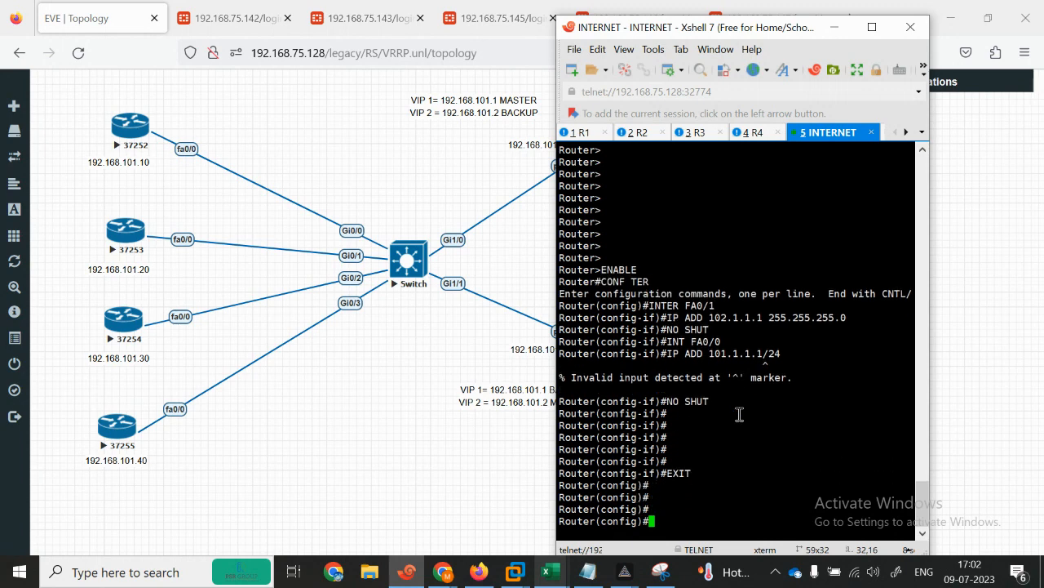
Step: Give FastEthernet0/0 the address 192.168.101.40 255.255.255.0 and bring it up
type("IN")
key("Tab")
type("FAS")
key("Tab")
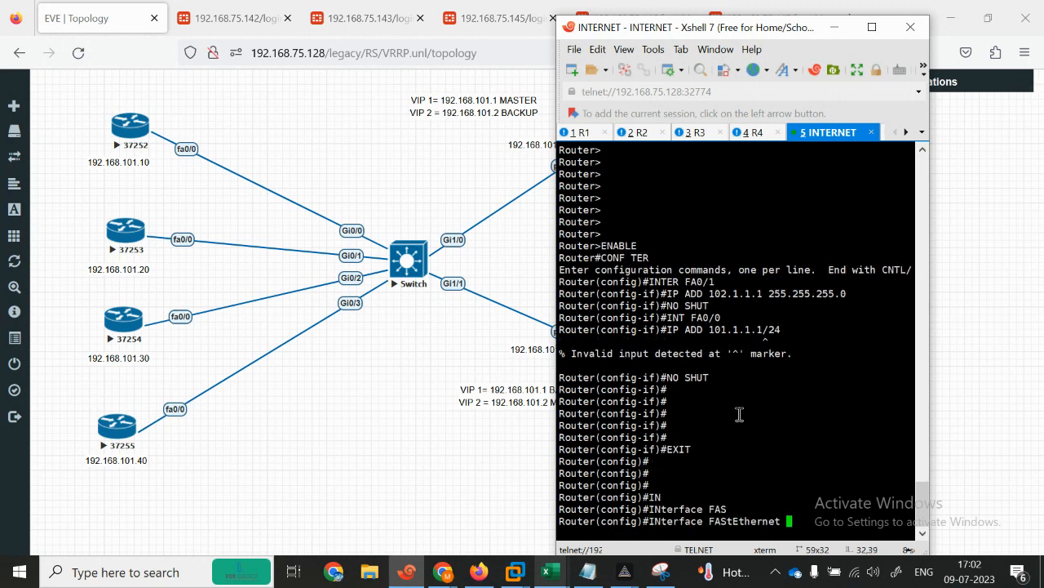
type("0/0")
key("Return")
type("IP ADD")
key("Tab")
type("192.168.101.1")
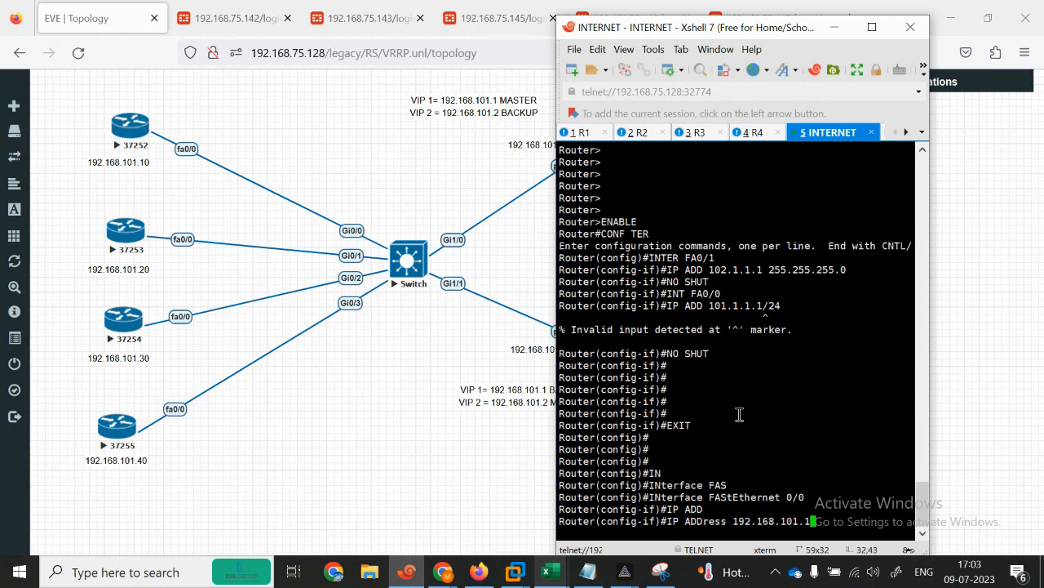
type("40")
key("Return")
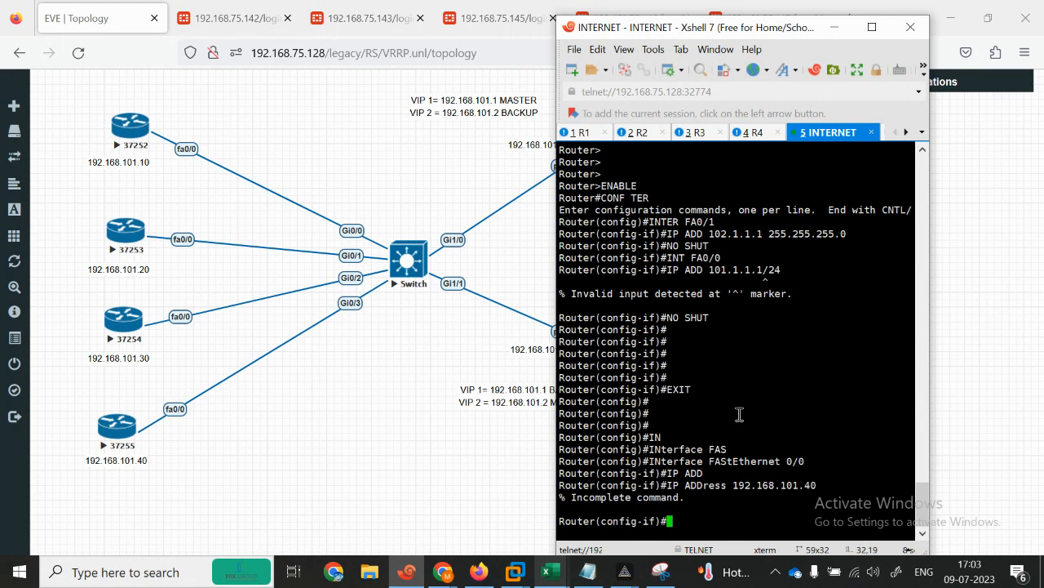
key("Up")
type("255.255.255.0")
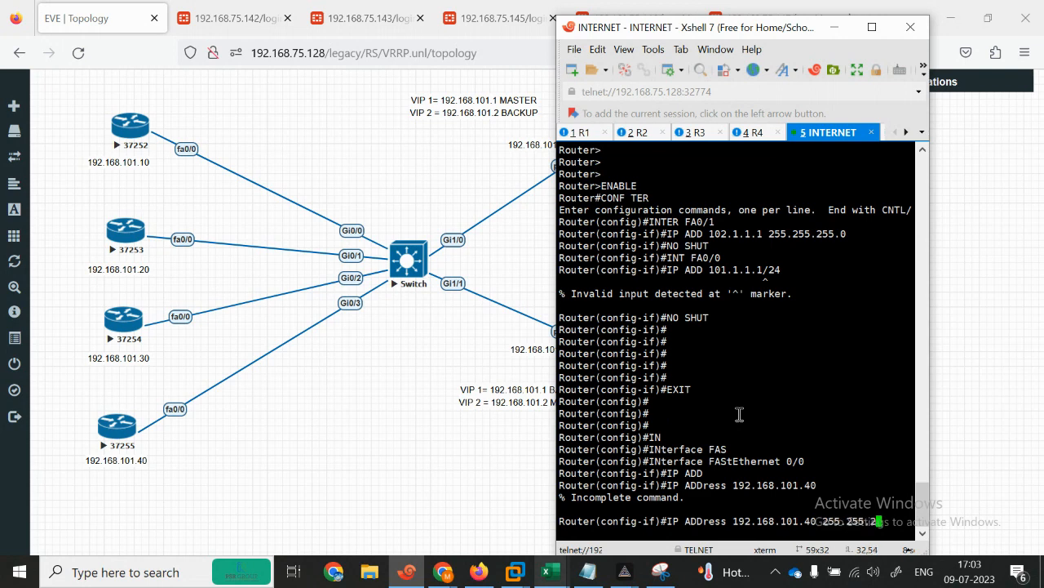
key("Return")
type("NO SH")
key("Return")
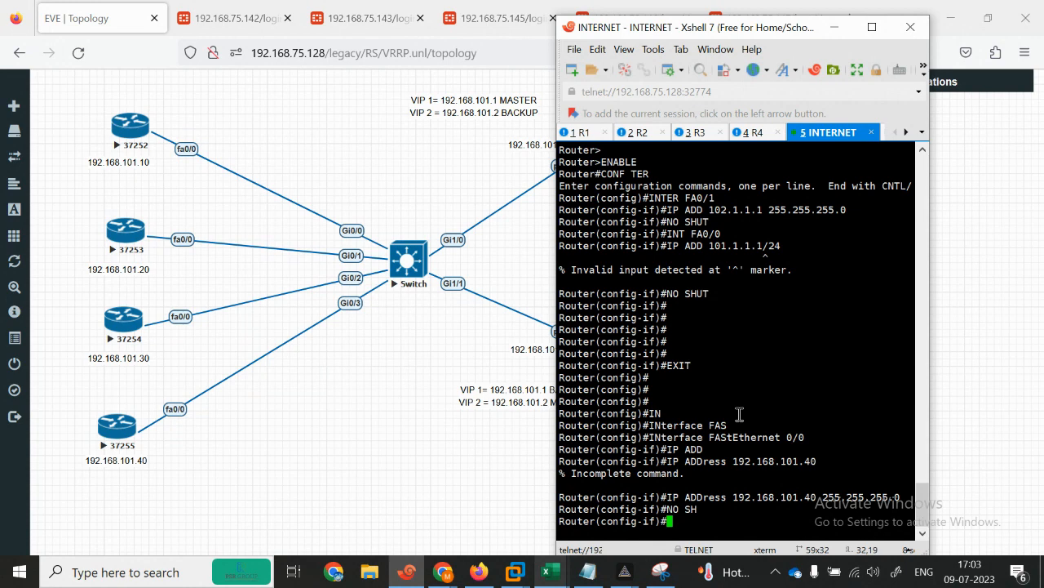
key("Return")
key("Return")
key("Return")
key("Return")
key("Return")
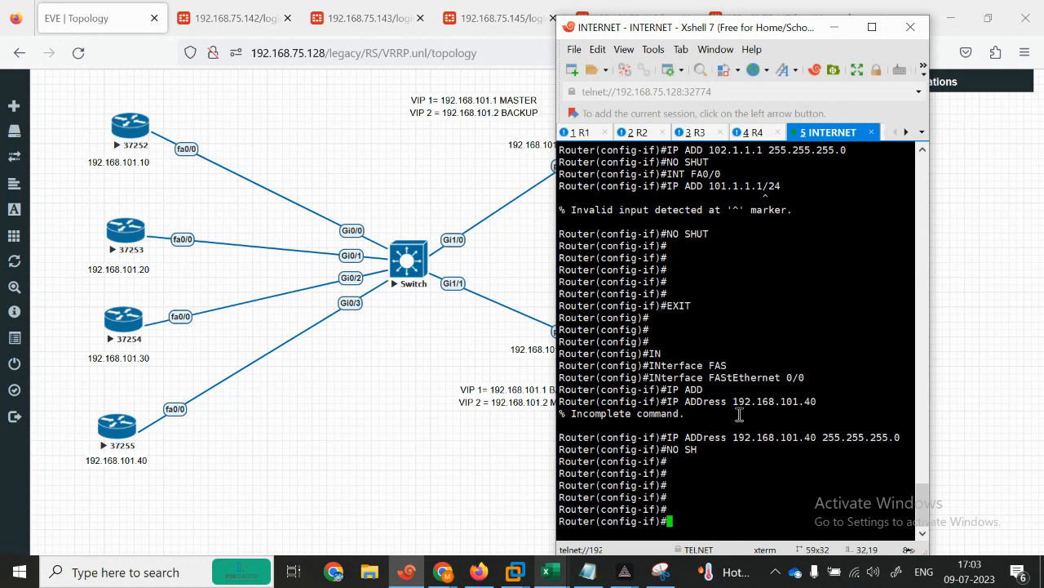
Step: Add the default route 0.0.0.0 0.0.0.0 via 192.168.101.2 and leave configuration mode
key("BackSpace")
type("IP ROUTE")
key("Tab")
key("BackSpace")
key("BackSpace")
key("BackSpace")
key("BackSpace")
key("BackSpace")
key("BackSpace")
key("BackSpace")
key("BackSpace")
type("EXIT")
key("Return")
type("I")
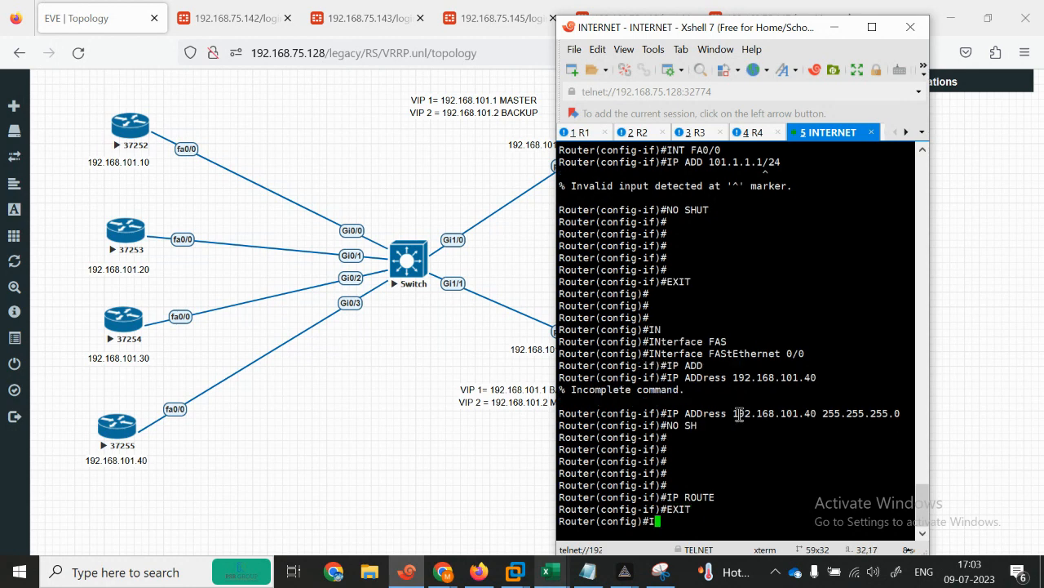
type("P")
key("Tab")
type("OUR")
key("Tab")
key("BackSpace")
key("BackSpace")
key("BackSpace")
type("ROU")
key("Tab")
type("t")
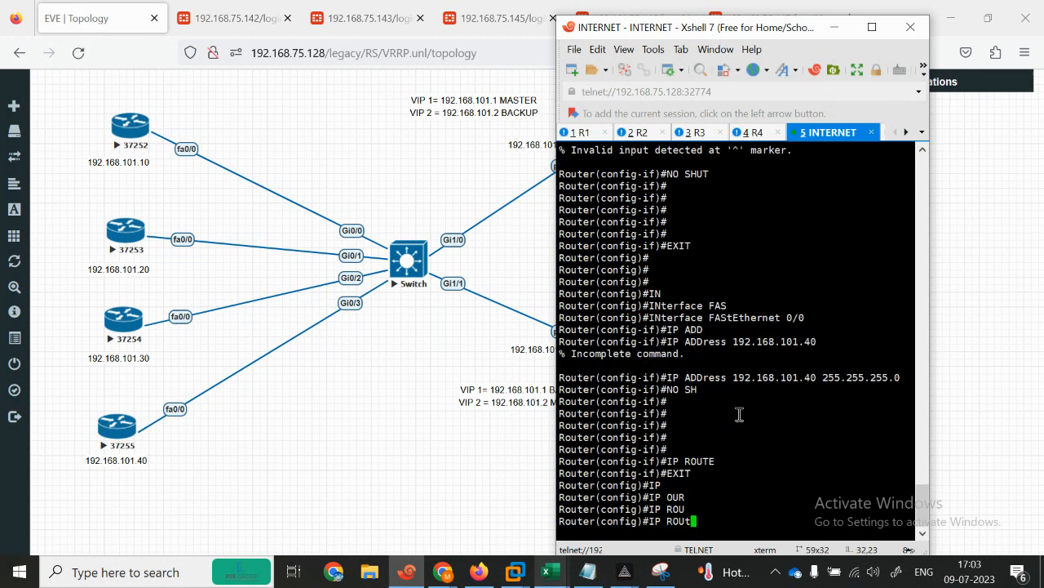
type("E")
key("Tab")
type("0.0.0")
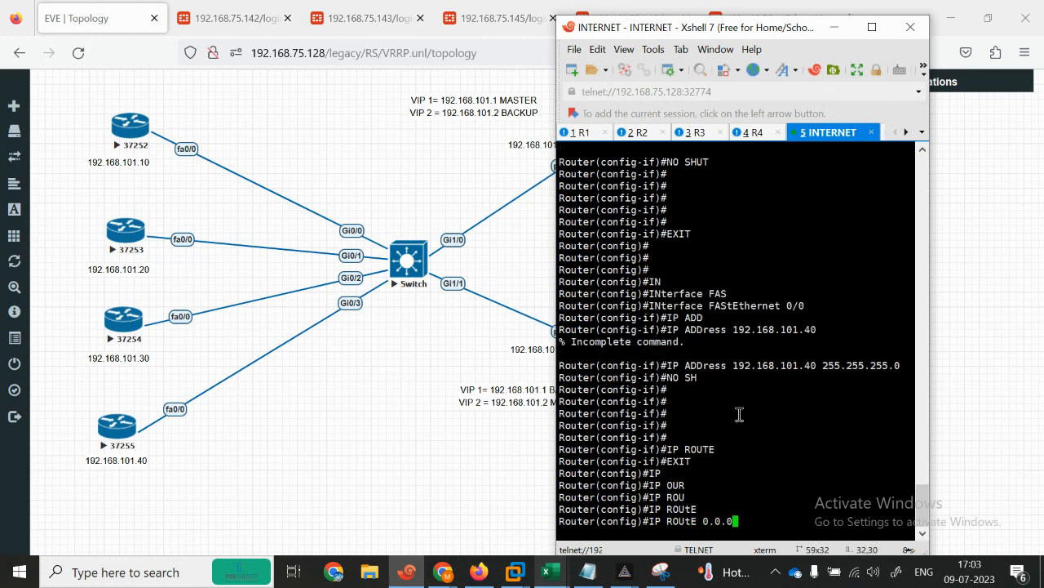
type(" 0.0.0.0192.168.1")
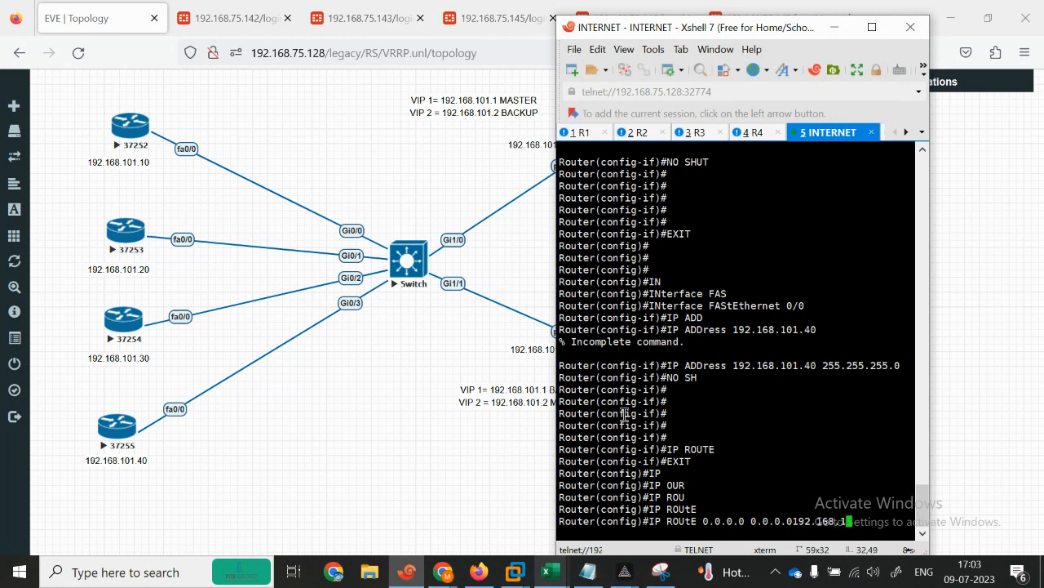
key("Return")
key("Return")
key("Return")
key("Return")
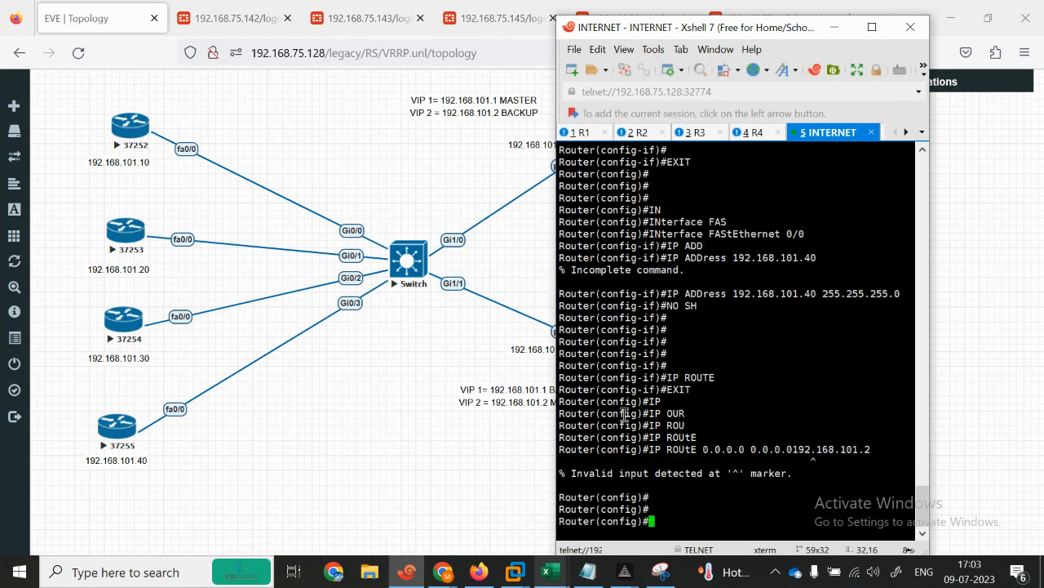
key("Up")
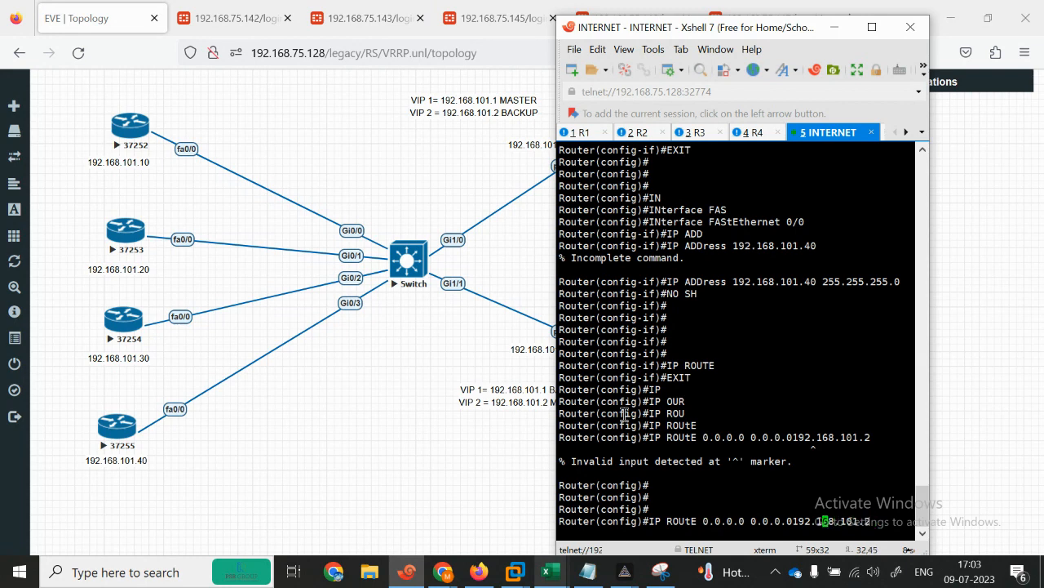
key("Left")
key("Return")
key("Return")
key("Return")
key("Return")
key("Return")
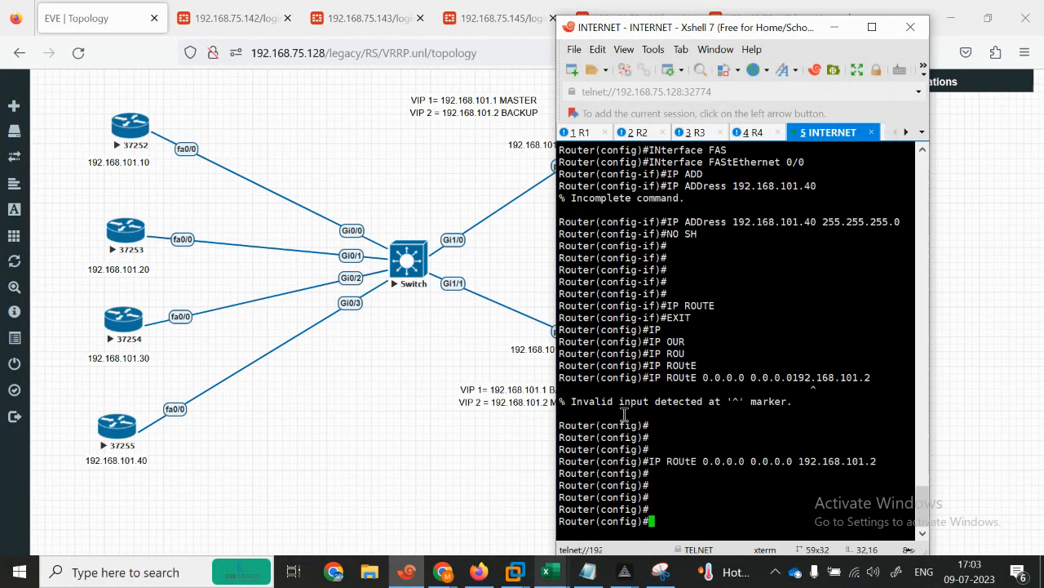
type("END")
key("Return")
key("Return")
key("Return")
key("Return")
key("Return")
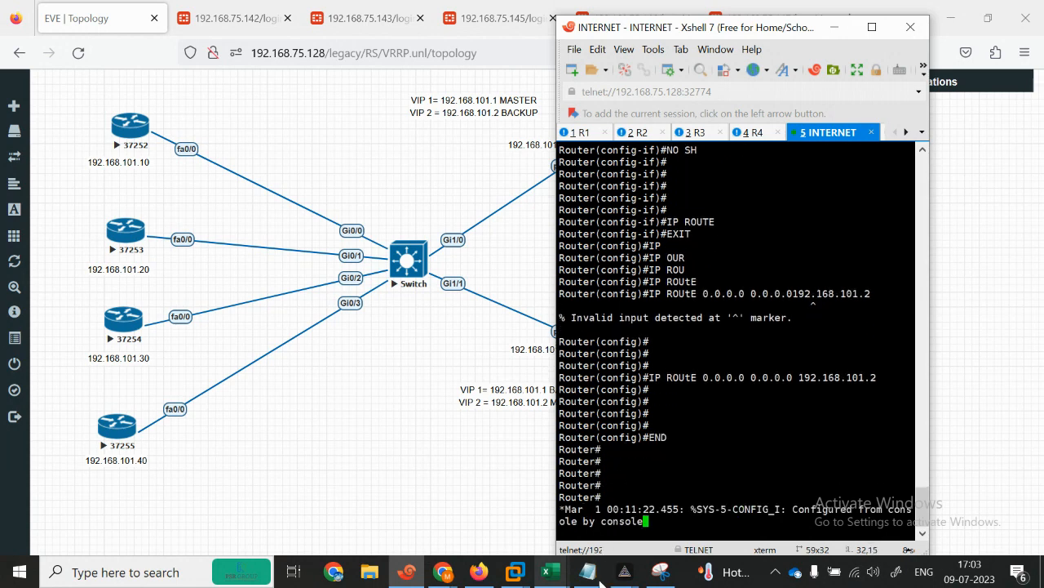
key("Return")
key("Return")
key("Return")
Step: Configure Loopback1 with IP address 1.1.1.1 255.255.255.0
type("CONF")
key("Tab")
type("TER")
key("Tab")
key("Return")
type("IN")
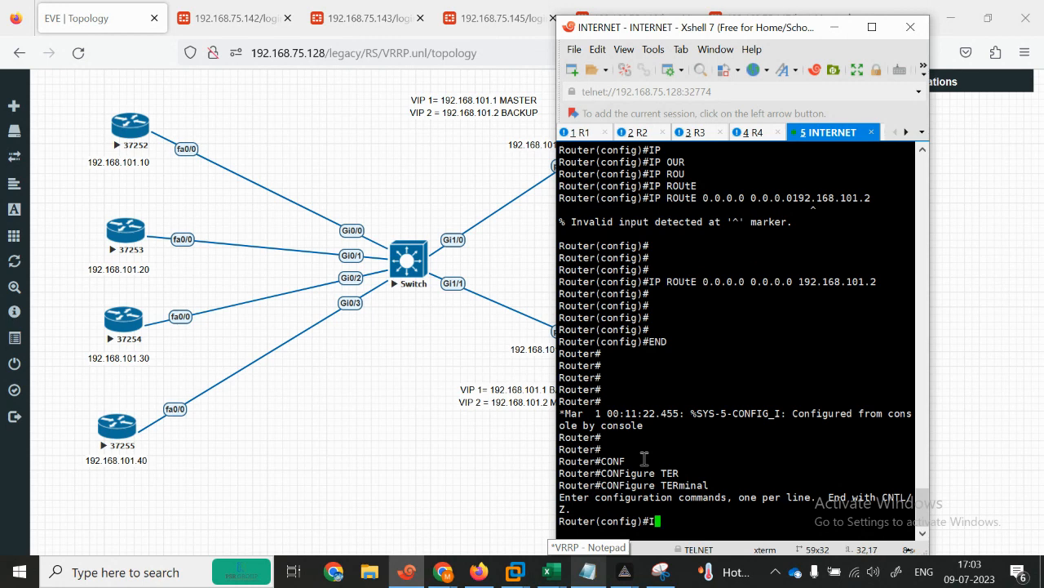
key("Tab")
type("LO")
key("Tab")
type("1")
key("Return")
type("IP ADD")
key("Tab")
type("1.1.1")
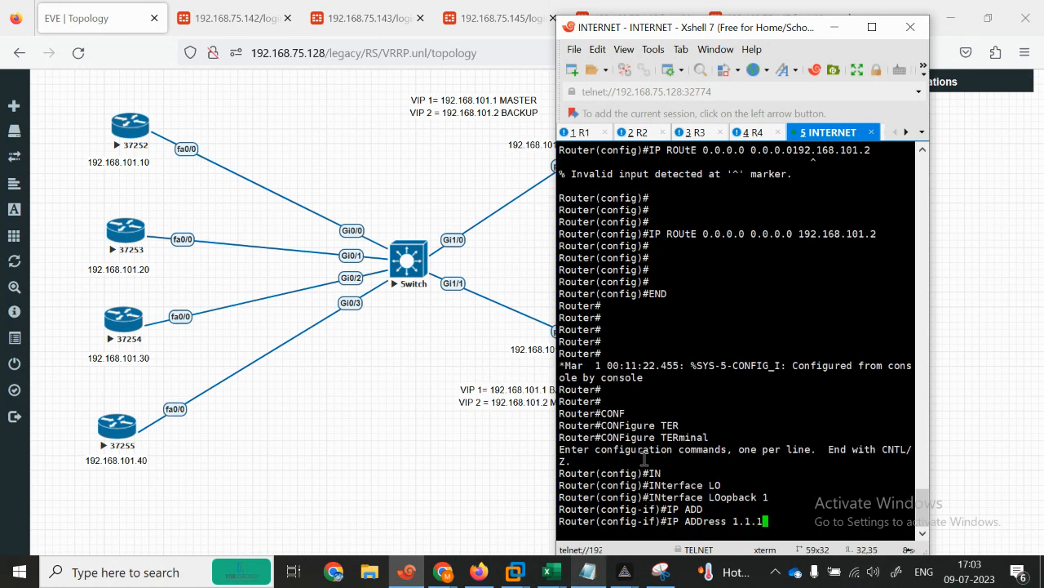
type(".1 255.255.255.0")
key("Return")
type("END")
key("Return")
key("Return")
key("Return")
Step: Run show ip interface brief to confirm Loopback1 1.1.1.1 and Fa0/1 102.1.1.1, then maximize Xshell
type("SH")
key("Tab")
type("IP")
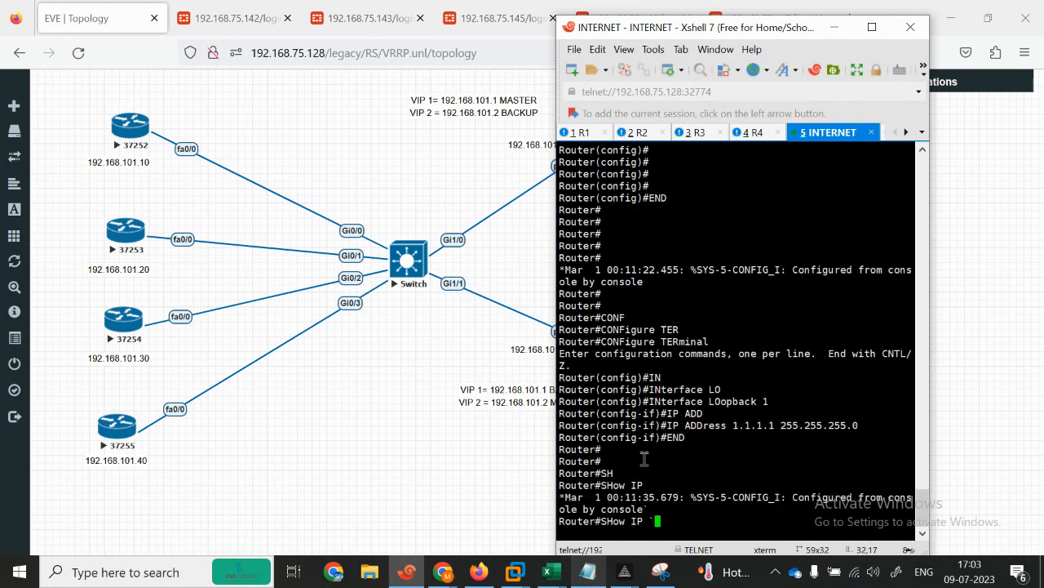
key("Tab")
type("INT")
key("Tab")
type("BR")
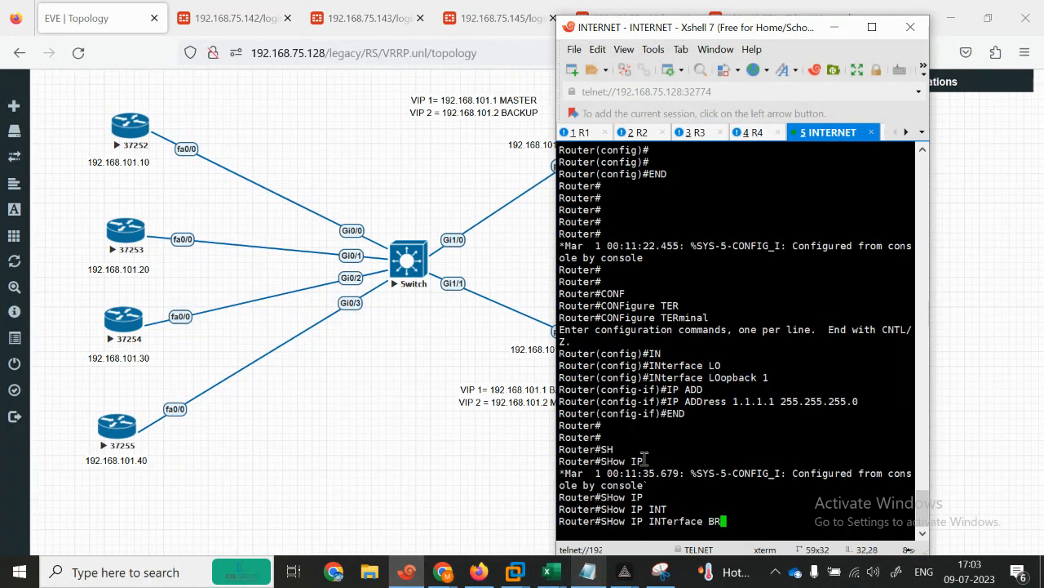
key("Return")
left_click_drag(768, 497, 610, 504)
left_click_drag(784, 481, 725, 478)
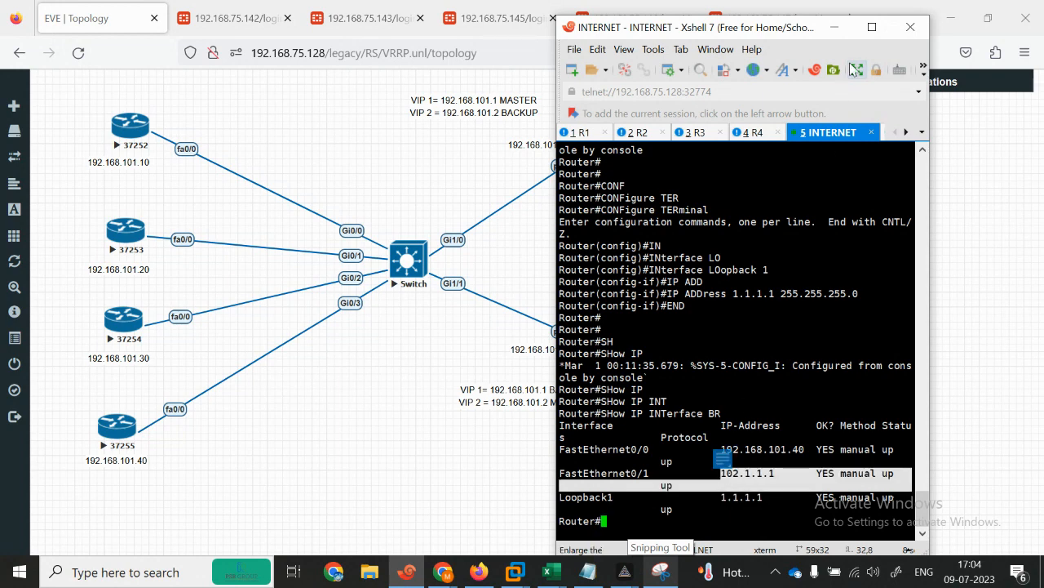
left_click(871, 27)
Step: Enter global configuration and open interface FastEthernet0/1 on the INTERNET router
key("Return")
key("Return")
key("Return")
key("Return")
key("Return")
key("Return")
key("Return")
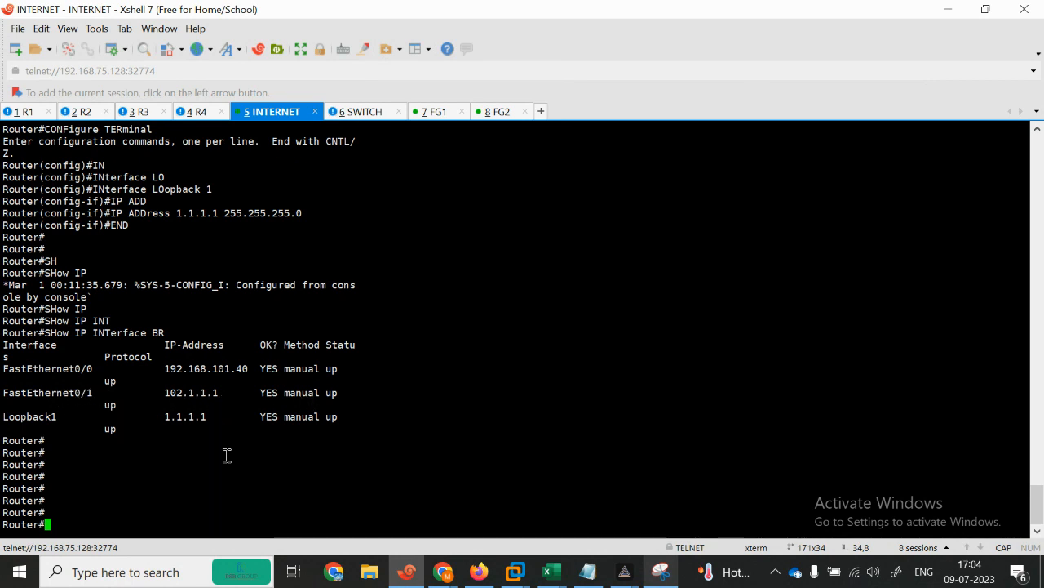
type("CONF")
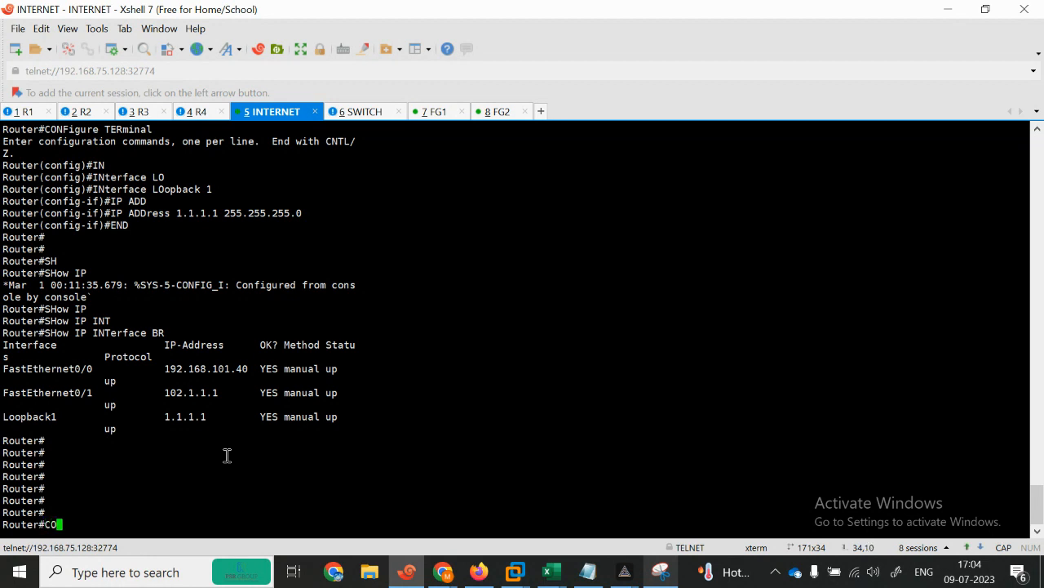
key("Tab")
type("TER")
key("Tab")
key("Return")
type("IN")
key("Tab")
type("FAS")
key("Tab")
type("0/")
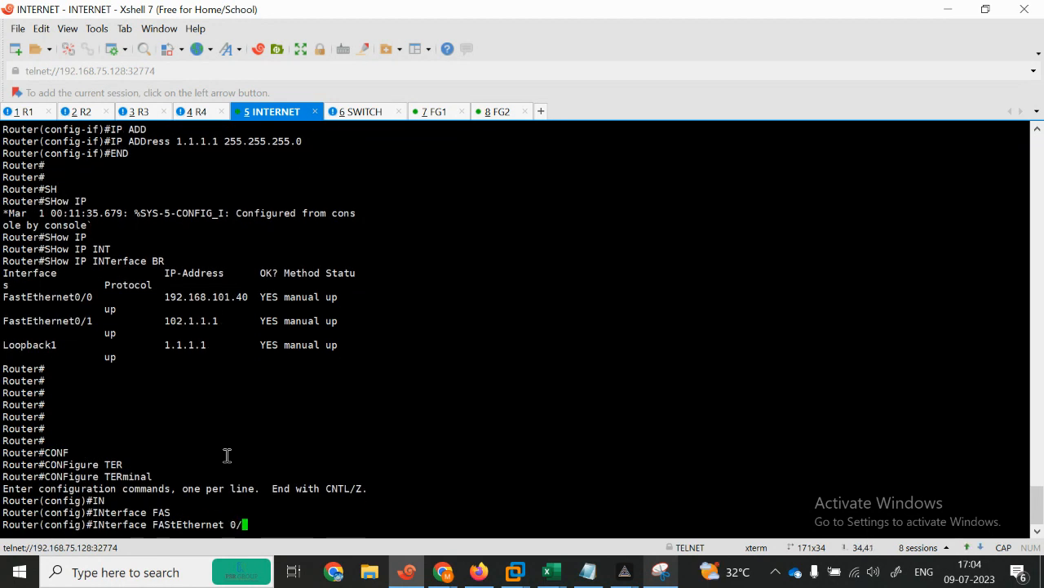
type("1")
key("Return")
Step: Remove the address 102.1.1.1 255.255.255.0 from FastEthernet0/1
type("NO IP ADD")
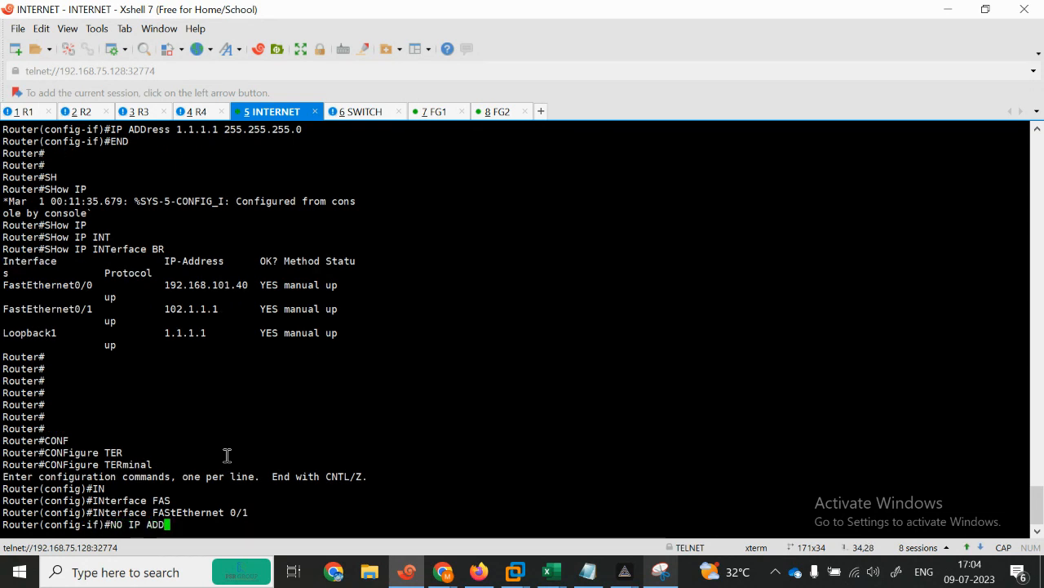
key("Tab")
type("102.1.")
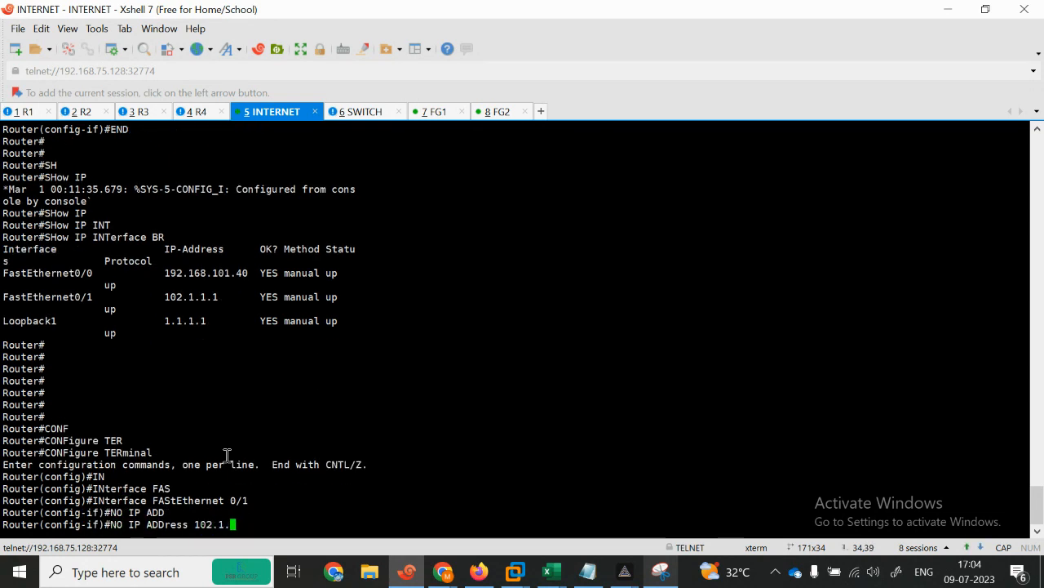
type("1.1 255.255.255.0")
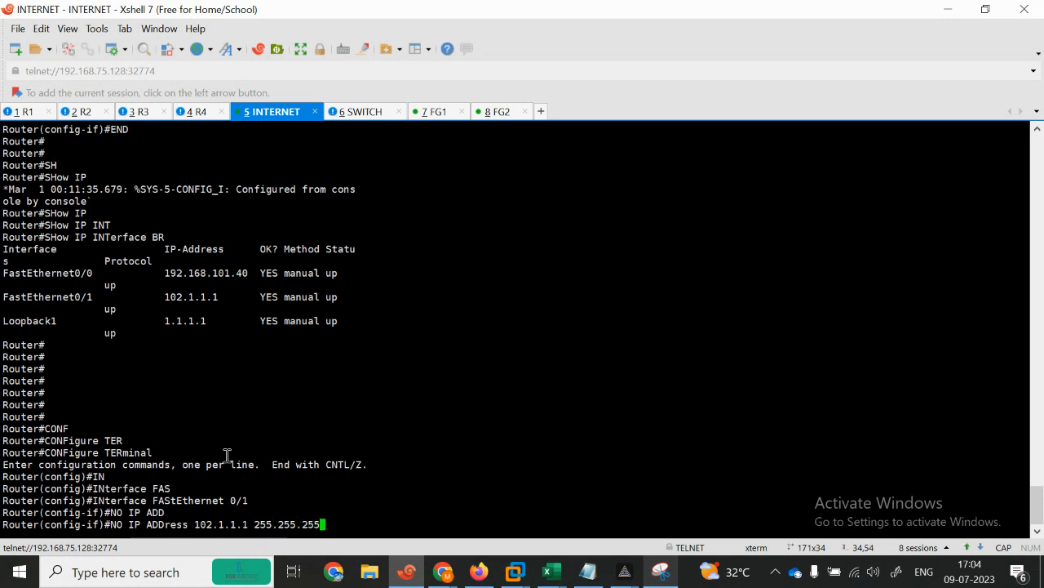
key("Return")
Step: End configuration and check with show ip int brief that FastEthernet0/1 is unassigned
type("END")
key("Return")
type("SH")
key("Tab")
type("IP ")
type("INT B")
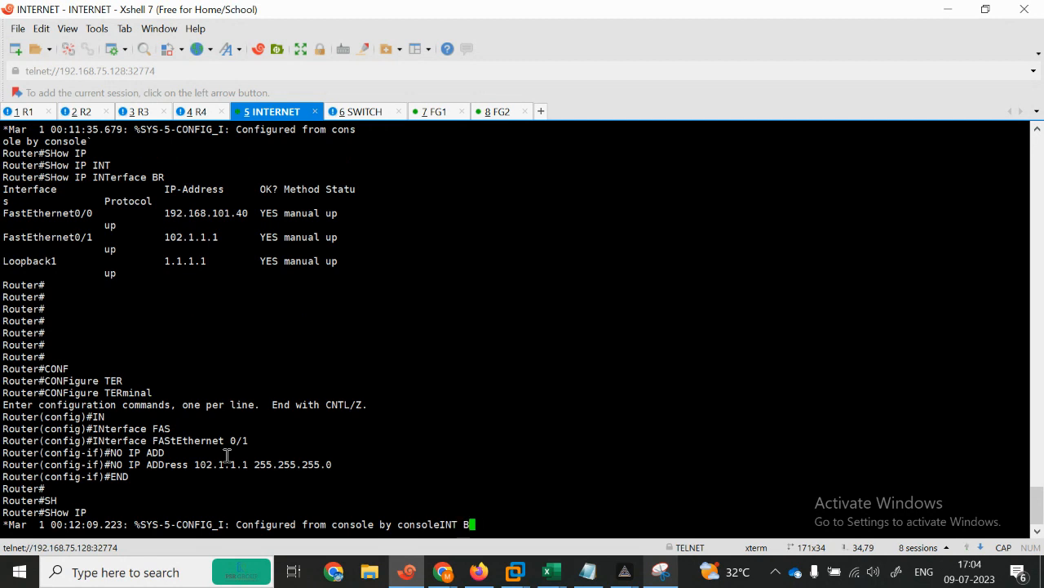
type("R")
key("Tab")
key("Return")
left_click_drag(160, 488, 262, 488)
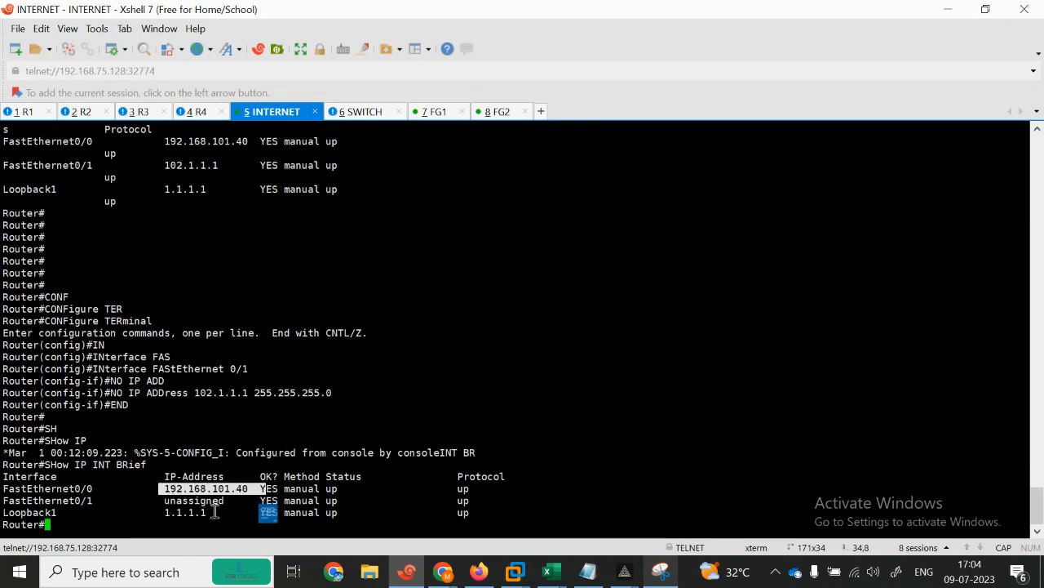
left_click_drag(155, 512, 236, 493)
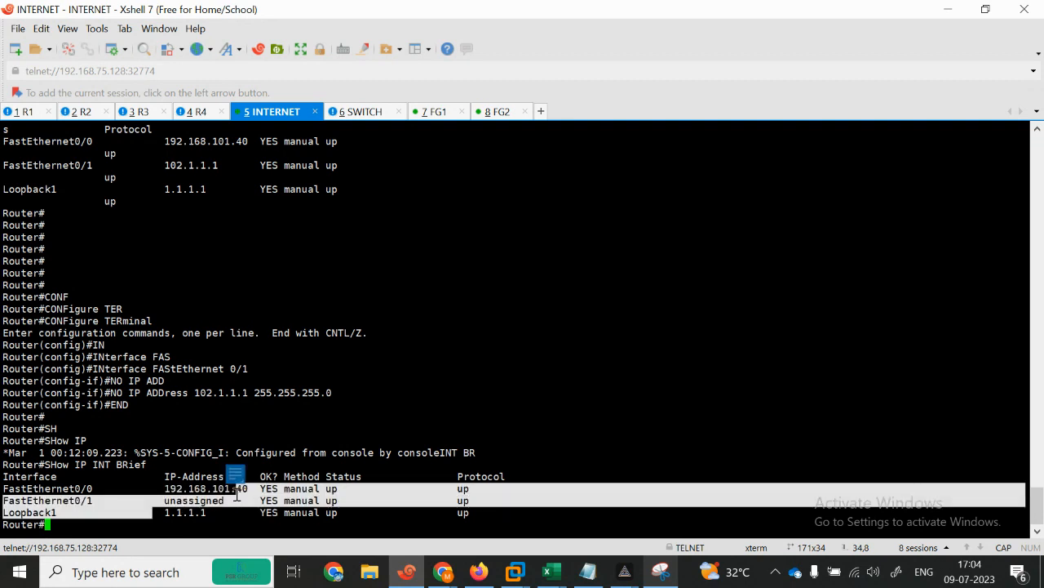
Step: Start entering a show ip route command at the router prompt
key("Return")
key("Return")
key("Return")
key("Return")
type("DO SHIP")
key("BackSpace")
key("BackSpace")
key("BackSpace")
type("IP ROU")
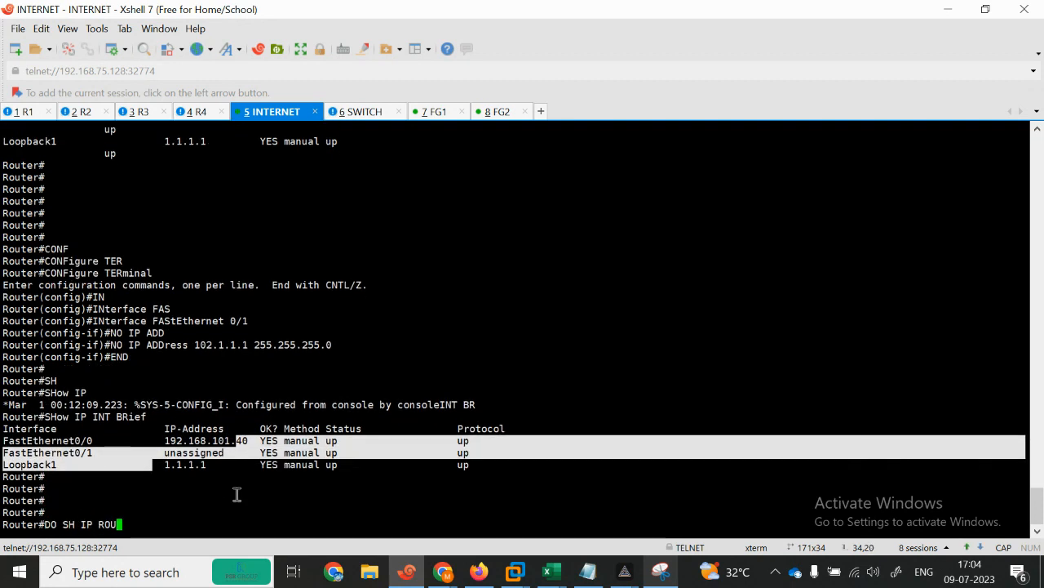
key("Tab")
type("E")
key("Tab")
key("BackSpace")
key("BackSpace")
key("BackSpace")
key("BackSpace")
key("BackSpace")
key("BackSpace")
key("BackSpace")
key("BackSpace")
key("BackSpace")
key("BackSpace")
key("BackSpace")
key("BackSpace")
key("BackSpace")
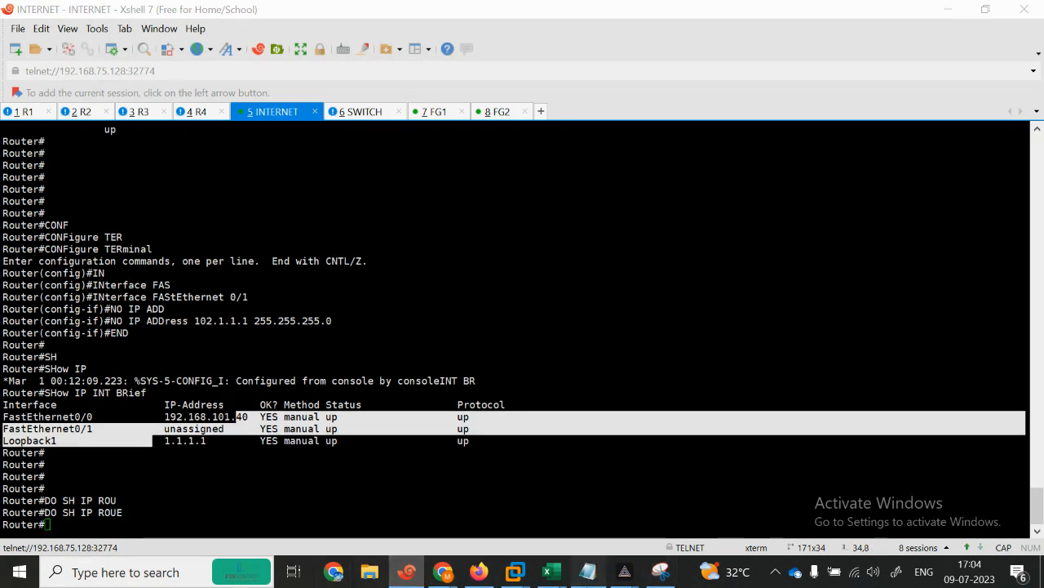
Step: In the Notepad notes, reselect the INTERNET commands through IP ADD 101.1.1.1/24
left_click(588, 572)
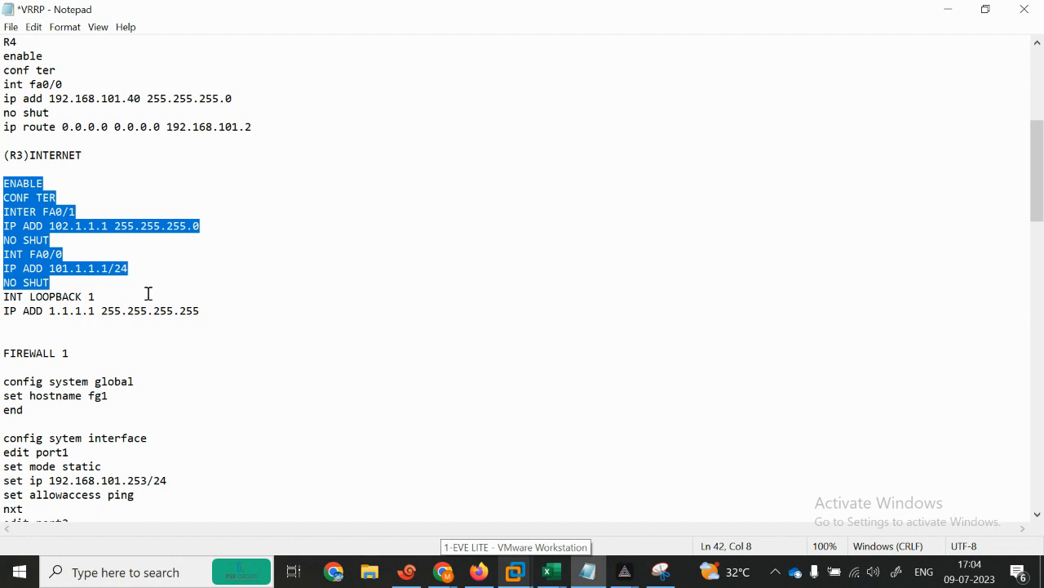
left_click(120, 291)
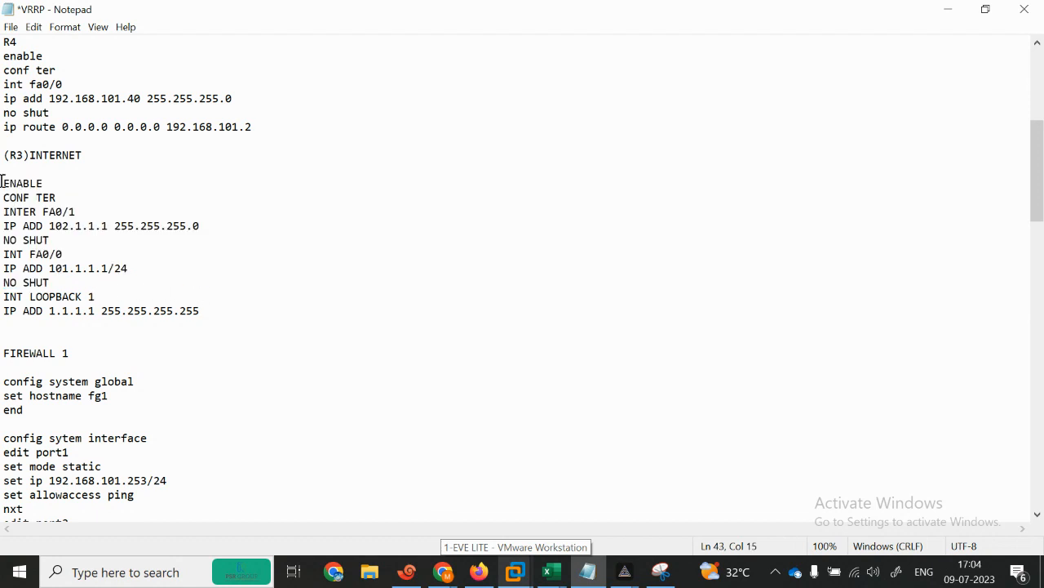
left_click_drag(2, 181, 223, 265)
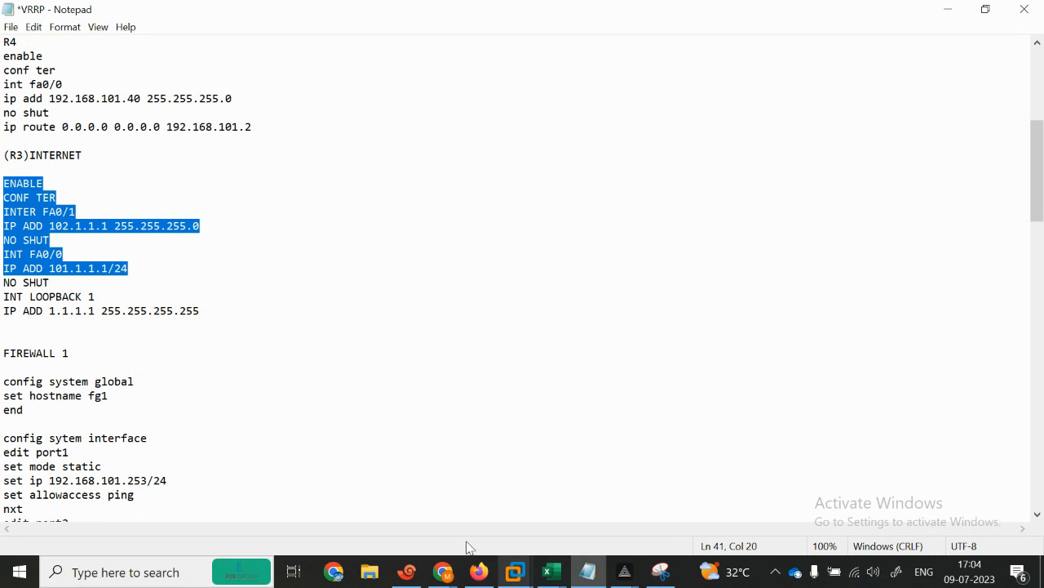
Step: Send END on the INTERNET router, then switch to the SWITCH session
left_click(407, 571)
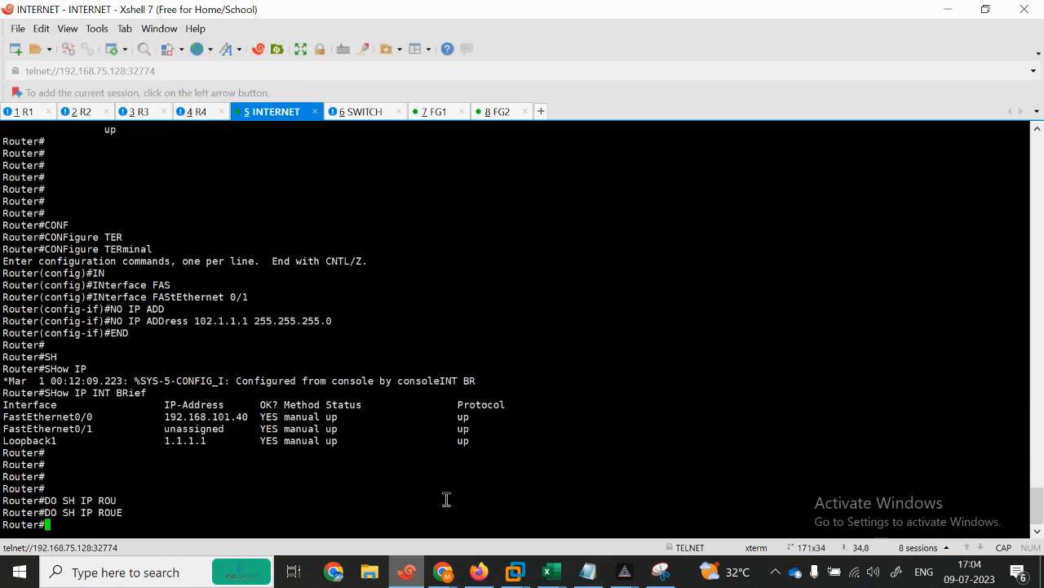
type("END")
key("Return")
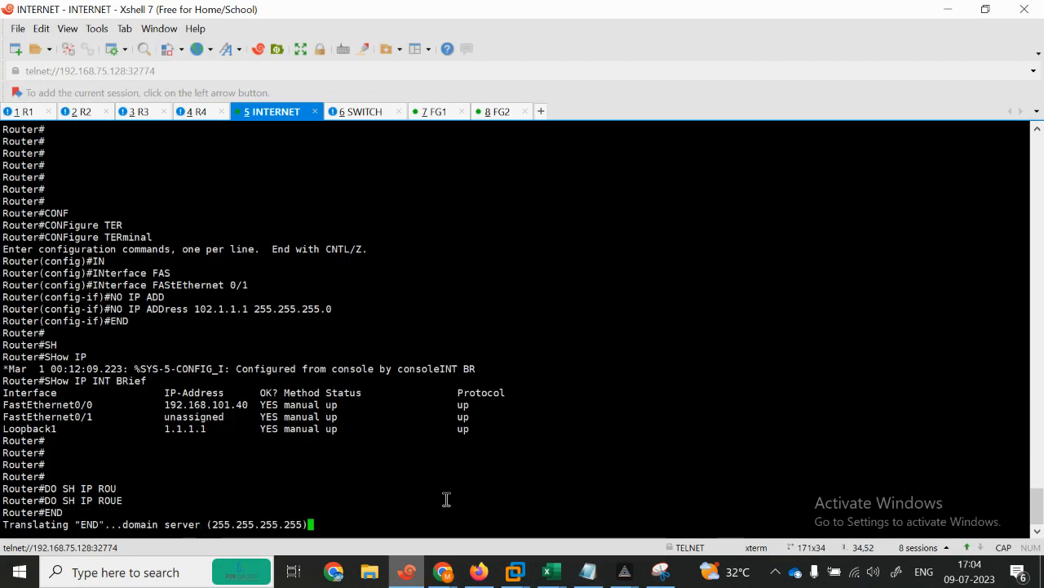
left_click(378, 115)
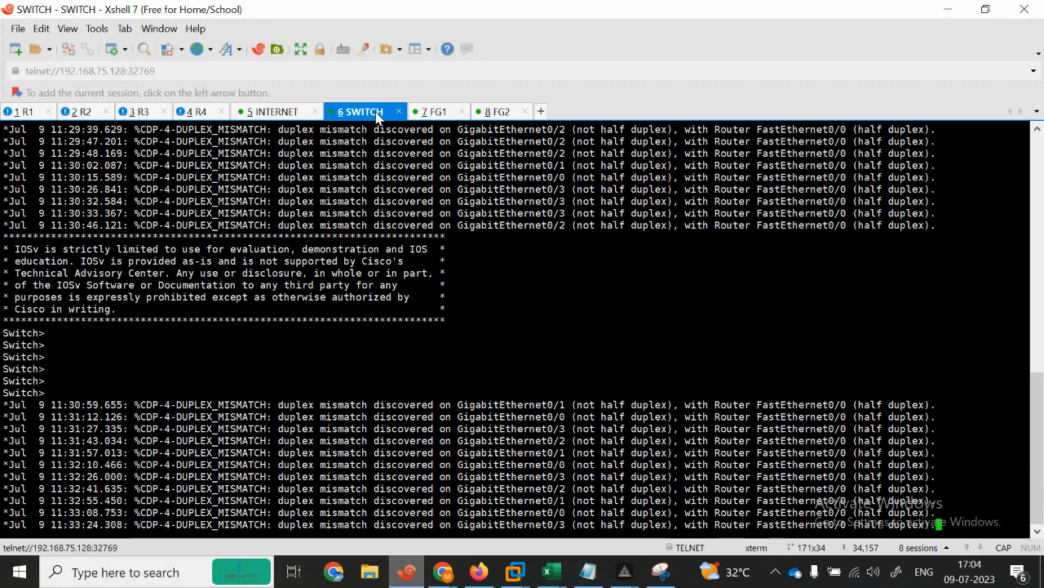
Step: Log into the FG1 FortiGate as admin and set a new password
left_click(434, 112)
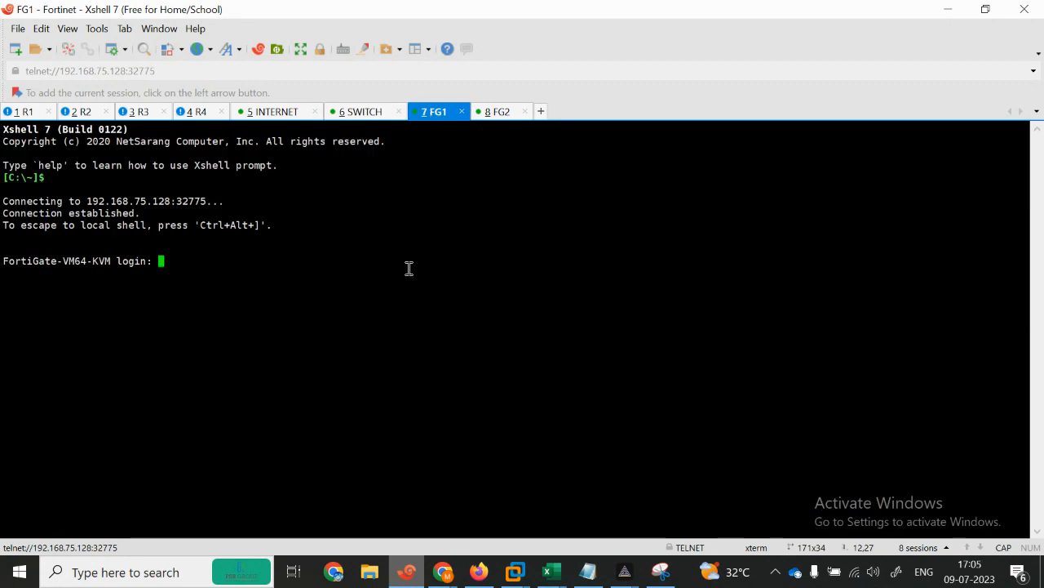
key("Return")
type("admin")
key("Return")
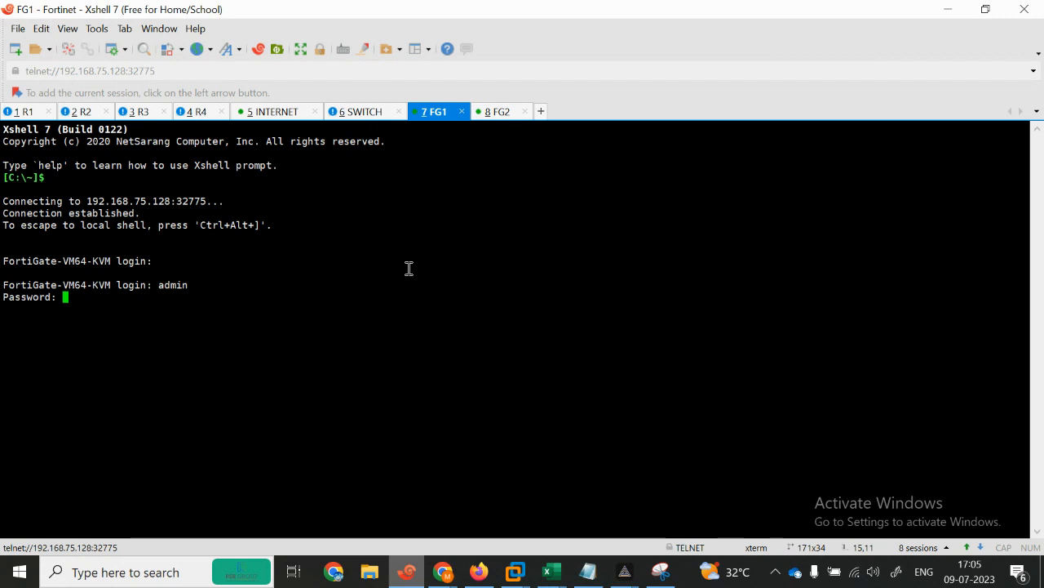
key("Return")
type("admin")
key("Return")
key("Return")
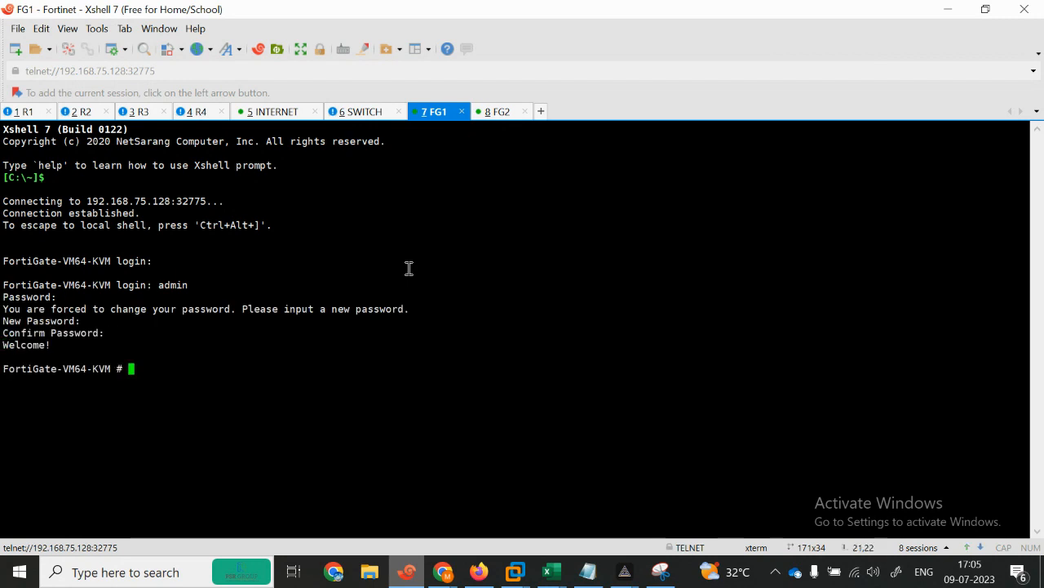
Step: Run show system interface on FG1 and restore the terminal as a smaller window
type("show sctp-filter")
key("BackSpace")
key("BackSpace")
key("BackSpace")
key("BackSpace")
key("BackSpace")
key("BackSpace")
key("BackSpace")
key("BackSpace")
key("BackSpace")
key("BackSpace")
key("BackSpace")
key("BackSpace")
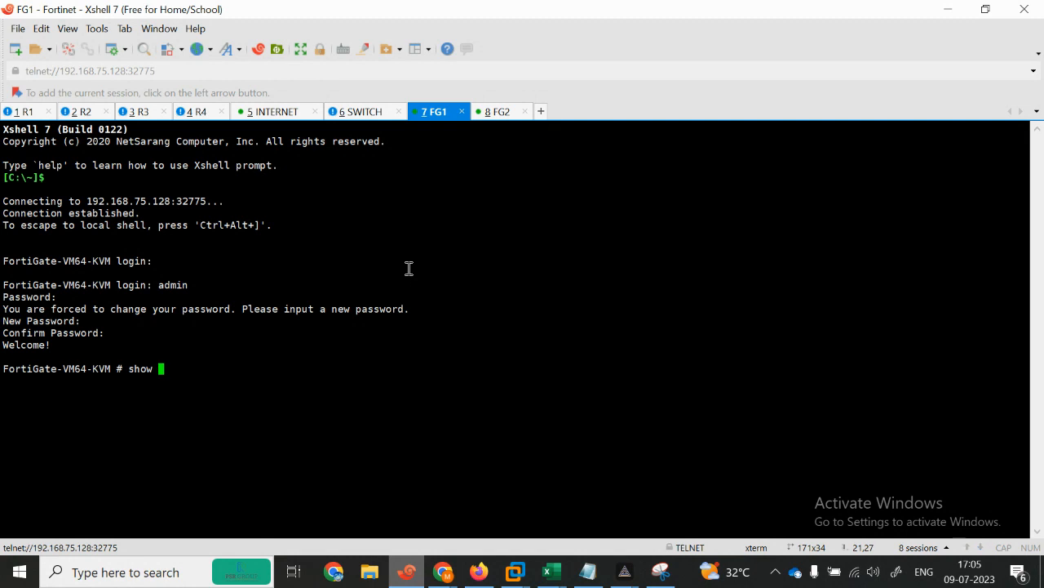
type("system interface")
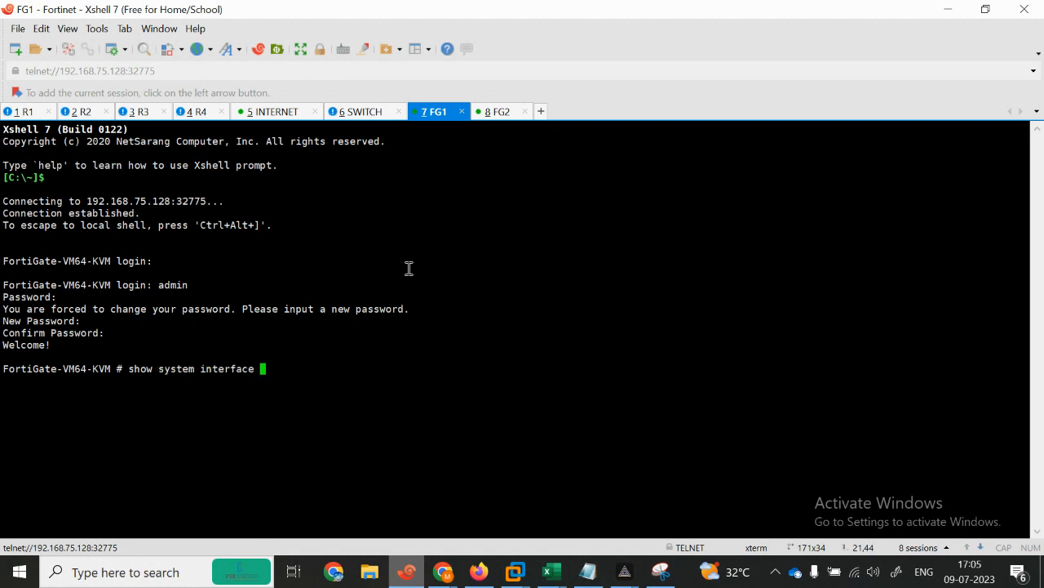
key("question")
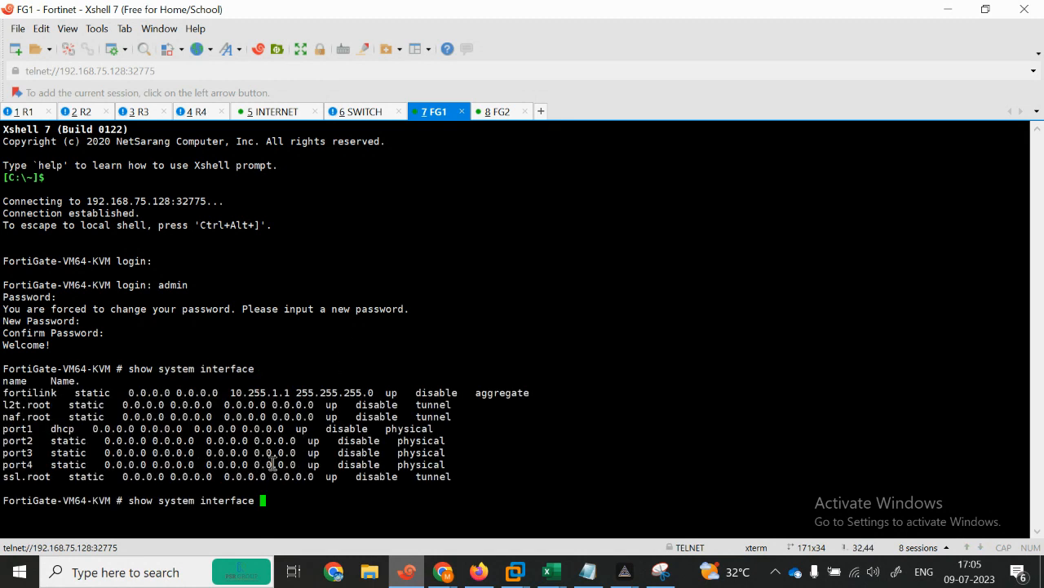
left_click(950, 8)
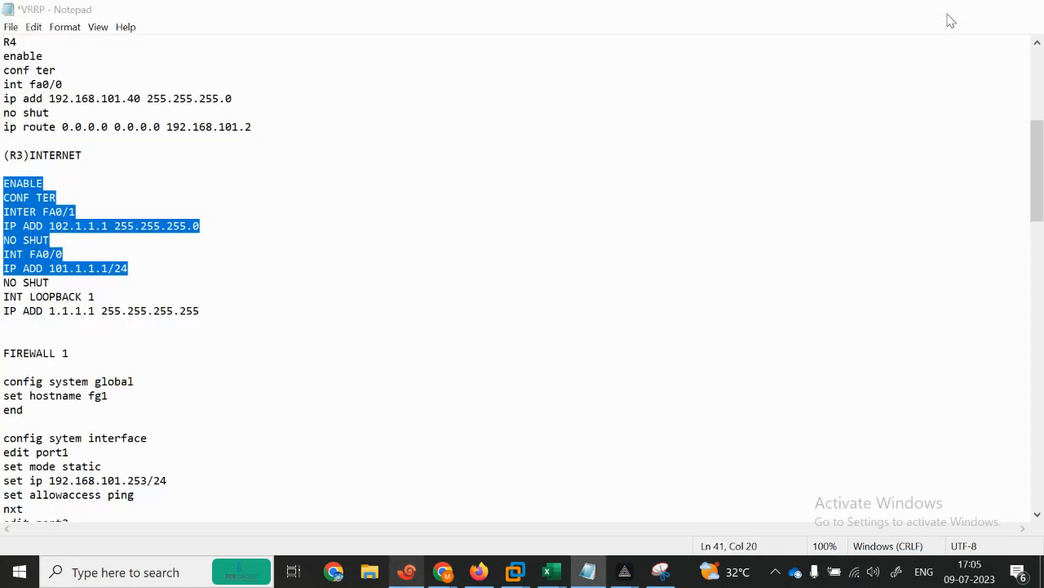
left_click(948, 14)
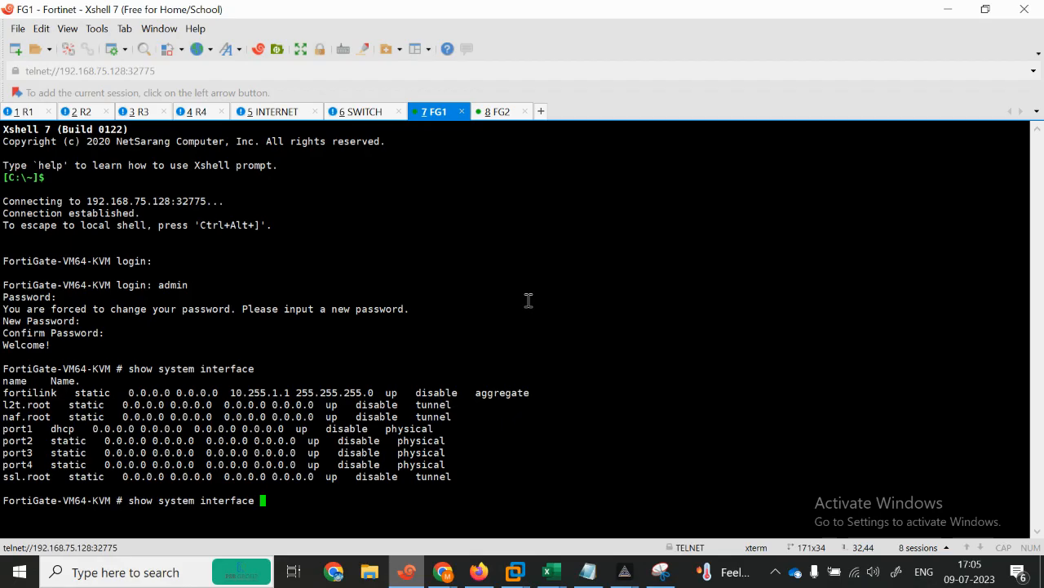
left_click(407, 572)
left_click(985, 9)
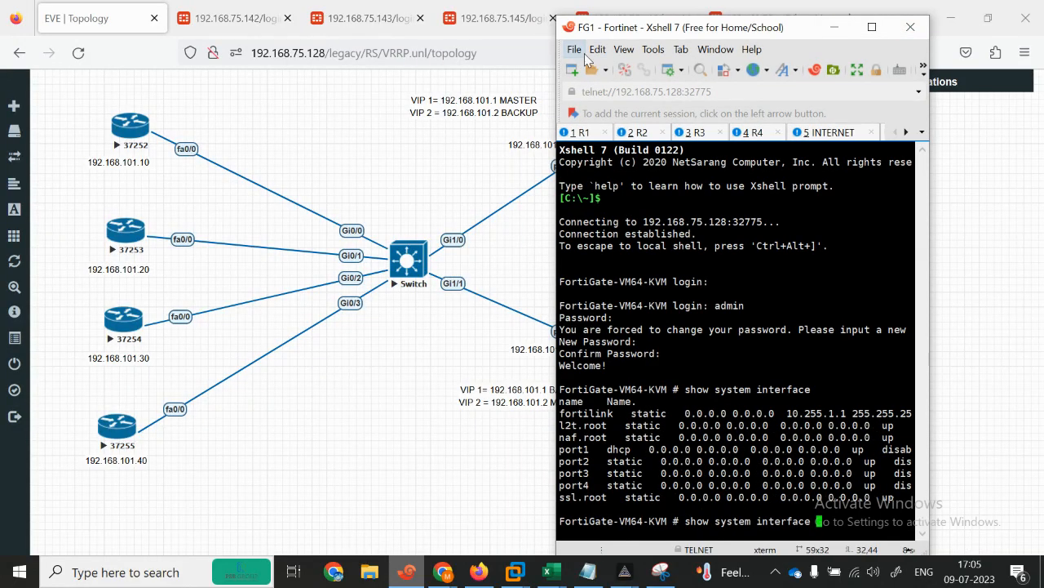
Step: Enter config system interface on FG1 and edit port1
key("Return")
key("space")
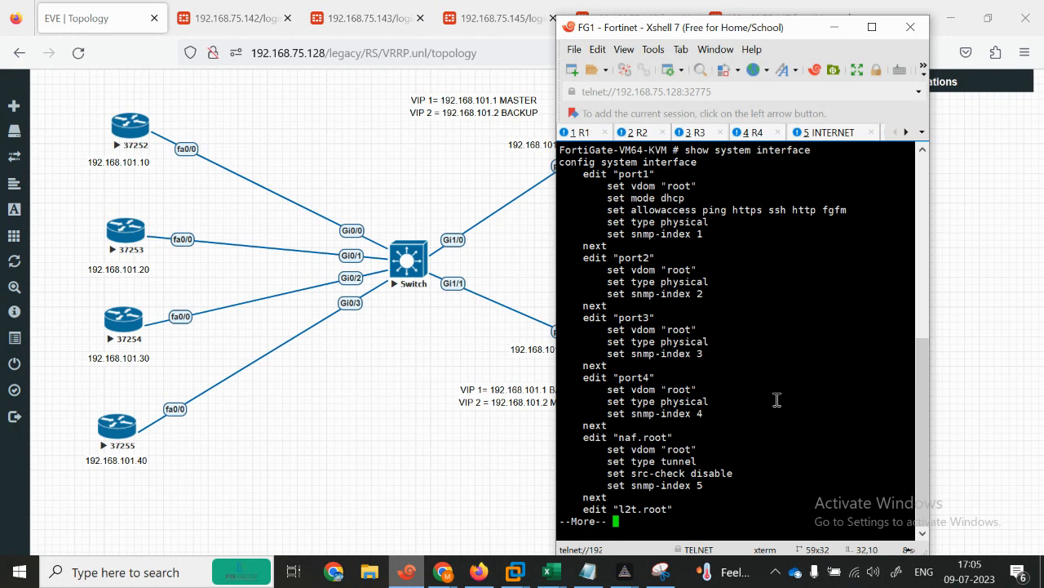
type("config system interface")
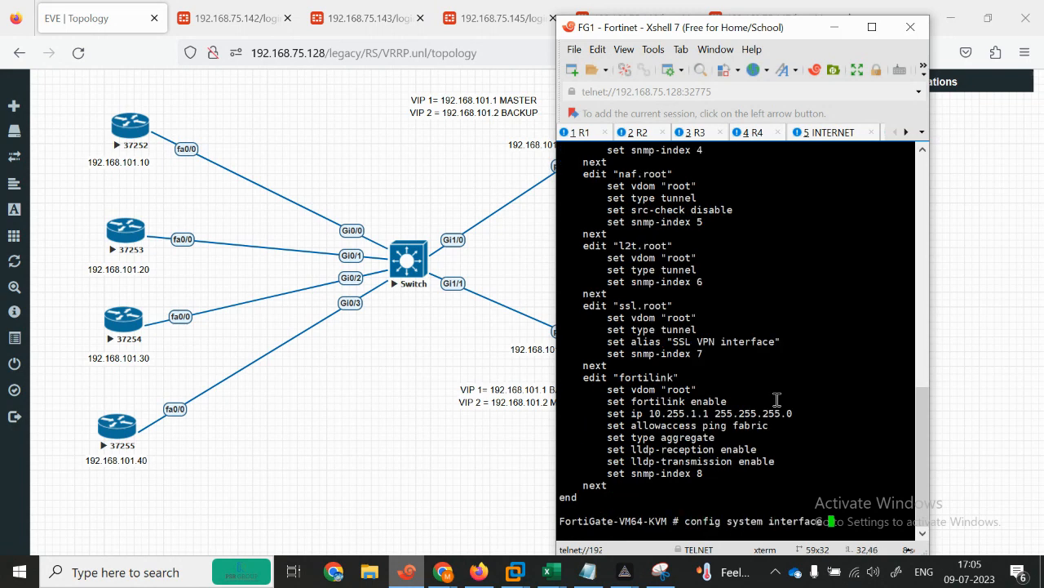
key("Return")
type("edit port1")
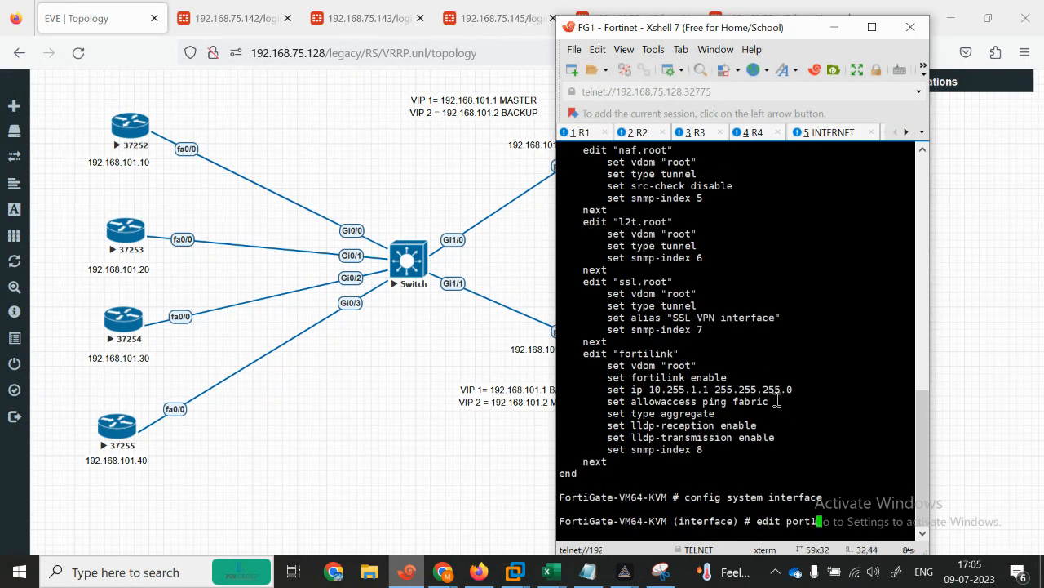
left_click_drag(812, 32, 825, 32)
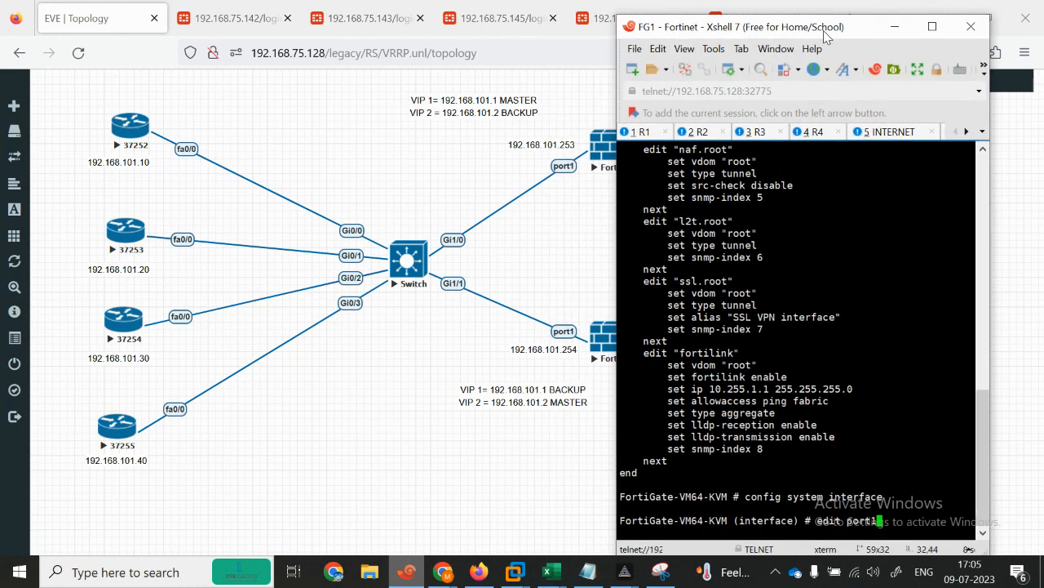
key("Return")
Step: Set port1 to static 192.168.101.253 255.255.255.0 with ping access, then next
type("set ")
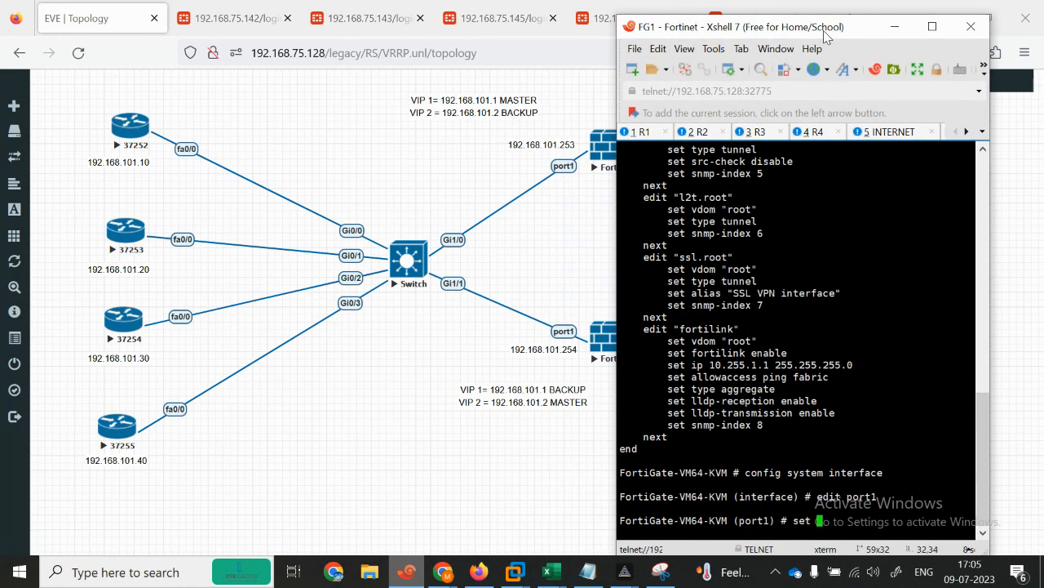
type("ip 192.168.")
key("BackSpace")
key("BackSpace")
key("BackSpace")
key("BackSpace")
key("BackSpace")
key("BackSpace")
key("BackSpace")
key("BackSpace")
key("BackSpace")
key("BackSpace")
key("BackSpace")
key("BackSpace")
key("BackSpace")
key("BackSpace")
type("set mode static")
key("Return")
key("Return")
key("Return")
type("set ip 192.1")
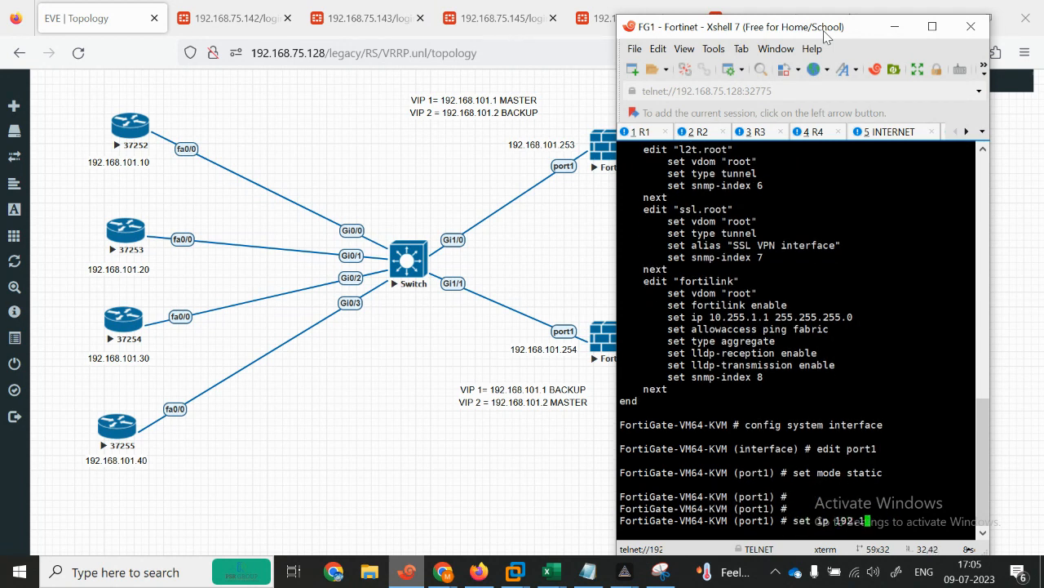
type("68.101.253 255.255.255.0")
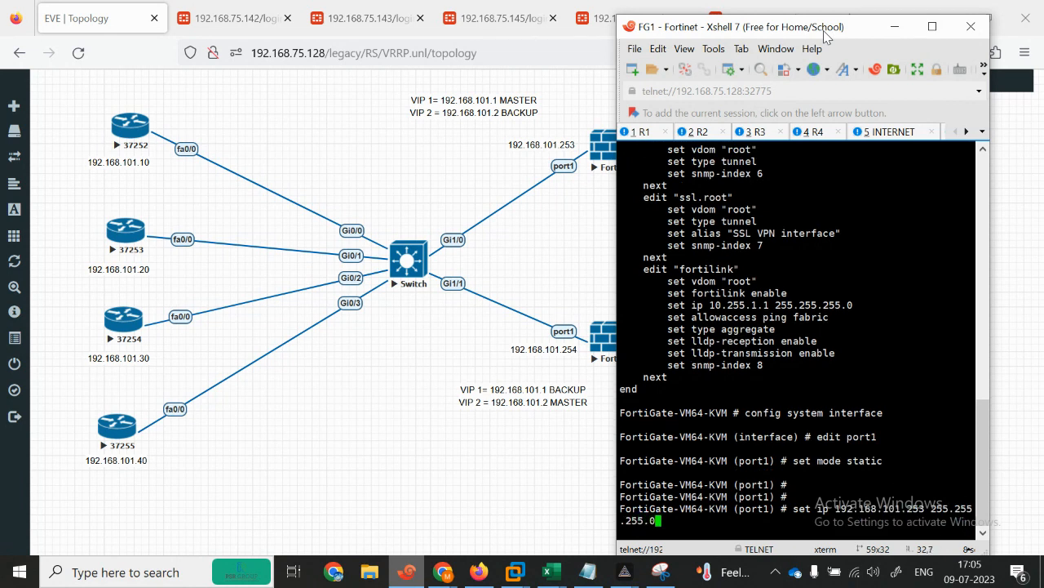
key("Return")
key("Return")
key("Return")
key("Return")
key("Return")
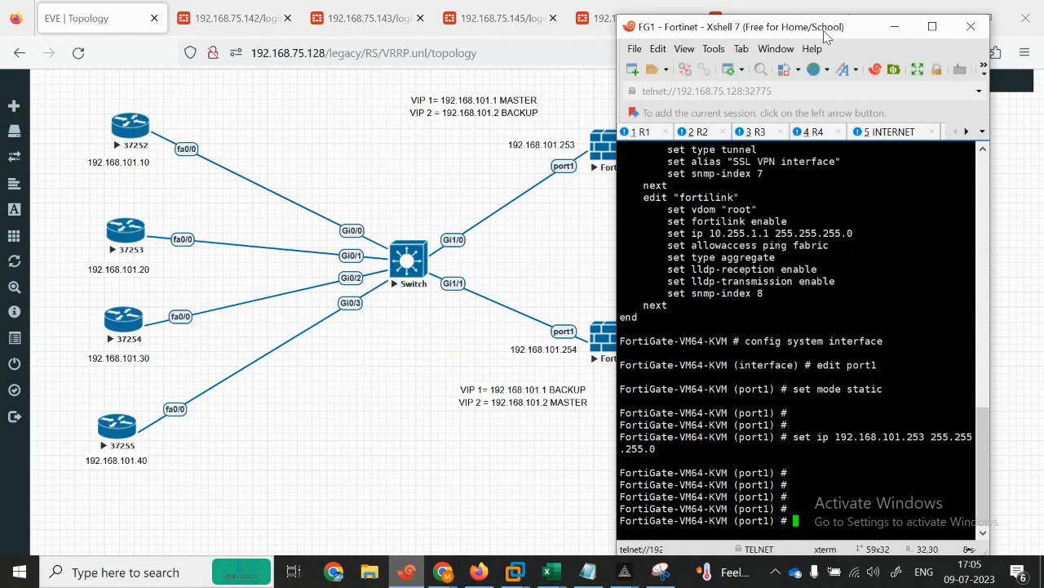
left_click(933, 27)
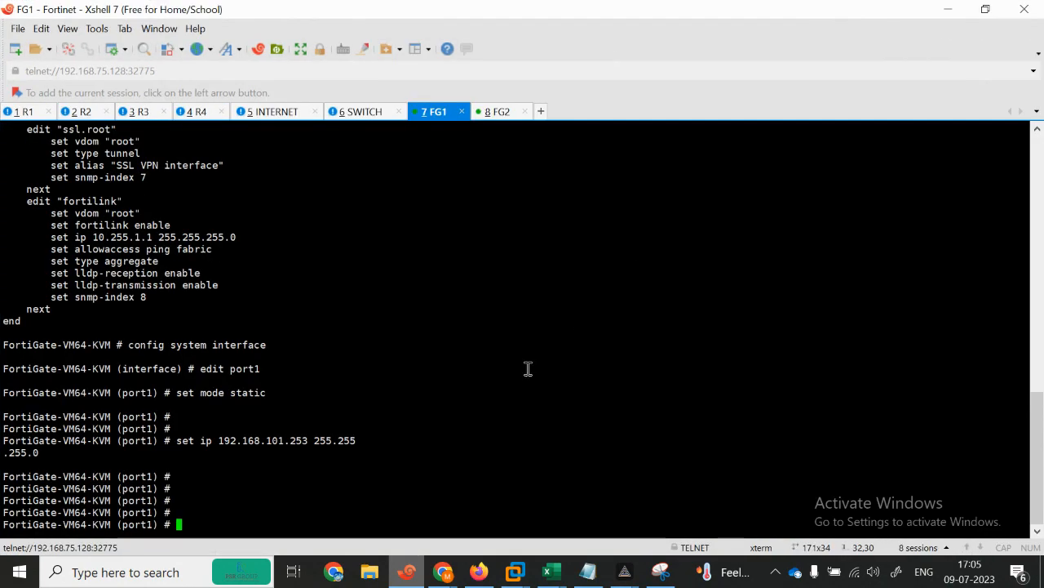
type("se")
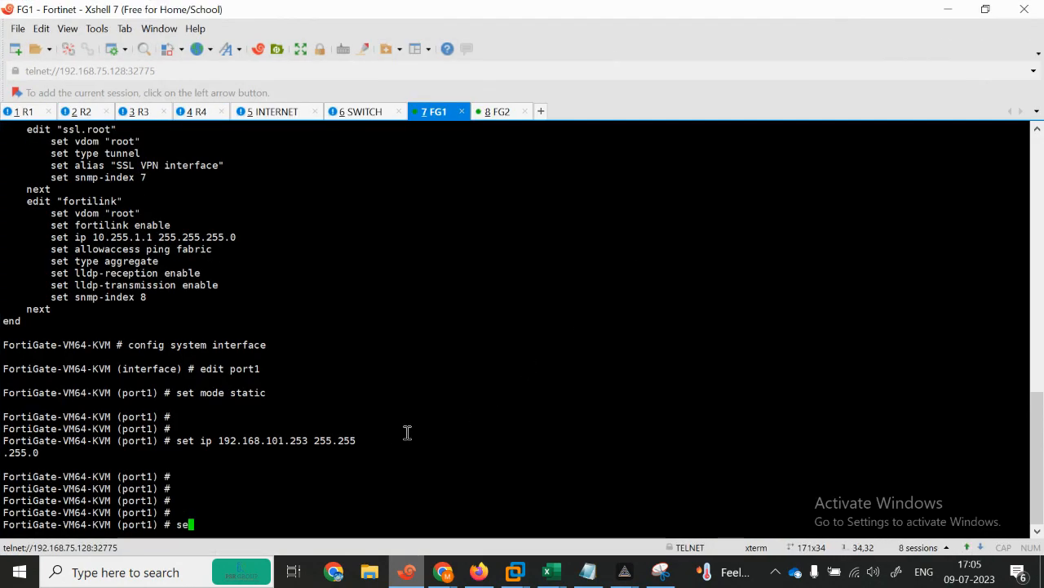
type("t allowaccess ping")
key("Return")
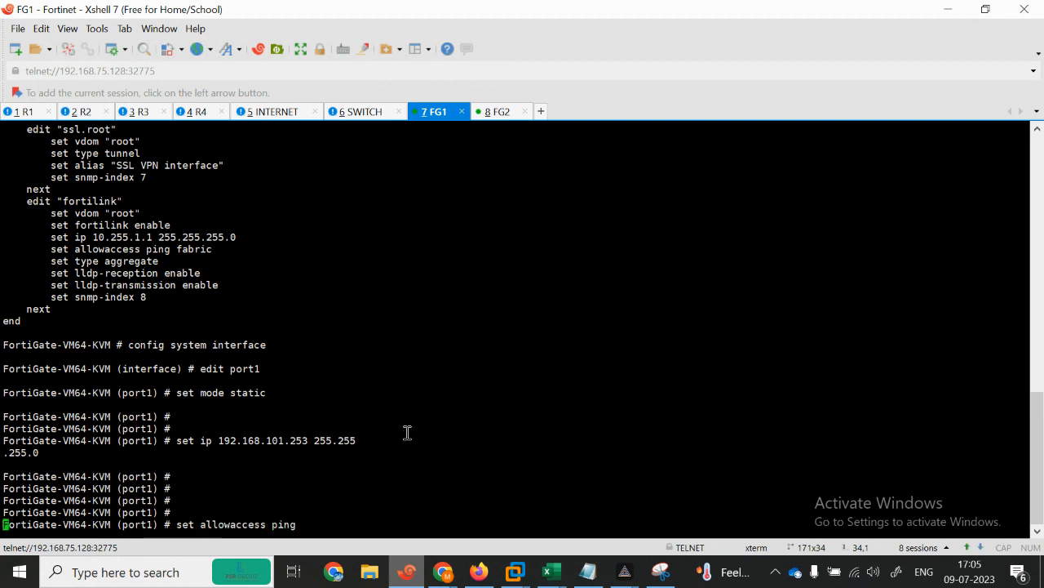
type("next")
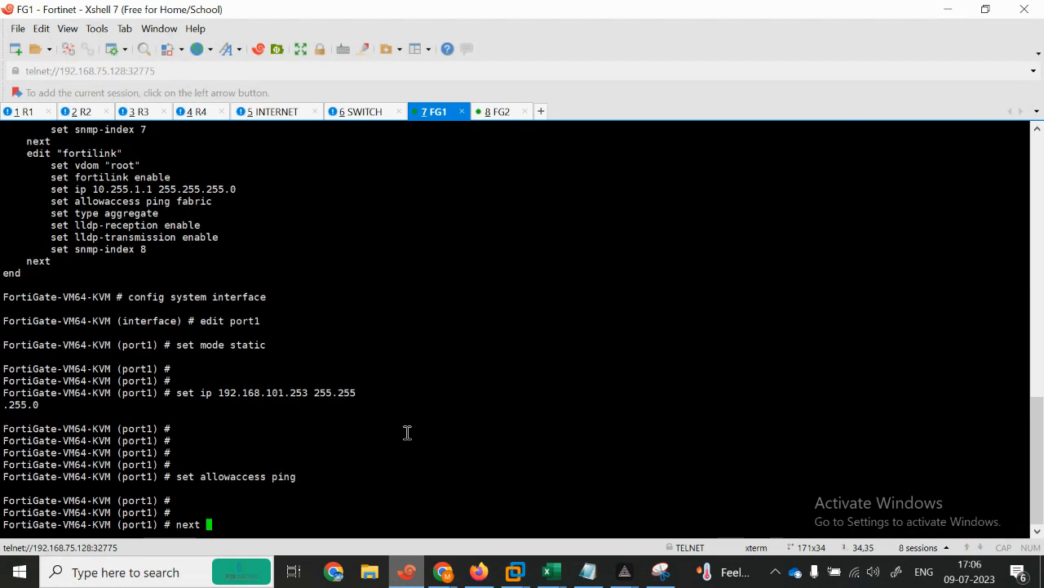
key("Return")
Step: Re-edit port1 as static with IP 101.1.1.100 255.255.255.0
type("edit port1")
left_click(947, 9)
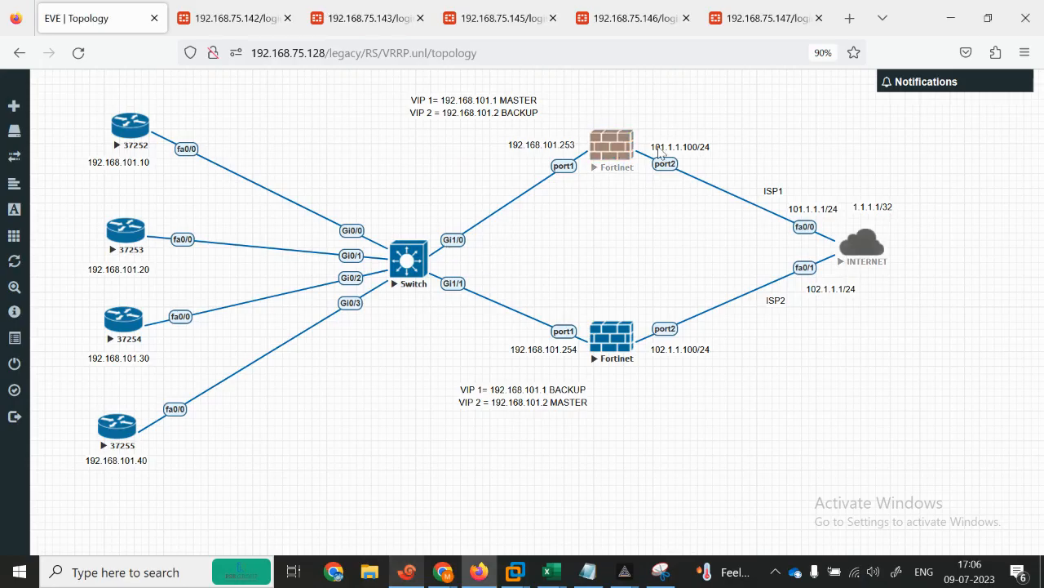
left_click(408, 574)
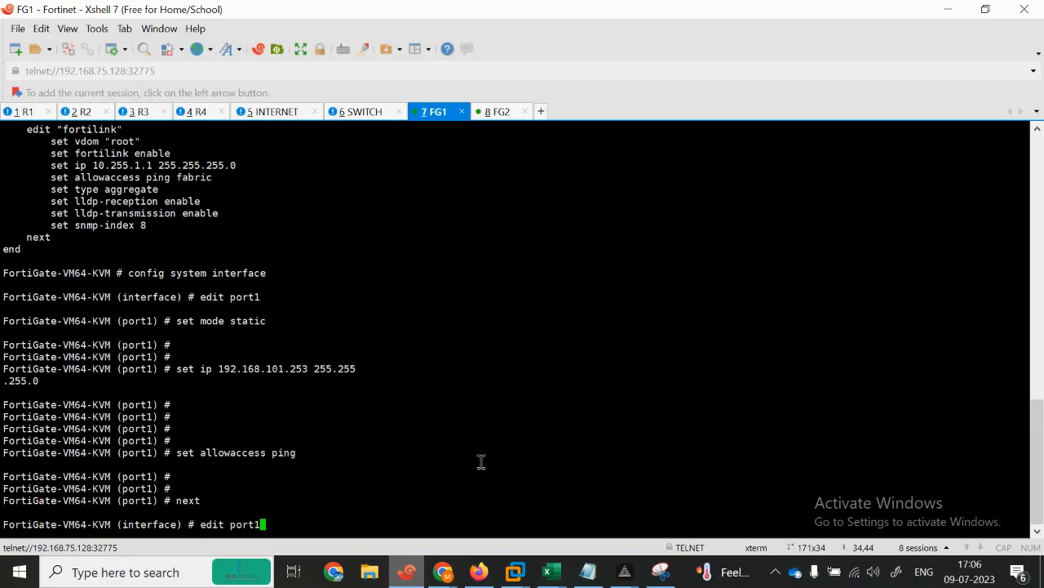
key("Return")
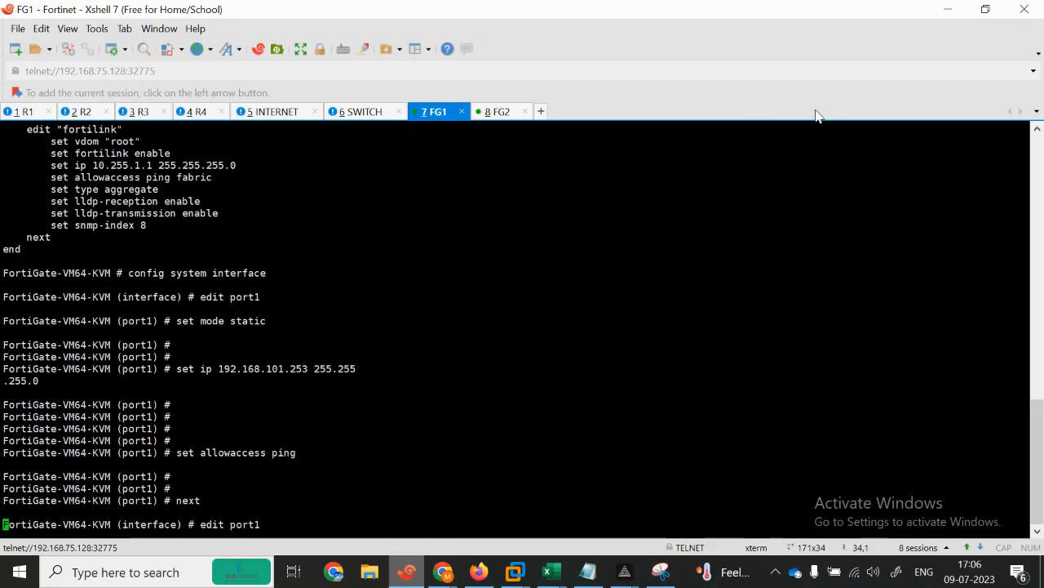
type("es")
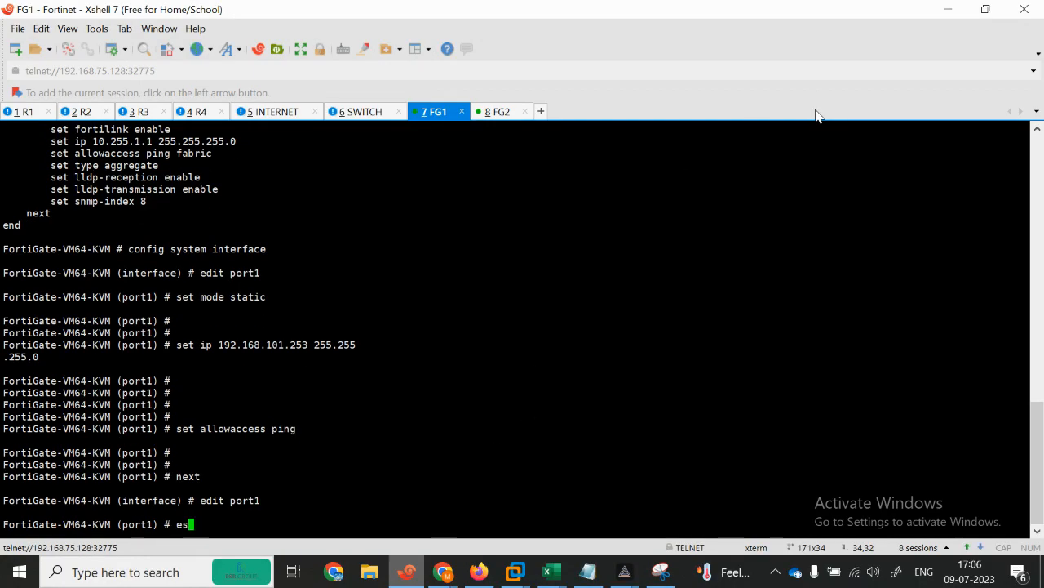
key("BackSpace")
key("BackSpace")
type("set mode static")
key("Return")
key("Return")
key("Return")
type("set ip 101.")
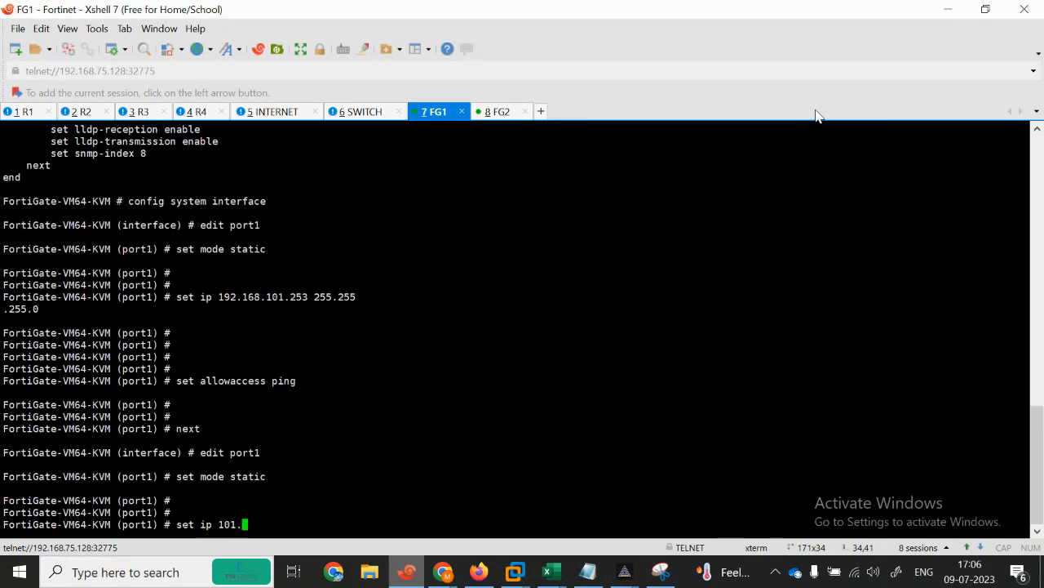
type("1.1.100 255.255.255.0")
key("Return")
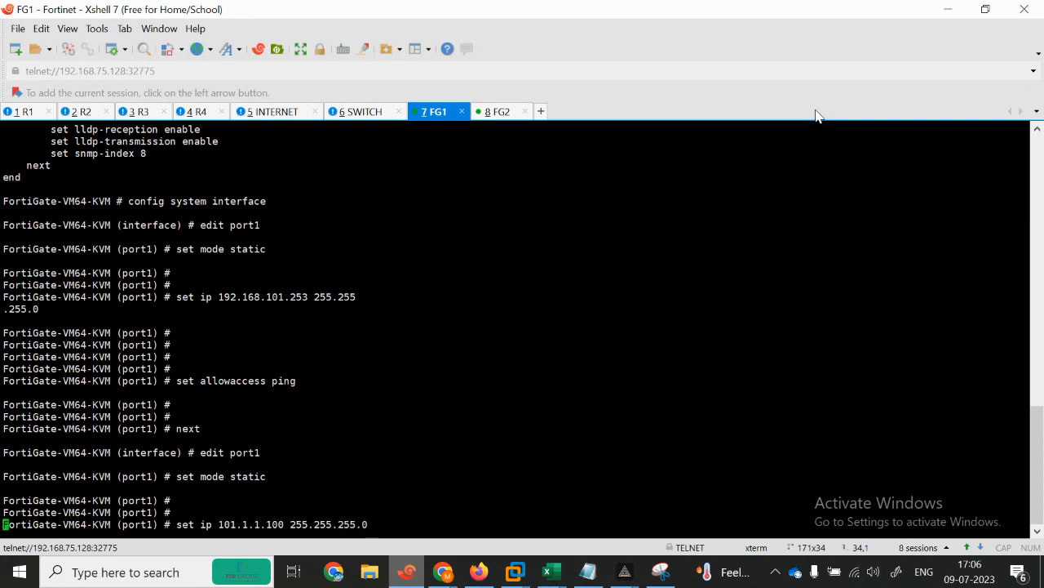
Step: Allow ping, https and http on port1 and end the interface configuration
type("se")
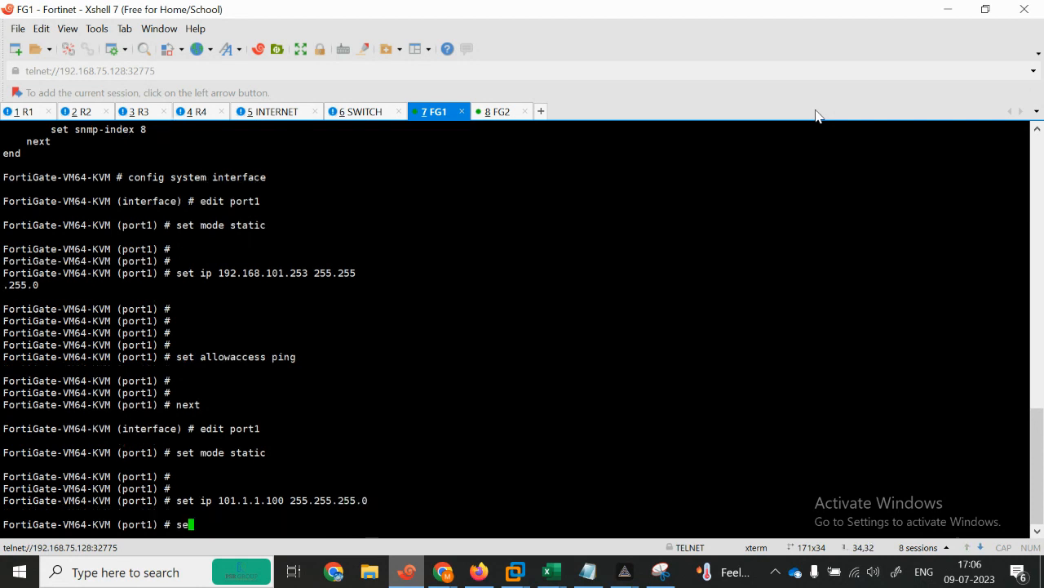
type("t allowaccess pi")
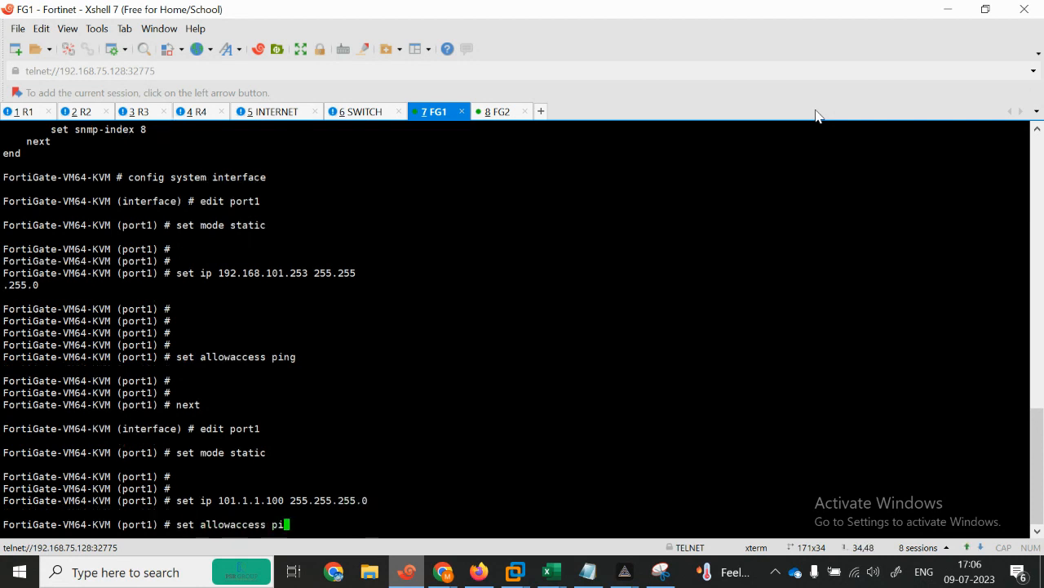
type("ng  https http")
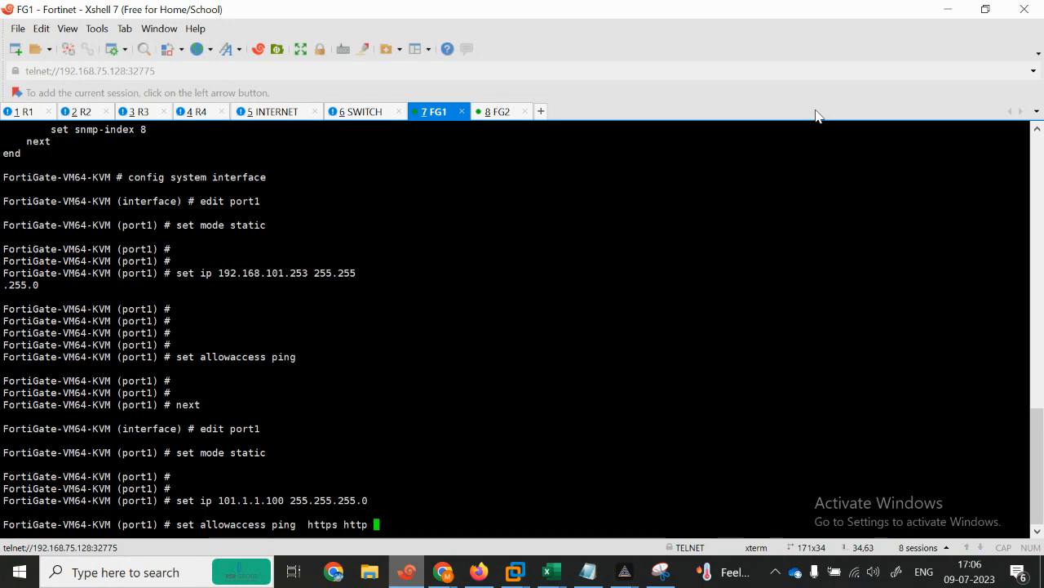
key("Return")
key("Return")
type("end")
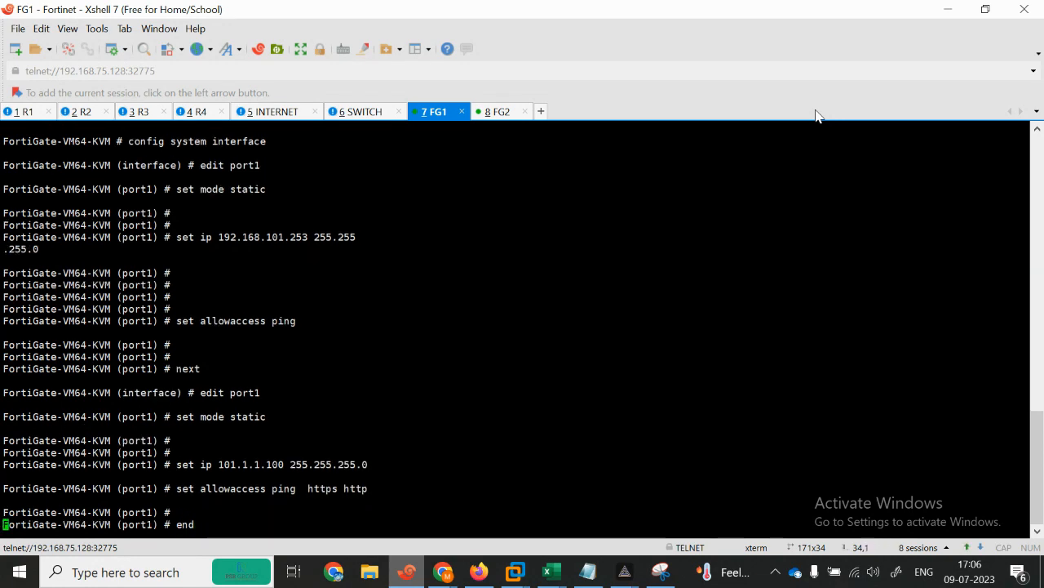
key("Return")
key("Return")
left_click(987, 8)
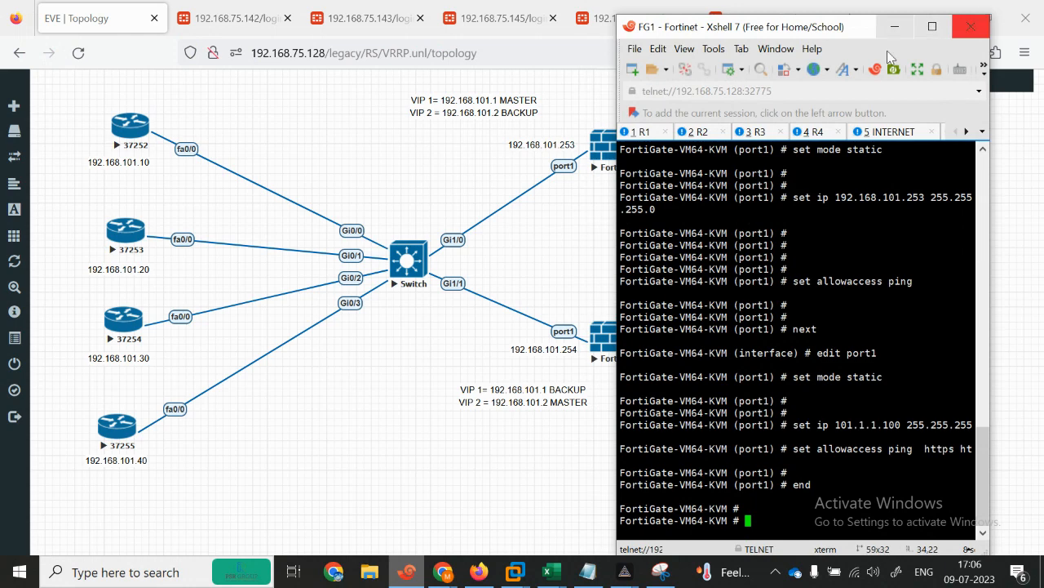
Step: Review the FIREWALL 1 notes: hostname, port1 interface and static route gateway lines
left_click(583, 242)
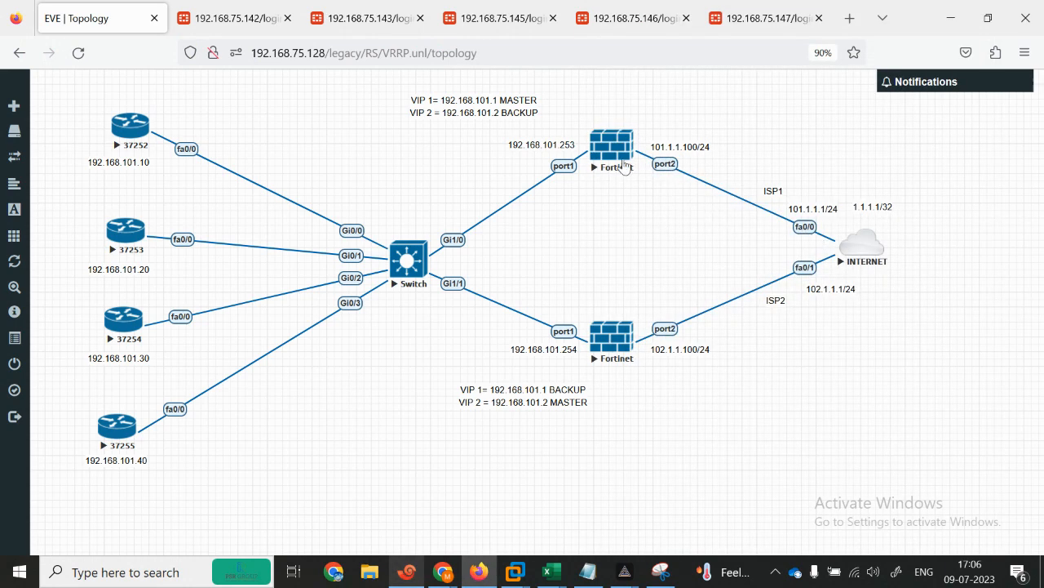
left_click(593, 581)
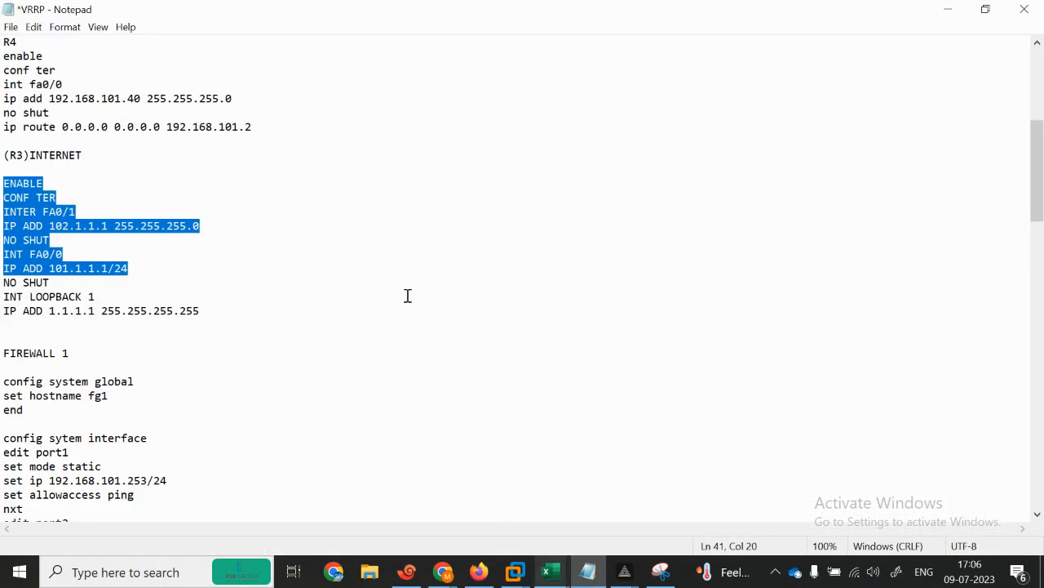
scroll(1043, 187, "down", 6)
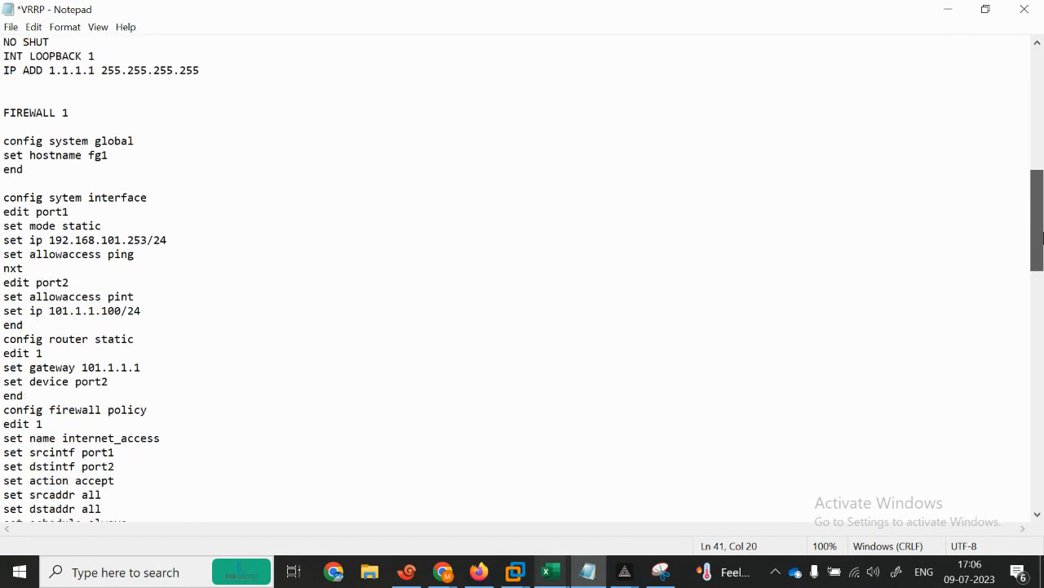
left_click_drag(4, 126, 141, 148)
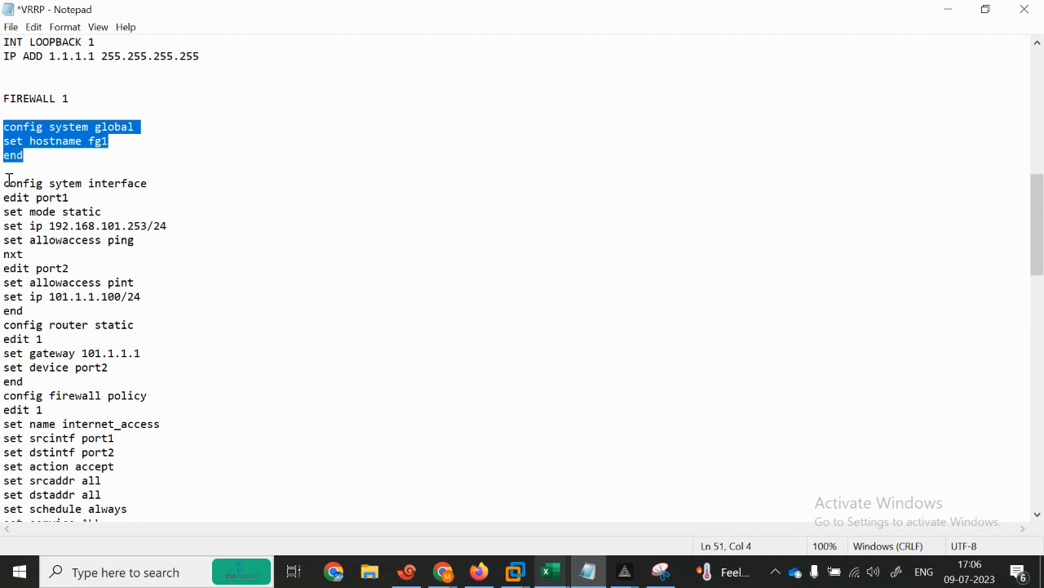
left_click_drag(2, 183, 235, 338)
left_click_drag(6, 349, 123, 379)
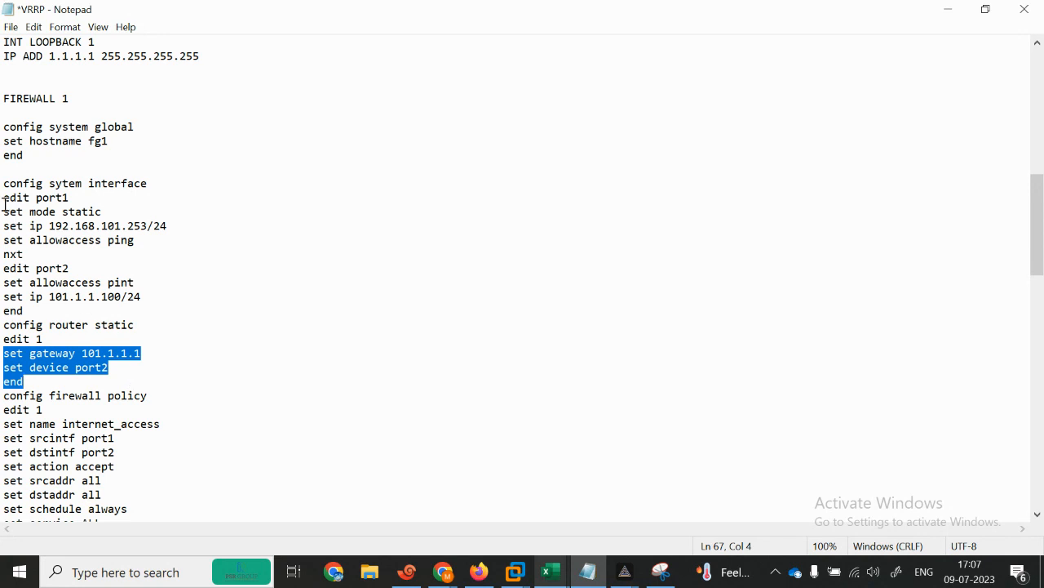
Step: Delete the blank line between FG1 blocks, select the full config, and minimize Notepad
left_click(14, 173)
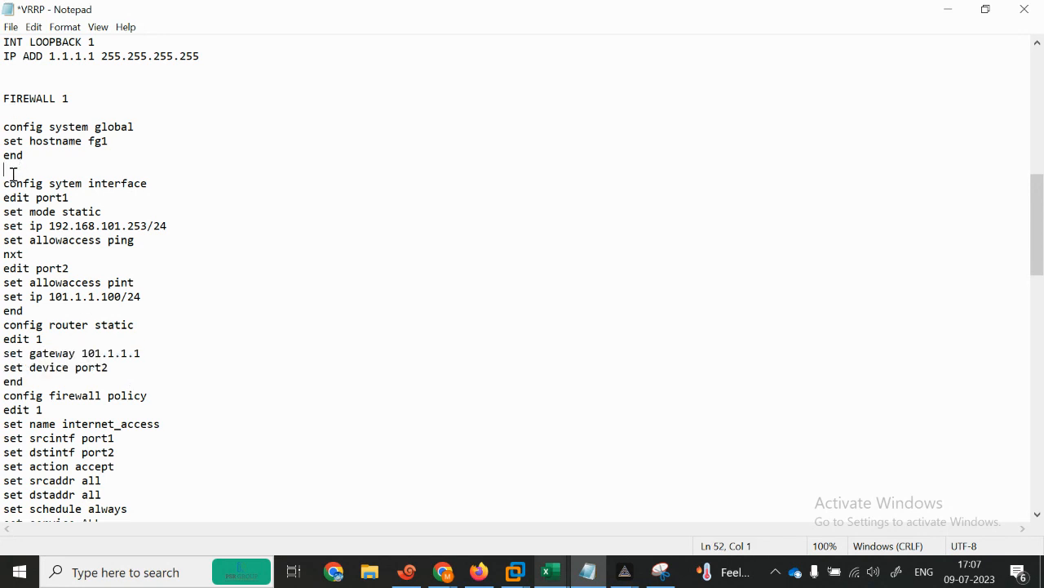
key("BackSpace")
left_click_drag(1, 131, 218, 373)
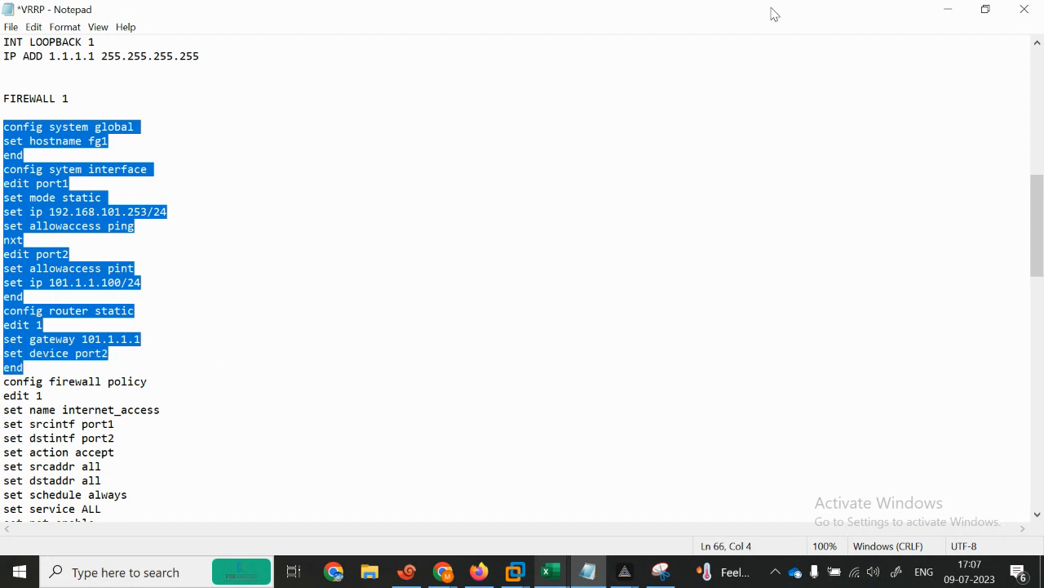
left_click(947, 10)
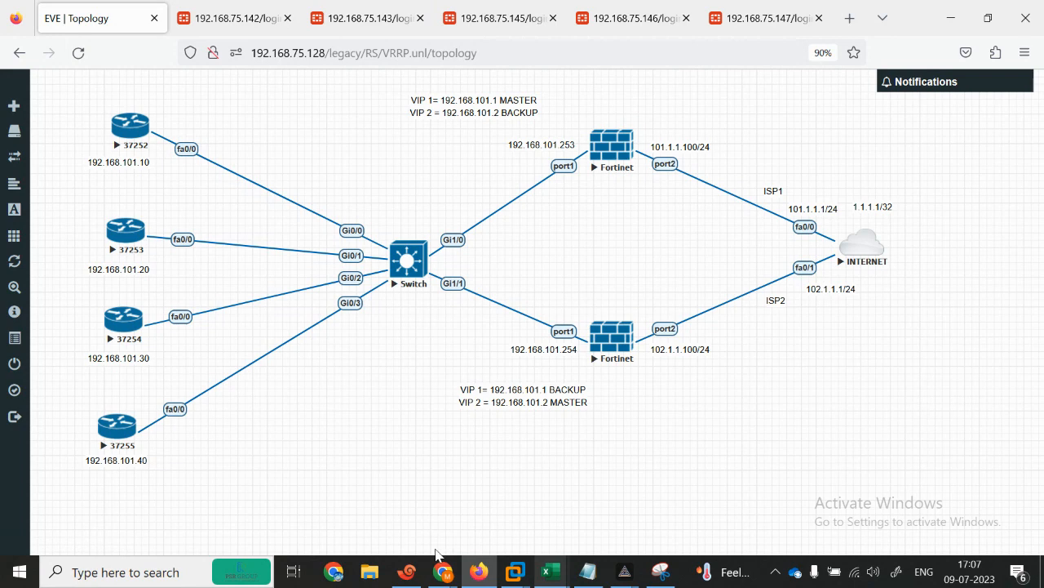
Step: Paste the copied FortiGate commands into the maximized FG1 console
left_click(406, 572)
key("Return")
key("Return")
key("Return")
key("Return")
key("Return")
key("Return")
key("Return")
key("Return")
key("Return")
key("Return")
key("Return")
key("Return")
key("Return")
key("Return")
key("Return")
key("Return")
key("Return")
key("Return")
key("Return")
key("Return")
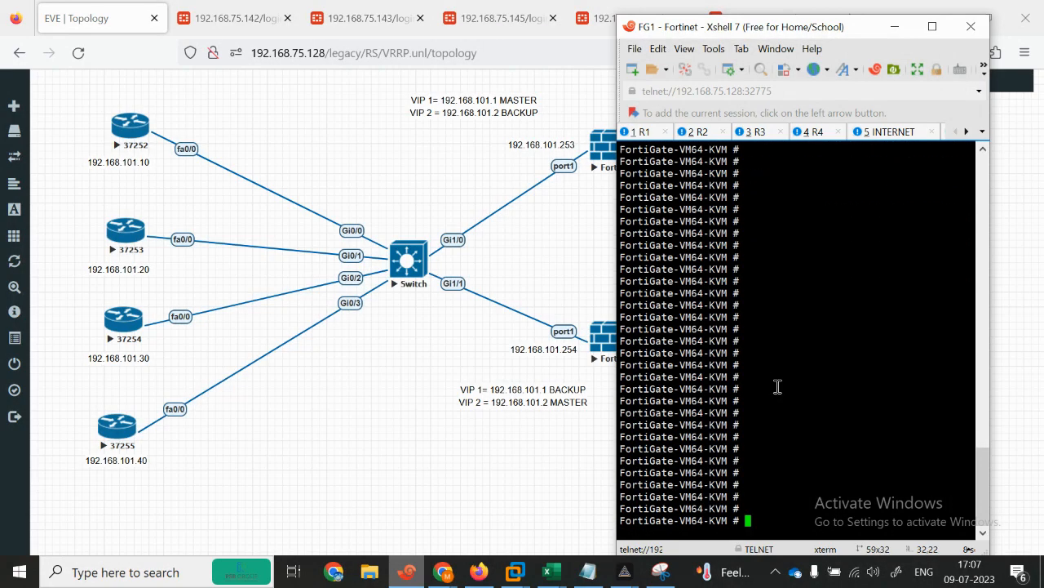
left_click(933, 26)
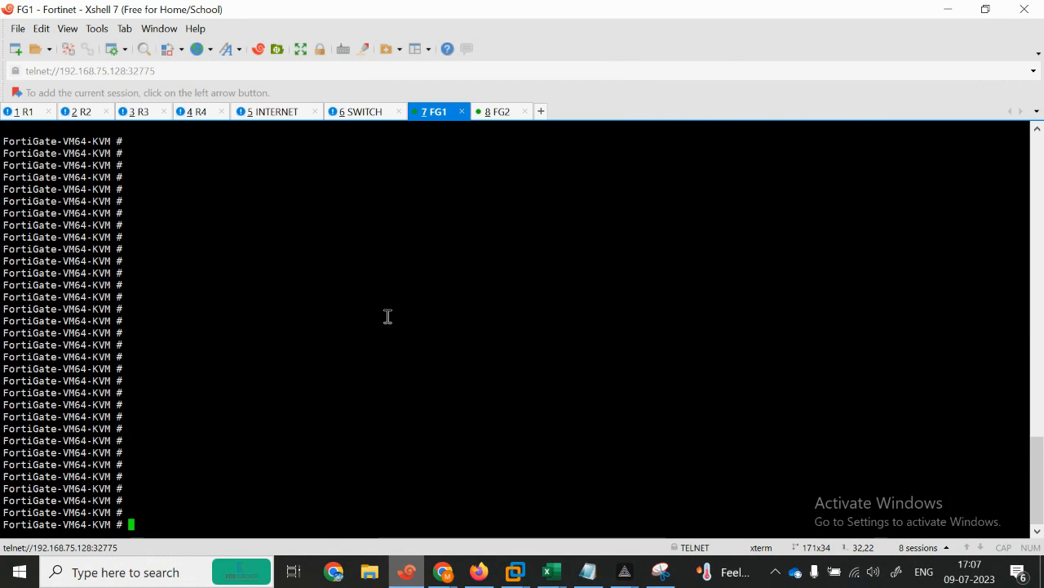
right_click(259, 394)
left_click(308, 127)
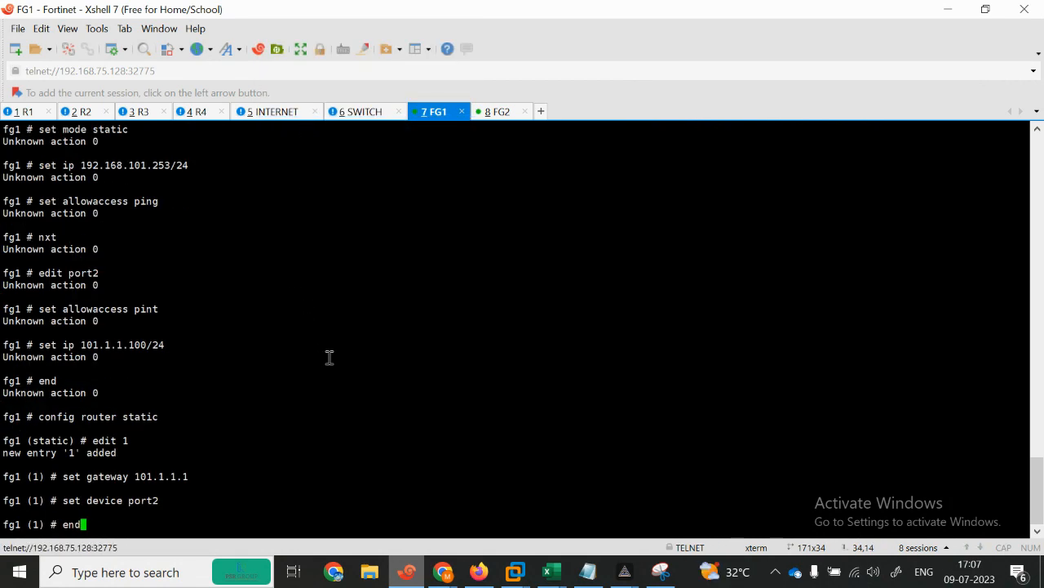
Step: Reselect the hostname commands in the notes, then send end to close FG1's static route
left_click(409, 579)
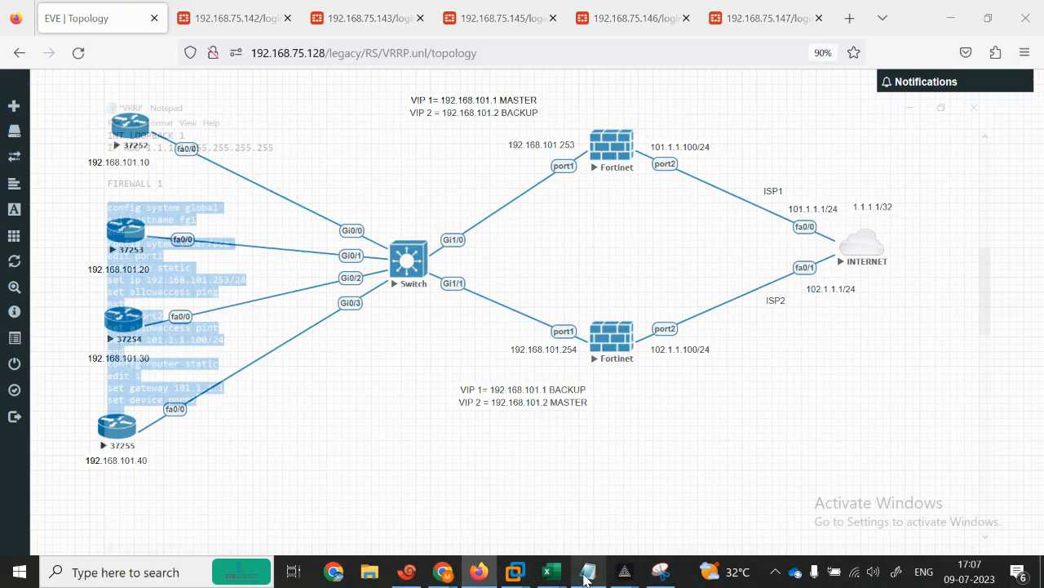
left_click(588, 498)
left_click(271, 282)
left_click_drag(2, 127, 154, 145)
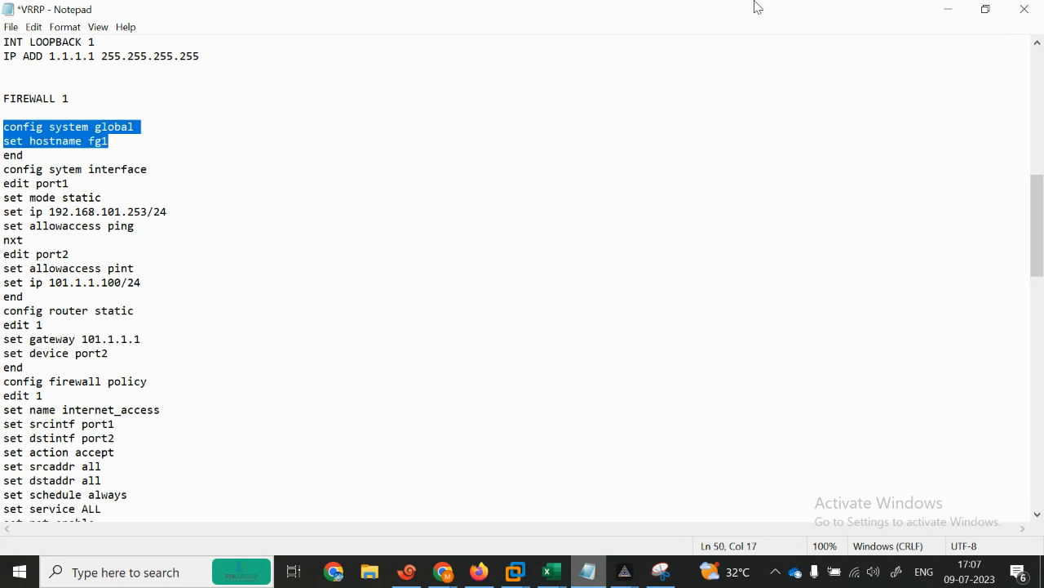
left_click(947, 9)
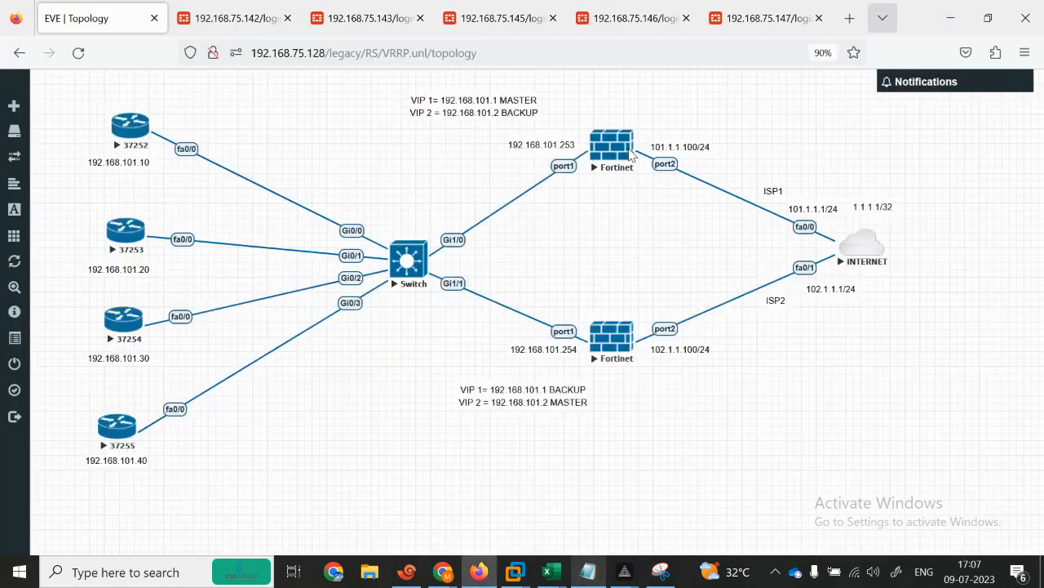
left_click(413, 571)
key("BackSpace")
key("BackSpace")
key("BackSpace")
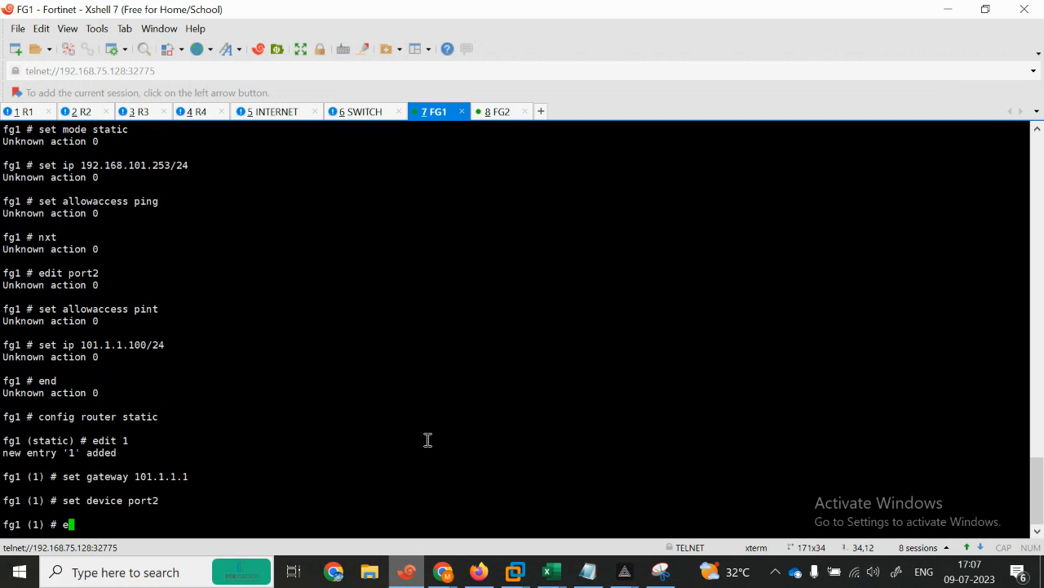
key("Return")
key("Return")
key("Return")
key("Return")
key("Return")
key("Return")
key("Return")
key("Return")
key("Return")
key("Return")
type("end")
key("Return")
key("Return")
key("Return")
key("Return")
key("Return")
key("Return")
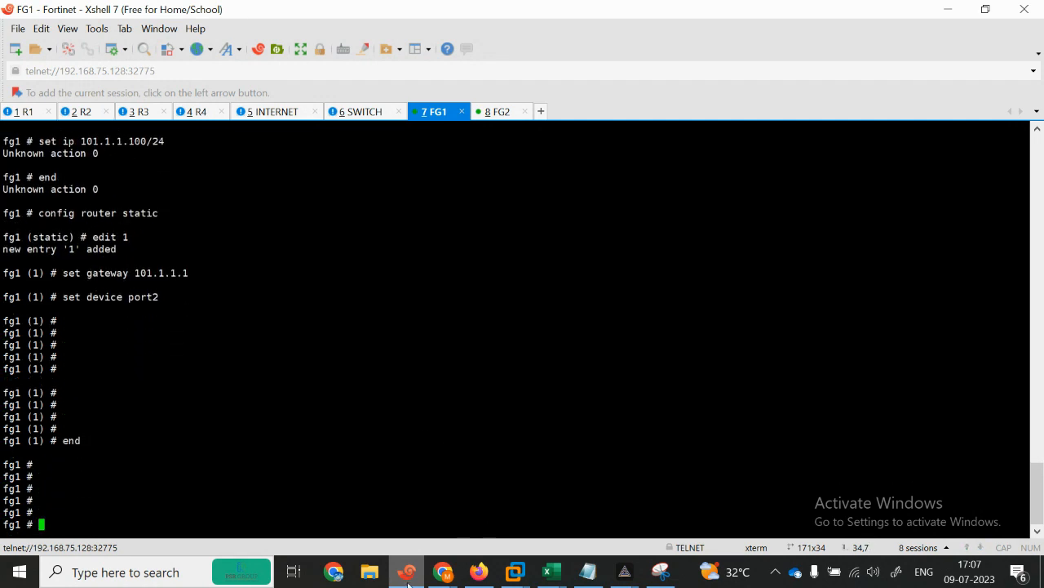
Step: In the notes, correct 'nxt' to 'next' and select the port1 interface block
left_click(408, 581)
left_click(588, 571)
left_click(235, 275)
left_click_drag(3, 168, 198, 226)
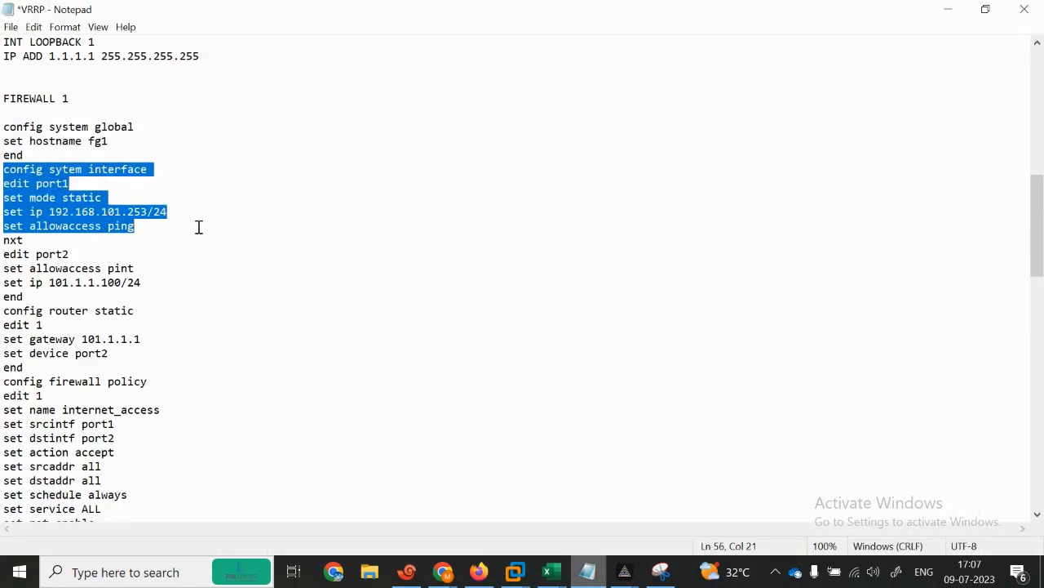
left_click(12, 240)
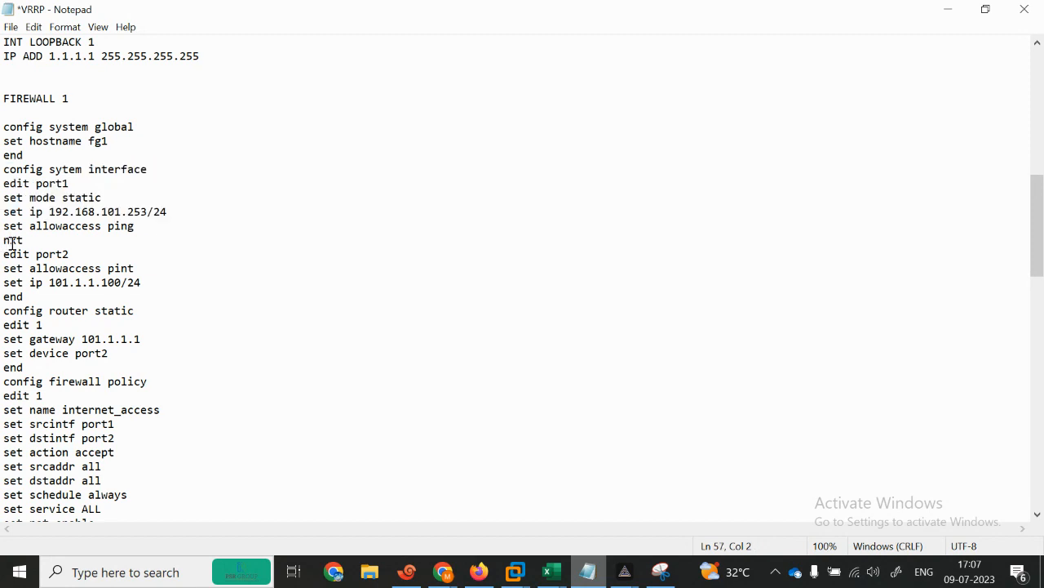
type("e")
left_click_drag(2, 172, 201, 239)
key("ctrl+c")
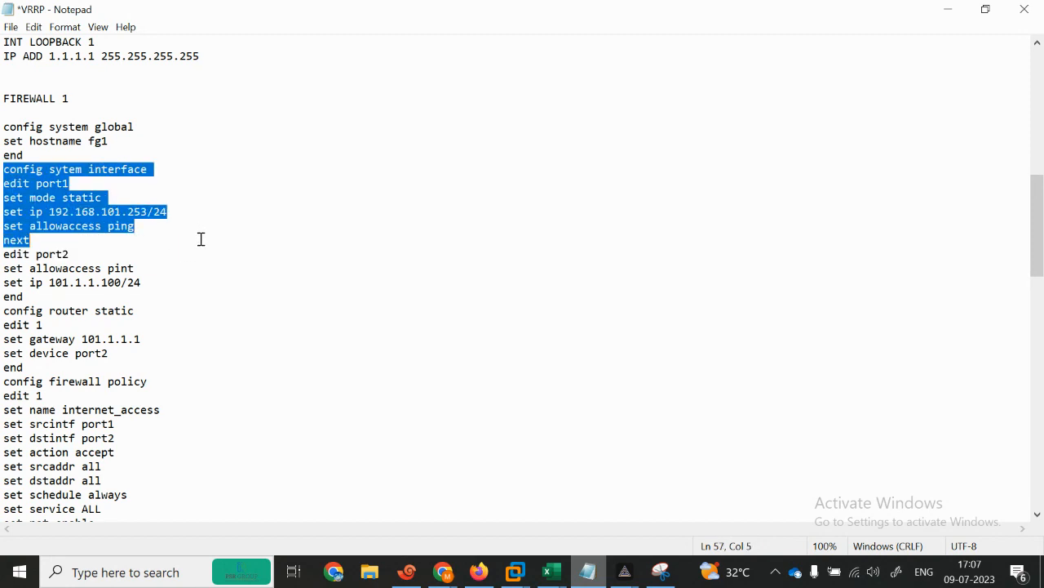
Step: Paste the port1 interface commands into FG1 and clear the notes selection
left_click(407, 571)
right_click(373, 482)
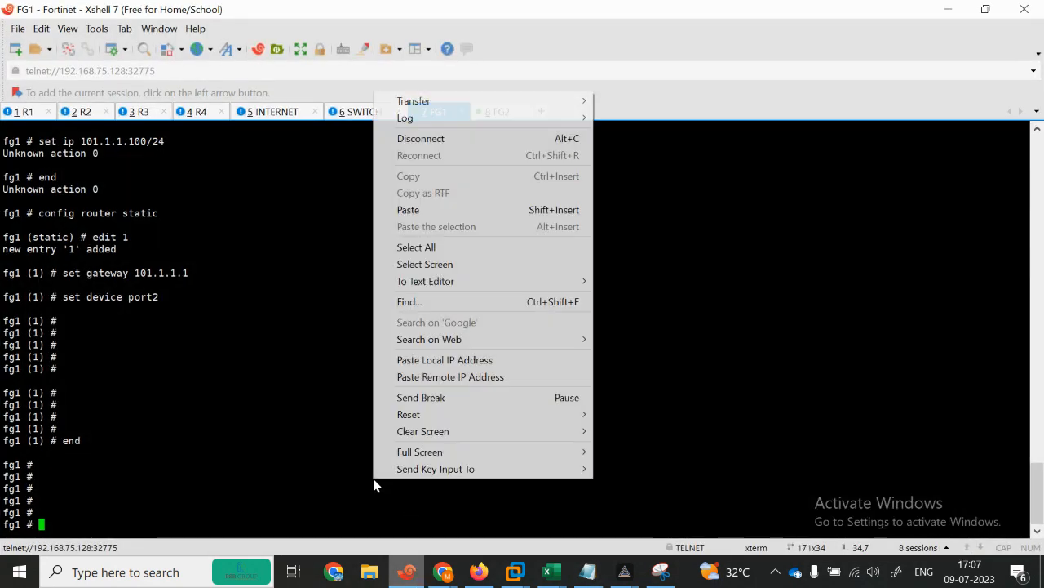
left_click(433, 209)
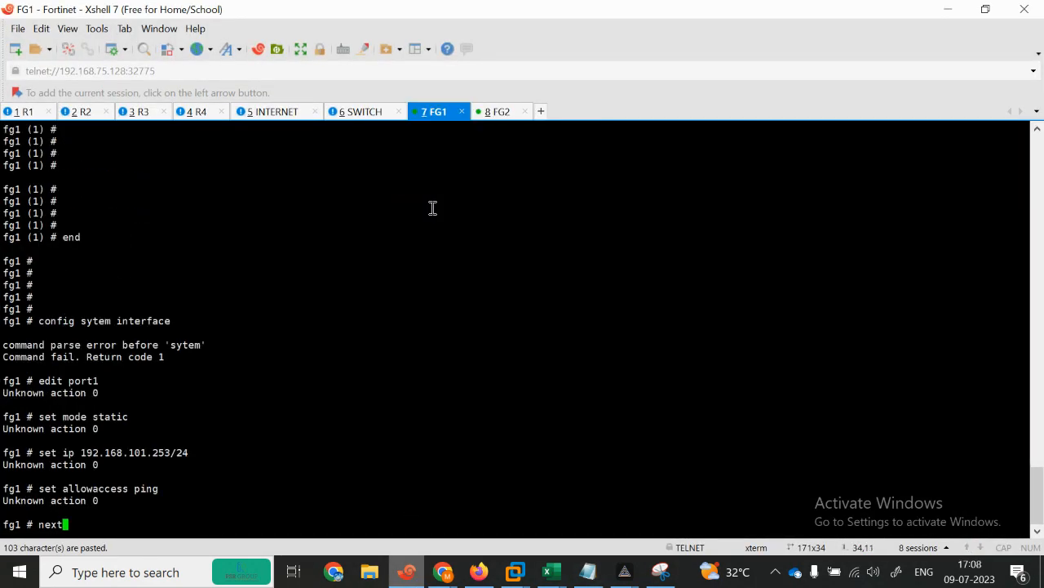
left_click(406, 572)
left_click(105, 301)
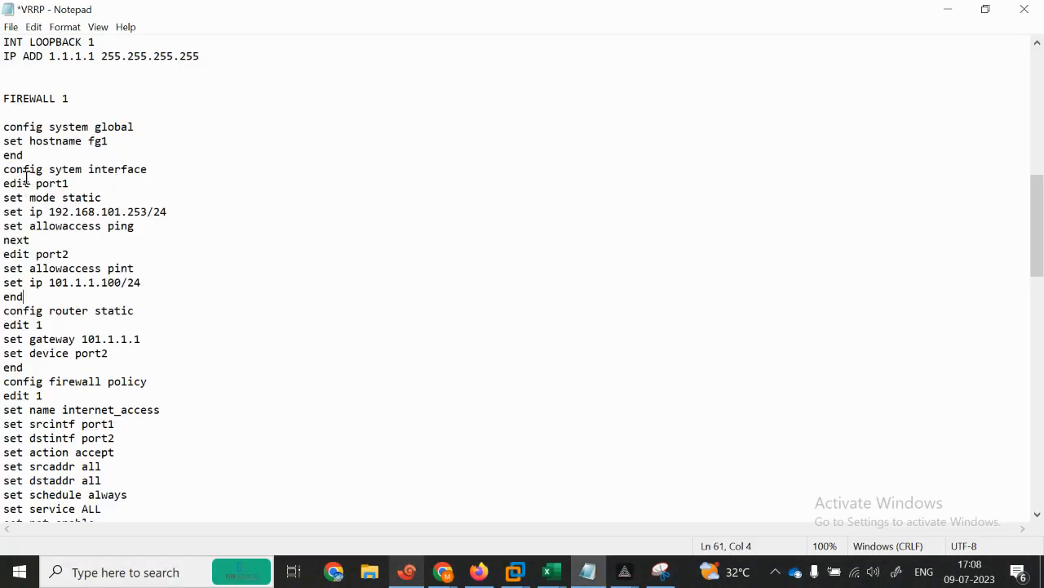
Step: Restore Notepad and the FG1 terminal from full screen and tile them side by side
left_click(985, 9)
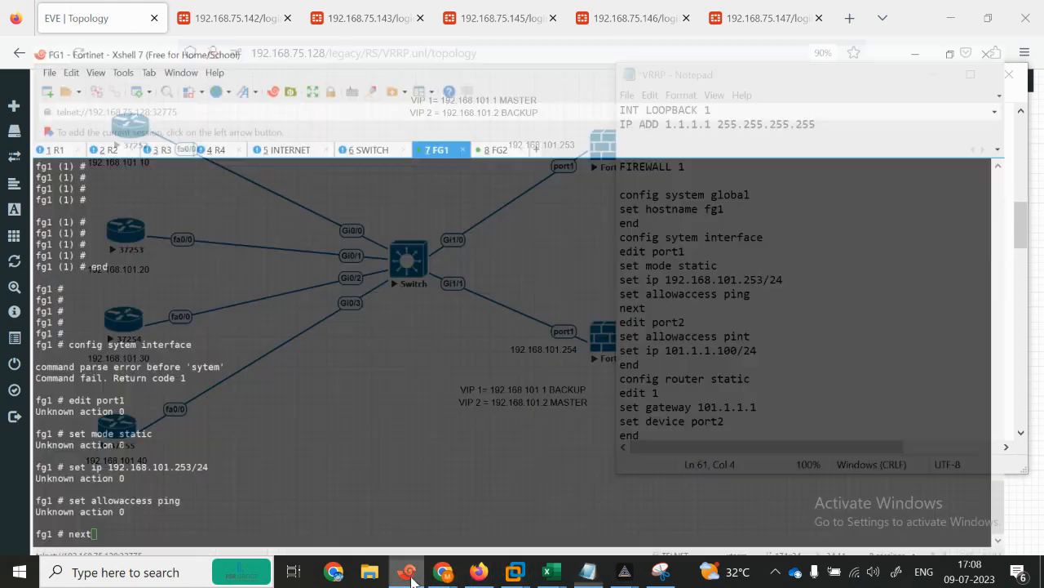
left_click(406, 571)
left_click(987, 8)
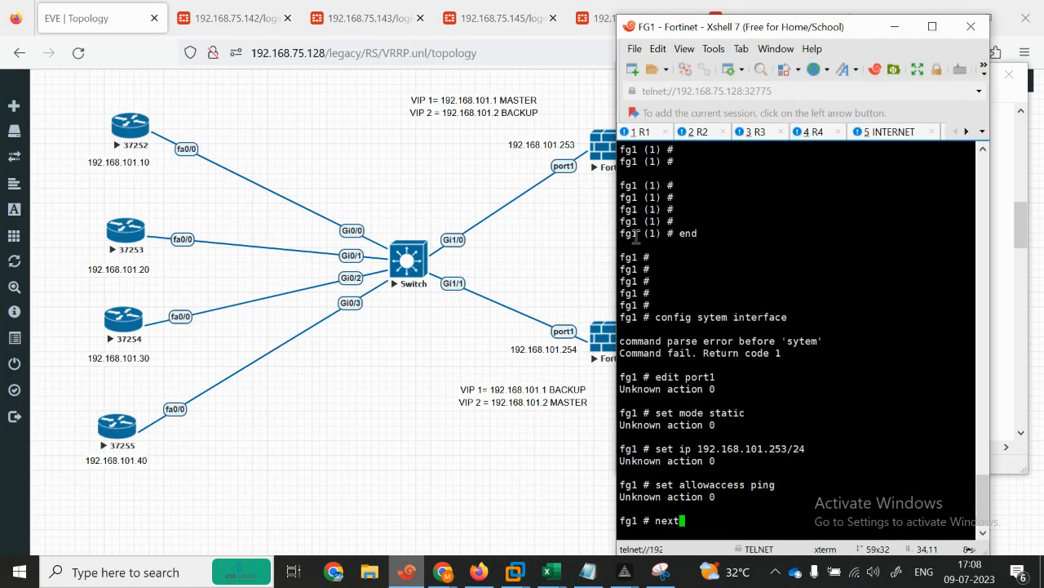
left_click(588, 571)
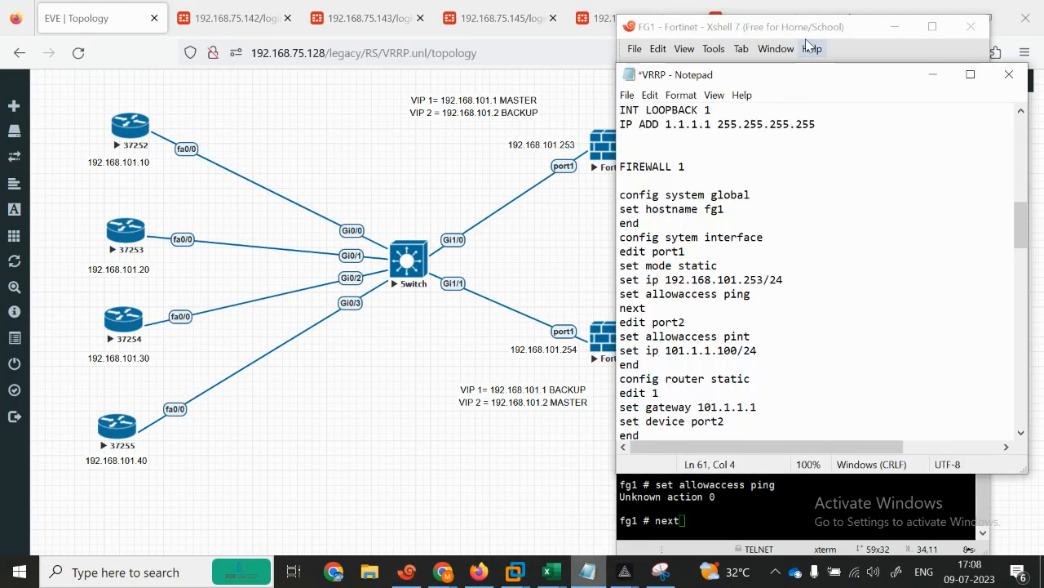
left_click_drag(771, 36, 335, 25)
Step: Under config system interface, set FG1's port1 IP to 192.168.101.100/24
key("Return")
key("Return")
key("Return")
key("Return")
key("Return")
type("config system interface")
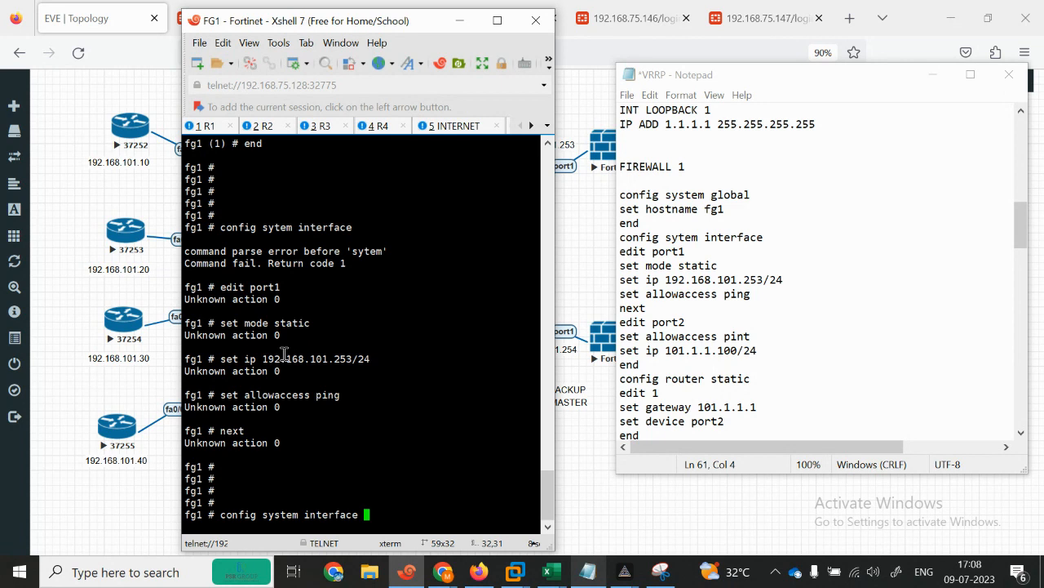
key("Return")
type("edit ")
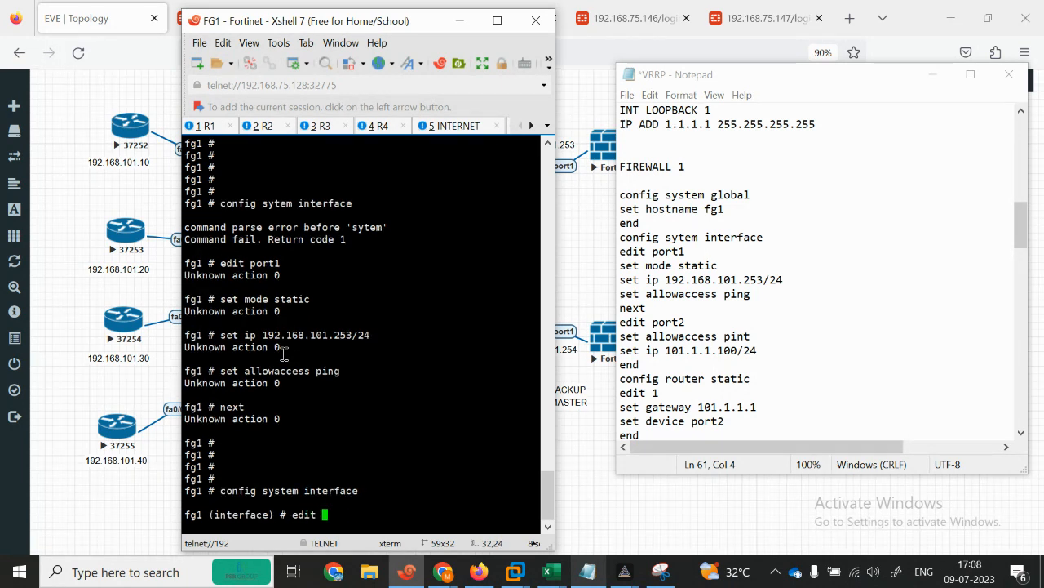
type("port1")
key("Return")
key("Return")
type("set ip 192.168.101.")
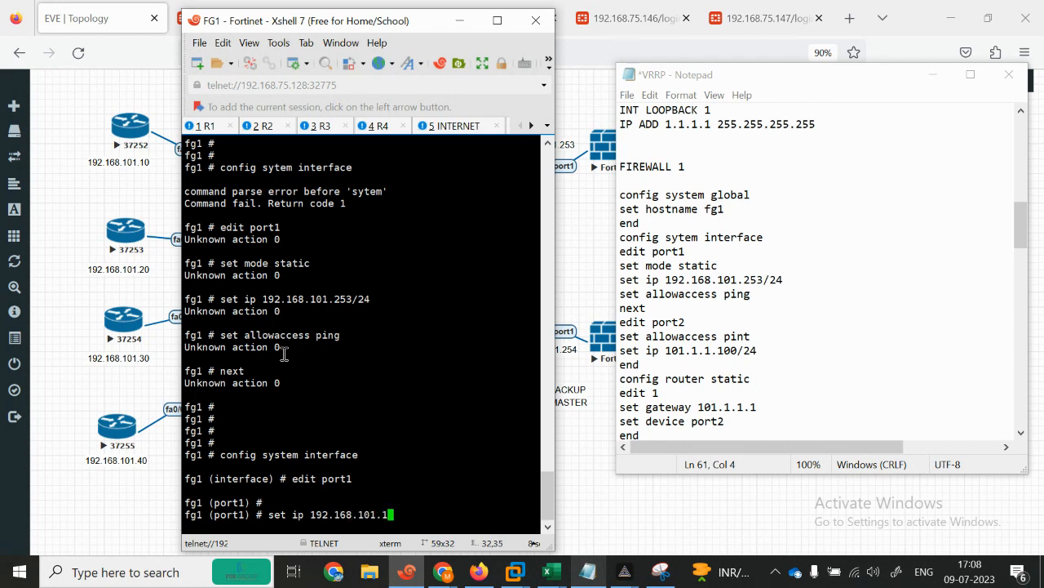
type("1")
left_click(601, 476)
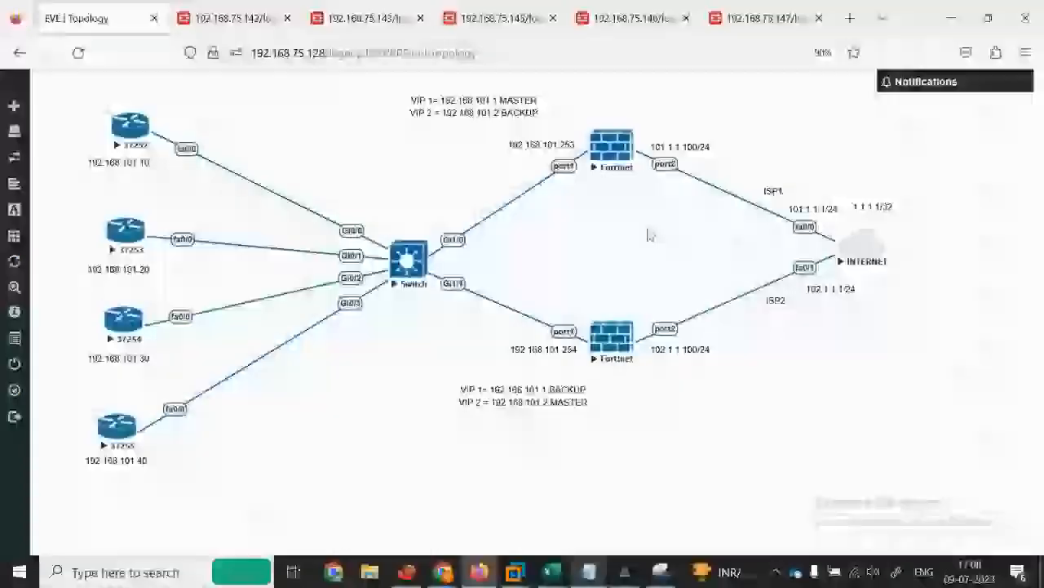
left_click(418, 576)
type("00/24")
key("Return")
key("Return")
key("Return")
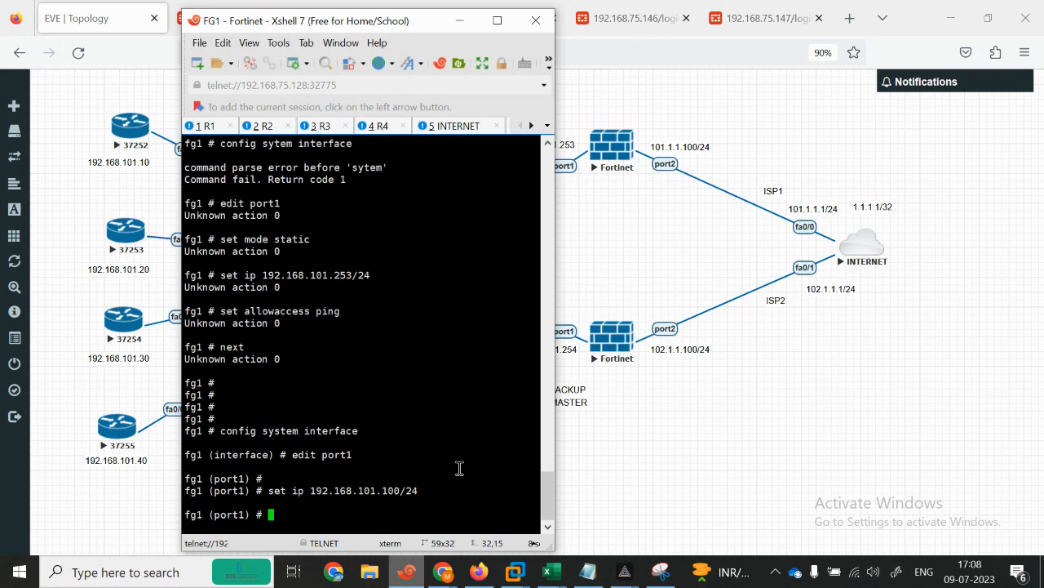
Step: Change port1's IP in the notes from 253 to 100
left_click(586, 572)
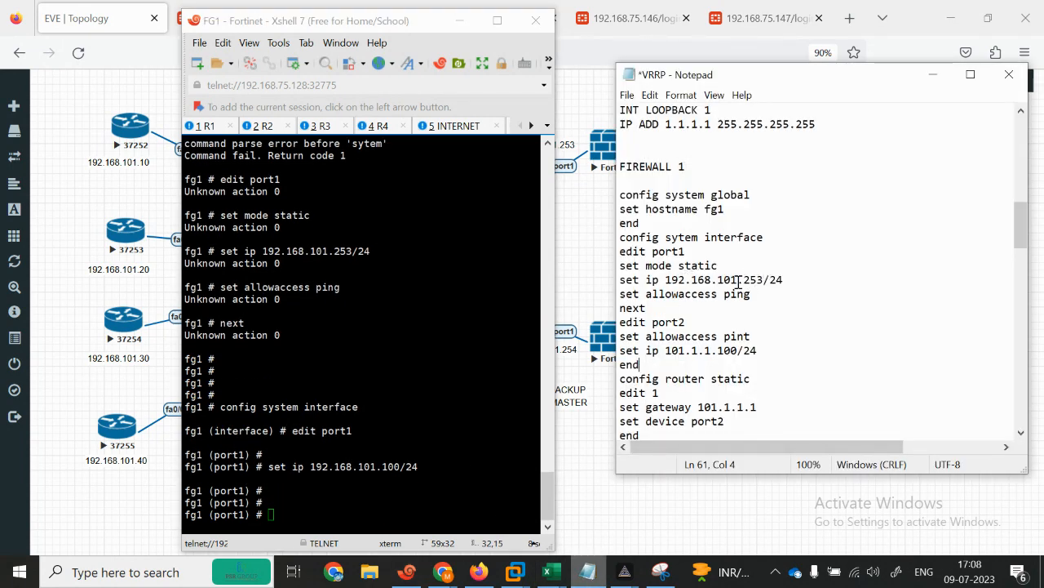
type("100")
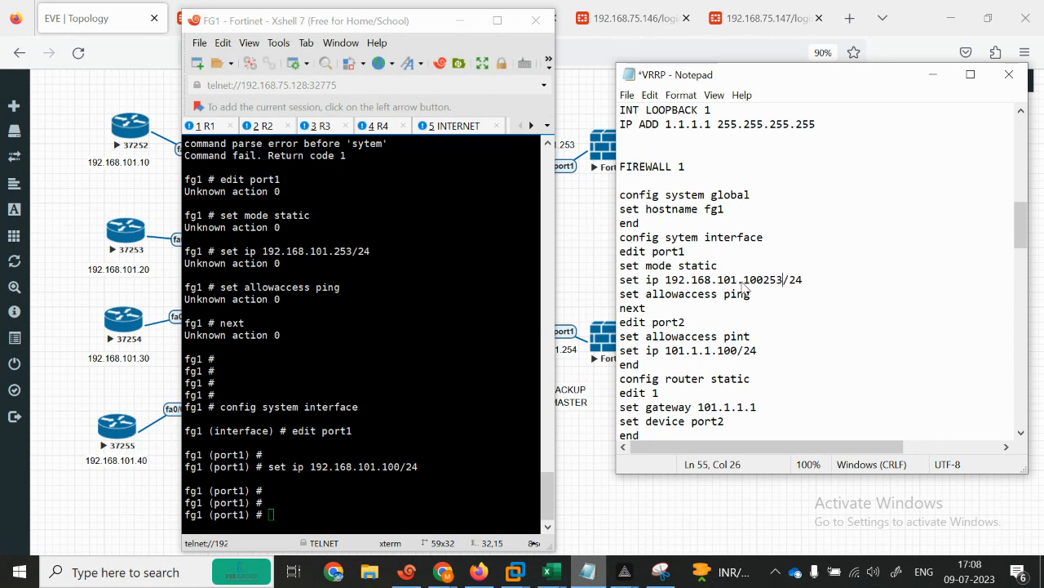
key("BackSpace")
key("BackSpace")
key("BackSpace")
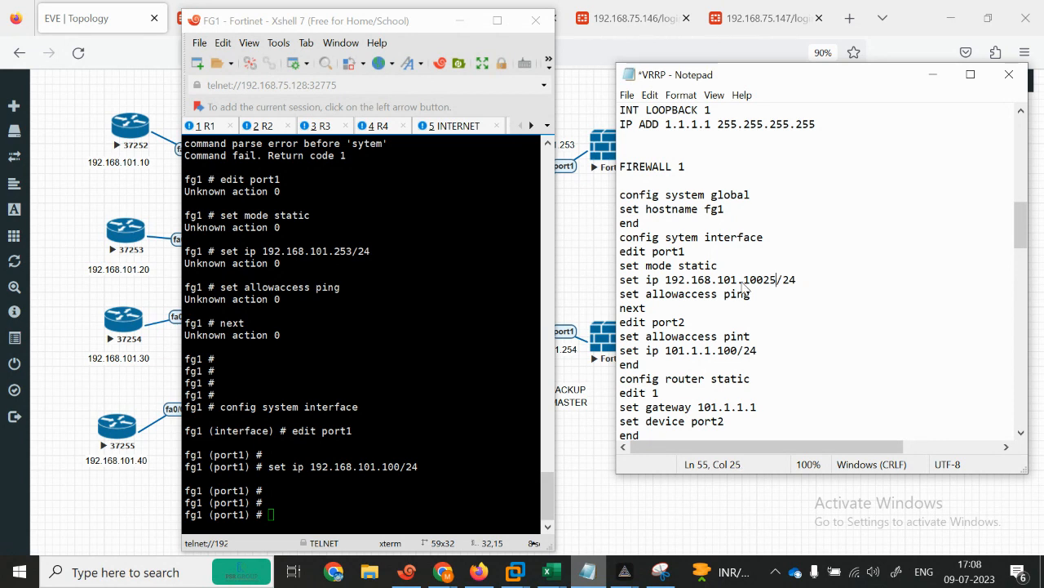
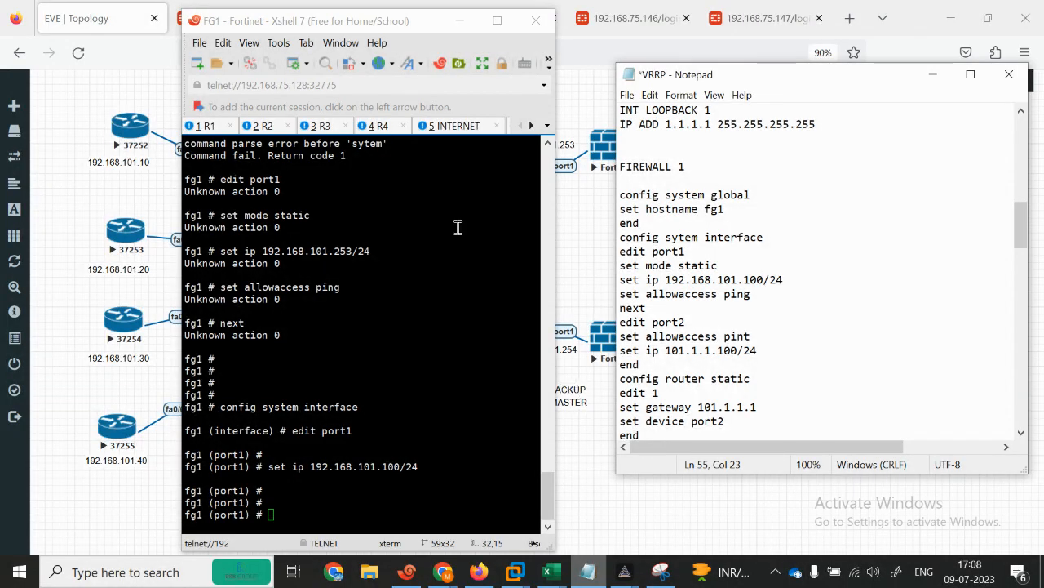
Step: Move the terminal and notes apart and change the notes' port1 IP to 192.168.101.253/24
left_click_drag(356, 22, 277, 20)
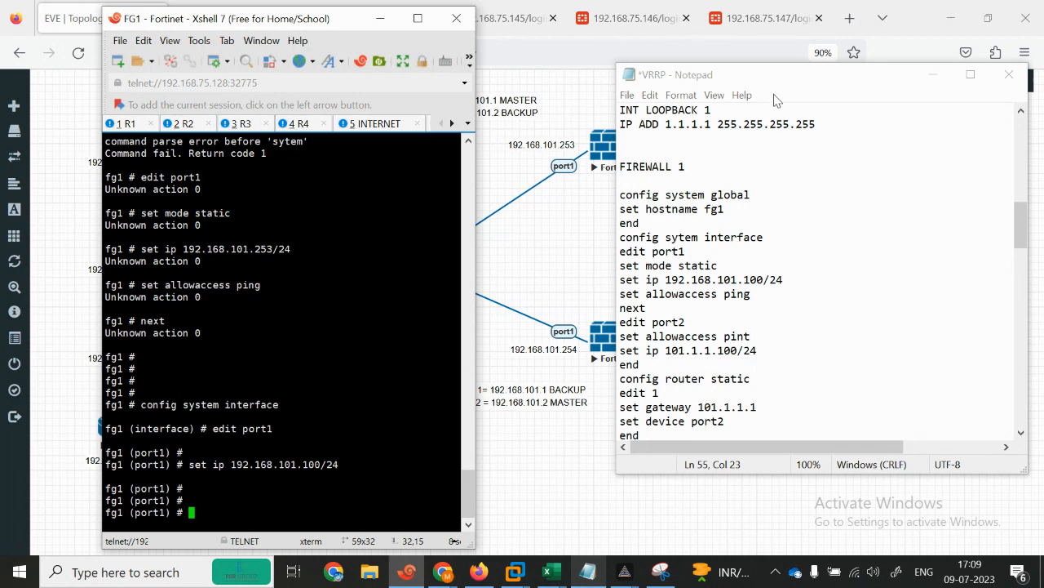
left_click_drag(821, 82, 846, 75)
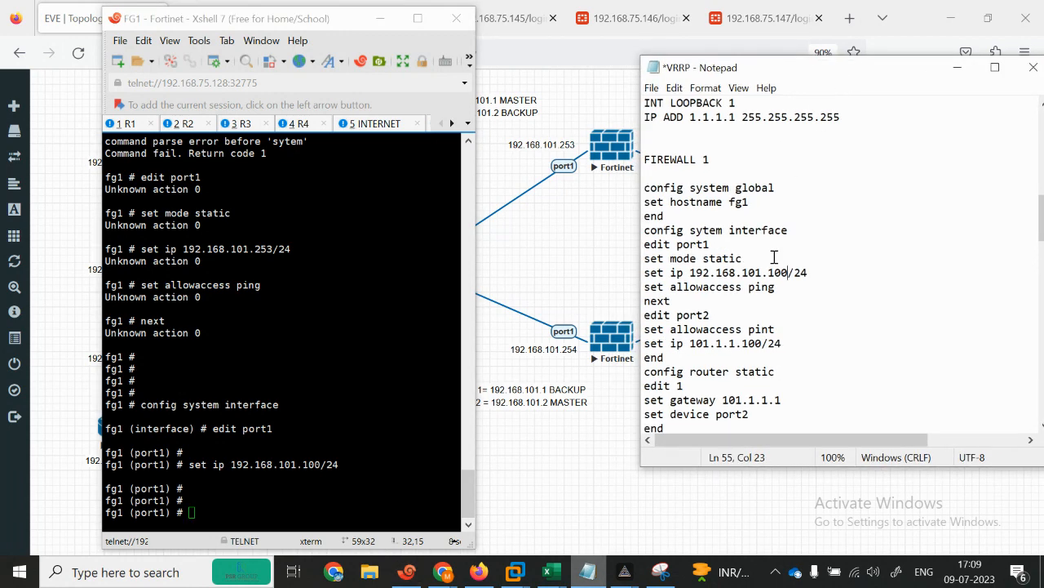
key("BackSpace")
key("BackSpace")
key("BackSpace")
type("253")
Step: Leave the current port1 edit on FG1 and re-enter config system interface
left_click(326, 465)
key("Return")
key("Return")
key("Return")
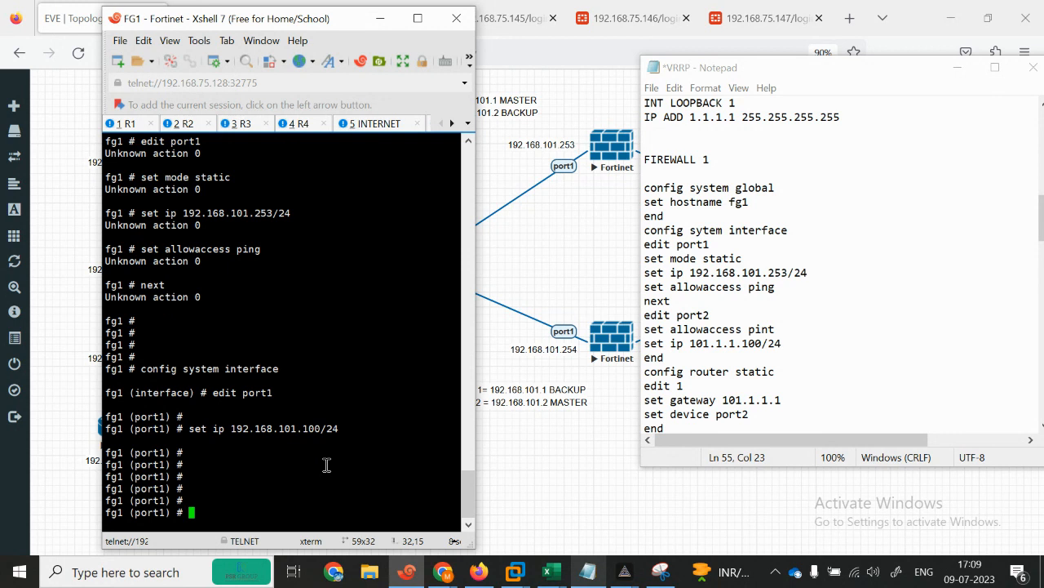
type("end")
key("Return")
key("Return")
type("config system interface")
key("Return")
Step: Give port1 static IP 192.168.101.253/24 with https, http and ping access
type("edit o")
type("ort1")
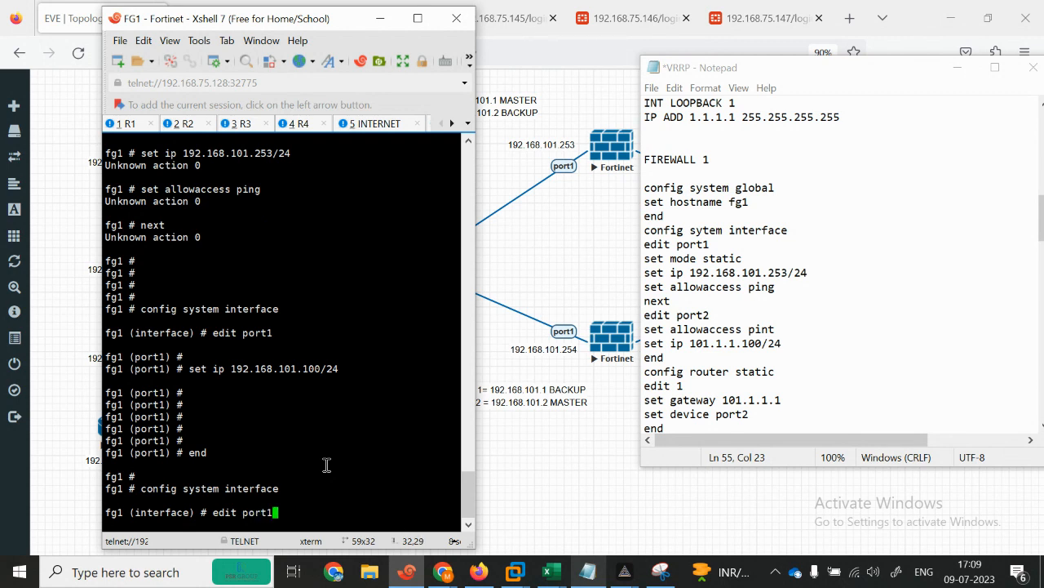
key("Return")
key("Return")
type("set")
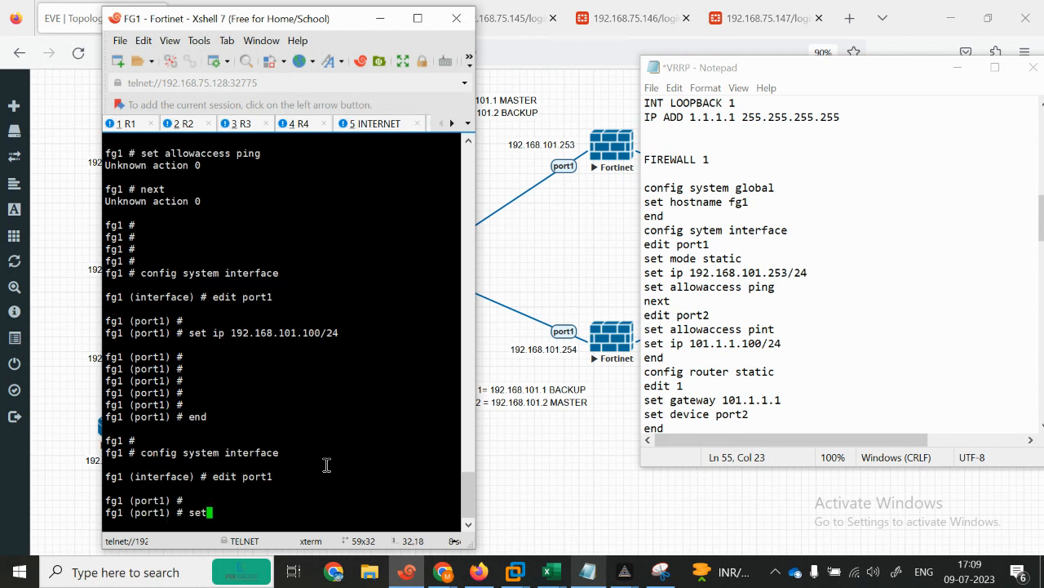
type(" ip 192.168.101.253")
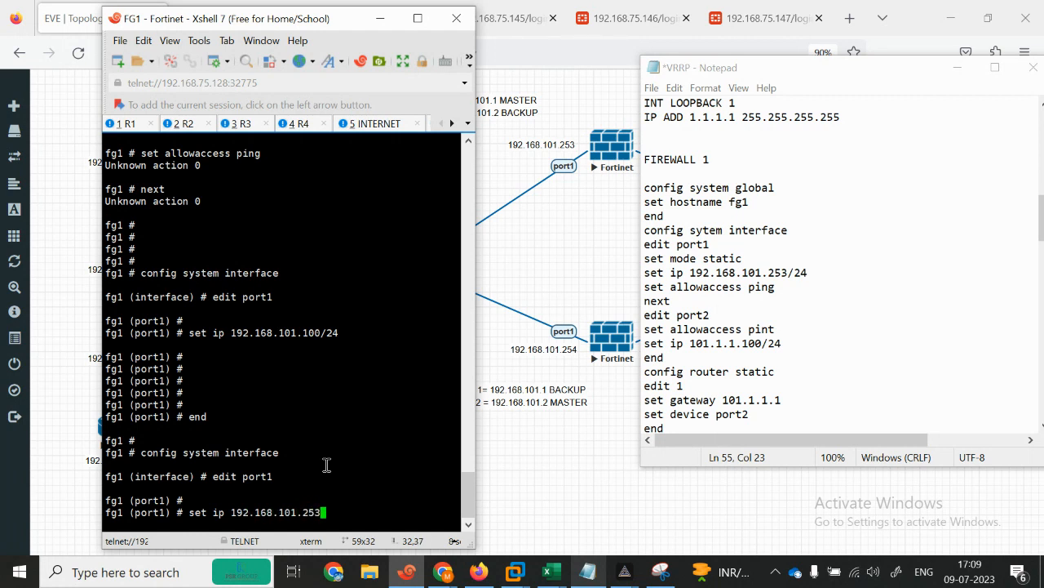
type("/24")
key("Return")
key("Return")
key("Return")
key("Return")
key("Return")
key("Return")
key("Return")
type("set")
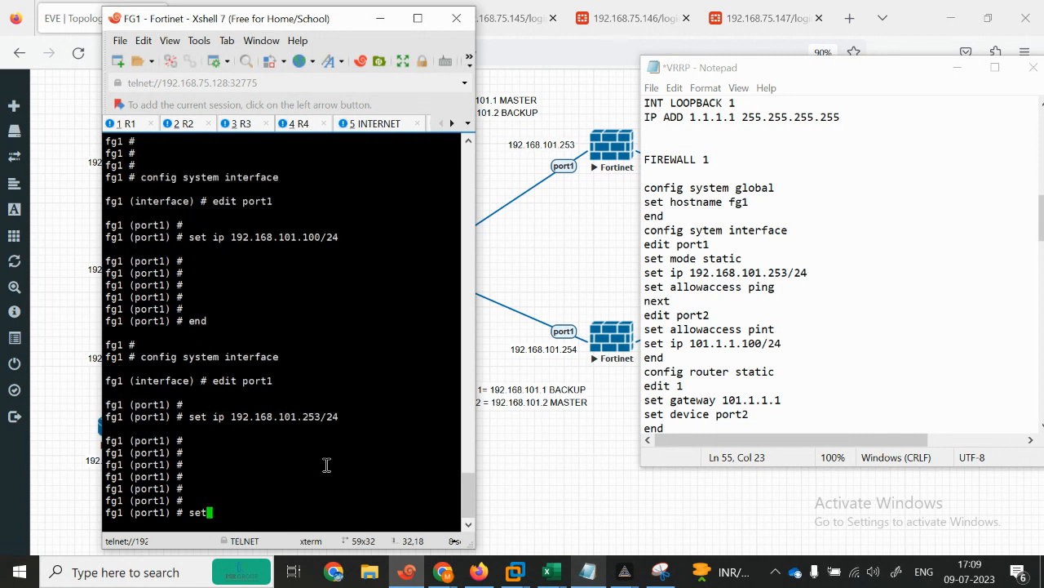
type(" allowaccess https http ping")
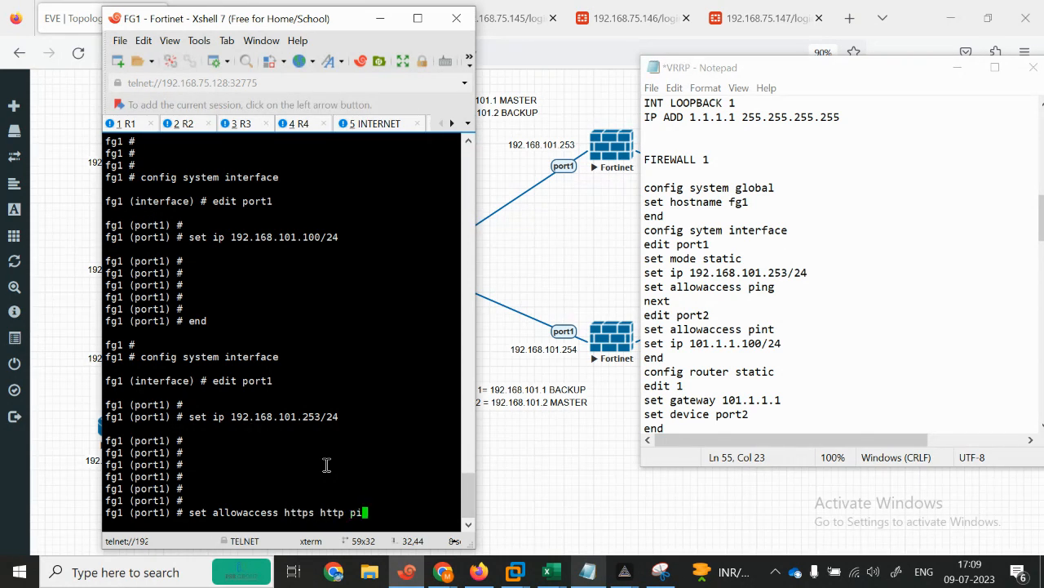
key("Return")
type("set mode static")
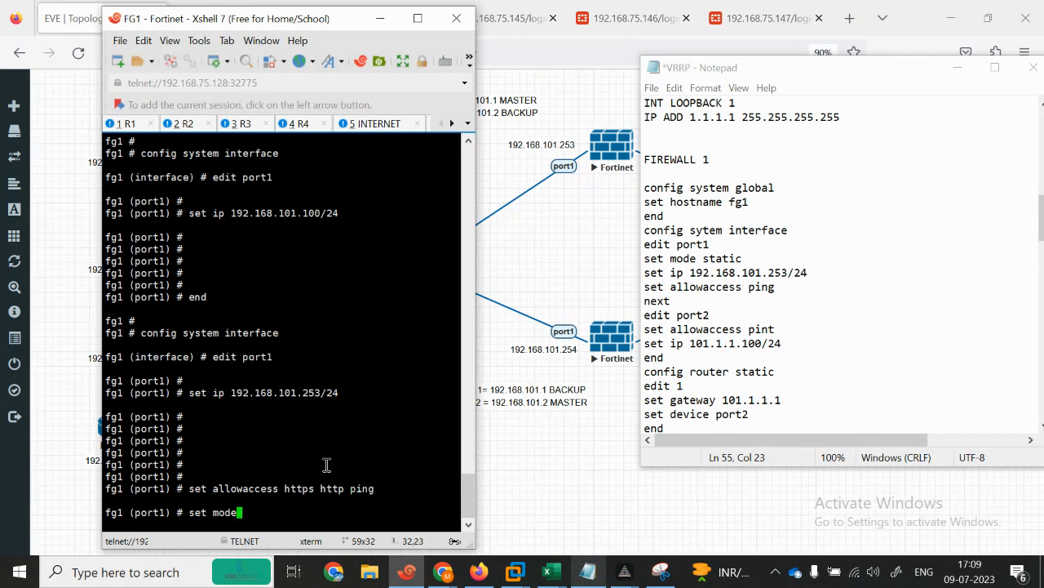
key("Return")
type("next")
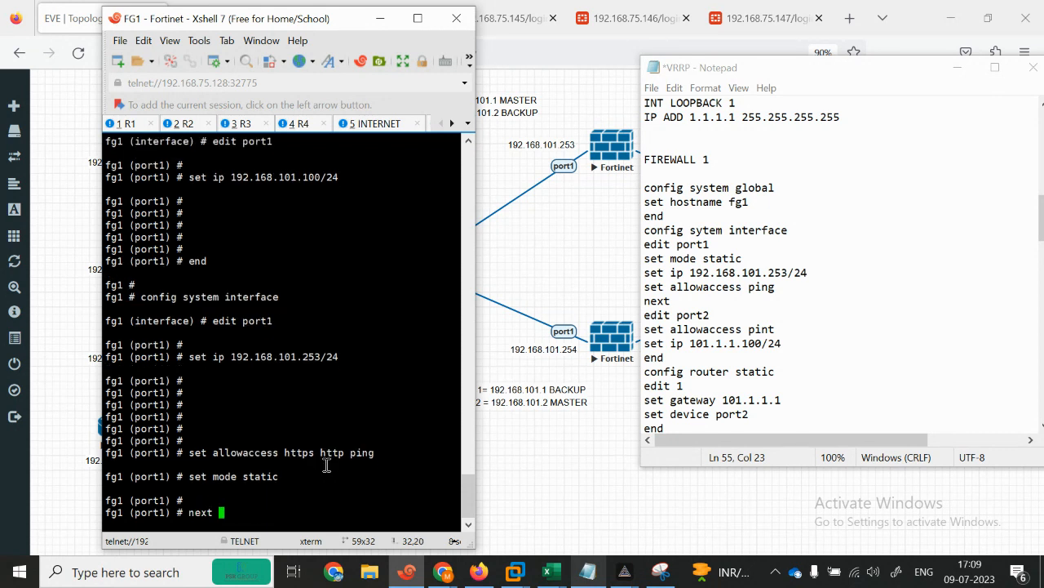
key("Return")
Step: Set port2 to static mode with ping access and IP 101.1.1.100/24
type("edit port1")
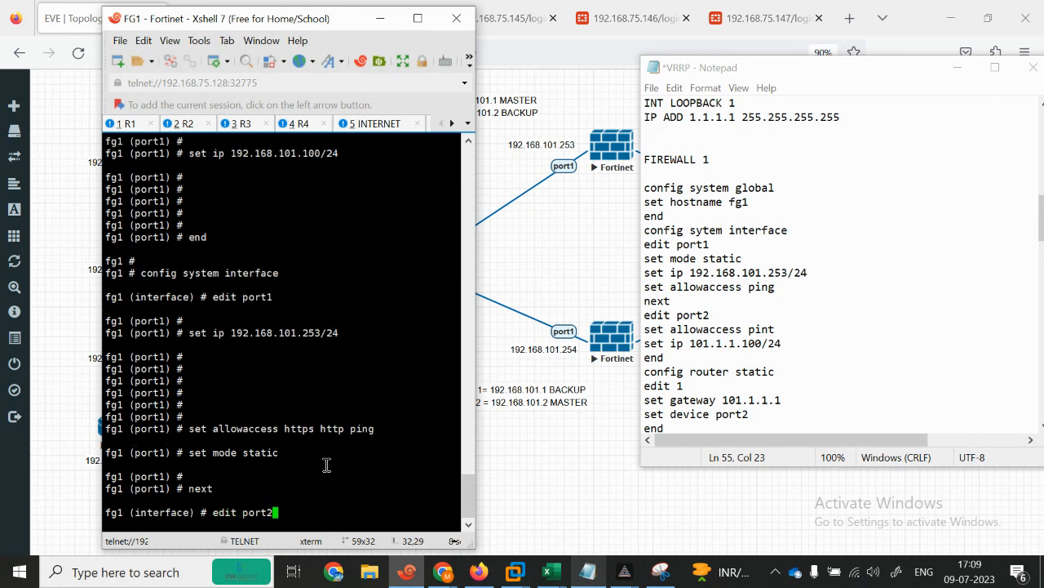
key("Return")
key("Return")
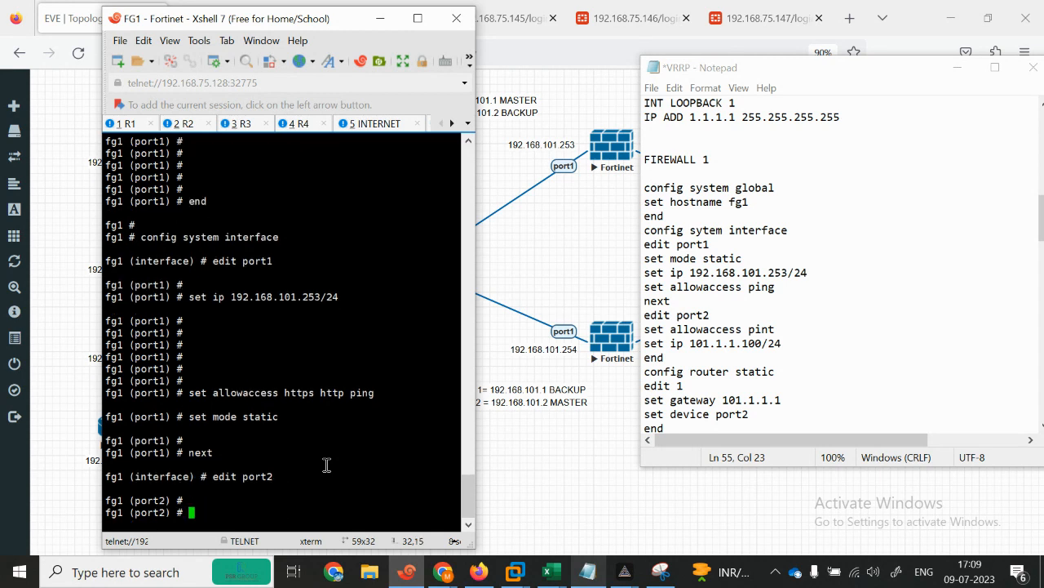
type("set mode static")
key("Return")
key("Return")
type("set")
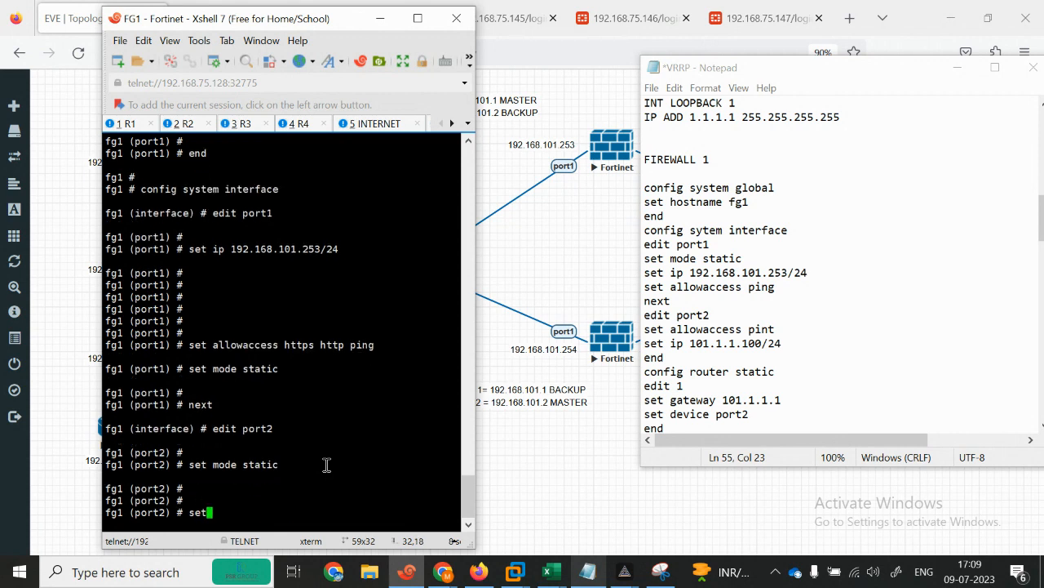
type(" allowaccess ")
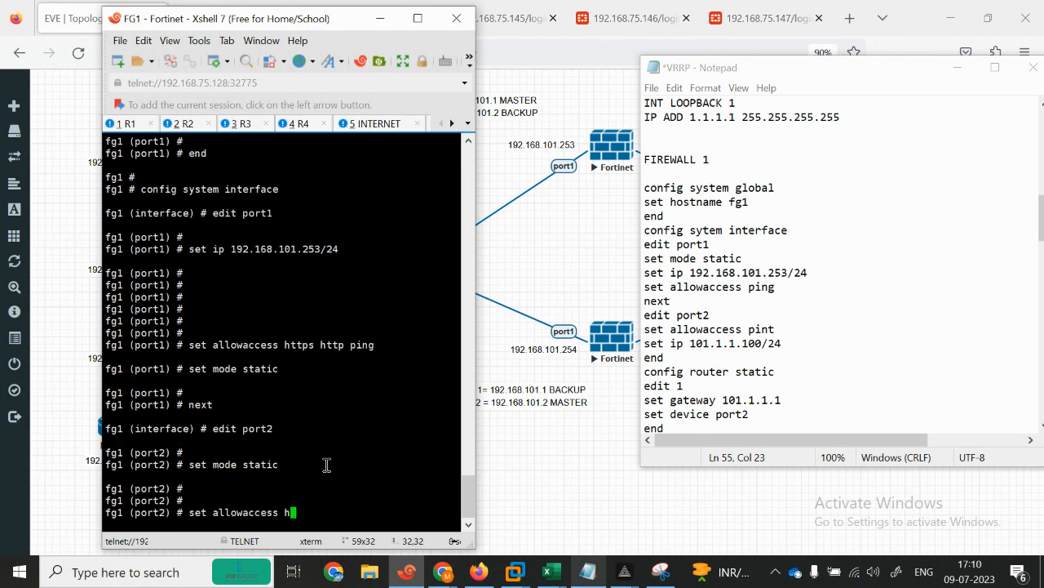
type("ping")
key("Return")
key("Return")
type("set ip 101.1.1.100/24")
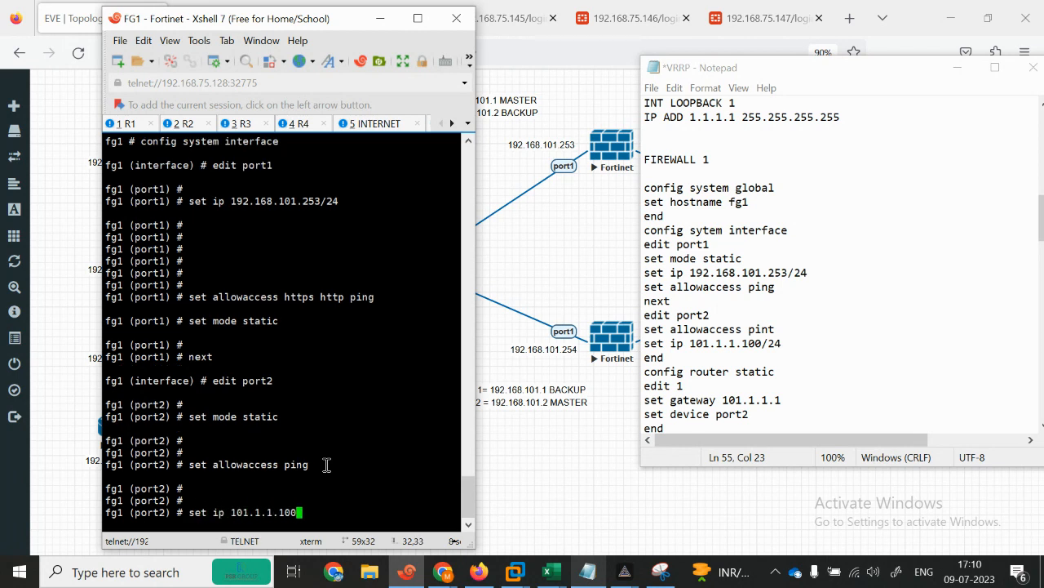
key("Return")
key("Return")
key("Return")
key("Return")
key("Return")
key("Return")
key("Return")
Step: Clear the mistyped commands and end the interface configuration
type("edp")
key("BackSpace")
key("BackSpace")
key("BackSpace")
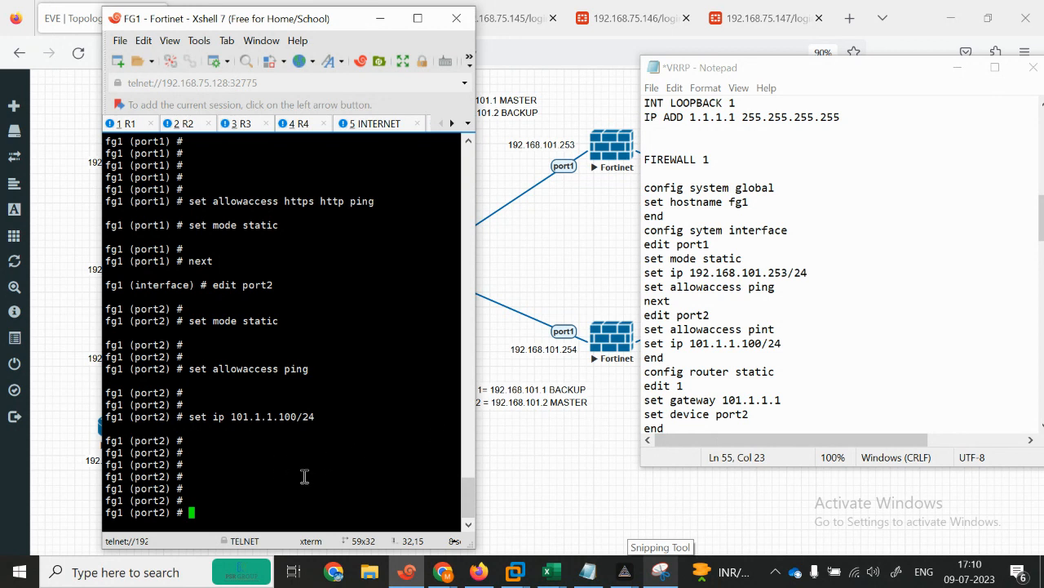
key("Return")
key("Return")
key("Return")
type("con")
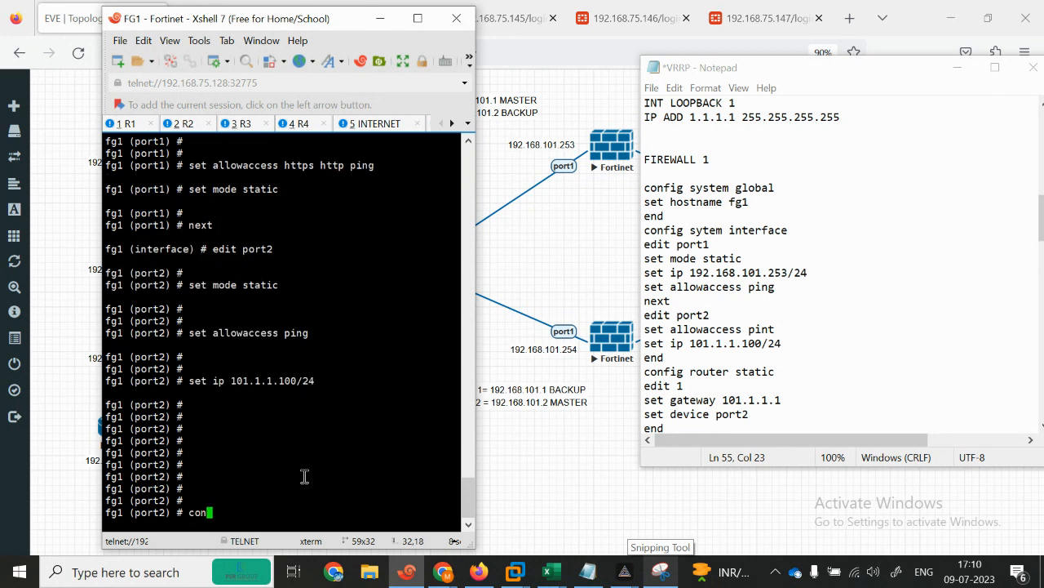
type("fig rout")
key("BackSpace")
key("BackSpace")
key("BackSpace")
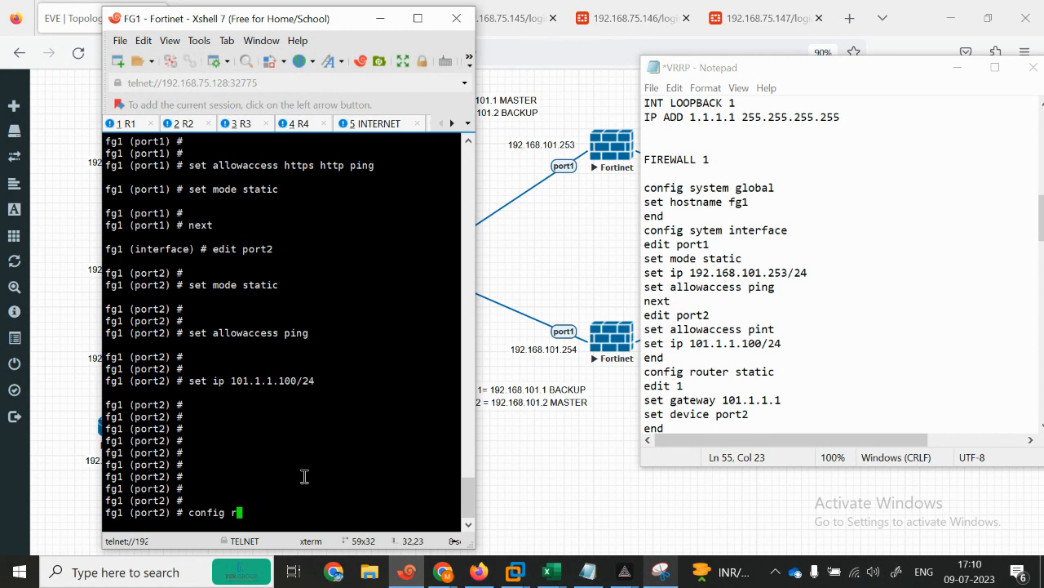
type("ou")
key("BackSpace")
key("BackSpace")
key("BackSpace")
key("BackSpace")
key("BackSpace")
key("BackSpace")
key("BackSpace")
key("BackSpace")
key("BackSpace")
key("BackSpace")
type("end")
key("Return")
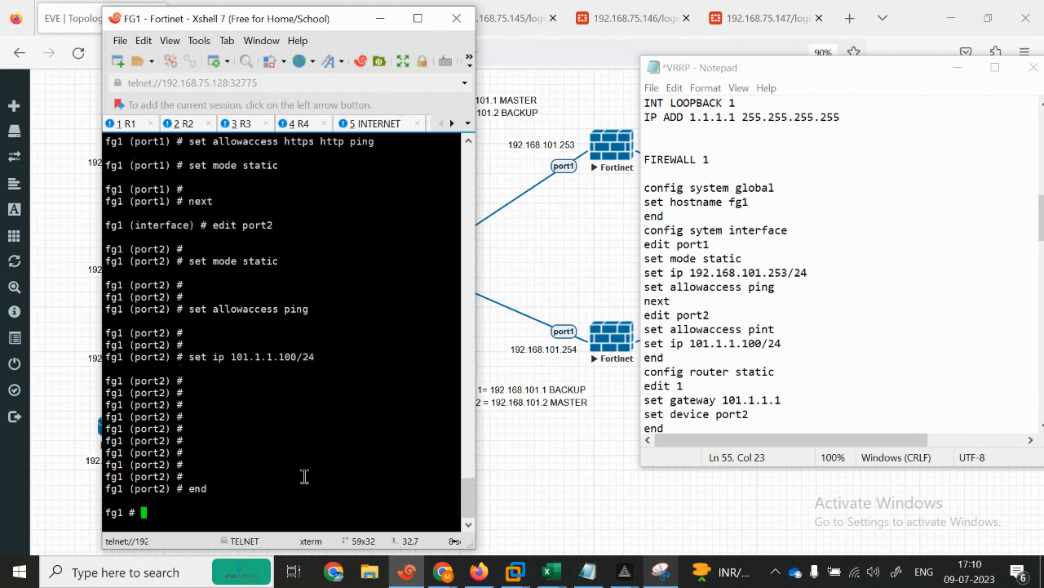
Step: Create FG1 static route 1 with gateway 101.1.1.1 on device port2 and save it
key("Return")
type("config router static")
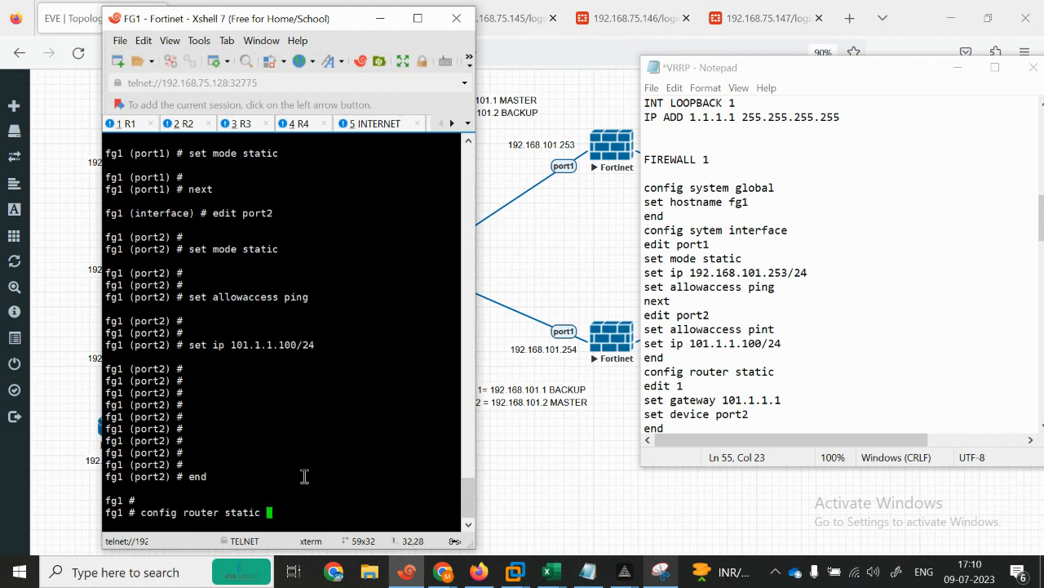
key("Return")
key("Return")
key("Return")
key("Return")
key("Return")
key("Return")
key("Return")
key("Return")
key("Return")
key("Return")
key("Return")
key("Return")
key("Return")
key("Return")
key("Return")
key("Return")
key("Return")
key("Return")
type("edit 1")
key("Return")
key("Return")
key("Return")
key("Return")
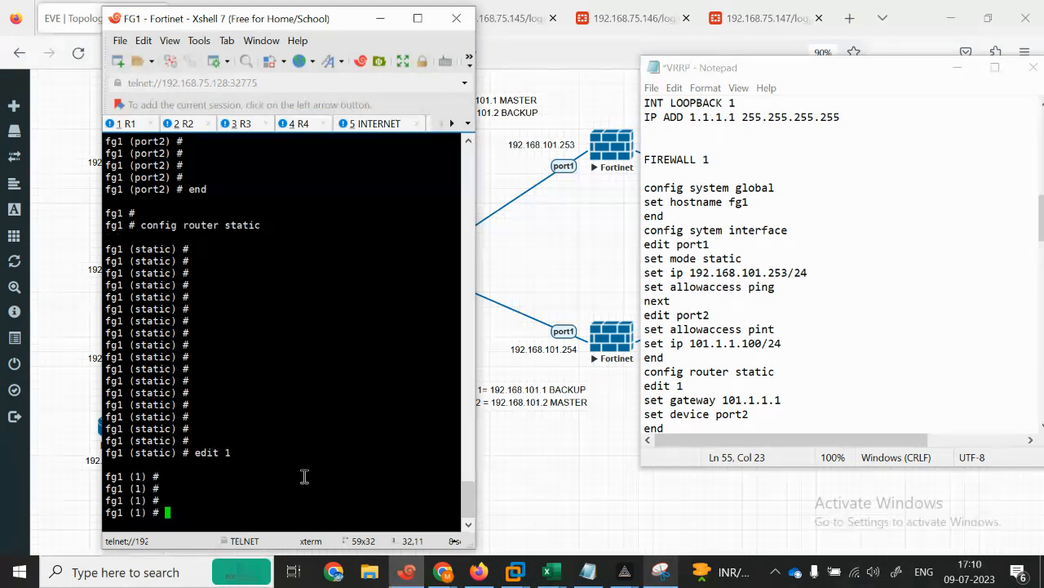
type("set gateway 101")
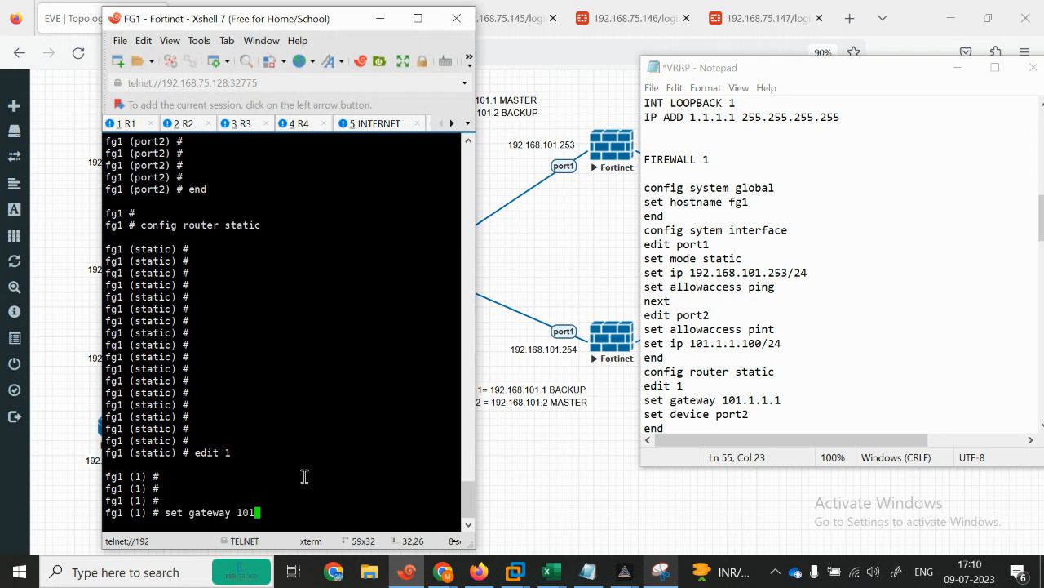
type(".1.1.1")
key("Return")
key("Return")
type("set de")
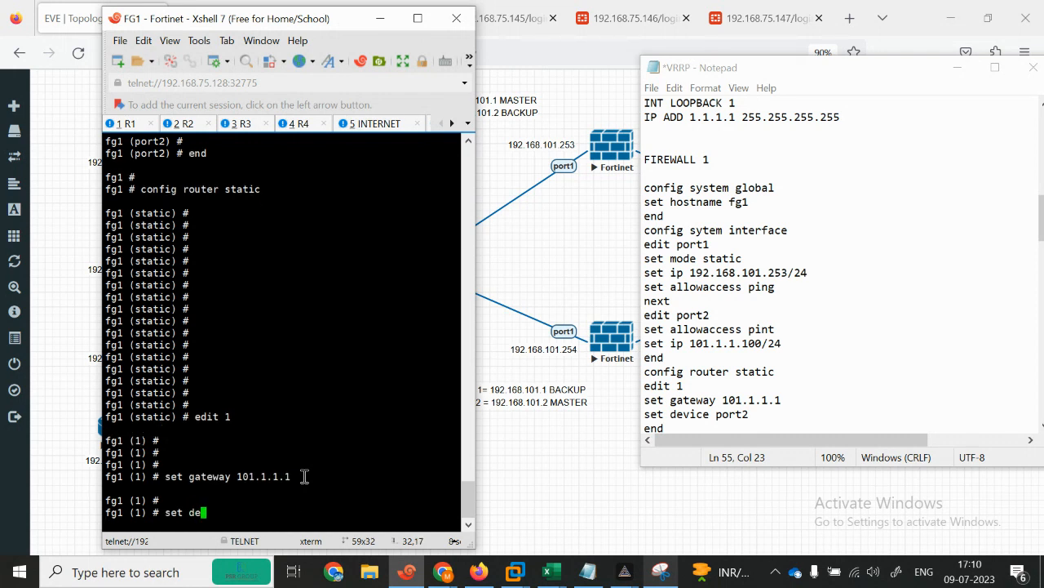
type("vice port1")
key("Return")
key("Return")
key("Return")
type("end")
key("Return")
key("Return")
key("Return")
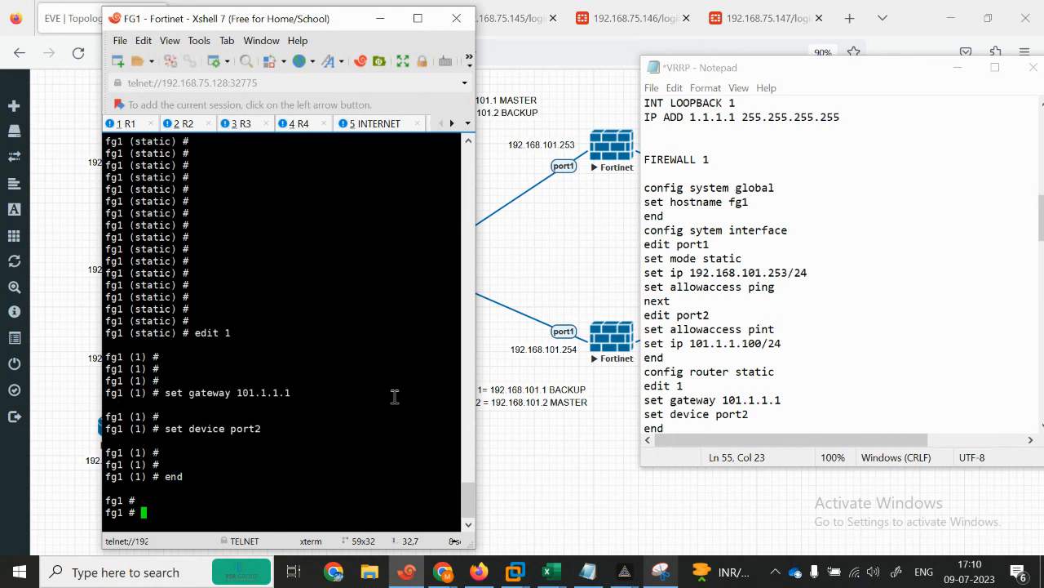
left_click(994, 67)
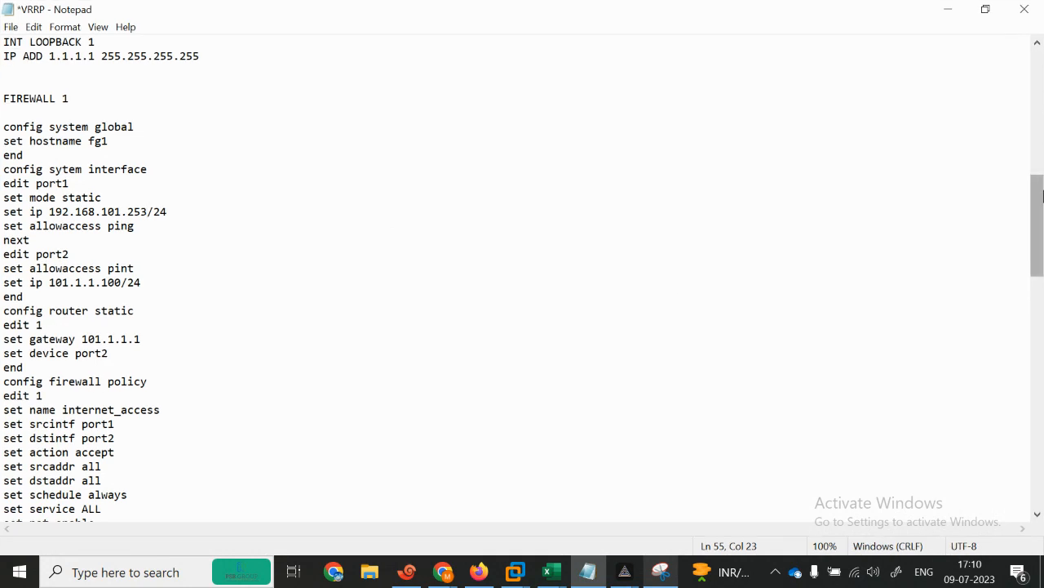
Step: Copy the internet_access firewall policy commands from the notes and paste them into fg1's console
left_click_drag(1042, 189, 1042, 217)
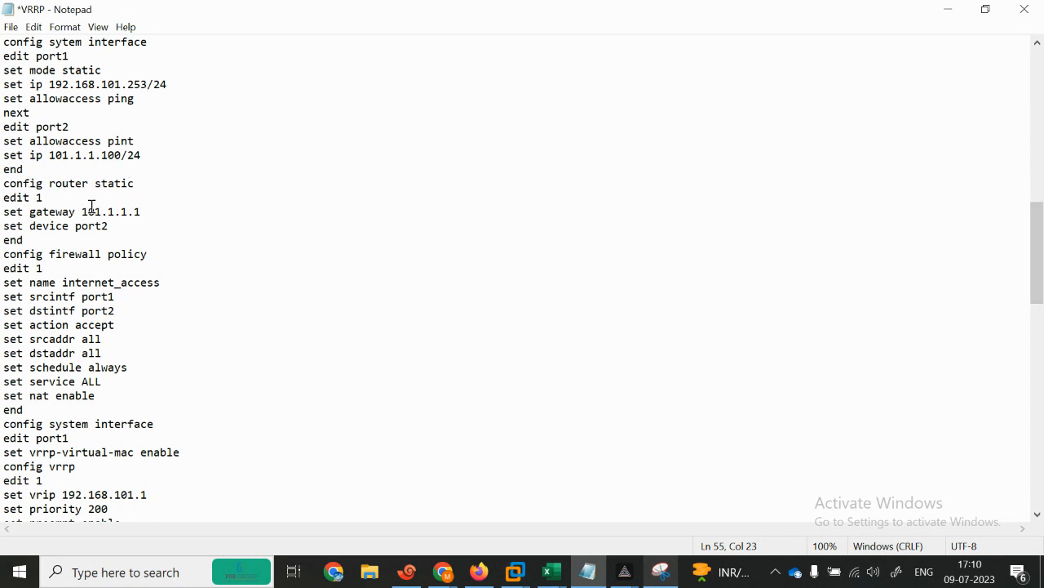
left_click(38, 238)
key("Return")
key("Return")
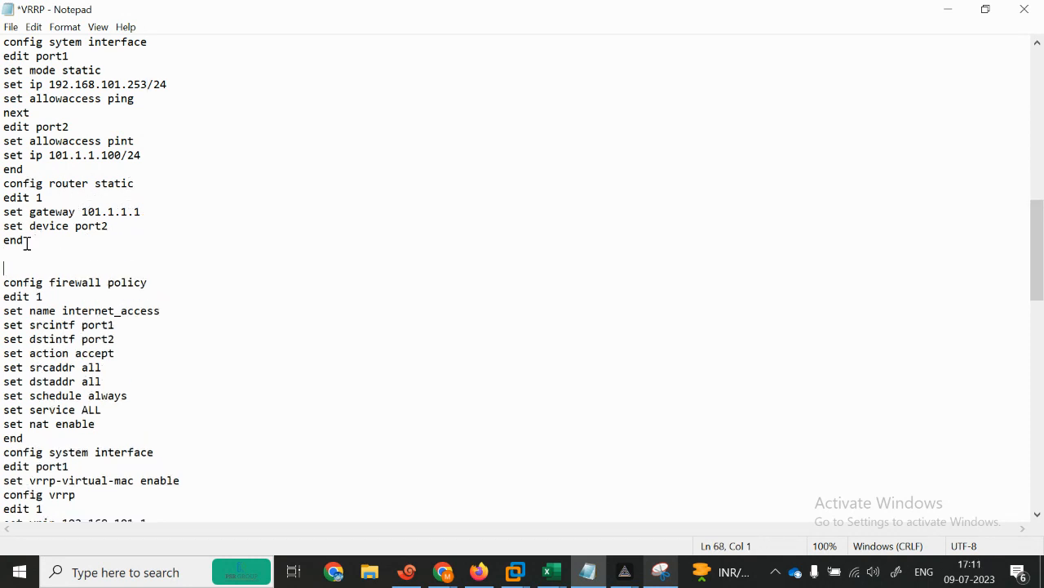
left_click_drag(2, 285, 164, 435)
key("ctrl+c")
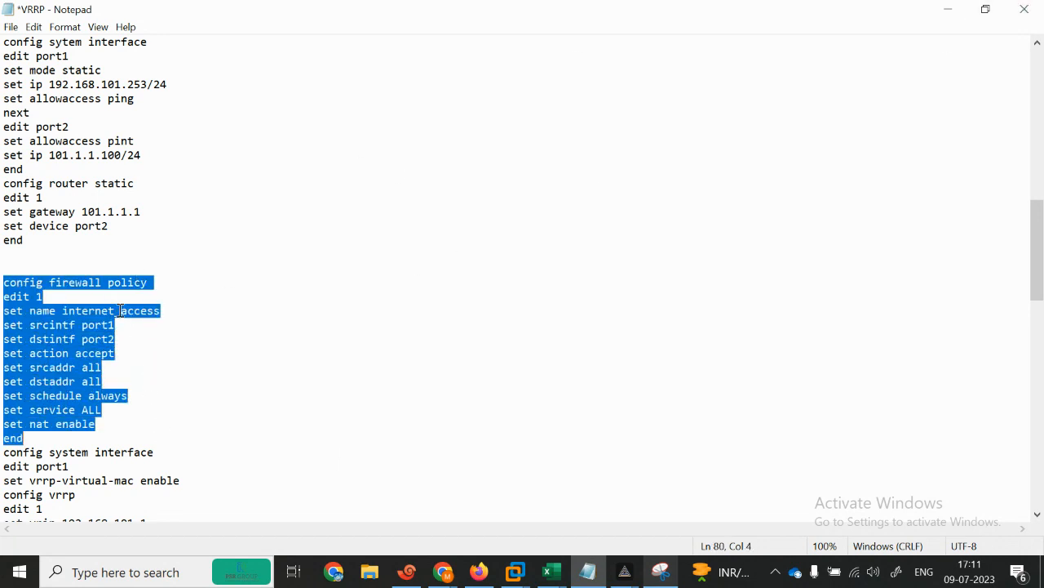
left_click(949, 10)
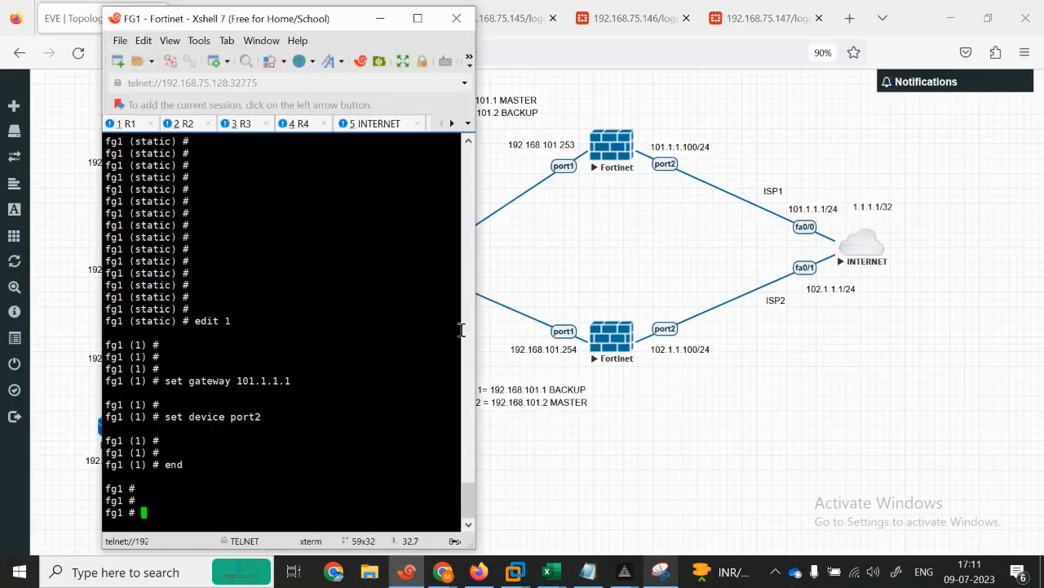
right_click(288, 466)
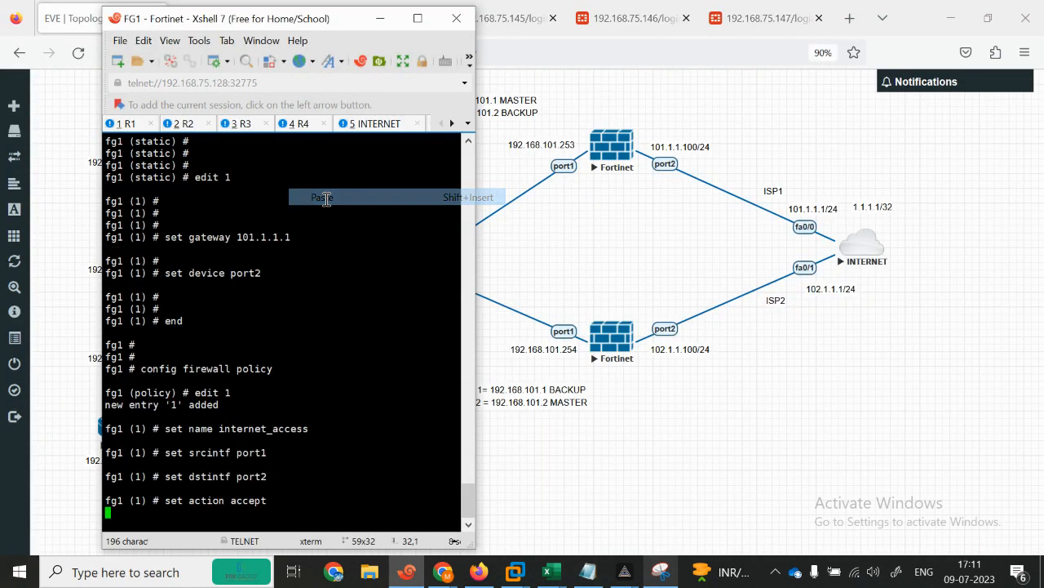
left_click(322, 196)
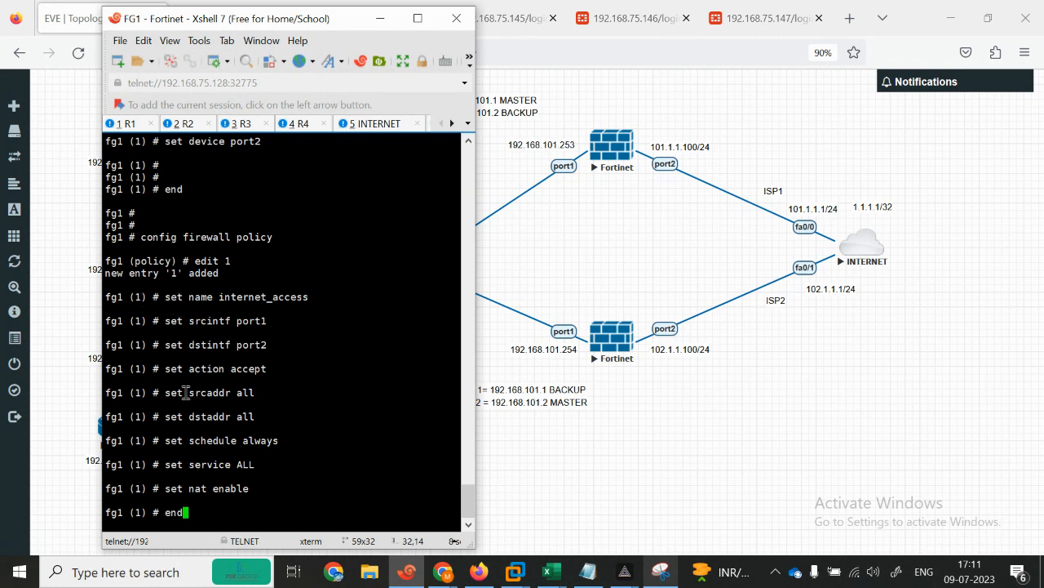
key("Return")
key("Return")
key("Return")
key("Return")
key("Return")
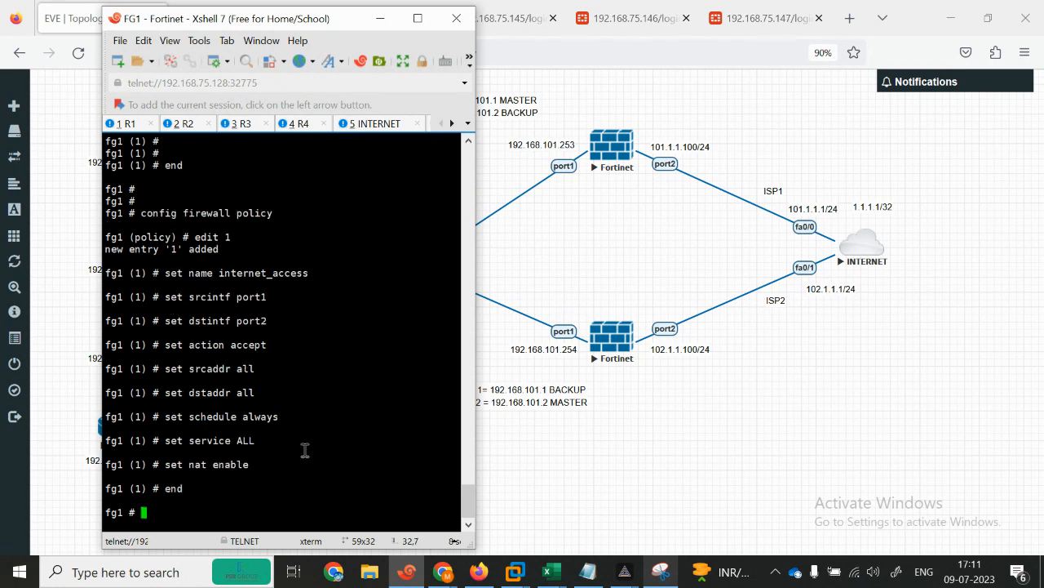
left_click(589, 571)
left_click(62, 310)
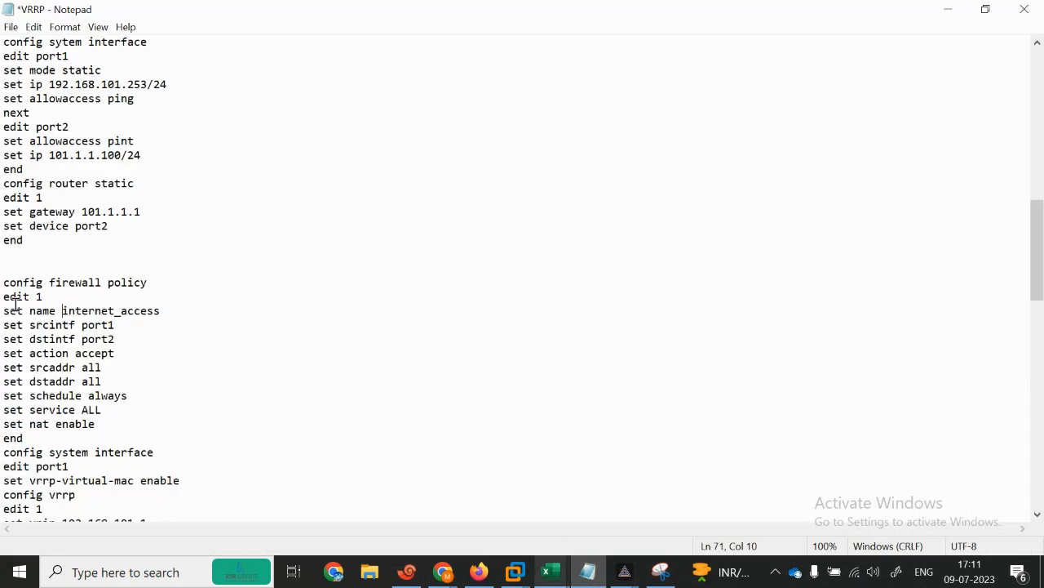
Step: Walk through the firewall policy lines: edit 1, port1 to port2, all addresses, schedule, NAT
left_click_drag(2, 297, 164, 314)
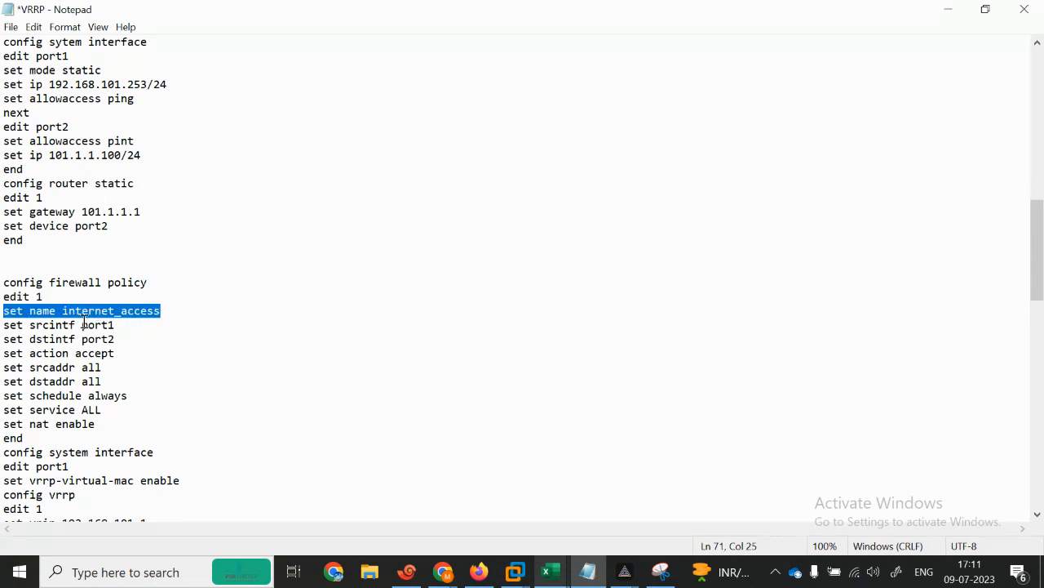
left_click_drag(9, 325, 117, 325)
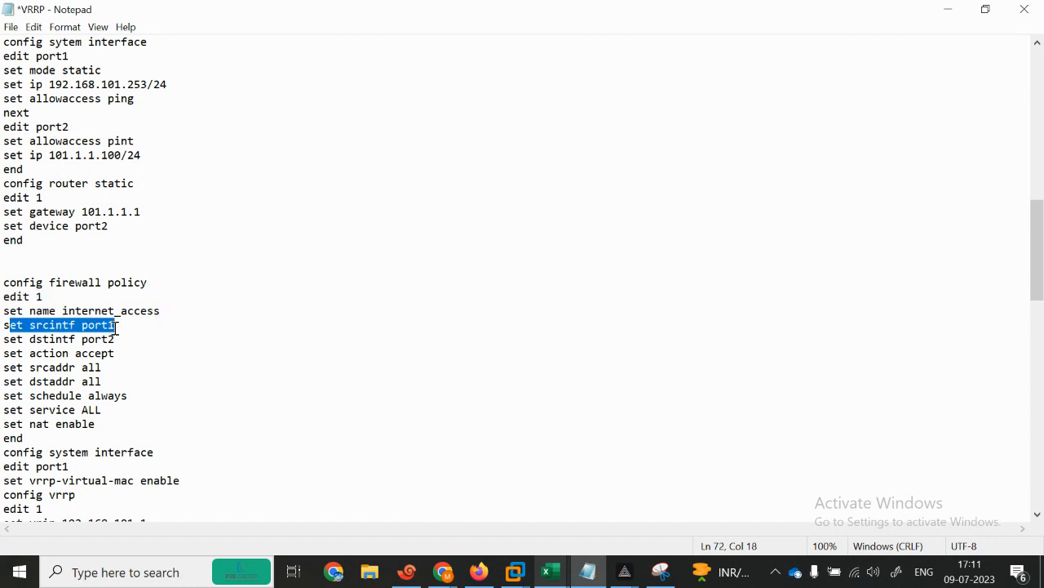
left_click_drag(5, 349, 108, 344)
left_click(3, 364)
left_click_drag(3, 363, 91, 360)
left_click_drag(4, 369, 106, 368)
left_click_drag(3, 382, 110, 400)
left_click_drag(10, 425, 96, 425)
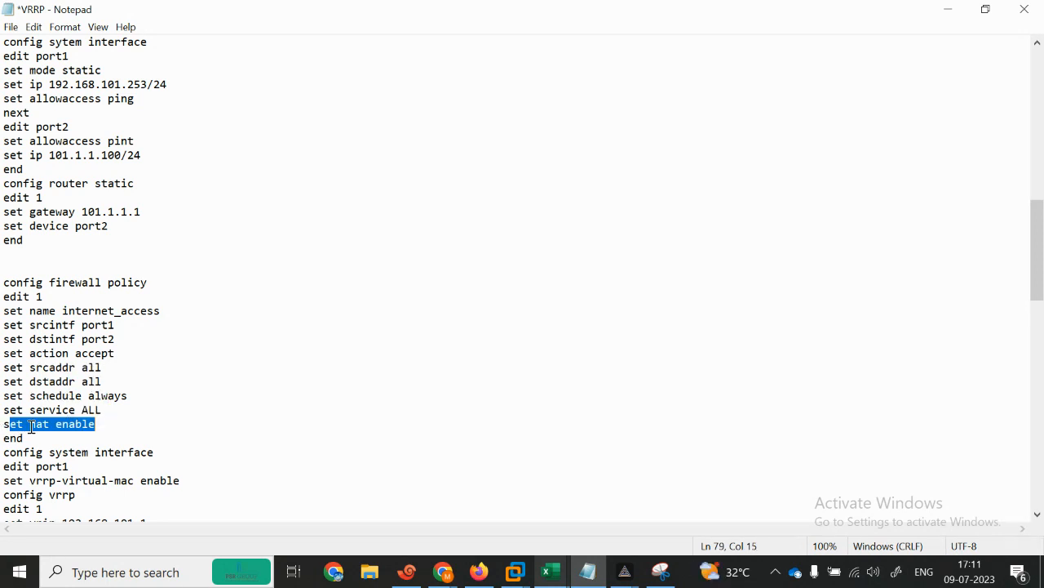
left_click(16, 424)
left_click_drag(3, 439, 40, 436)
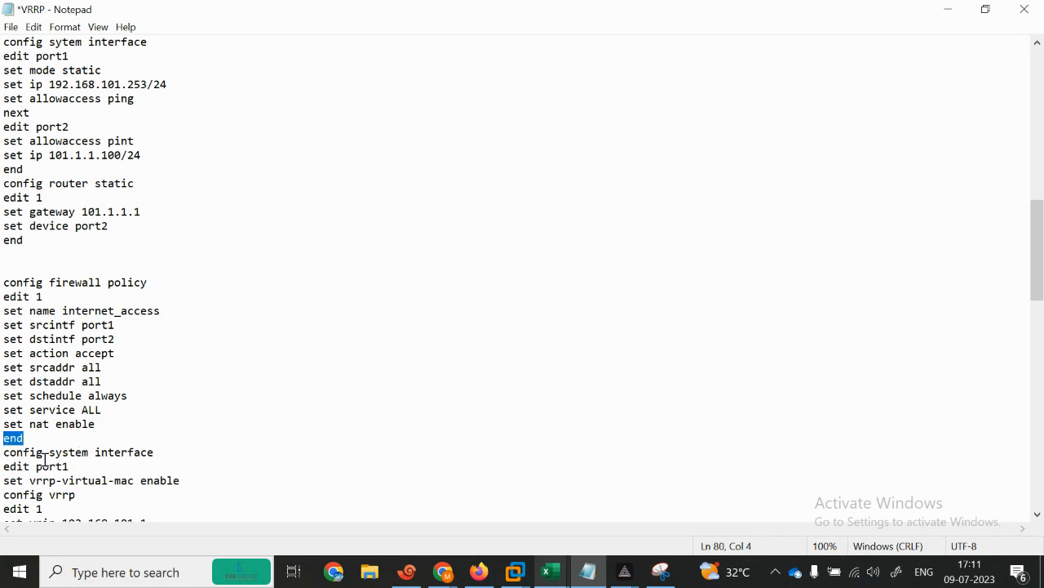
Step: Walk through fg1's port1 VRRP block: virtual MAC, VRRP entry 1 with priority 200 and preempt
left_click_drag(2, 453, 167, 405)
left_click(75, 338)
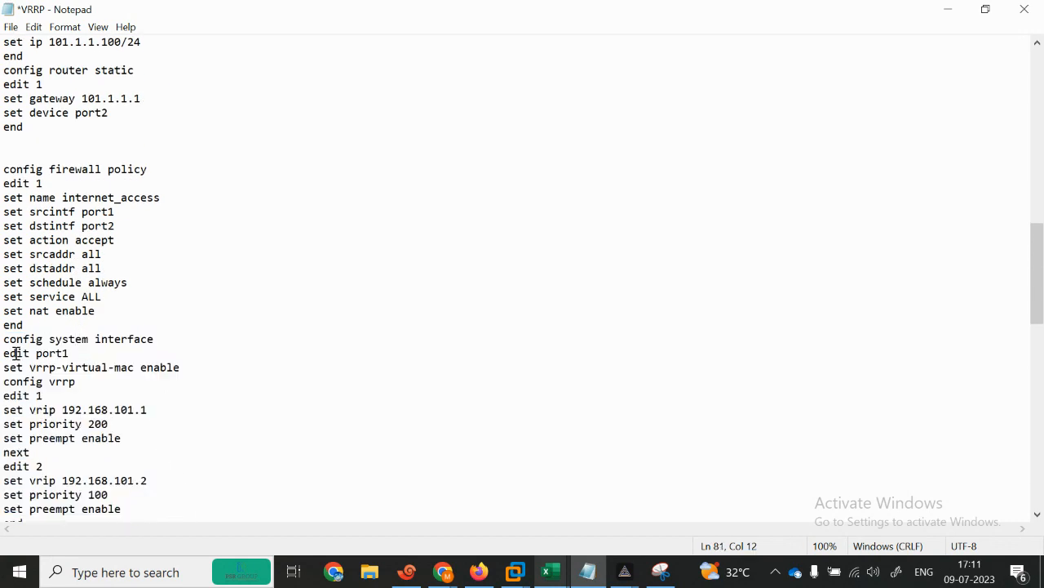
left_click_drag(5, 353, 80, 353)
left_click_drag(4, 368, 183, 361)
left_click_drag(5, 382, 91, 382)
left_click_drag(3, 396, 159, 410)
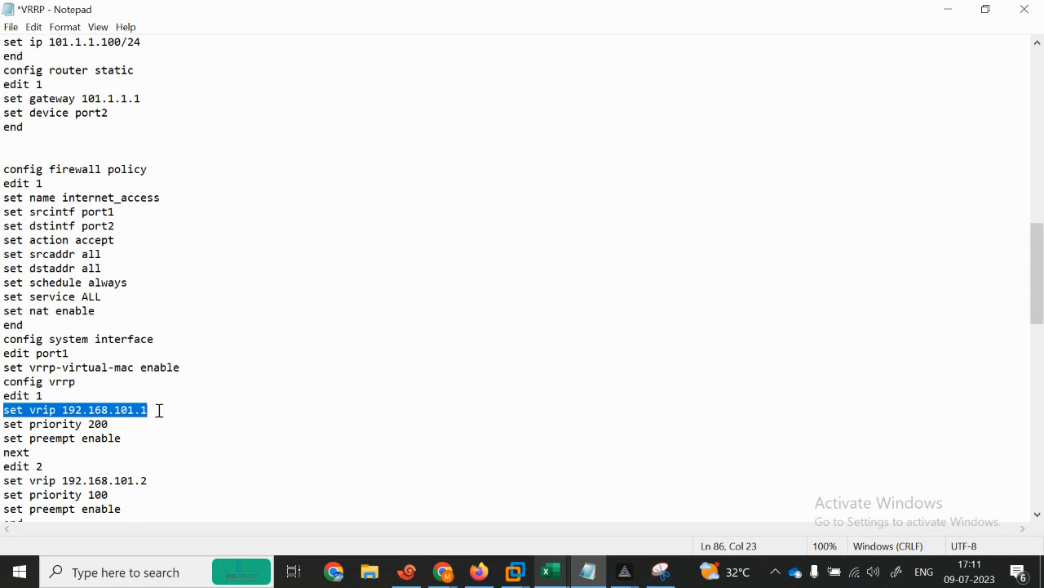
left_click_drag(3, 424, 116, 424)
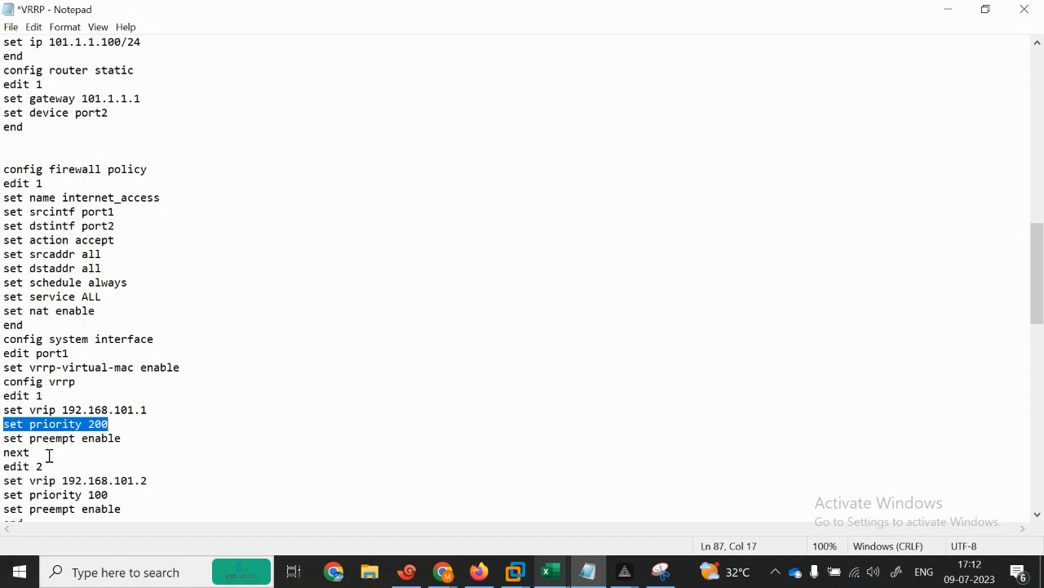
left_click_drag(3, 439, 123, 440)
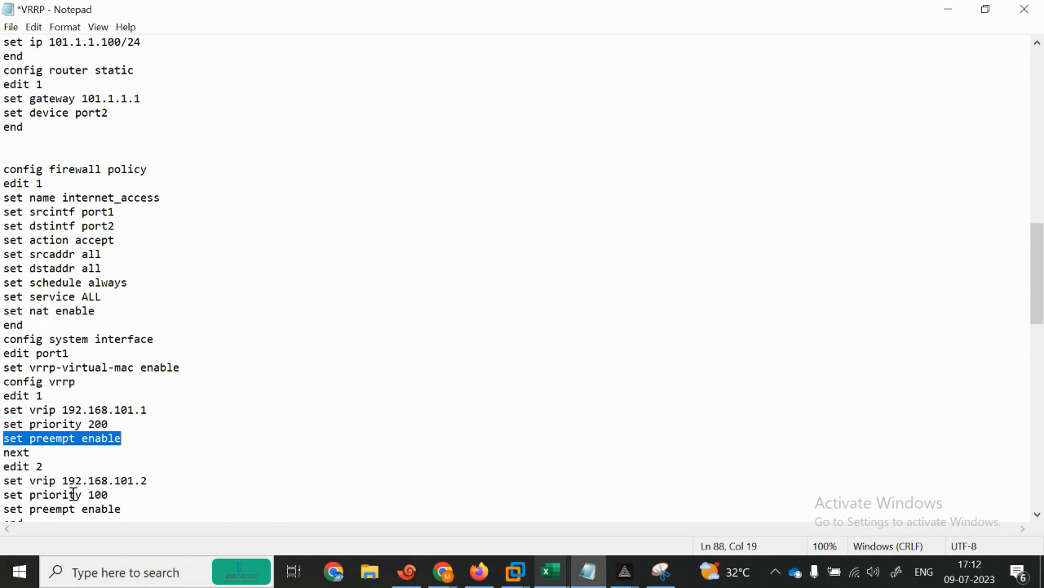
left_click(50, 458)
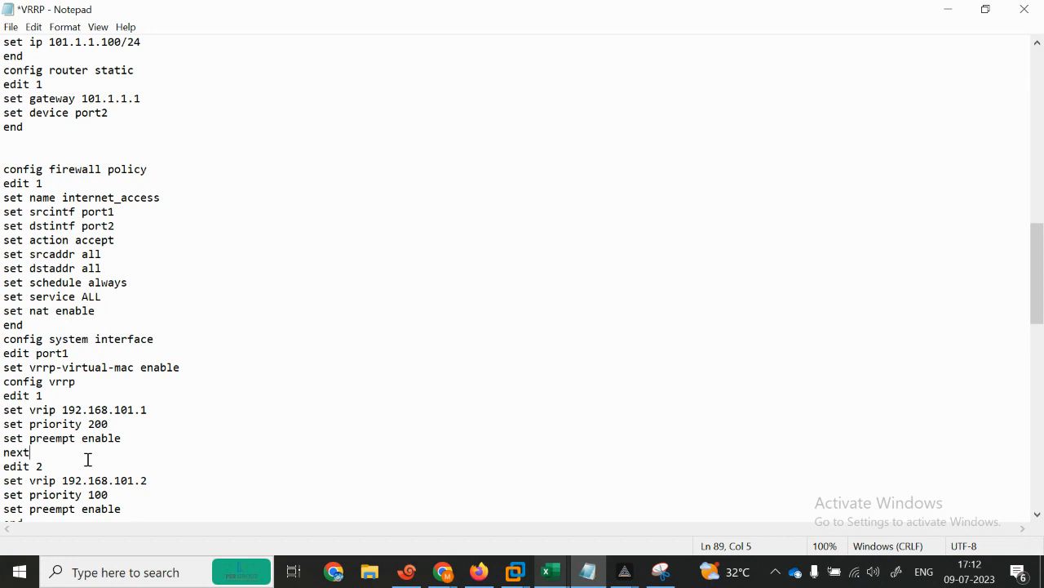
Step: Compare VRRP entry 2 (192.168.101.2, priority 100, preempt) against entry 1 (192.168.101.1, priority 200)
left_click_drag(1041, 316, 1042, 356)
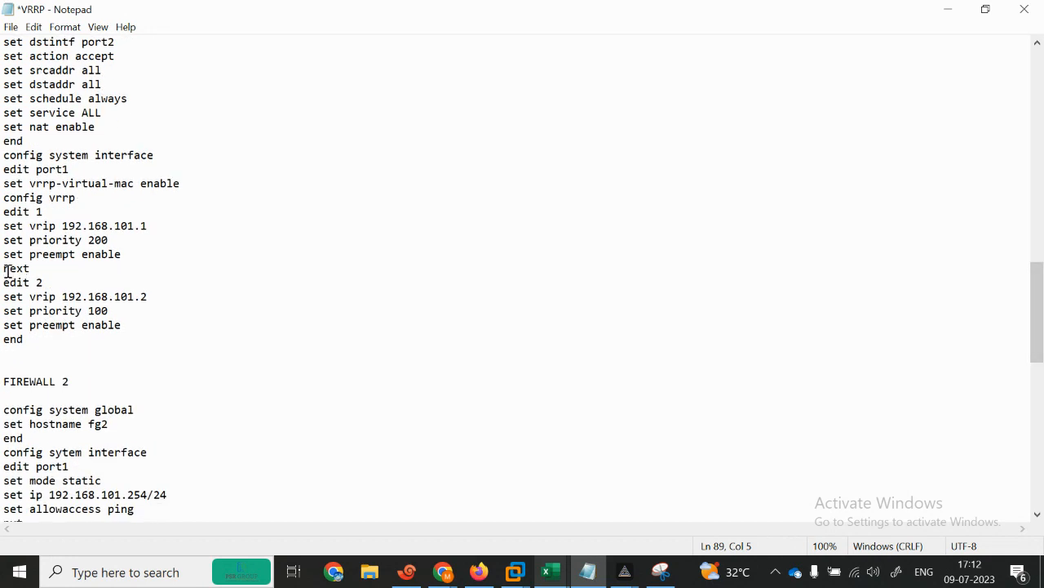
left_click_drag(3, 285, 43, 282)
left_click_drag(3, 232, 151, 226)
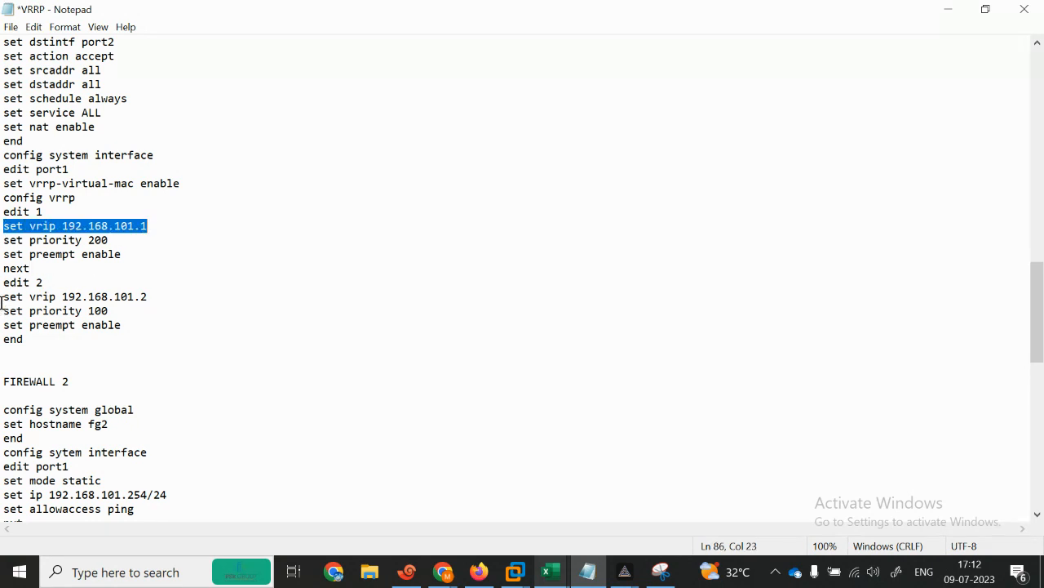
left_click_drag(2, 296, 144, 297)
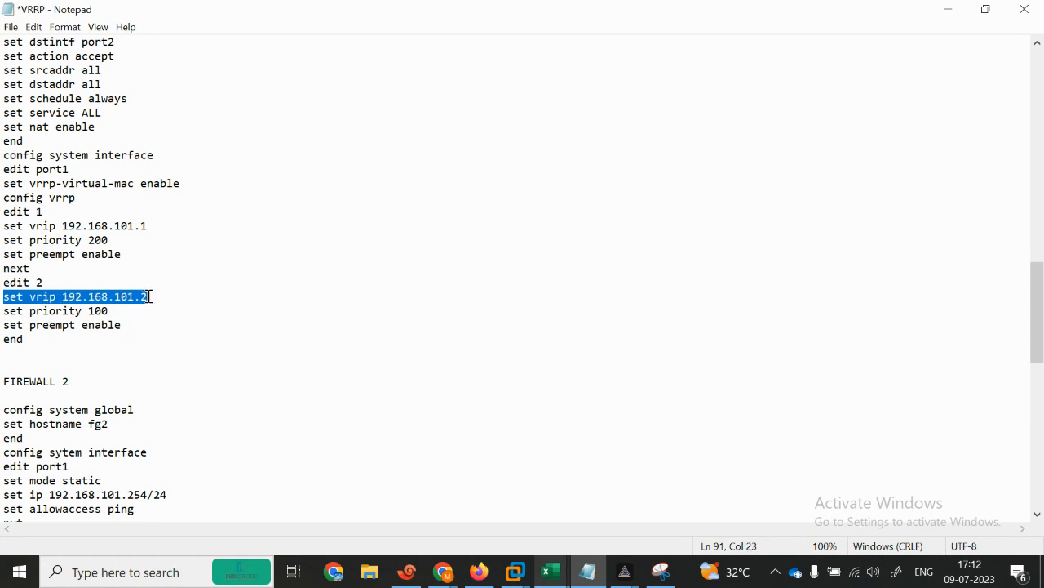
left_click_drag(3, 311, 118, 309)
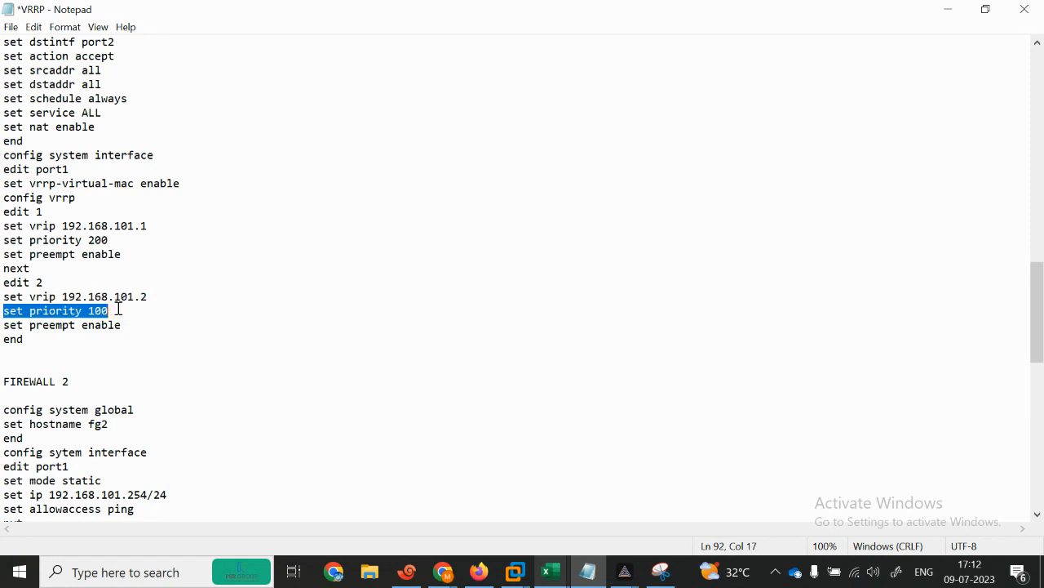
left_click_drag(33, 240, 86, 242)
left_click_drag(30, 312, 127, 310)
left_click_drag(2, 328, 3, 159)
key("ctrl+c")
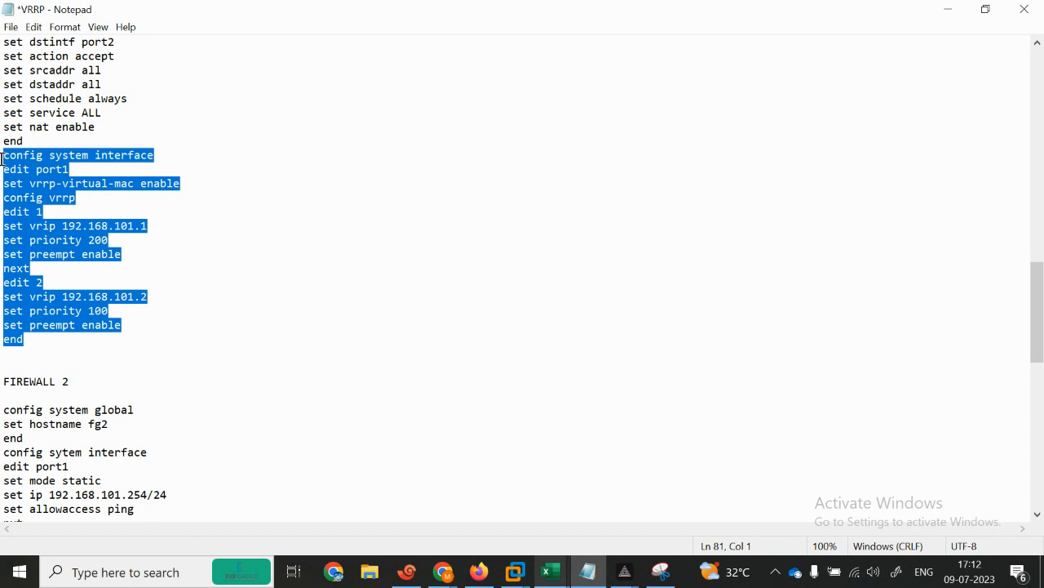
Step: Paste the port1 VRRP block into fg1 and apply it, then scroll the notes to FIREWALL 2
left_click(407, 571)
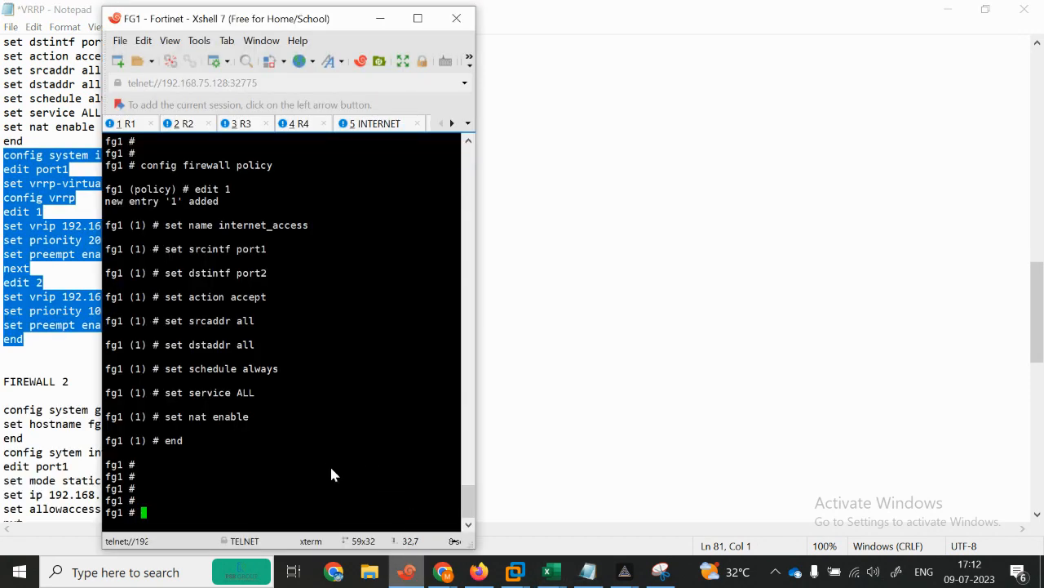
right_click(330, 466)
left_click(353, 199)
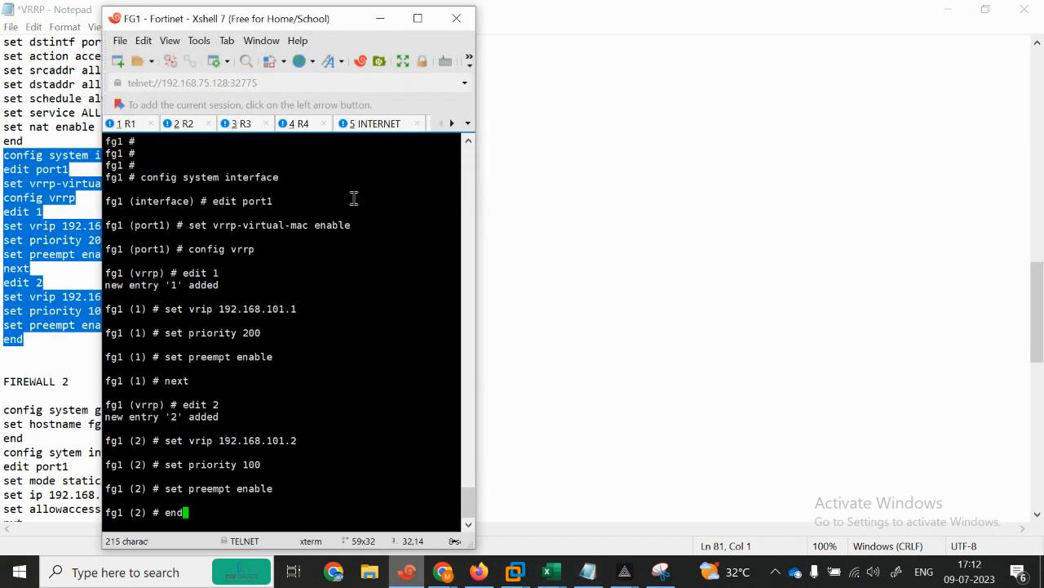
key("Return")
key("Return")
key("Return")
key("Return")
key("Return")
key("Return")
key("Return")
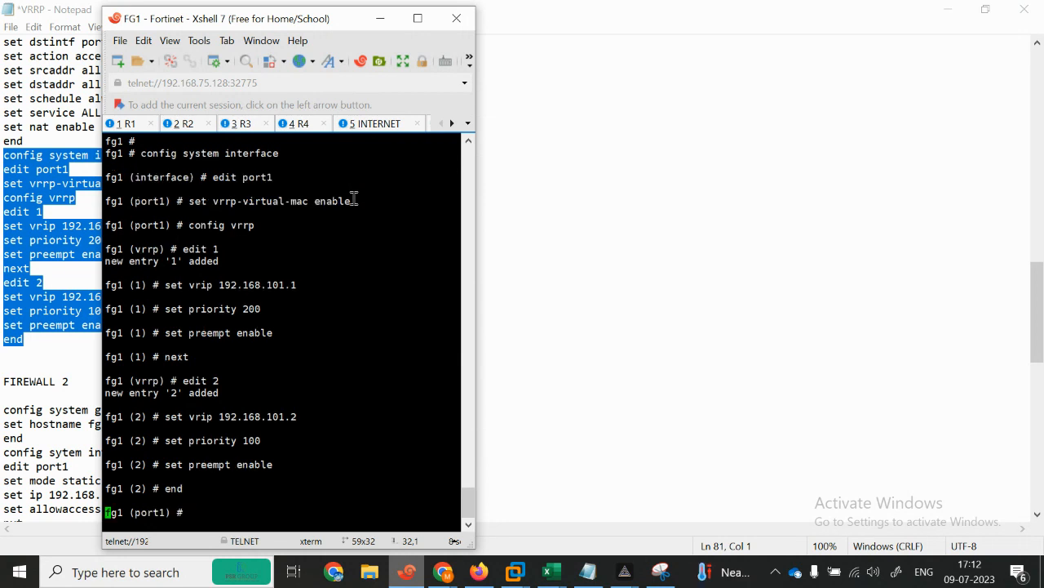
left_click(379, 18)
left_click_drag(1042, 321, 988, 377)
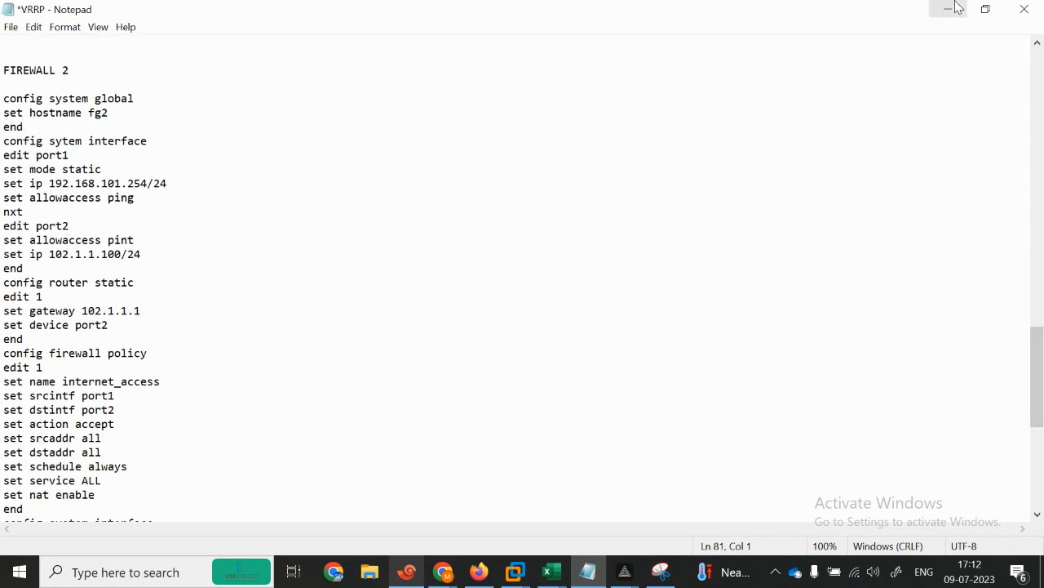
left_click(985, 12)
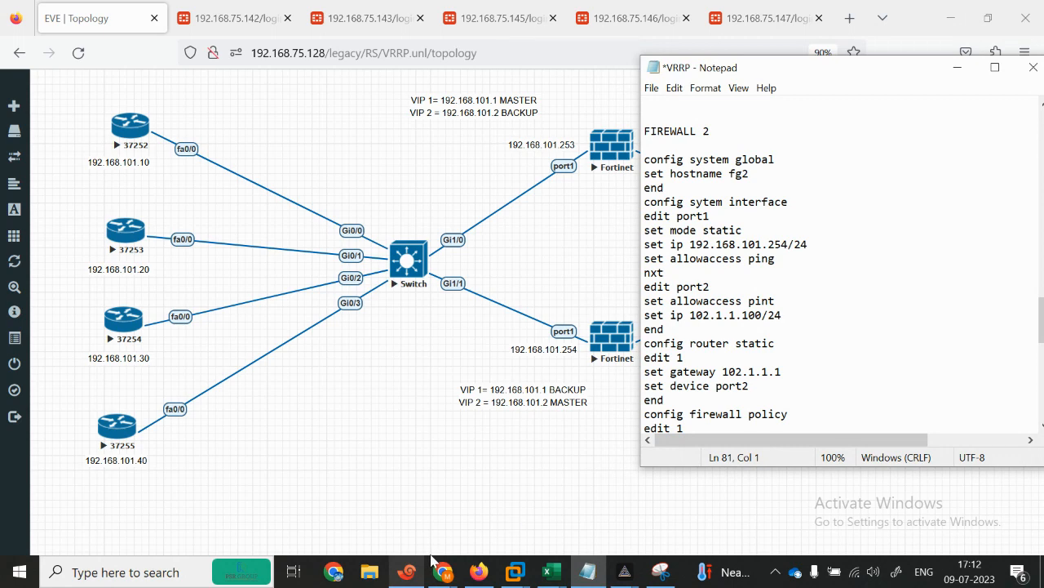
Step: Switch to the FG2 session in Xshell and log in as admin
left_click(407, 573)
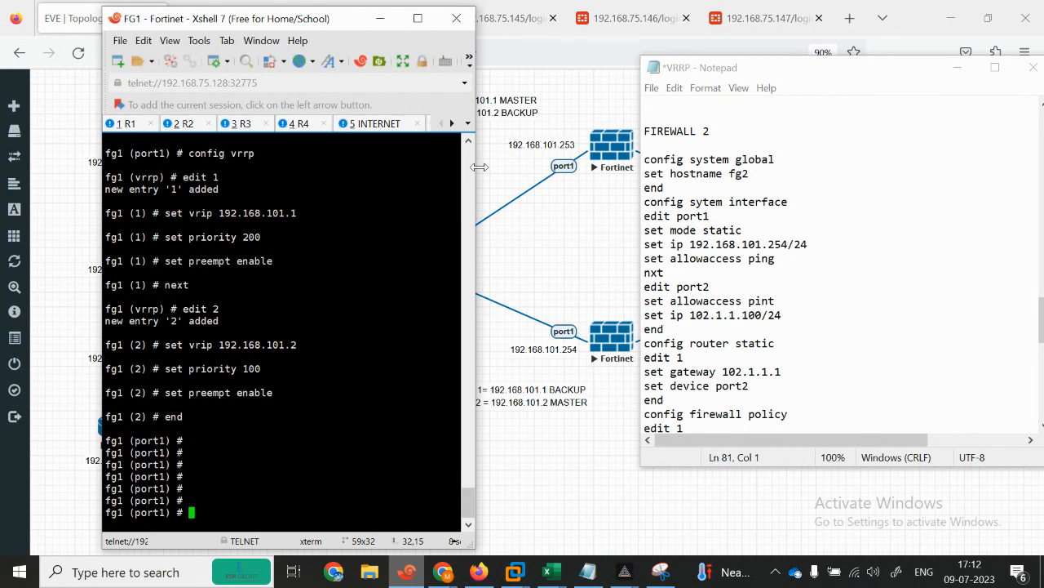
left_click(371, 123)
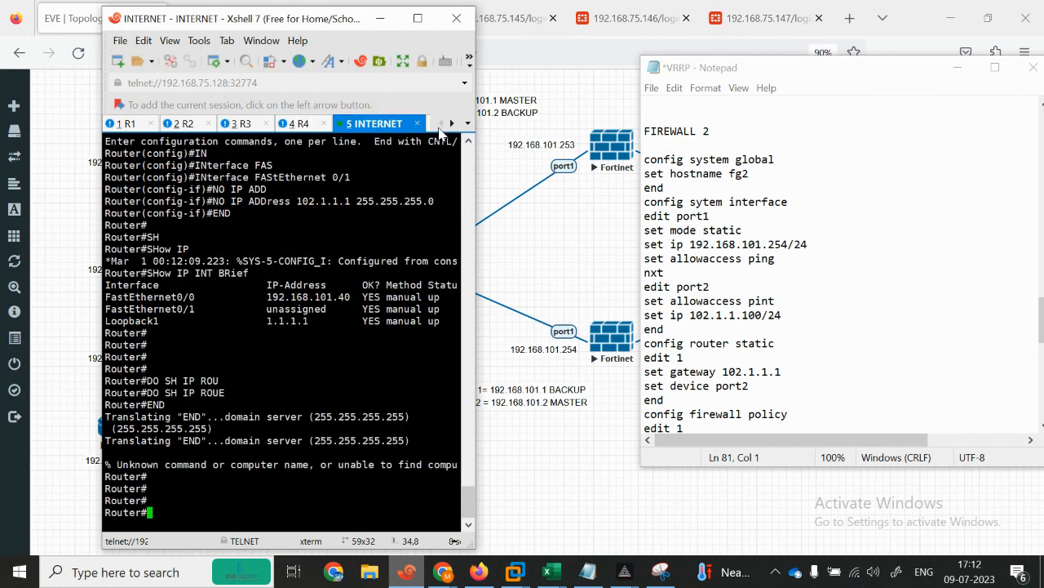
left_click(451, 123)
left_click(451, 123)
left_click(453, 124)
left_click(453, 124)
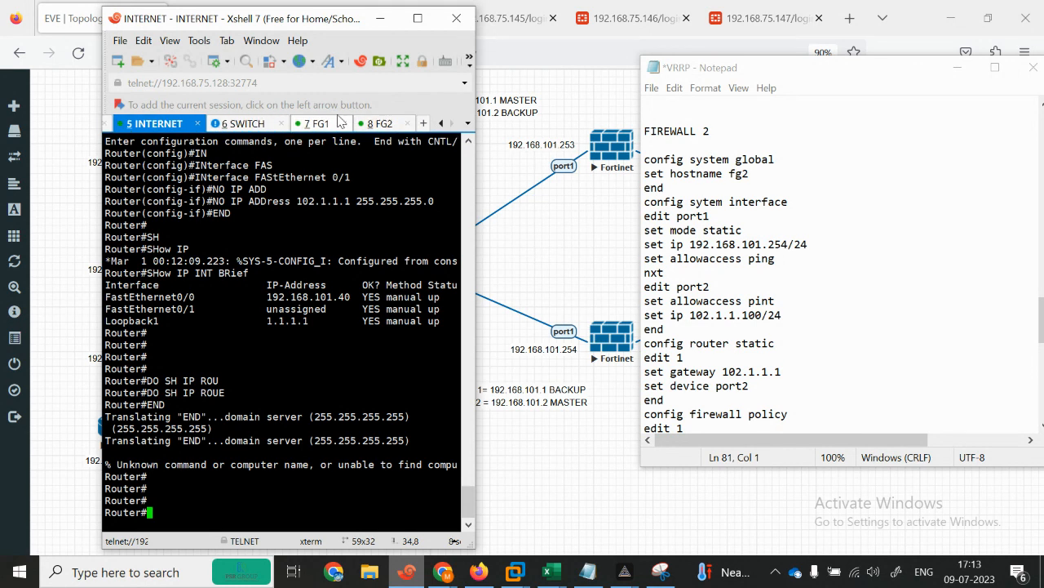
left_click(329, 123)
left_click(389, 129)
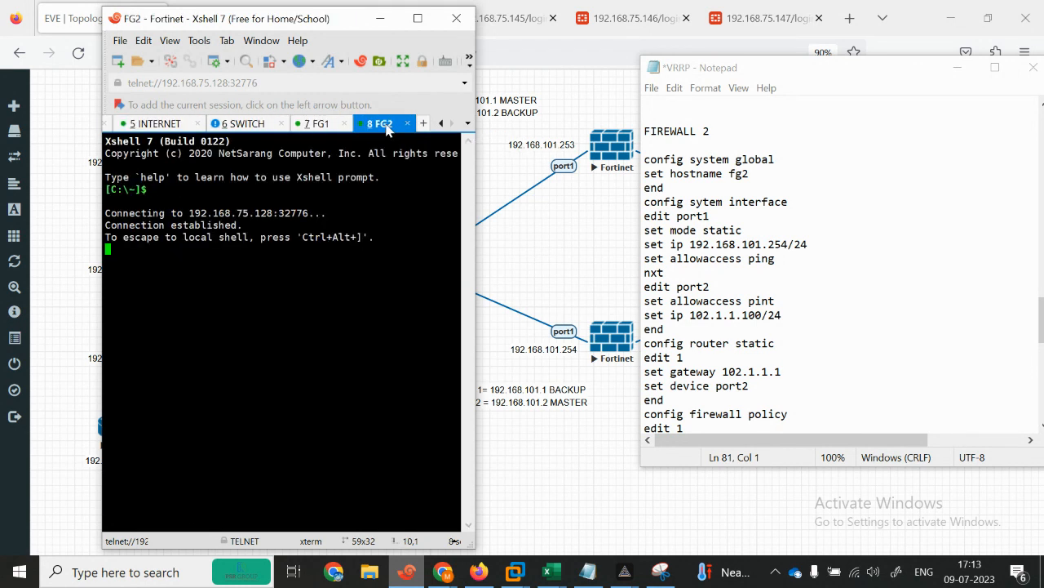
key("Return")
key("Return")
type("admin")
key("Return")
key("Return")
key("Return")
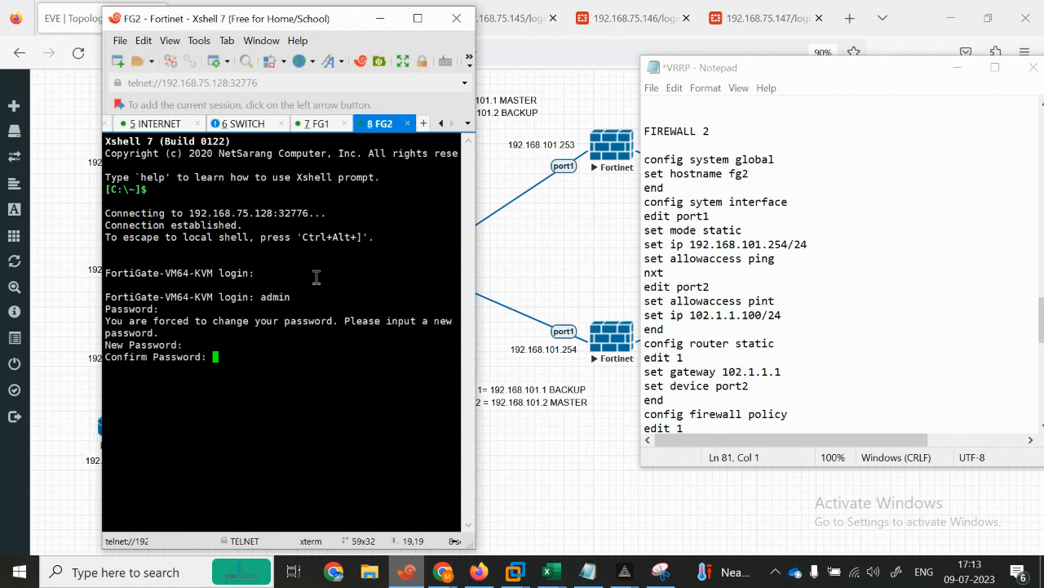
key("Return")
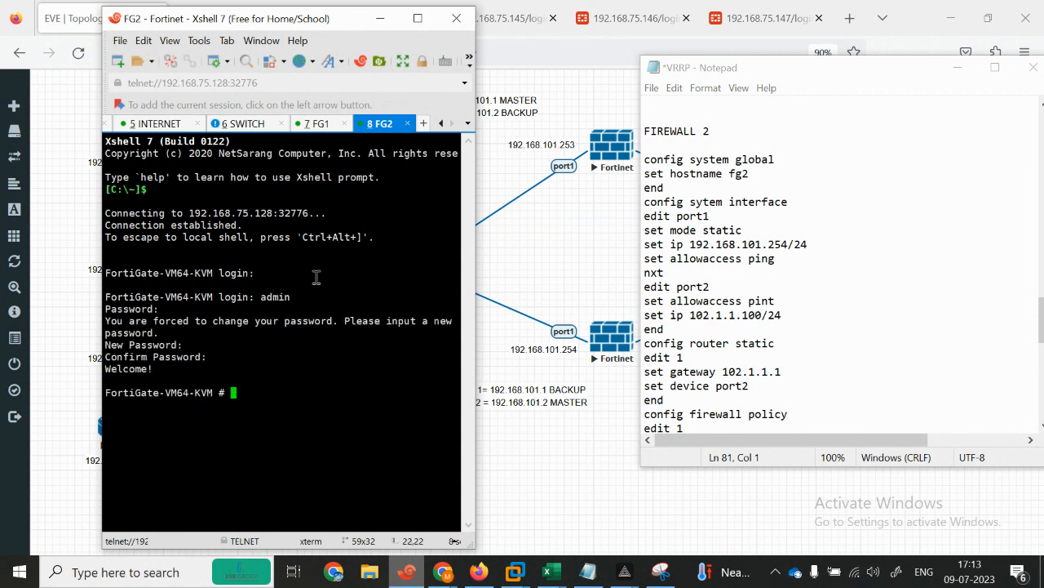
Step: Under config system global, set FG2's hostname to fg2 and end
type("config system global")
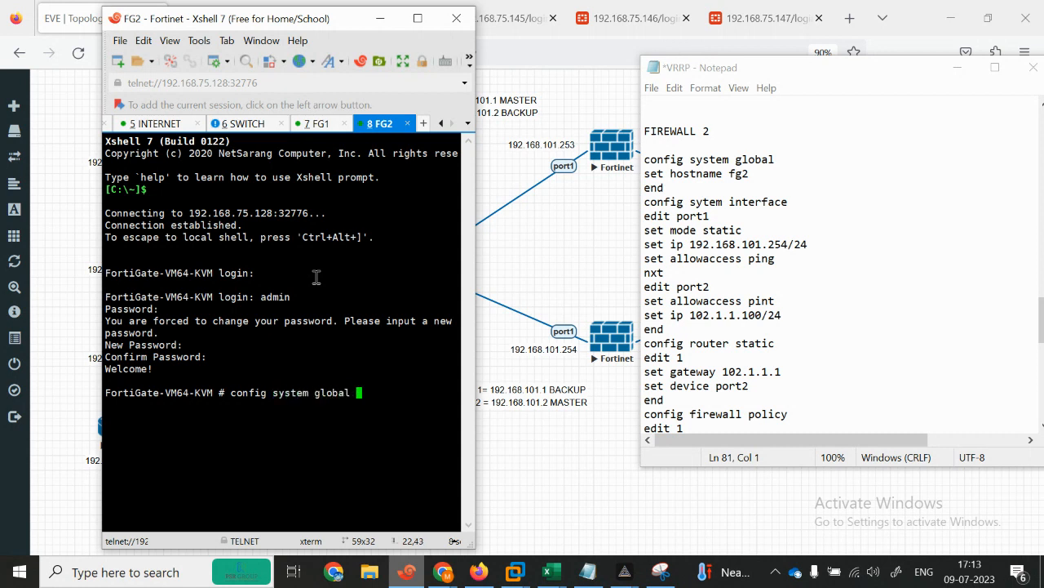
key("Return")
type("set ha")
key("Tab")
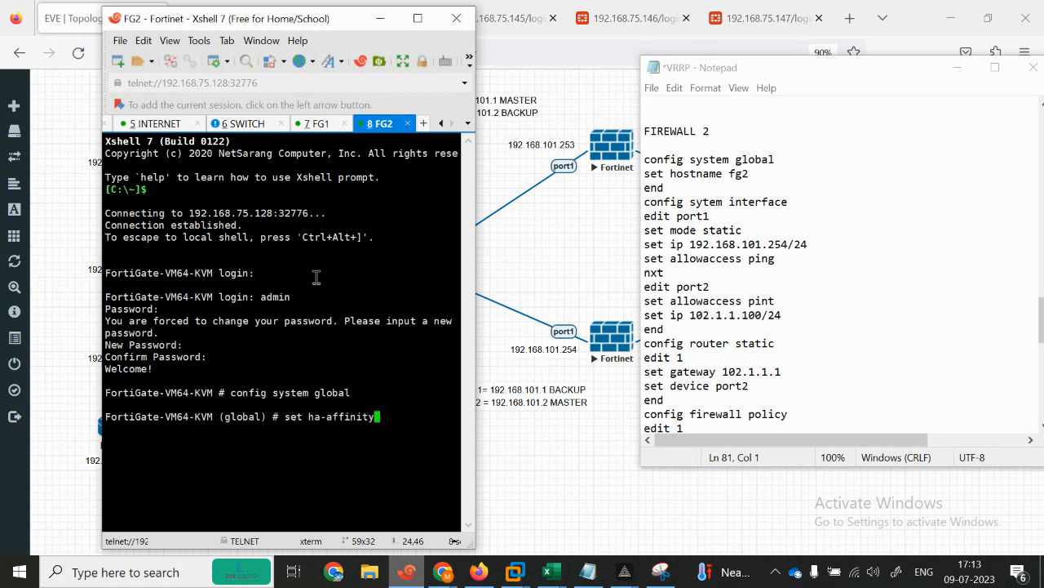
key("BackSpace")
key("BackSpace")
key("BackSpace")
key("BackSpace")
key("BackSpace")
key("BackSpace")
key("BackSpace")
key("BackSpace")
key("BackSpace")
key("BackSpace")
key("BackSpace")
type("hostname fg2")
key("Return")
key("Return")
key("Return")
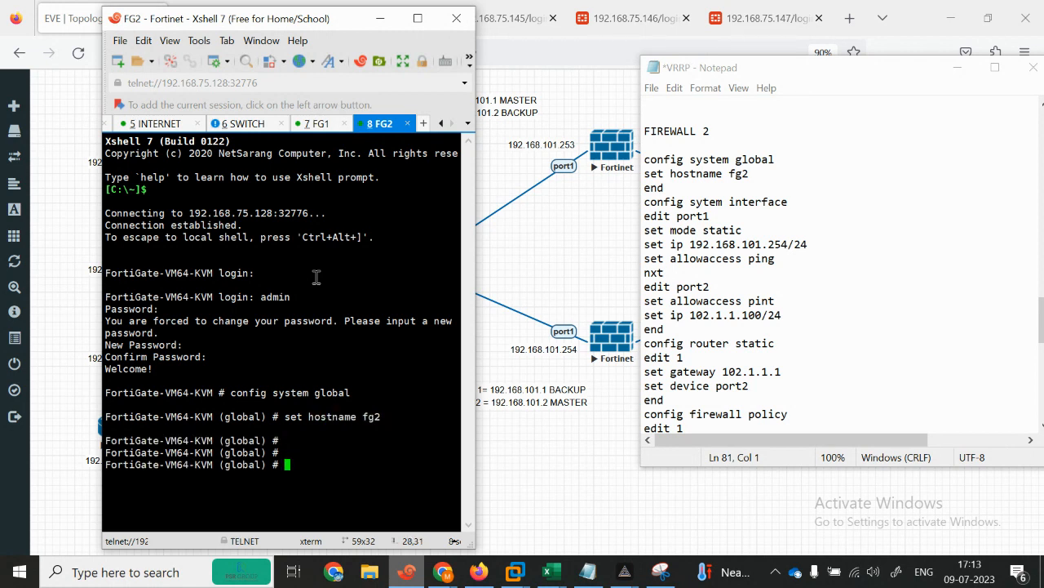
type("se")
key("BackSpace")
key("BackSpace")
key("BackSpace")
type("con")
key("BackSpace")
key("BackSpace")
key("BackSpace")
type("end")
key("Return")
key("Return")
Step: Open FG2's port1 under config system interface and set its mode to static
type("config system interface")
key("Return")
type("edit ")
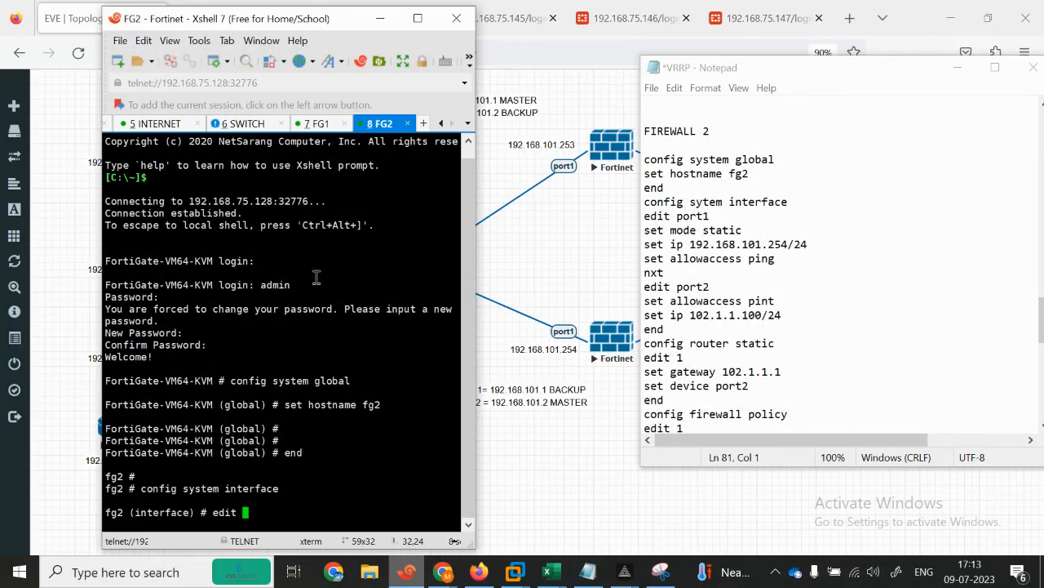
type("port1")
key("Return")
key("Return")
type("set modest")
key("Return")
type("set")
key("Up")
key("BackSpace")
key("BackSpace")
type("static")
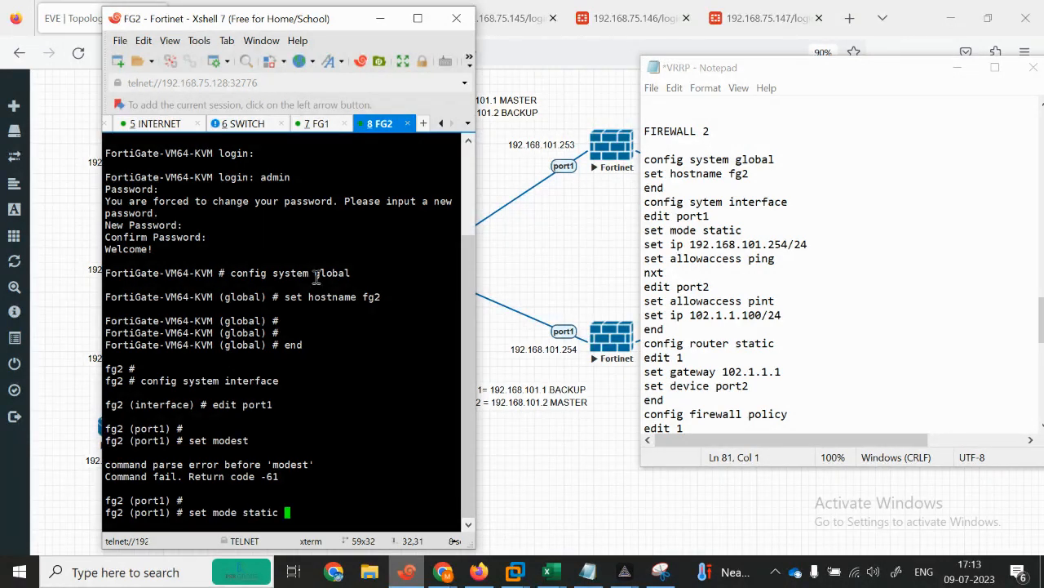
key("Return")
key("Return")
key("Return")
key("Return")
Step: Give port1 the address 192.168.101.254/24 with ping access and save it with next
type("set ip 192.168")
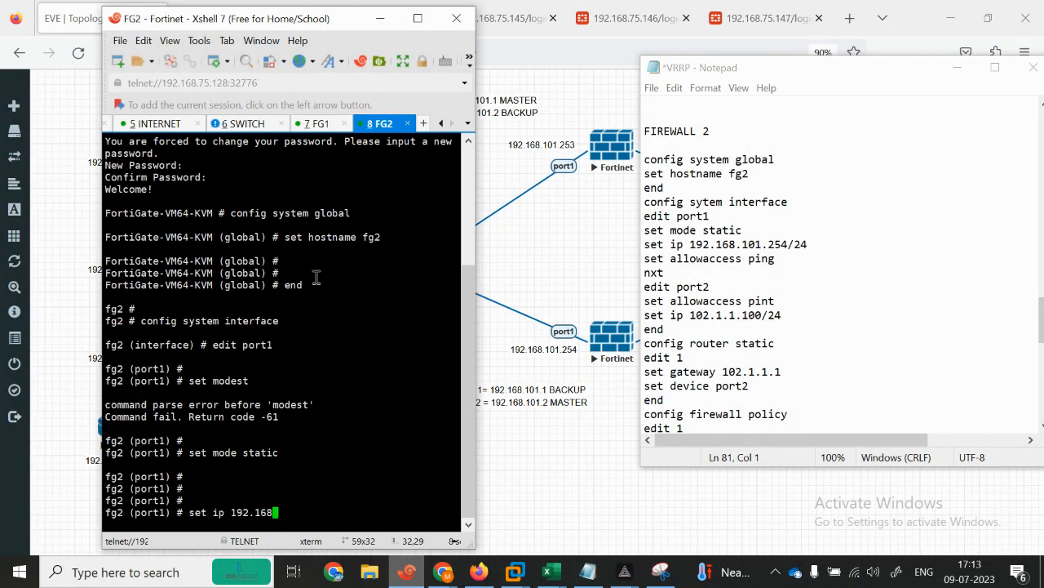
type(".101.254/24")
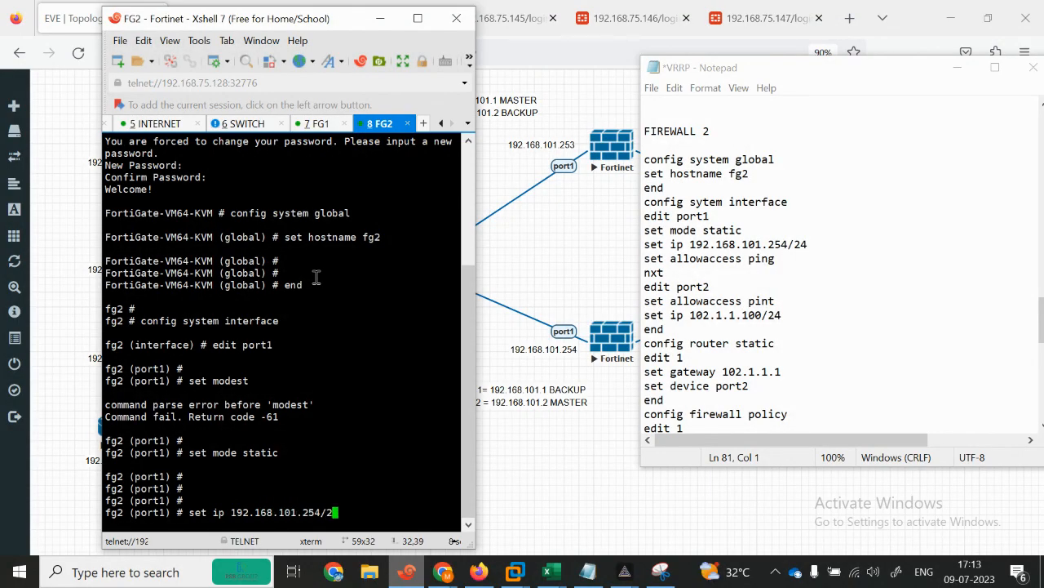
key("Return")
key("Return")
key("Return")
key("Return")
key("Return")
key("Return")
key("Return")
type("set allowaccesspi")
key("Return")
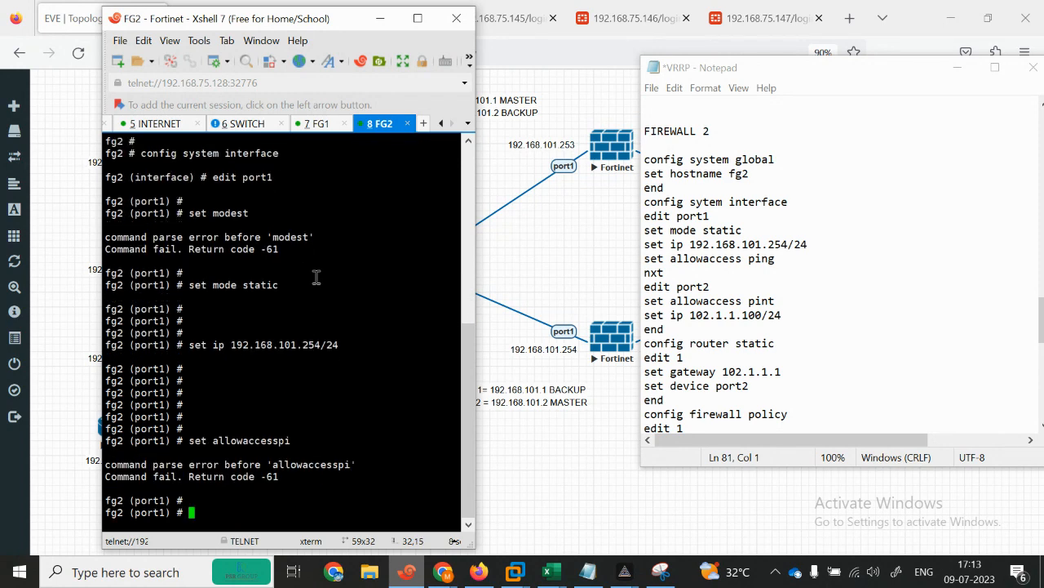
key("Up")
key("BackSpace")
key("BackSpace")
type("ping")
key("Return")
key("Return")
key("Return")
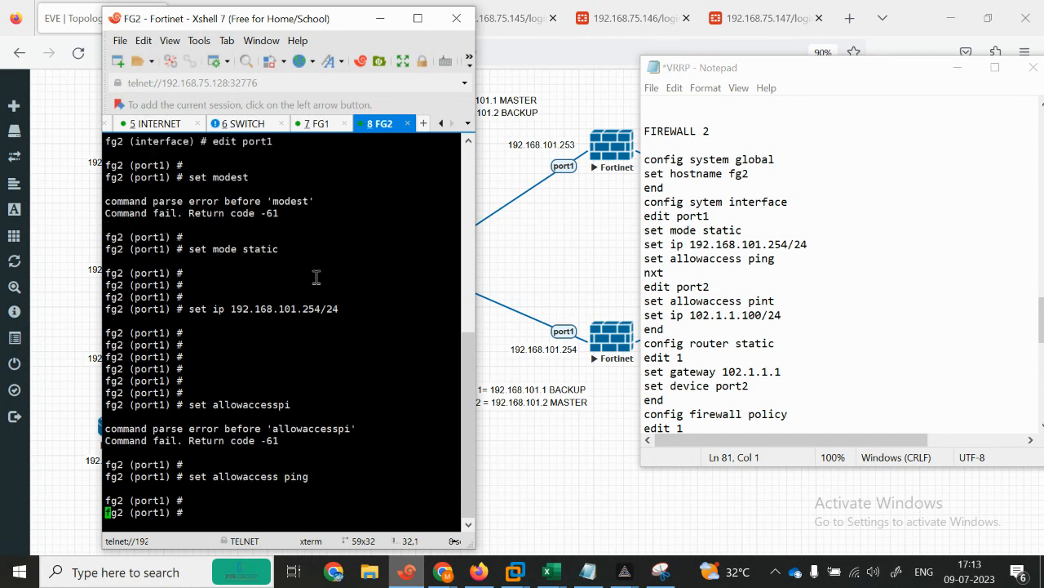
type("sre")
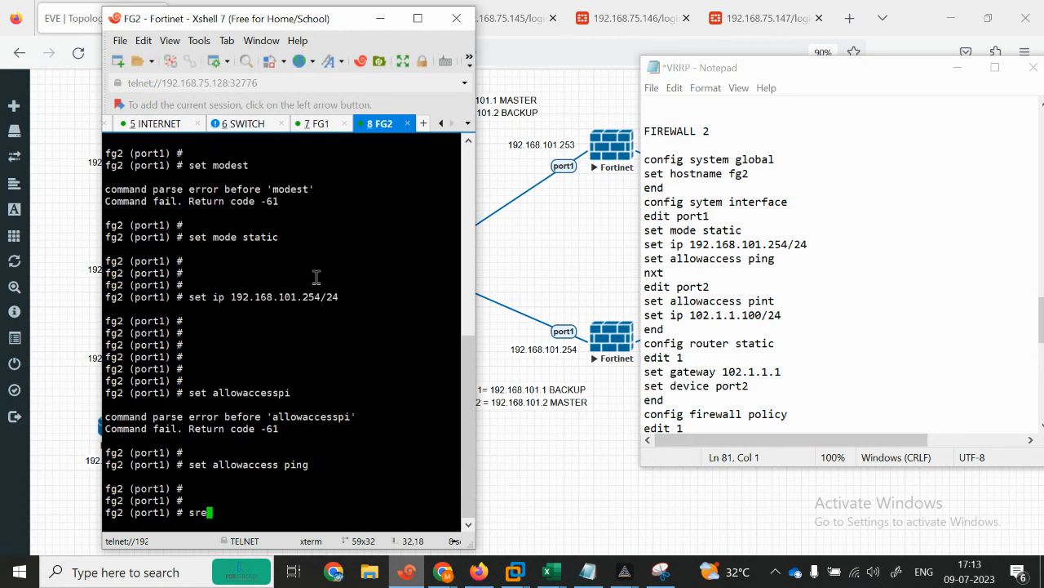
type("t ip")
key("BackSpace")
key("BackSpace")
key("BackSpace")
key("BackSpace")
key("BackSpace")
key("BackSpace")
key("BackSpace")
type("next")
key("Return")
key("Return")
key("Return")
type("edit port1")
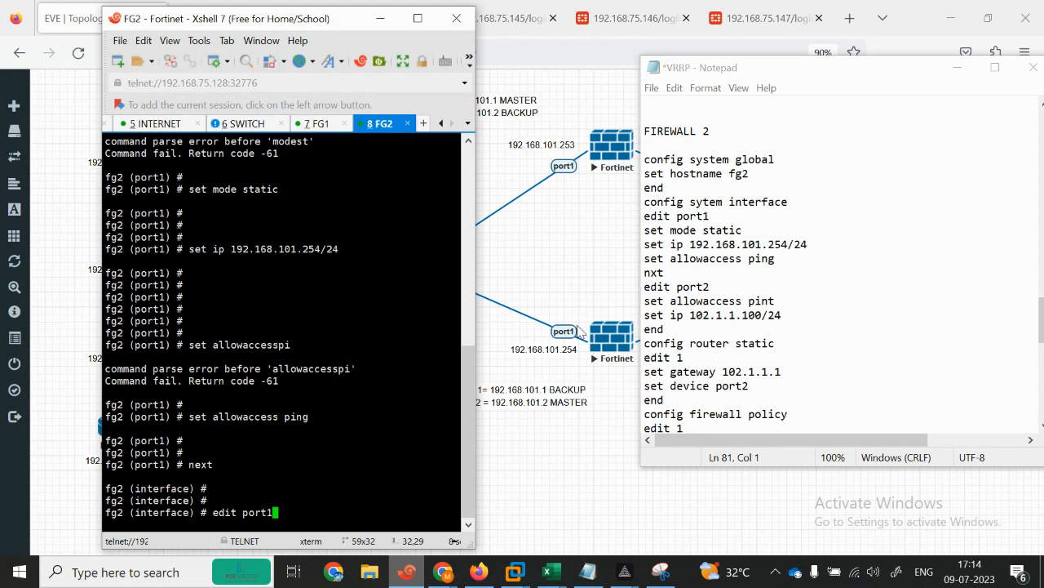
Step: Reopen port1 and set allowaccess to ping
key("Return")
key("Return")
type("se")
key("Return")
type("al")
key("Return")
type("se al")
key("BackSpace")
key("BackSpace")
key("BackSpace")
type("t all")
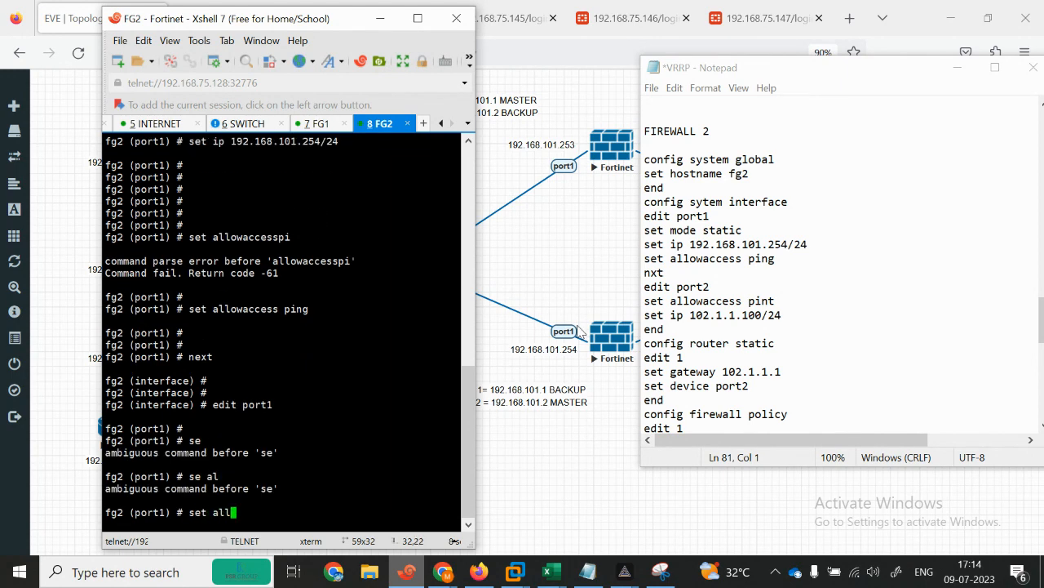
type("owaccesspin")
key("BackSpace")
key("BackSpace")
type("ping")
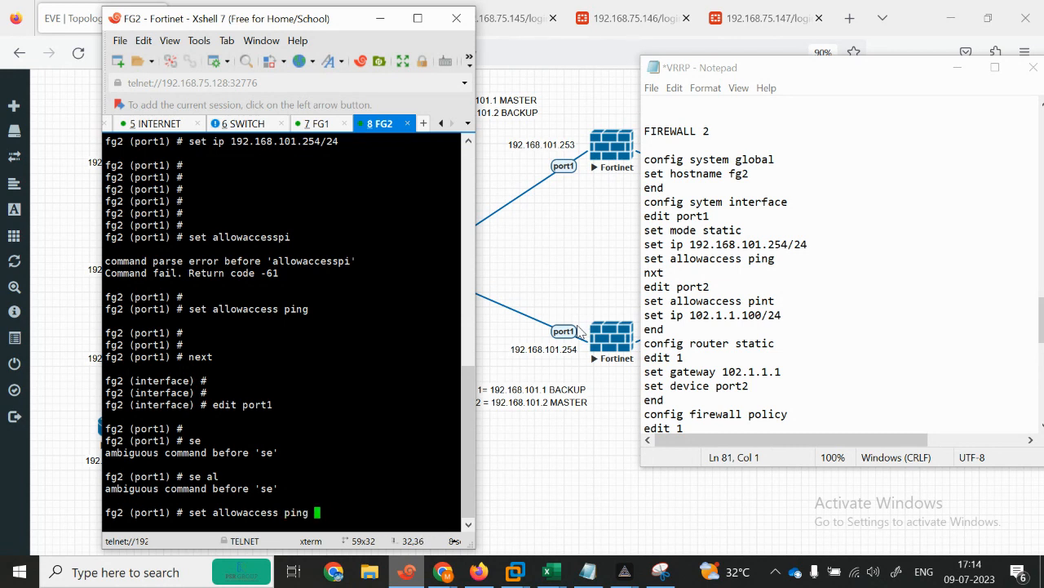
key("Return")
Step: Set port1's IP address to 102.1.1.100/24
type("set ip l")
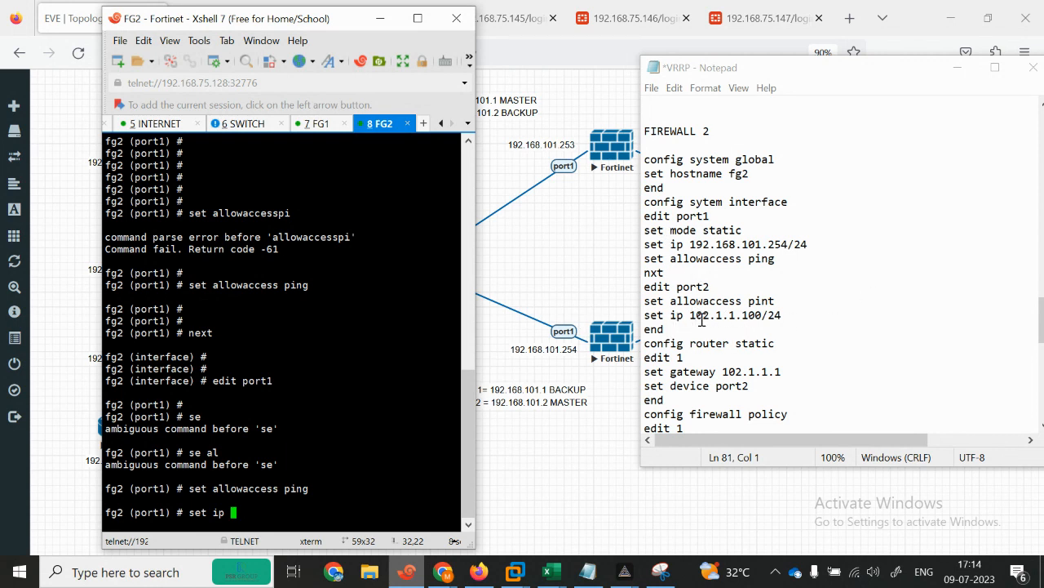
type("102.1.1.100/24")
key("Return")
key("Return")
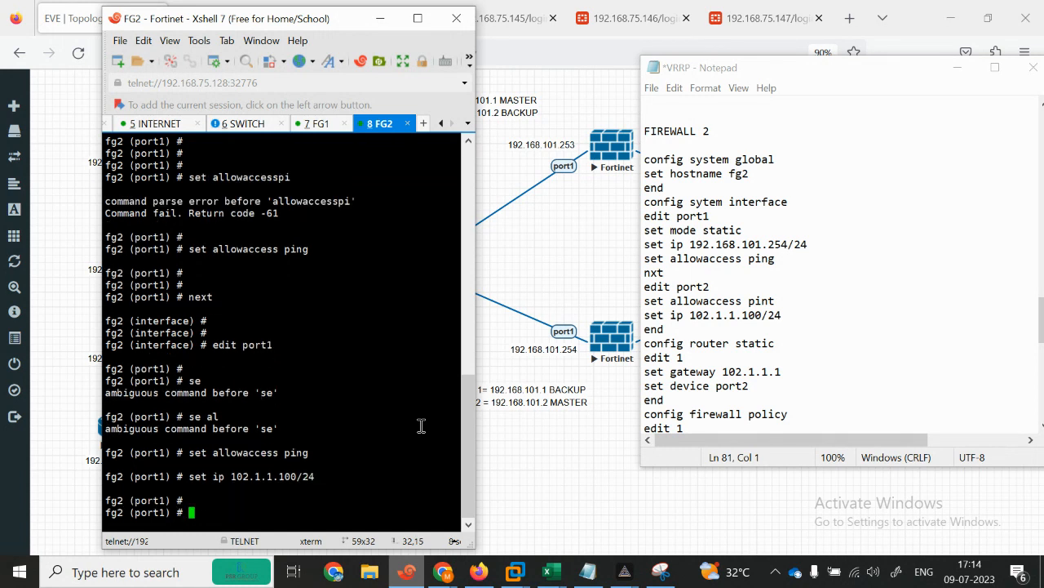
type("set")
key("BackSpace")
key("BackSpace")
key("BackSpace")
Step: End interface configuration and create static route entry 1 under config router static
type("nd")
key("Return")
type("config ")
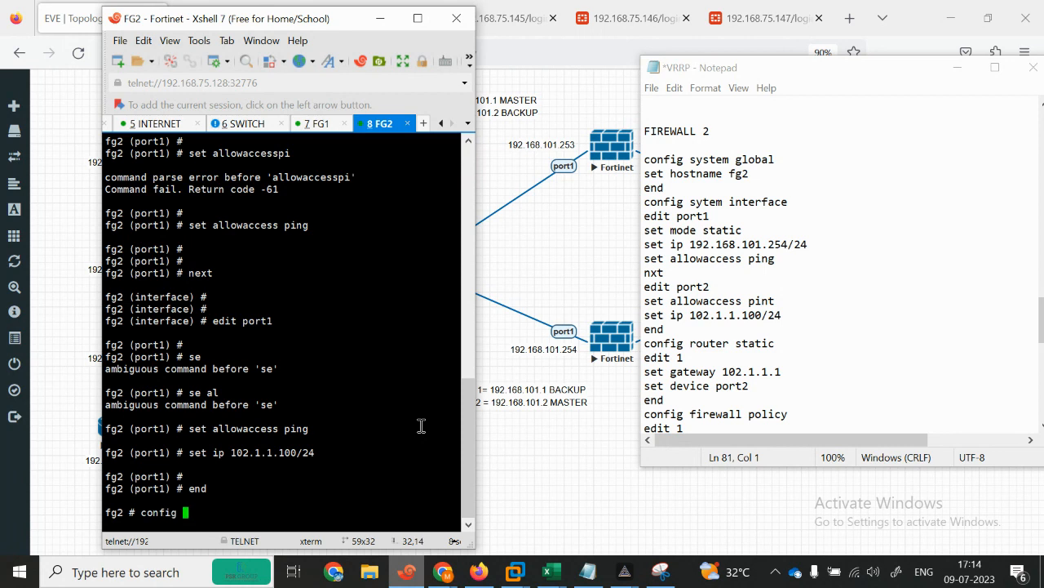
type("router static")
key("Return")
type("edit 1")
key("Return")
key("Return")
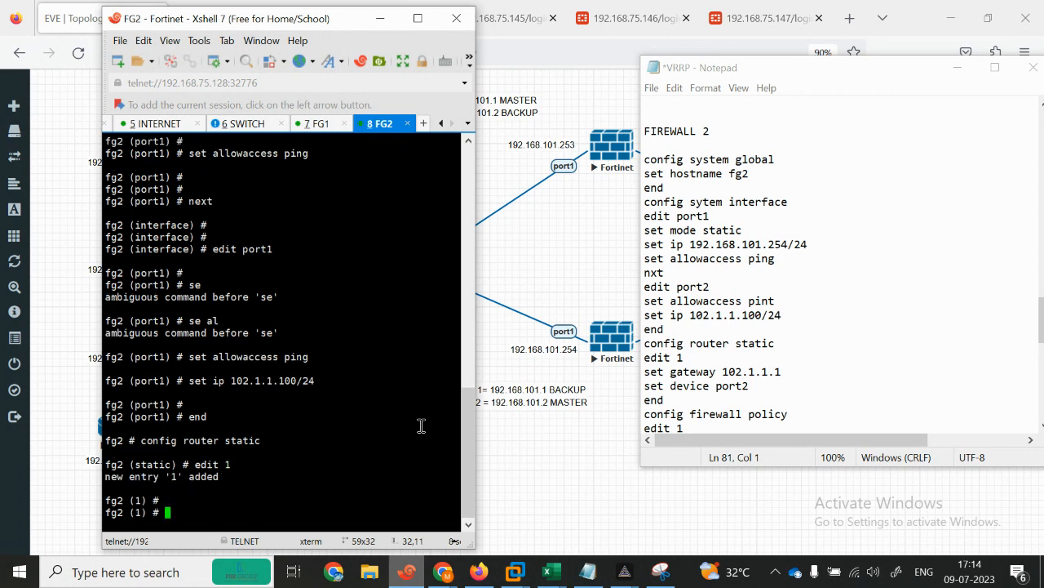
Step: Give route 1 gateway 102.1.1.1 and device port2, then end to save it
key("Return")
type("se ga")
key("Tab")
type("102.1")
key("BackSpace")
key("BackSpace")
key("BackSpace")
key("BackSpace")
key("BackSpace")
key("BackSpace")
key("BackSpace")
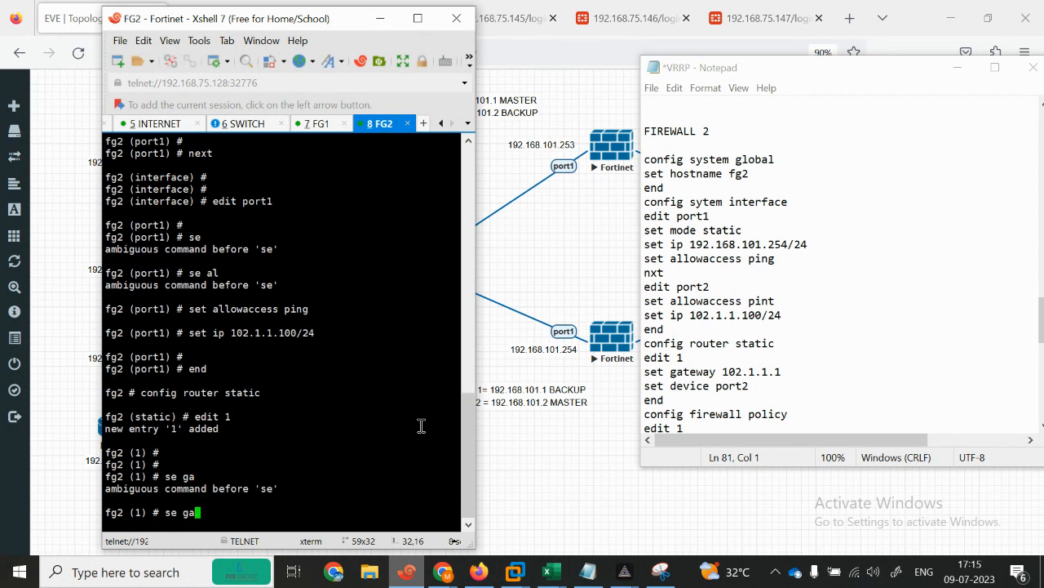
type("t gateway 102.1.1.1")
key("Return")
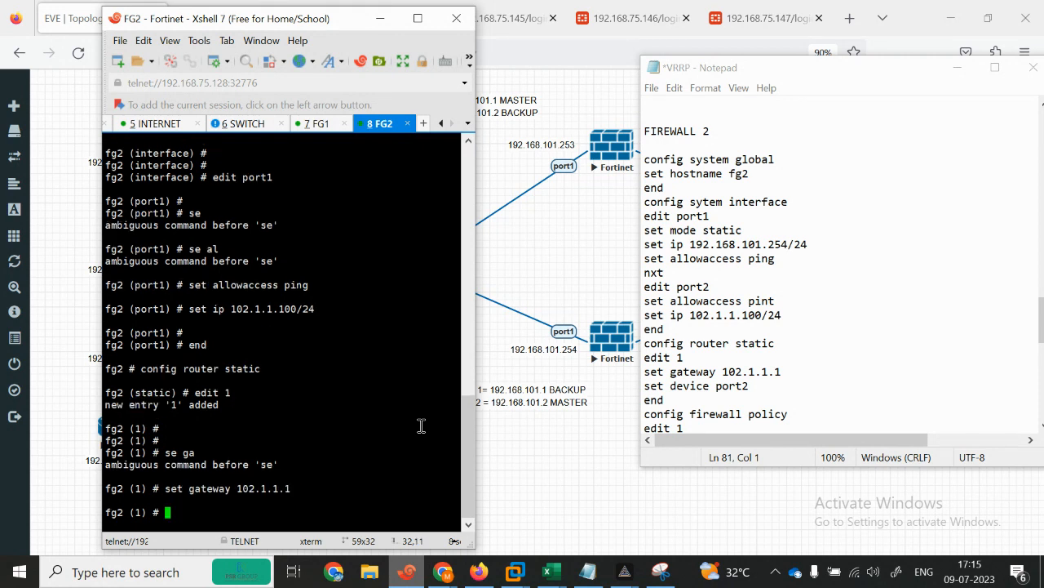
key("Return")
type("set device ")
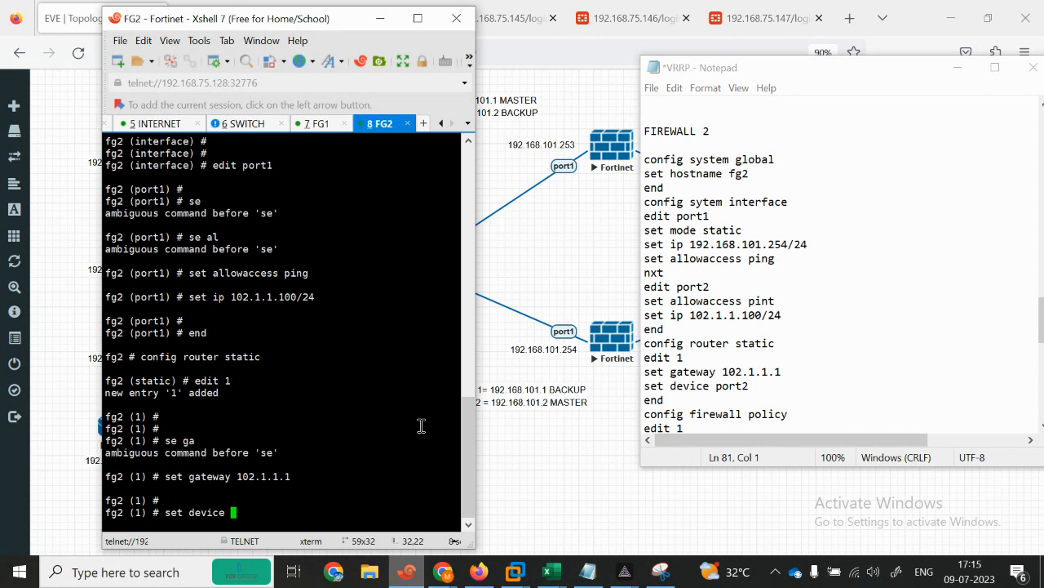
type("port1")
key("Return")
key("Return")
key("Return")
key("Return")
type("end")
key("Return")
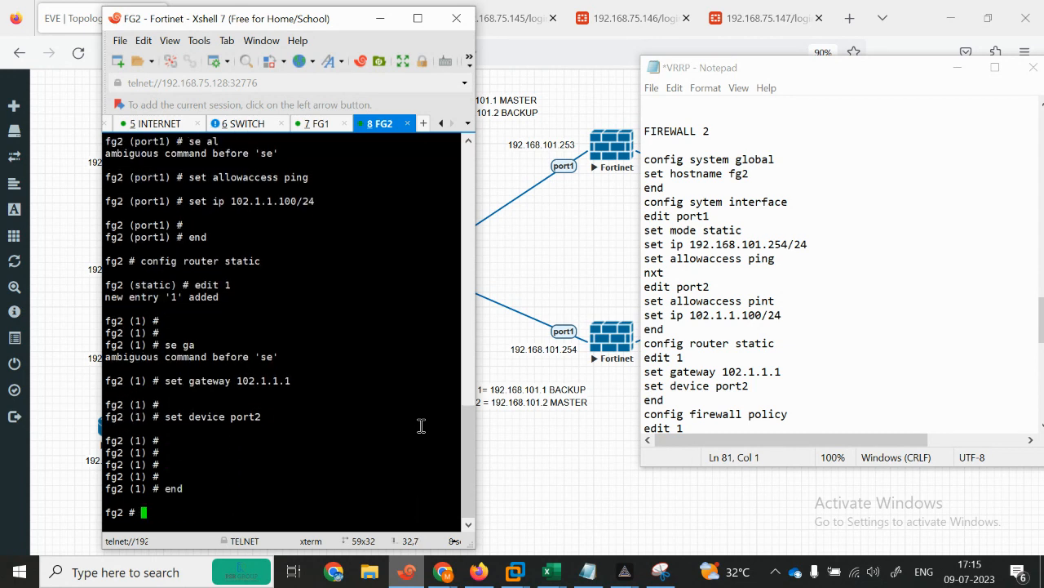
Step: Maximize the VRRP notes and add a blank line between FIREWALL 2's route block and firewall policy
left_click(587, 449)
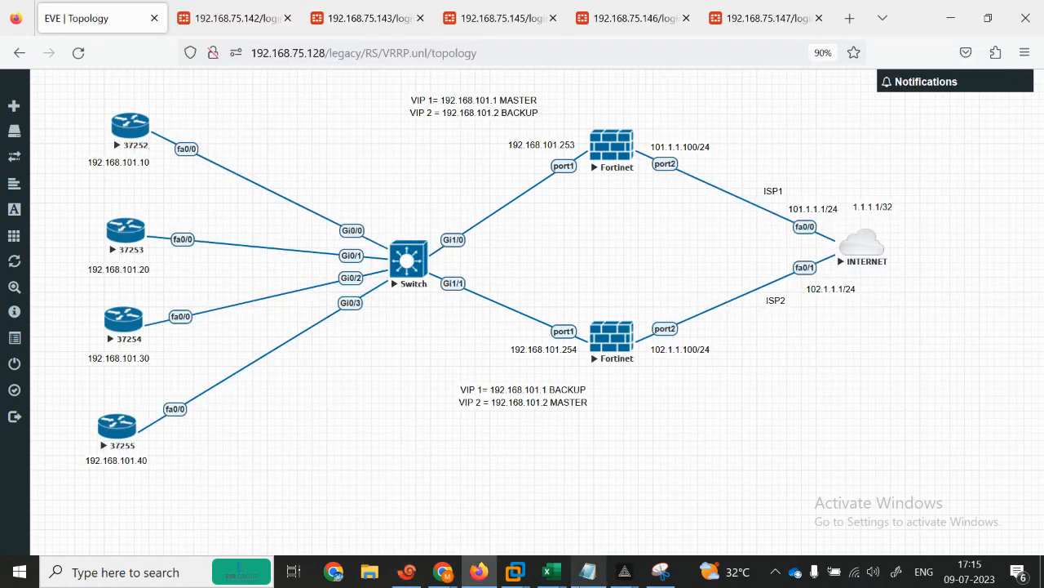
left_click(588, 571)
left_click(997, 72)
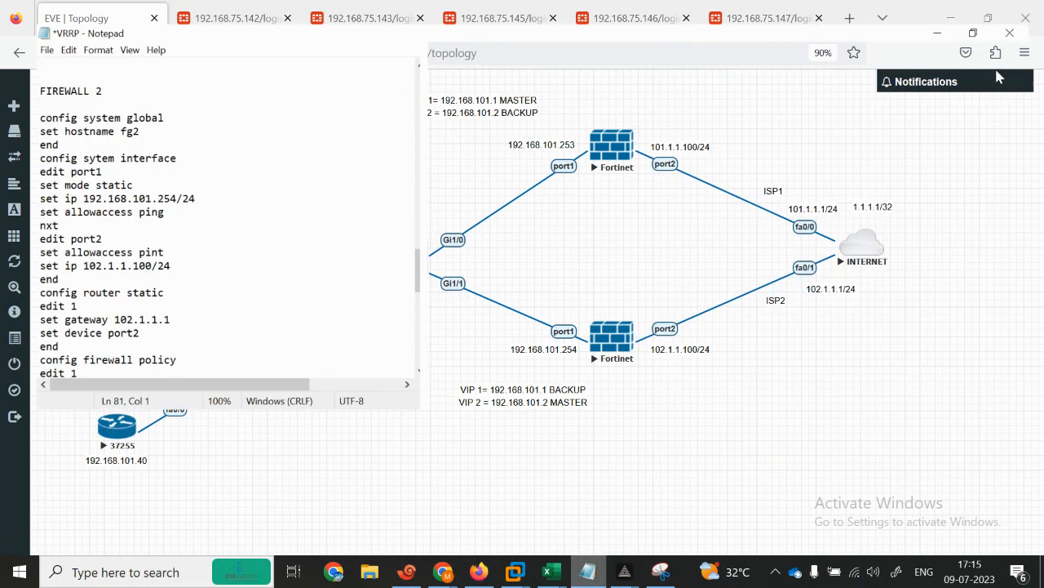
left_click_drag(1039, 351, 1040, 394)
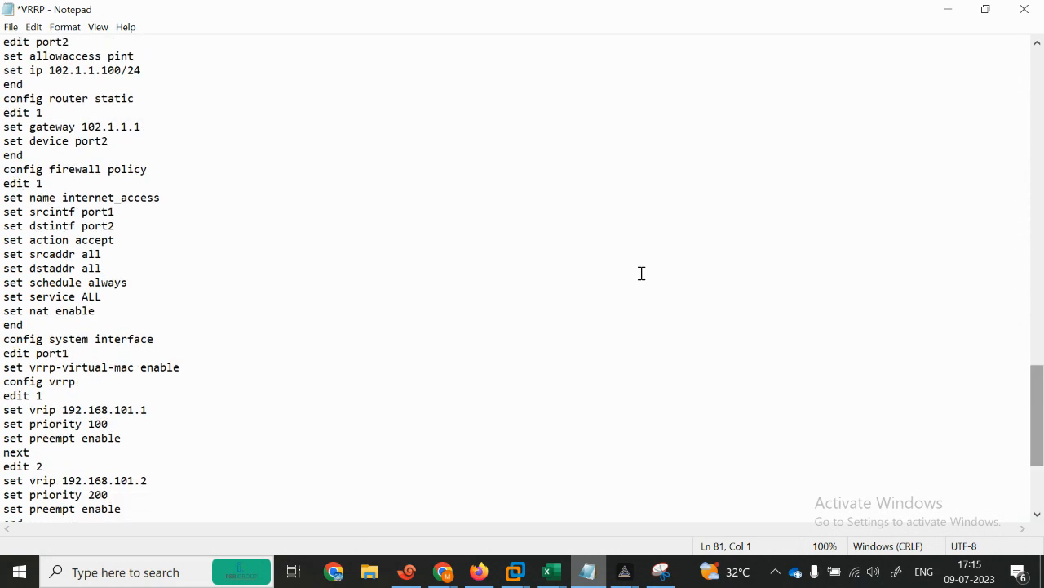
left_click(44, 157)
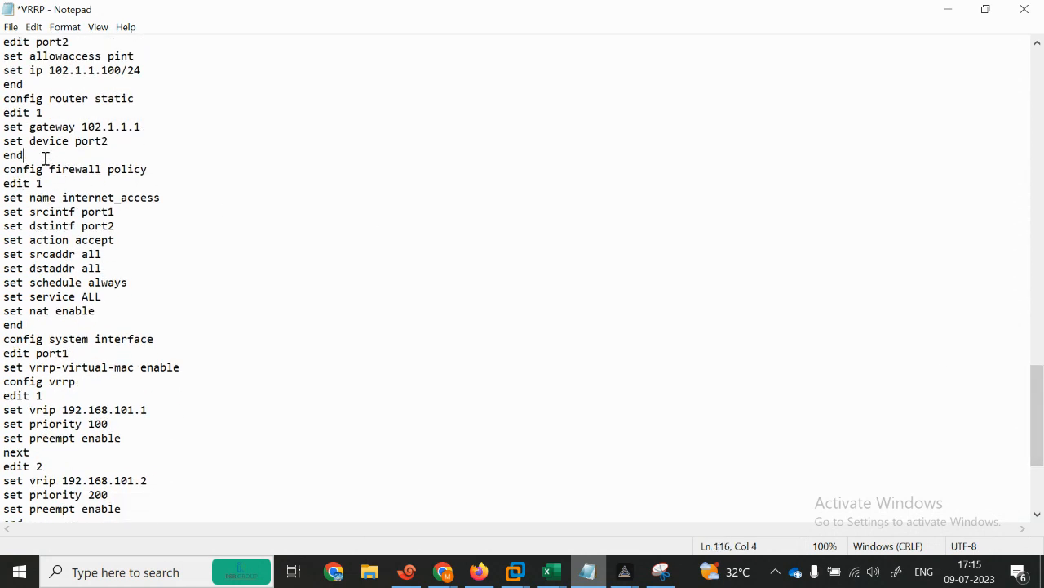
key("Return")
left_click_drag(4, 184, 201, 338)
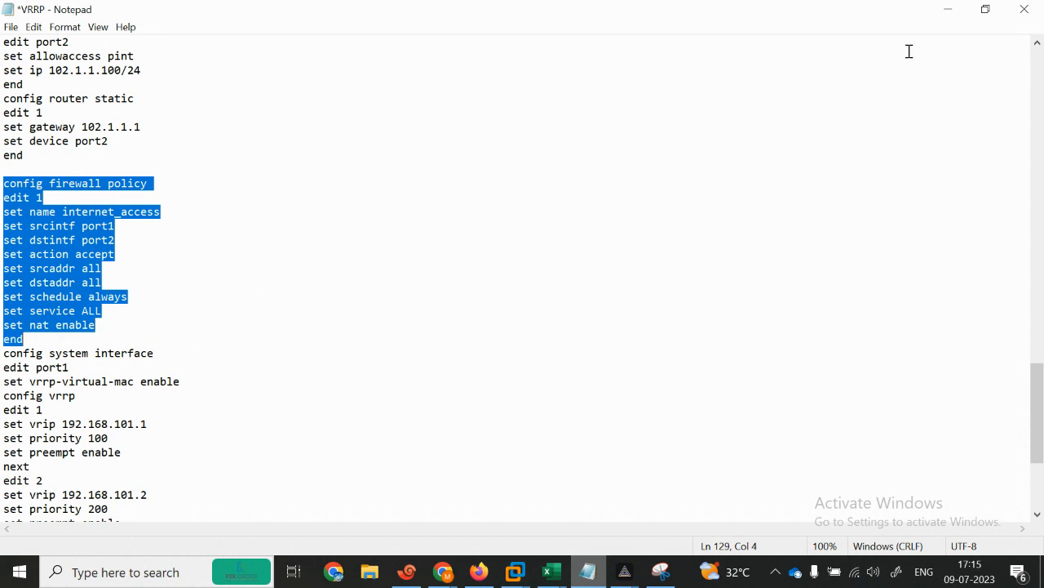
Step: Paste the internet_access firewall policy commands into the FG2 terminal
left_click(948, 9)
left_click(408, 572)
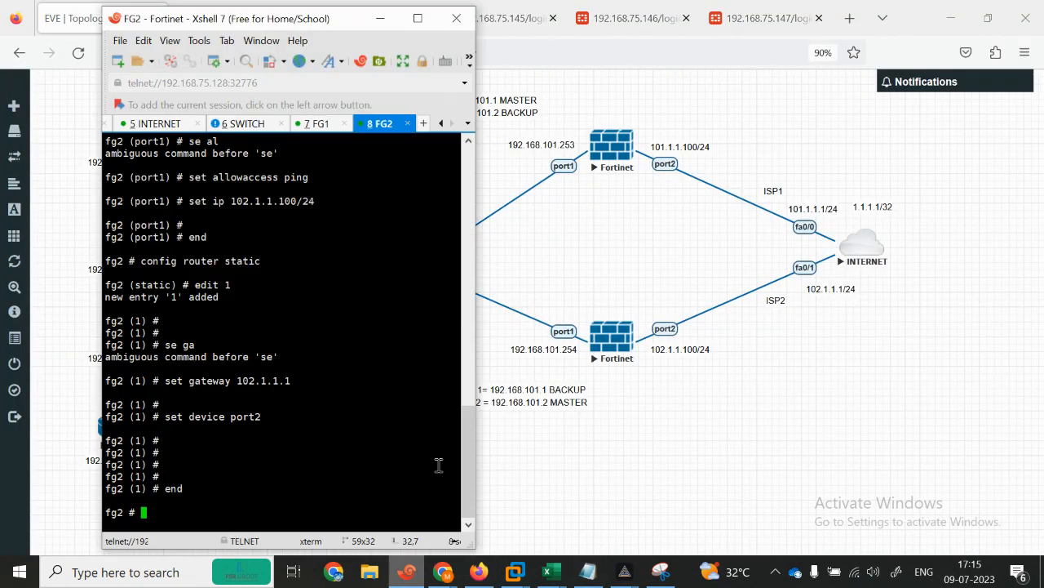
right_click(343, 408)
left_click(377, 141)
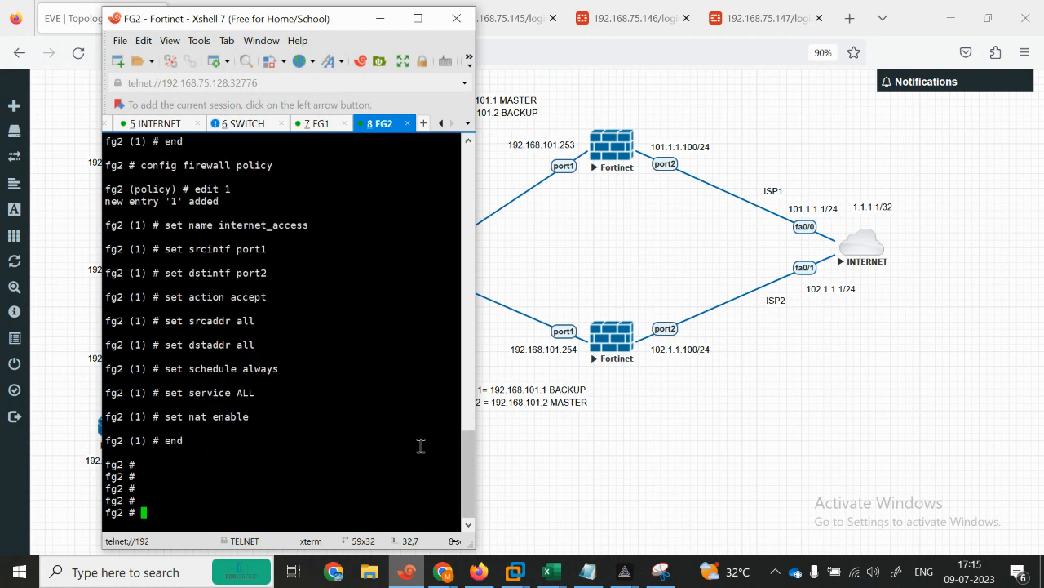
left_click(411, 572)
Step: Back in the VRRP notes, select the VRRP configuration block
left_click(589, 572)
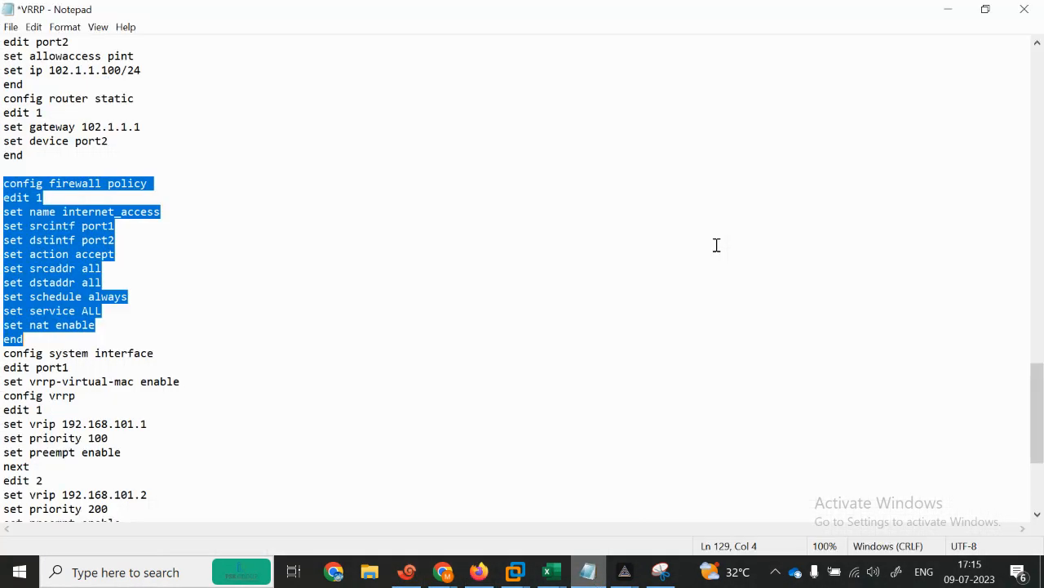
left_click_drag(2, 359, 103, 363)
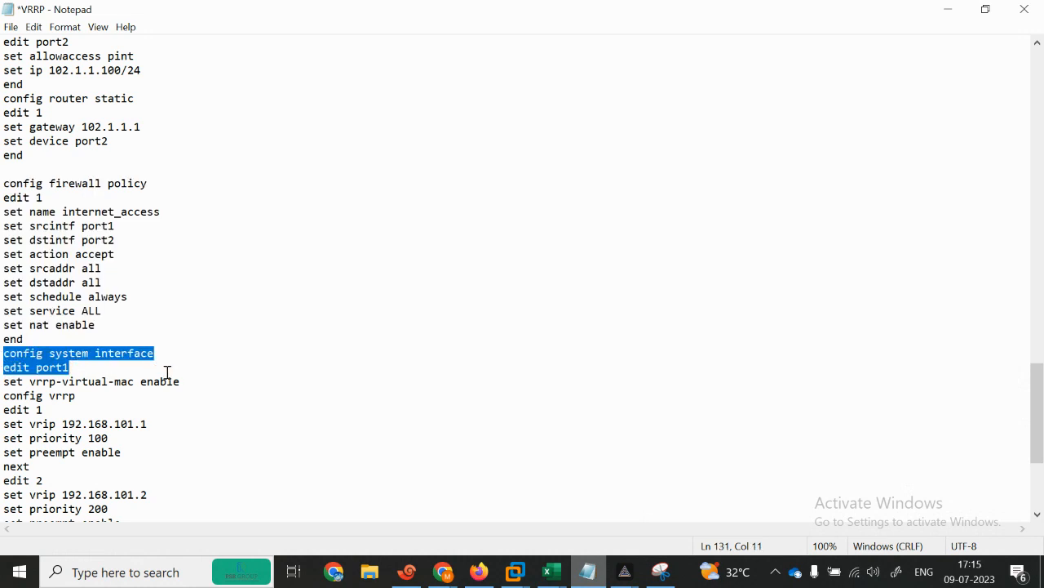
left_click(120, 395)
left_click_drag(4, 355, 217, 513)
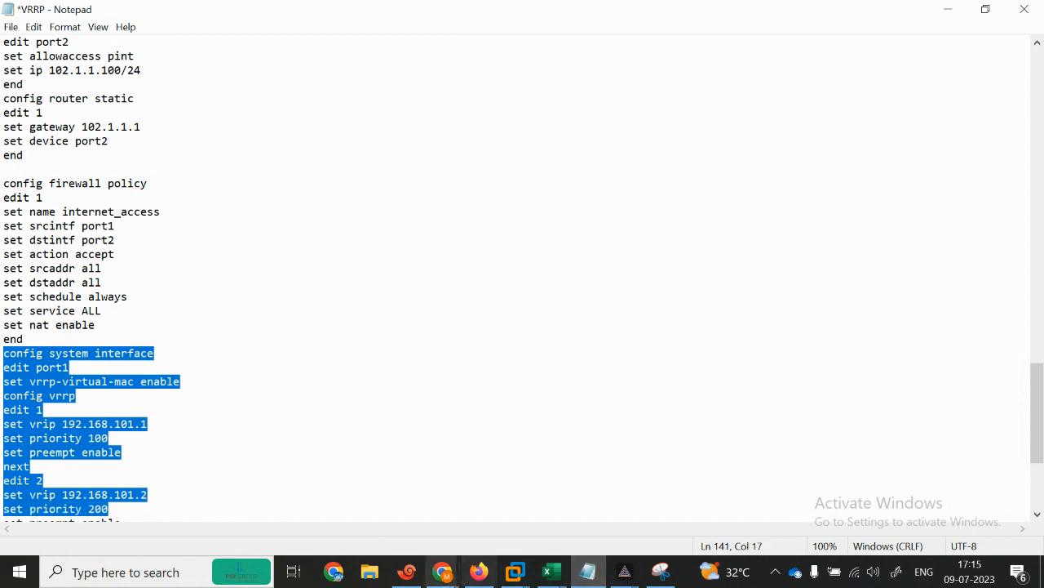
mouse_move(443, 571)
left_click(298, 517)
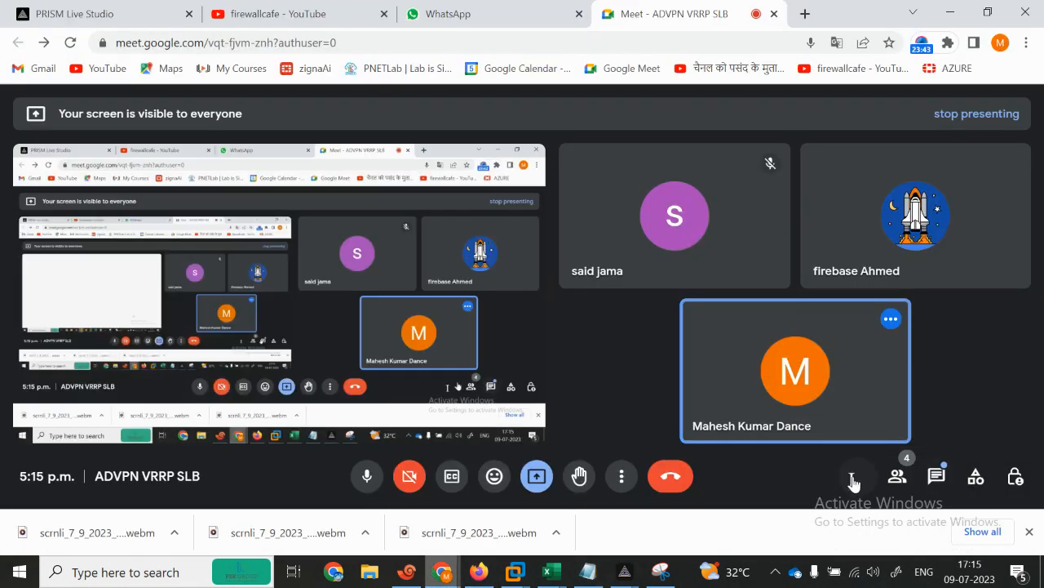
Step: Read the Meet chat message about port 1, then minimize the meeting to show Notepad
left_click(935, 480)
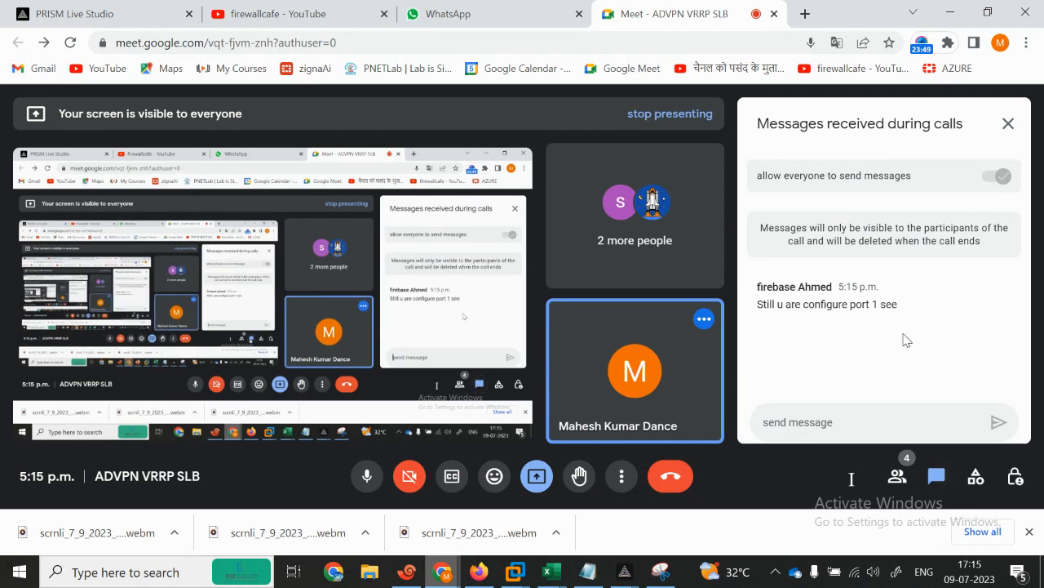
left_click(957, 8)
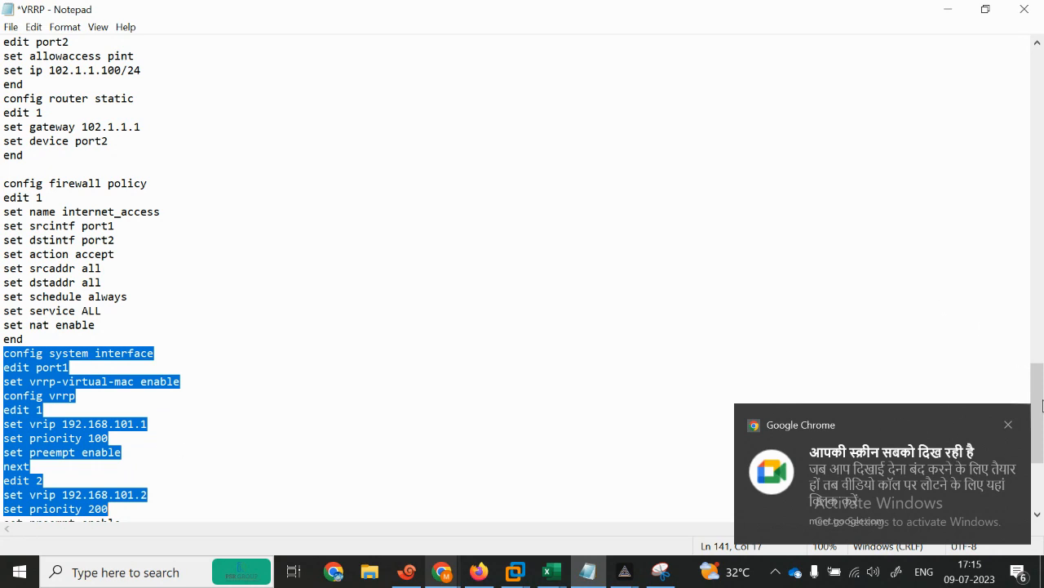
Step: Paste the VRRP interface block from Notepad into FG2 and maximize the terminal
scroll(1040, 408, "down", 3)
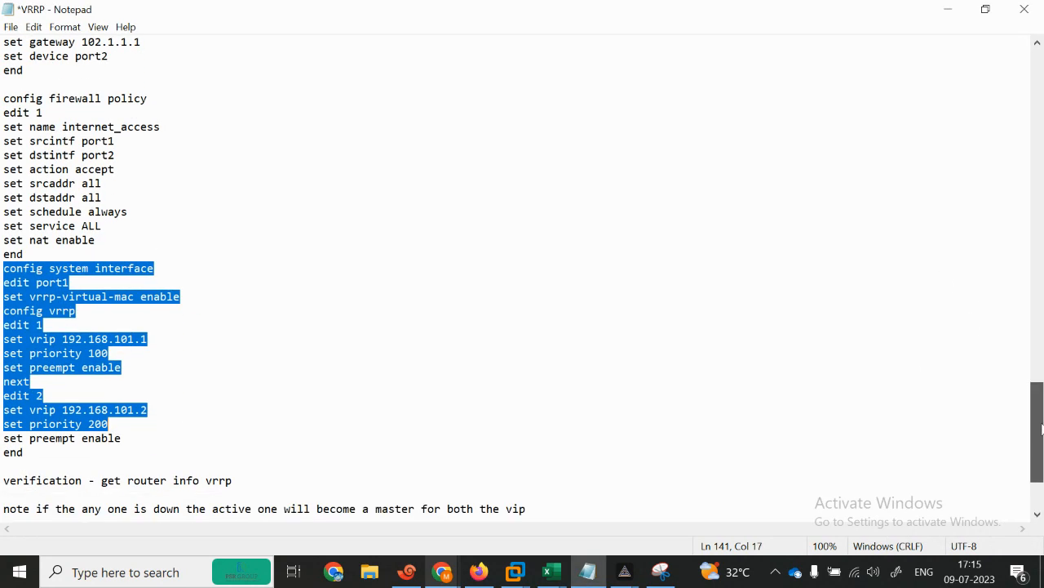
left_click(249, 355)
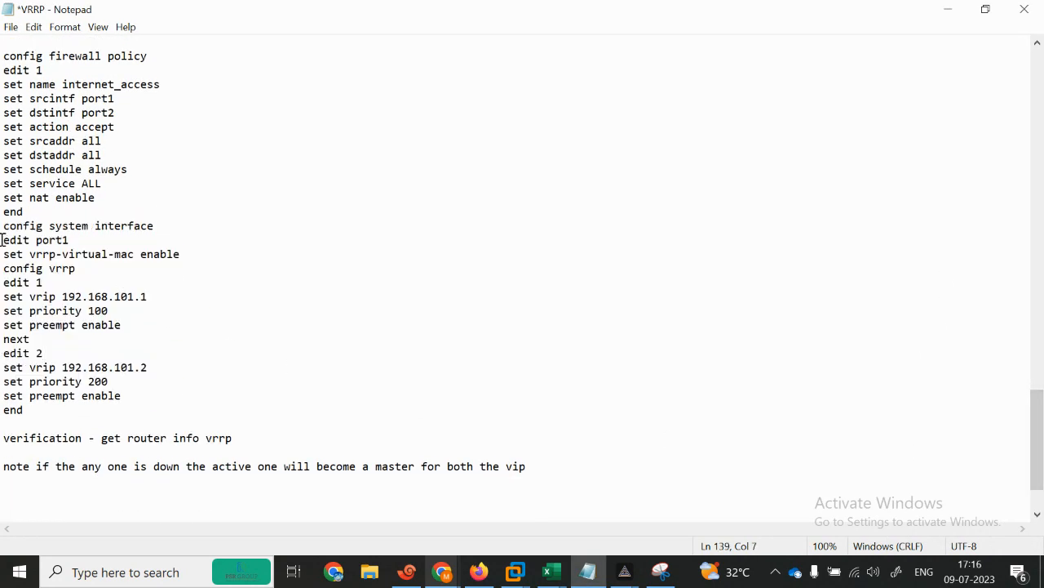
left_click_drag(1, 225, 222, 419)
key("ctrl+c")
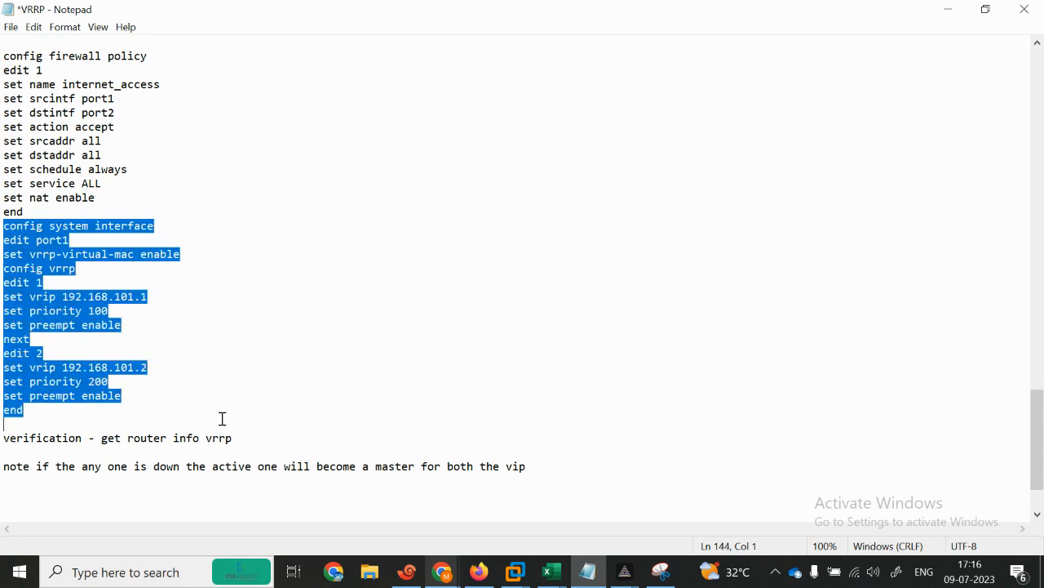
left_click(947, 9)
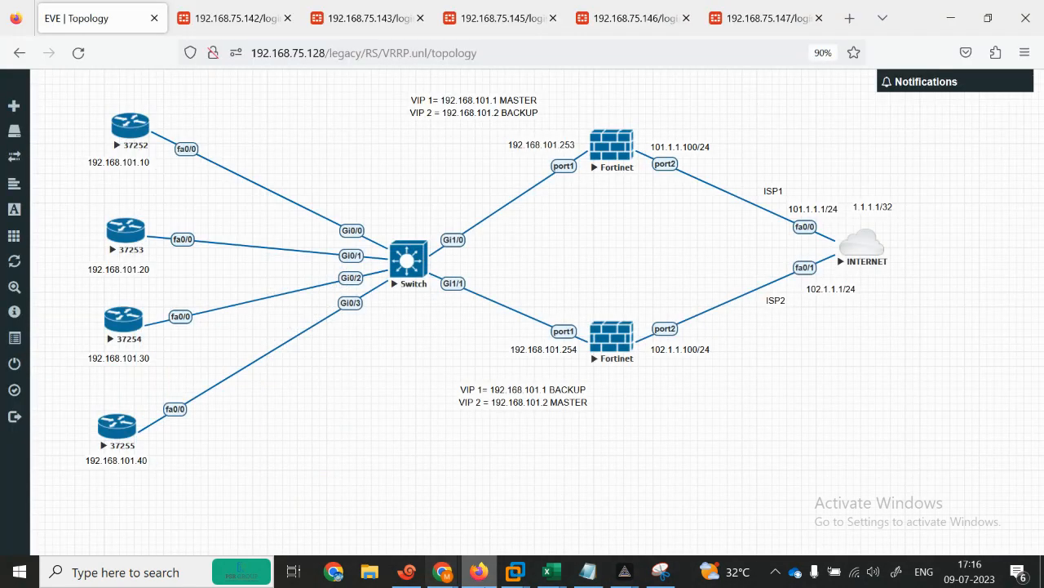
left_click(405, 572)
right_click(328, 205)
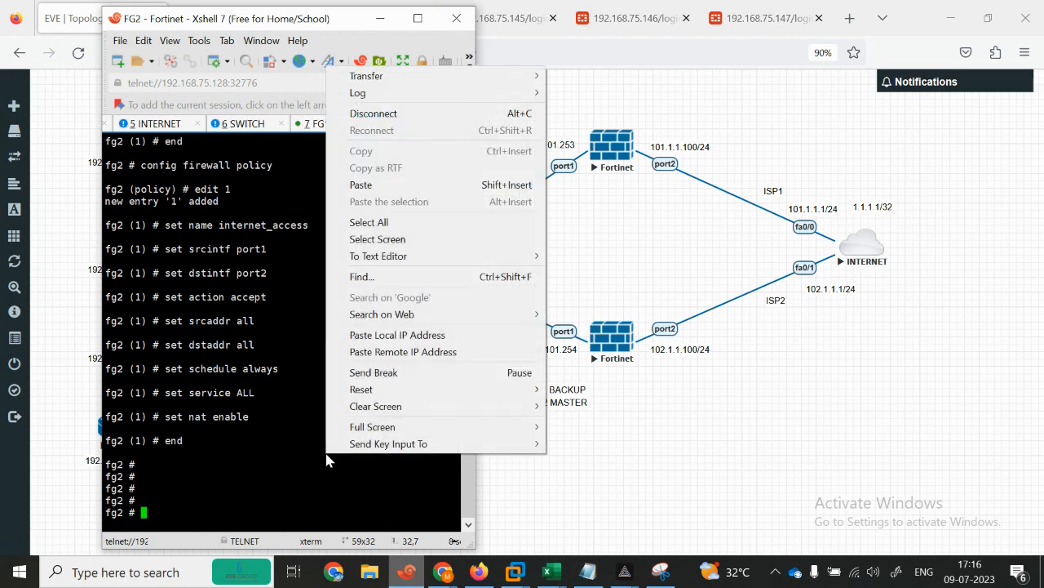
left_click(342, 184)
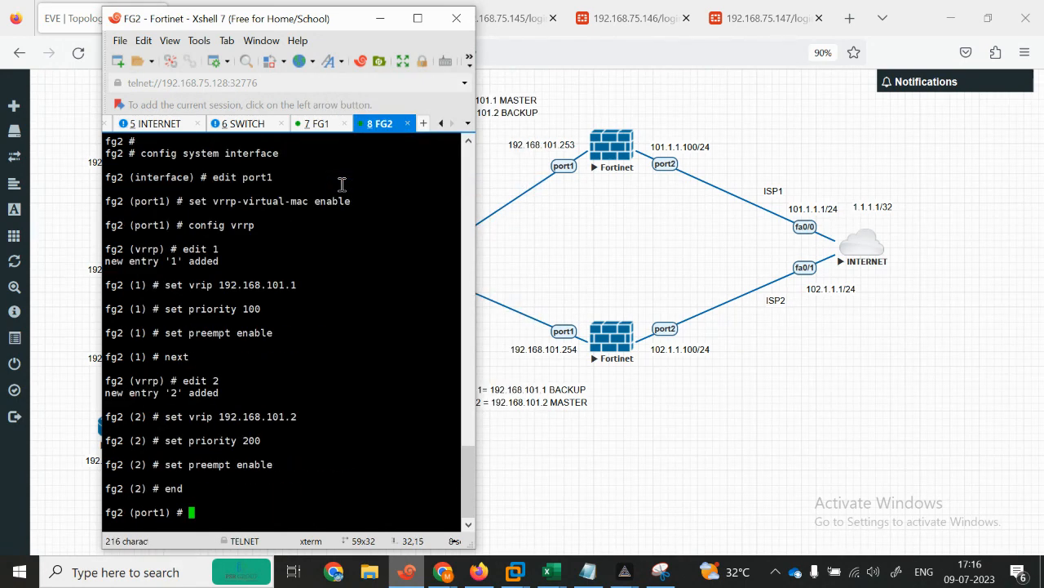
key("Return")
key("Return")
key("Return")
key("Return")
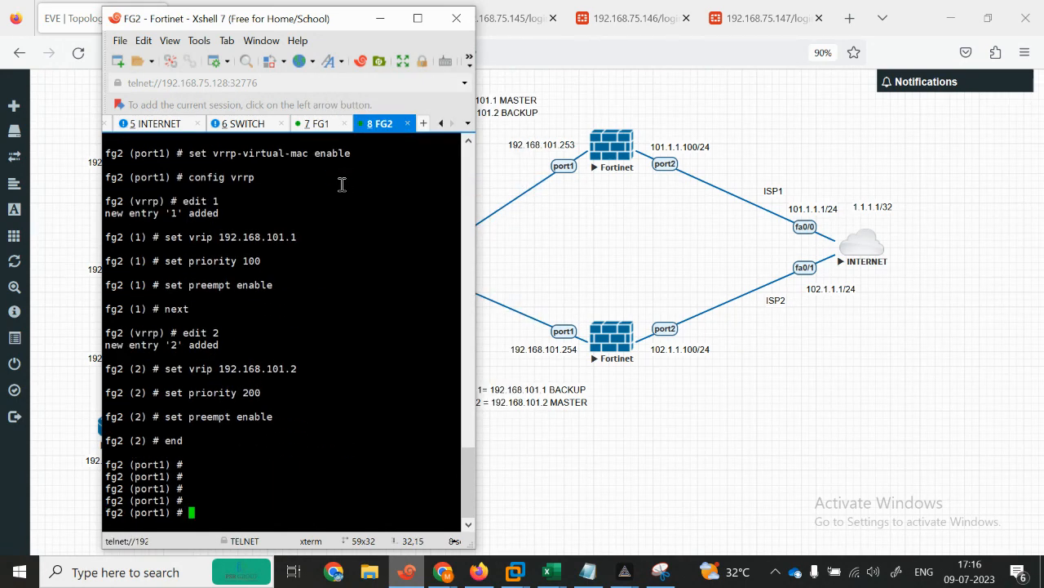
left_click(418, 18)
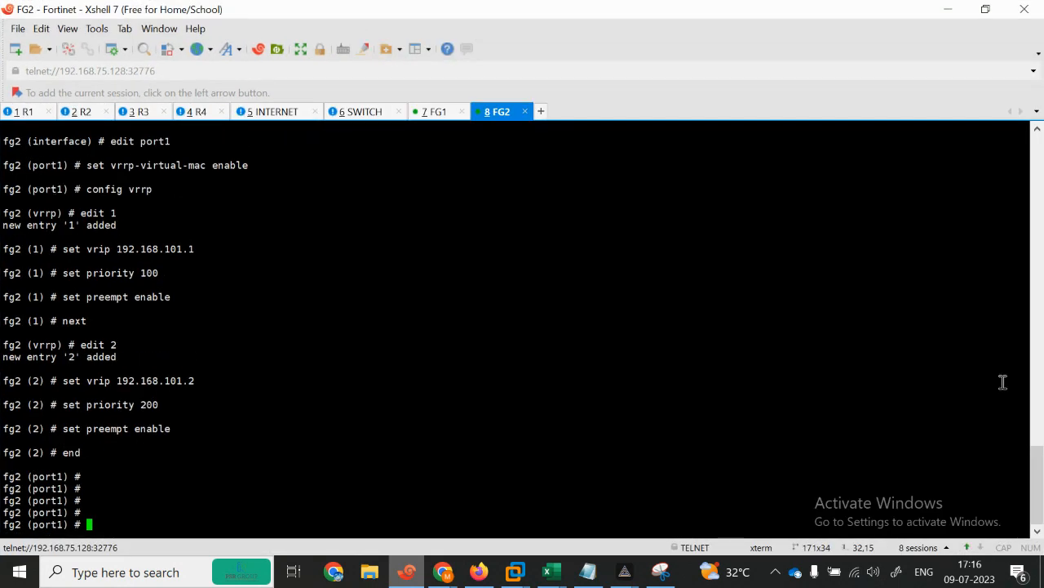
Step: Review the pasted lines: vrip 192.168.101.1 priority 100, vrip 192.168.101.2 priority 200, both preempt
scroll(245, 273, "up", 3)
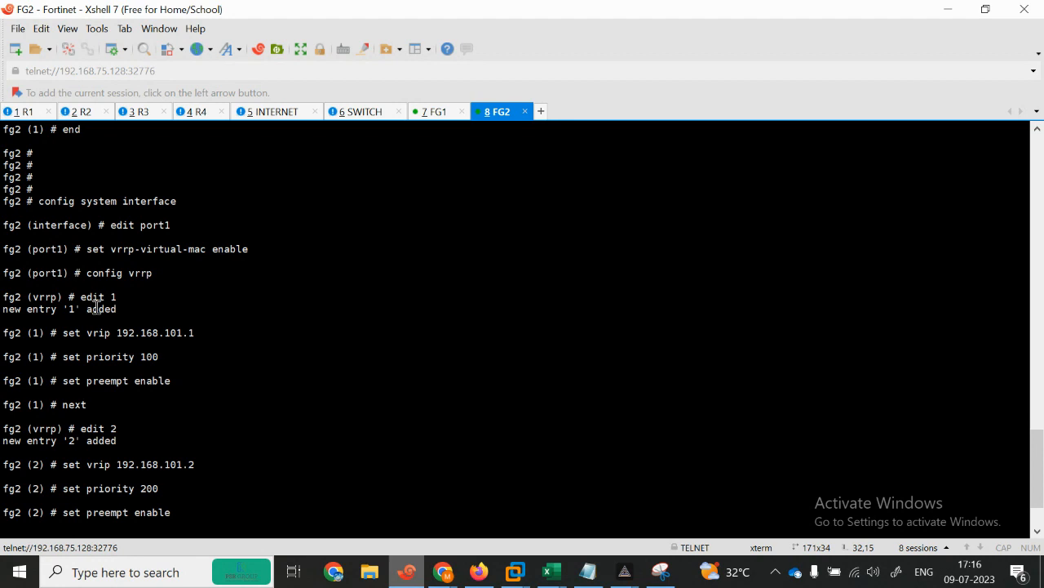
left_click_drag(64, 333, 221, 331)
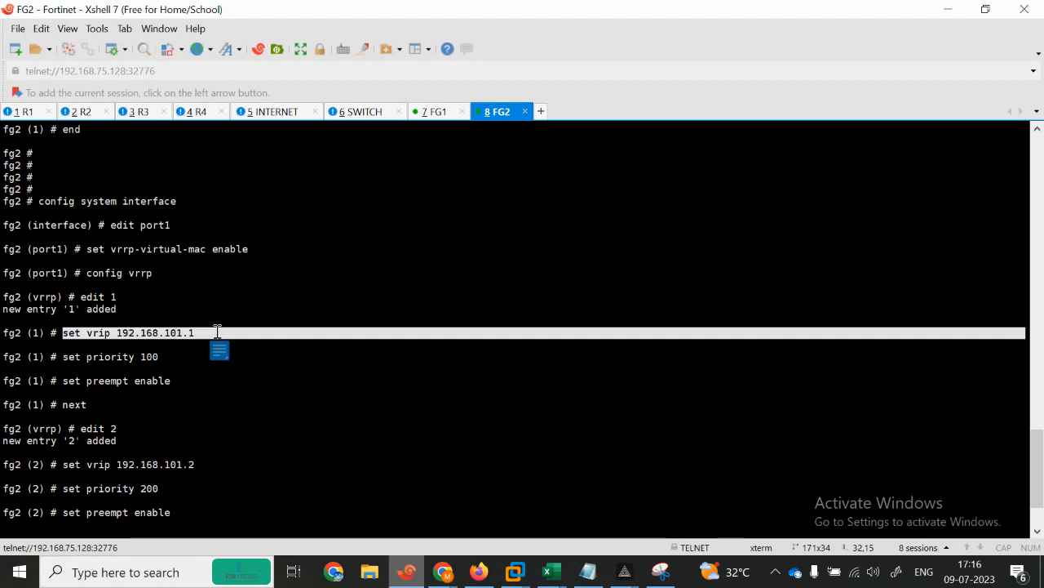
left_click_drag(75, 358, 166, 366)
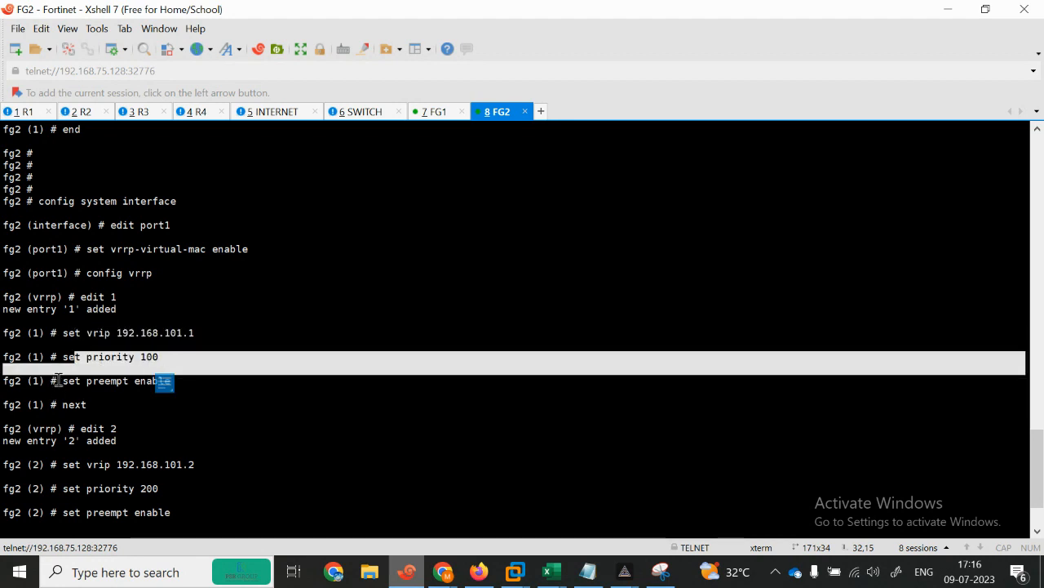
left_click_drag(58, 380, 152, 381)
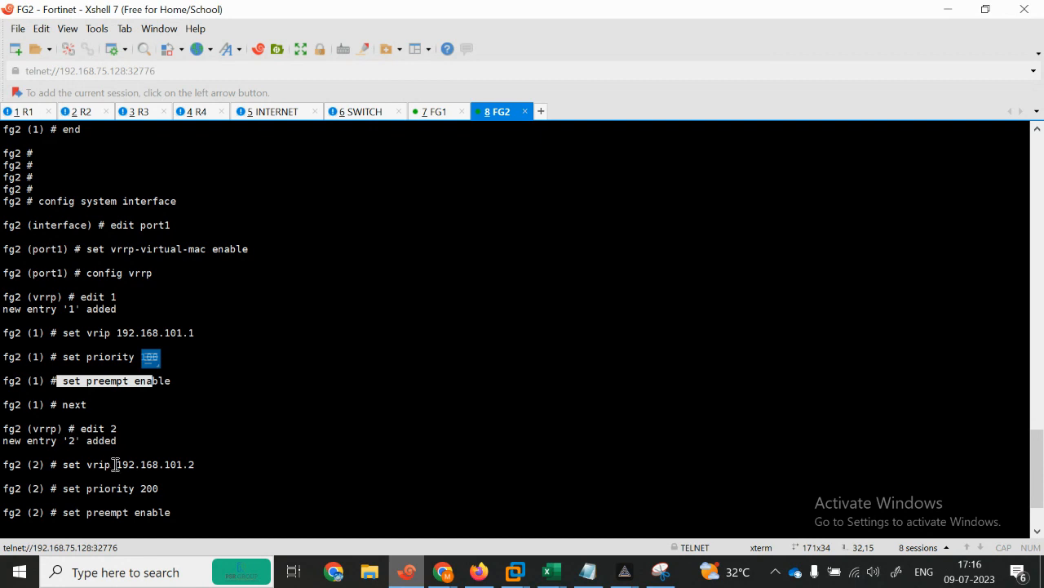
left_click_drag(116, 464, 205, 464)
left_click_drag(82, 488, 168, 488)
left_click_drag(1039, 476, 1036, 512)
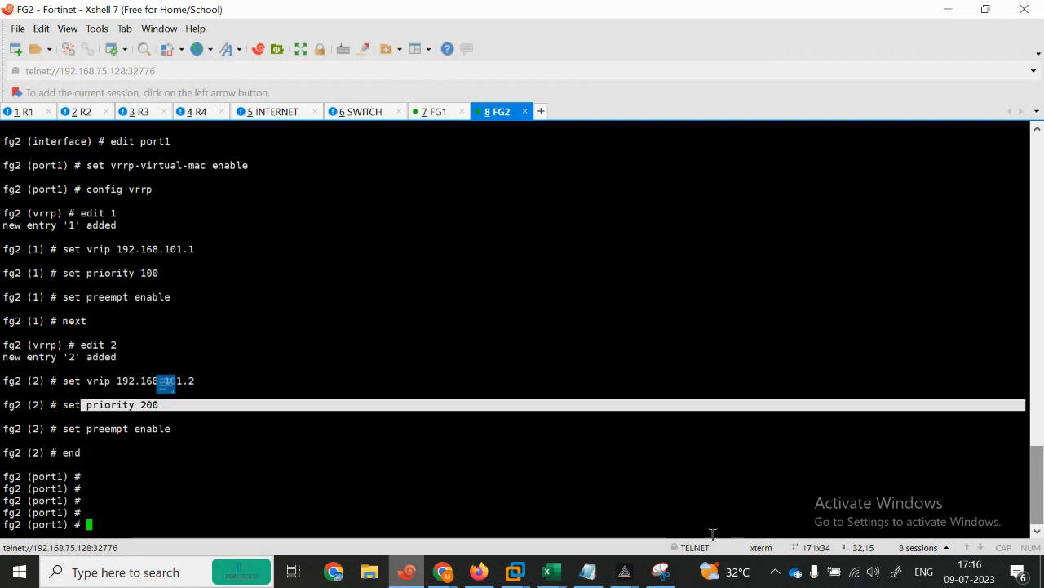
left_click(479, 571)
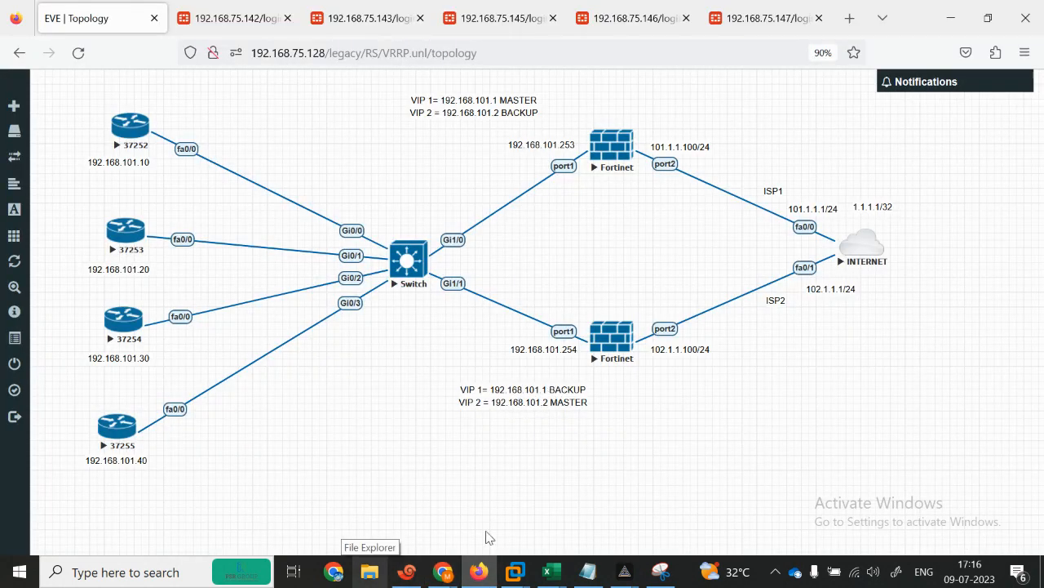
left_click(406, 571)
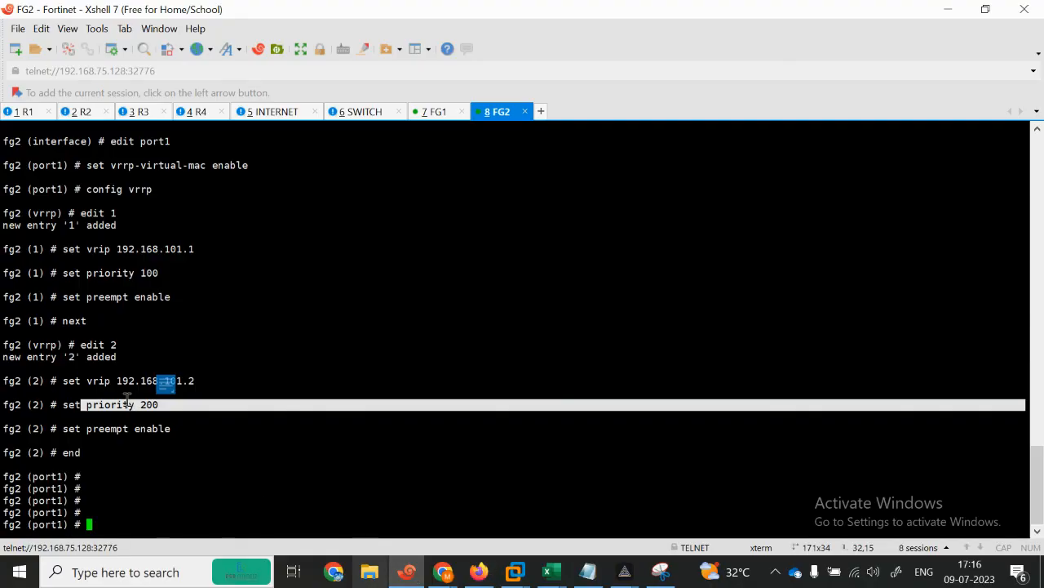
left_click(175, 413)
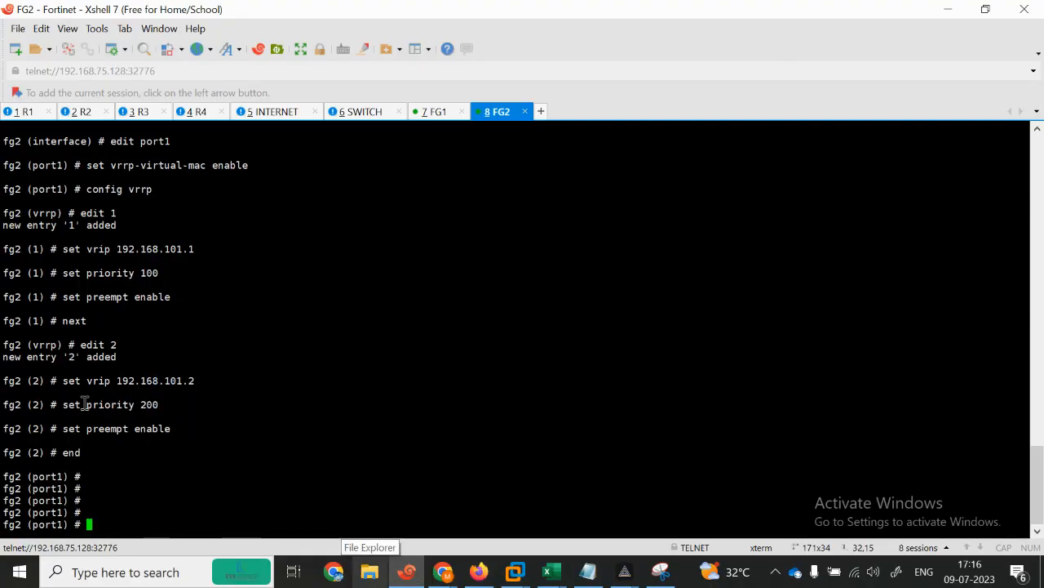
left_click_drag(85, 403, 178, 397)
left_click_drag(98, 425, 188, 431)
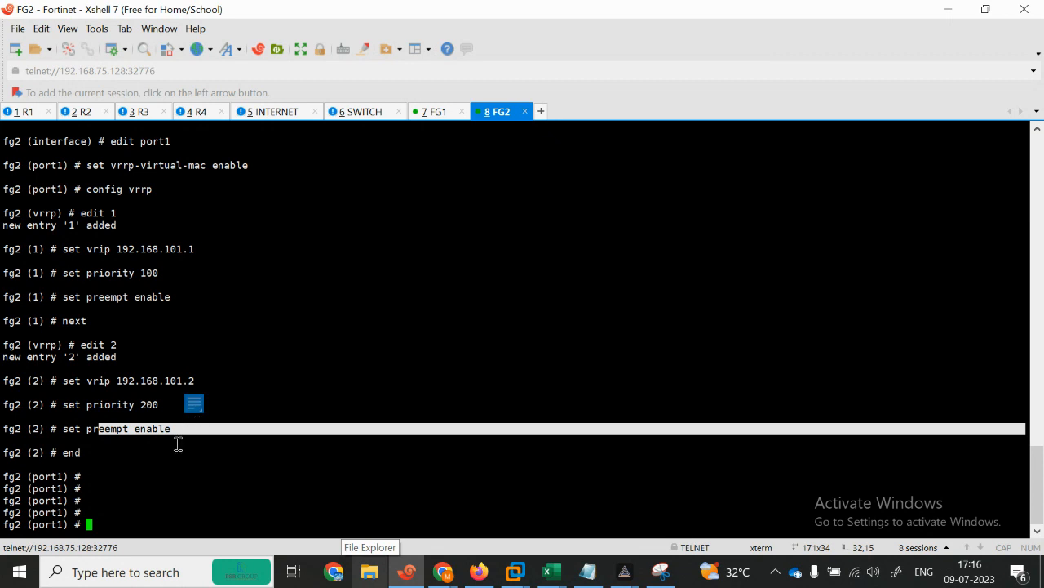
Step: End FG2's port1 config and run get router info vrrp, showing VRIDs 1 and 2 as MASTER
left_click(587, 572)
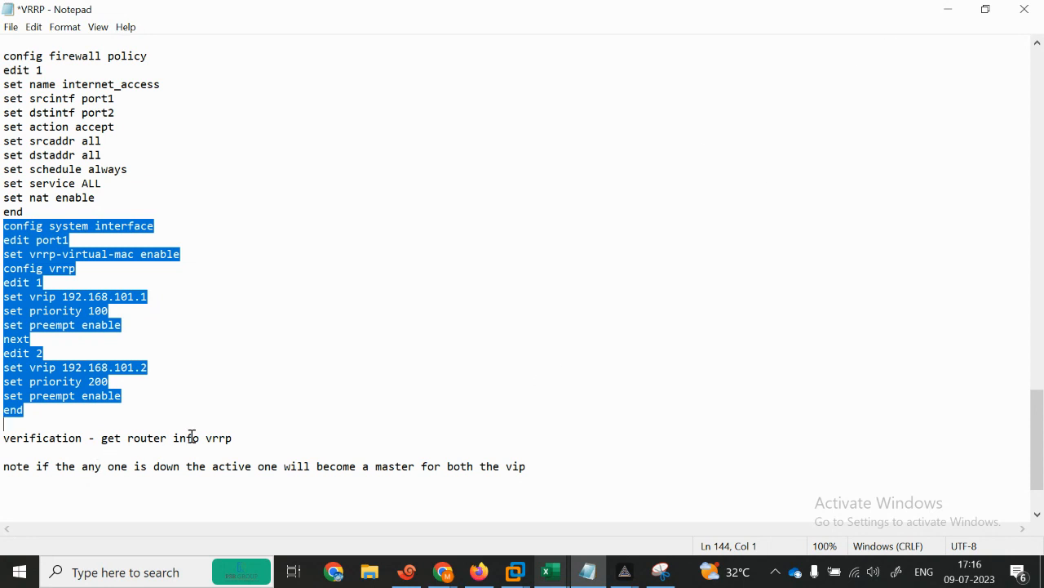
left_click(947, 9)
key("Return")
key("Return")
type("end")
key("Return")
key("Return")
key("Return")
type("get router ")
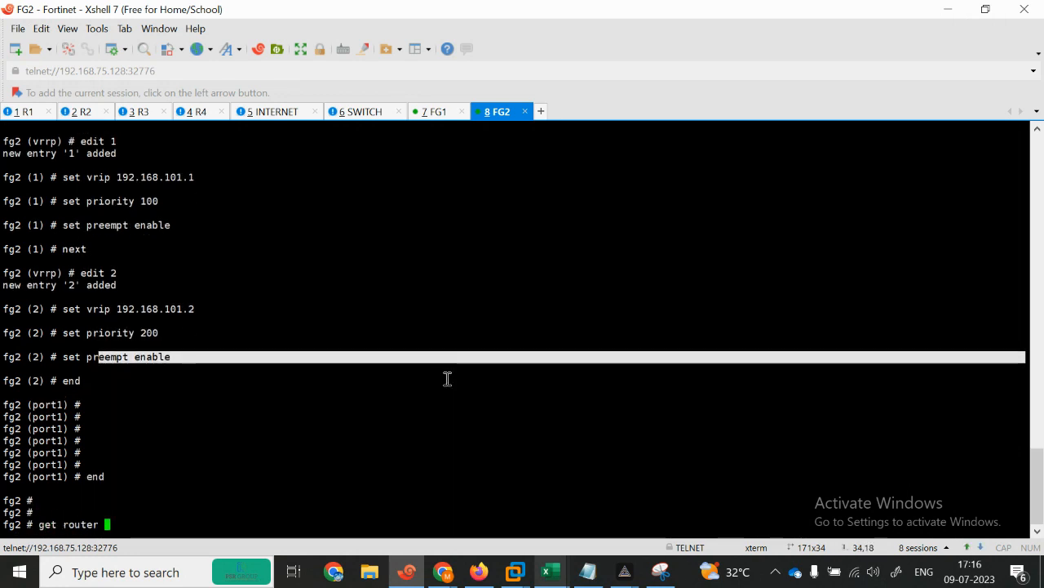
type("info vrrp")
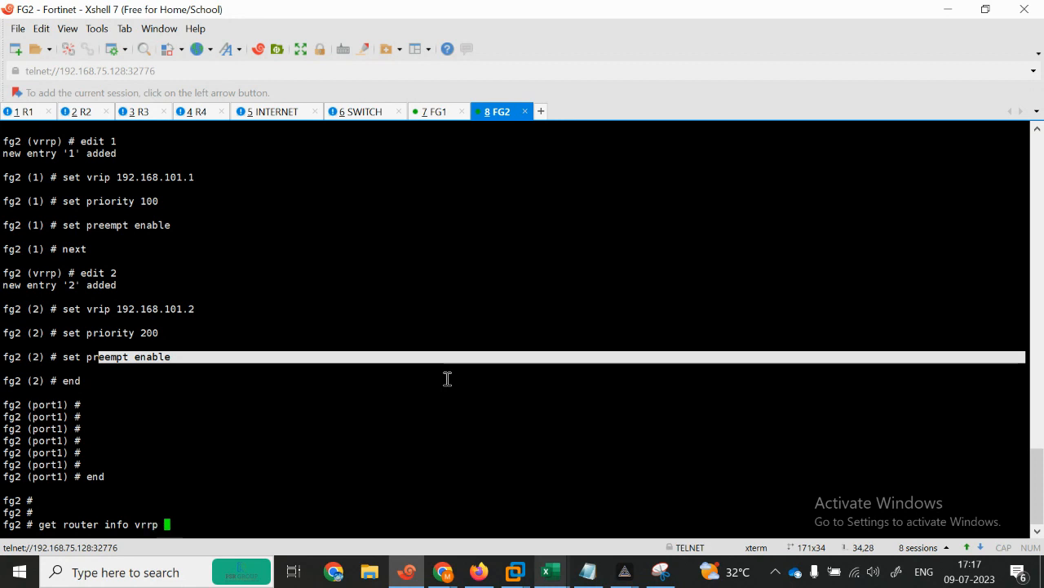
key("Return")
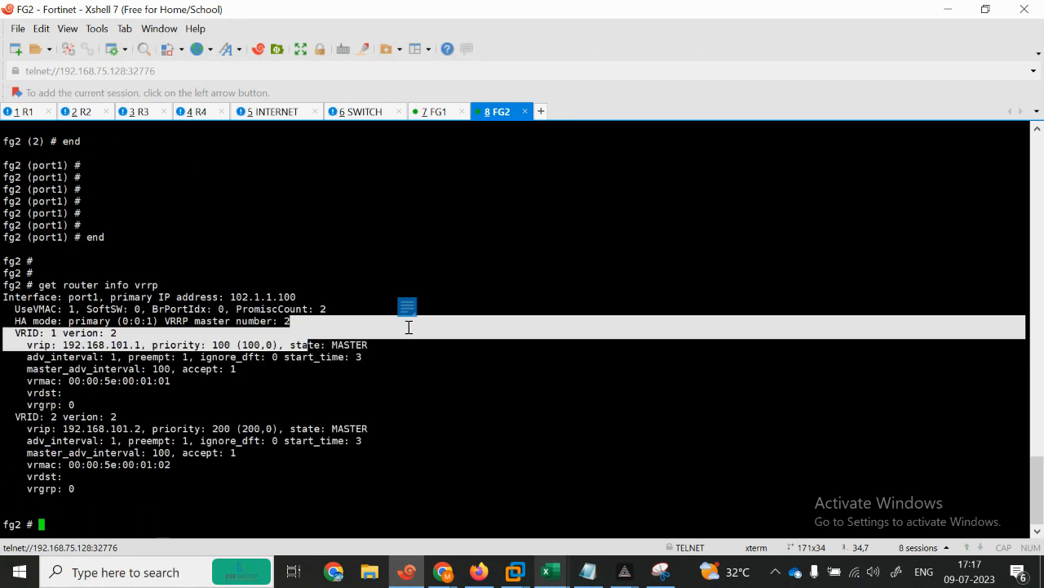
left_click(948, 10)
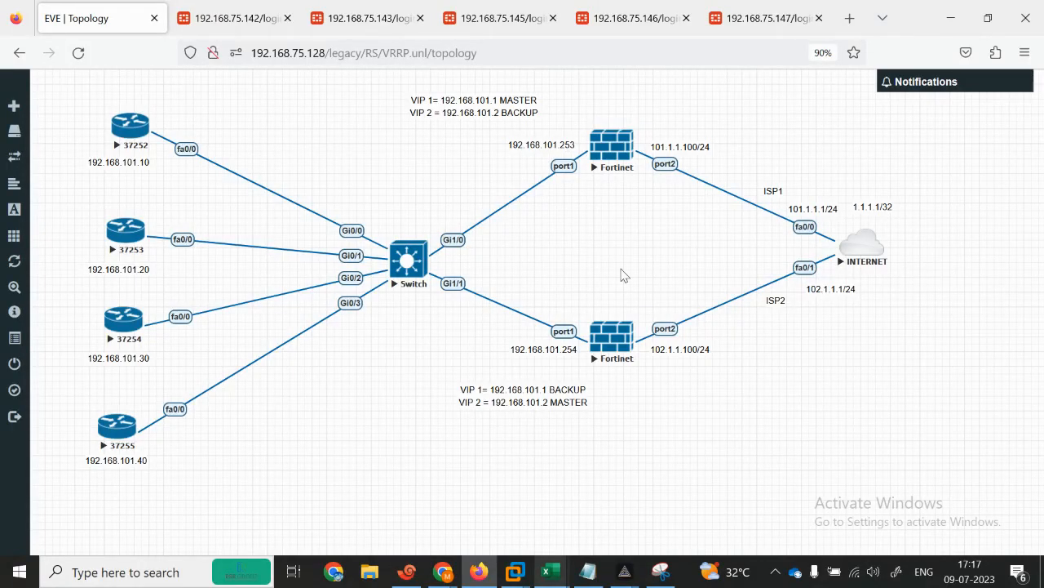
left_click(405, 571)
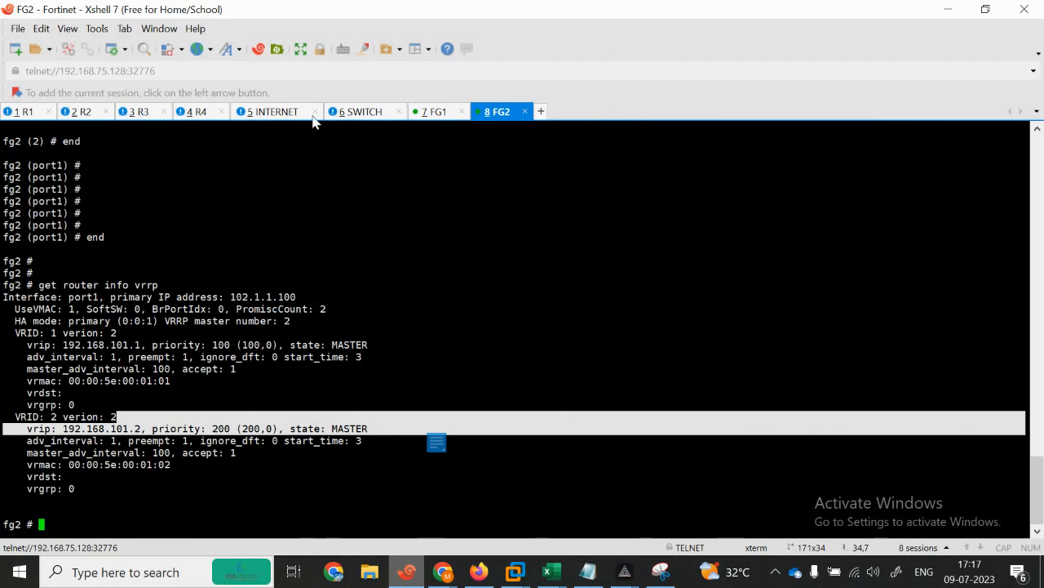
Step: On the INTERNET router, enter global configuration mode and disable DNS lookups with no ip domain-lookup
left_click(277, 117)
key("Return")
key("Return")
key("Return")
key("Return")
type("en")
key("Return")
type("con")
key("Tab")
type("f")
key("Tab")
type("ter")
key("Return")
key("Return")
type("no ip dom")
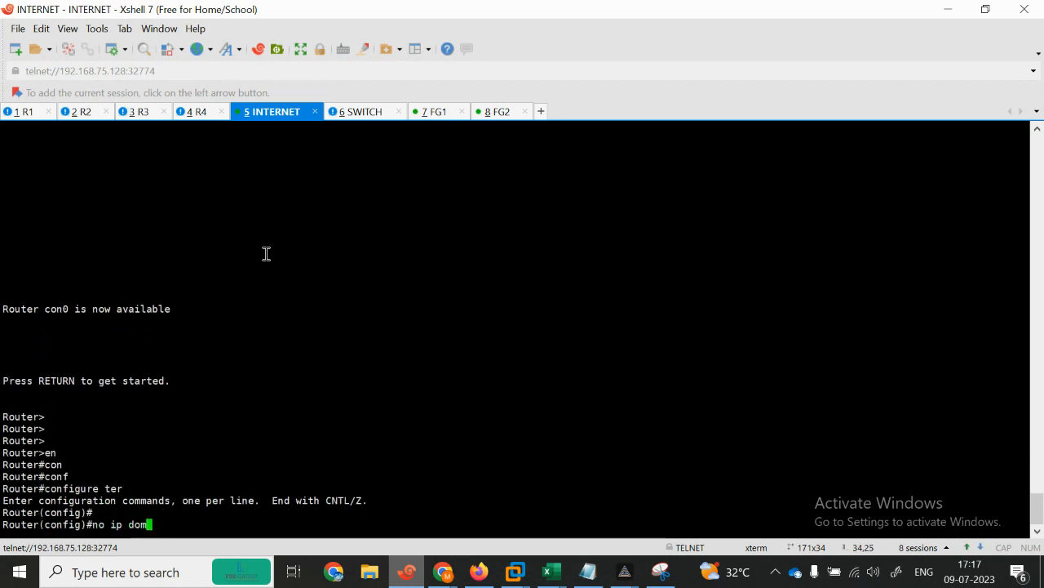
key("Tab")
type("ainl")
type("lo")
key("Tab")
key("Return")
type("\\")
key("Return")
key("Return")
key("Return")
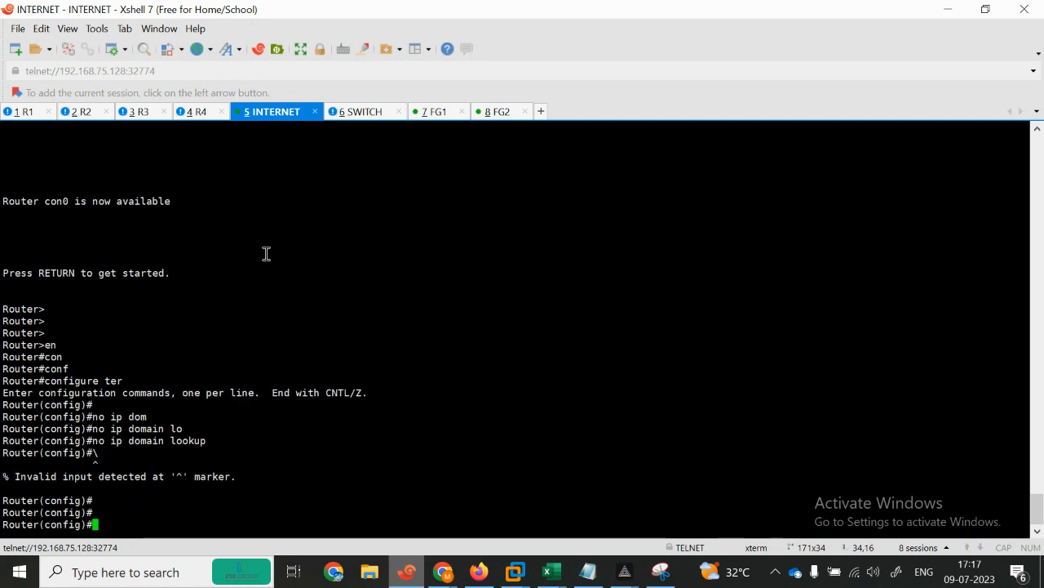
Step: Give FastEthernet0/0 the address 101.1.1.1 255.255.255.0 and bring it up
type("in")
key("Tab")
type("fas")
key("Tab")
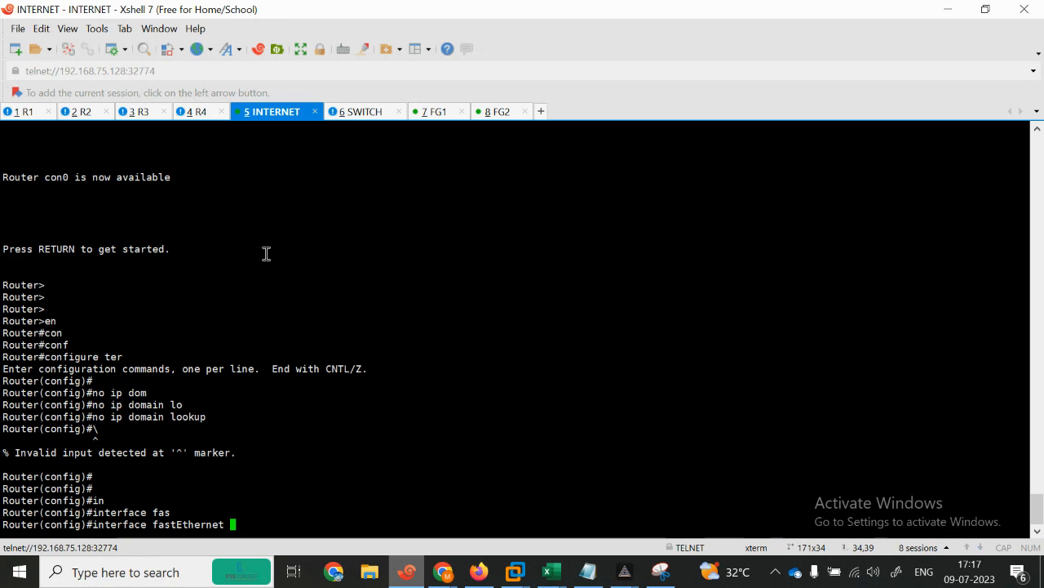
left_click(986, 9)
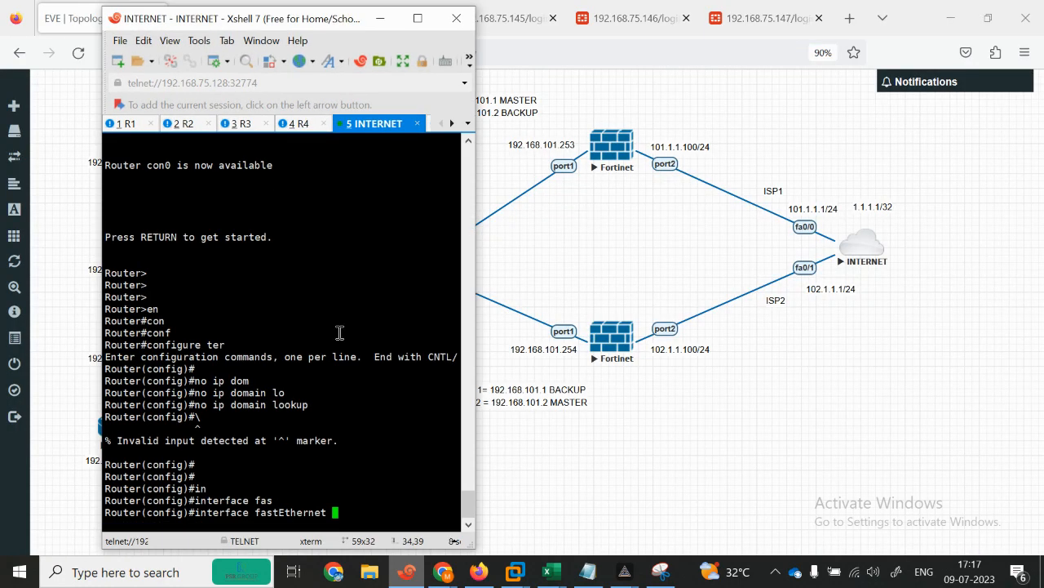
type("0/0")
key("Return")
type("ip add")
key("Tab")
type("1")
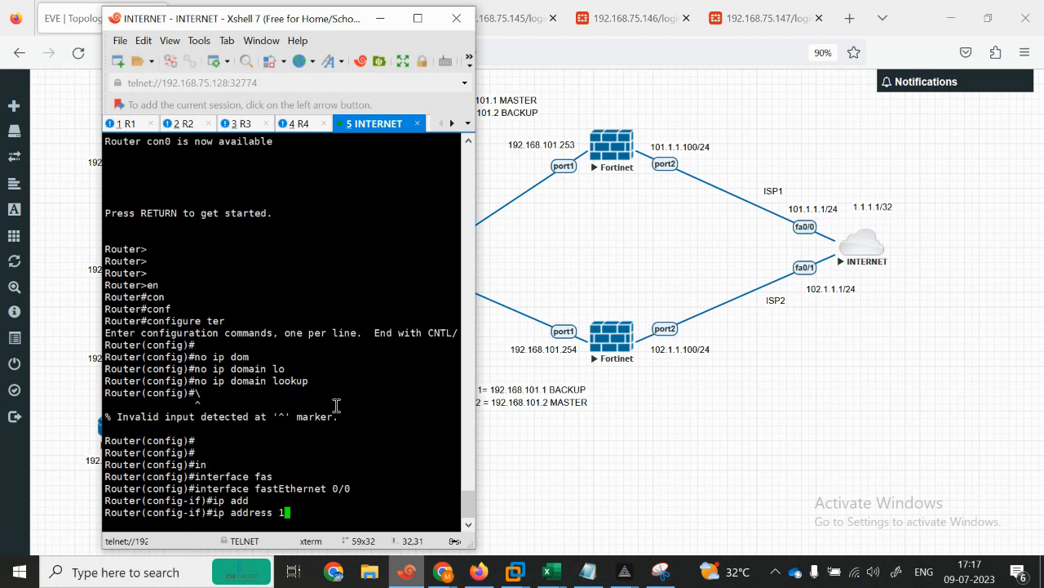
type("01.1.1.")
type("1 24")
type("55.255.255.0")
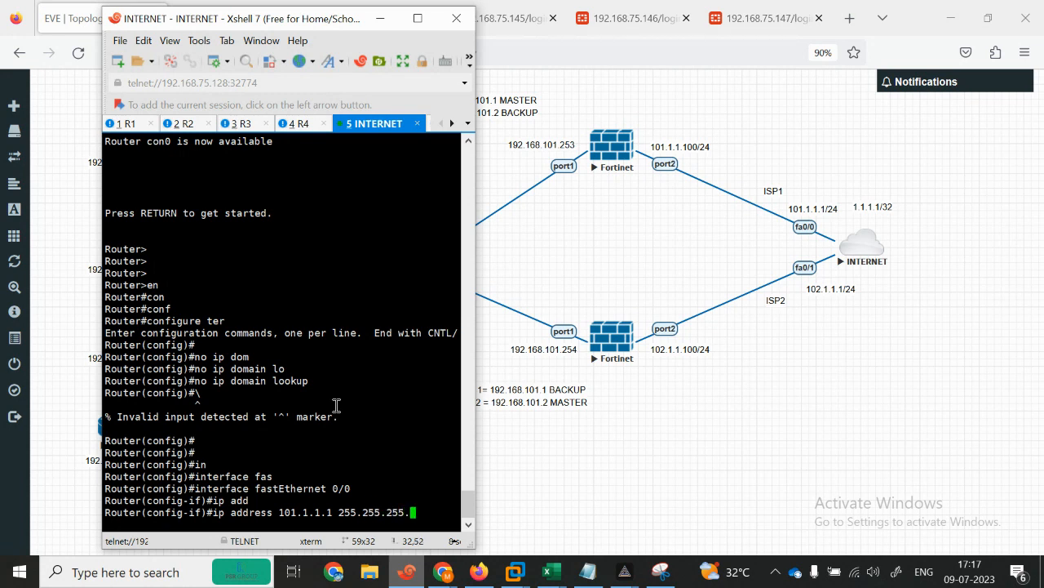
key("Return")
type("no sh")
key("Tab")
key("Return")
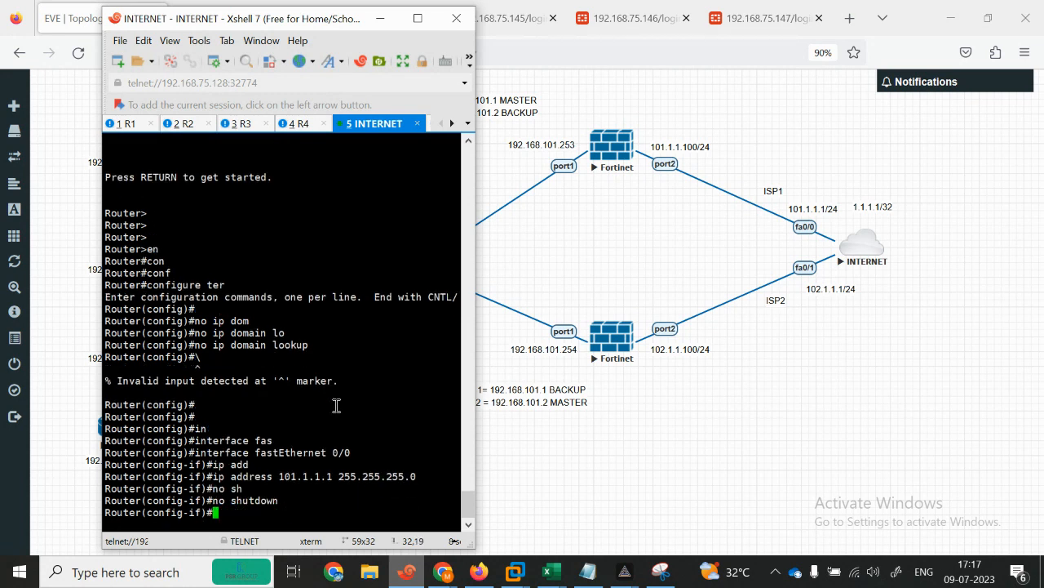
key("Return")
key("Return")
key("Return")
Step: Give FastEthernet0/1 the corrected address 102.1.1.1/24 and enable it with no shutdown
type("int ")
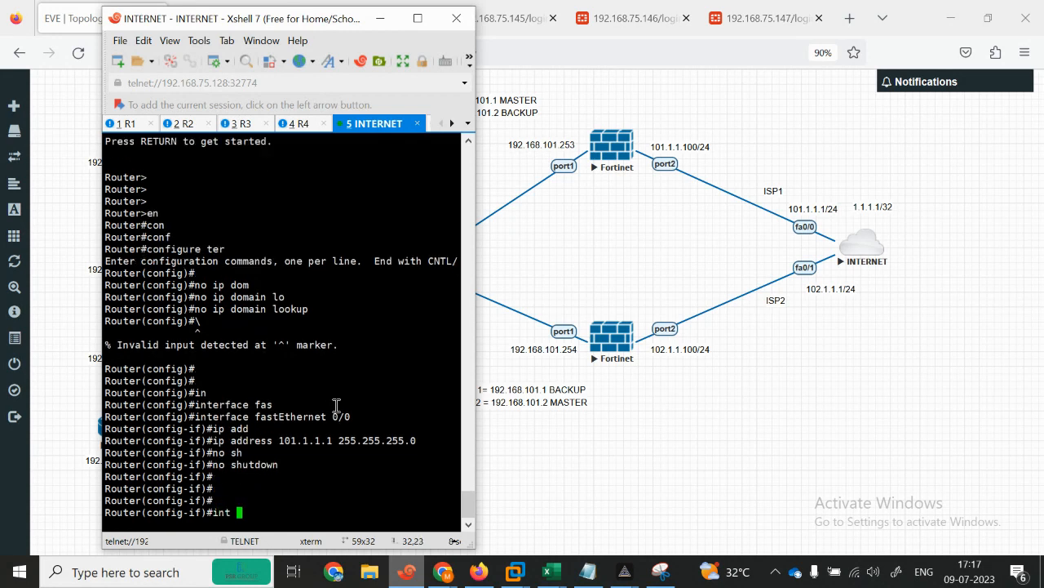
type("fa0/1")
key("Return")
type("ip ad")
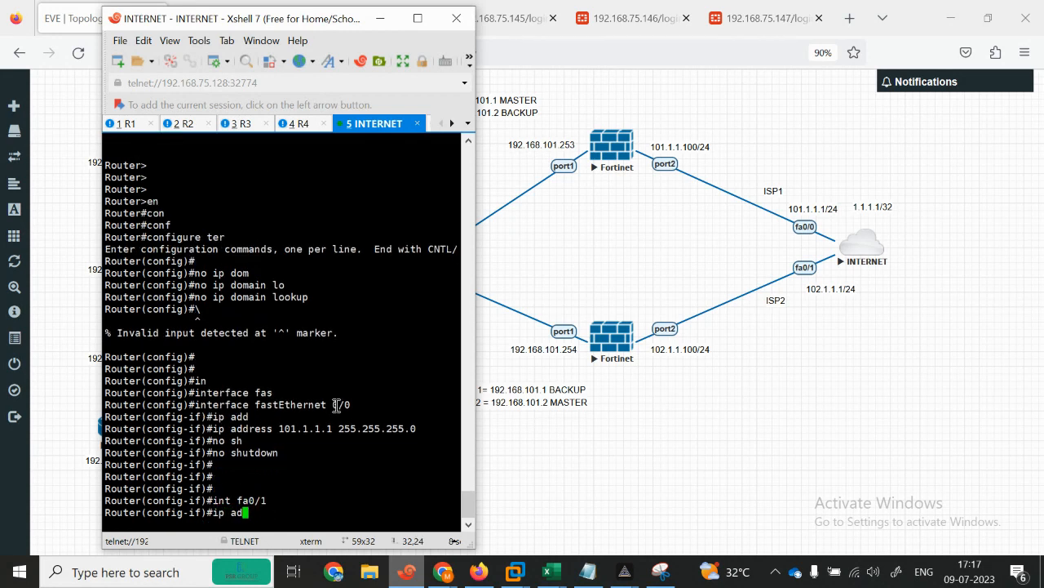
type("d 102.1.1.1 255.255.25.50")
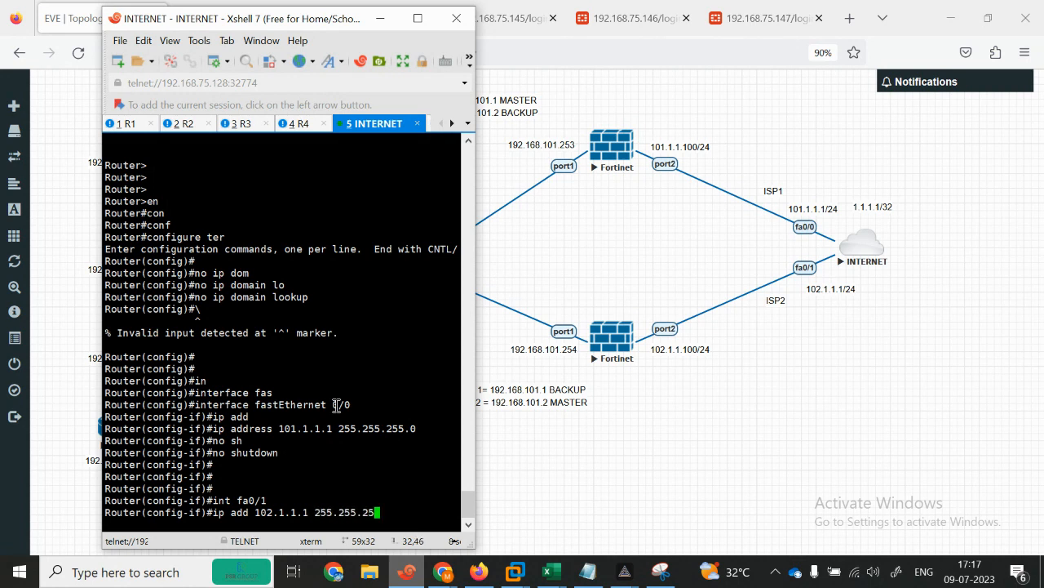
key("Return")
type("no")
key("Up")
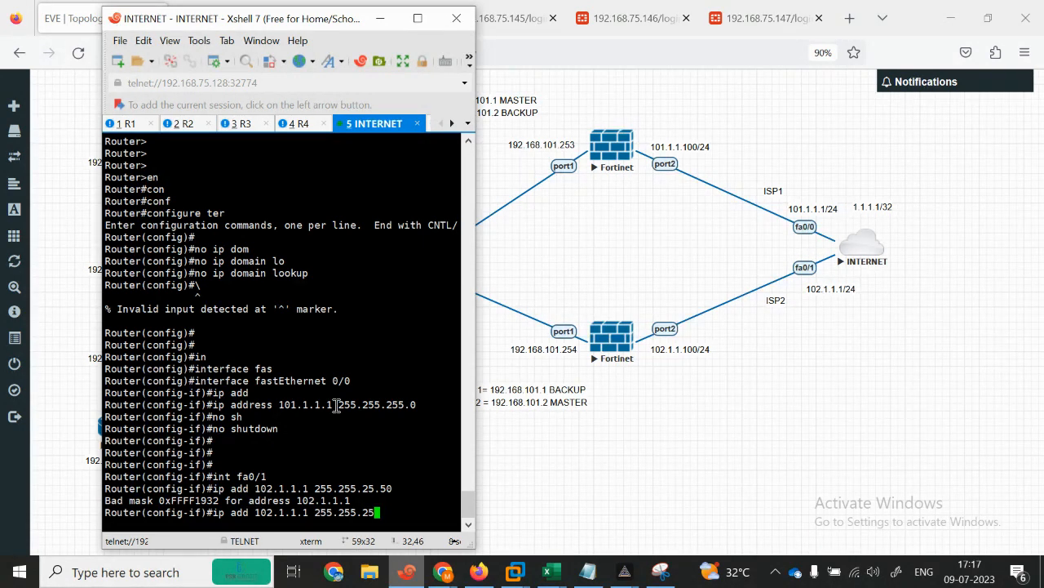
key("Return")
type("no sh")
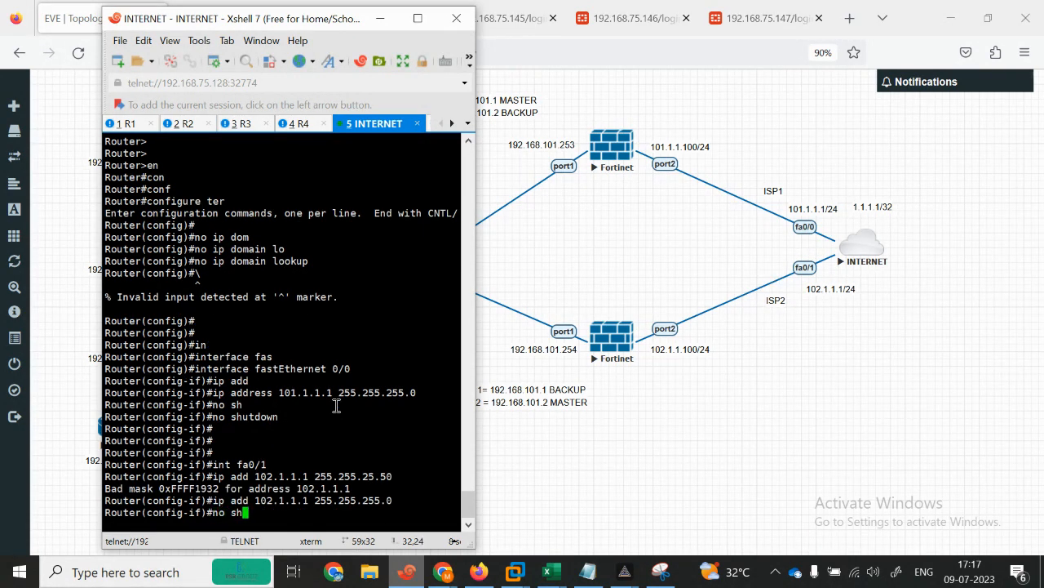
key("Return")
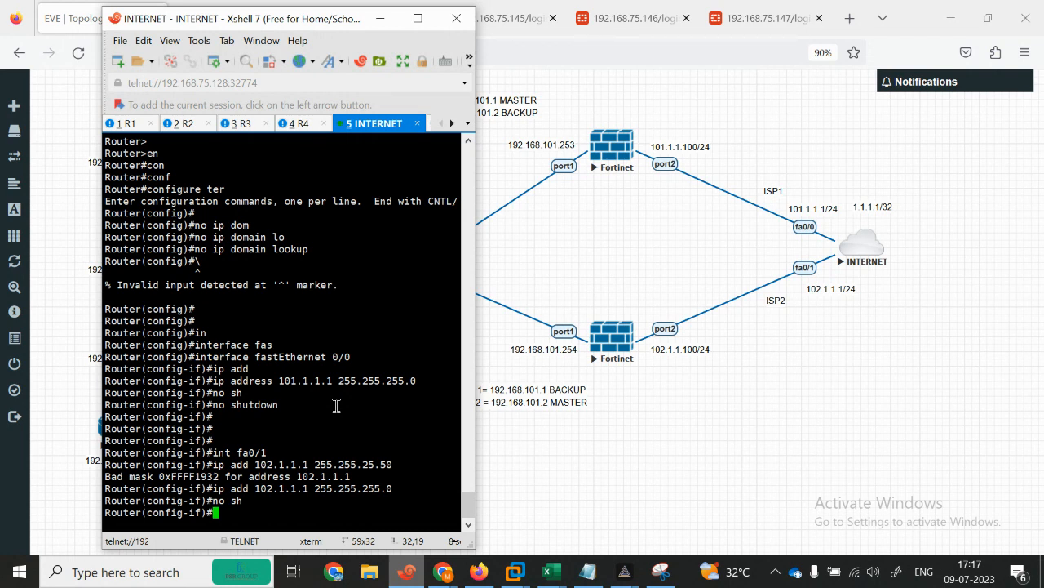
key("Return")
key("Return")
key("Return")
key("Return")
key("Return")
Step: Create Loopback1 with address 1.1.1.1 255.255.255.255 and leave configuration mode
type("int loo")
key("Tab")
type("p ")
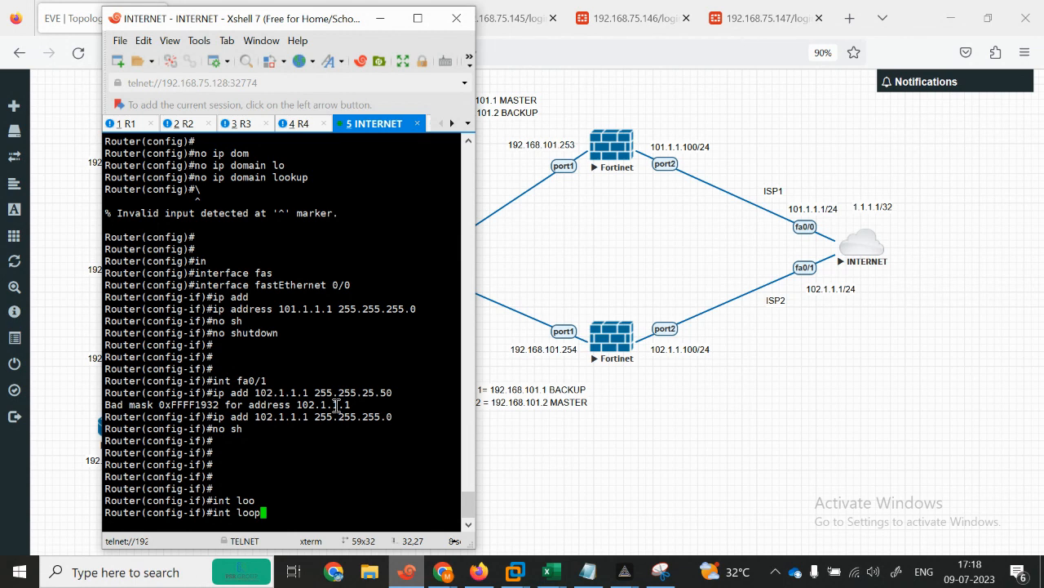
type("1")
key("Return")
type("ip add")
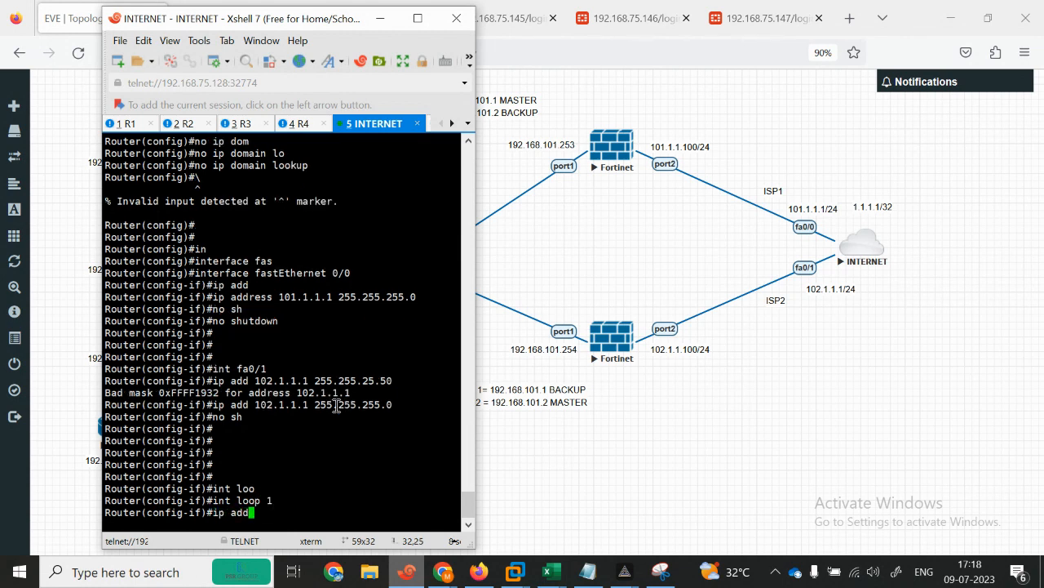
type(" 1.1.1.1 255.255.255.255.")
key("Return")
key("Return")
type("end")
Step: Display the INTERNET router's routing table with show ip route
key("Return")
key("Return")
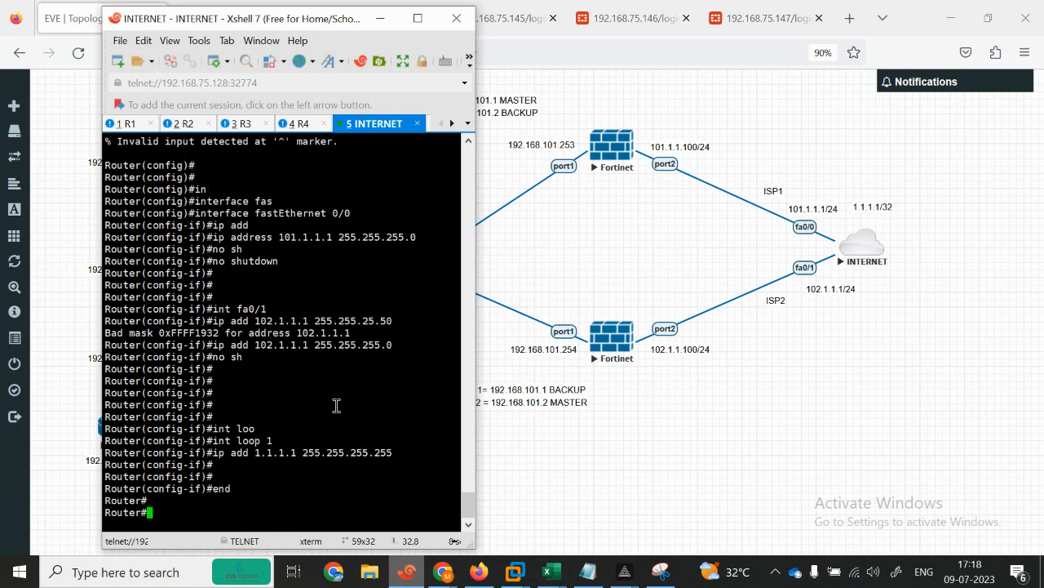
type("sh")
key("Tab")
type("ip rou")
key("Tab")
key("Return")
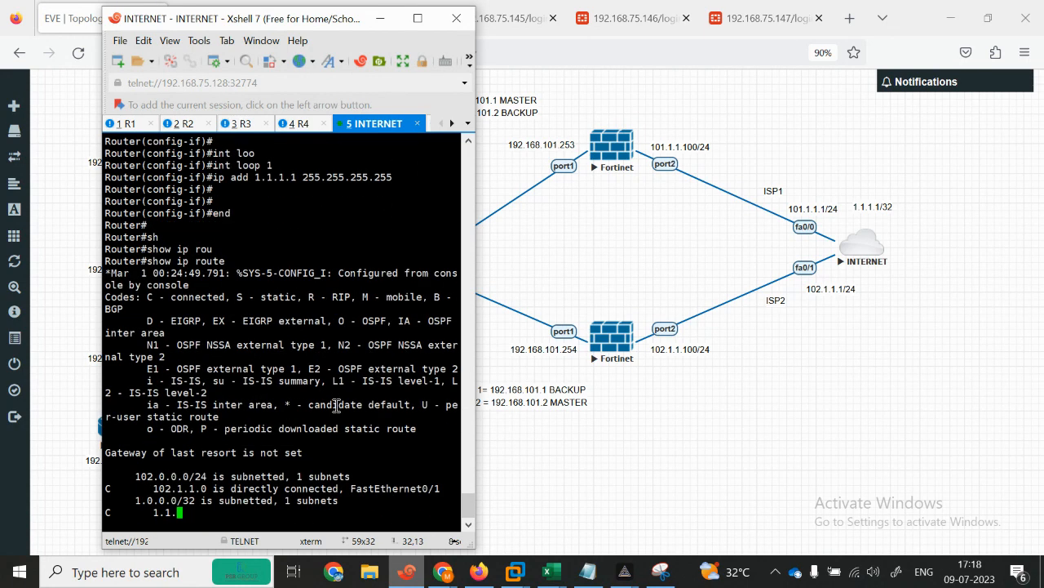
Step: Run show ip interface brief to confirm Fa0/0, Fa0/1 and Loopback1 are up
type("sh")
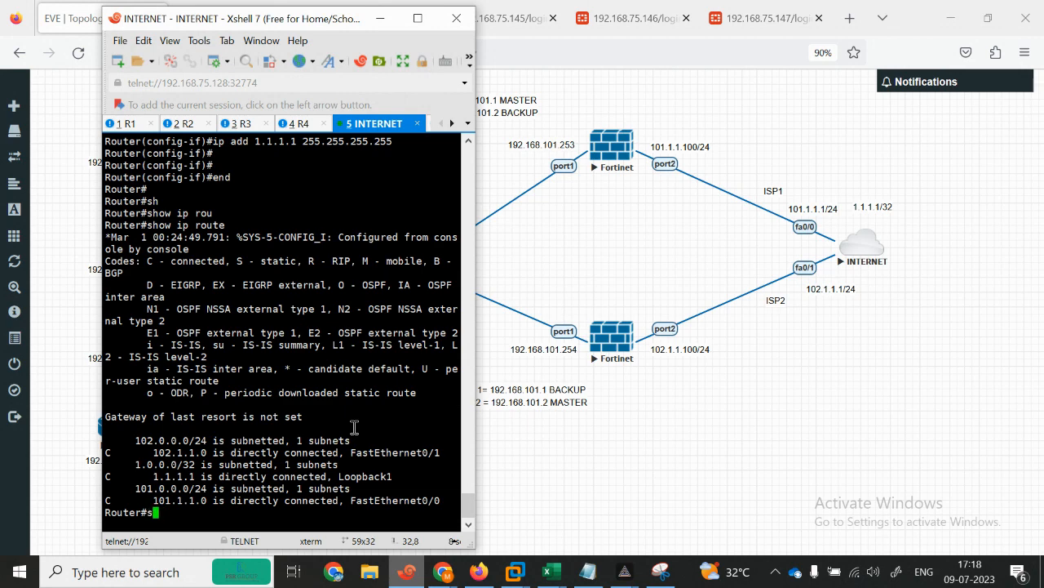
key("Tab")
type("sy")
key("Tab")
type("in")
key("Tab")
key("BackSpace")
key("BackSpace")
key("BackSpace")
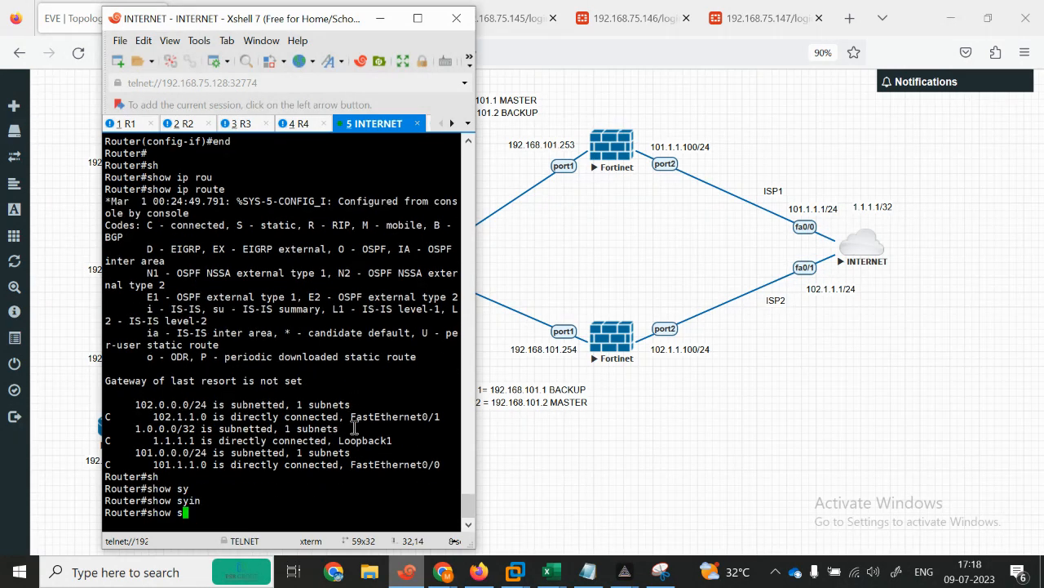
key("Tab")
type("y")
key("Tab")
key("BackSpace")
key("BackSpace")
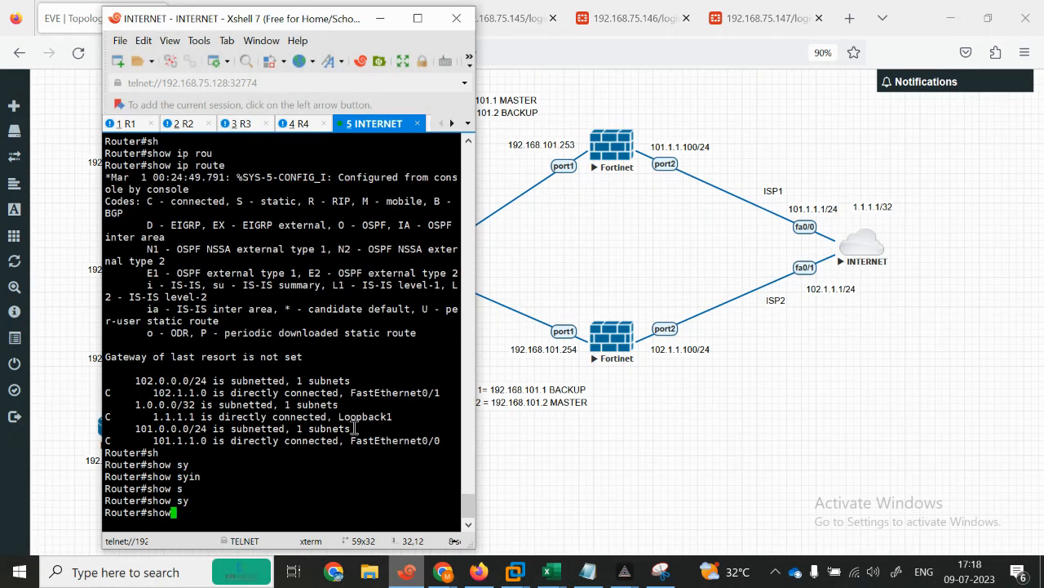
type("ip int b")
type("r")
key("Return")
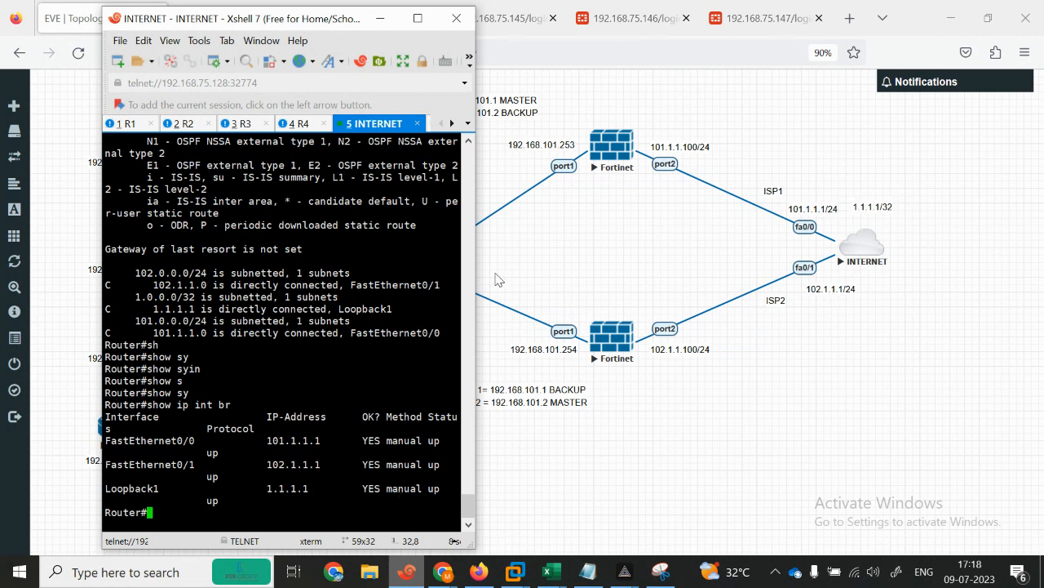
left_click(412, 25)
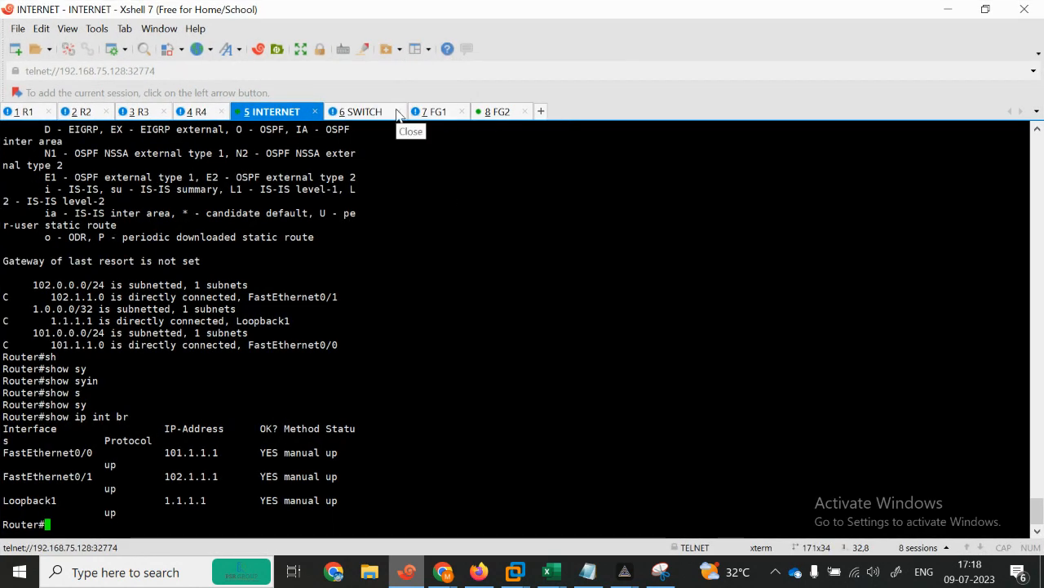
Step: Log in to FG1 as admin and run get router info vrrp
left_click(435, 111)
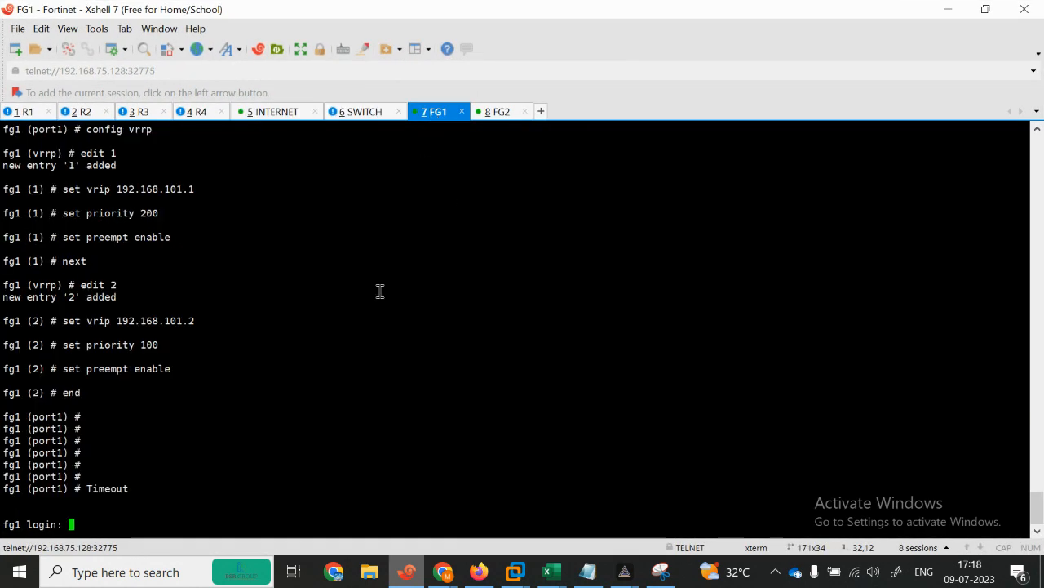
key("Return")
key("Return")
key("Return")
type("admin")
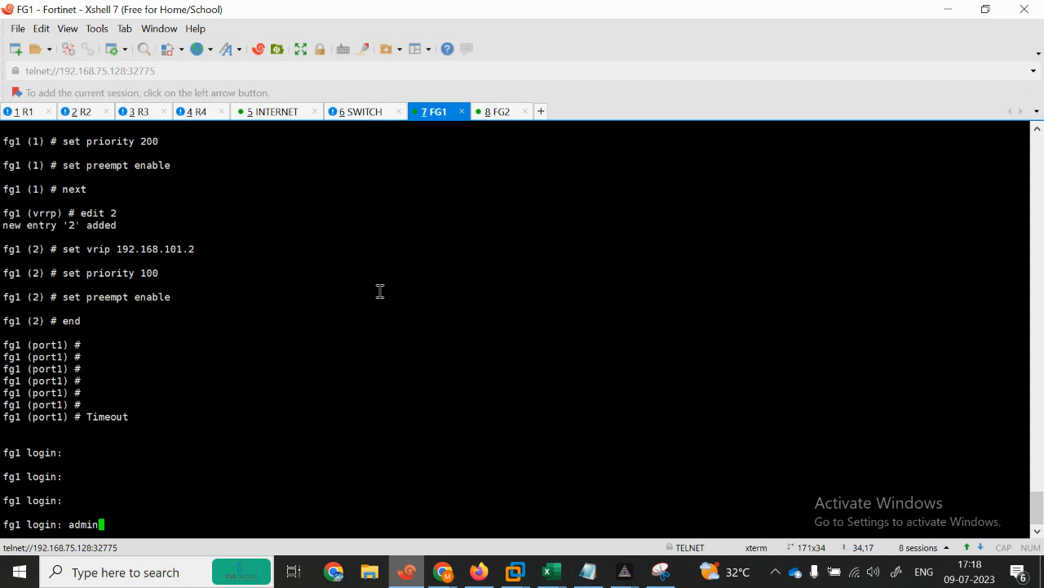
key("Return")
key("Return")
key("Return")
type("show system")
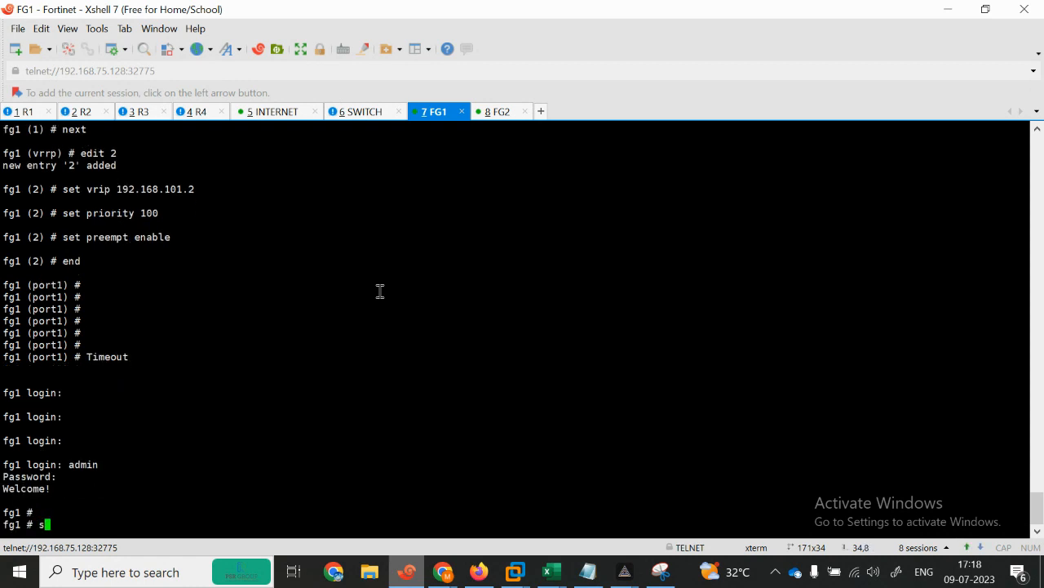
key("BackSpace")
key("BackSpace")
key("BackSpace")
key("BackSpace")
key("BackSpace")
key("BackSpace")
key("BackSpace")
left_click(595, 580)
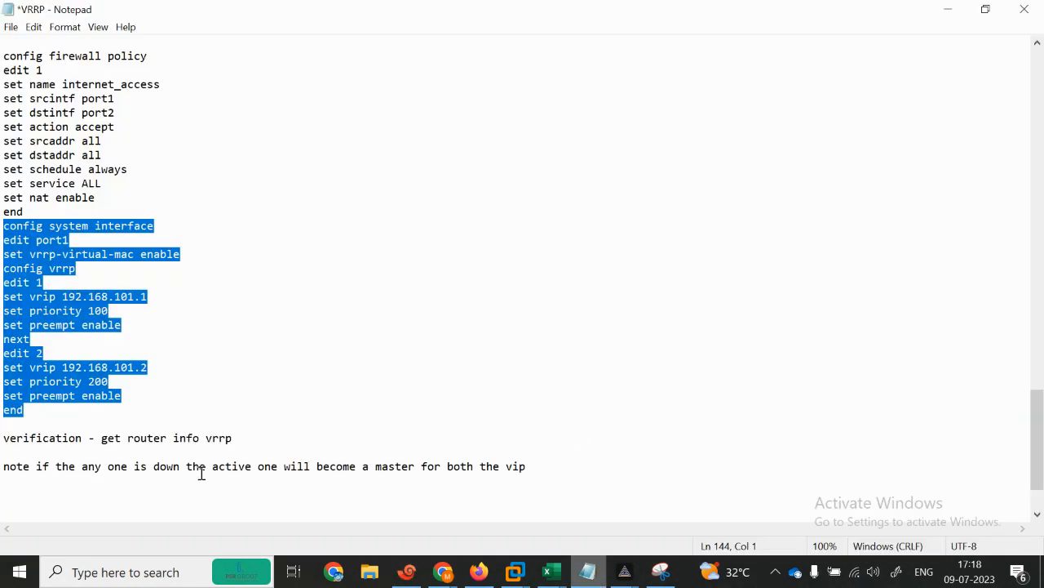
left_click(948, 10)
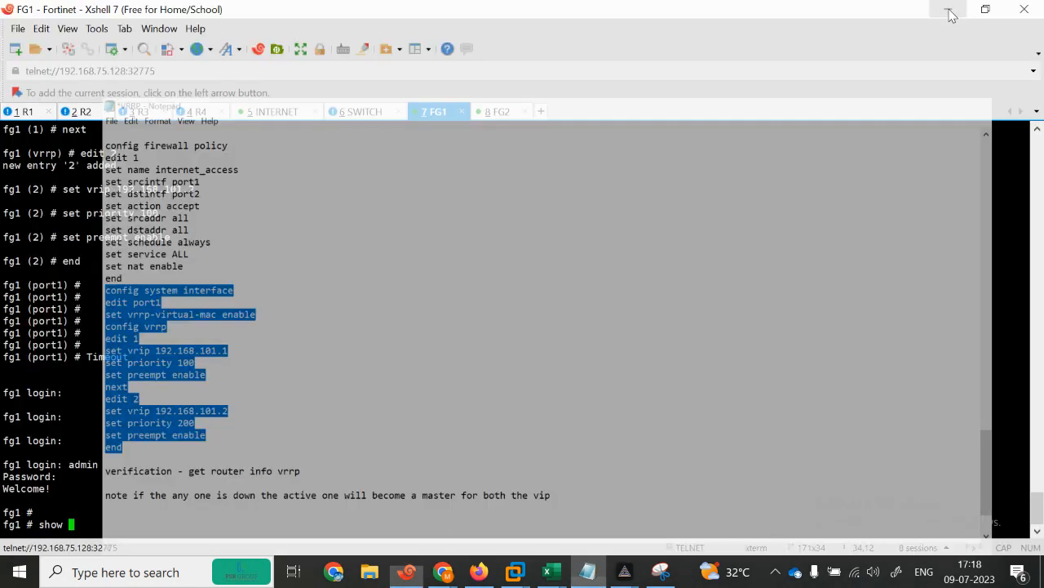
key("BackSpace")
key("BackSpace")
key("BackSpace")
type("et router info")
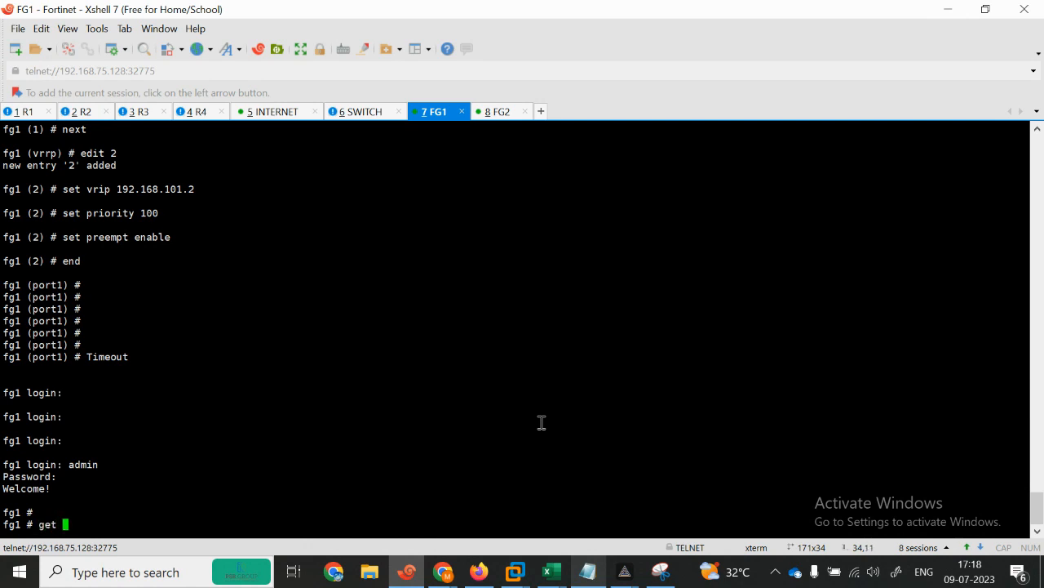
key("BackSpace")
key("BackSpace")
key("BackSpace")
key("BackSpace")
type("info vrrp")
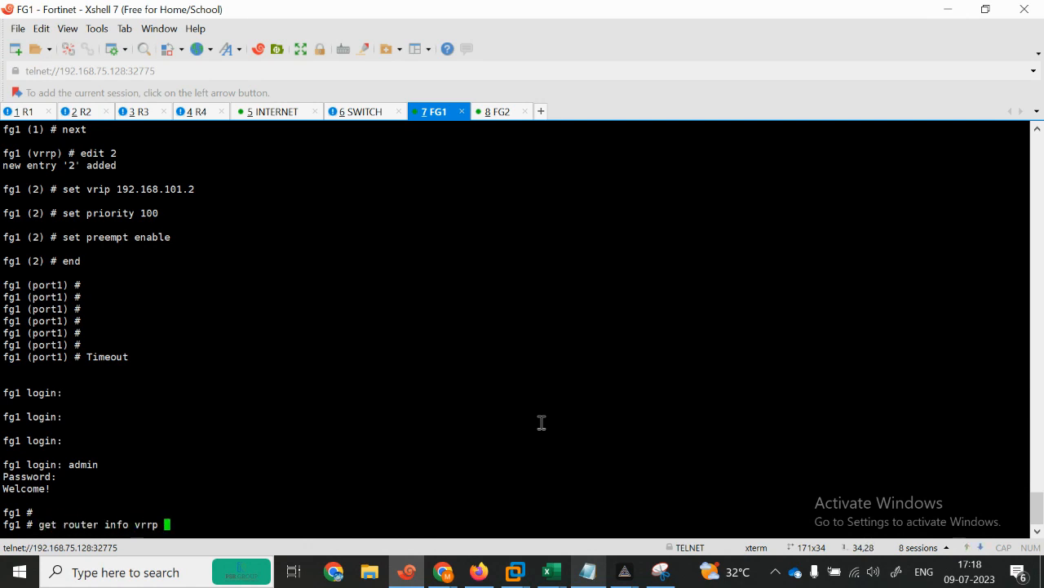
key("Return")
Step: Highlight FG1's VRID 1 MASTER state for 192.168.101.1 and the VRID 2 virtual IP 192.168.101.2
mouse_move(326, 347)
left_mouse_down()
mouse_move(384, 333)
mouse_move(343, 337)
left_mouse_up()
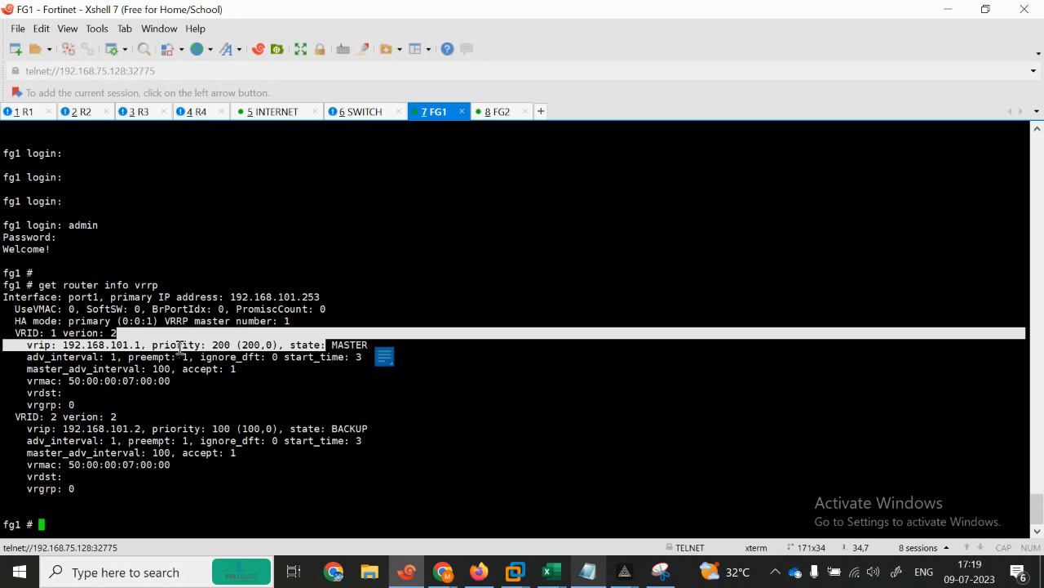
left_click_drag(111, 345, 153, 346)
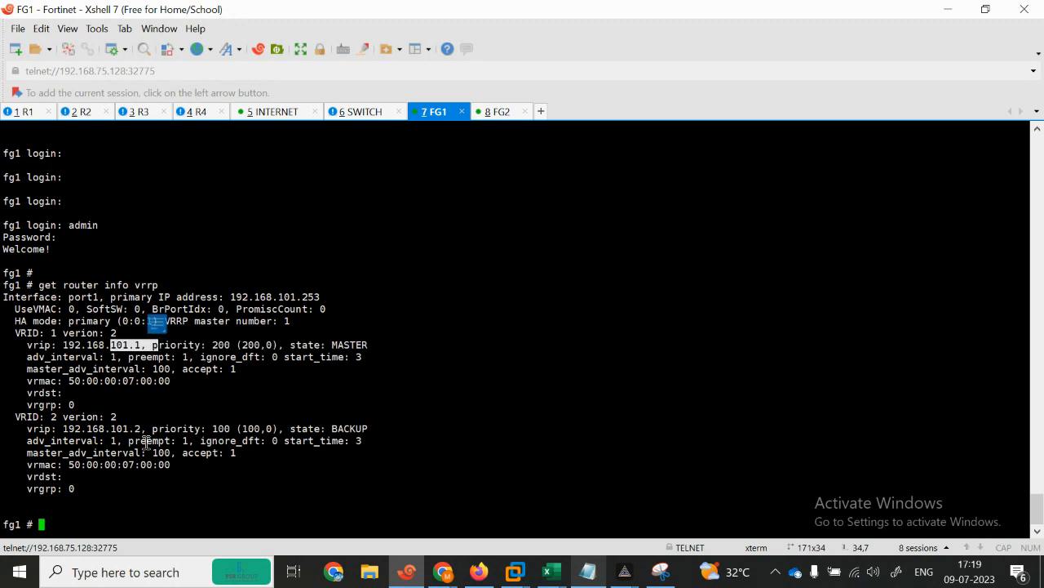
left_click_drag(111, 429, 150, 428)
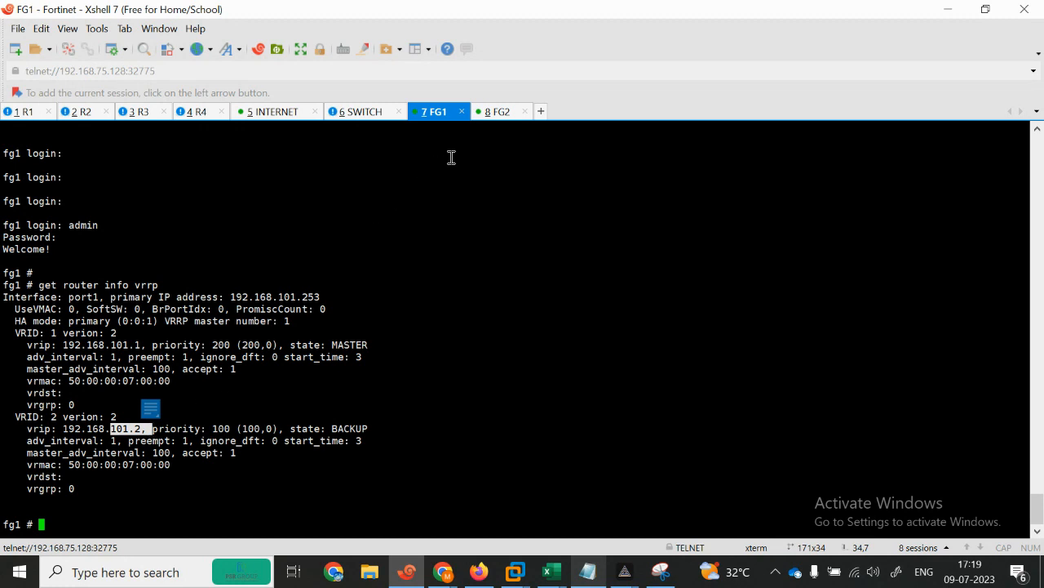
left_click(490, 128)
Step: Rerun get router info vrrp on FG2, highlight both virtual addresses, then minimize the terminal
left_click(492, 113)
left_click(411, 298)
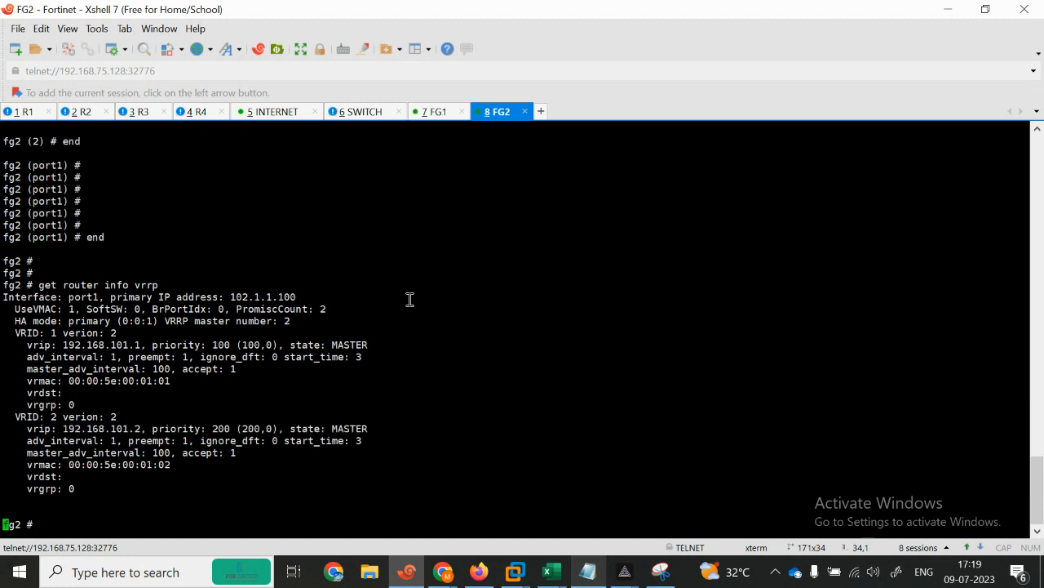
key("Return")
key("Return")
key("Up")
key("Return")
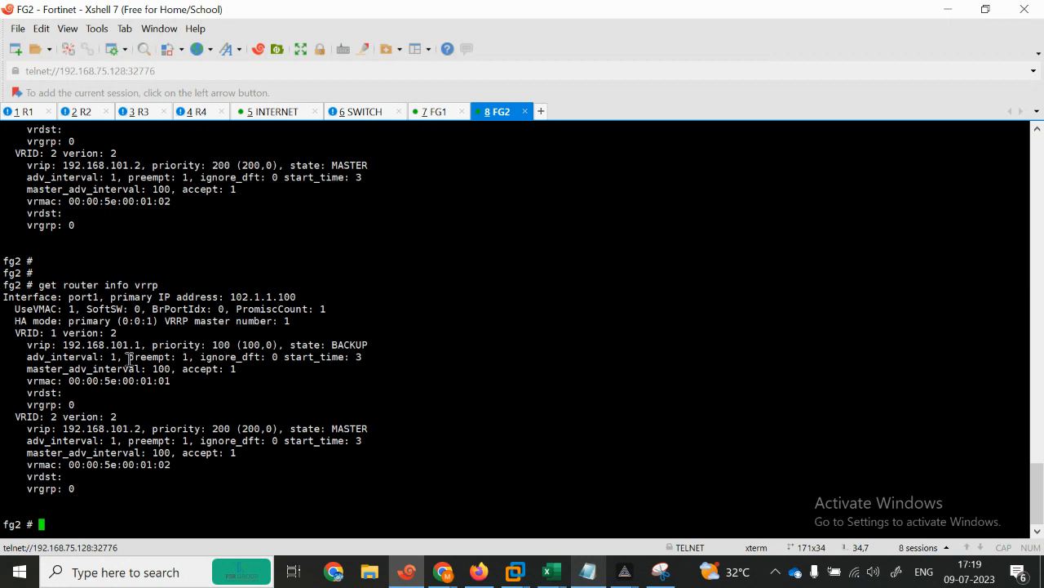
left_click_drag(105, 344, 135, 344)
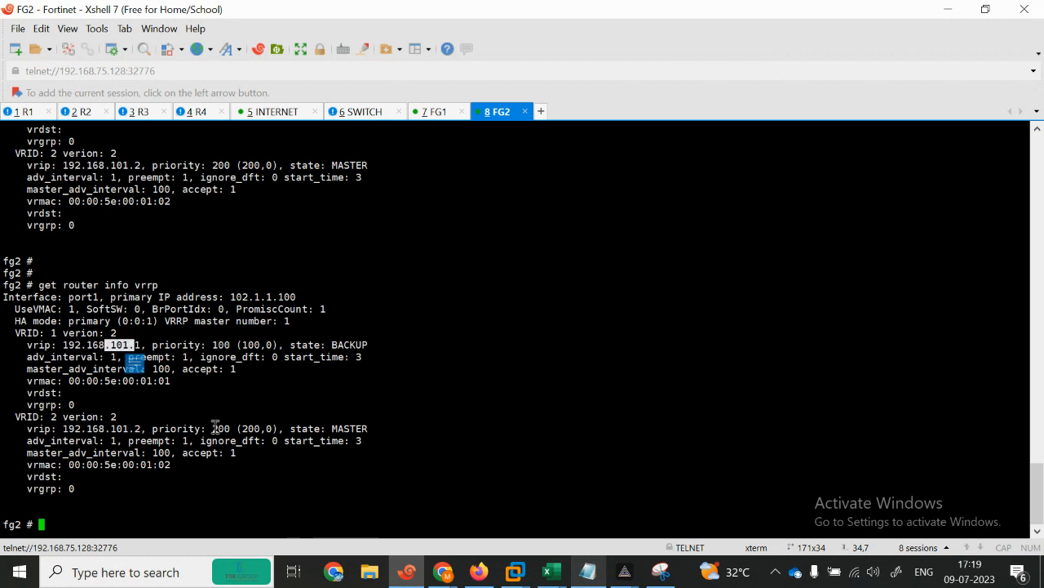
left_click_drag(128, 428, 226, 428)
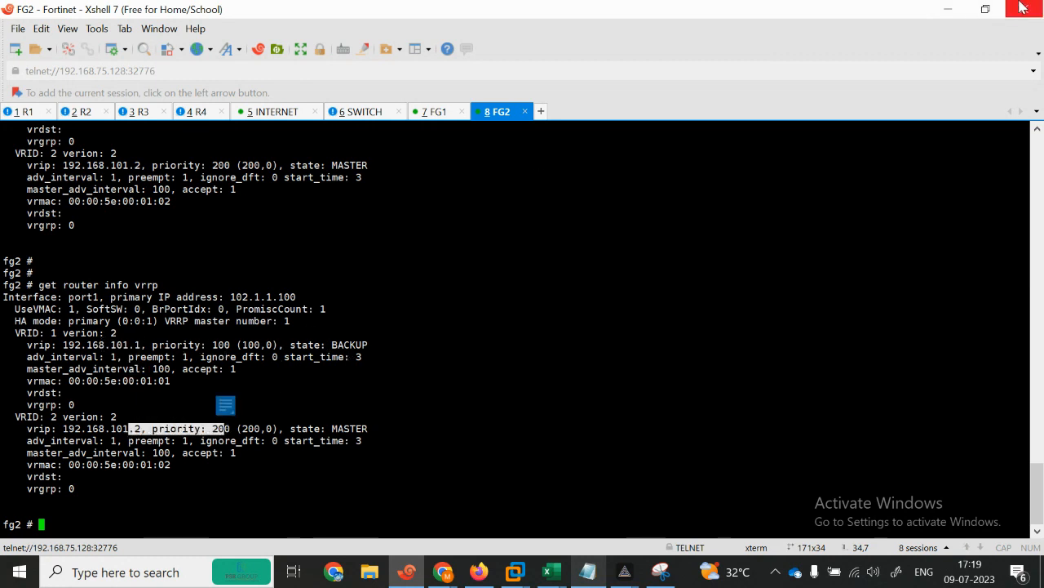
left_click(951, 10)
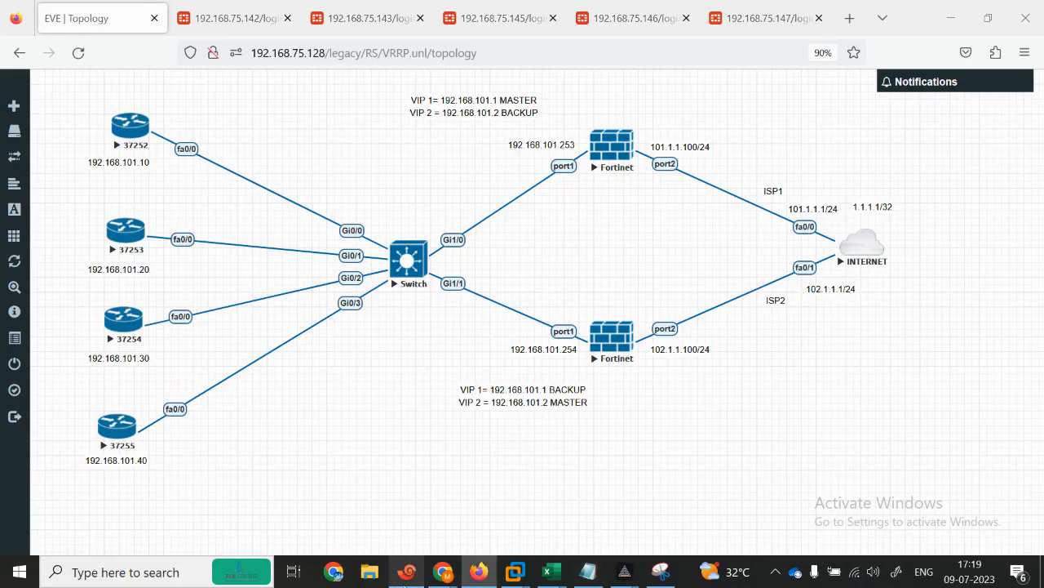
Step: From R1 in privileged mode, ping the virtual IP 192.168.101.1
left_click(406, 571)
left_click(983, 9)
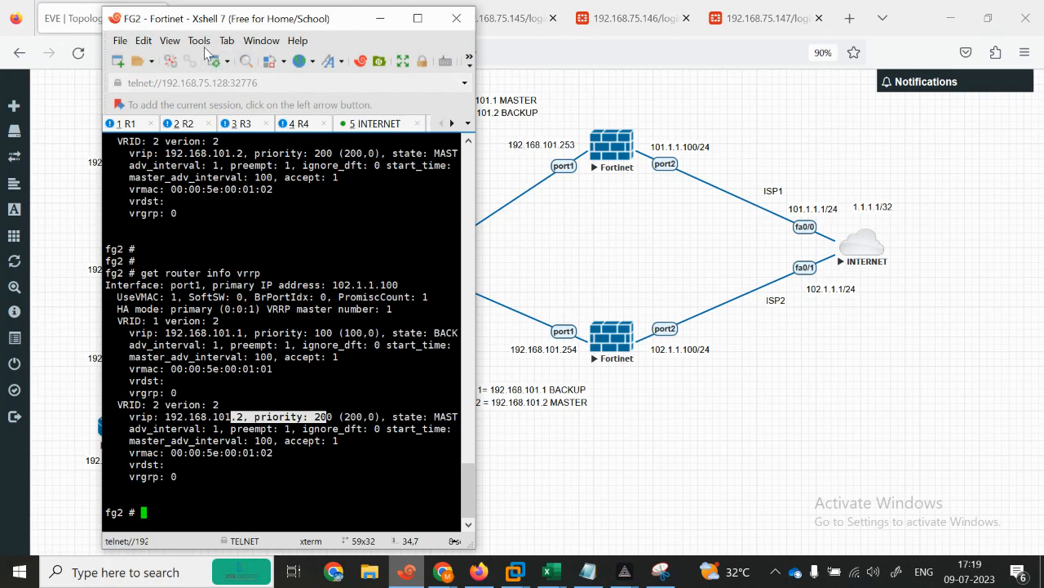
left_click_drag(196, 27, 485, 47)
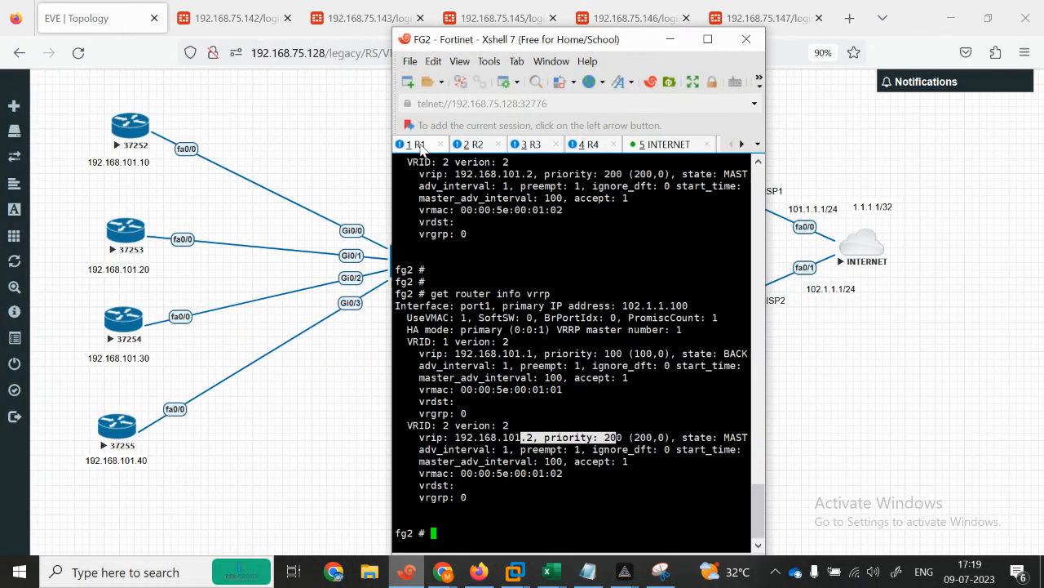
left_click(420, 145)
key("Return")
key("Return")
key("Return")
key("Return")
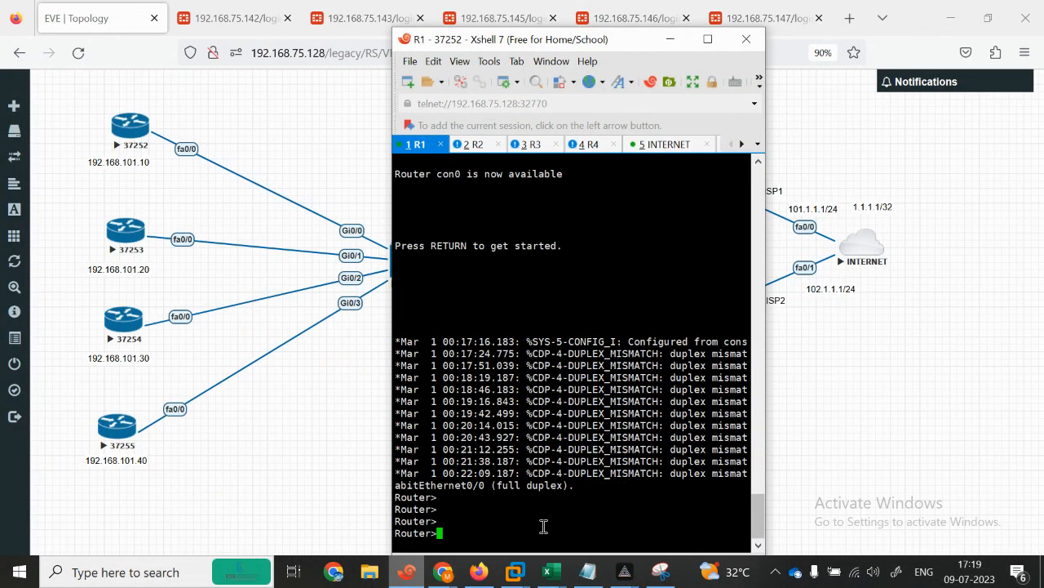
type("en")
key("Return")
key("Return")
type("pi")
key("Tab")
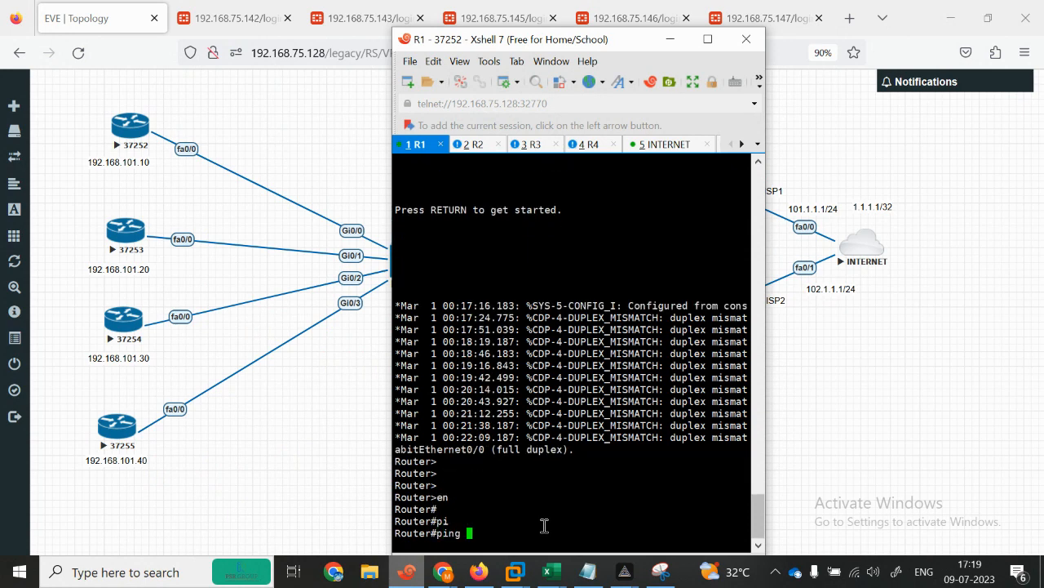
type("192.168.101.1")
key("Return")
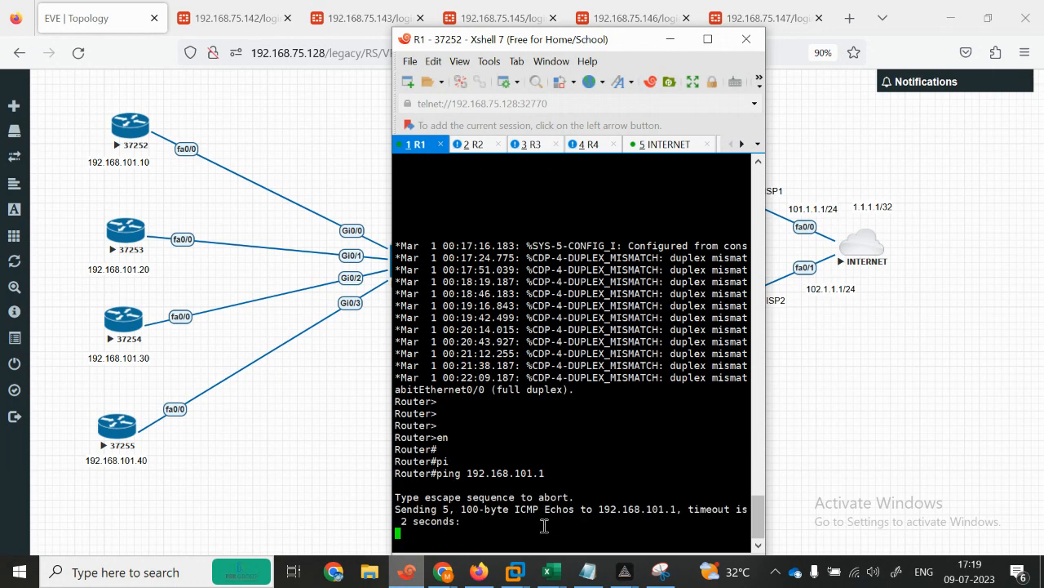
Step: Ping 192.168.101.2 from R1 twice and compare with the topology
left_click(406, 571)
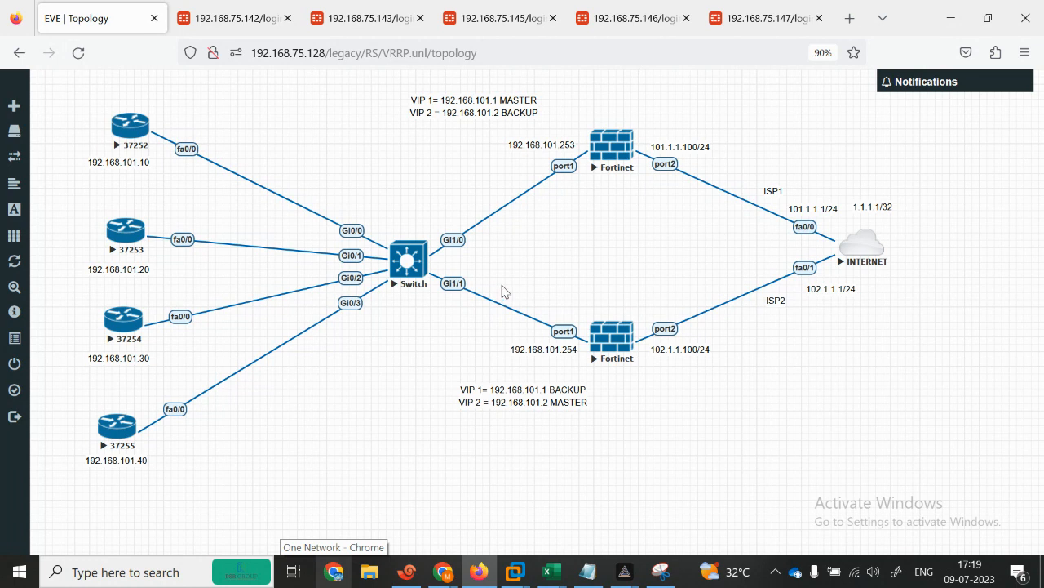
left_click(407, 571)
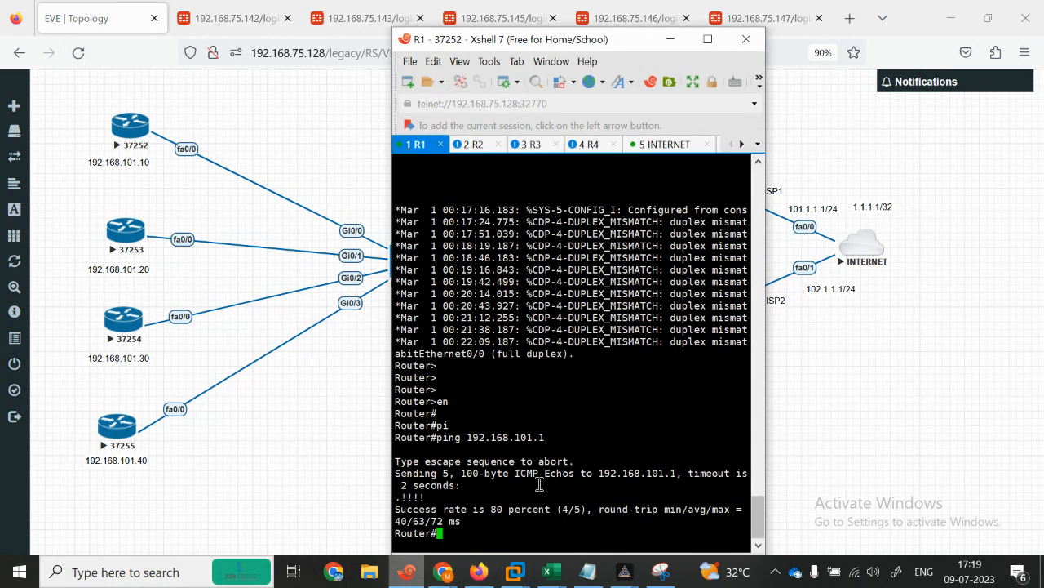
key("Up")
key("BackSpace")
type("2")
key("Return")
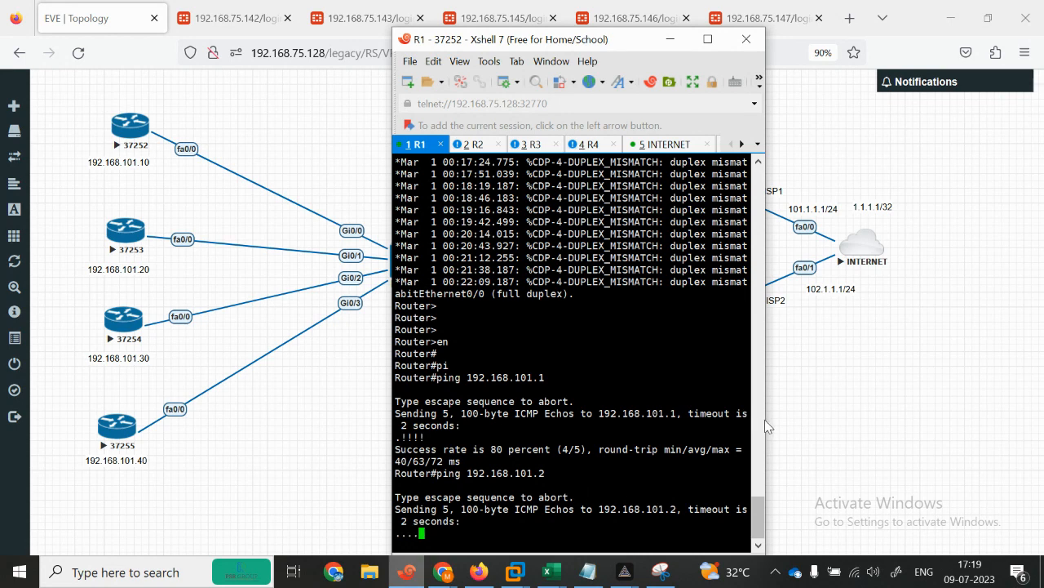
key("Up")
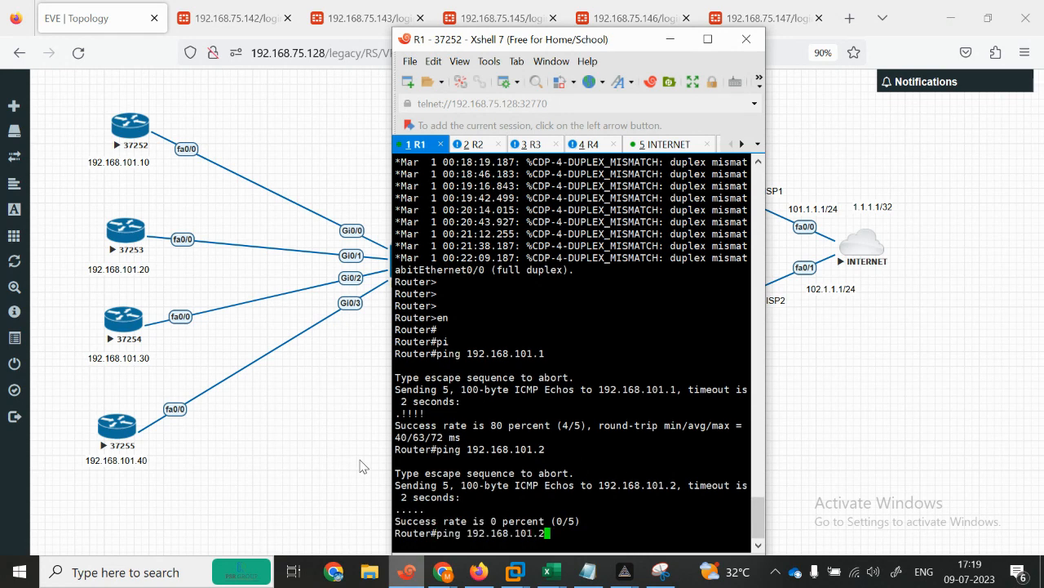
key("Return")
left_click(302, 490)
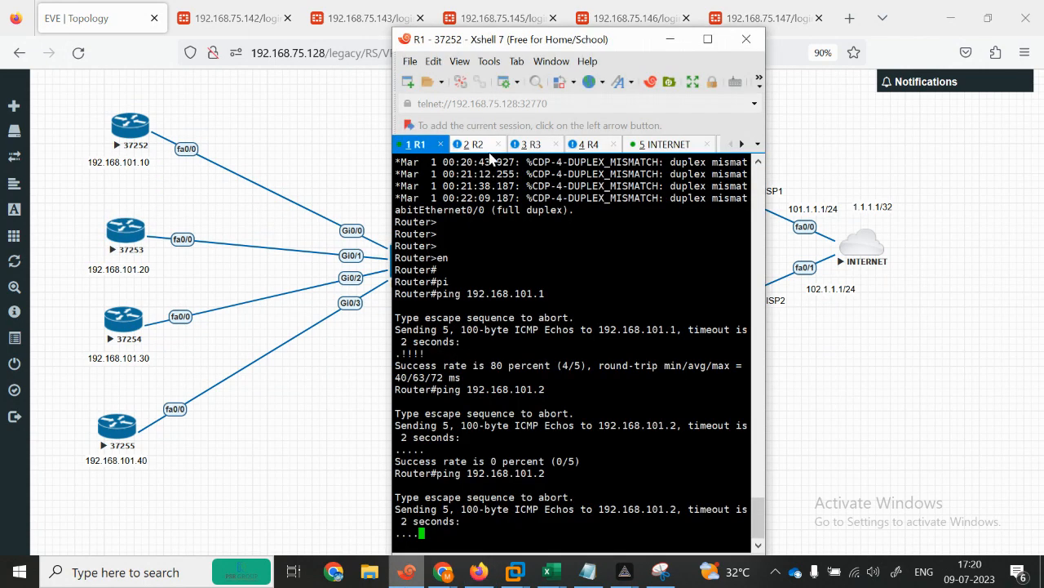
Step: On R2, ping 192.168.101.2 twice, widening the terminal so output doesn't wrap
left_click(474, 144)
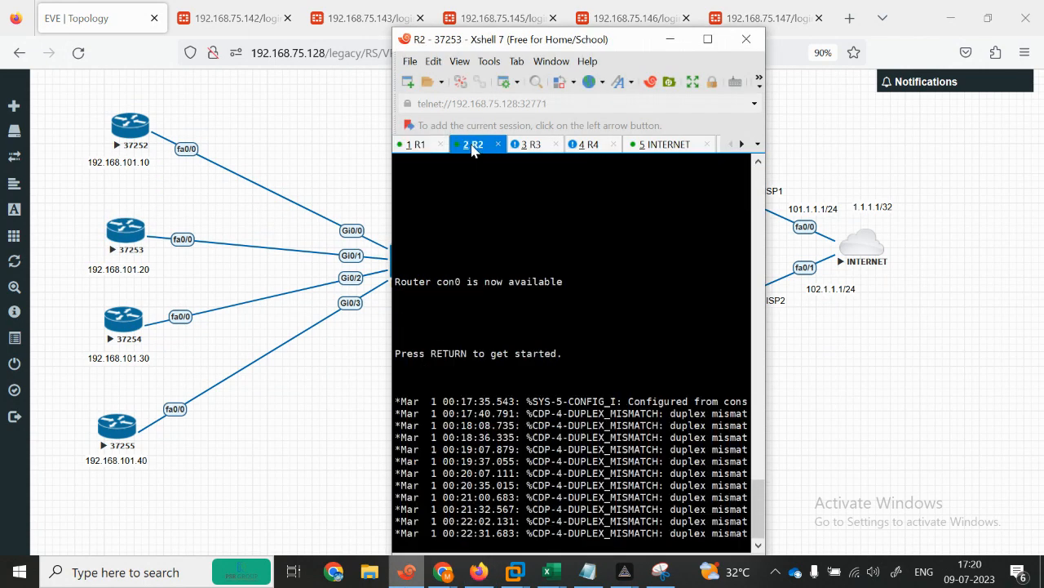
key("Return")
key("Return")
key("Return")
key("Return")
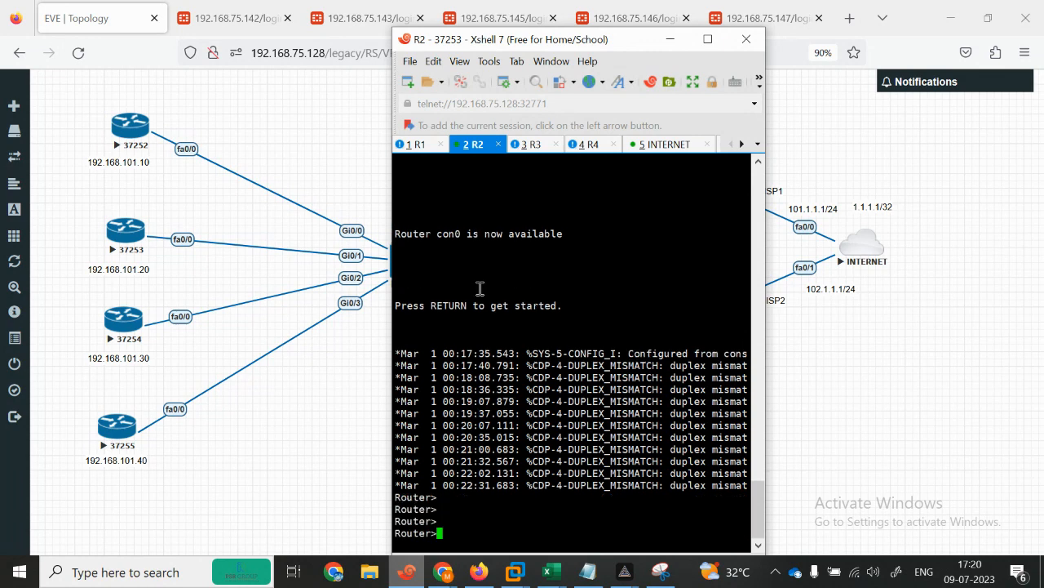
type("pi")
key("Tab")
type("192.1")
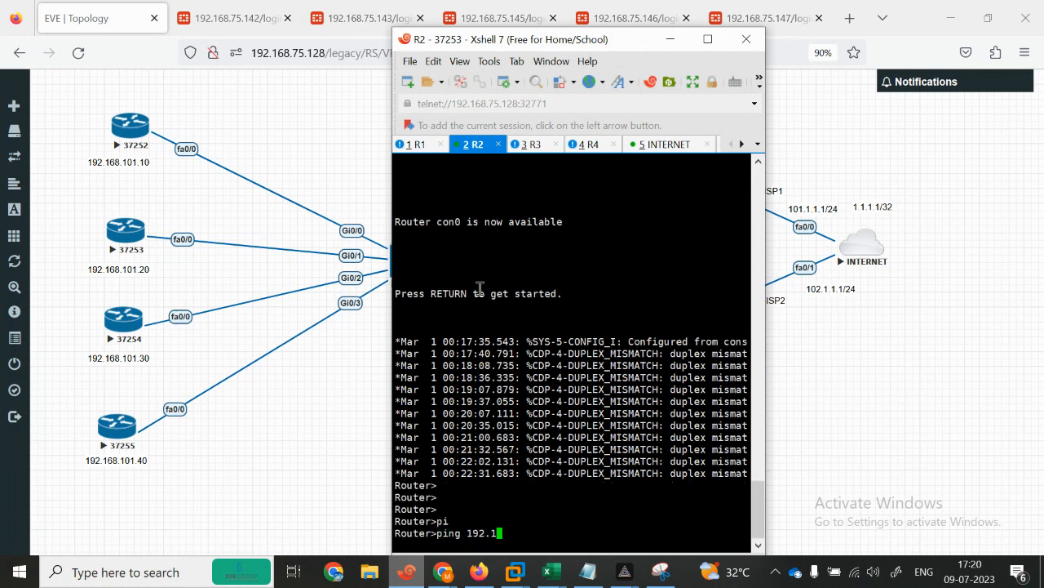
type("68.101.2")
key("Return")
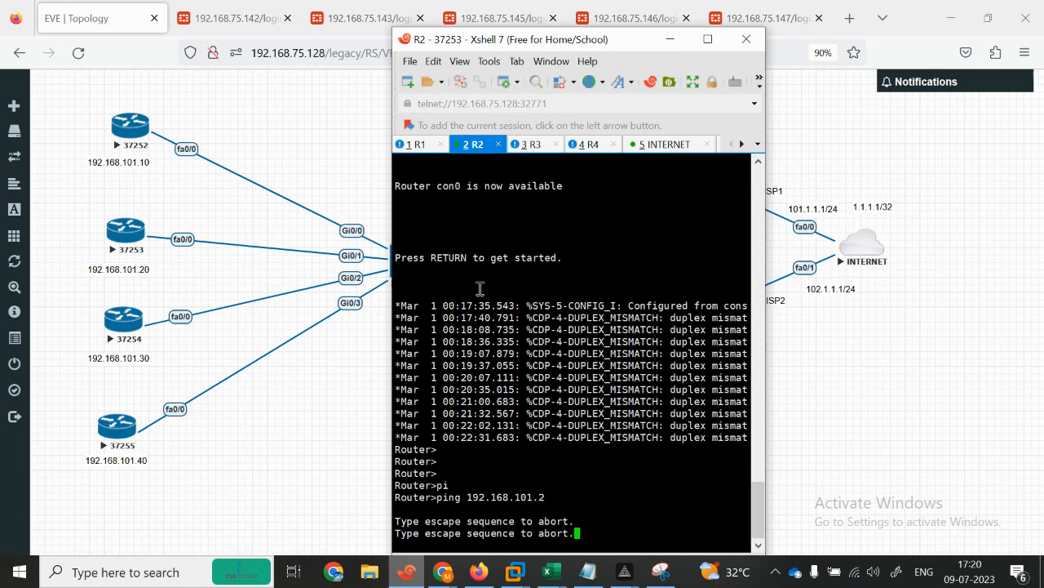
left_click(318, 493)
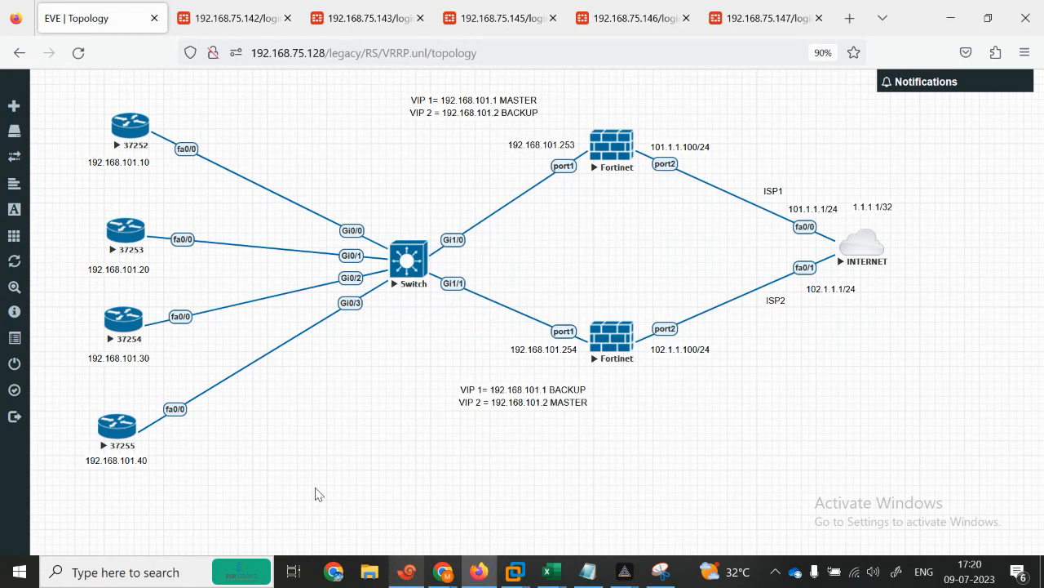
left_click(406, 571)
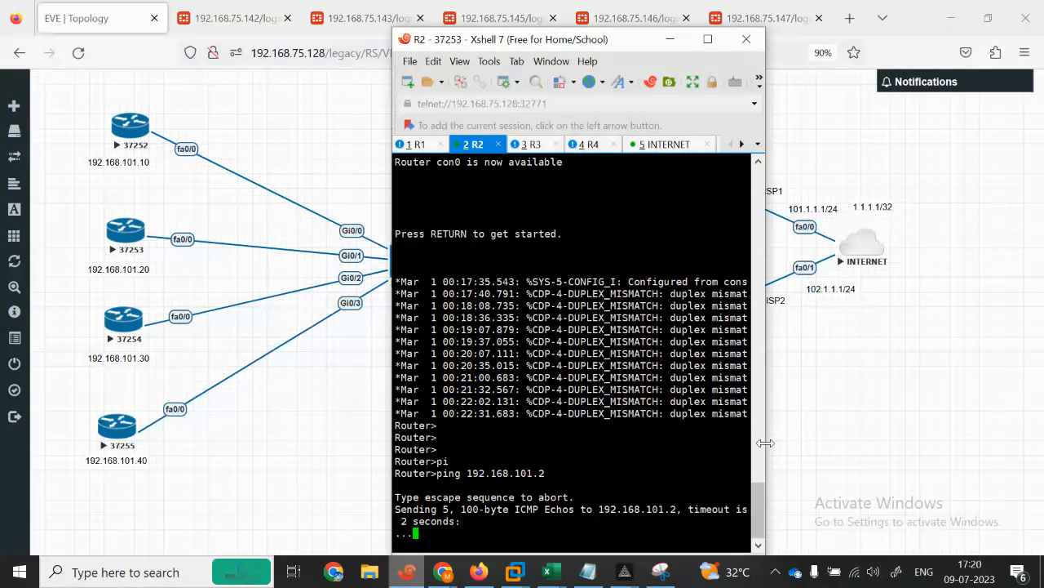
left_click_drag(765, 442, 871, 441)
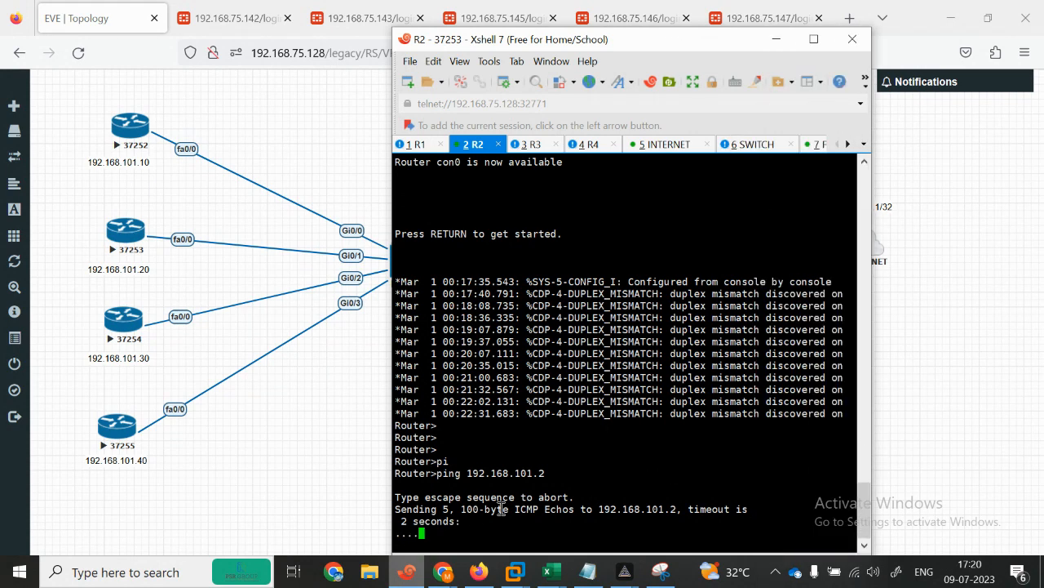
key("Up")
key("Return")
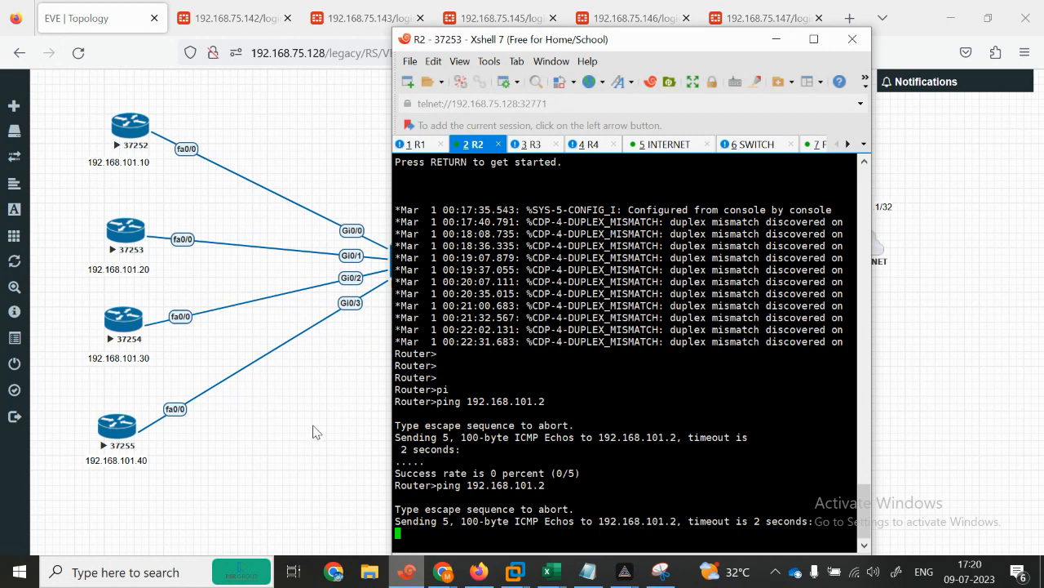
Step: Ping 192.168.101.1 from R2
left_click(414, 145)
left_click(473, 145)
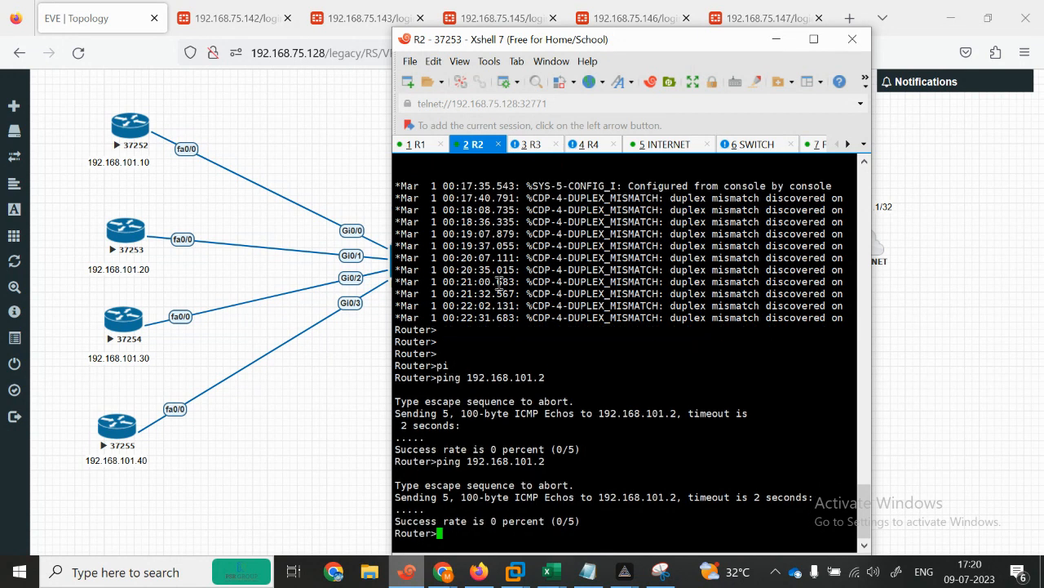
key("Up")
type("1")
key("Return")
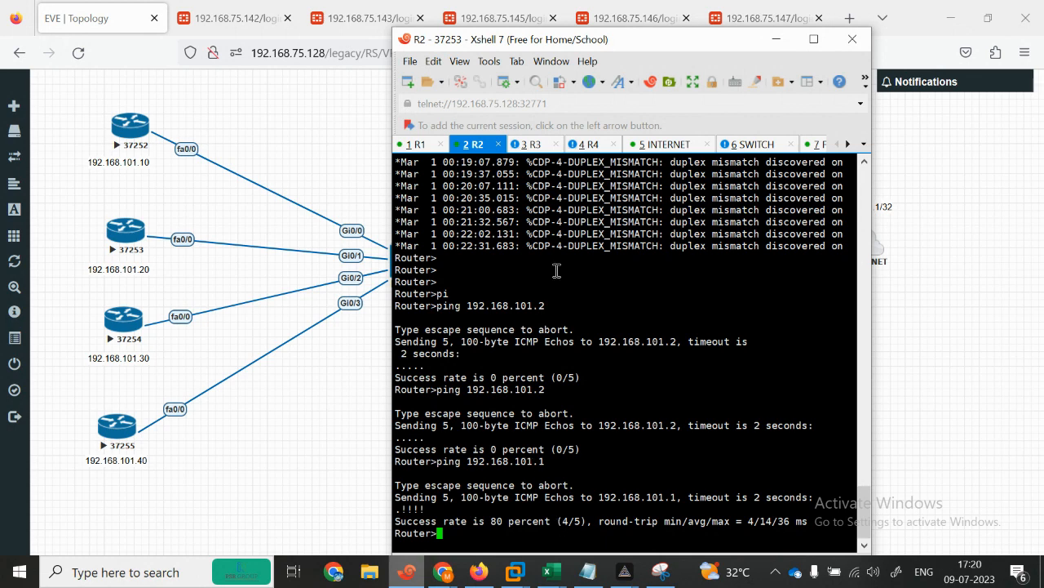
Step: Show R2's routing table to confirm the default route via 192.168.101.2
key("Return")
key("Return")
key("Return")
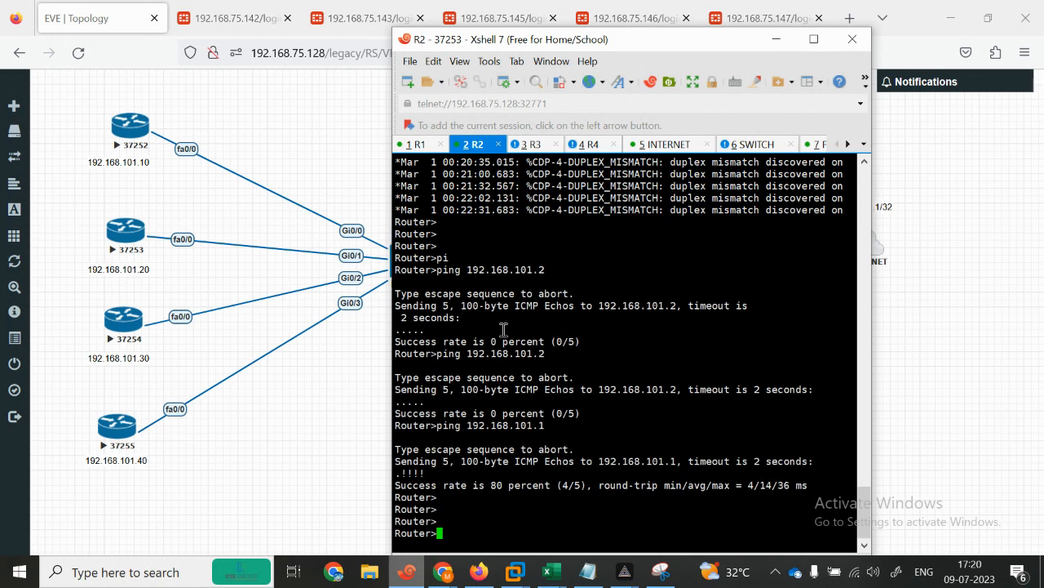
type("en")
key("Return")
type("sh")
key("Tab")
type("ip rou")
key("Tab")
key("Return")
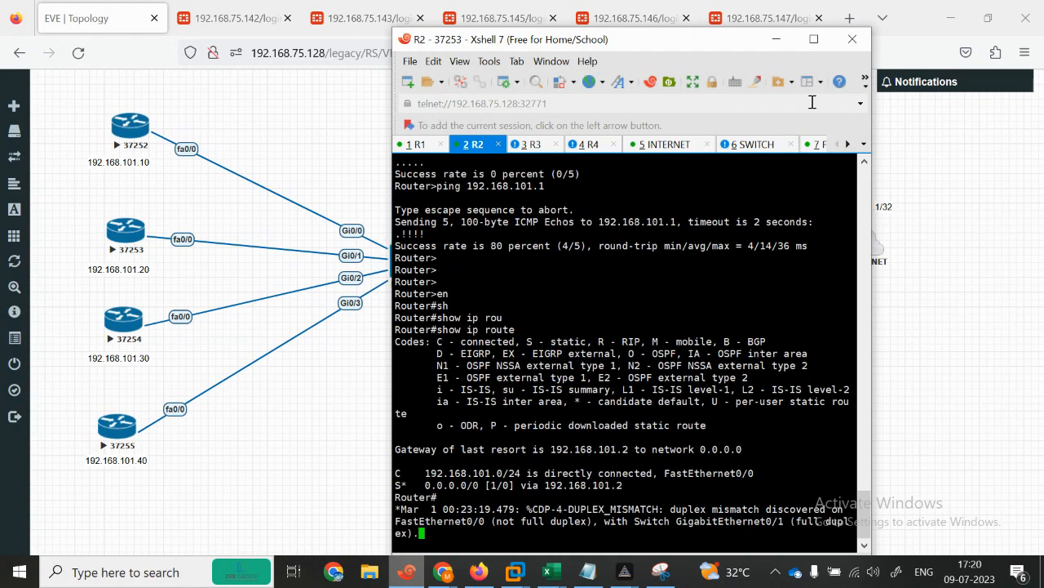
left_click(812, 40)
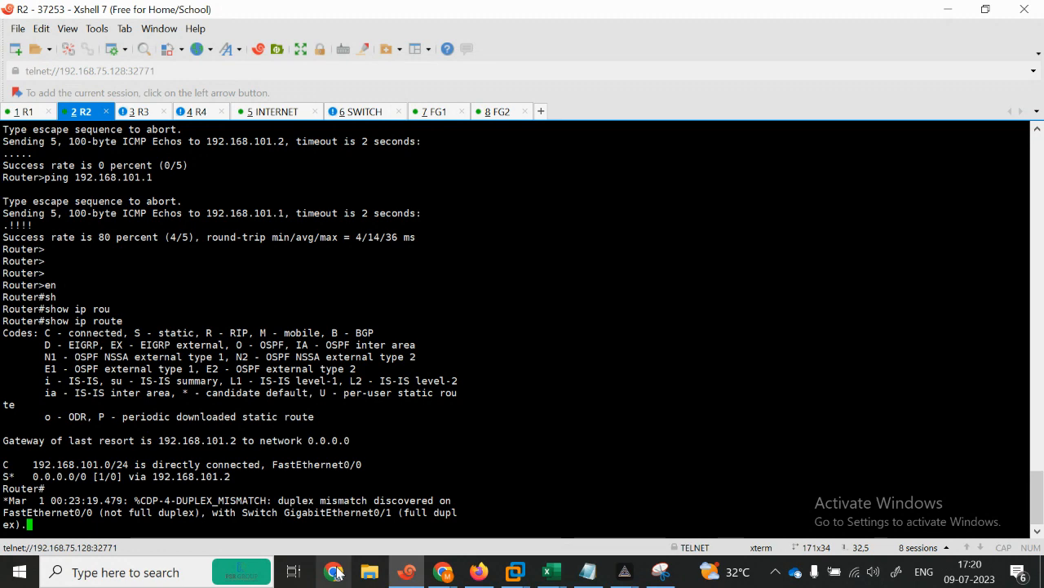
Step: On R2, enter global configuration mode and select interface FastEthernet 0/1
key("Return")
key("Return")
key("Return")
key("Return")
key("Return")
key("Return")
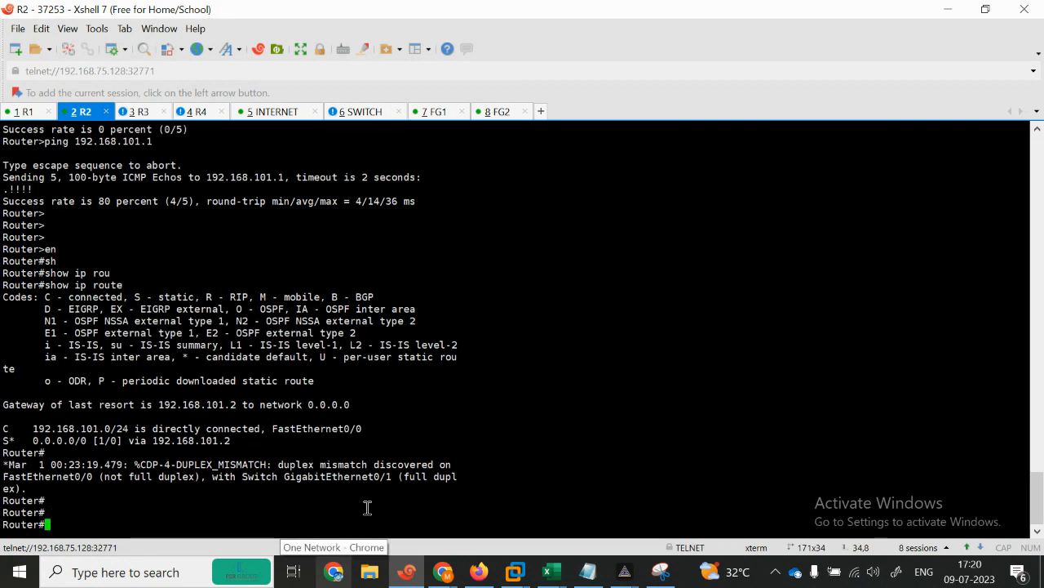
key("Return")
key("Return")
key("Return")
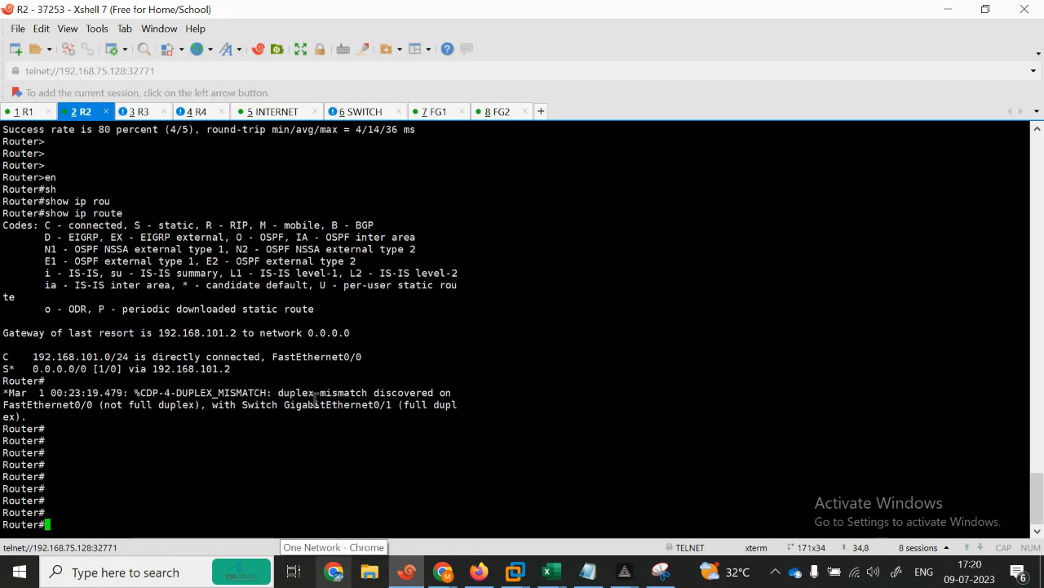
type("con")
key("Return")
type("conf te")
key("Return")
key("Return")
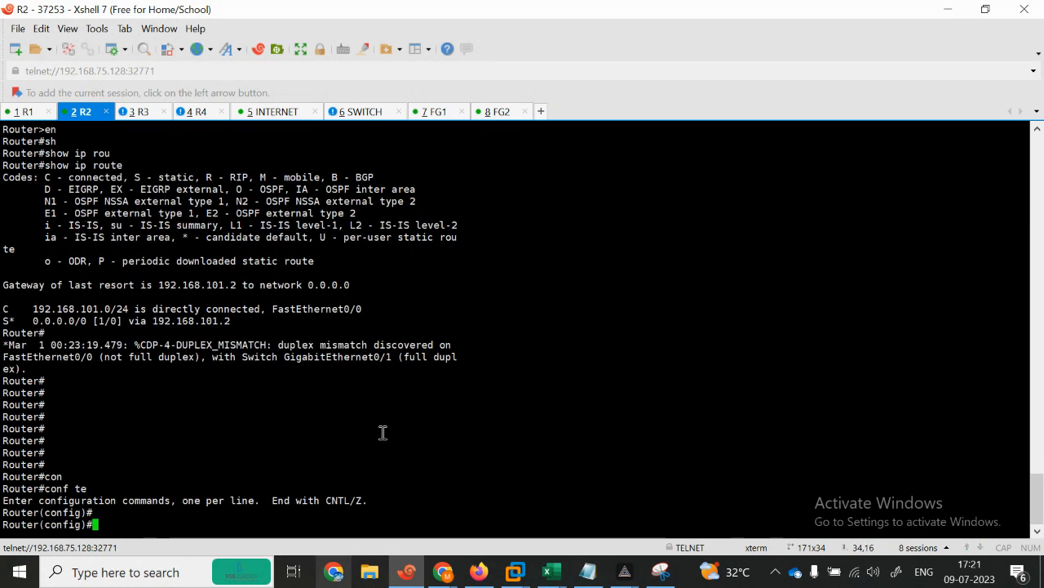
type("interface f")
key("Tab")
type("fas")
key("Tab")
type("0/1")
key("Return")
key("Return")
Step: Browse the interface command help, then set FastEthernet 0/1 to duplex full
type("se")
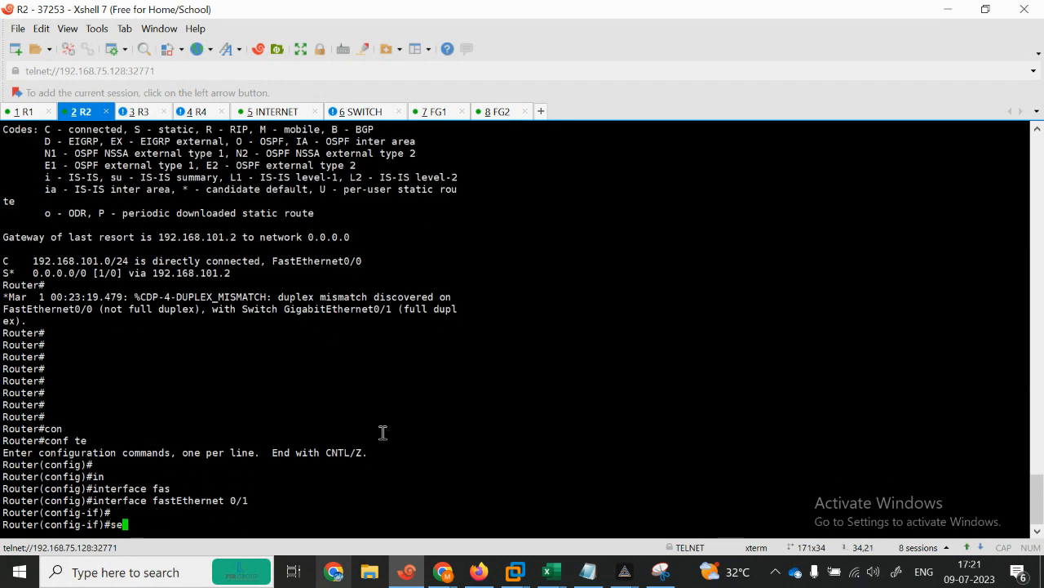
key("Tab")
key("BackSpace")
key("BackSpace")
key("BackSpace")
key("BackSpace")
key("BackSpace")
key("BackSpace")
key("BackSpace")
key("BackSpace")
key("BackSpace")
key("BackSpace")
key("BackSpace")
key("BackSpace")
key("BackSpace")
key("BackSpace")
key("BackSpace")
key("BackSpace")
type("?")
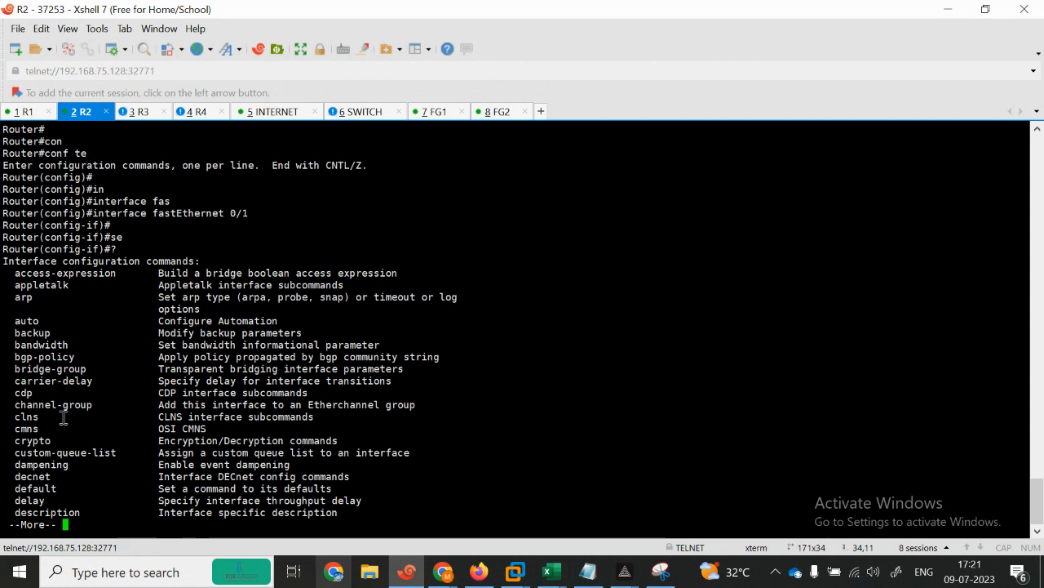
key("Return")
key("Return")
key("Return")
key("Return")
key("Return")
key("Return")
key("Return")
key("Return")
key("Return")
key("Return")
key("Return")
key("Return")
key("Return")
key("Return")
key("Return")
key("Return")
key("Return")
key("Return")
key("Return")
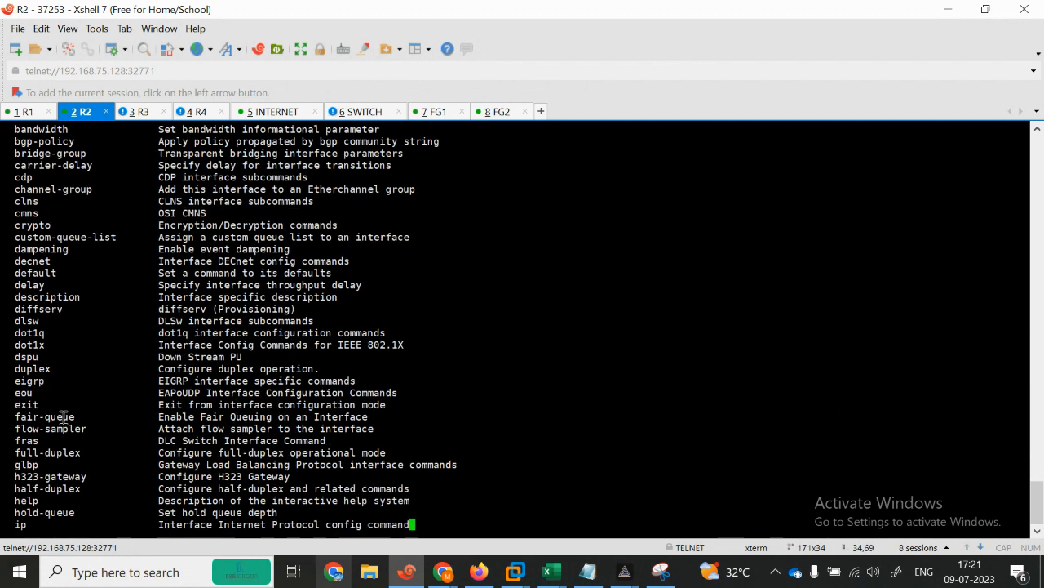
key("Return")
key("Return")
key("Return")
key("Return")
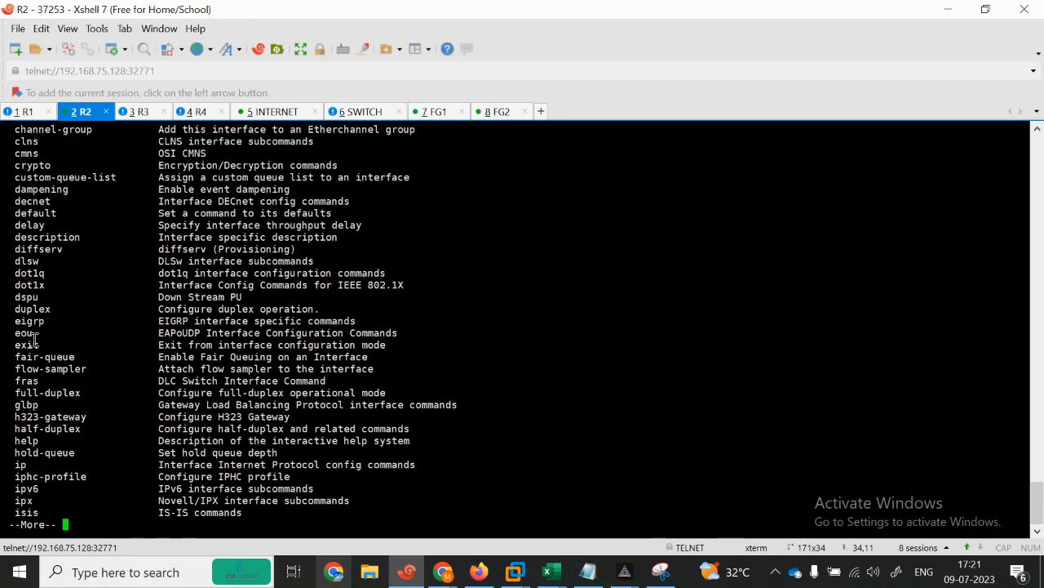
key("q")
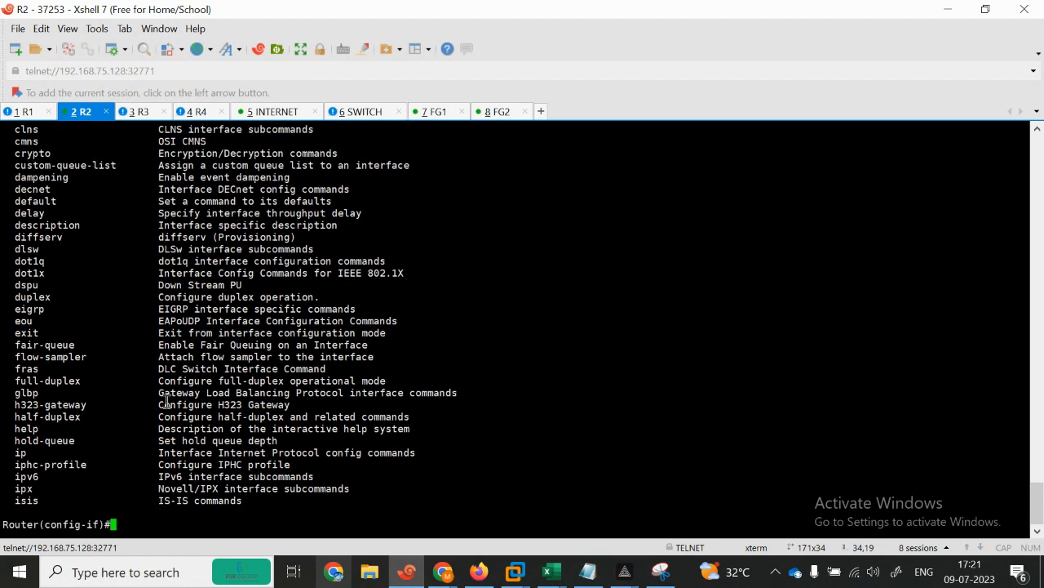
type("u")
key("Tab")
type("du")
key("Tab")
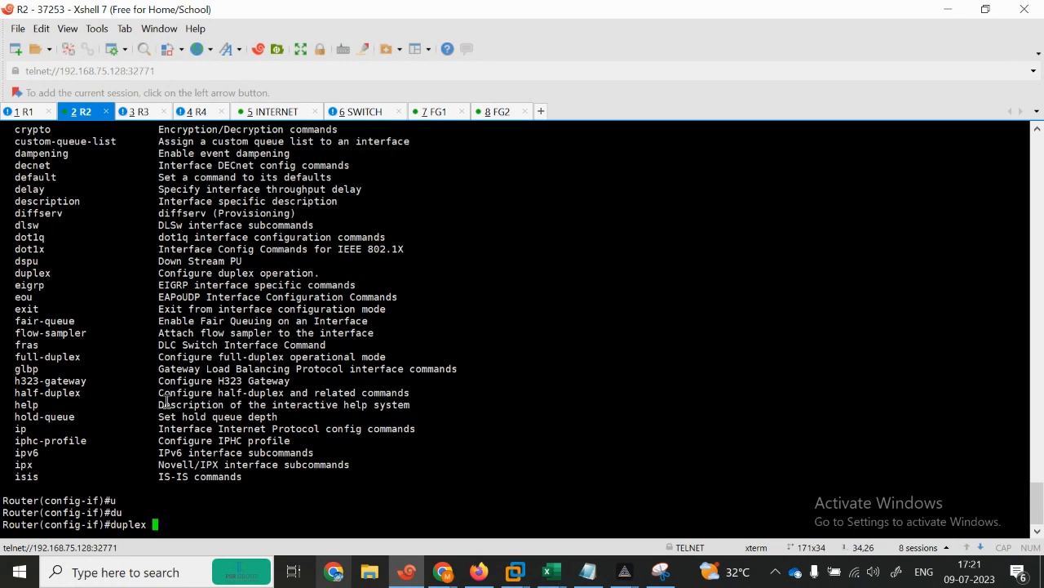
type("?")
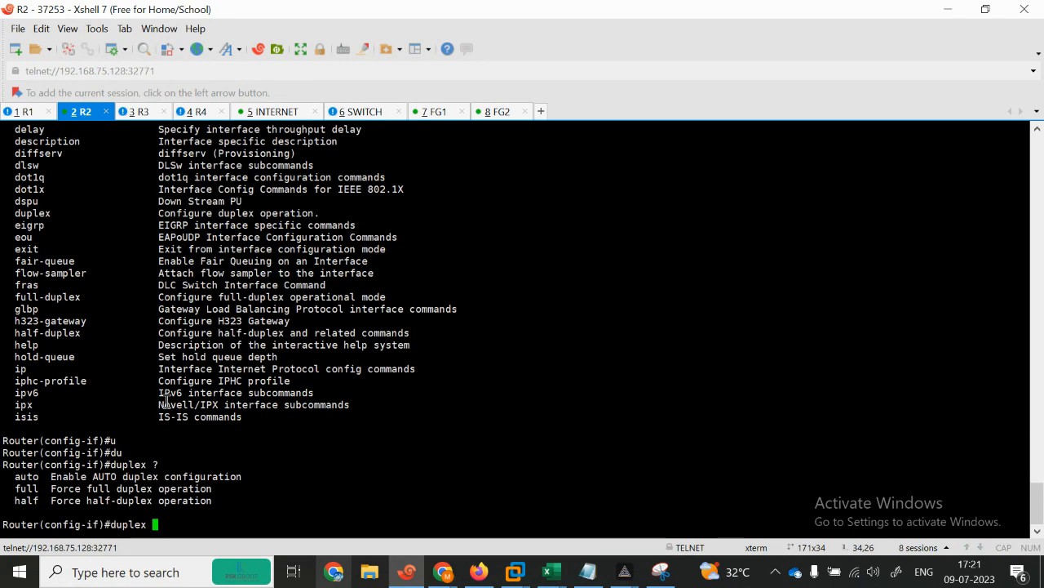
type("fu")
key("Tab")
key("Return")
key("Return")
key("Return")
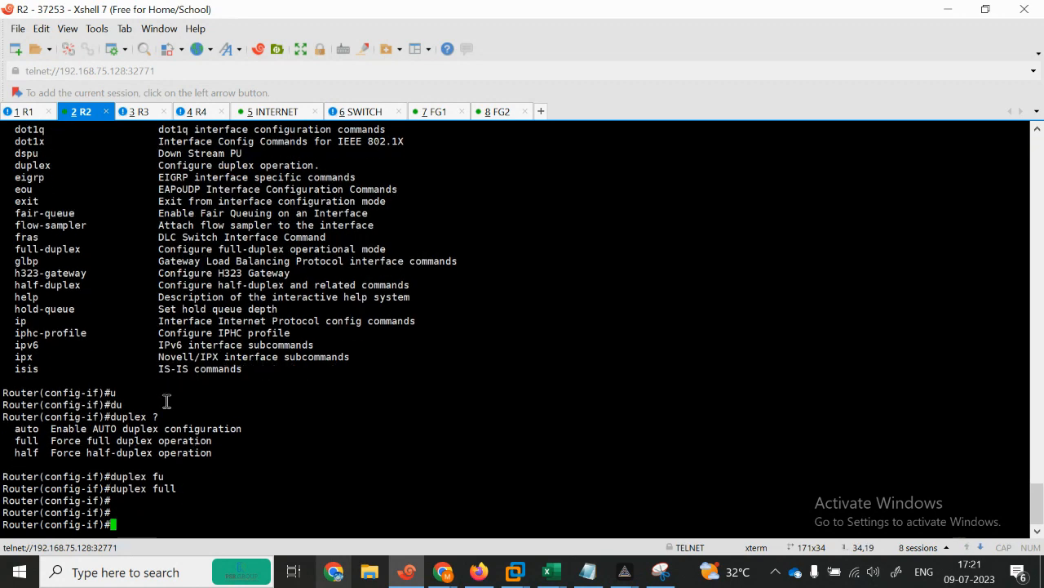
Step: Exit configuration mode with 'end' and ping 192.168.102.1
type("end")
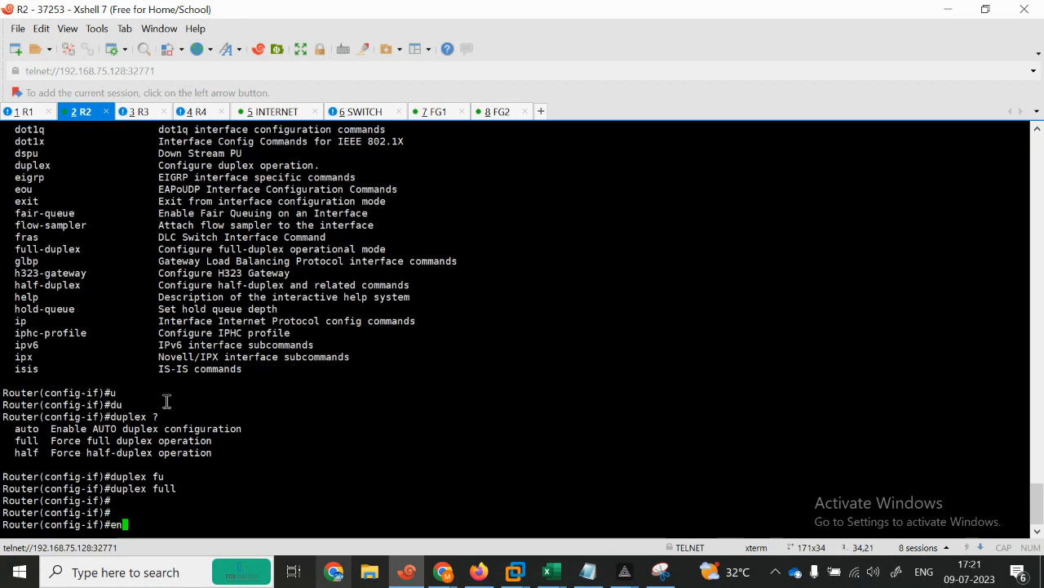
key("Return")
key("Return")
key("Return")
key("Return")
key("Return")
key("Return")
key("Return")
key("Return")
key("Return")
key("Return")
key("Return")
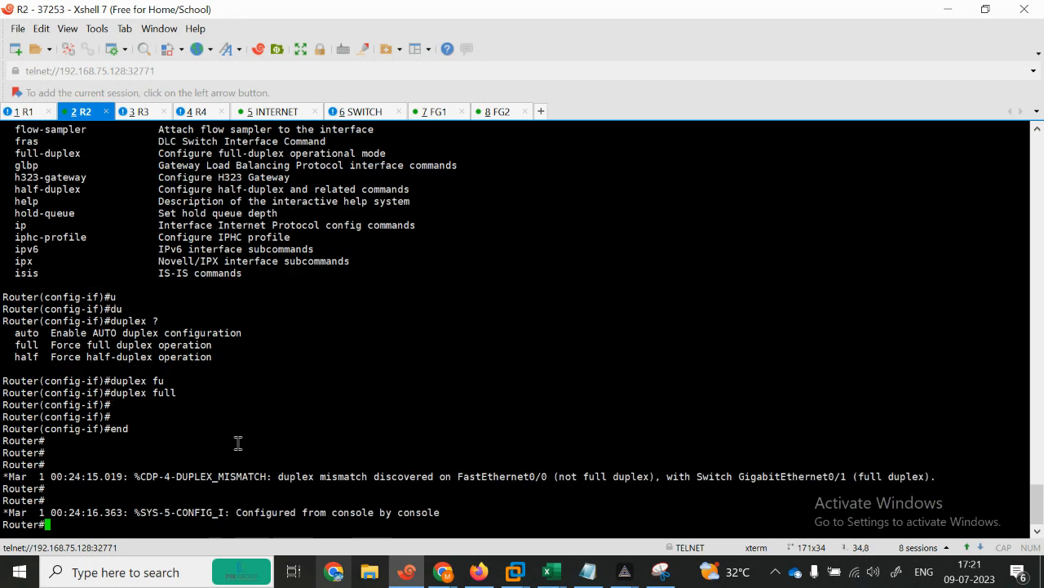
type("pi")
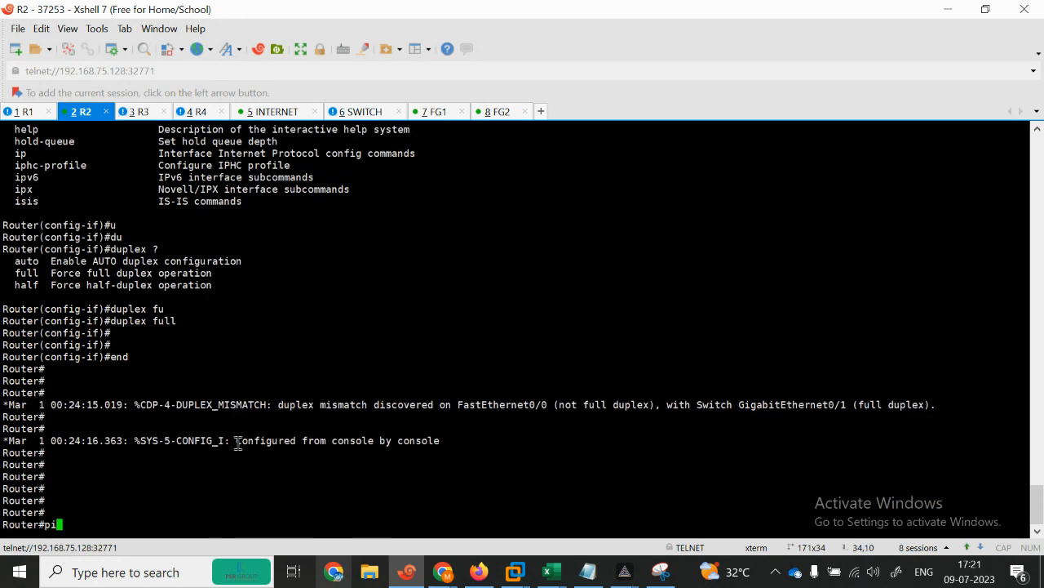
key("Return")
type("ping 192.168.102.1")
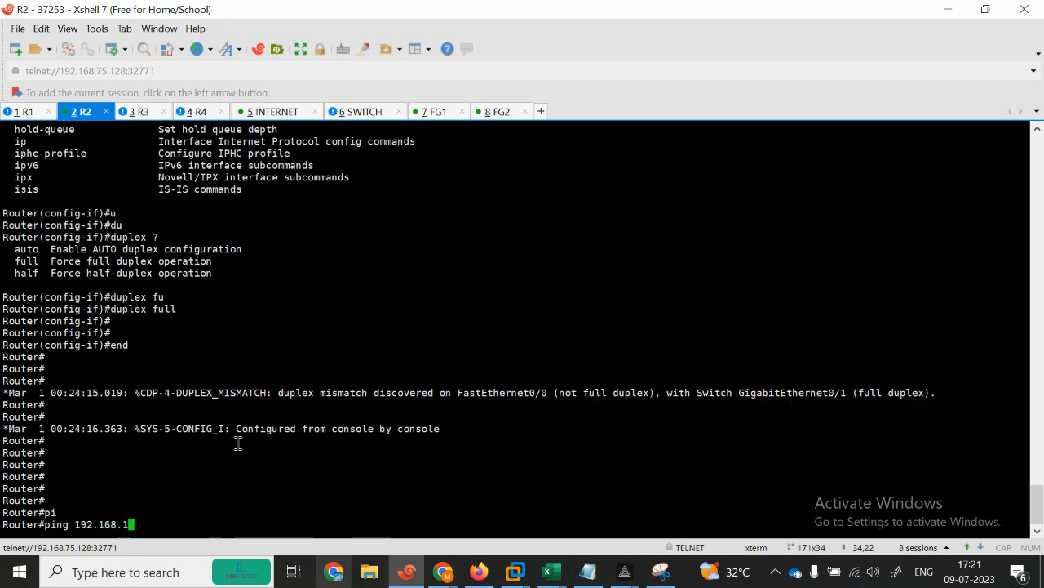
key("Return")
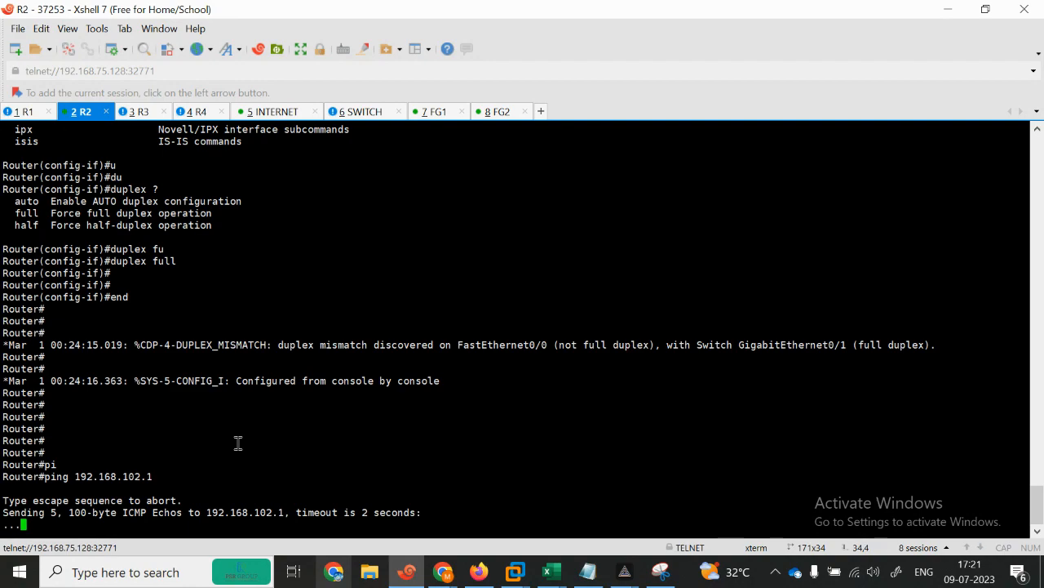
Step: On FG1, select the VRID 1 and VRID 2 virtual IP addresses
left_click(433, 111)
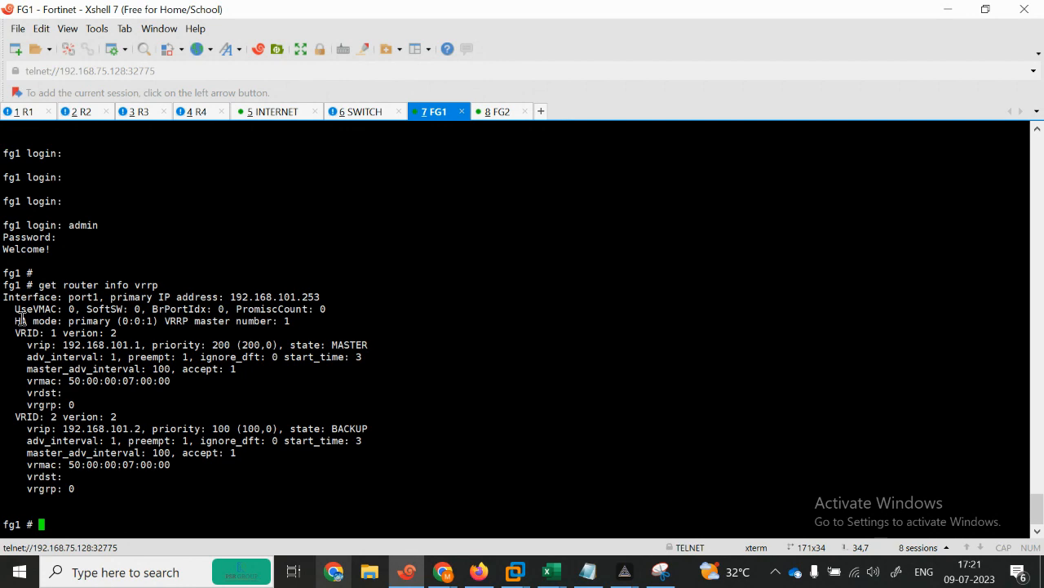
left_click_drag(13, 350, 133, 348)
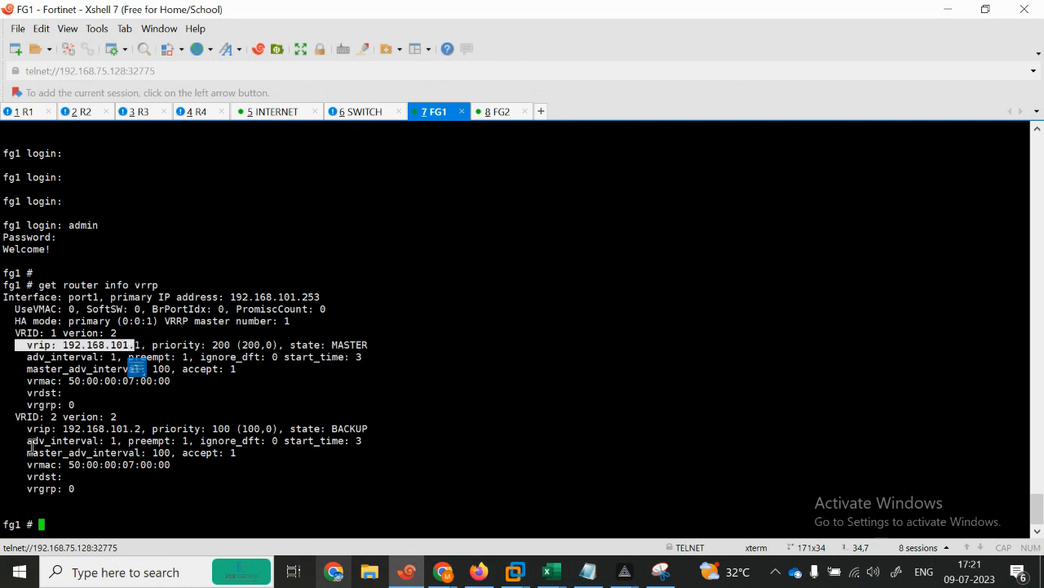
left_click_drag(46, 430, 138, 431)
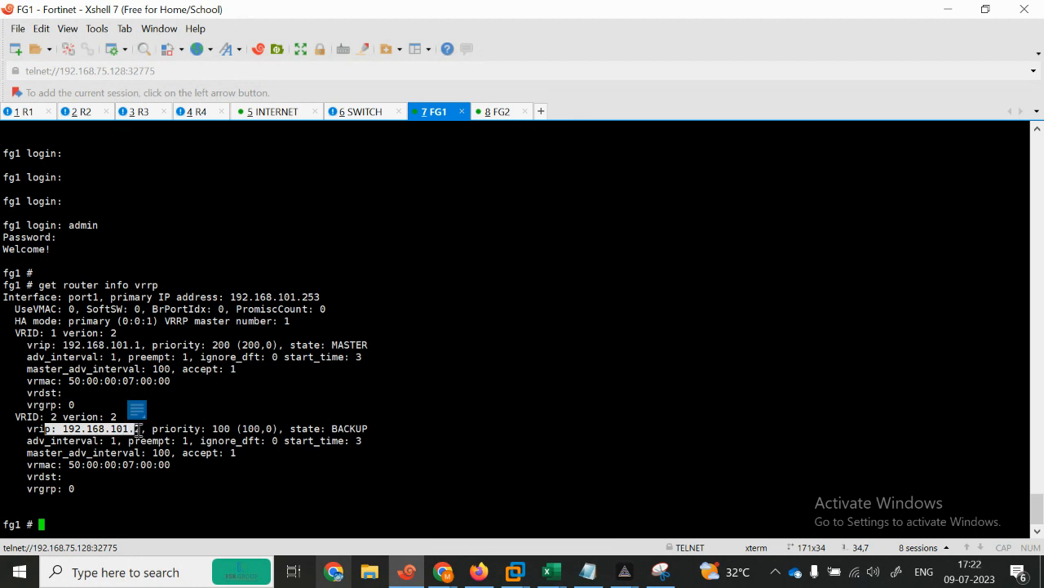
Step: Put the R1 router into global configuration mode with 'configure terminal'
left_click(39, 115)
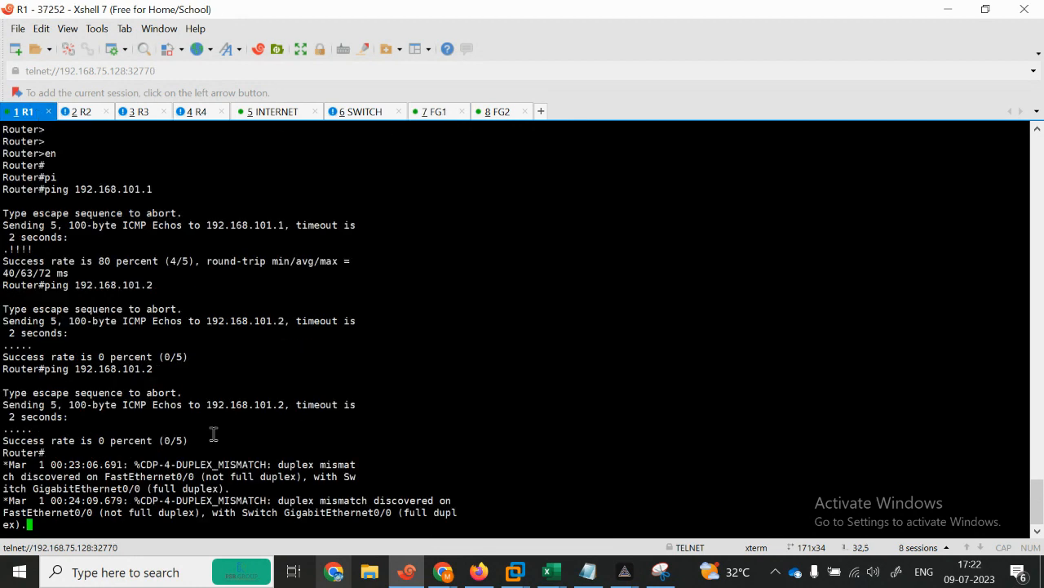
key("Return")
key("Return")
key("Return")
key("Return")
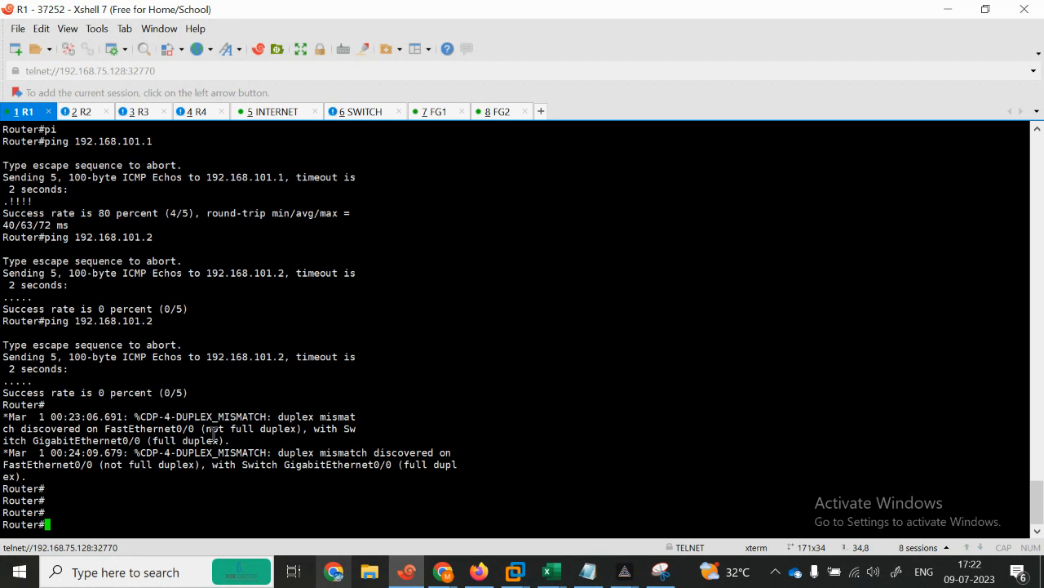
type("con")
key("Tab")
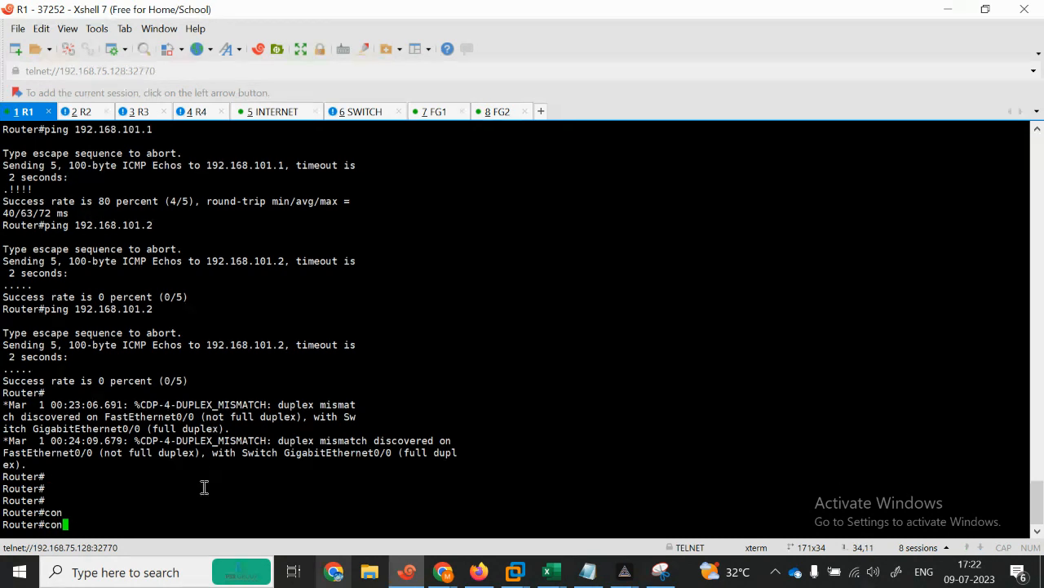
type("confi")
key("Tab")
type("ter")
key("Tab")
key("Return")
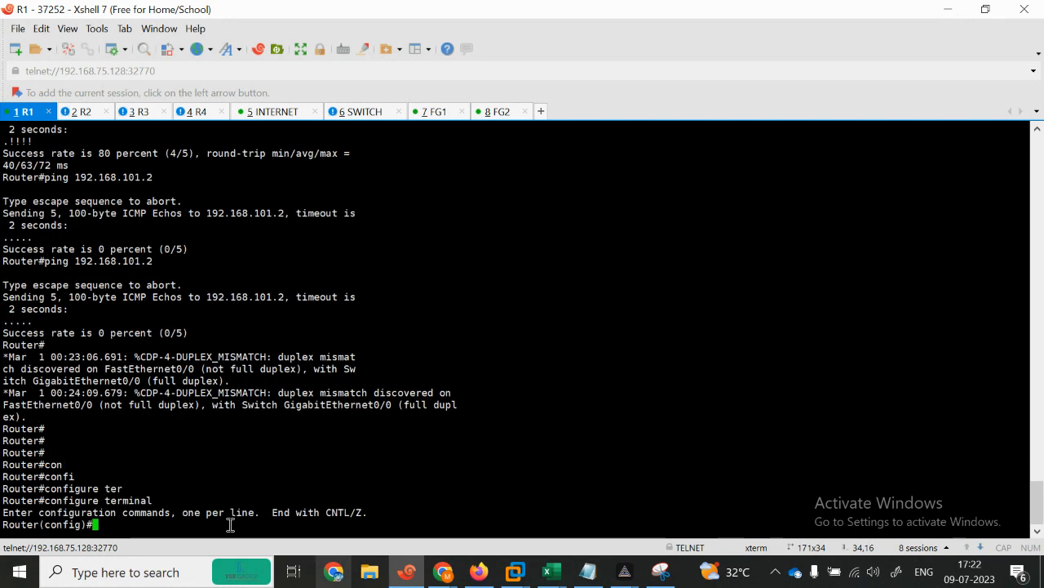
Step: Try entering a GigabitEthernet interface on R1 with 'interface gi', which is rejected as invalid
type("gi")
key("Tab")
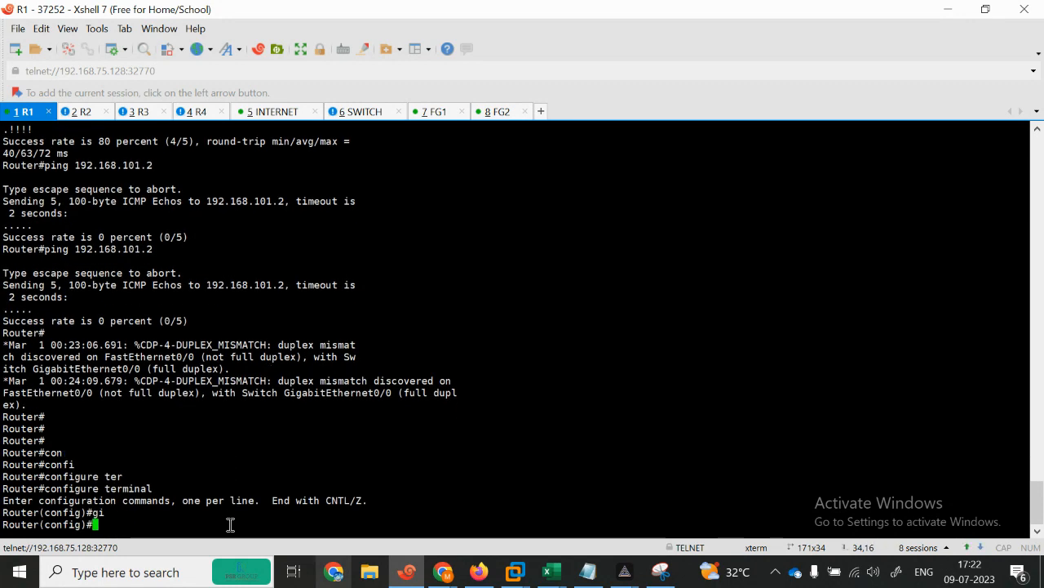
key("Return")
key("Return")
key("Return")
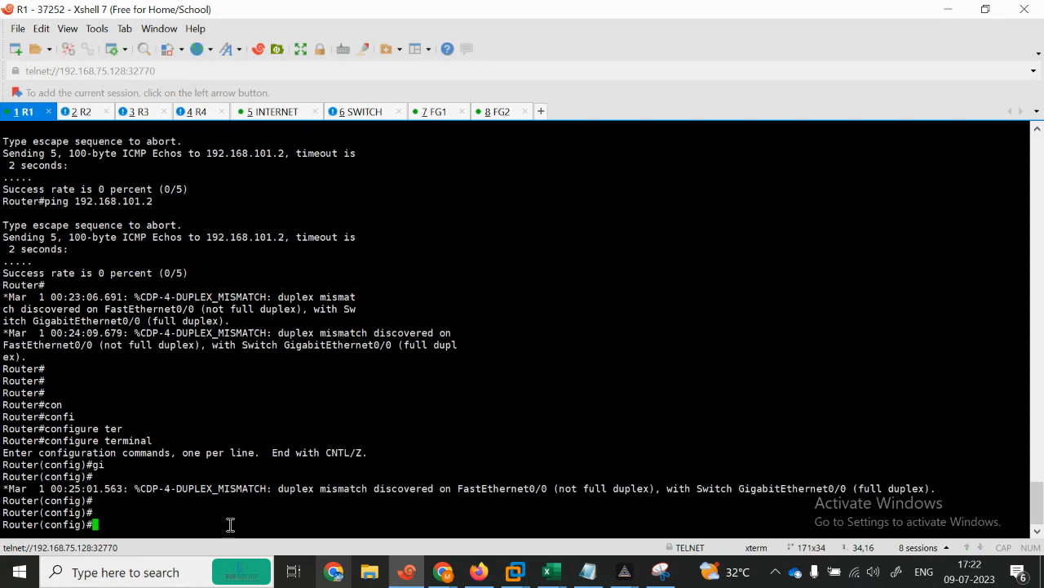
type("in")
key("Tab")
type("gi")
key("Tab")
key("Return")
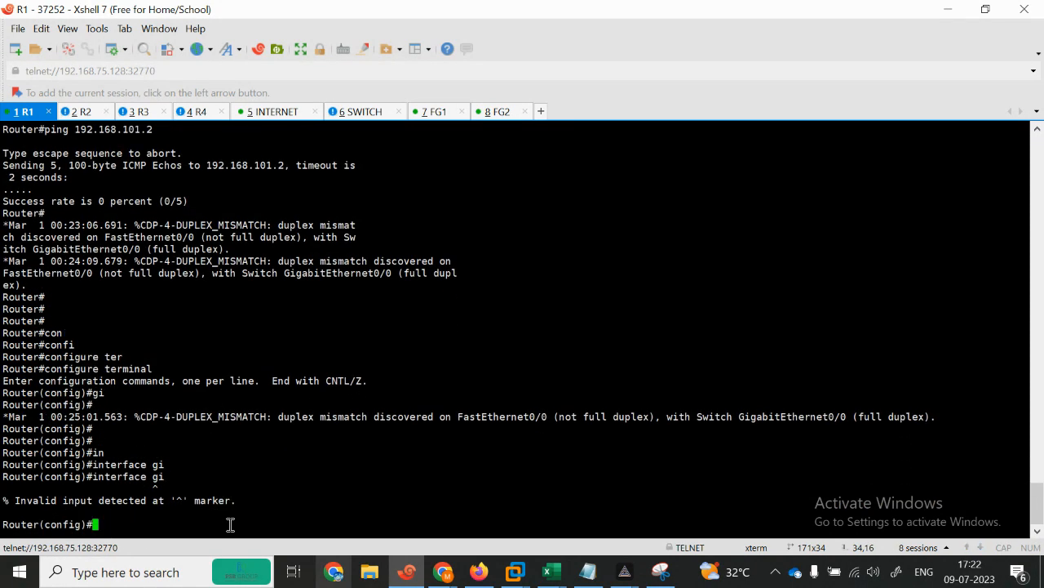
type("gi")
key("Tab")
type("i")
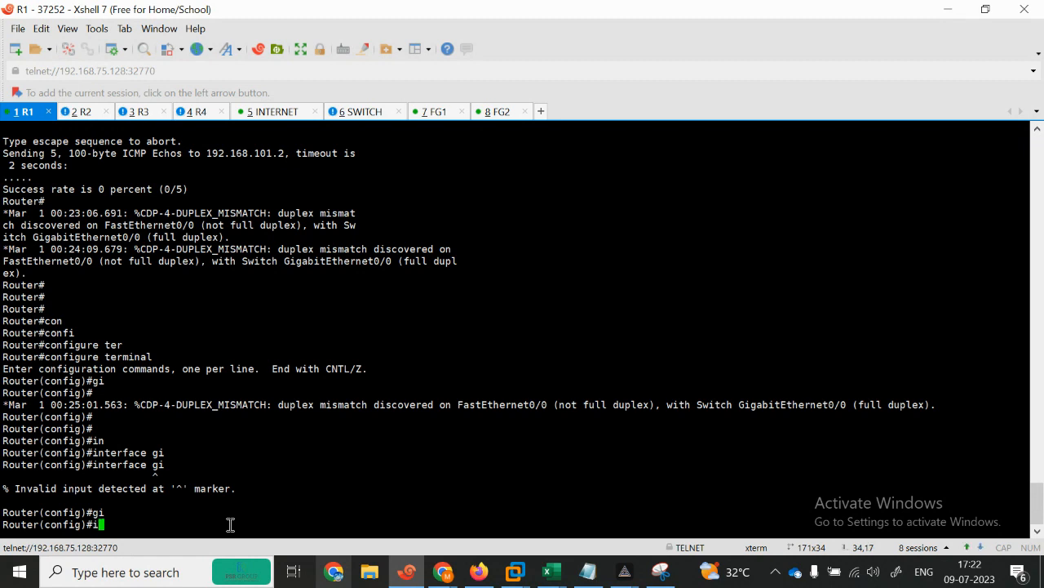
type("n")
key("Tab")
type("gi")
key("Tab")
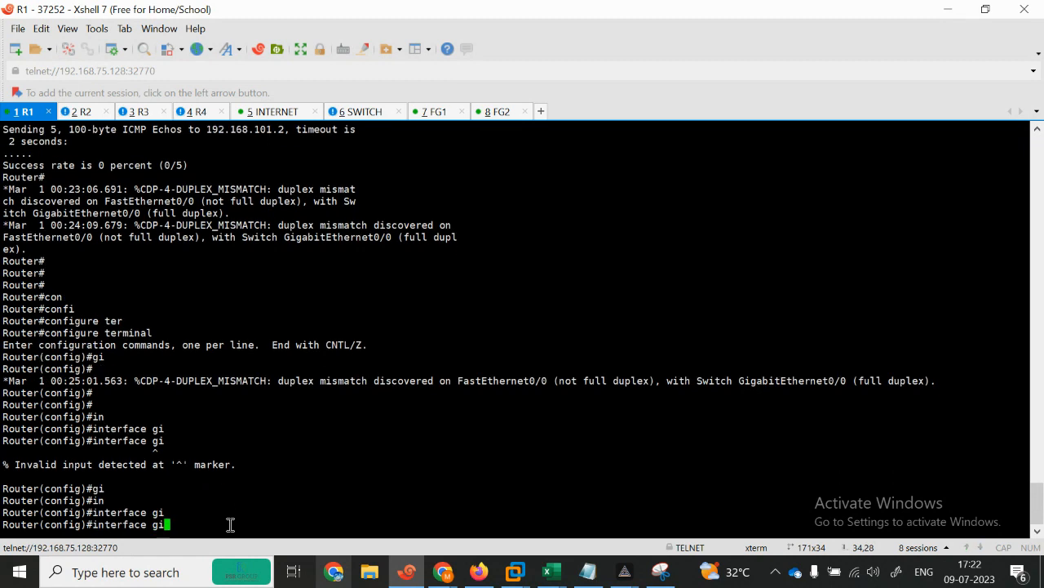
key("Tab")
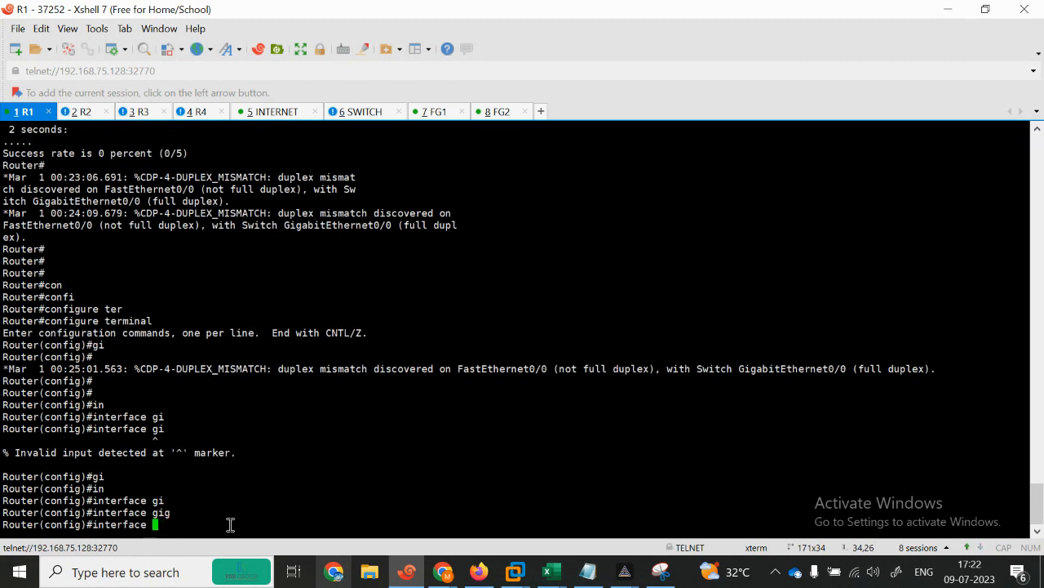
key("BackSpace")
key("BackSpace")
key("BackSpace")
key("BackSpace")
key("BackSpace")
key("BackSpace")
key("BackSpace")
key("BackSpace")
key("BackSpace")
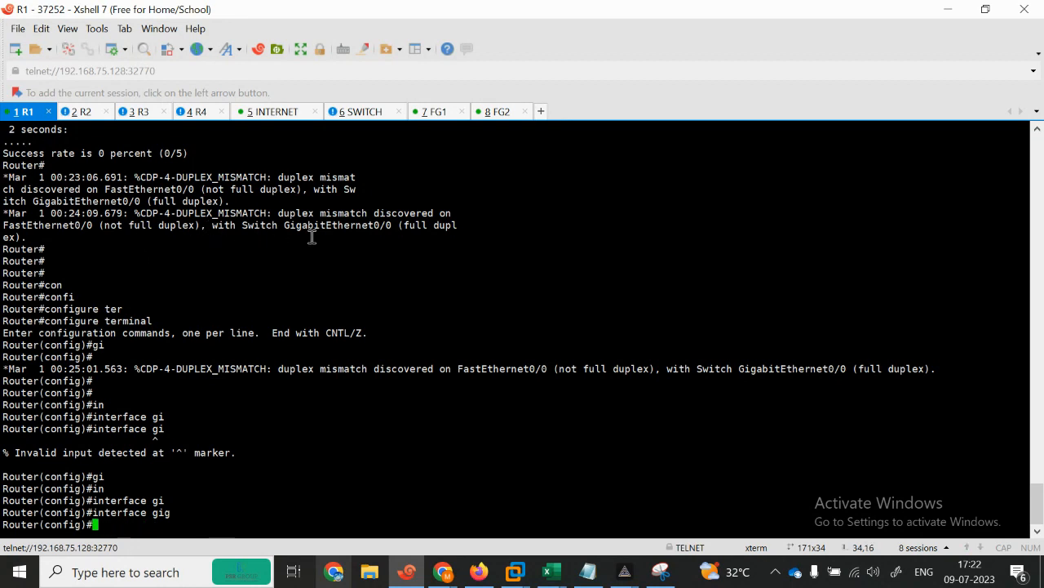
Step: Minimize Xshell 7 so the Firefox EVE-NG topology page is visible
left_click(948, 10)
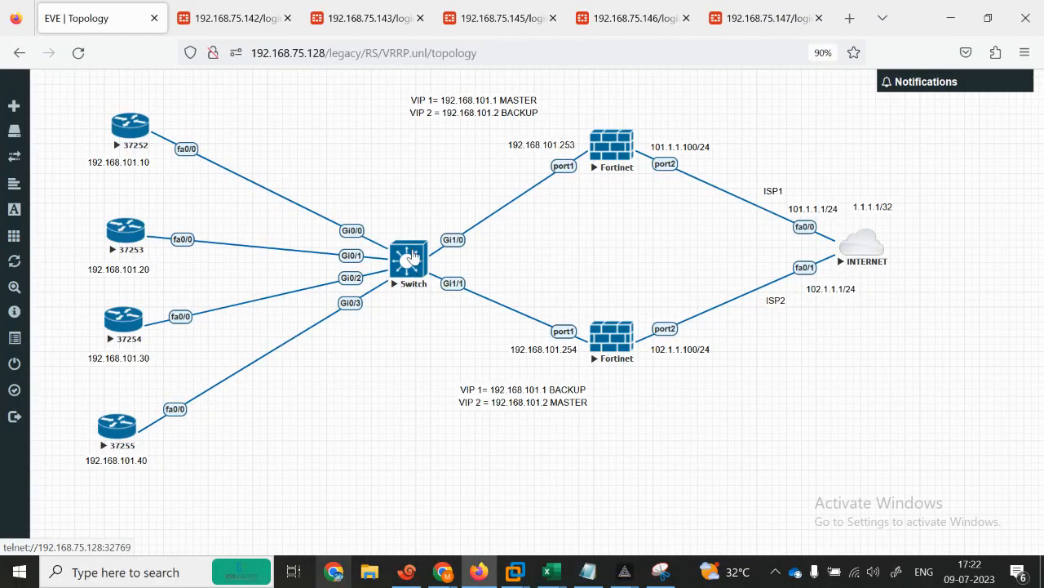
Step: Add a new network object named Net from the canvas menu and drag it below the Switch
right_click(397, 202)
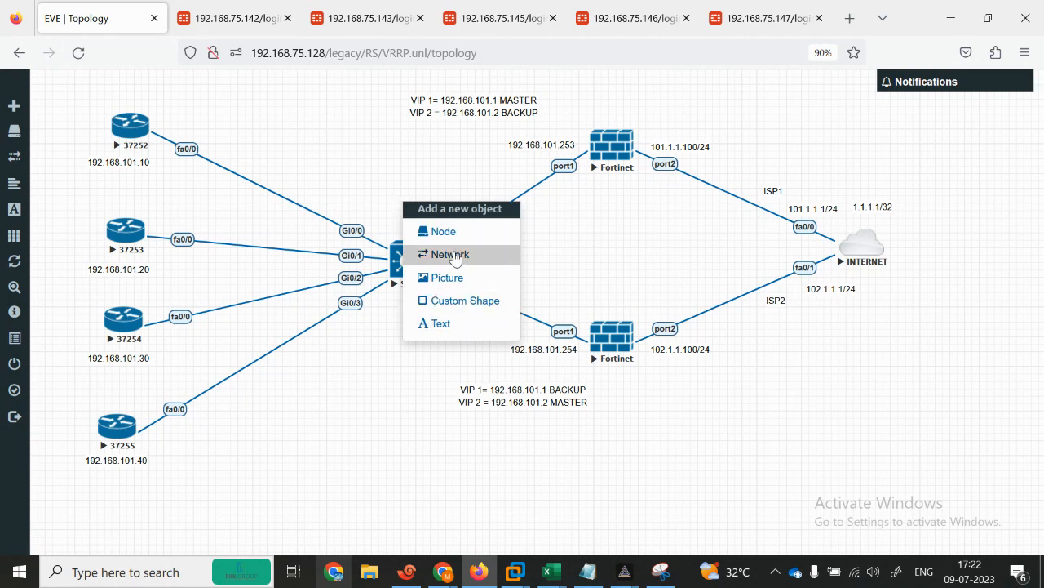
left_click(447, 254)
left_click(442, 352)
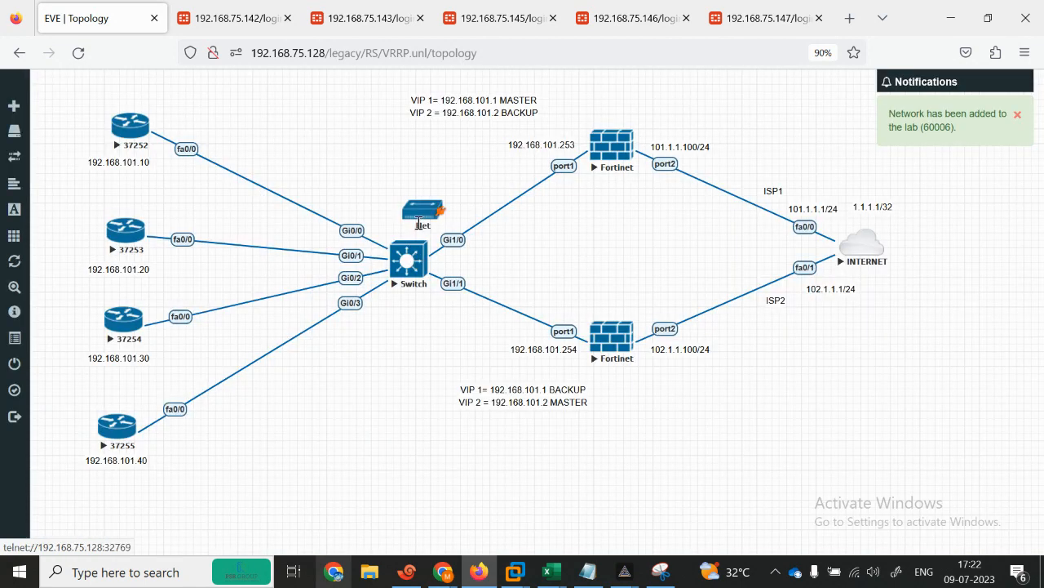
left_click_drag(415, 220, 402, 319)
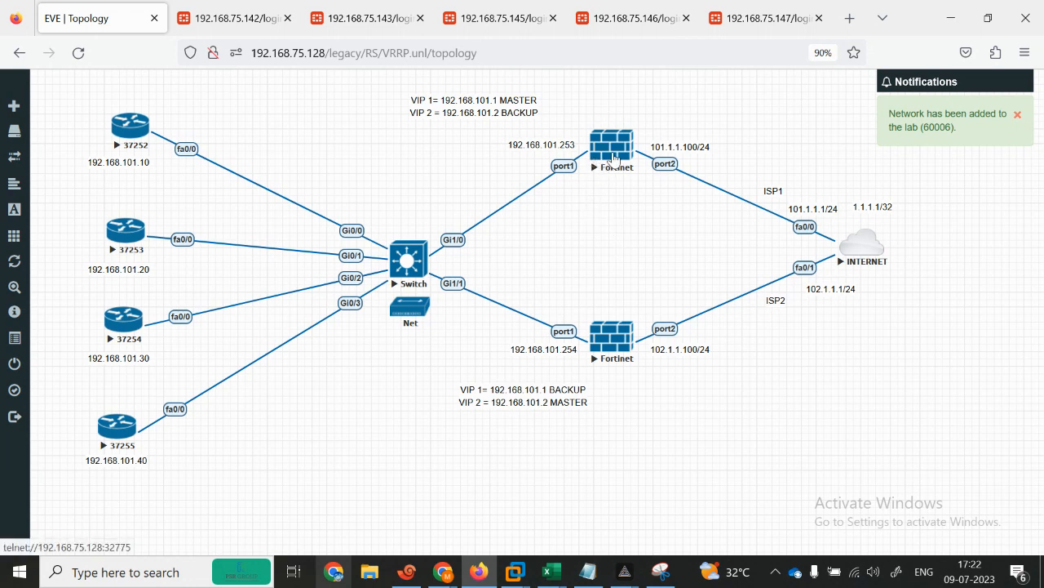
Step: Stop the upper and lower Fortinets and the Switch
right_click(620, 155)
left_click(663, 185)
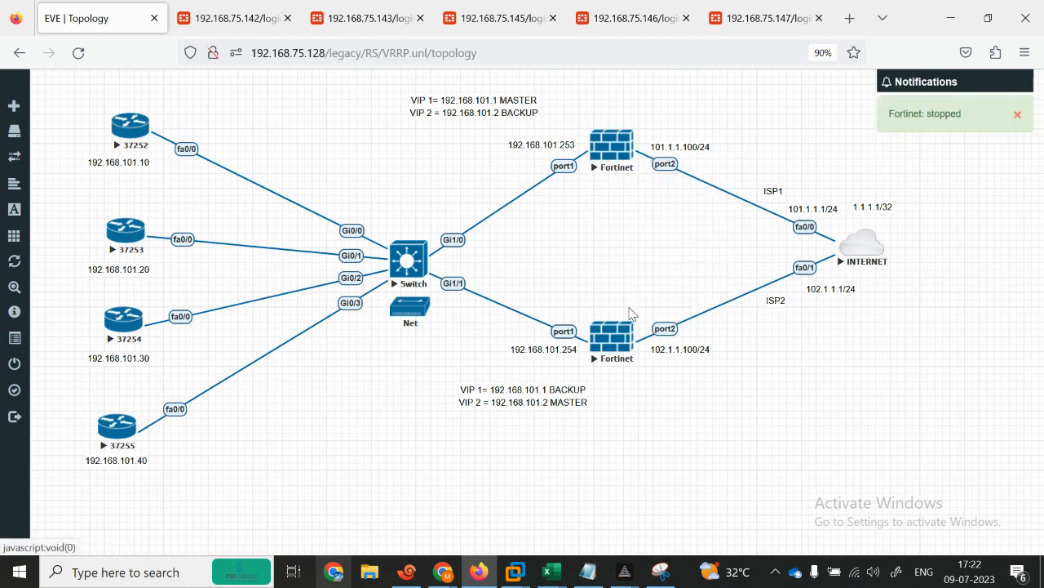
right_click(622, 337)
left_click(663, 366)
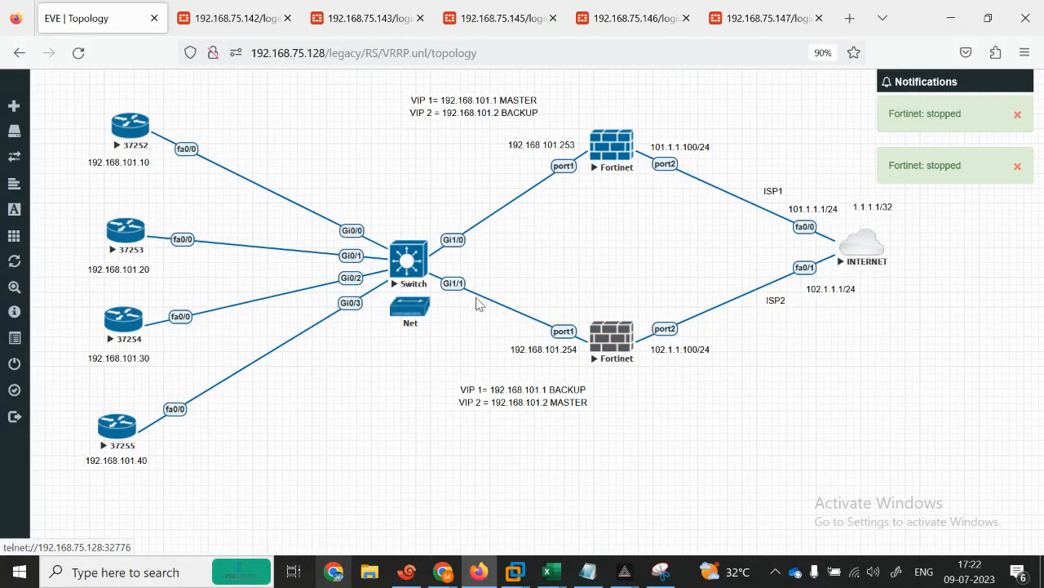
right_click(411, 263)
left_click(433, 294)
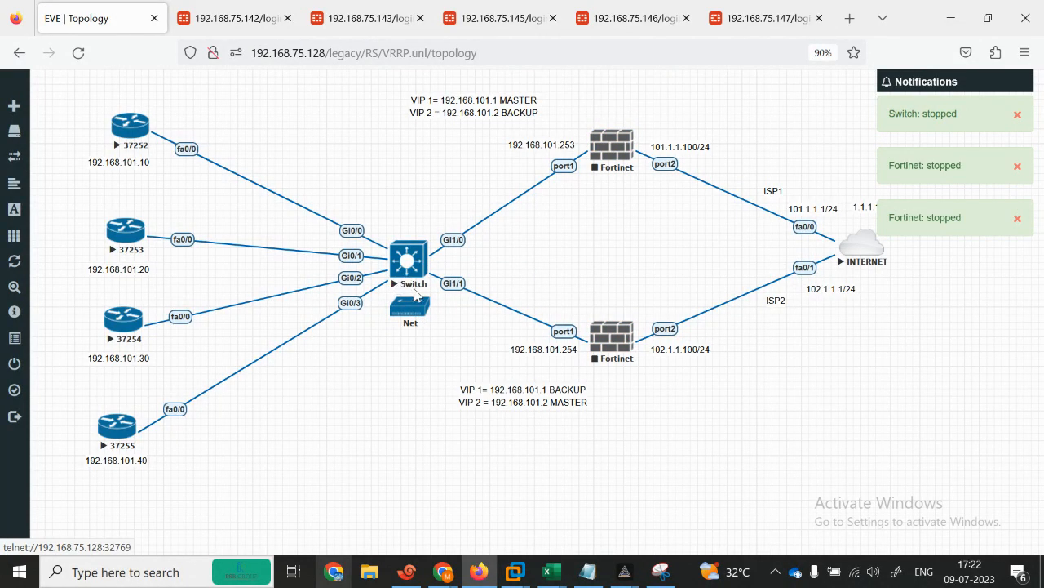
Step: Stop routers 37252, 37253, 37254 and 37255
right_click(131, 131)
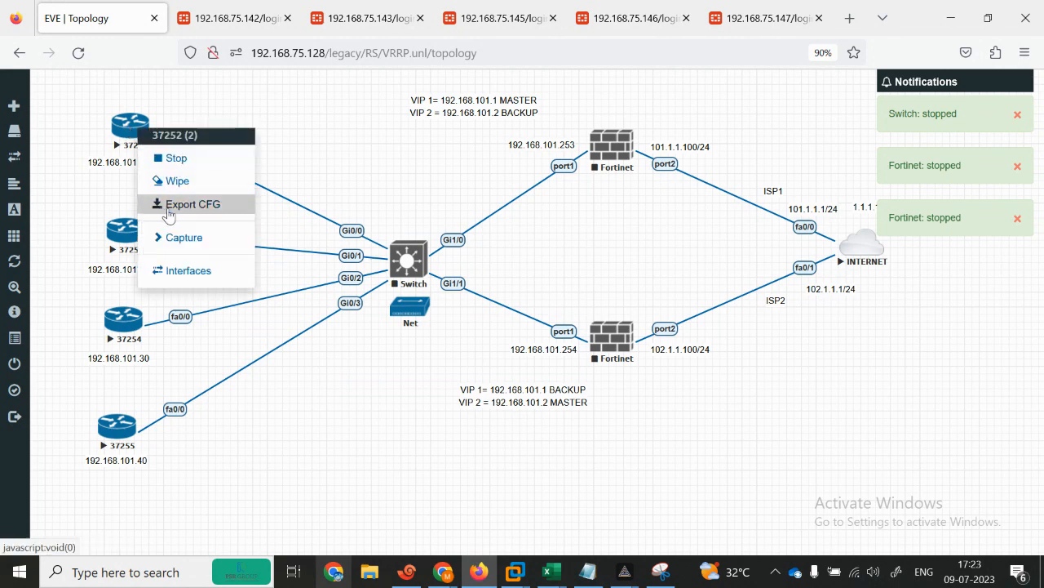
left_click(177, 158)
right_click(122, 240)
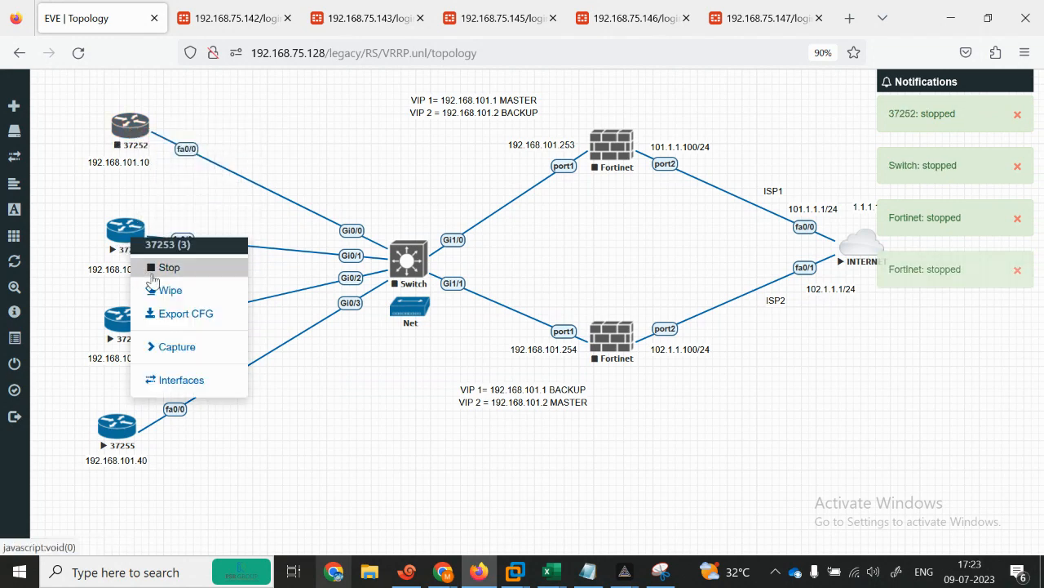
left_click(155, 272)
right_click(122, 328)
left_click(157, 357)
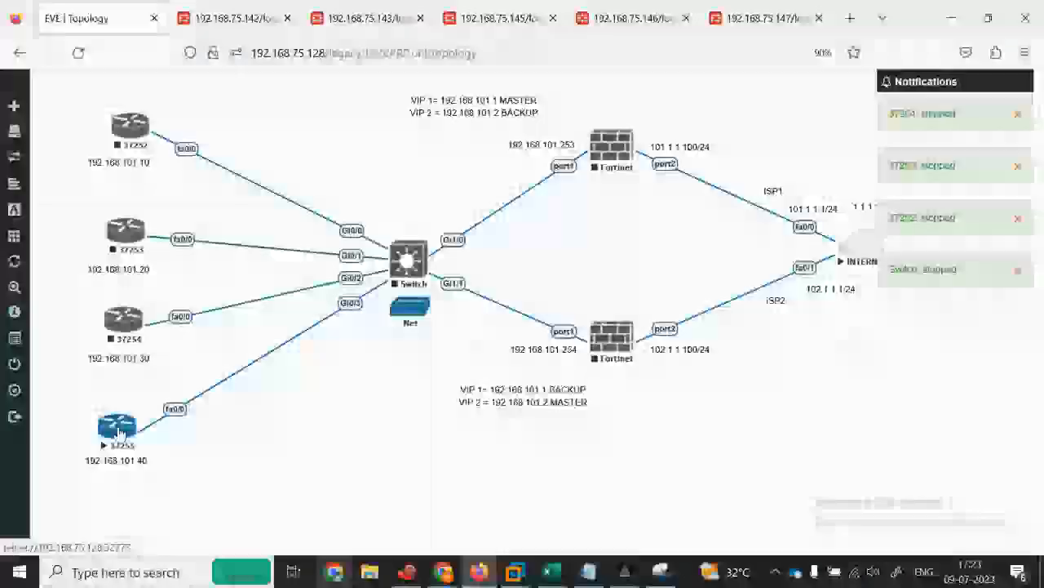
right_click(115, 426)
left_click(155, 423)
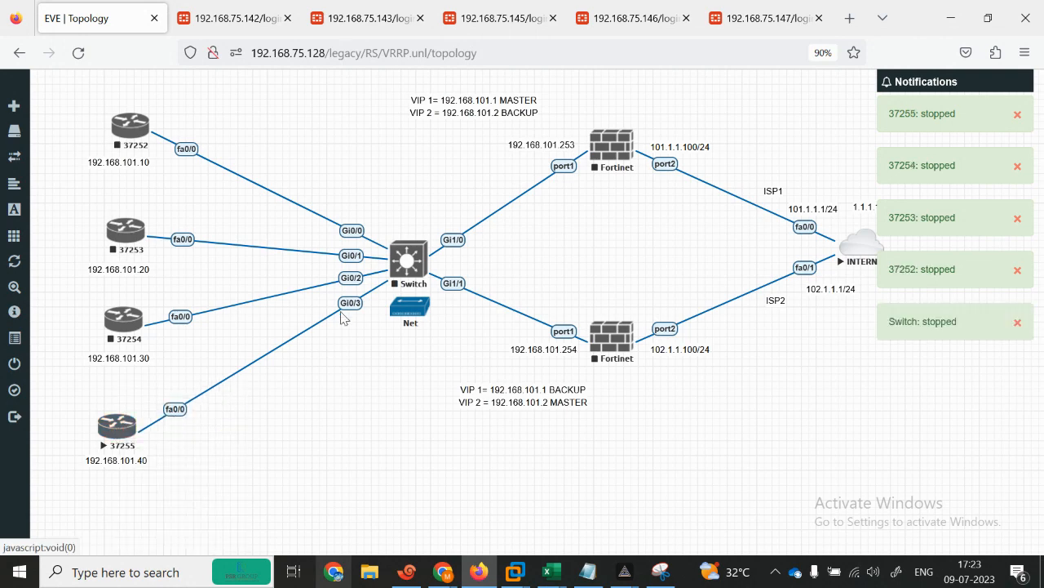
Step: Delete the Switch node from the lab, confirming the warning
right_click(416, 262)
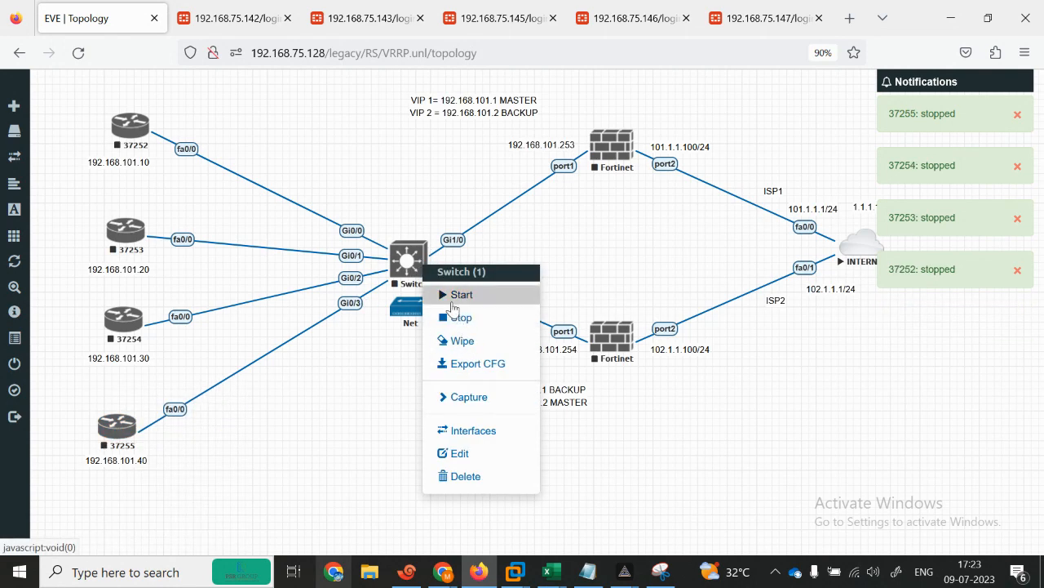
left_click(469, 476)
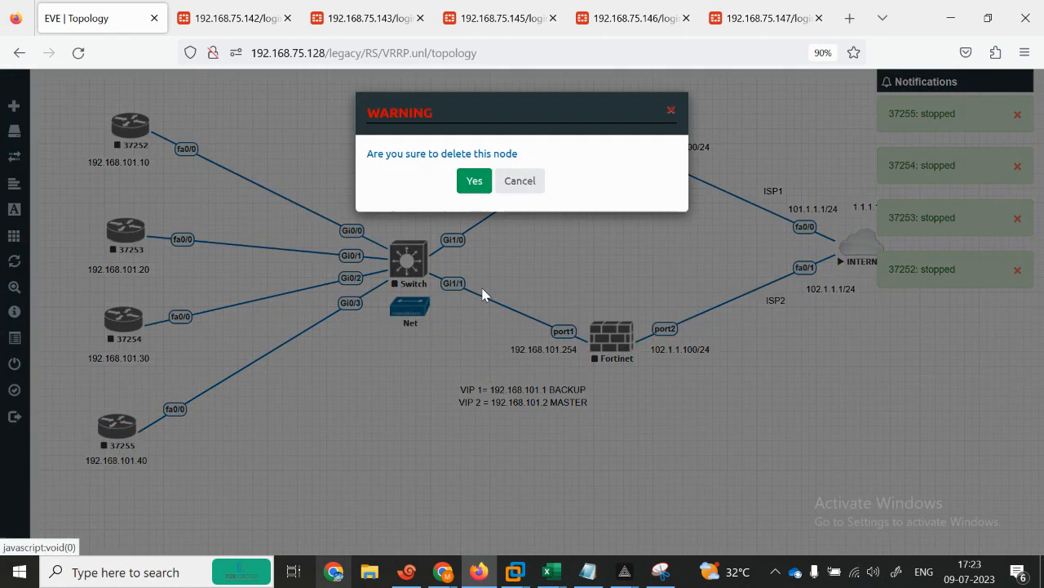
left_click(465, 182)
Step: Move Net to the centre and link the upper Fortinet (port3) and lower Fortinet (port1) to it
left_click_drag(406, 316, 399, 275)
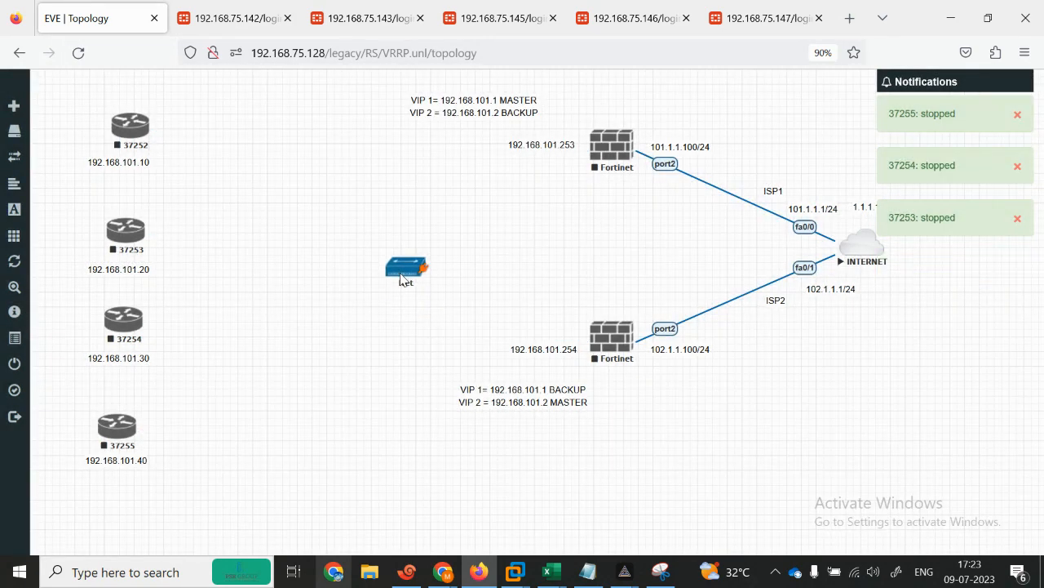
left_click_drag(634, 147, 412, 269)
left_click(542, 411)
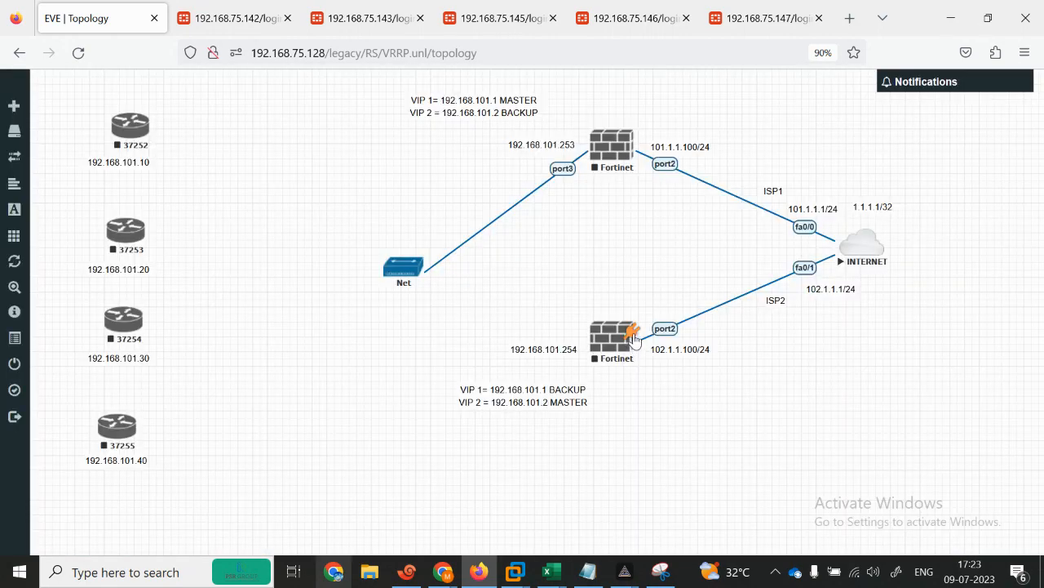
left_click_drag(633, 335, 403, 267)
left_click(553, 410)
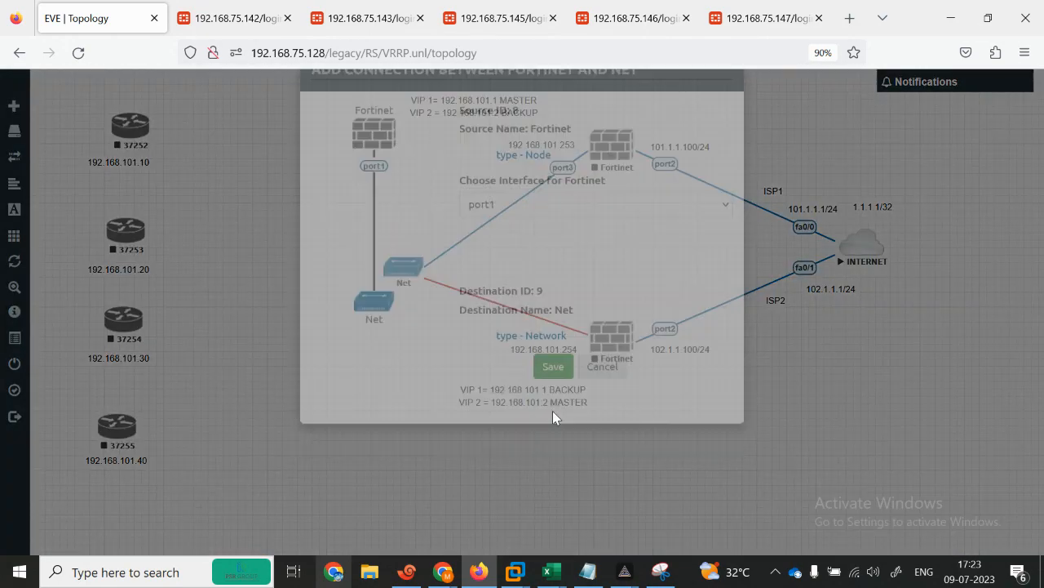
Step: Connect Net to routers 37252, 37253 and 37254 on fa0/1 and 37255 on fa0/0
left_click_drag(443, 275, 108, 133)
left_click(551, 400)
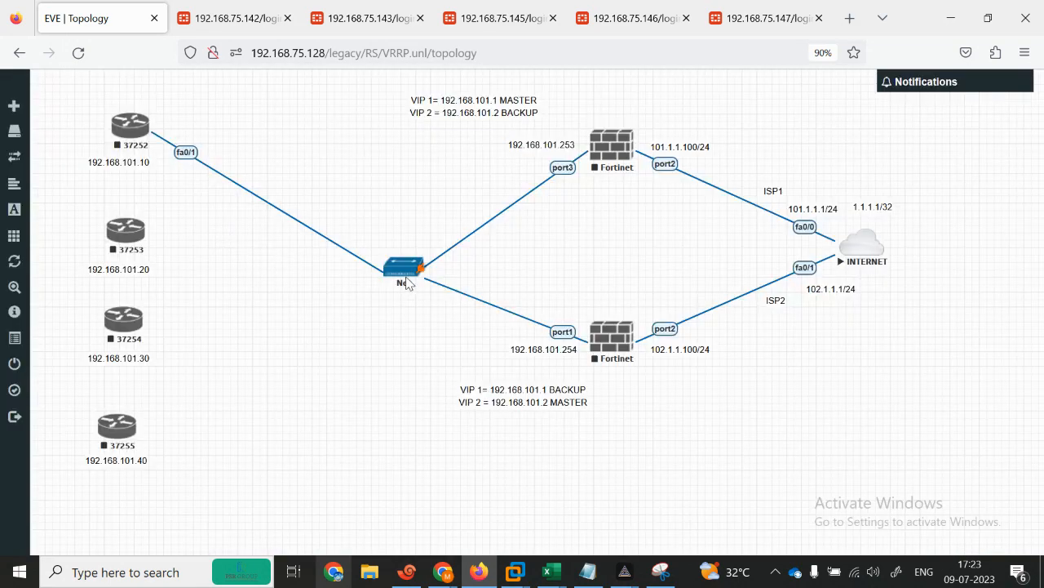
left_click_drag(421, 267, 127, 231)
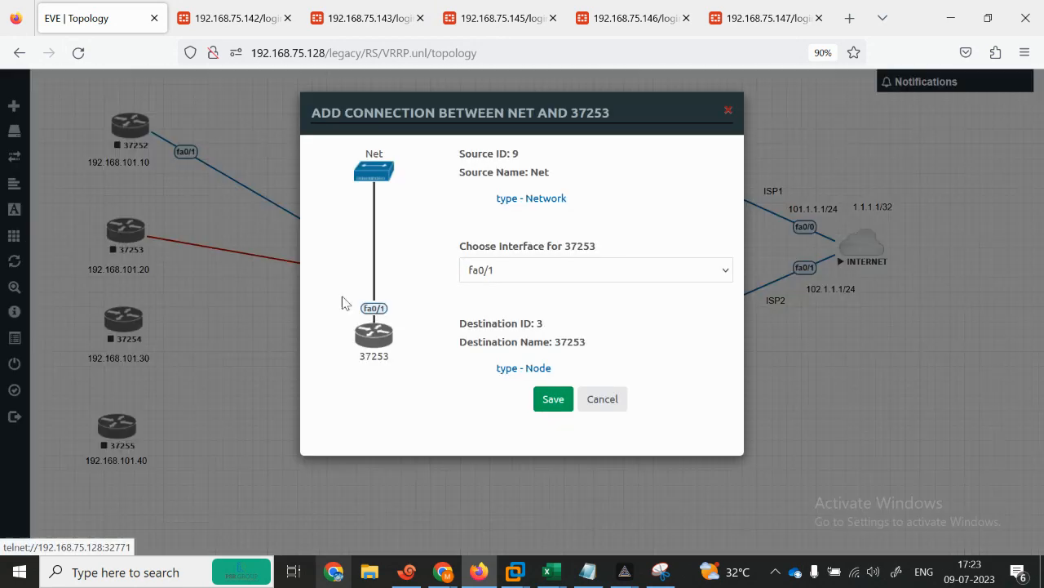
left_click(553, 398)
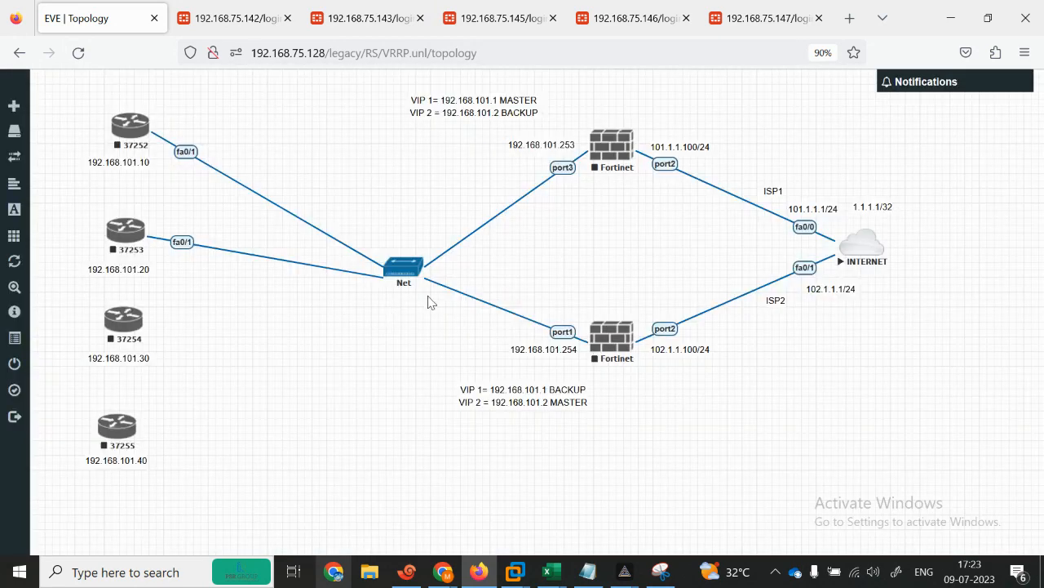
left_click_drag(420, 267, 124, 320)
left_click(554, 401)
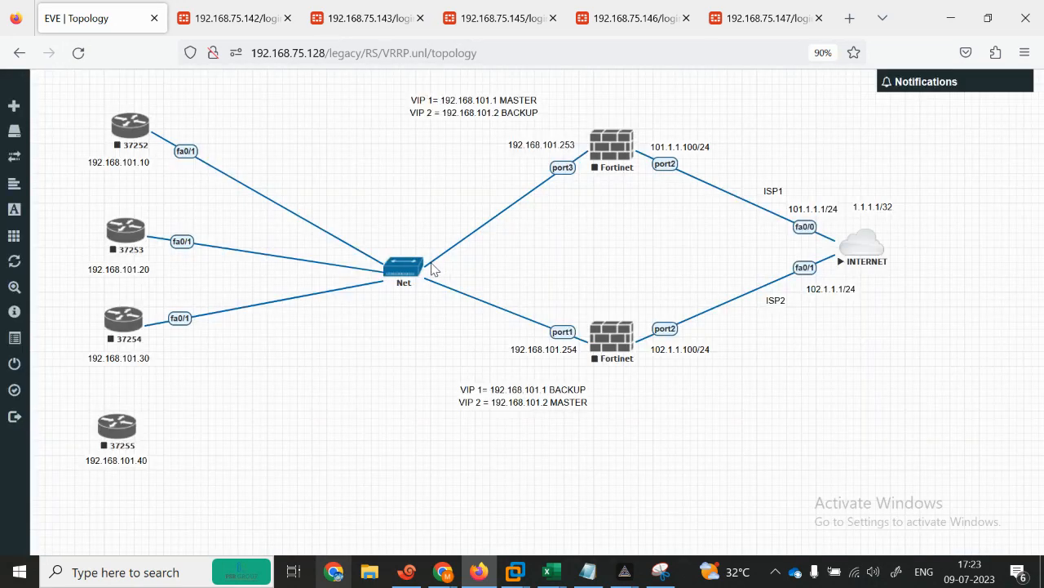
mouse_move(417, 273)
left_click_drag(417, 272, 117, 423)
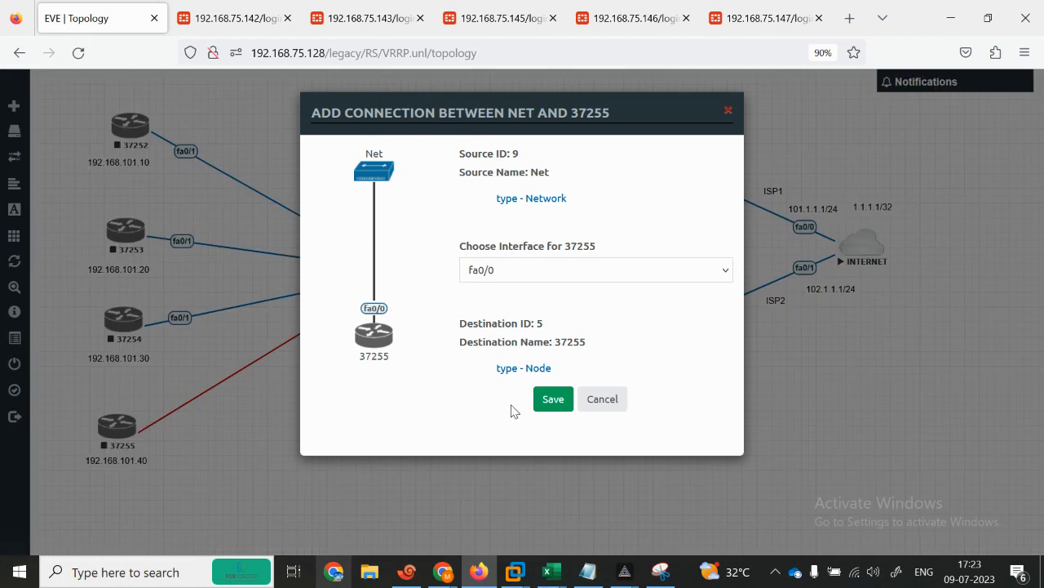
left_click(554, 402)
Step: Start routers 37252, 37253, 37254 and 37255
right_click(126, 134)
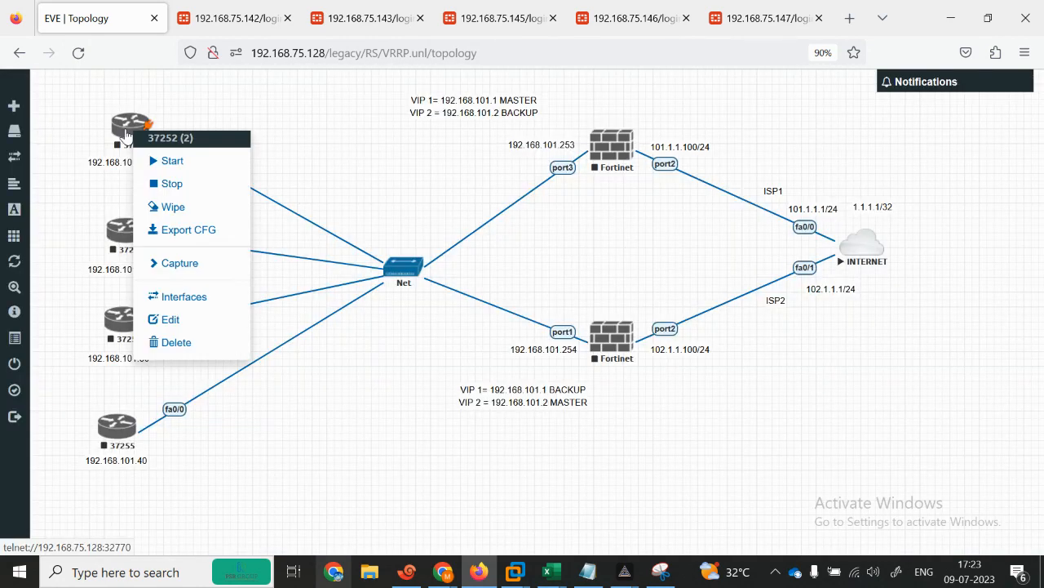
left_click(167, 162)
right_click(131, 236)
left_click(168, 266)
right_click(131, 321)
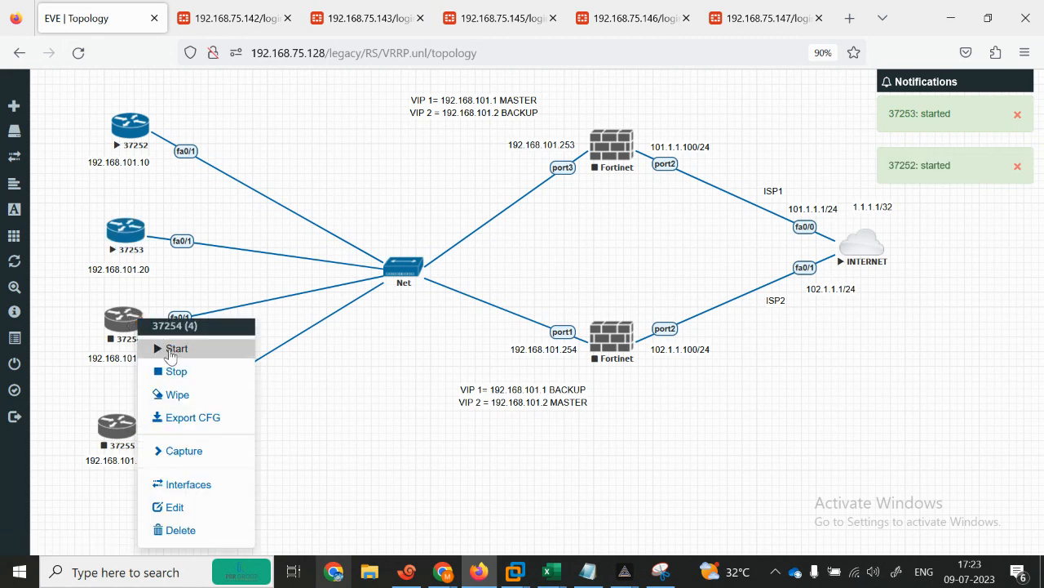
left_click(169, 351)
right_click(115, 426)
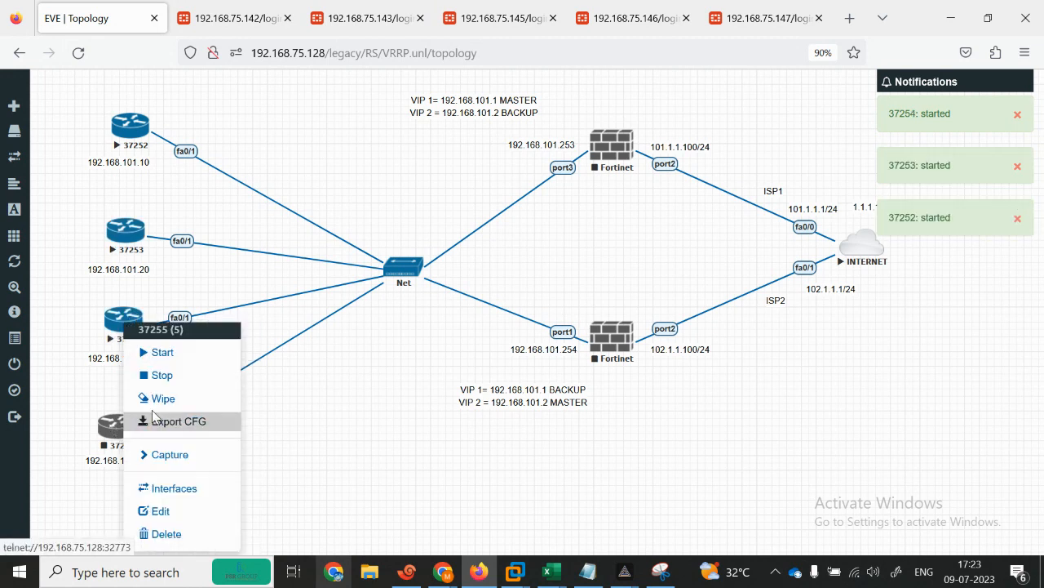
left_click(169, 352)
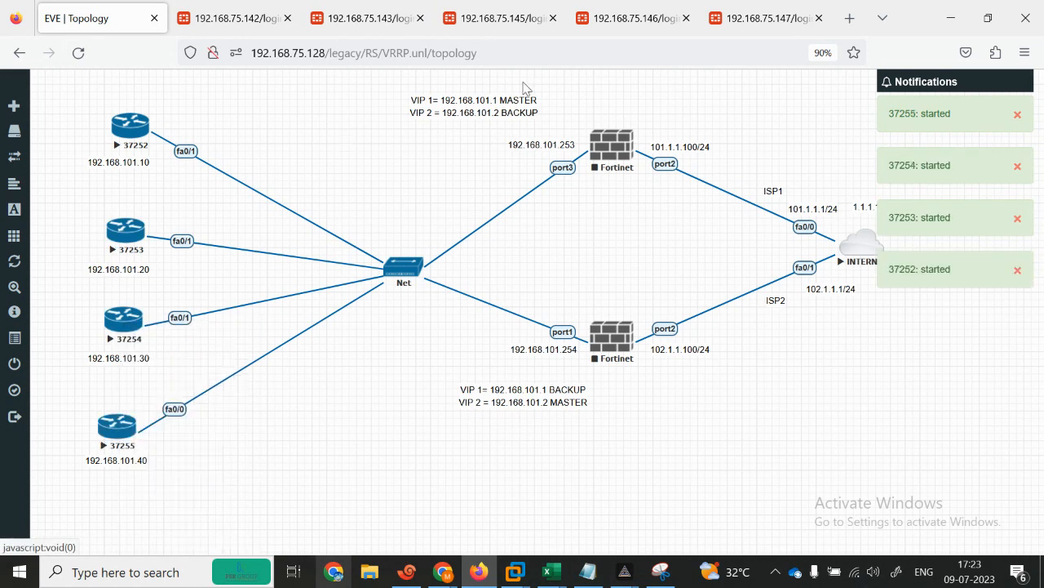
Step: Start both Fortinets and open a console session to router 37252
right_click(614, 148)
left_click(642, 171)
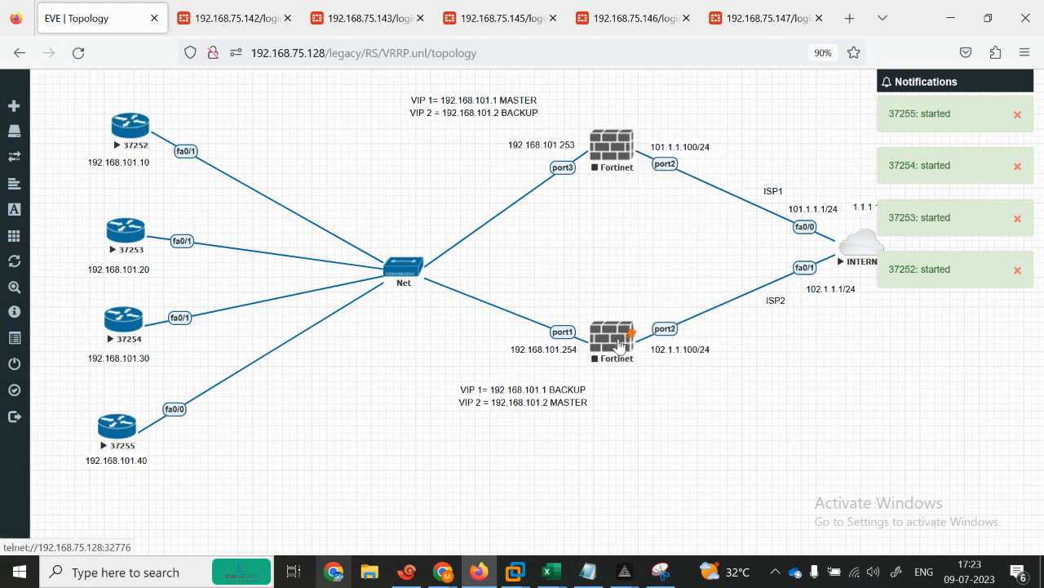
right_click(618, 344)
left_click(661, 353)
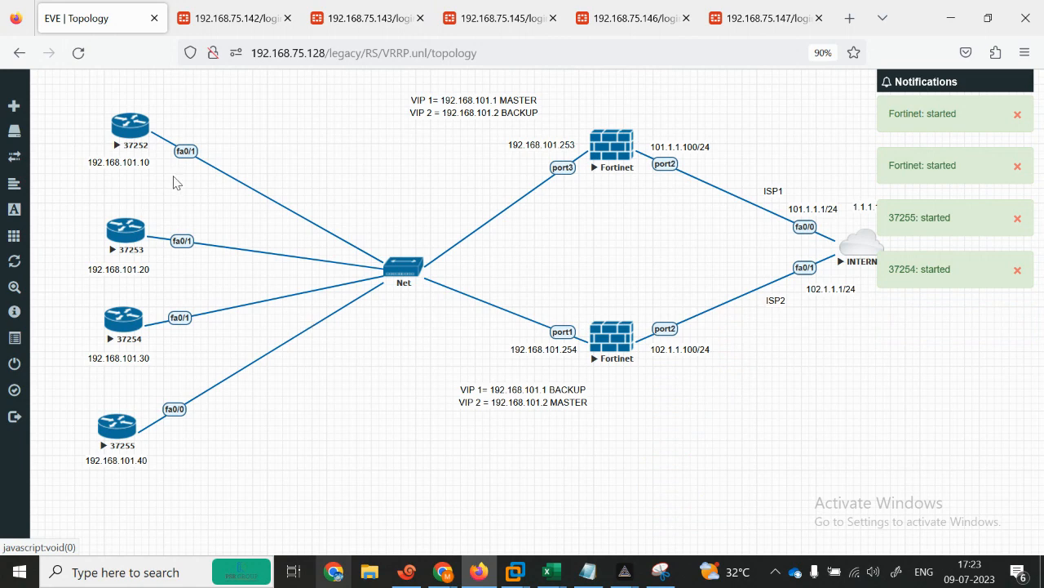
left_click(127, 134)
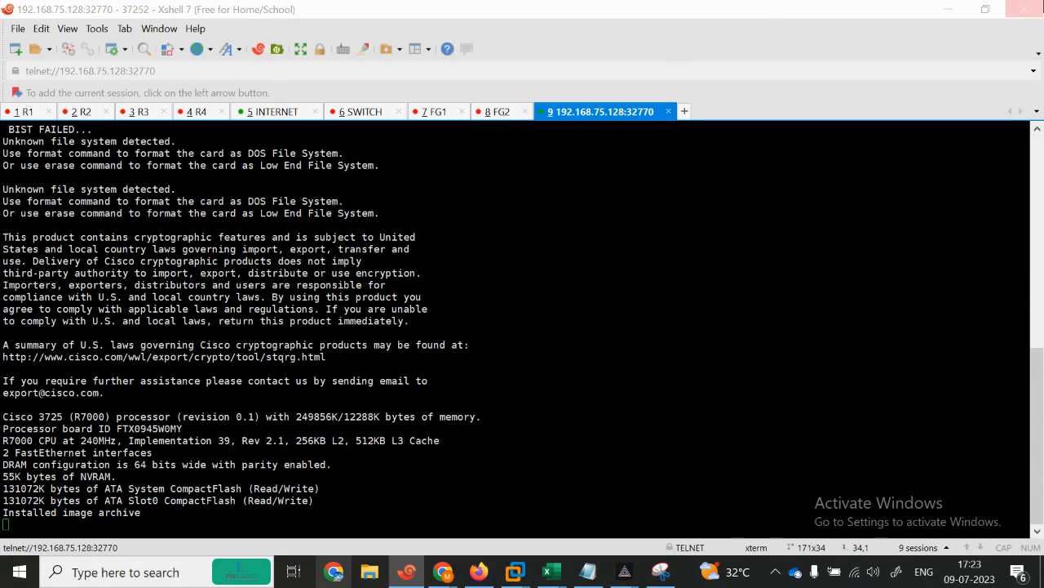
Step: Close the old Xshell sessions and name the router 37252 console tab r1
left_click(1024, 9)
left_click(581, 319)
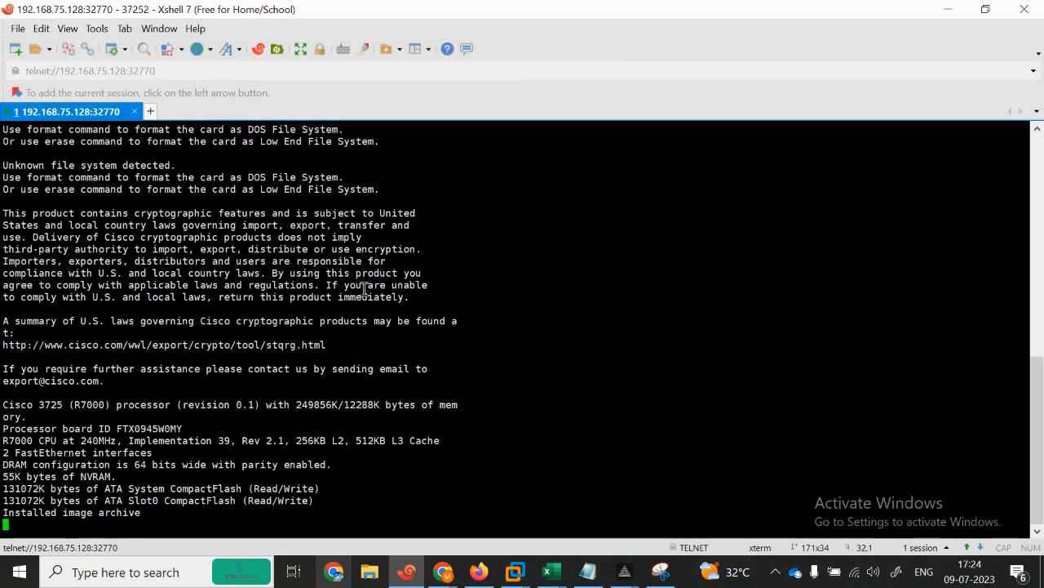
right_click(66, 115)
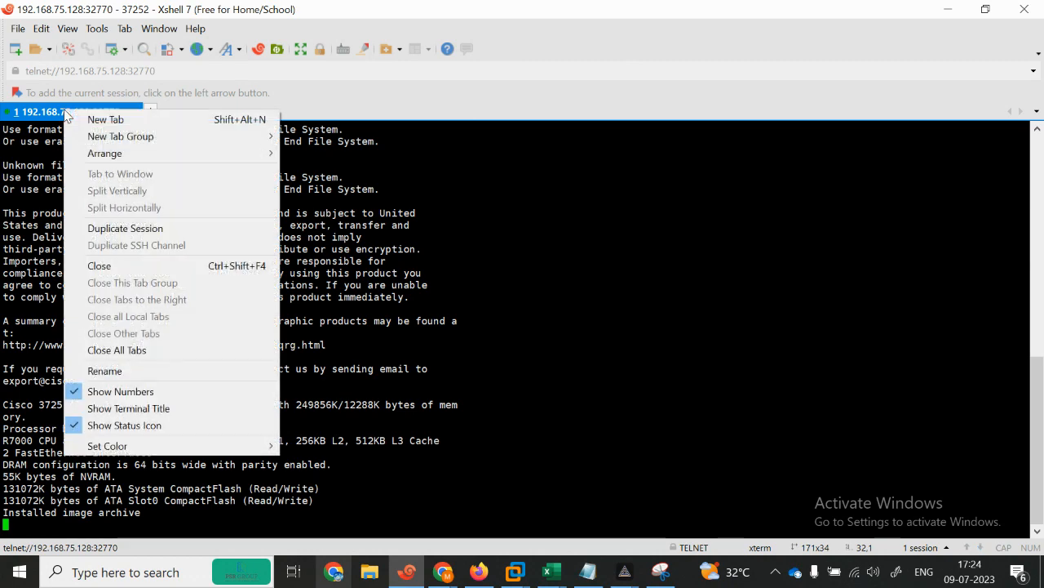
left_click(140, 373)
type("r1")
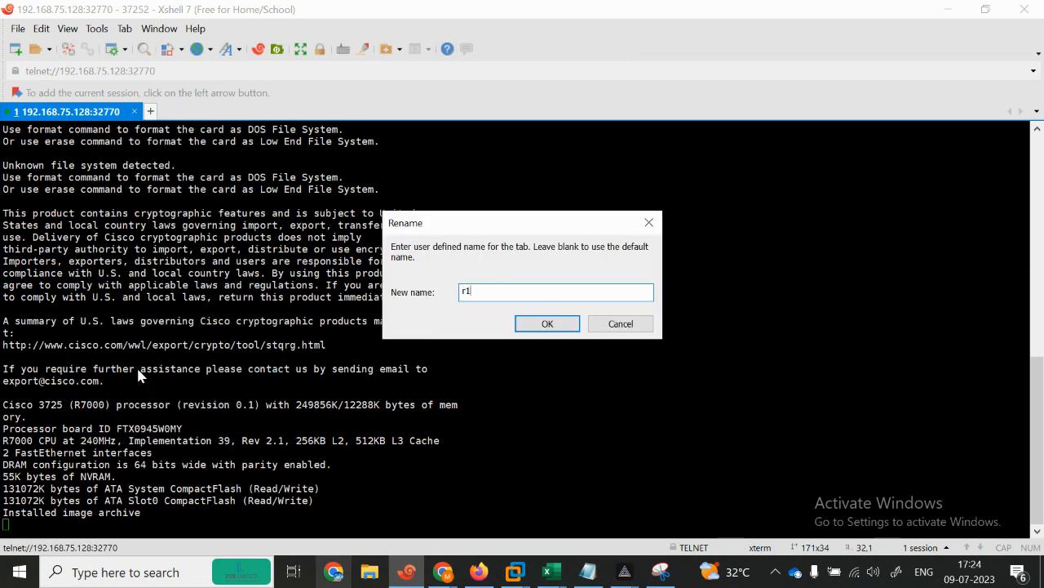
left_click(547, 316)
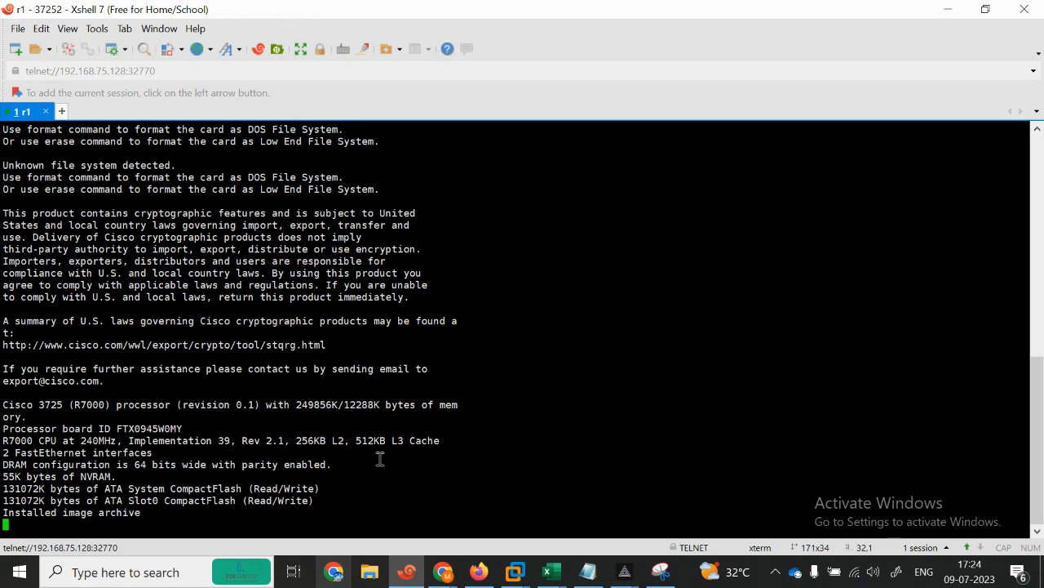
Step: Open a console to router 37253 and name its tab R2
left_click(986, 9)
left_click(293, 408)
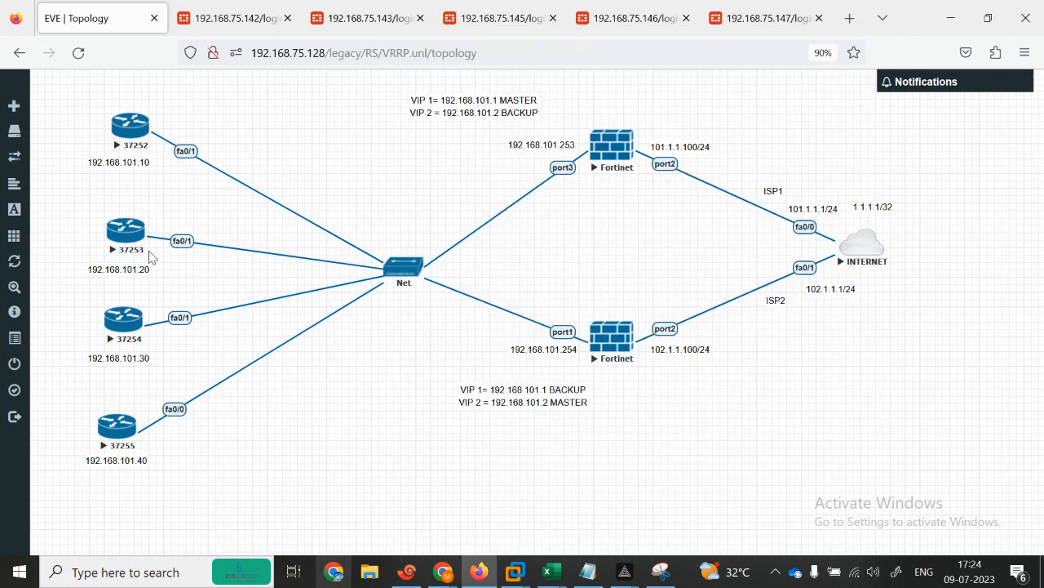
left_click(128, 237)
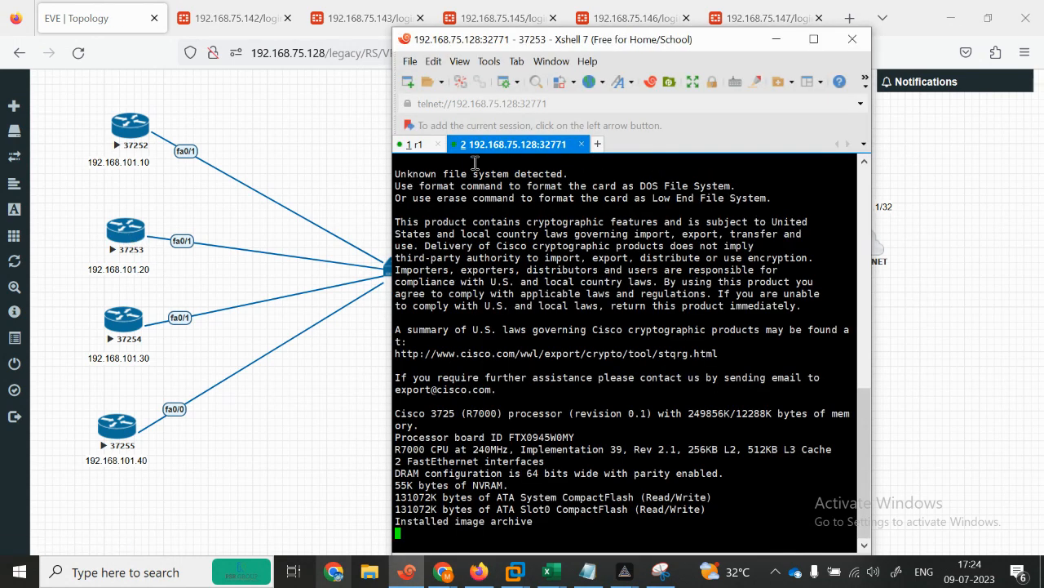
right_click(508, 148)
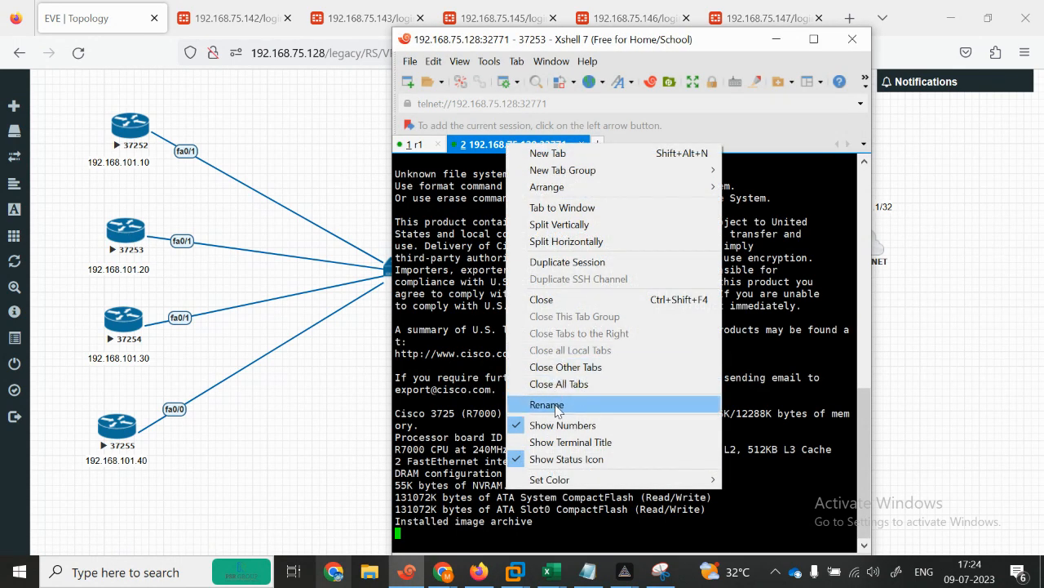
left_click(551, 406)
type("R2")
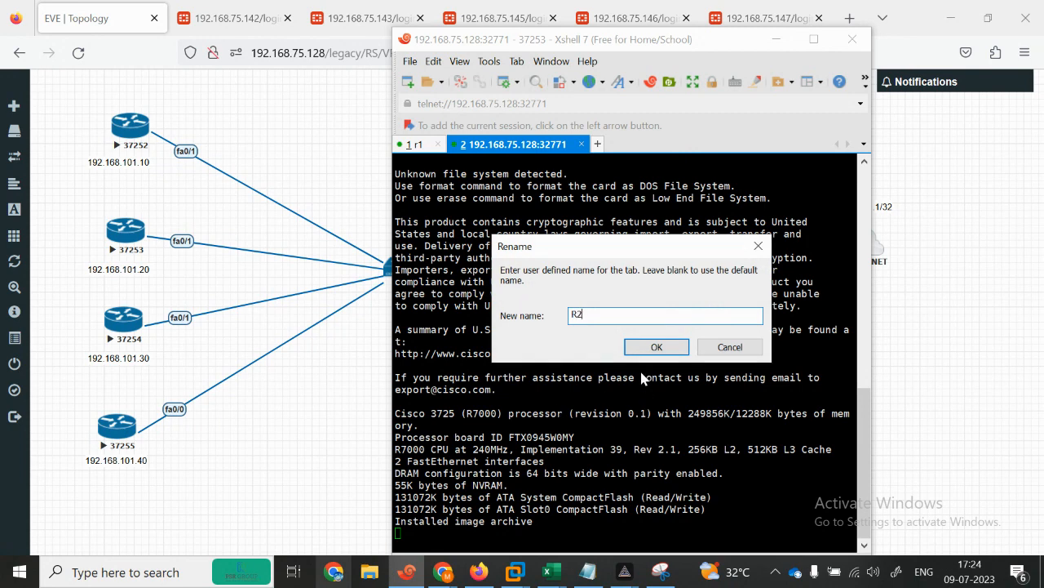
left_click(657, 347)
Step: Correct the first router tab's name from r1 to R1
left_click(413, 145)
right_click(415, 149)
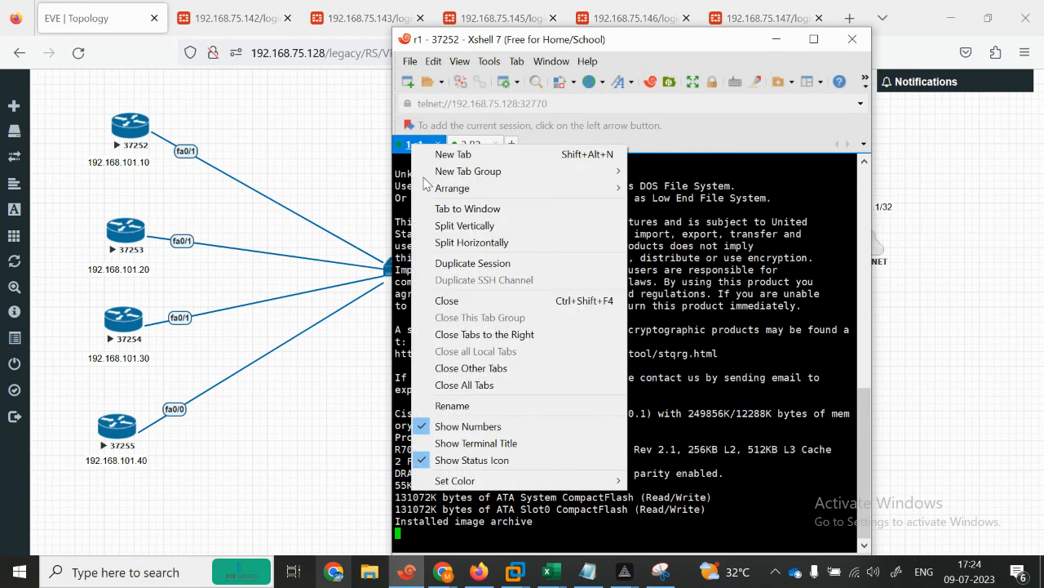
left_click(457, 406)
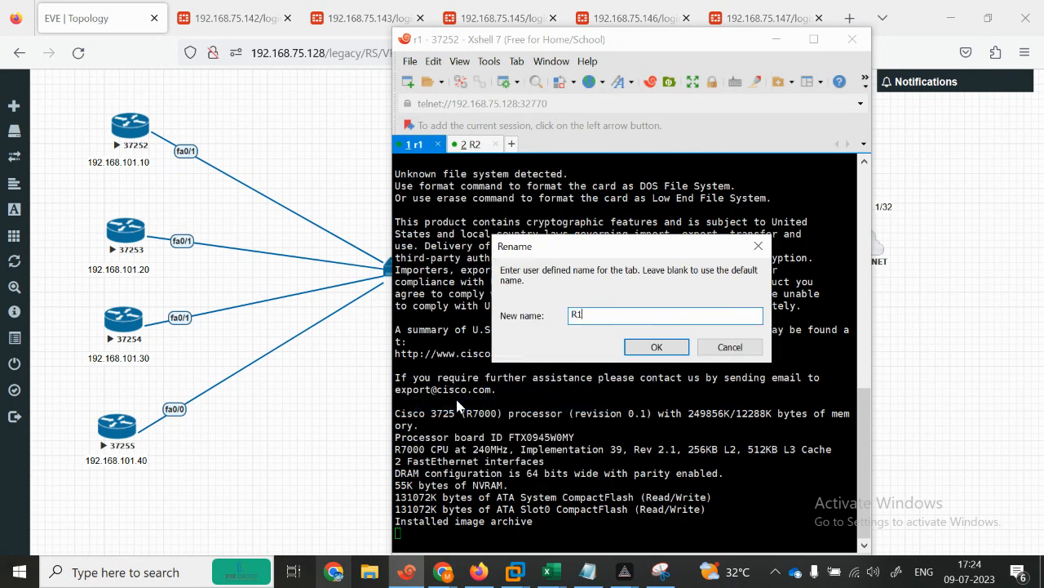
left_click(657, 347)
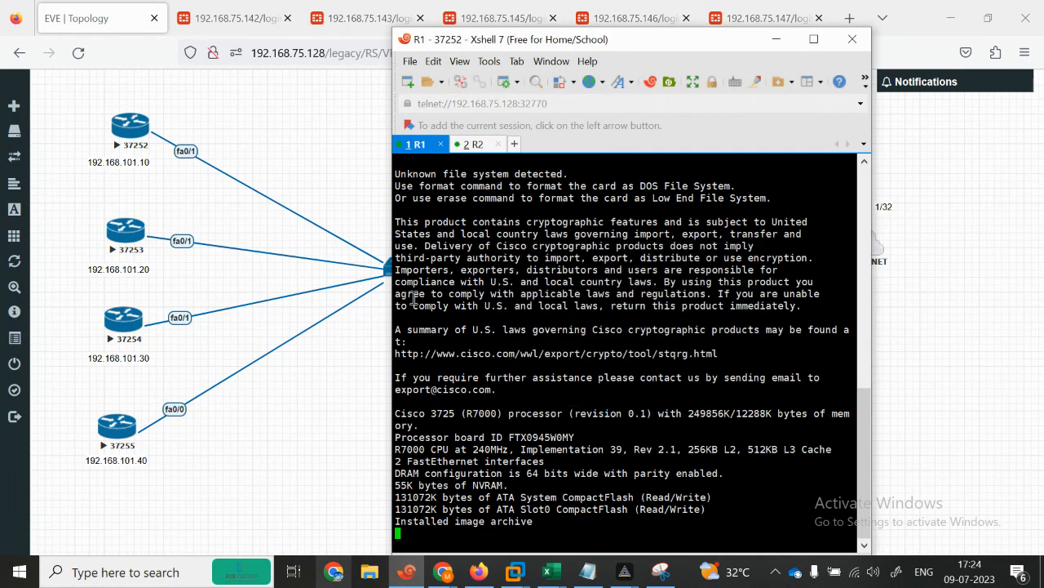
Step: Name the router 37254 console tab R3
left_click(373, 426)
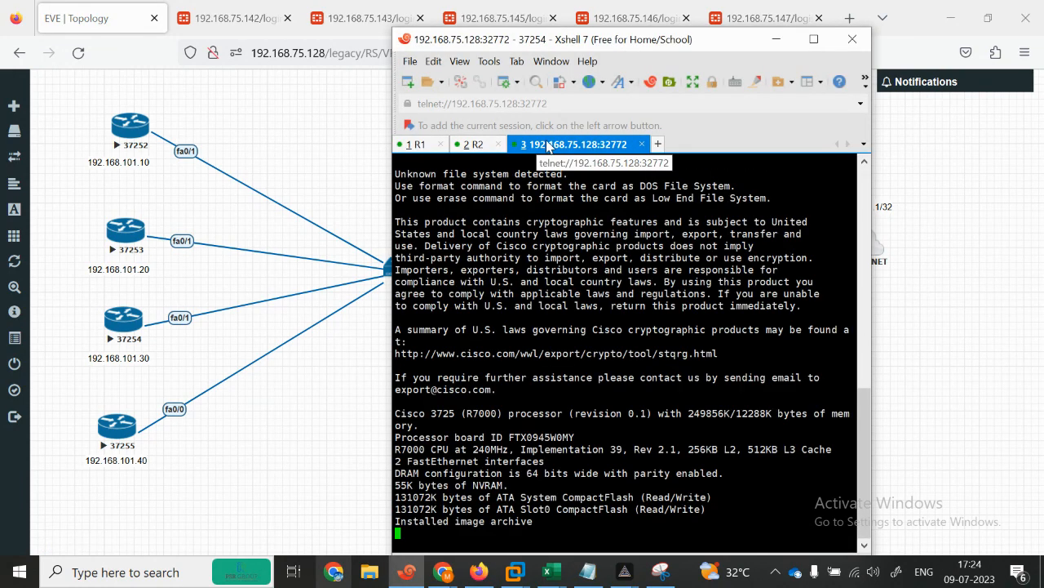
right_click(542, 145)
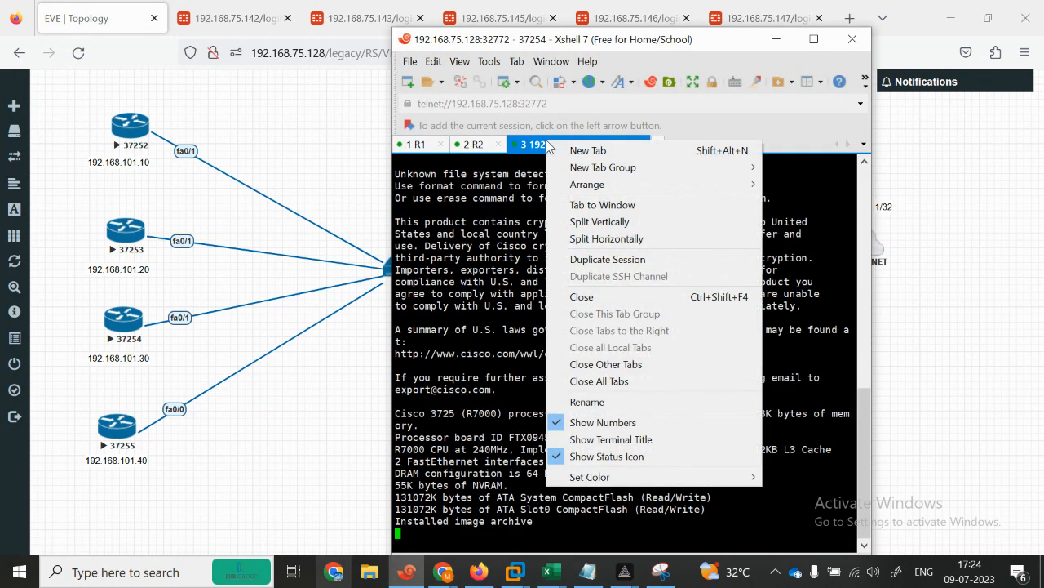
left_click(613, 402)
type("R3")
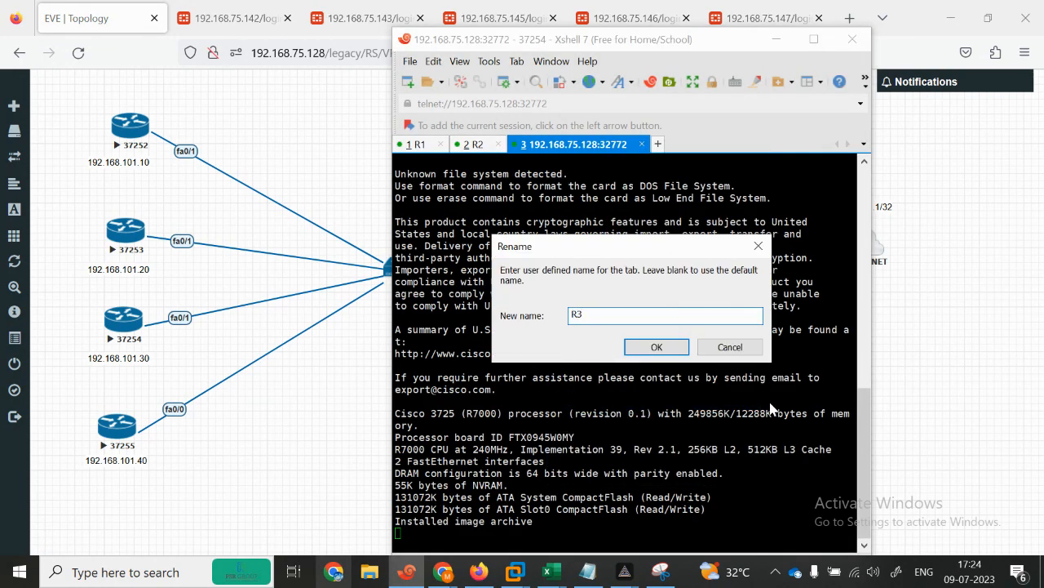
left_click(656, 347)
Step: Open a console to router 37255 and name its tab R4
left_click(319, 414)
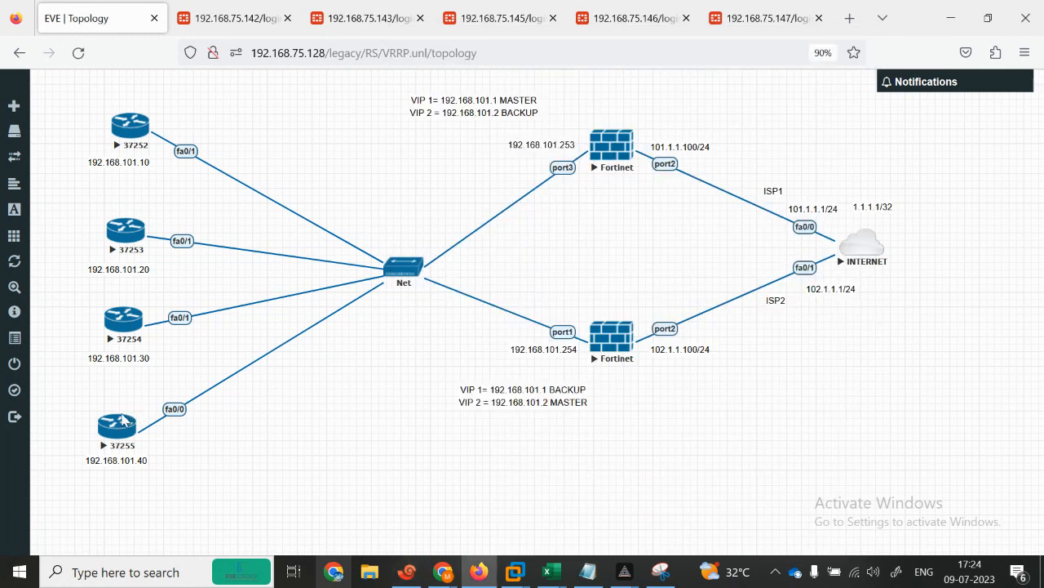
left_click(120, 427)
right_click(629, 147)
left_click(665, 403)
type("R4")
left_click(656, 347)
Step: Open a console to the upper Fortinet and name its tab FG1
left_click(344, 393)
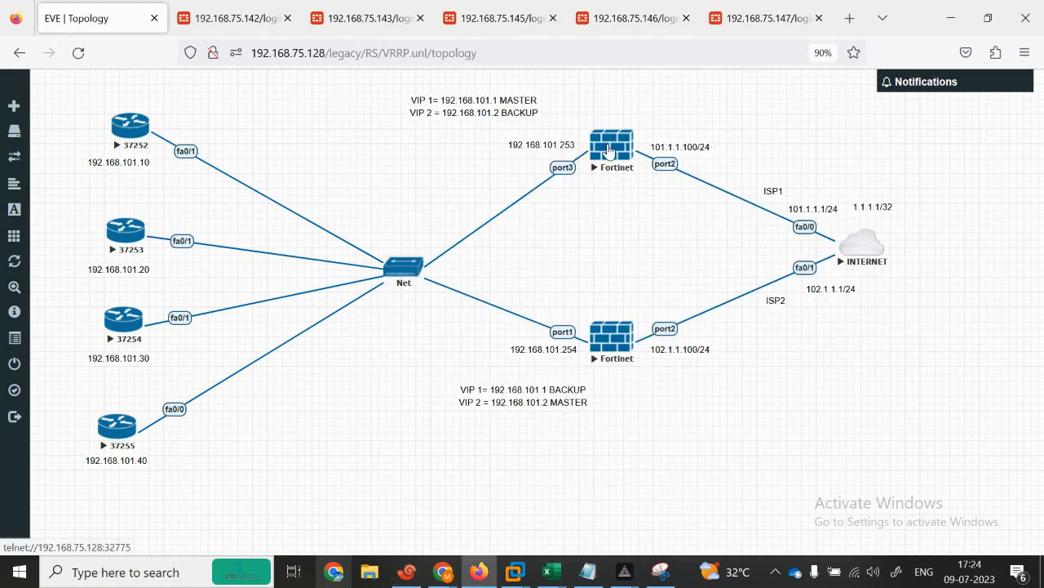
left_click(608, 151)
right_click(665, 147)
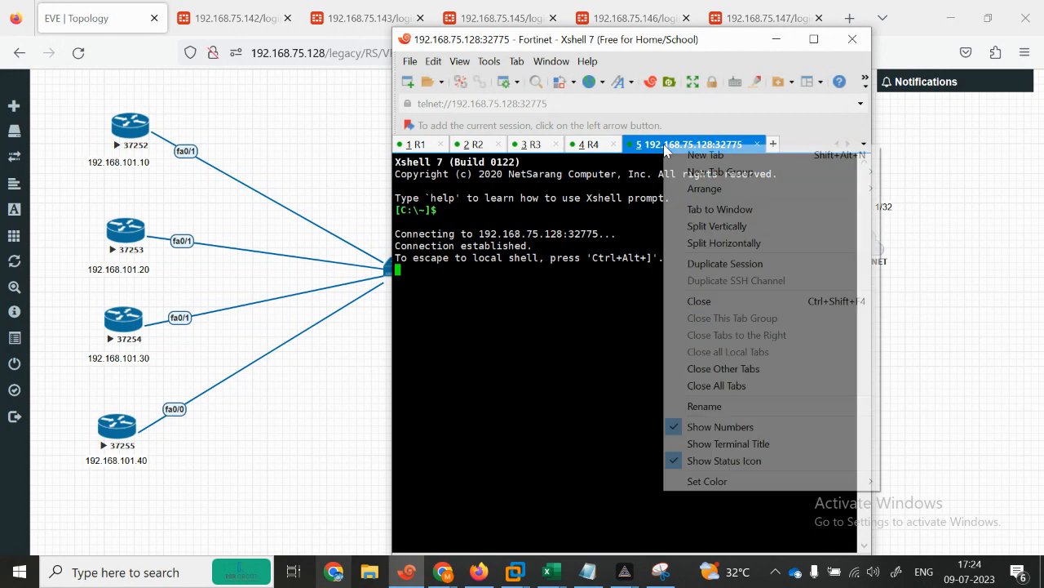
left_click(725, 406)
type("FG1")
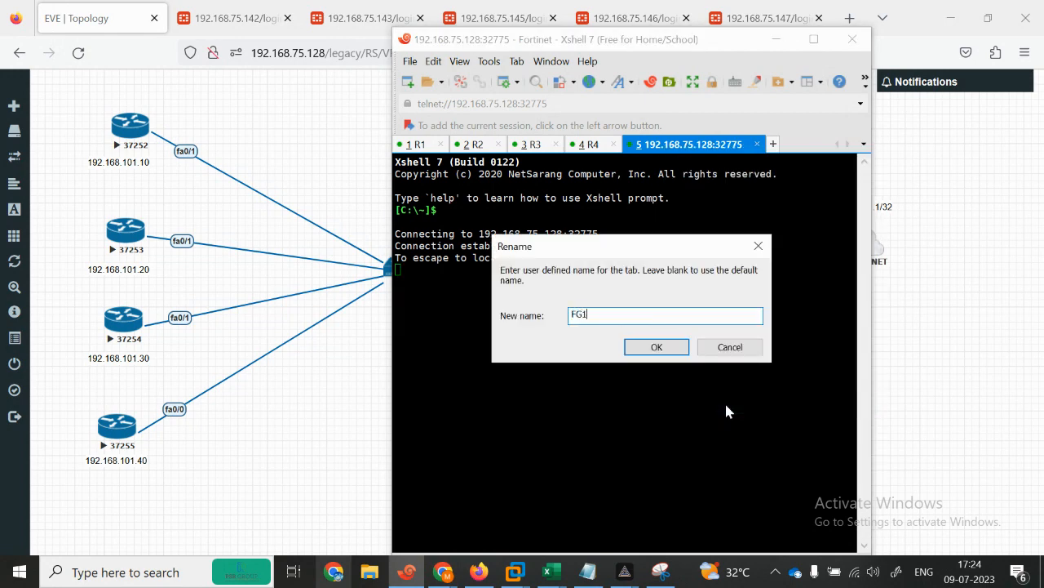
left_click(657, 347)
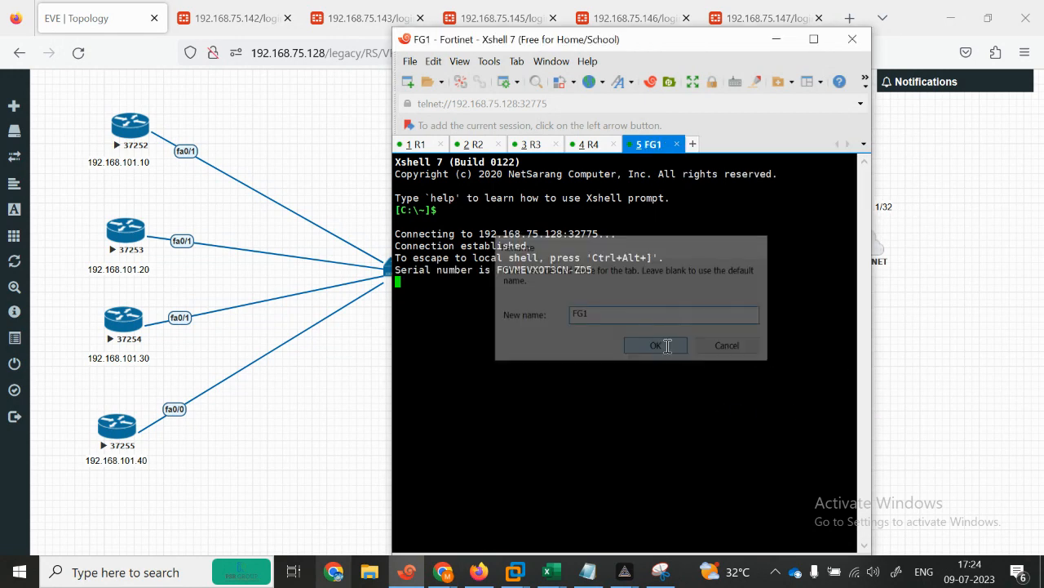
Step: Open a console to the lower Fortinet, wake its login prompt, and name the tab FG2
left_click(920, 387)
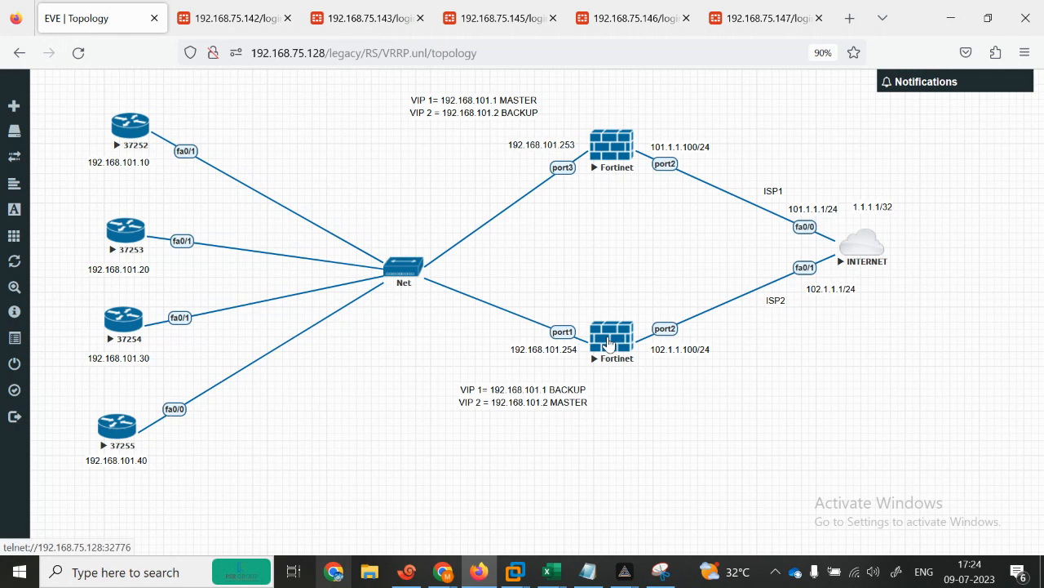
left_click(609, 344)
key("Return")
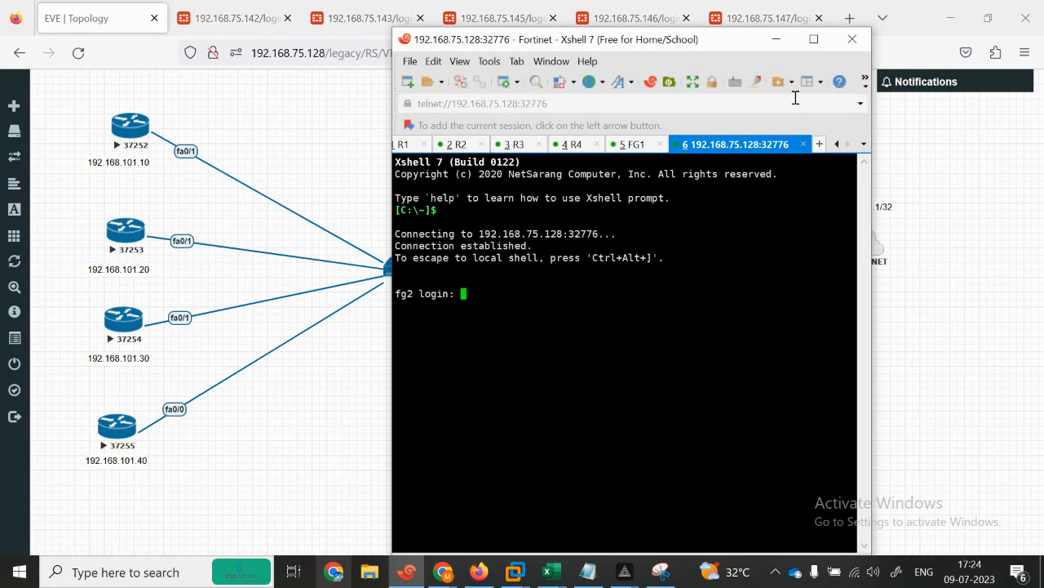
right_click(756, 144)
left_click(793, 400)
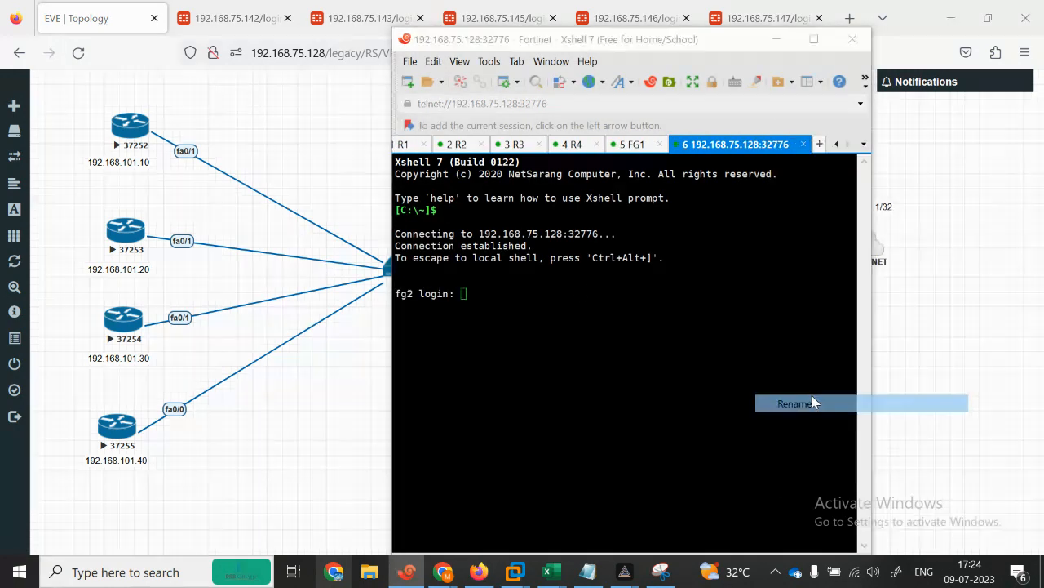
type("FG2")
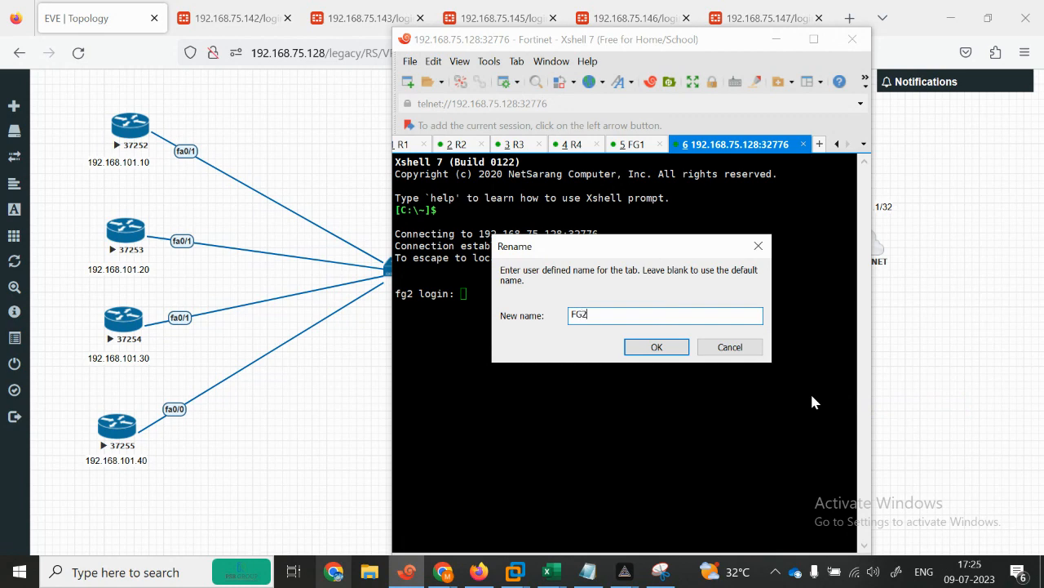
left_click(656, 346)
Step: Name the remaining router console tab INTERNET and return to the R1 tab
left_click(875, 249)
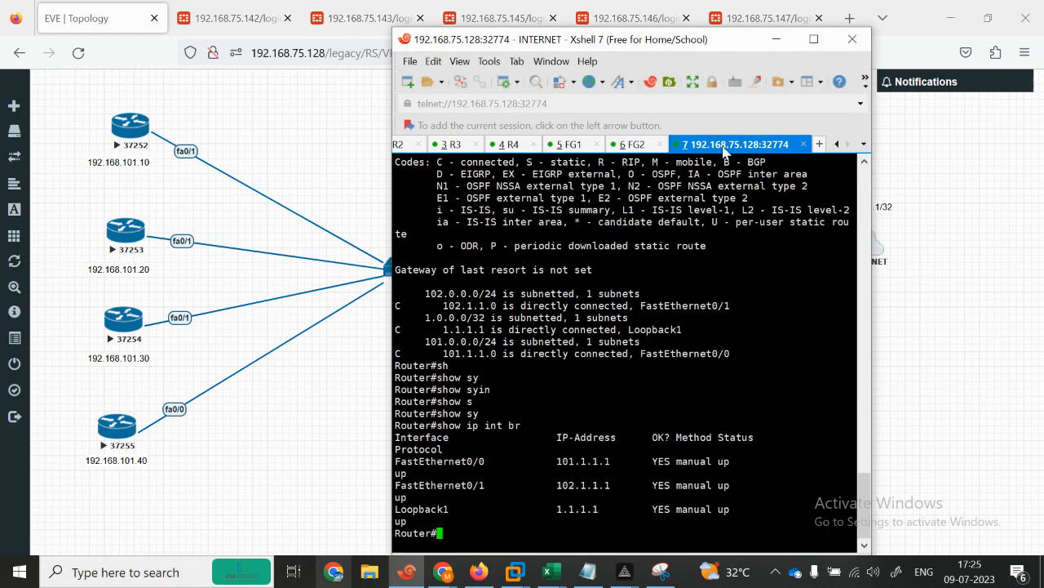
right_click(726, 150)
left_click(754, 407)
type("INTERNET")
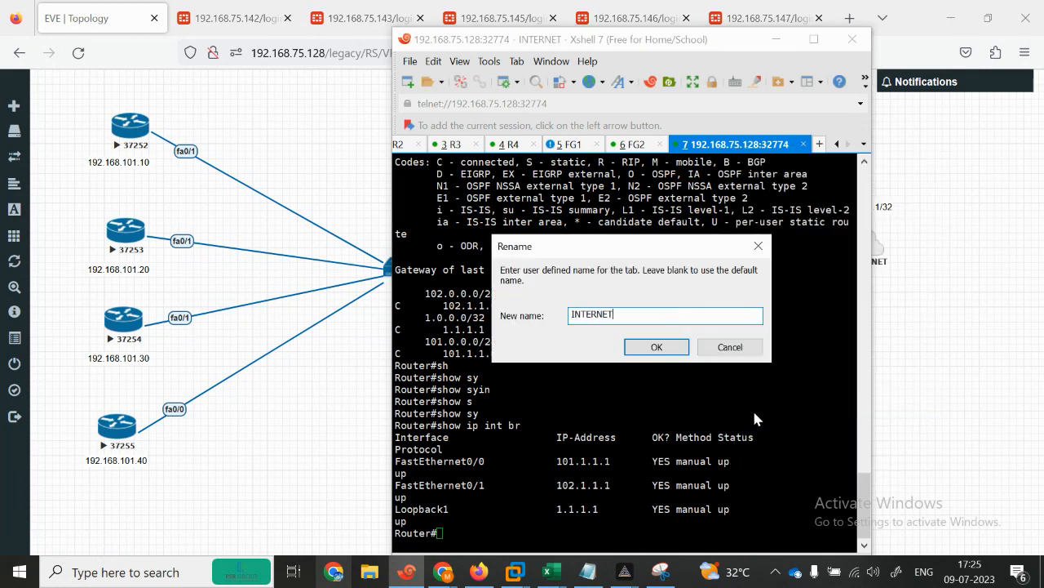
left_click(657, 347)
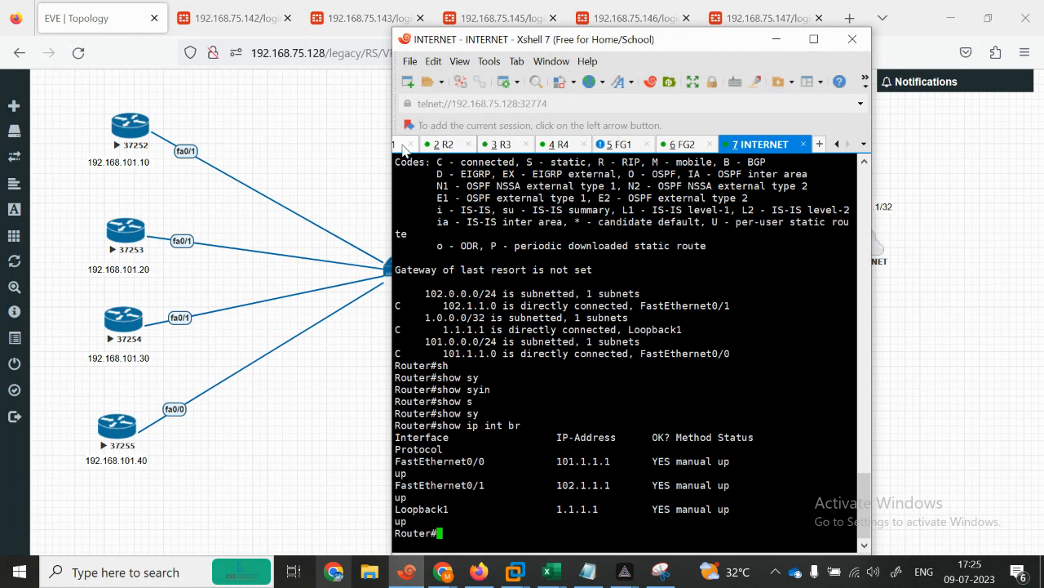
left_click(404, 146)
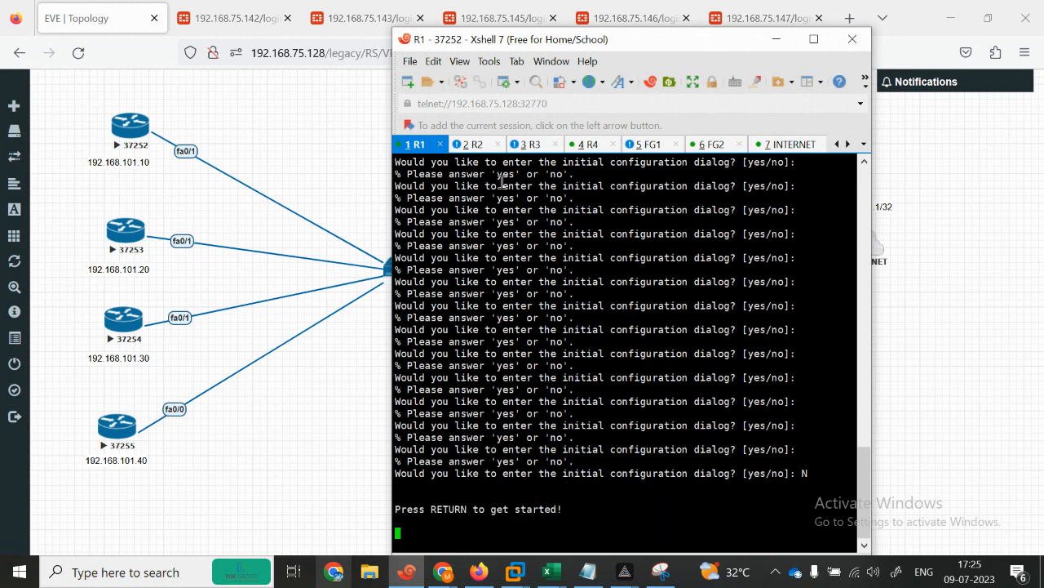
Step: Check the R2, R3 and R4 consoles, answering R4's initial configuration dialog prompt
left_click(474, 145)
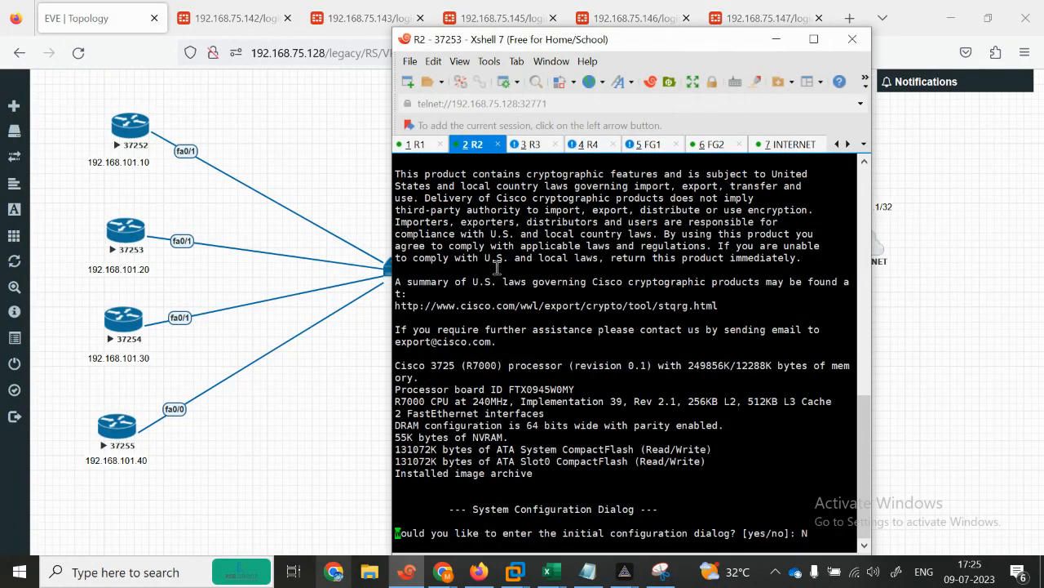
left_click(537, 146)
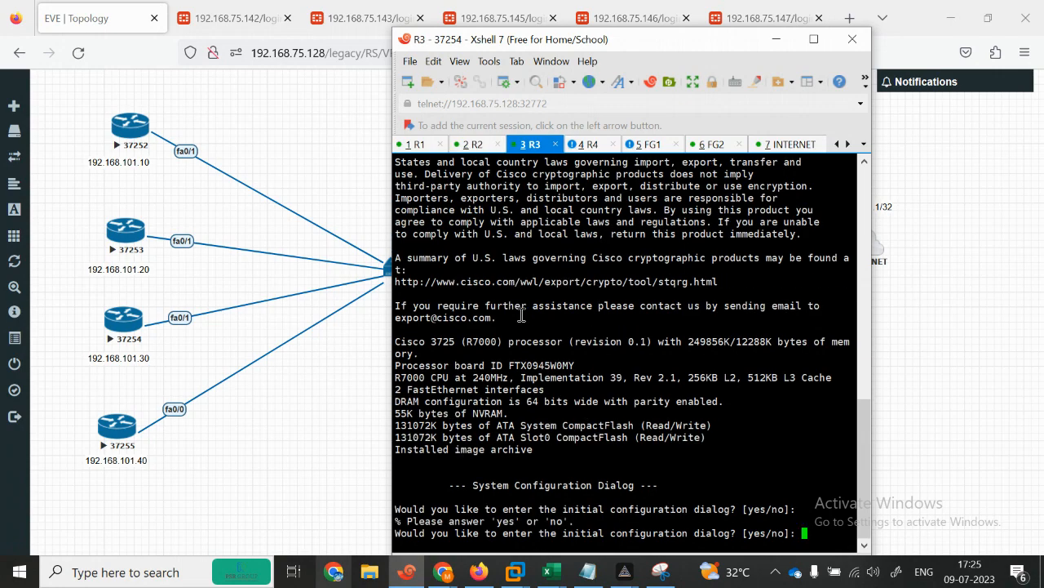
left_click(581, 145)
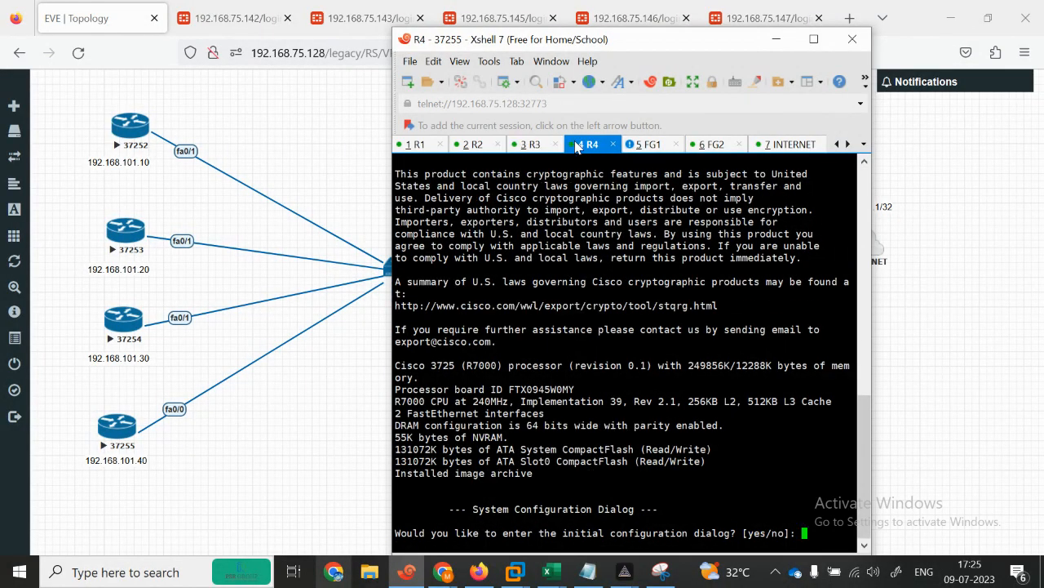
key("Return")
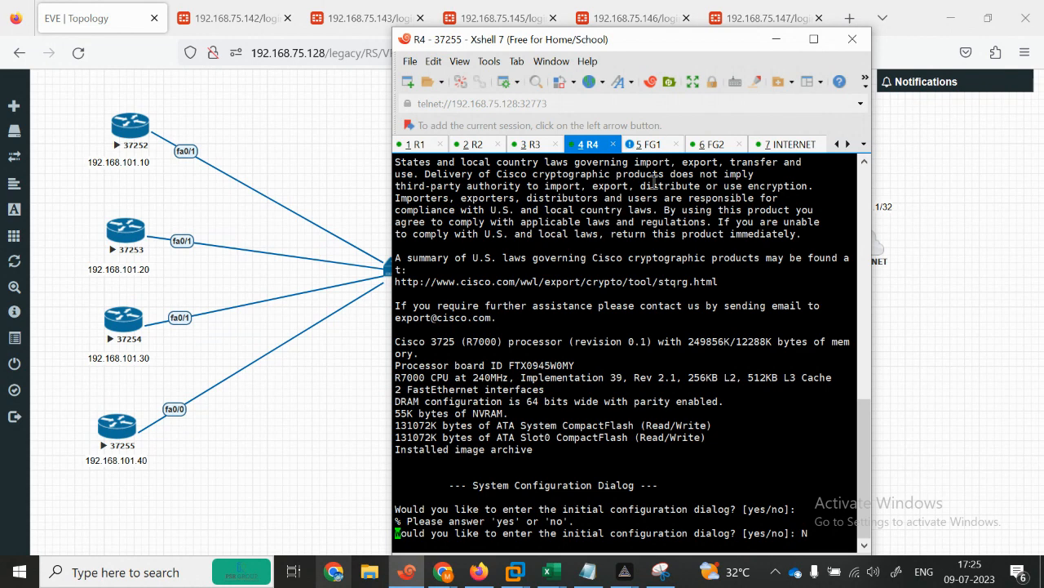
Step: Log in to FG1 and run 'get router info vrrp', showing master for 192.168.101.1 and 192.168.101.2
left_click(643, 147)
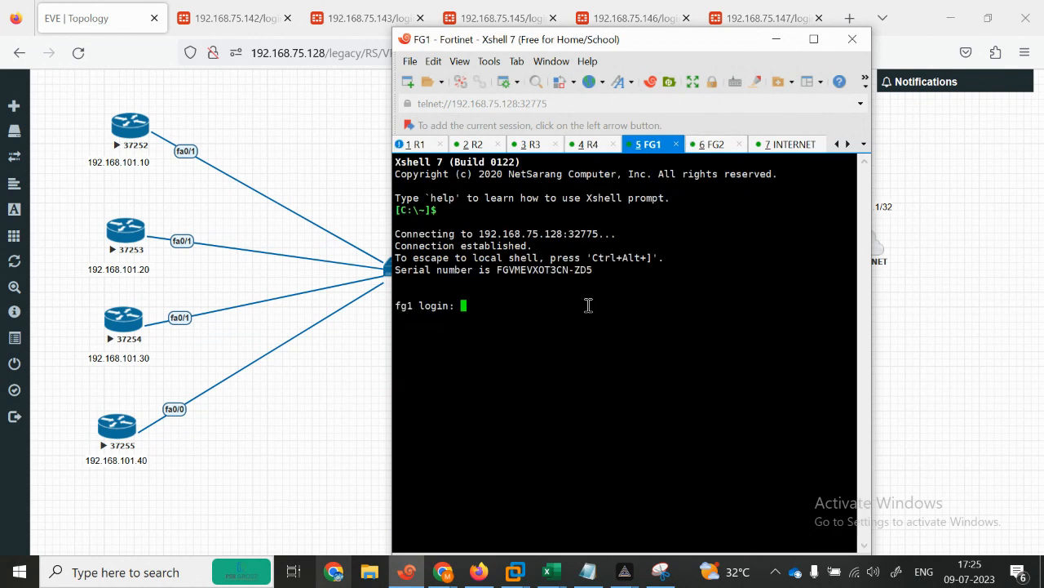
key("Return")
type("get ro")
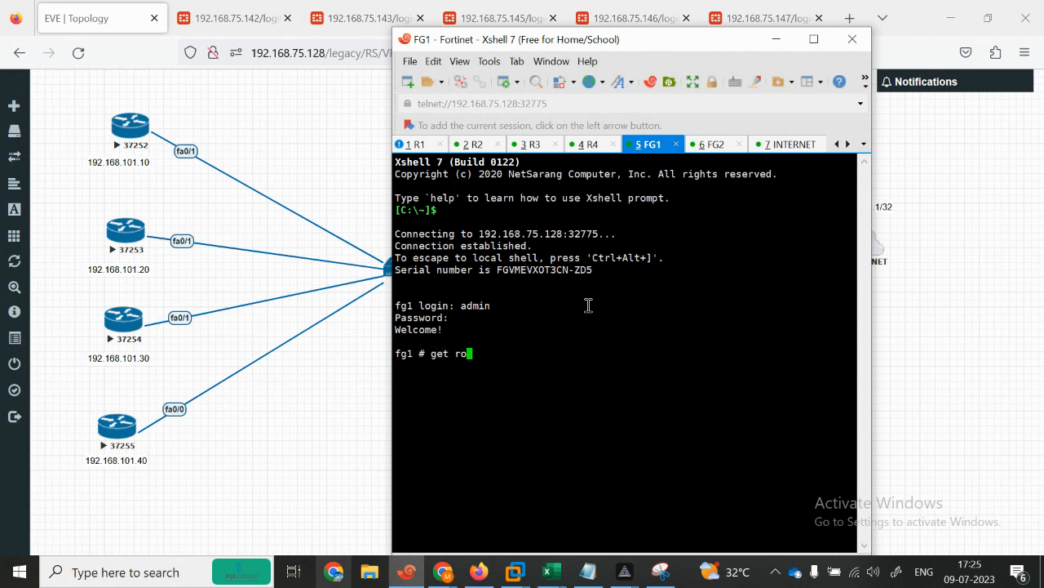
type("uter info vrrp")
key("Return")
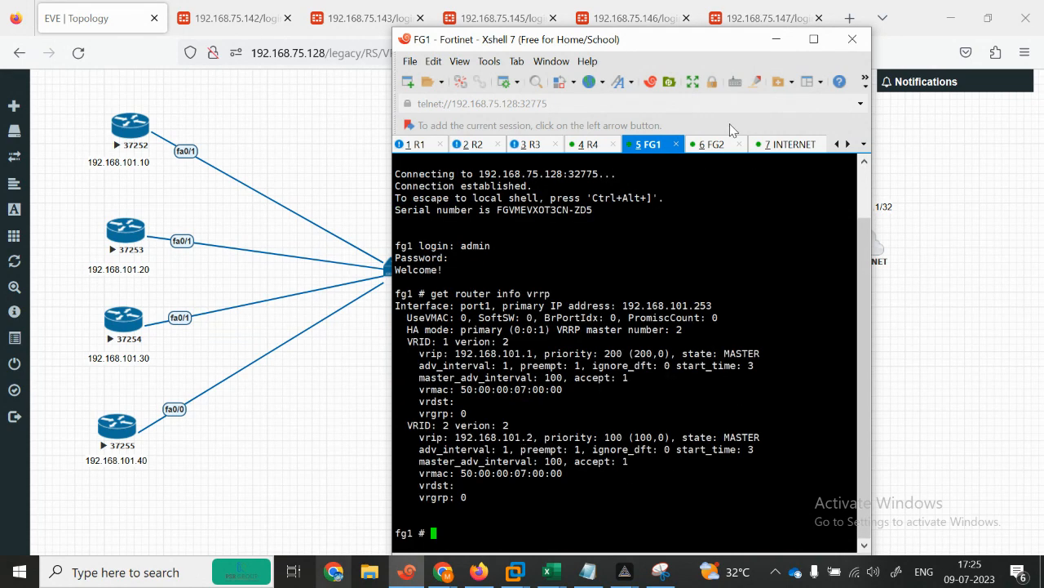
Step: Log in to FG2 with the admin account, then view the INTERNET router's console
left_click(720, 146)
type("admin")
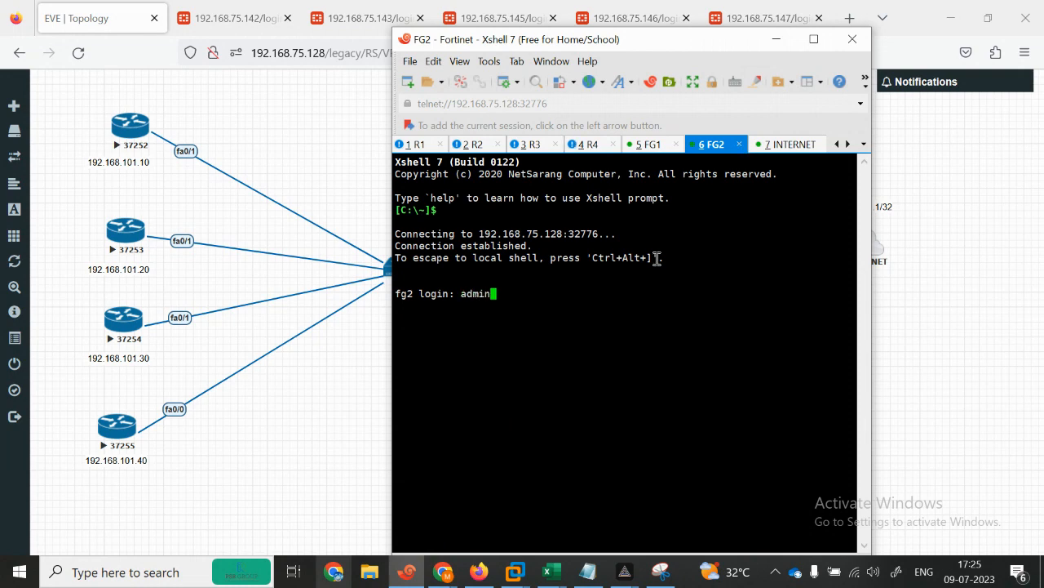
key("Return")
key("Return")
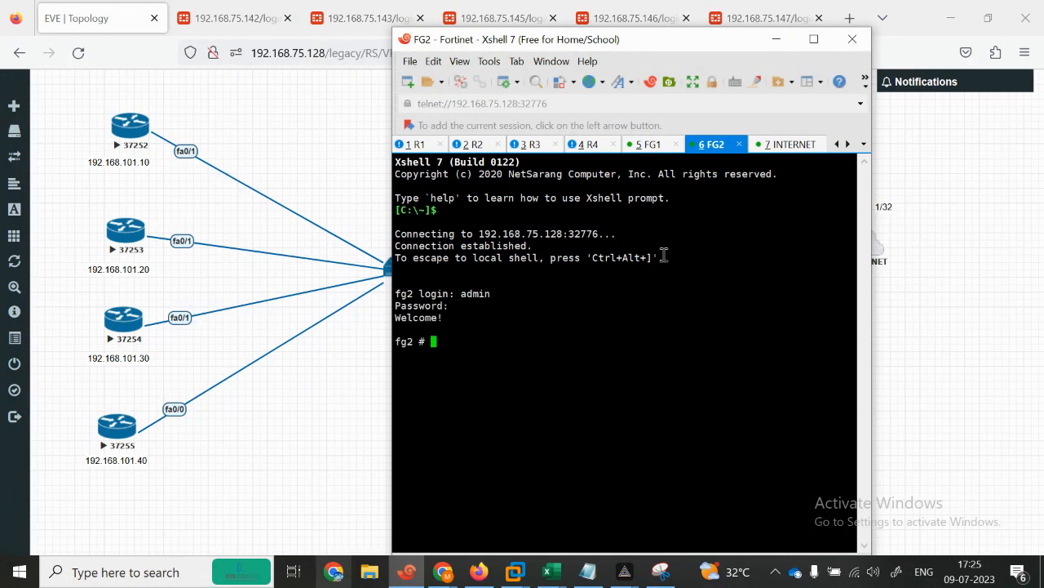
left_click(796, 144)
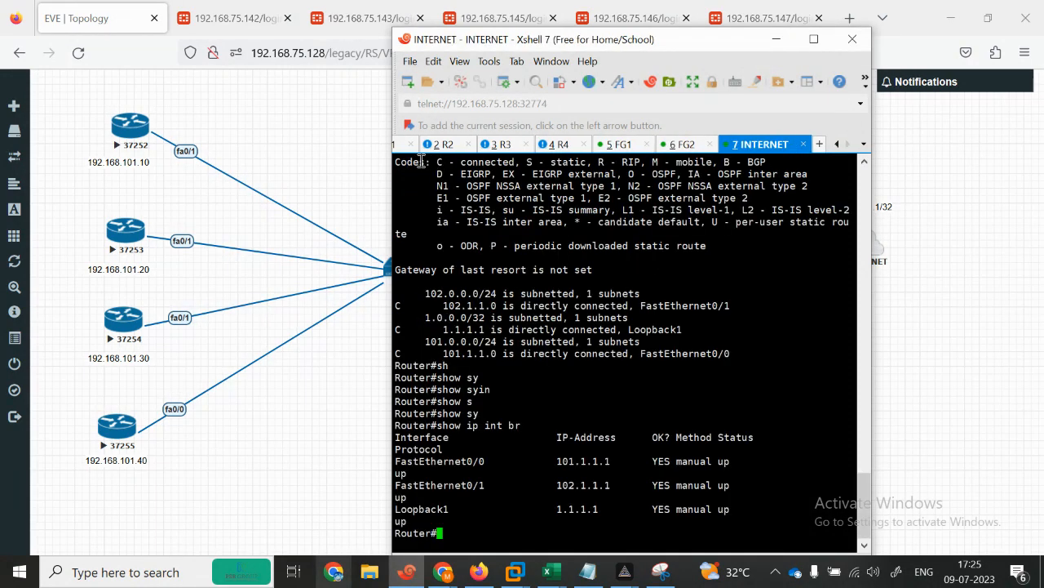
Step: On R1's console, enter privileged mode and list interfaces with show ip interface brief
left_click(401, 147)
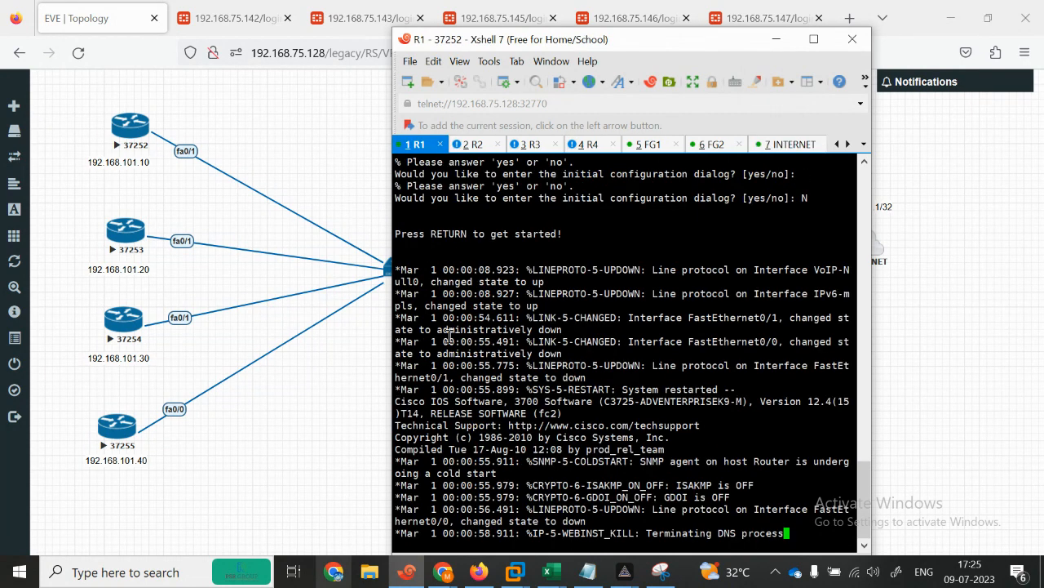
key("Return")
key("Return")
key("Return")
key("Return")
key("Return")
type("en")
key("Return")
type("sh")
key("Tab")
type("ip i")
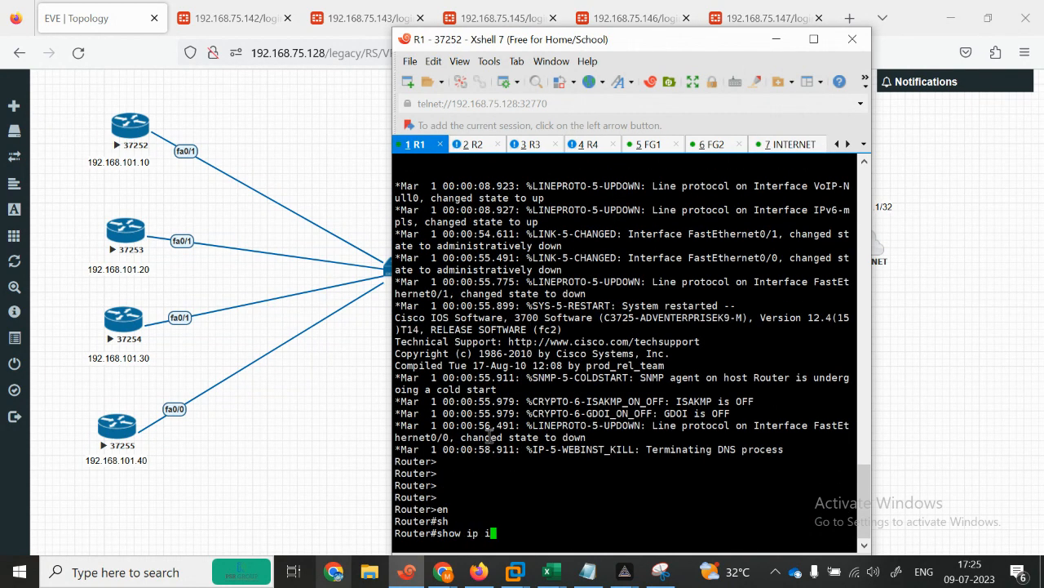
type("int br")
key("Return")
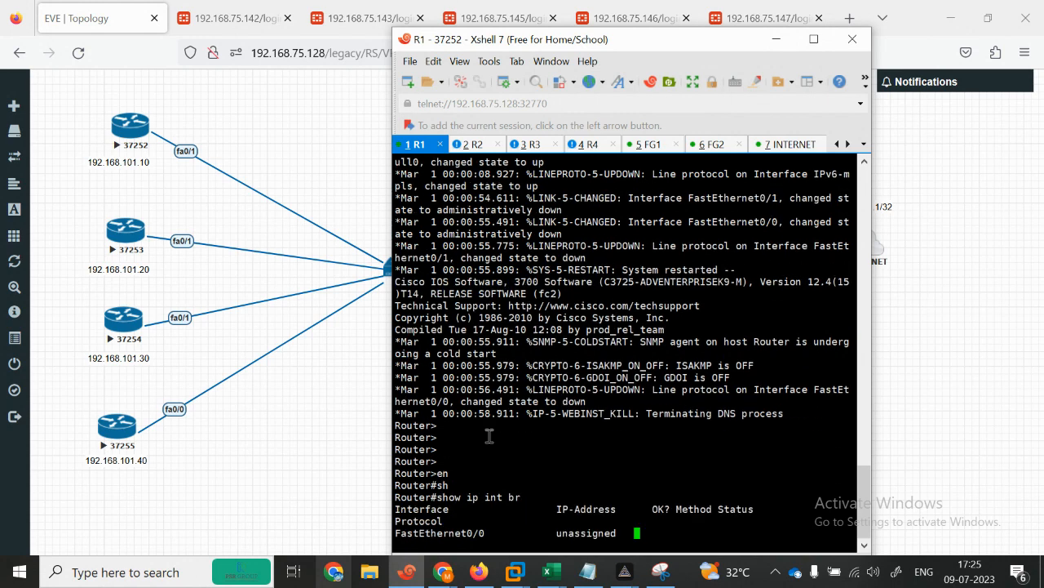
Step: Enter global configuration and assign 192.168.101.10/24 to R1's FastEthernet0/1
key("Return")
key("Return")
key("Return")
type("con")
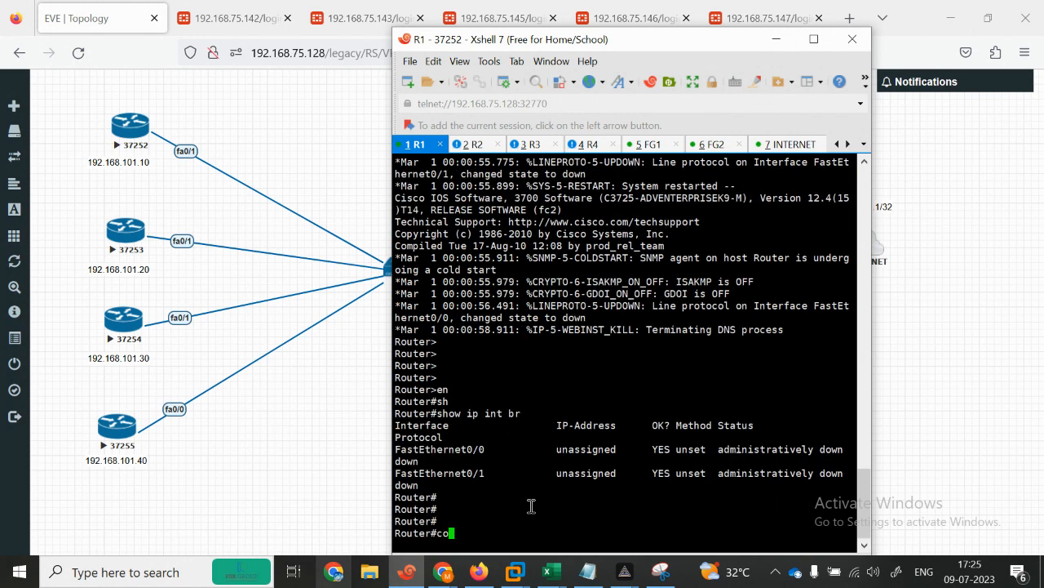
key("Tab")
key("BackSpace")
key("BackSpace")
type("onf ter")
key("BackSpace")
type("ter")
key("Return")
type("in")
key("Tab")
type("fas")
key("Tab")
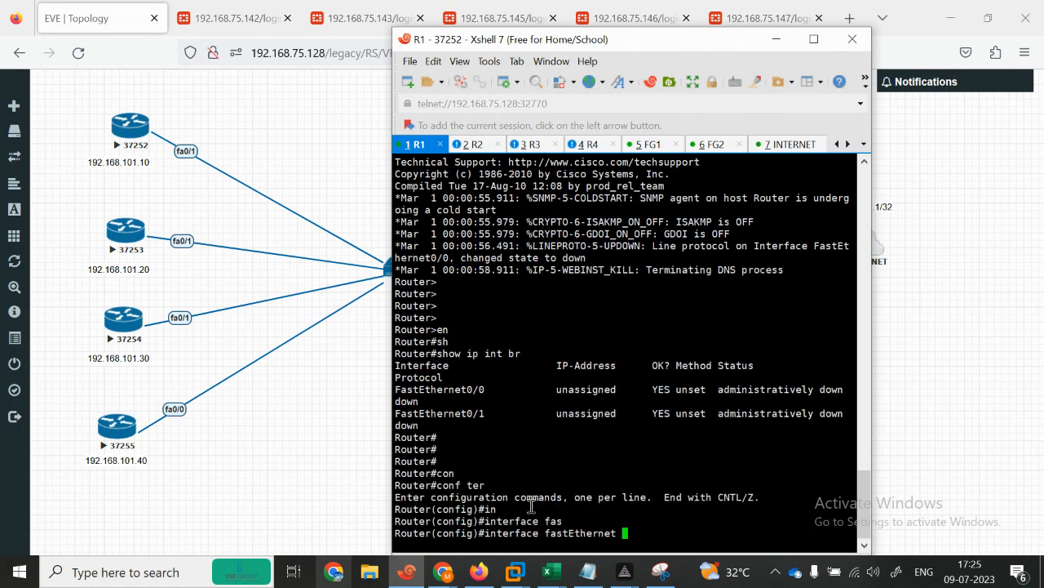
type("0/1")
key("Return")
type("ip")
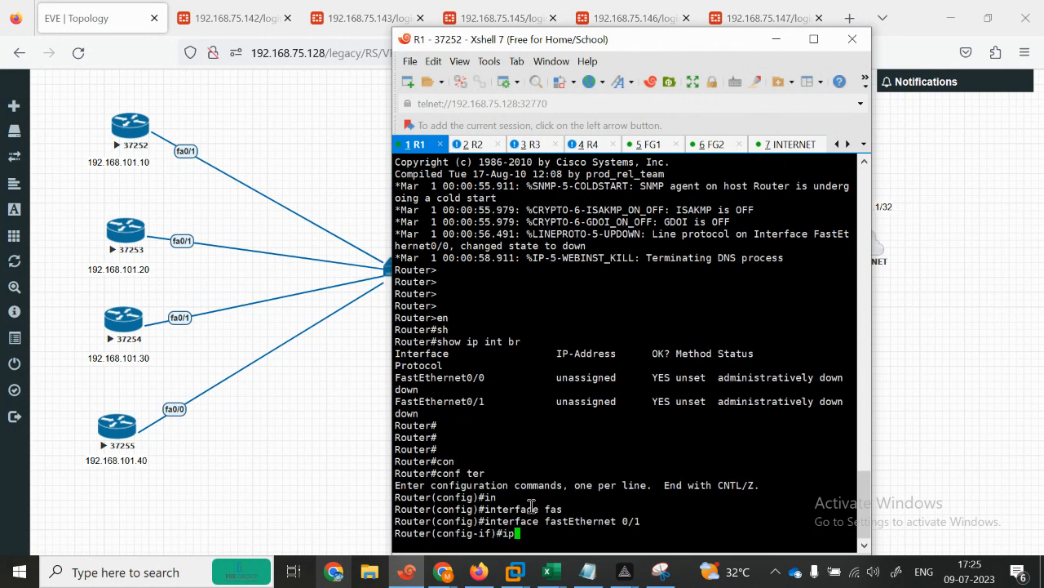
type(" add 192.168.101.10 255.255.255.")
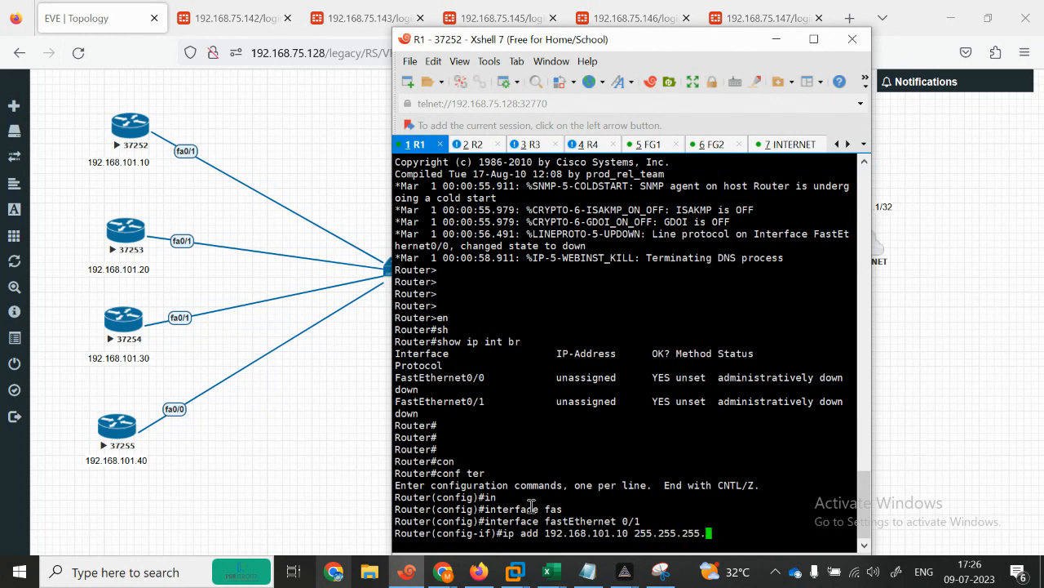
type("0")
key("Return")
Step: Bring R1's FastEthernet0/1 up with no shutdown and exit interface configuration
type("no sh")
key("Return")
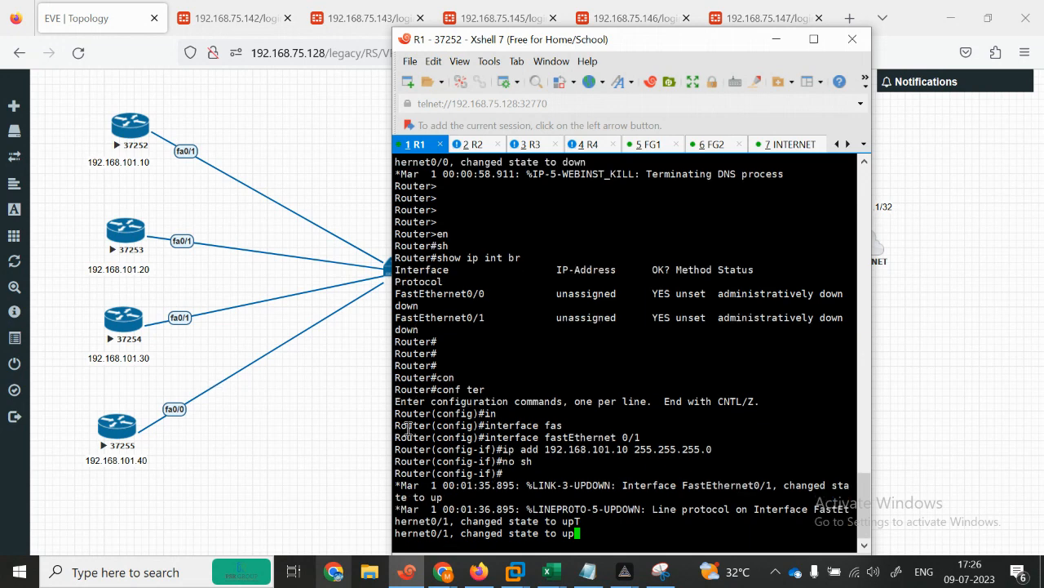
key("Return")
key("Return")
key("Return")
key("Return")
key("Return")
key("Return")
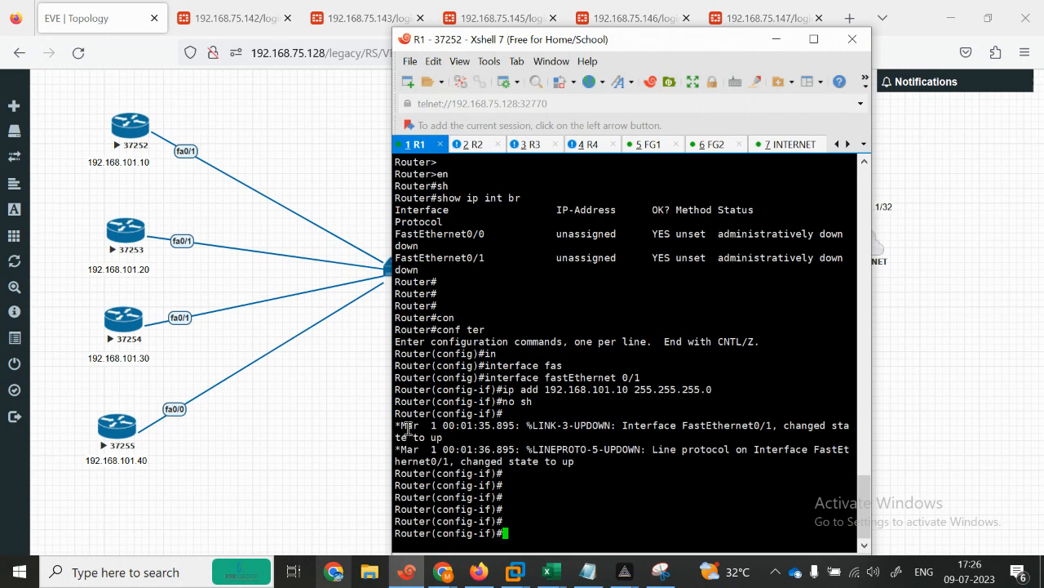
type("exit")
key("Return")
Step: Add R1's default route 0.0.0.0/0 via 192.168.101.1
type("ip rou")
key("Tab")
type("te")
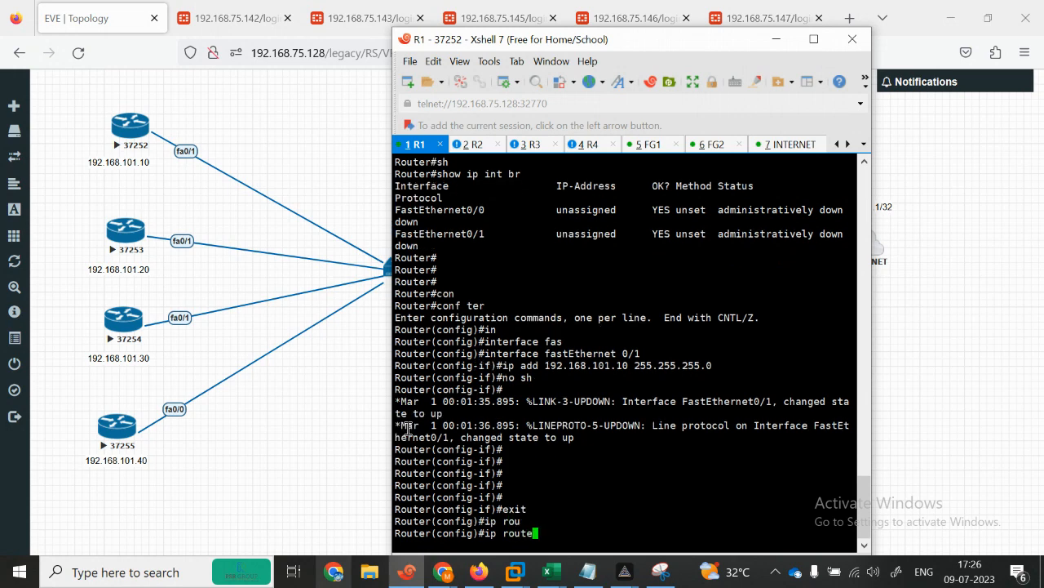
key("Tab")
type("0.0.0.0 0.0.0.0 192.168.101.")
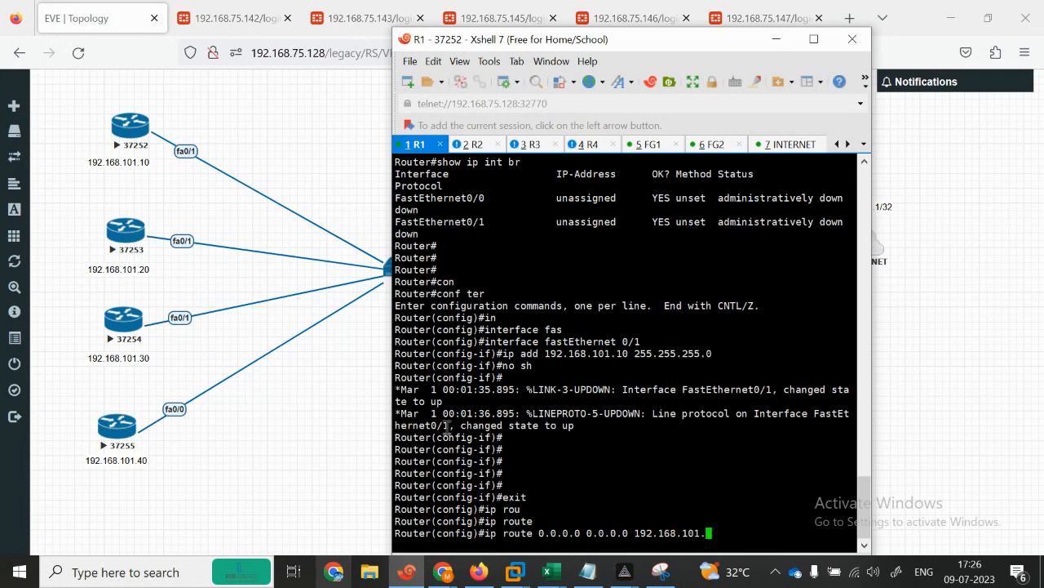
type("1")
key("Return")
key("Return")
key("Return")
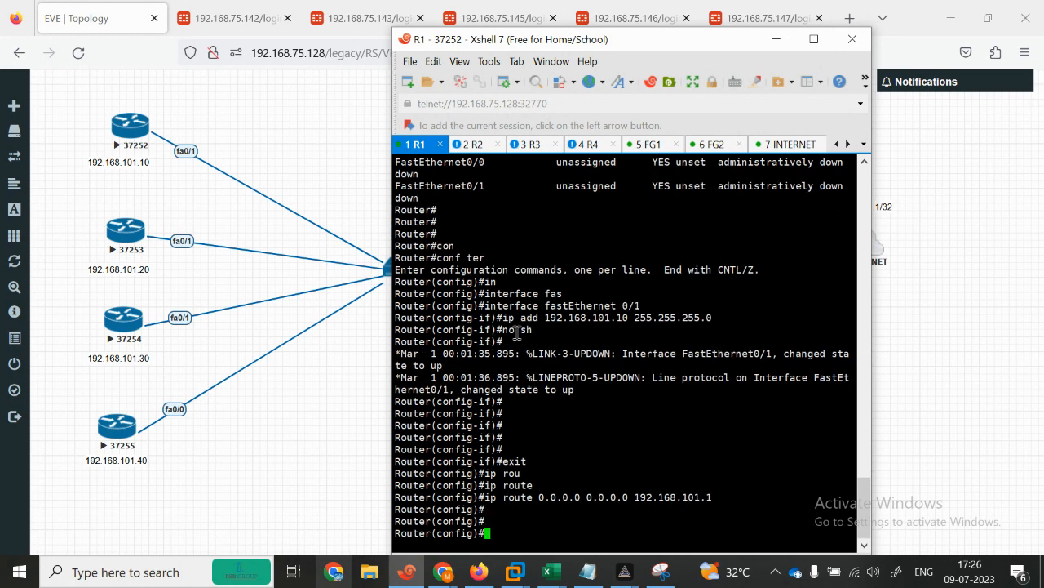
Step: On R2's console, enter privileged mode and global configuration mode
left_click(477, 148)
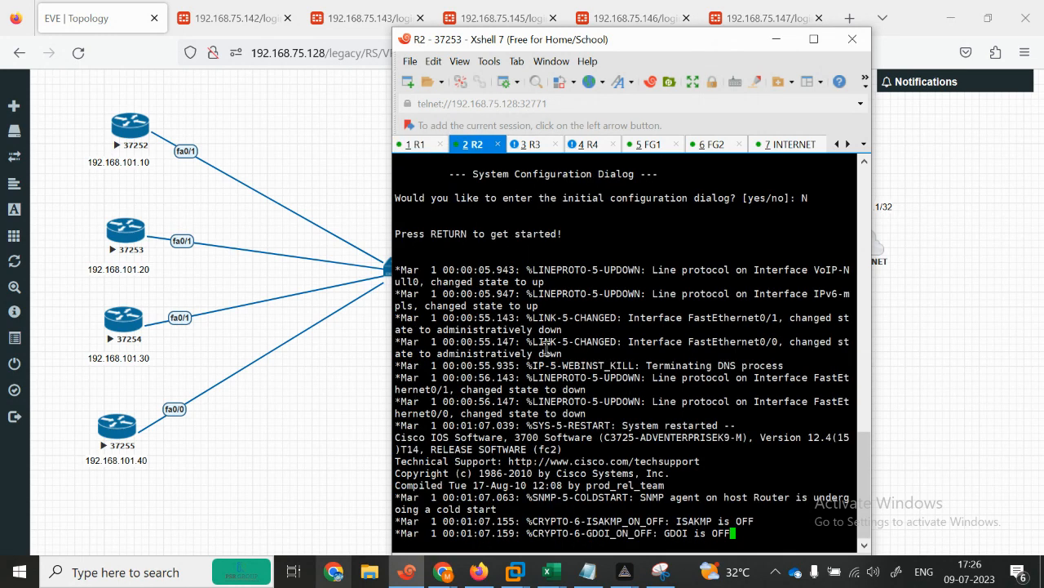
key("Return")
key("Return")
key("Return")
key("Return")
key("Return")
type("en")
key("Return")
type("conf")
key("Tab")
type("ter")
key("Tab")
key("Return")
Step: Assign 192.168.101.20/24 to R2's FastEthernet0/1
type("ip")
key("BackSpace")
type("n")
key("Tab")
type("fas")
key("Tab")
type("0/")
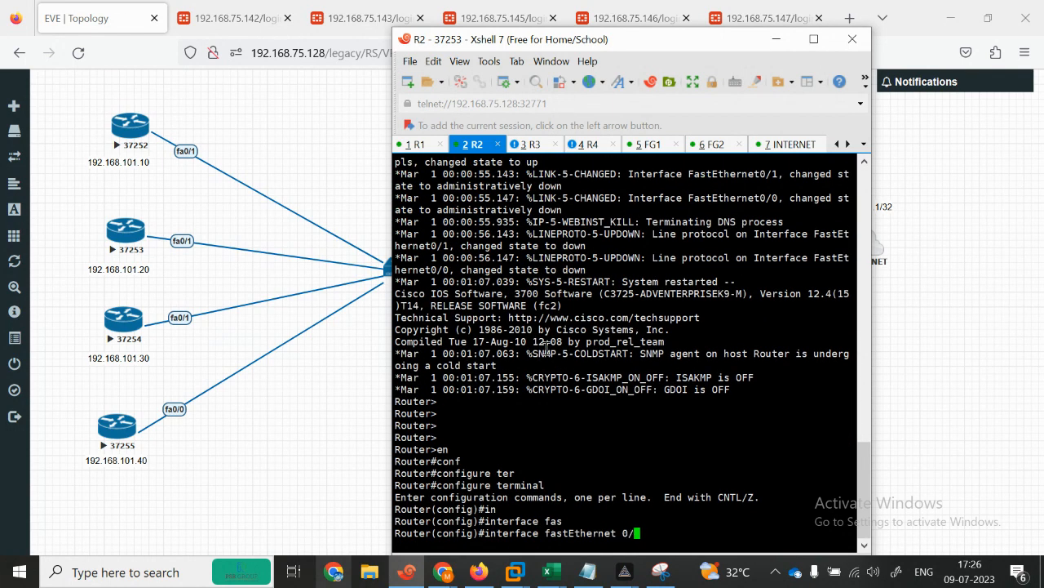
type("1")
key("Return")
type("ip ")
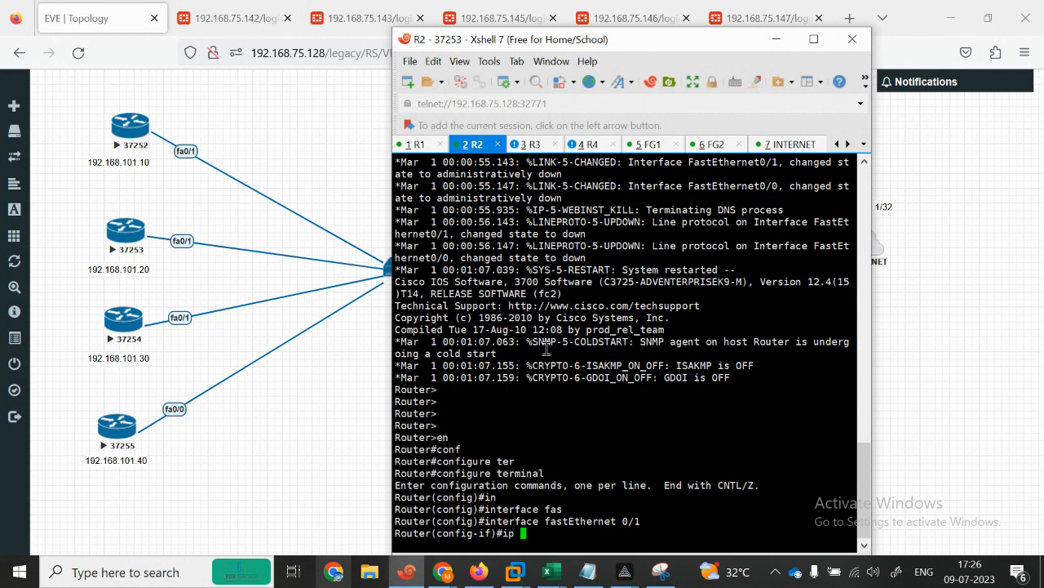
type("add")
key("Tab")
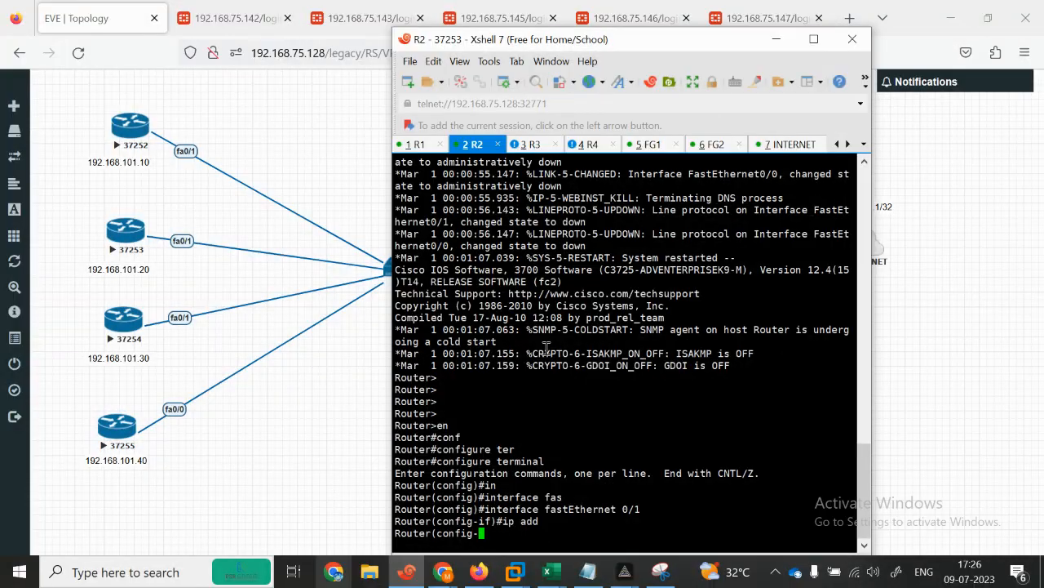
type("192.168.101.20")
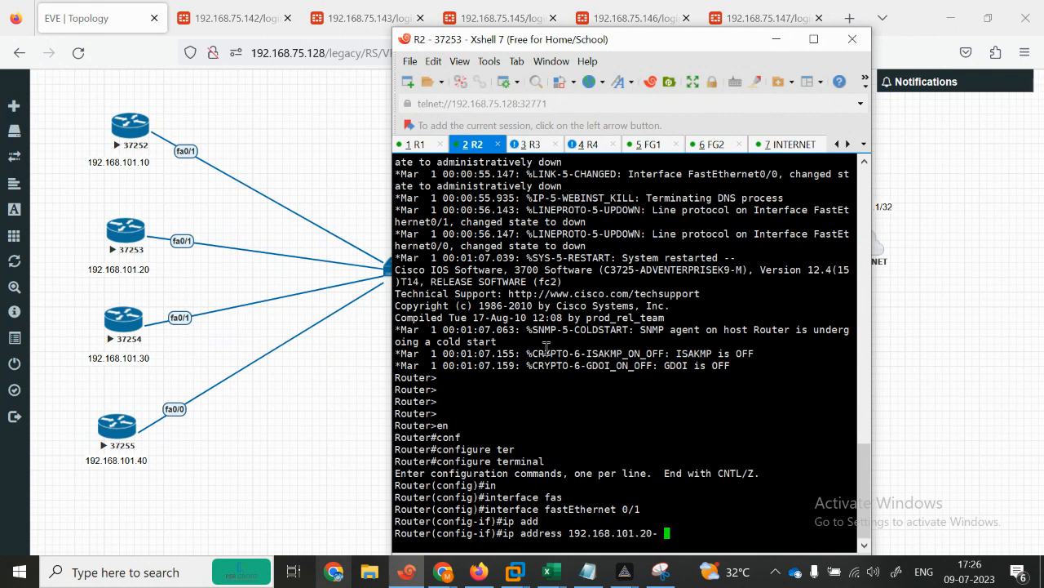
type(" 255.255.255.0")
key("Return")
Step: Bring R2's FastEthernet0/1 up with no shutdown and exit interface configuration
type("no sh")
key("Tab")
key("Return")
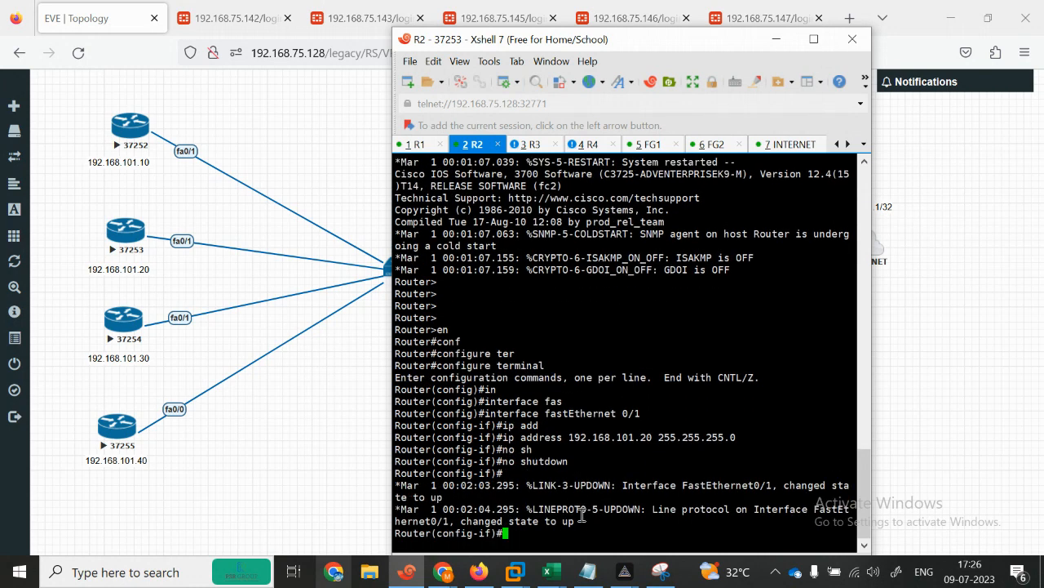
key("Return")
key("Return")
type("exi")
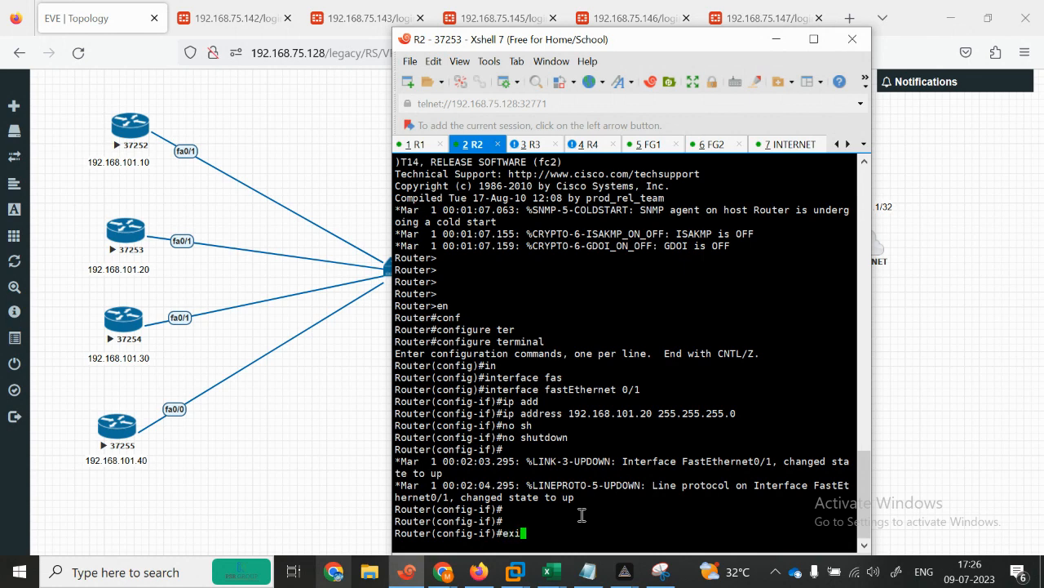
type("t")
key("Return")
Step: Add R2's default route via 192.168.101.2, end configuration, and return to the EVE-NG topology
type("ip route")
key("Tab")
type("0.0.0.0 0.0")
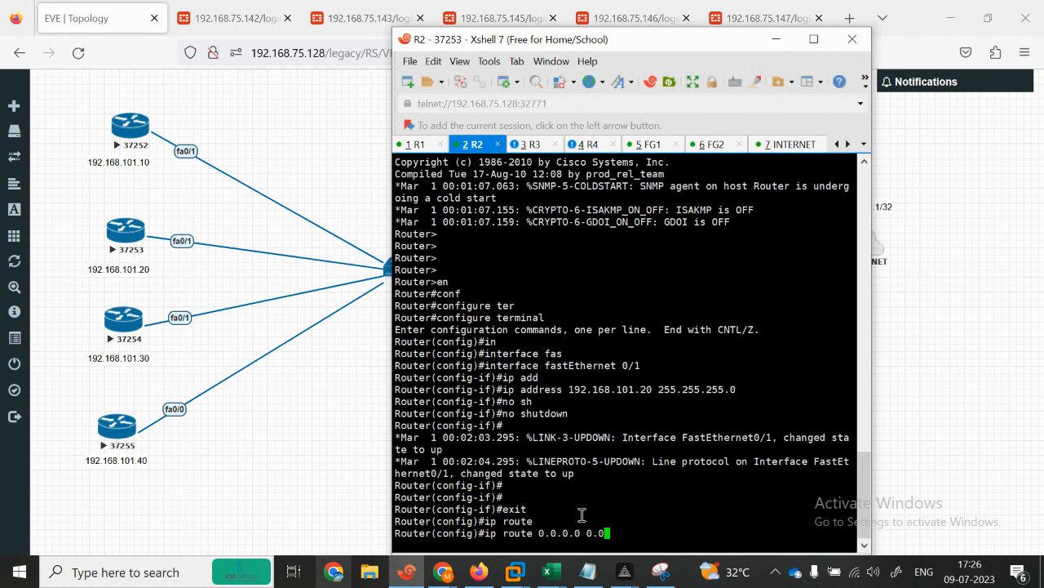
type(".0.0 192.168.101.2")
key("Return")
type("end")
key("Return")
key("Return")
key("Return")
key("Return")
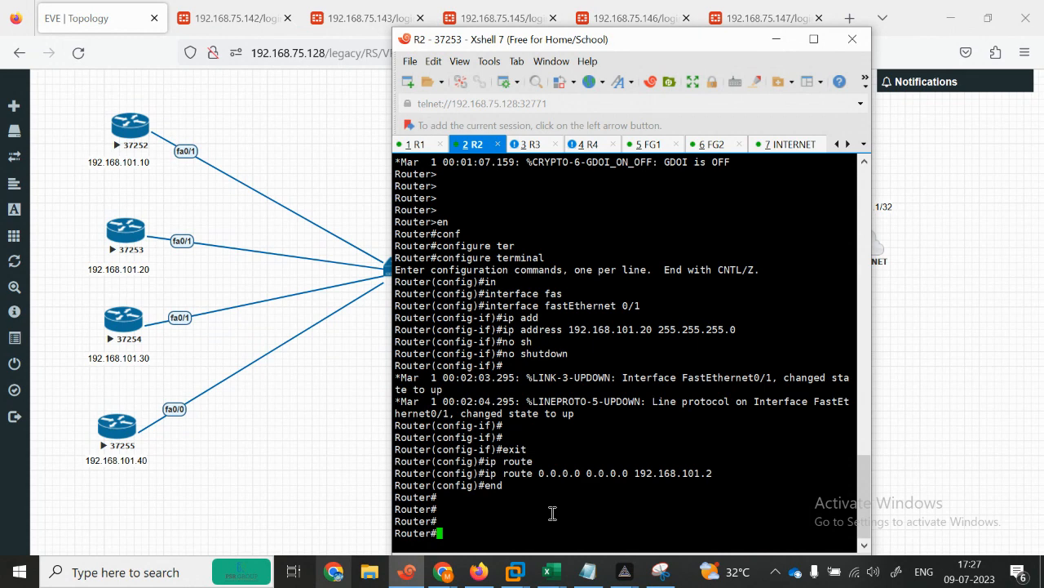
left_click(346, 476)
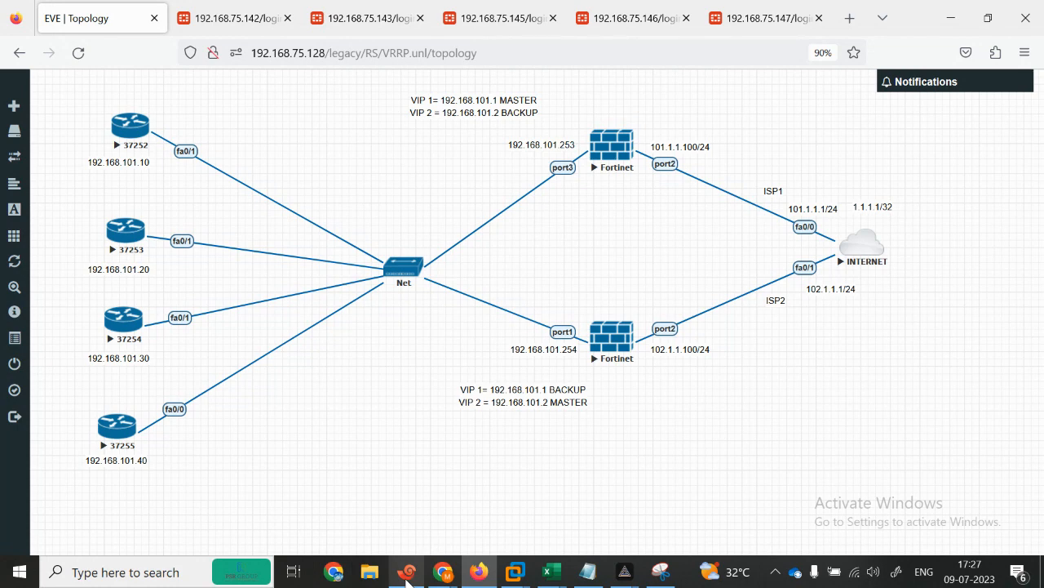
left_click(408, 575)
Step: On R3's console, enter privileged mode and global configuration mode
left_click(529, 146)
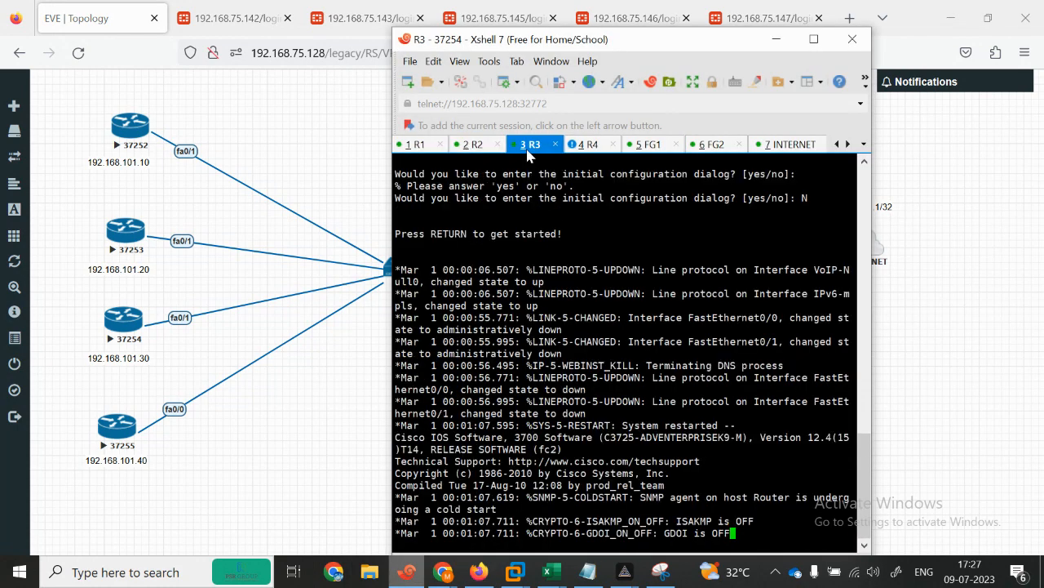
key("Return")
key("Return")
key("Return")
key("Return")
key("Return")
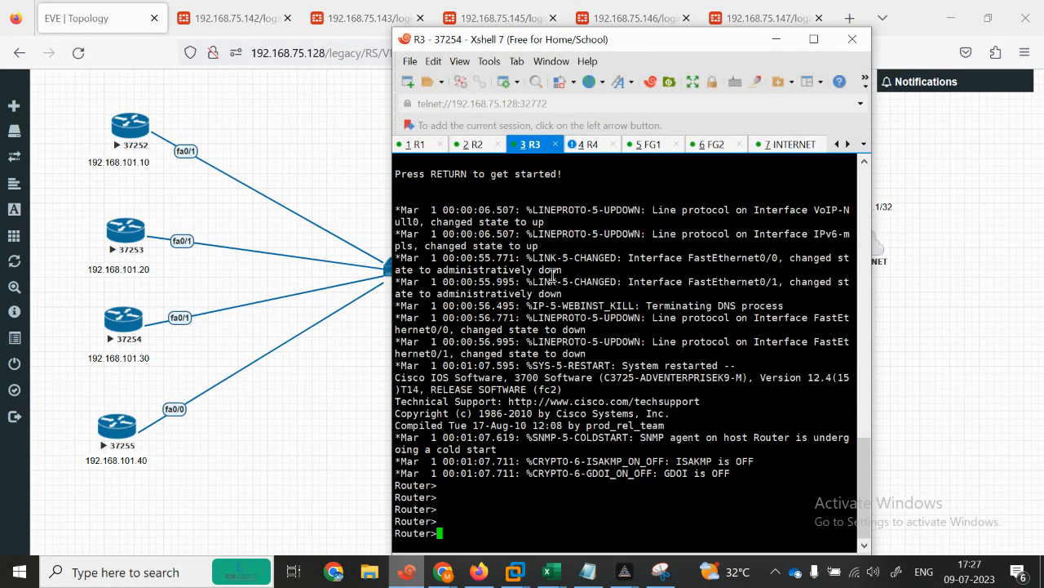
type("en")
key("Return")
type("configure t")
key("Tab")
type("ter")
key("Tab")
key("Return")
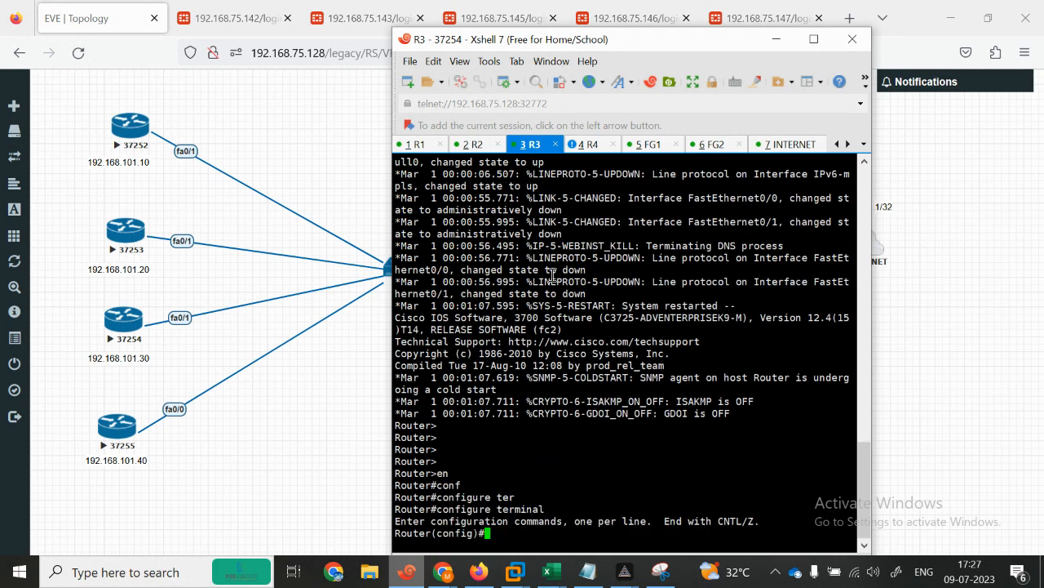
Step: Assign 192.168.101.30/24 to R3's FastEthernet0/1
type("in")
key("Tab")
type("fas")
key("Tab")
type("0/1")
key("Return")
type("ip add")
key("Tab")
type("1")
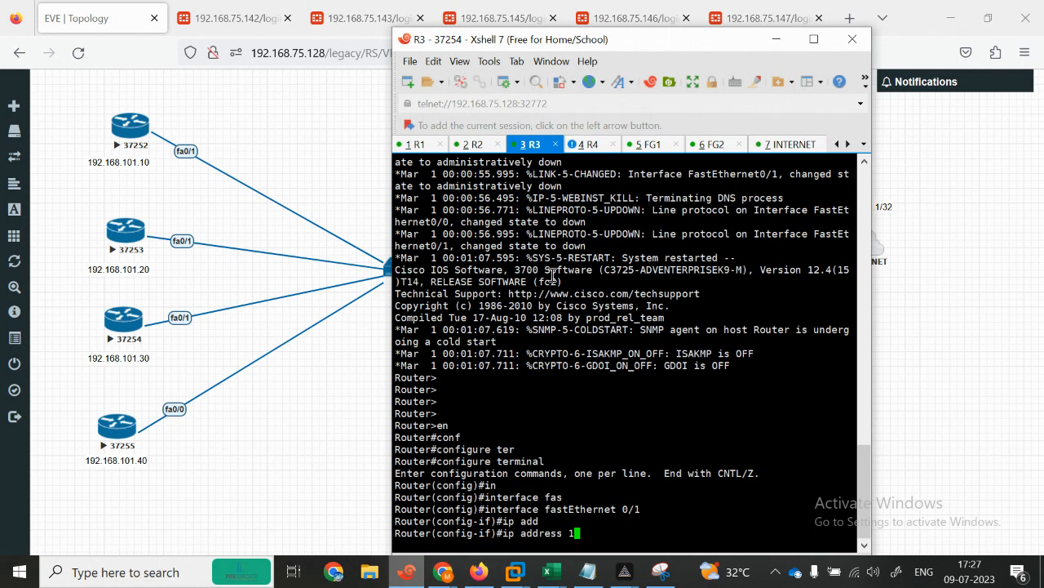
type("92.168.101.30 255.255.255.")
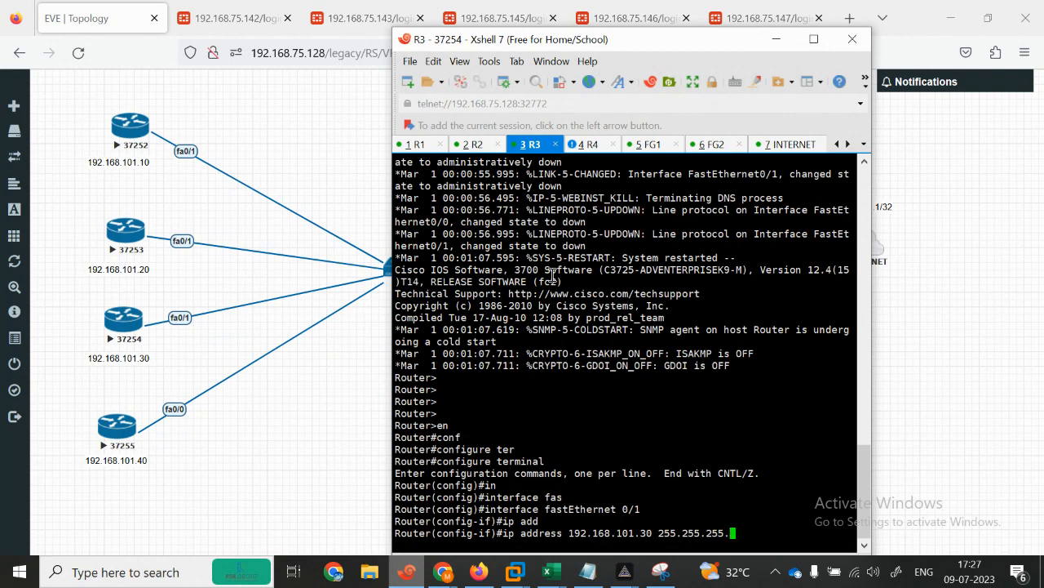
type("0")
key("Return")
Step: Bring R3's FastEthernet0/1 up with no shutdown and exit interface configuration
type("no sh")
key("Tab")
key("Return")
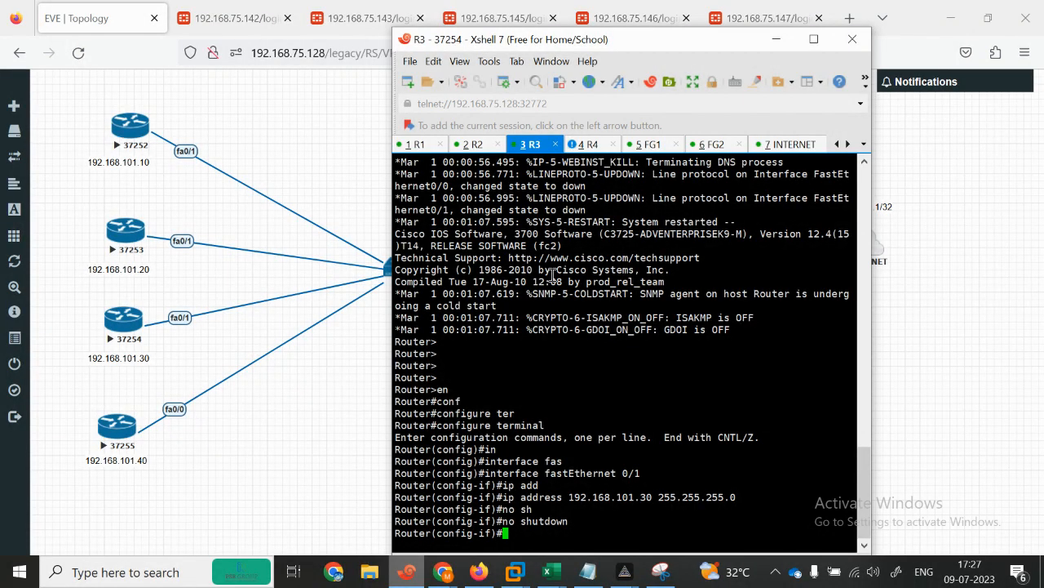
key("Return")
key("Return")
key("Return")
type("exit")
key("Return")
Step: Add R3's default route via 192.168.101.1 and end configuration
type("ip rout")
key("Tab")
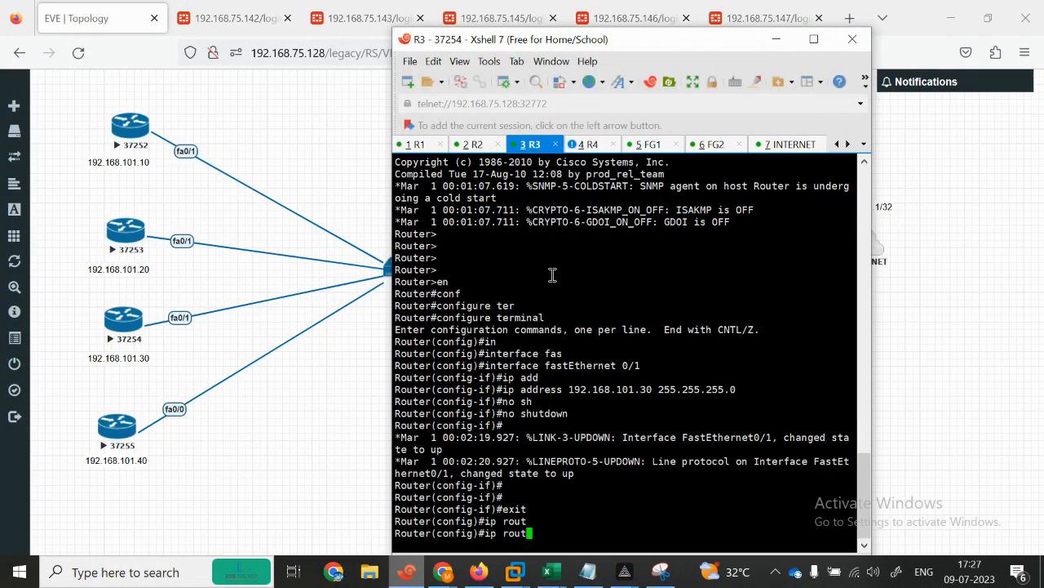
type("e")
key("Tab")
type("0.0.")
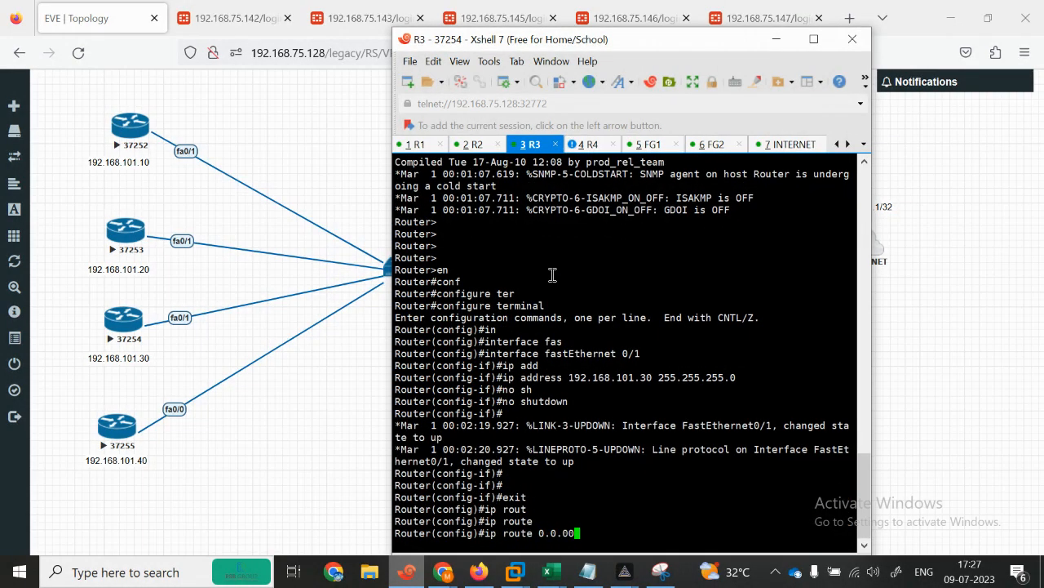
type("0.0 0.0.0.0 192.168.101.1")
key("Return")
key("Return")
key("Return")
type("en")
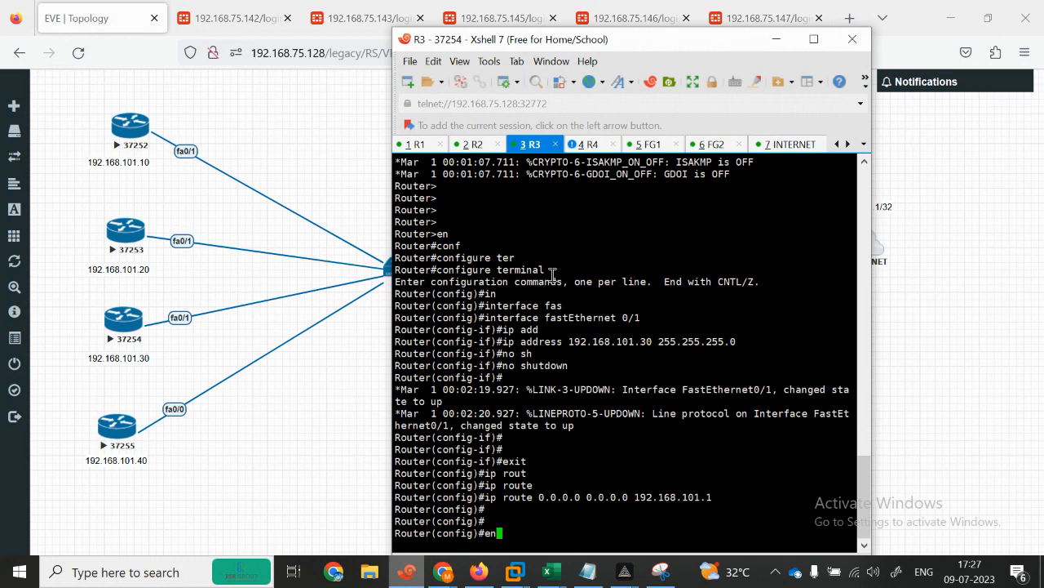
type("d")
key("Return")
Step: On R4, enter privileged and global configuration mode and select interface FastEthernet0/0
left_click(594, 144)
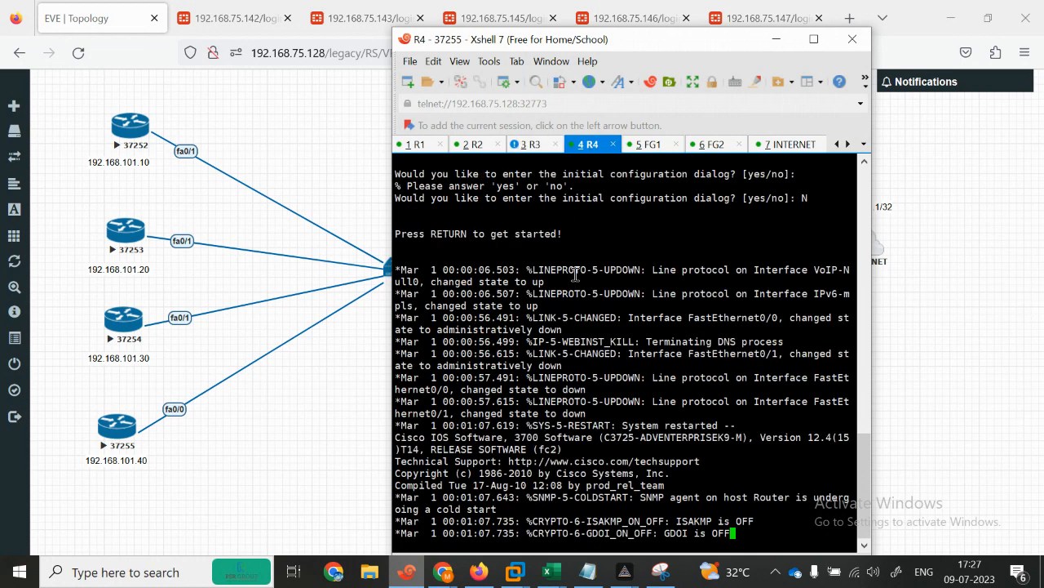
key("Return")
key("Return")
key("Return")
key("Return")
type("en")
key("Return")
type("con")
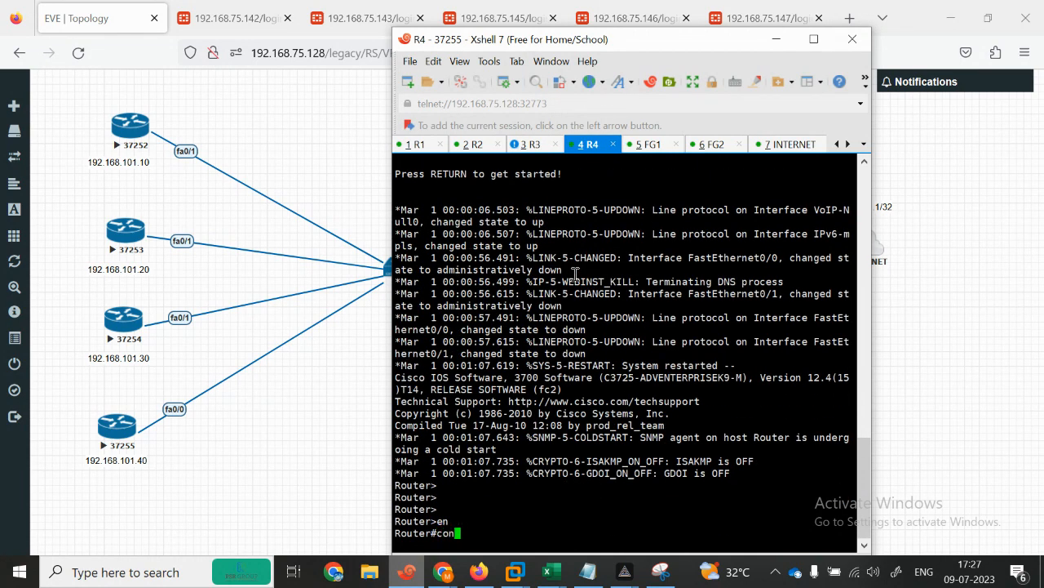
key("Tab")
type("f")
key("Tab")
type("ter")
key("Tab")
key("Return")
type("in")
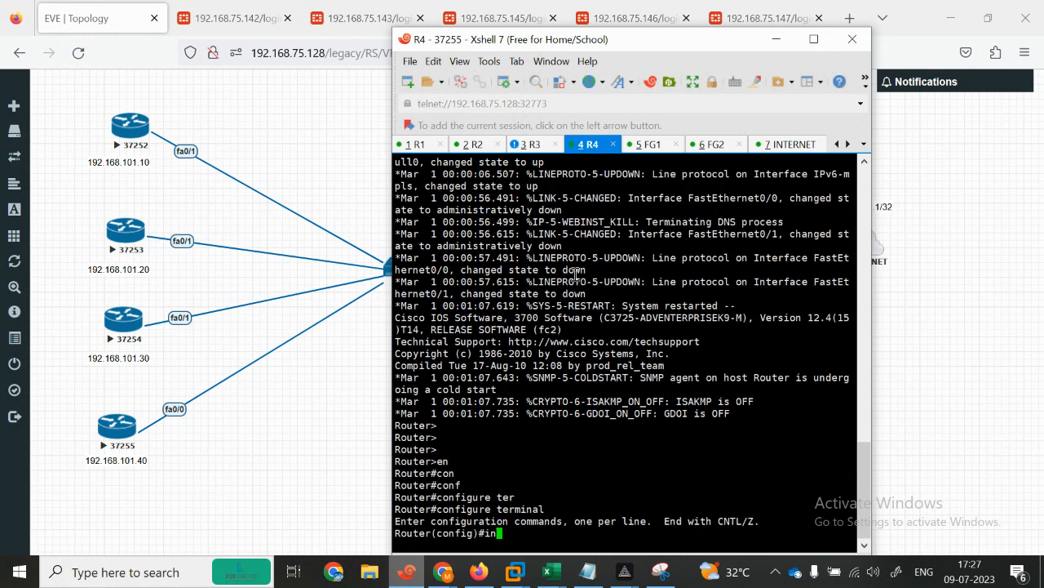
key("Tab")
type("fas")
key("Tab")
type("0")
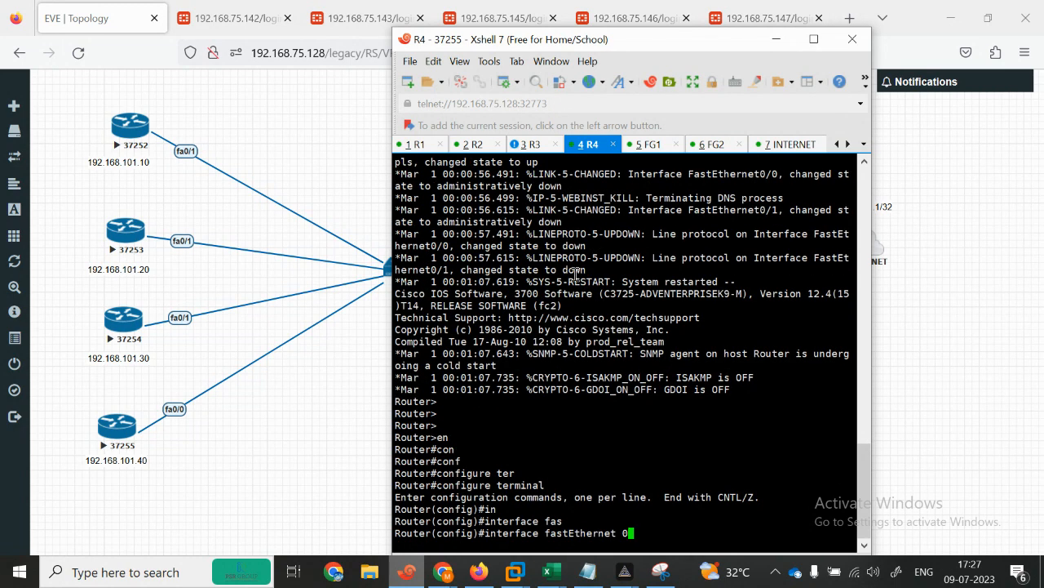
type("/0")
key("Return")
Step: Assign 192.168.101.40 255.255.255.0 to fa0/0, enable it, and exit configuration
type("ip add")
key("Tab")
type("192.168.10")
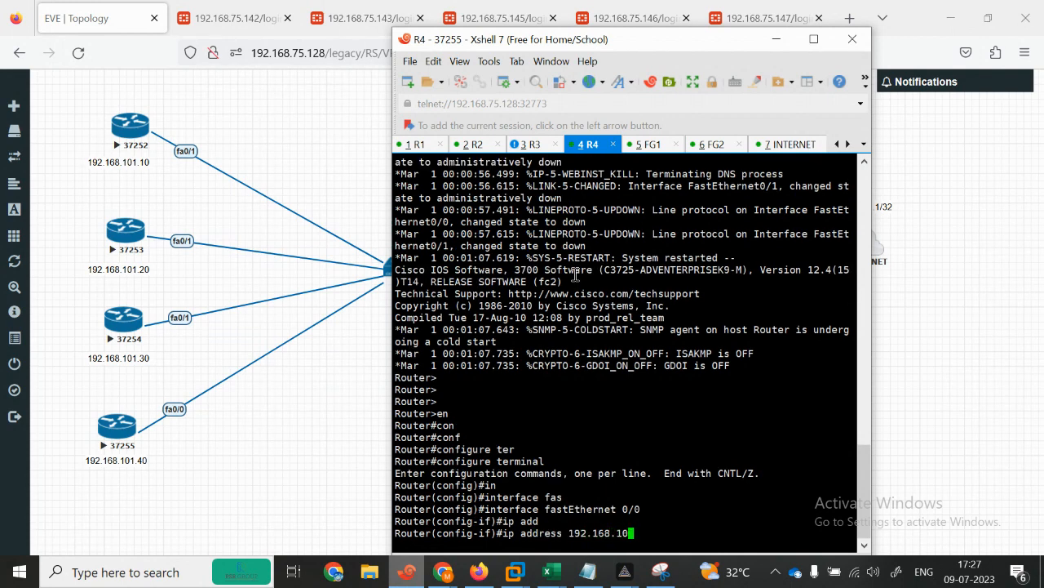
type("1.40 255.255.255.0")
key("Return")
type("no sh")
key("Tab")
key("Return")
key("Return")
key("Return")
type("end")
key("Return")
key("Return")
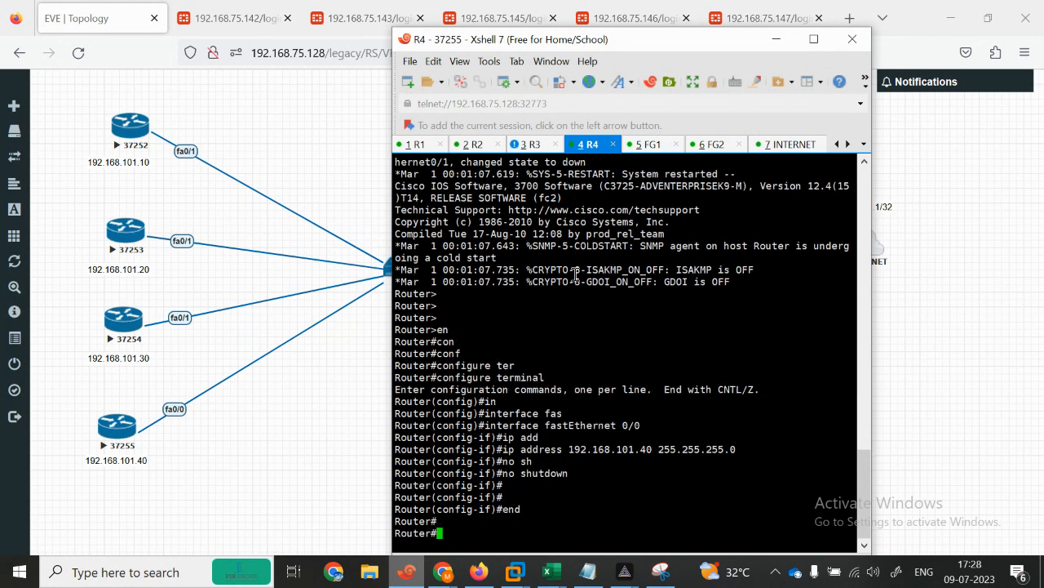
Step: Attempt the default route via 192.168.101.2 outside configuration mode, correcting the typed addresses
key("Return")
key("Return")
type("ip")
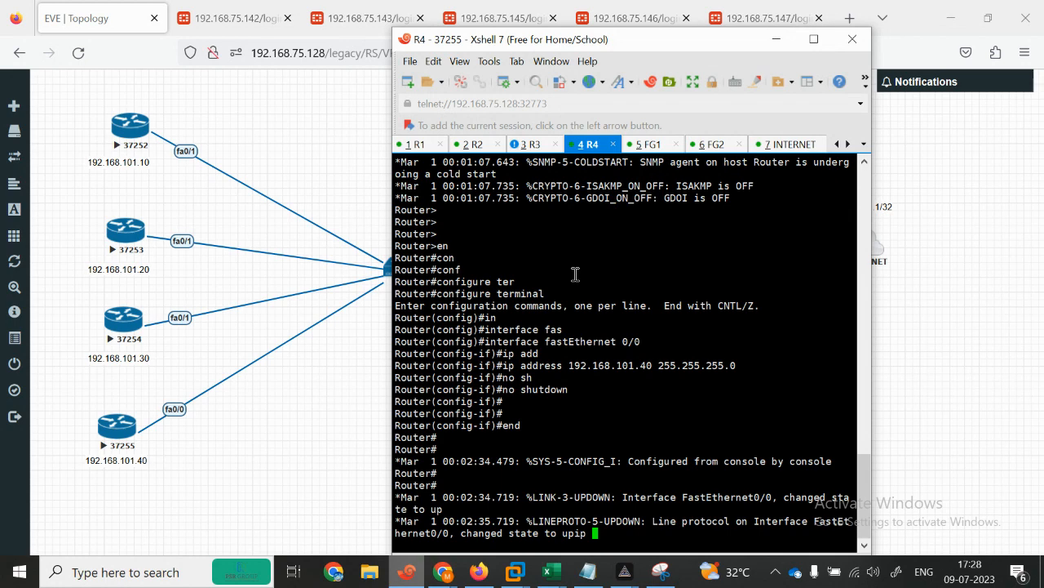
key("Tab")
type("route")
key("Tab")
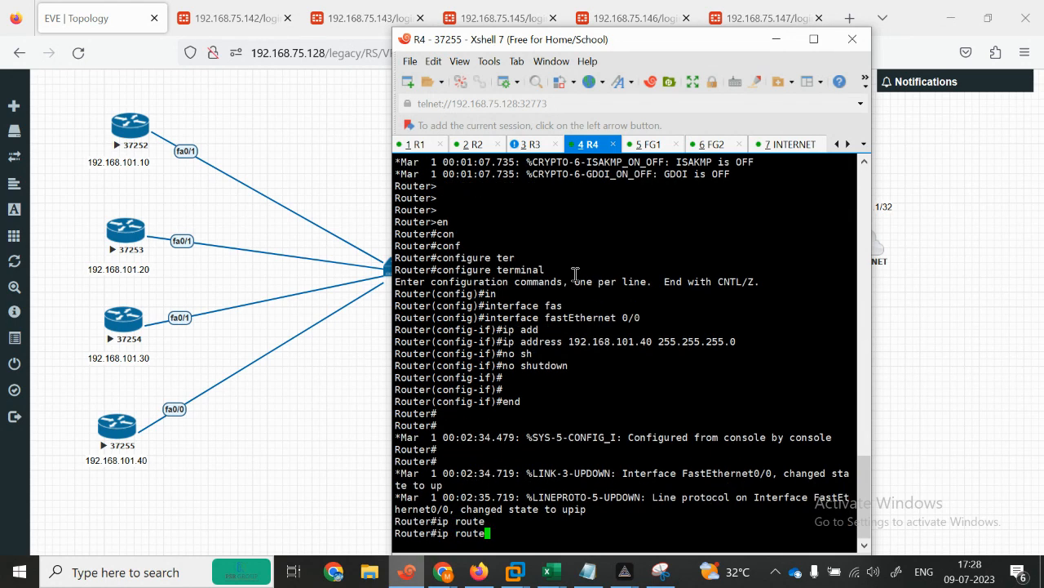
type("0.0.0.0 192.168.101")
key("Return")
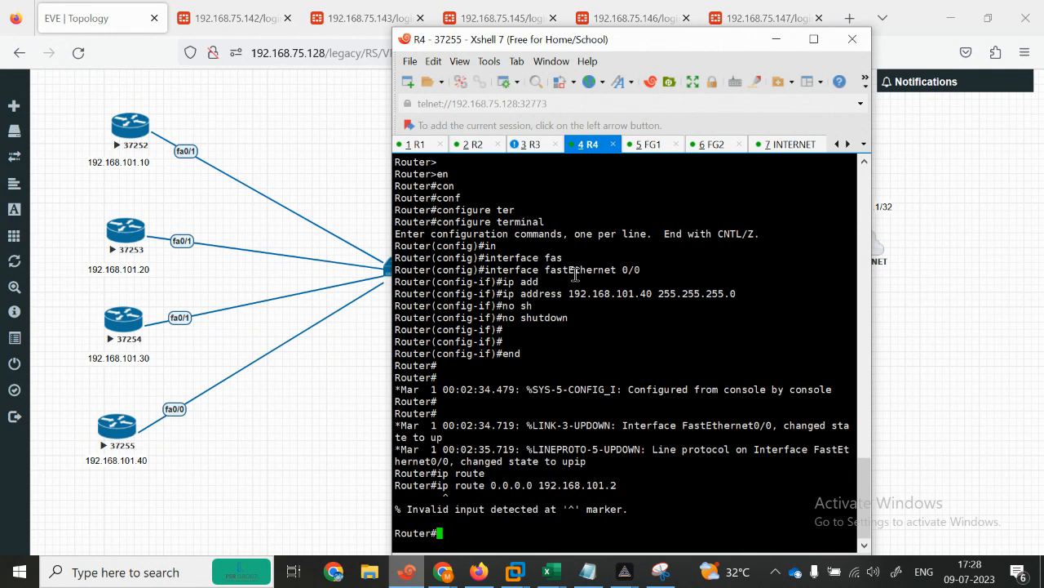
key("Up")
key("BackSpace")
key("BackSpace")
key("BackSpace")
key("BackSpace")
key("BackSpace")
key("BackSpace")
key("BackSpace")
key("BackSpace")
key("BackSpace")
key("BackSpace")
key("BackSpace")
type("0.0.0.0 192.168.101.2")
key("BackSpace")
type("1.")
key("Return")
key("Return")
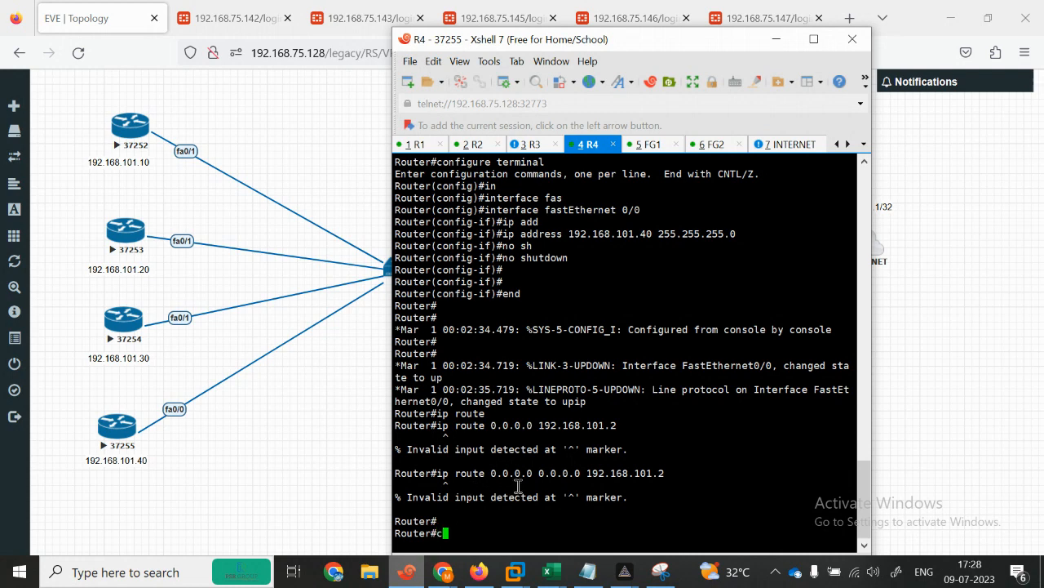
Step: In global configuration, add ip route 0.0.0.0 0.0.0.0 192.168.101.2 and exit
type("conf ter")
key("Return")
type("ip route")
key("Tab")
type("0.0.")
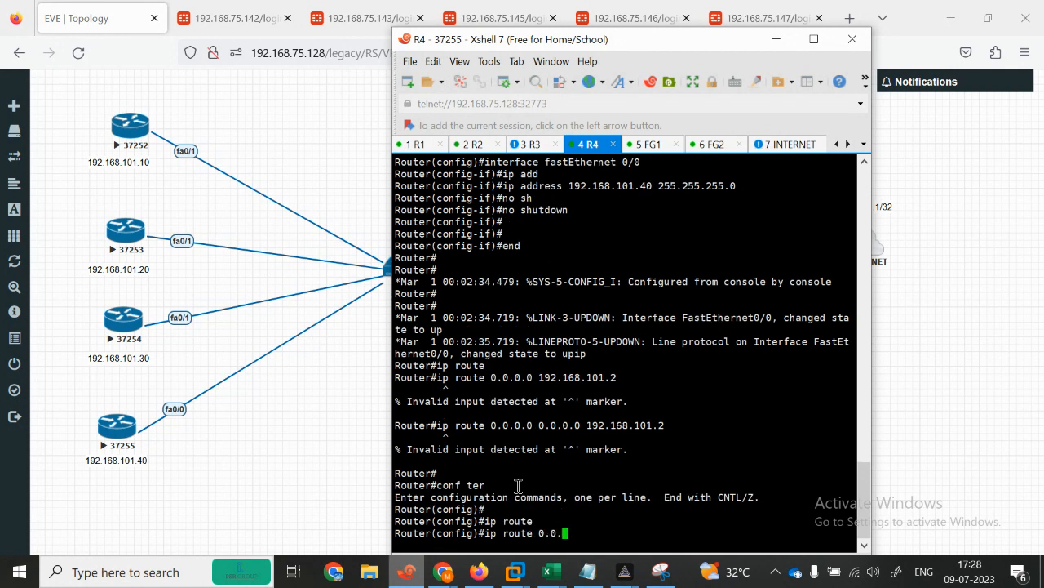
type("0.0 0.0.0.0 192.168.101.2")
key("Return")
type("end")
key("Return")
key("Return")
key("Return")
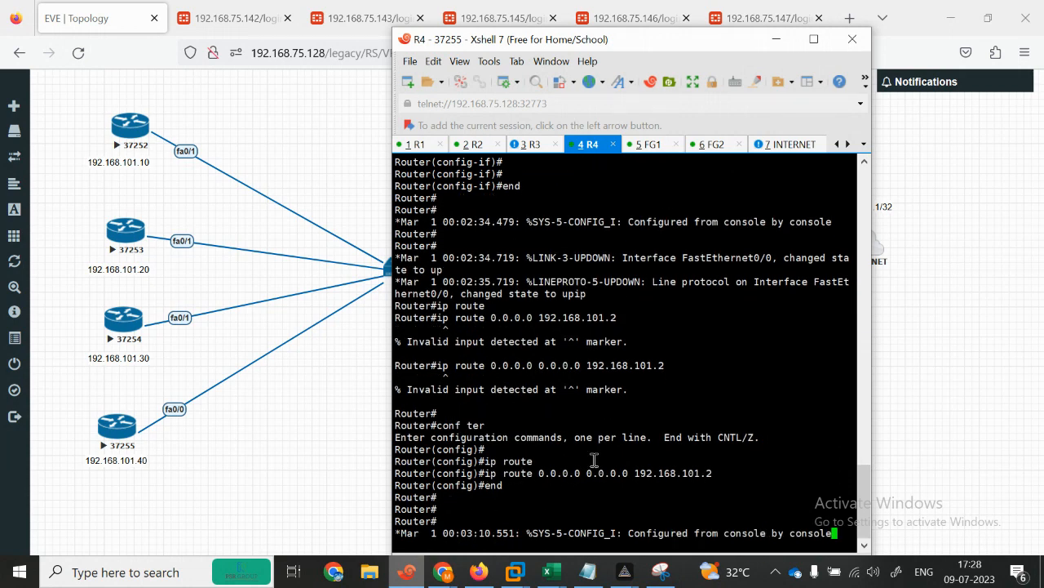
key("Return")
key("Return")
key("Return")
key("Return")
key("Return")
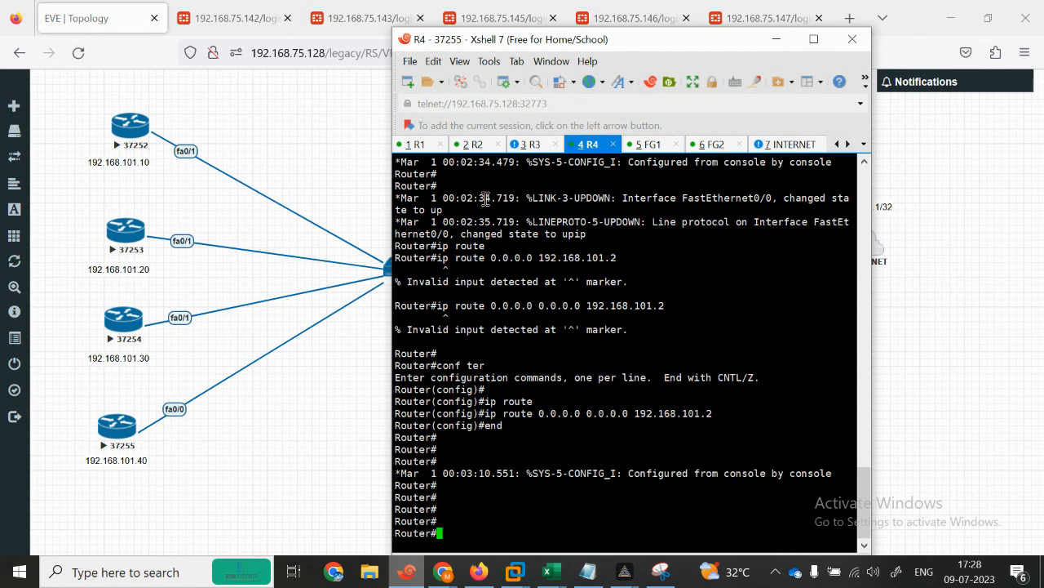
Step: Bring FG1's console session to the front in Xshell 7 and get a prompt
left_click(416, 144)
left_click(336, 158)
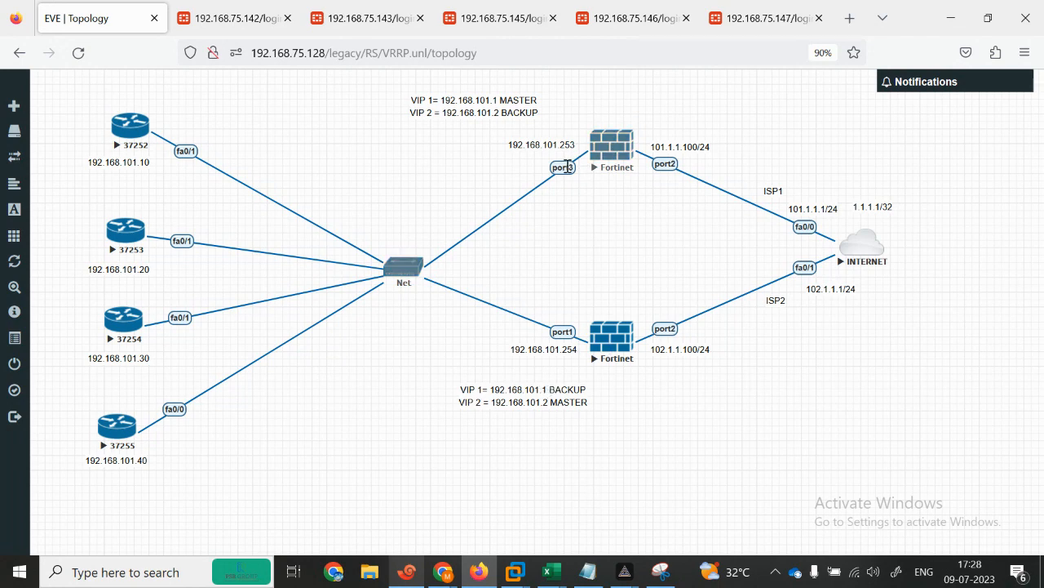
left_click(407, 577)
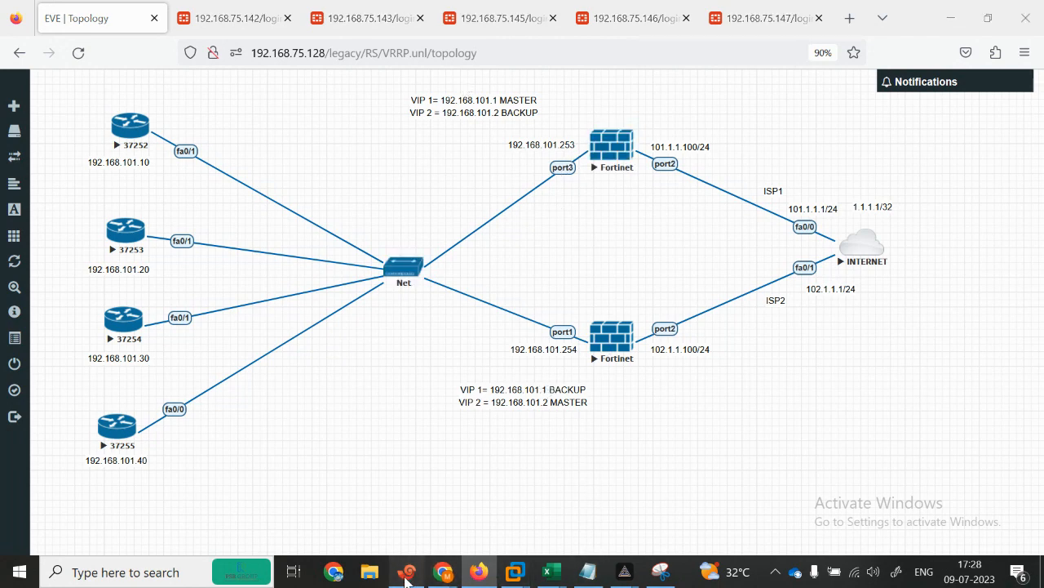
left_click(649, 144)
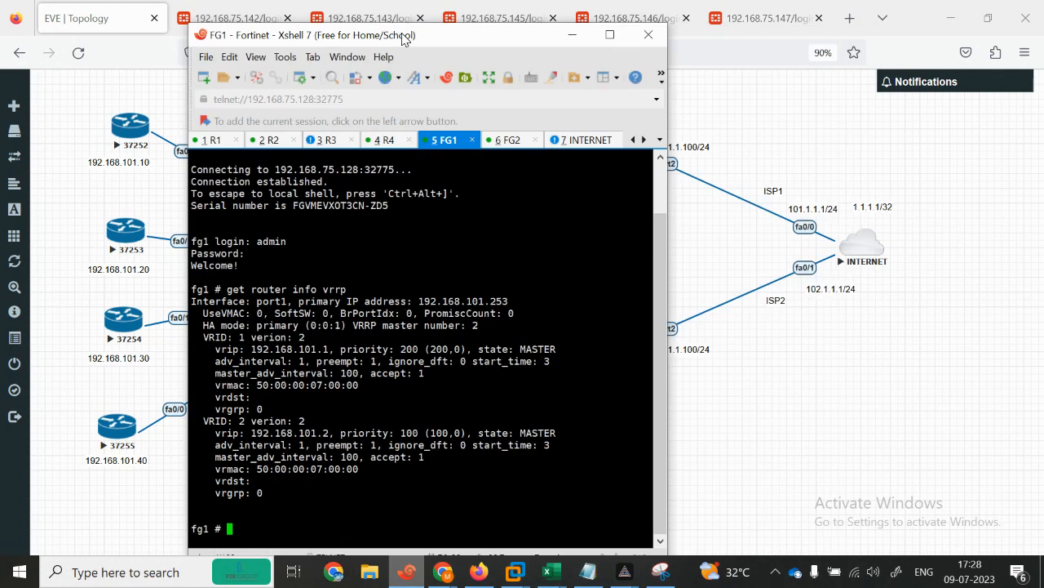
left_click_drag(608, 44, 282, 17)
key("Return")
Step: Under config system interface on FG1, edit port3 and set its mode to static
key("Return")
key("Return")
type("config system interface")
key("Return")
type("edit opo")
key("BackSpace")
key("BackSpace")
key("BackSpace")
key("BackSpace")
key("BackSpace")
key("BackSpace")
key("BackSpace")
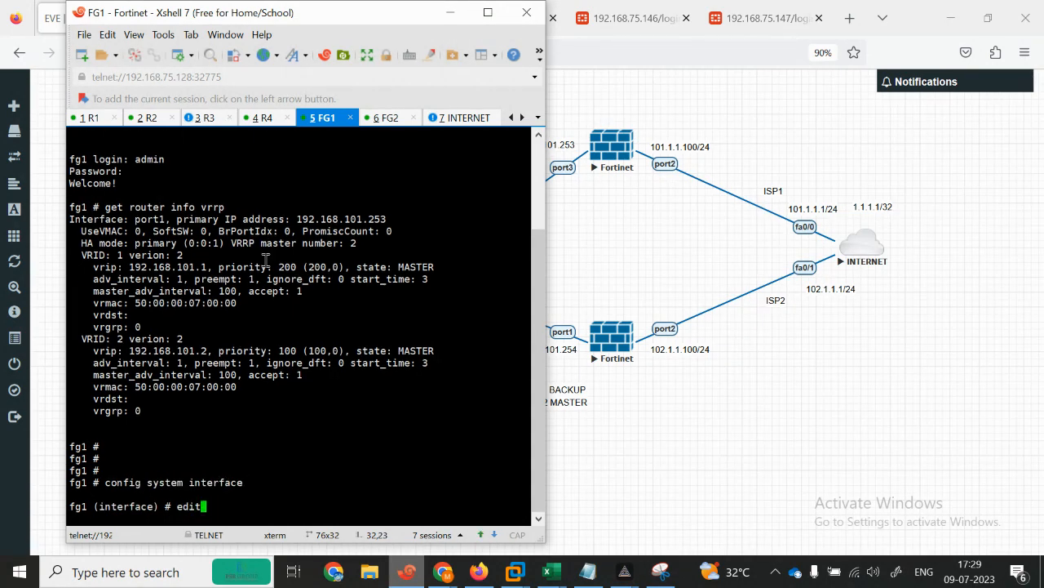
type("edit port13")
key("Return")
type("set mode static")
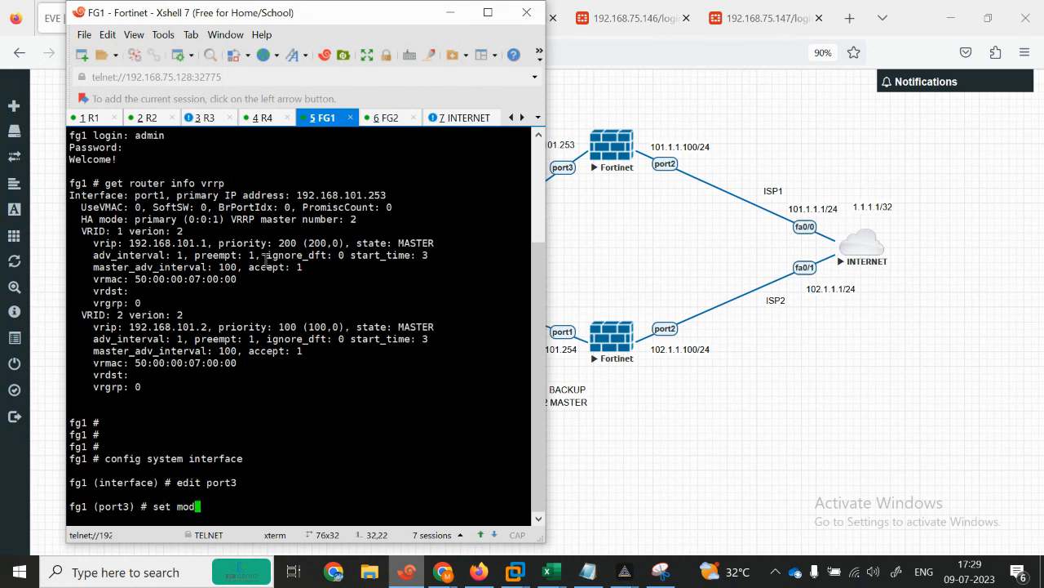
key("Return")
key("Return")
Step: Set port3's IP to 192.168.101.253/24, which is rejected as overlapping port1, then end
type("set ip")
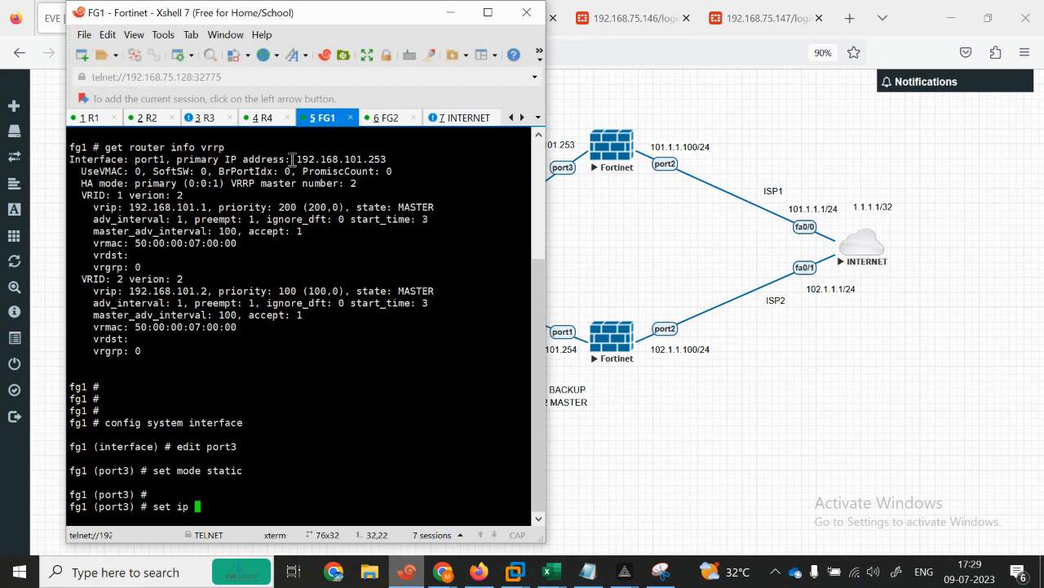
left_click_drag(282, 19, 241, 28)
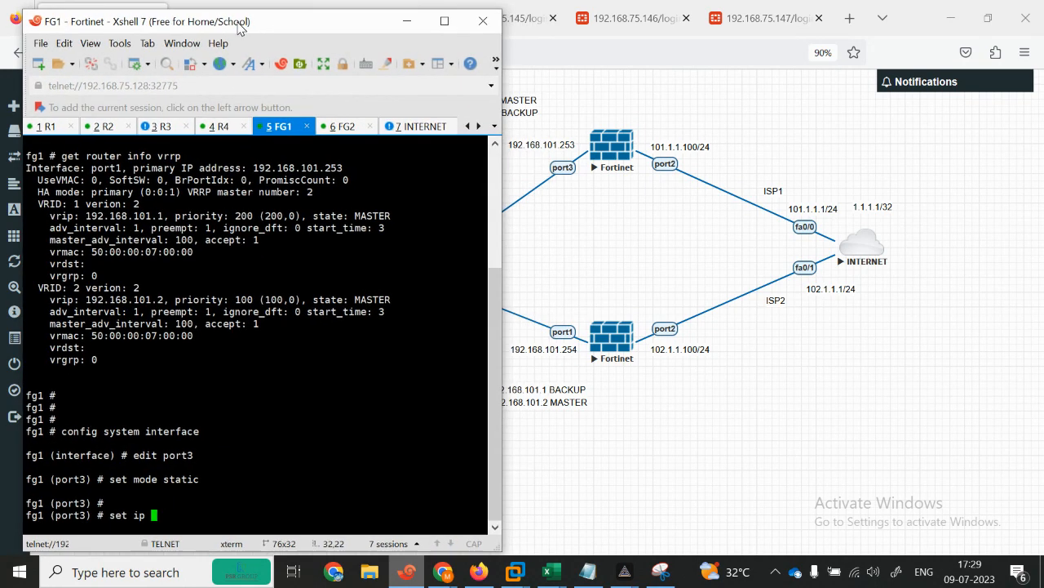
type("192.168.101.253/24")
key("Return")
key("Return")
key("Return")
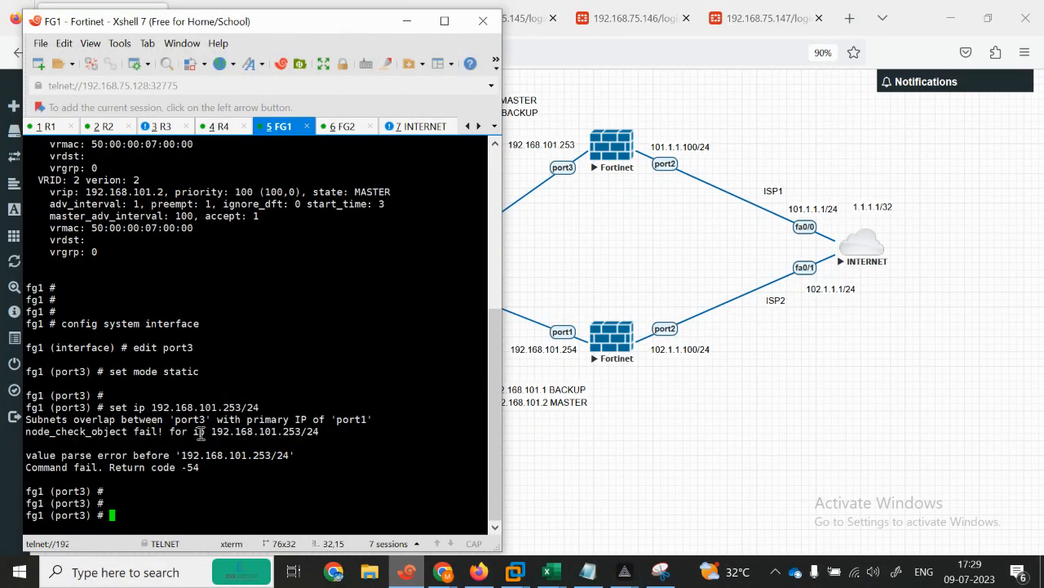
type("end")
key("Return")
type("show system interface")
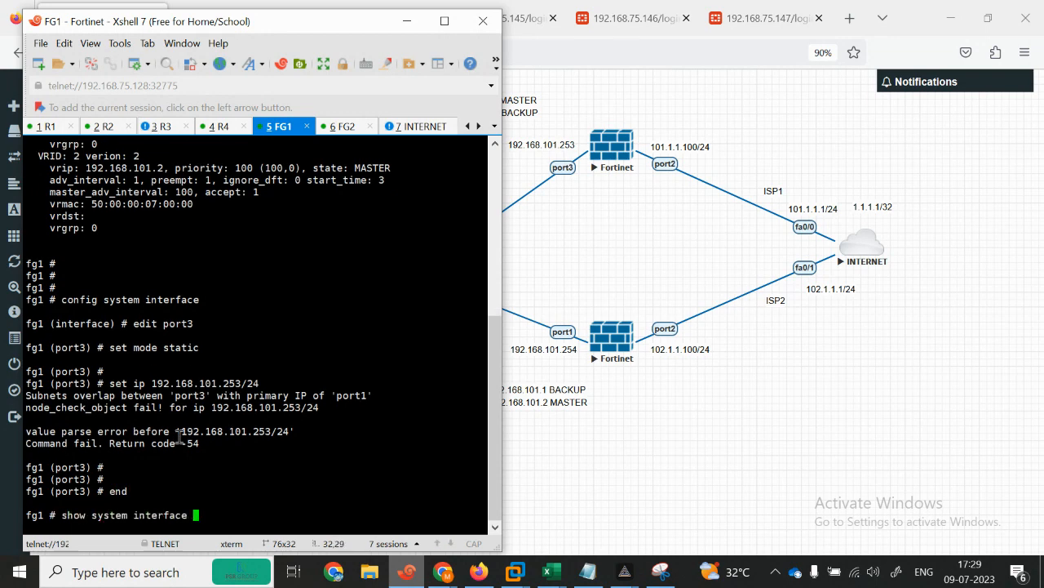
Step: Page through 'show system interface', highlighting port1's existing 192.168.101.253 address and VRRP settings
key("Return")
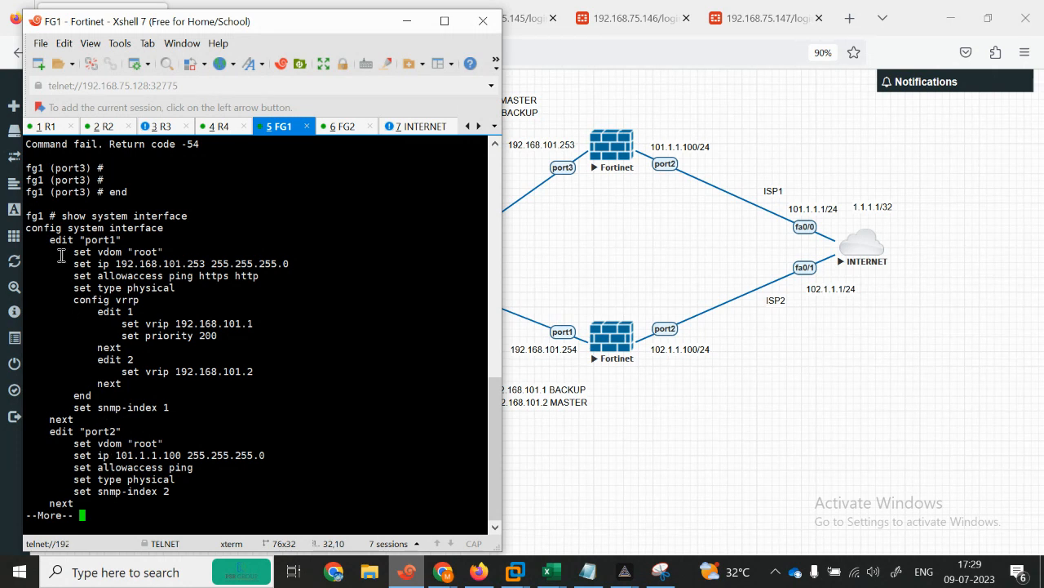
left_click_drag(80, 239, 140, 253)
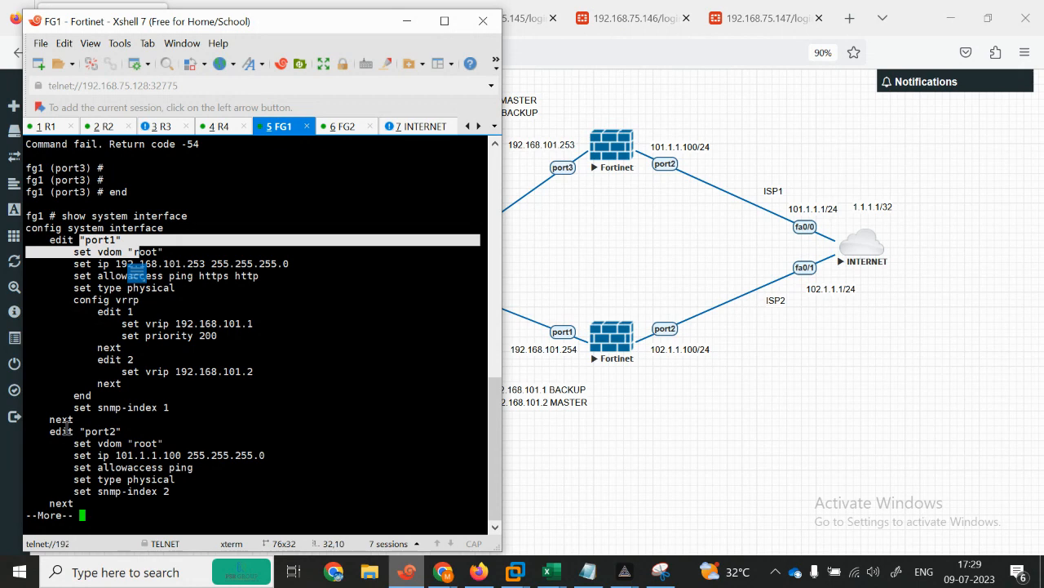
left_click_drag(69, 430, 133, 434)
key("space")
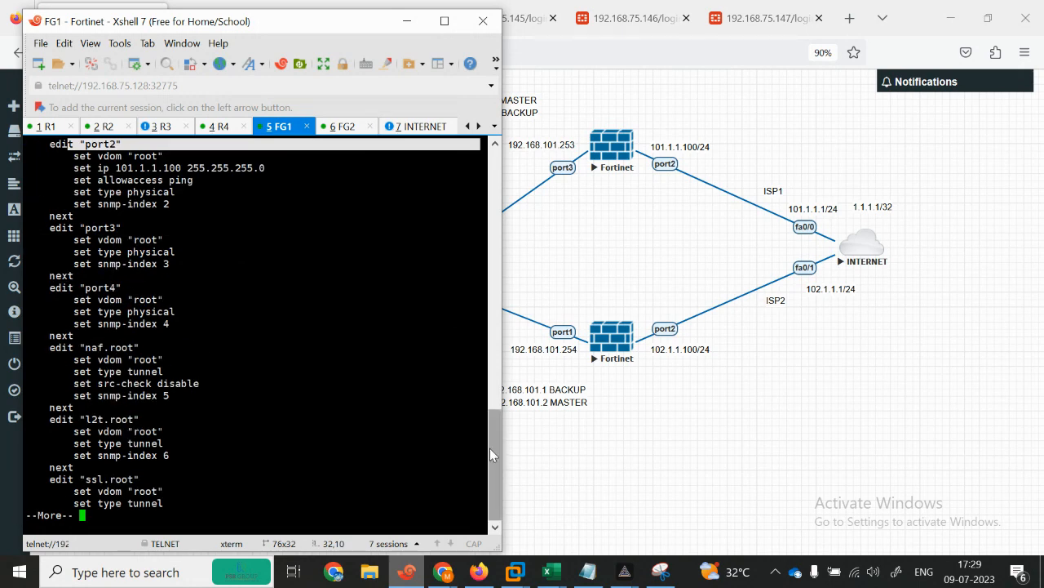
mouse_move(490, 451)
left_mouse_down()
mouse_move(479, 361)
mouse_move(471, 450)
left_mouse_up()
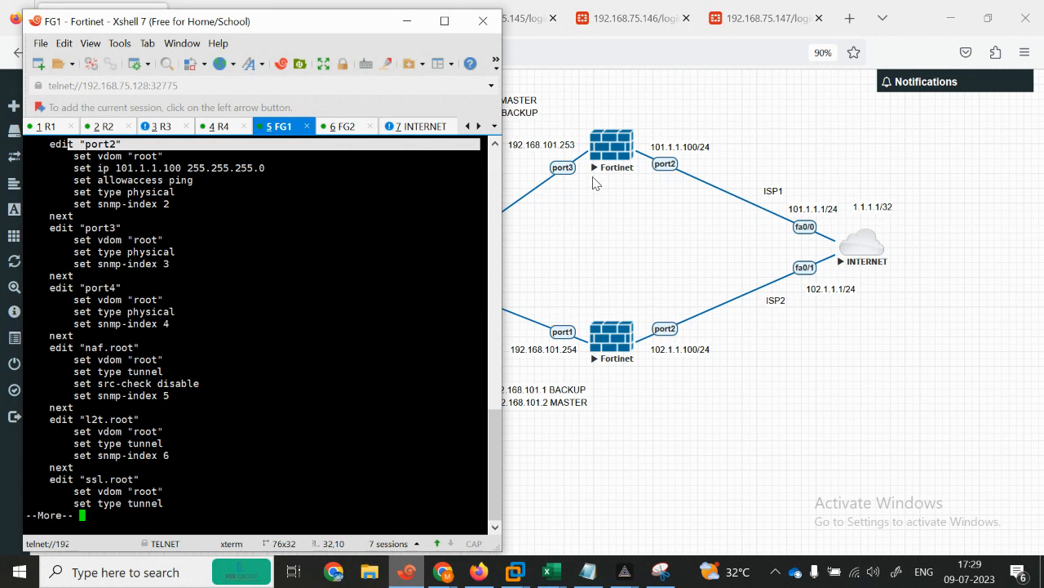
key("space")
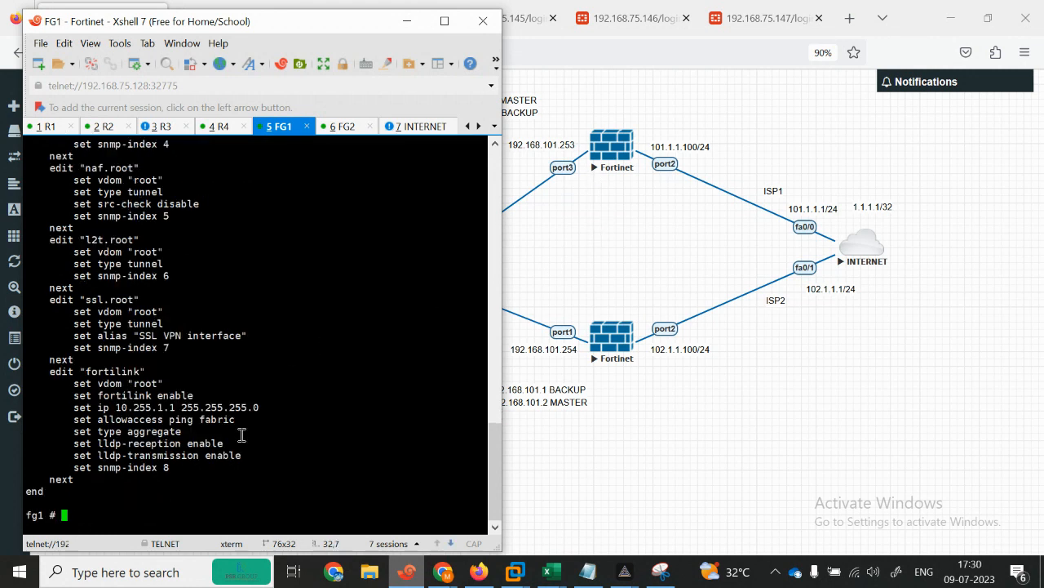
Step: Re-enter interface configuration and set port3 to static with 192.168.101.253/24 again
type("config system interface")
key("Return")
type("edit ")
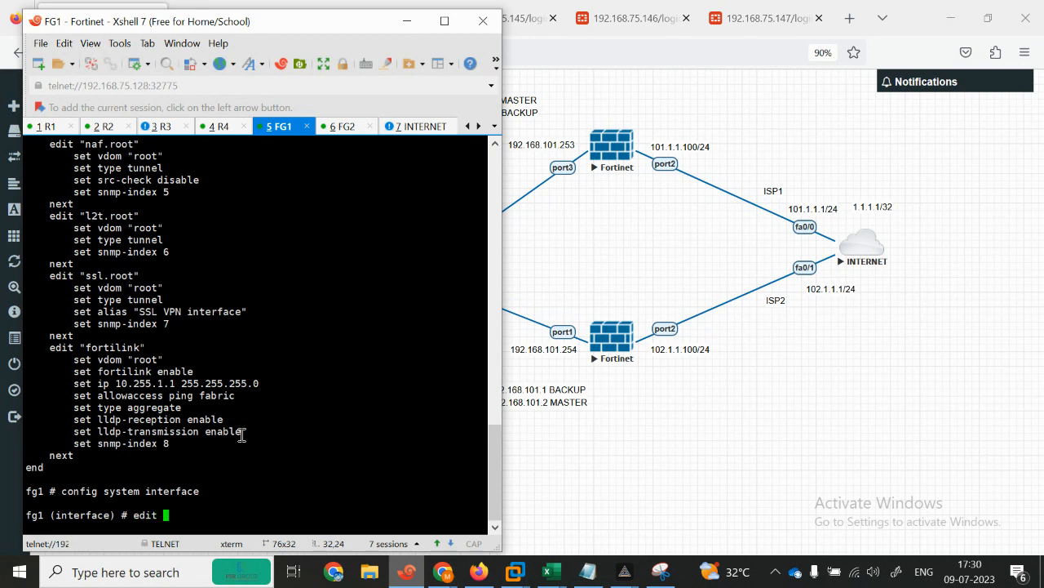
type("port1 n")
key("BackSpace")
key("BackSpace")
key("Return")
type("set mode static")
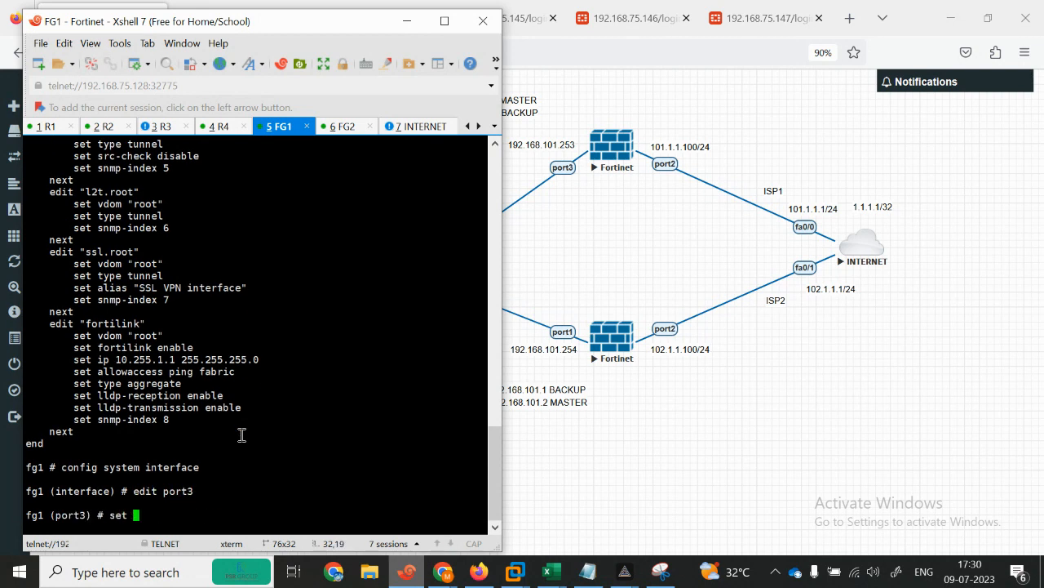
key("Return")
key("Return")
type("set ip")
type(" 192.16")
type("8.101.253")
type(".")
key("BackSpace")
type("/")
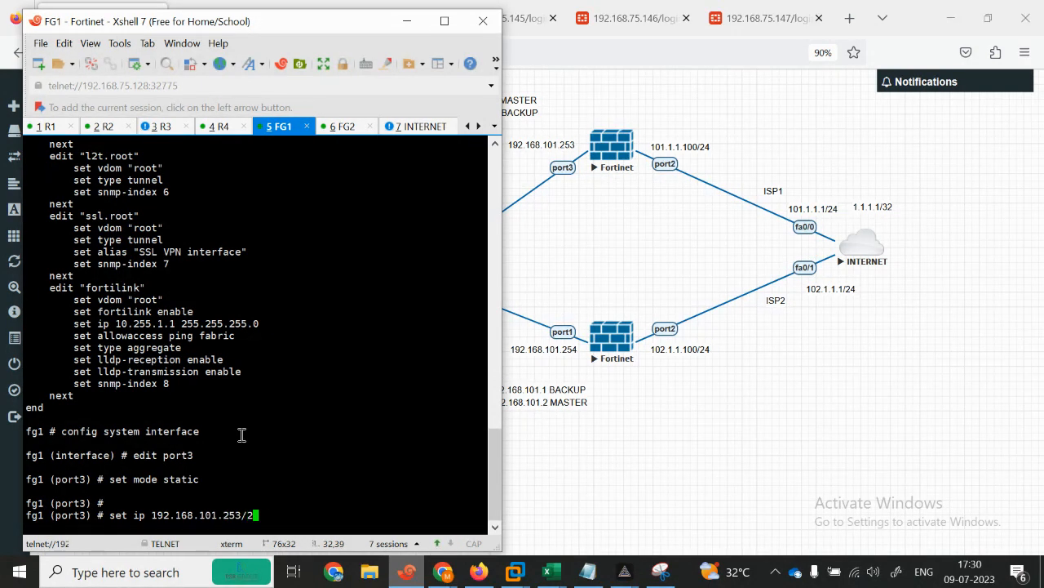
key("Left")
key("Right")
type("24")
key("Return")
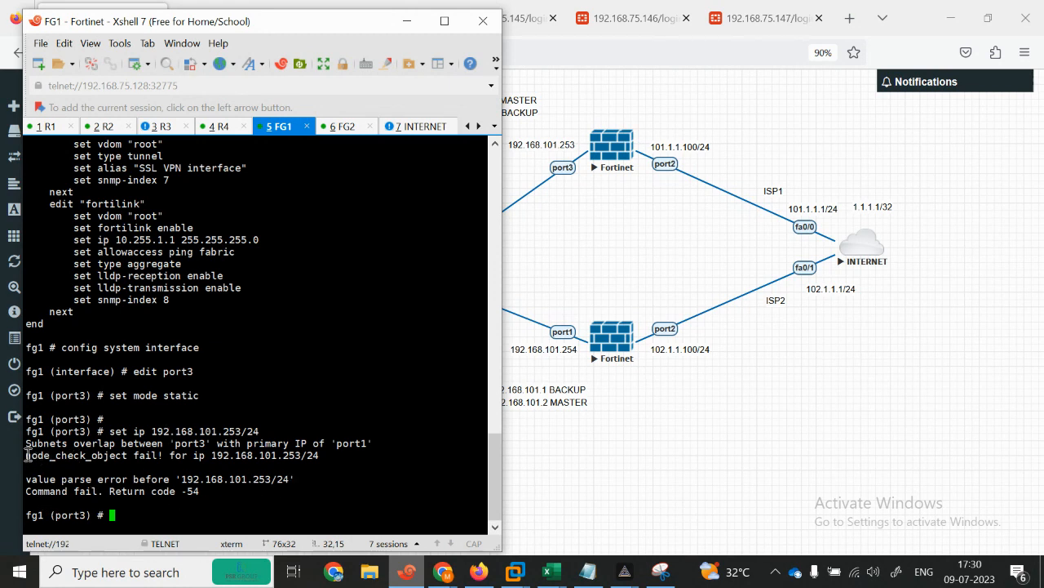
Step: Highlight the subnet-overlap error and leave port3's configuration with end
left_click_drag(36, 450, 134, 444)
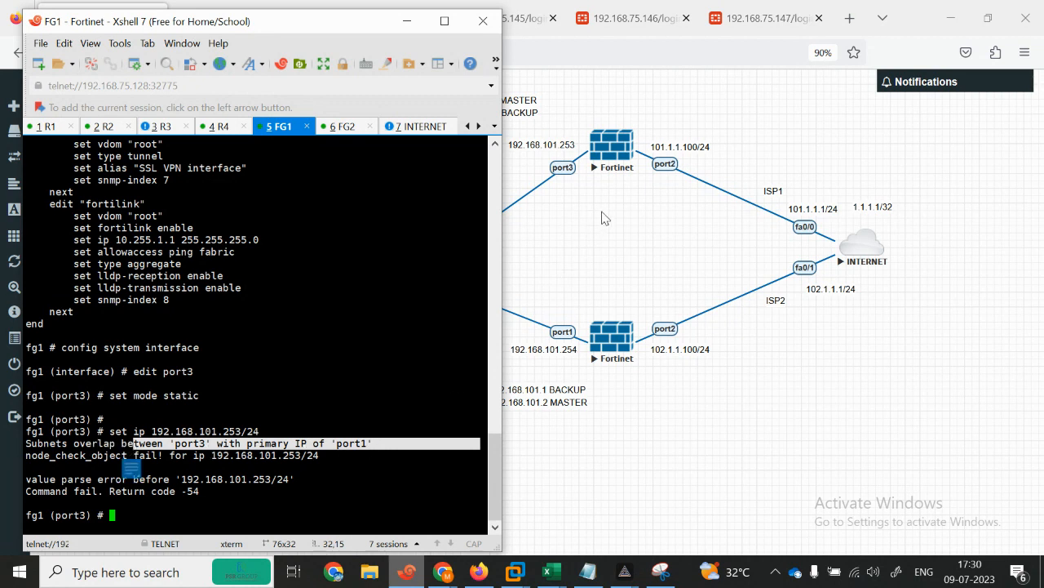
left_click(317, 422)
key("Return")
key("Return")
key("Return")
key("Return")
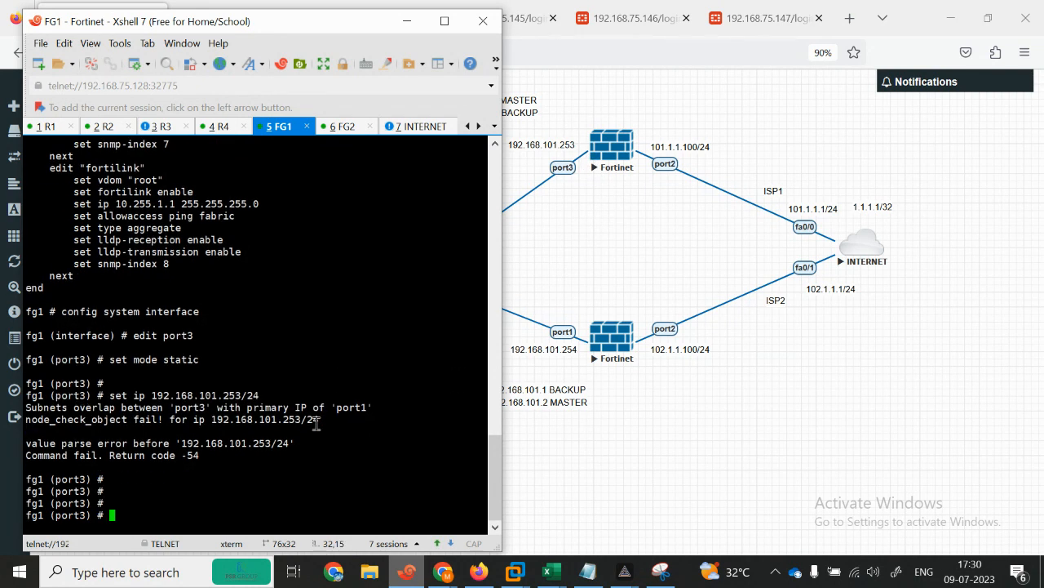
type("exit")
key("Return")
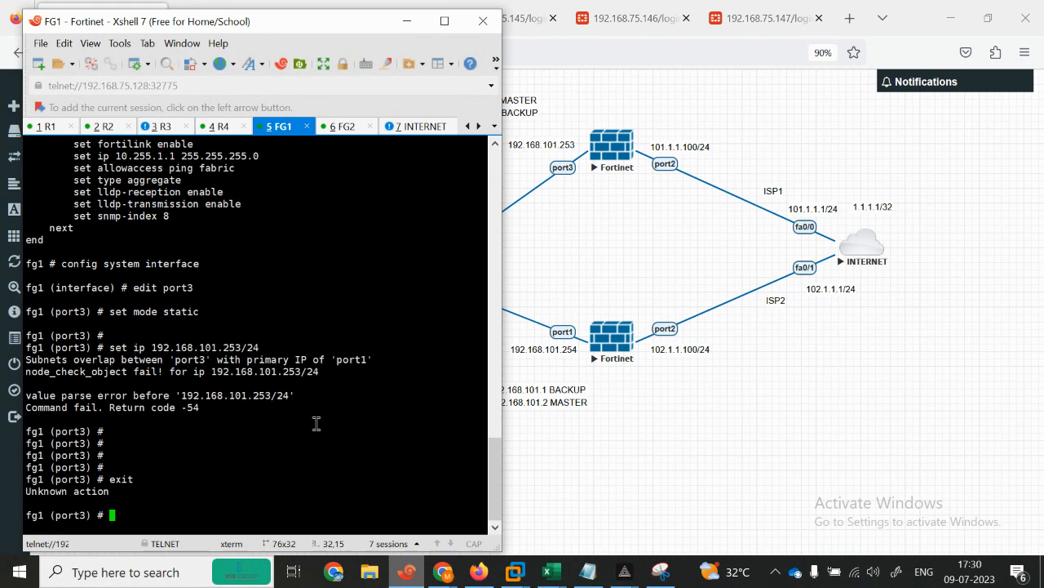
type("config syin")
key("BackSpace")
key("BackSpace")
key("BackSpace")
type("sy")
key("BackSpace")
key("BackSpace")
key("BackSpace")
key("BackSpace")
key("BackSpace")
key("BackSpace")
key("BackSpace")
key("BackSpace")
key("BackSpace")
type("enmd")
key("Return")
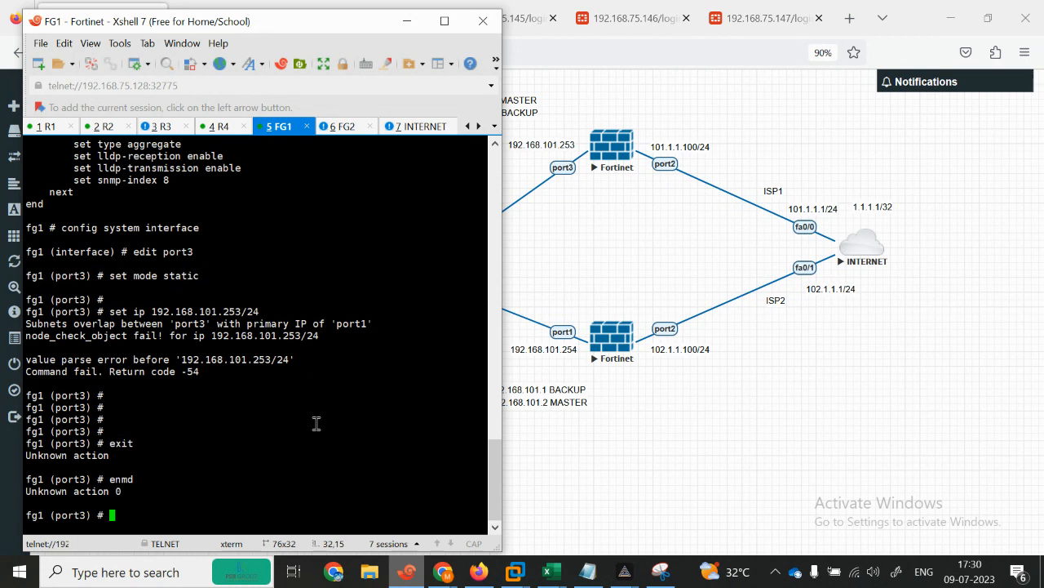
type("end")
key("Return")
Step: Re-enter config system interface and begin typing the edit command for port1
type("config system i")
key("Tab")
key("Return")
type("edit po")
key("BackSpace")
key("BackSpace")
Step: Edit port1 on FG1, set its status to down, and save with next
type("port1")
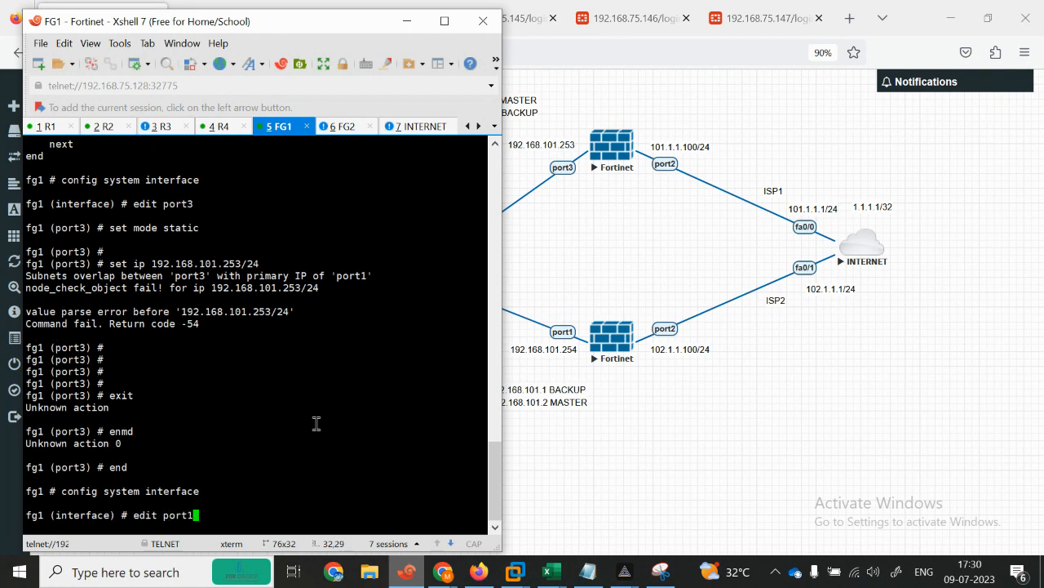
key("Return")
key("Return")
type("se")
key("Return")
type("se")
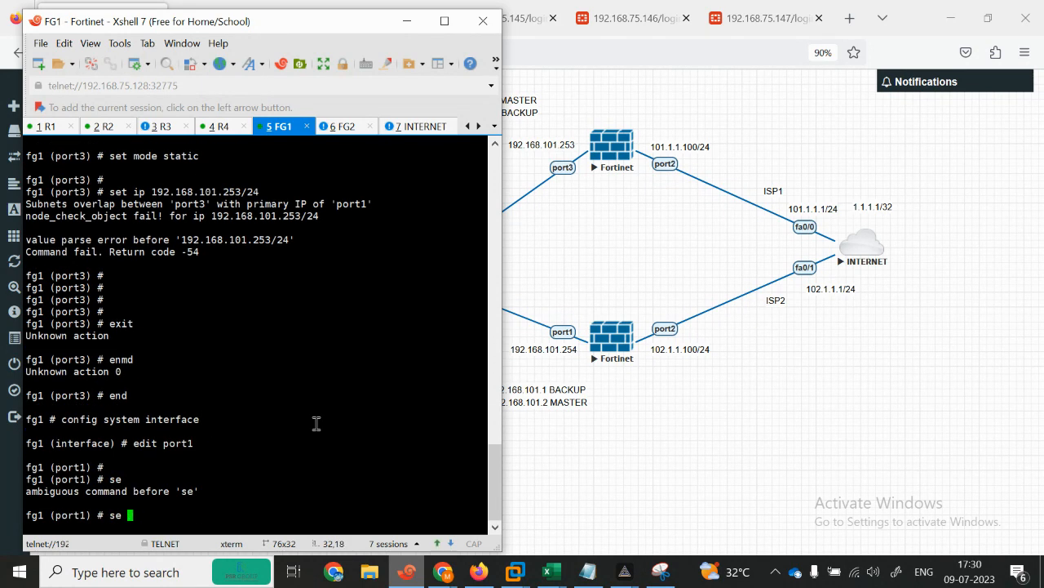
type("t  stp")
key("Tab")
key("BackSpace")
key("BackSpace")
key("BackSpace")
key("BackSpace")
key("BackSpace")
key("BackSpace")
key("BackSpace")
key("BackSpace")
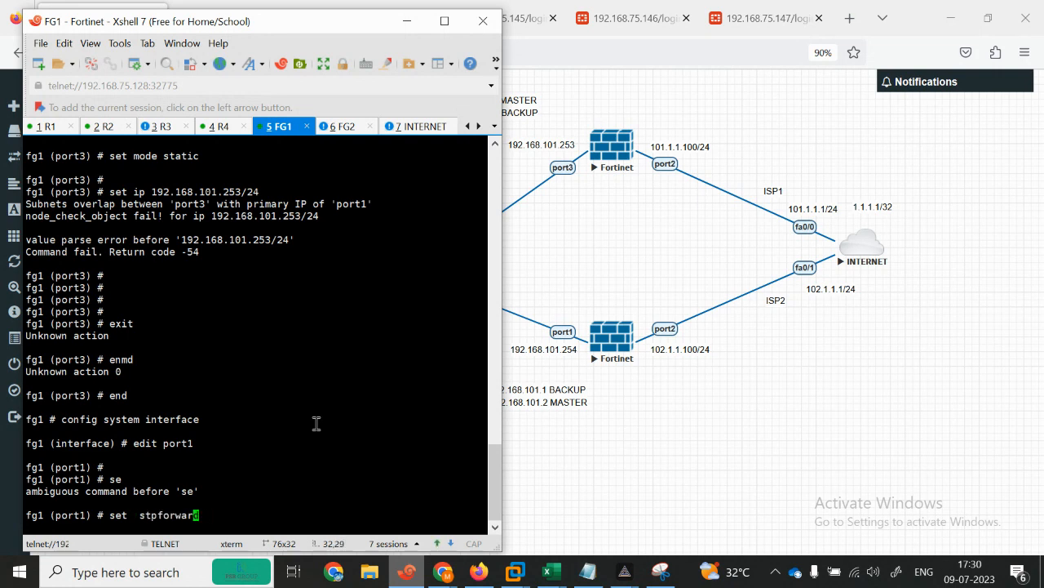
type("atus di")
key("BackSpace")
key("BackSpace")
key("question")
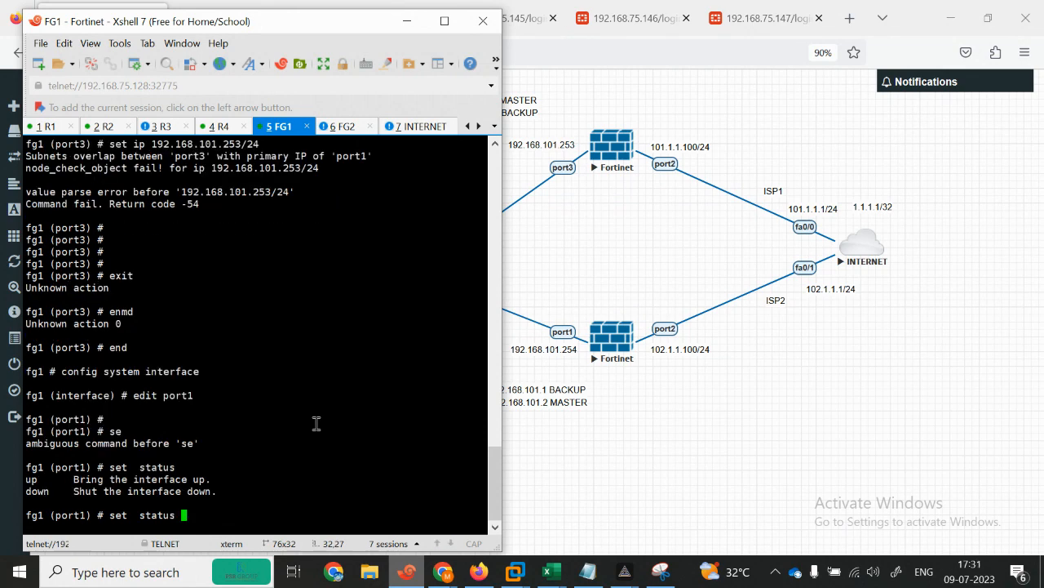
type("down")
key("Return")
key("Return")
key("Return")
key("Return")
key("Return")
type("next")
key("Return")
Step: Set port3 to static mode with 192.168.101.253/24 again, still hitting the overlap error
key("Return")
type("show")
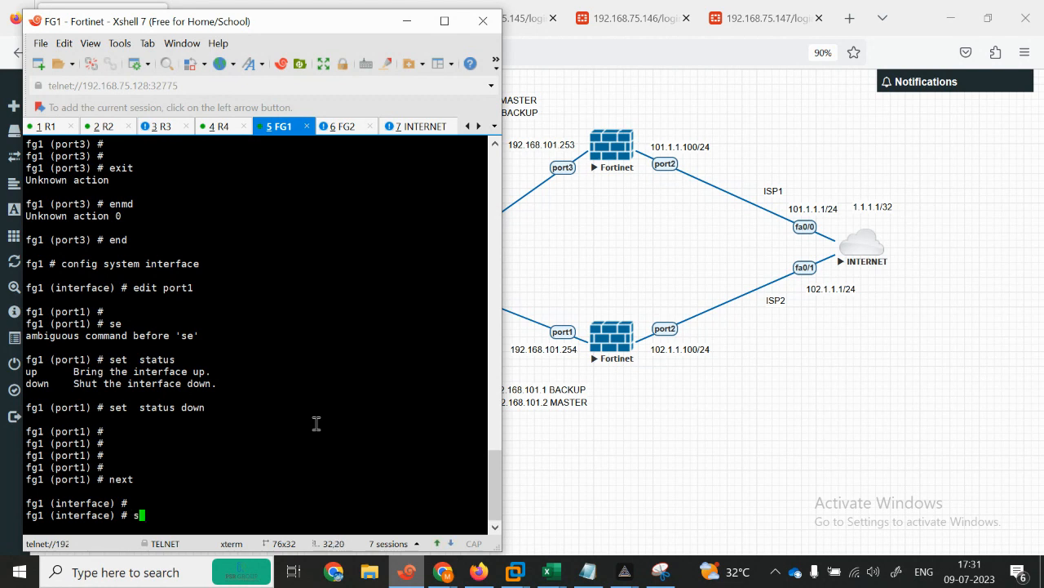
key("BackSpace")
key("BackSpace")
type("edit p")
type("ort2")
key("Return")
type("set")
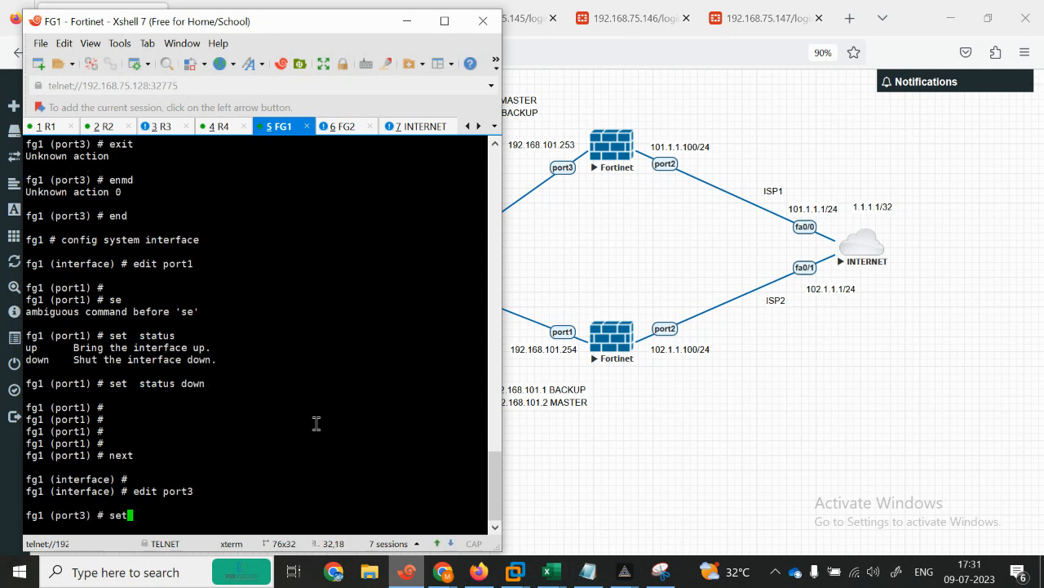
type(" mode sta")
key("Return")
type("set ip 192.168.101.25")
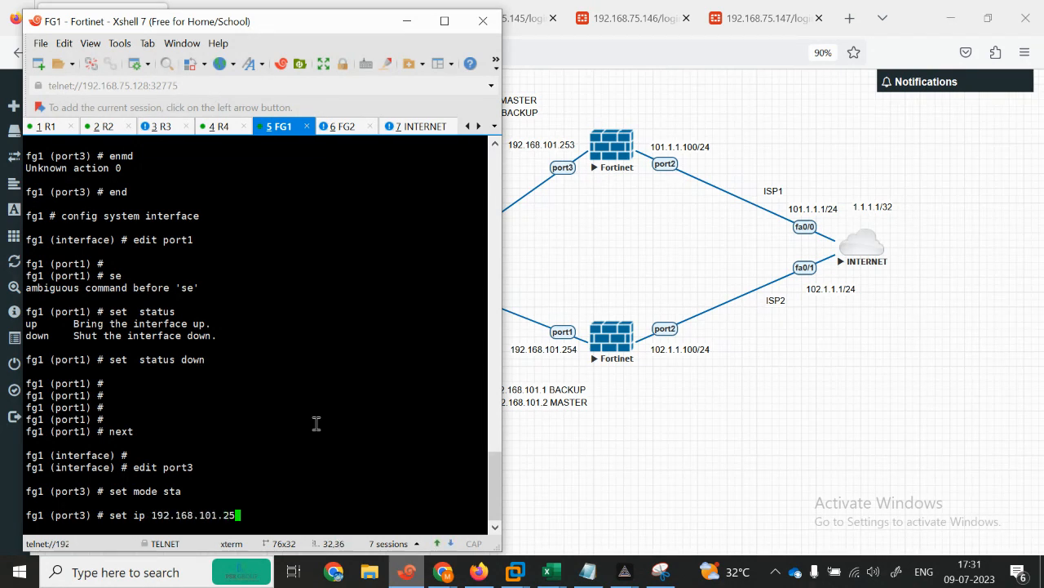
type("3/24")
key("Return")
key("Return")
key("Return")
key("Return")
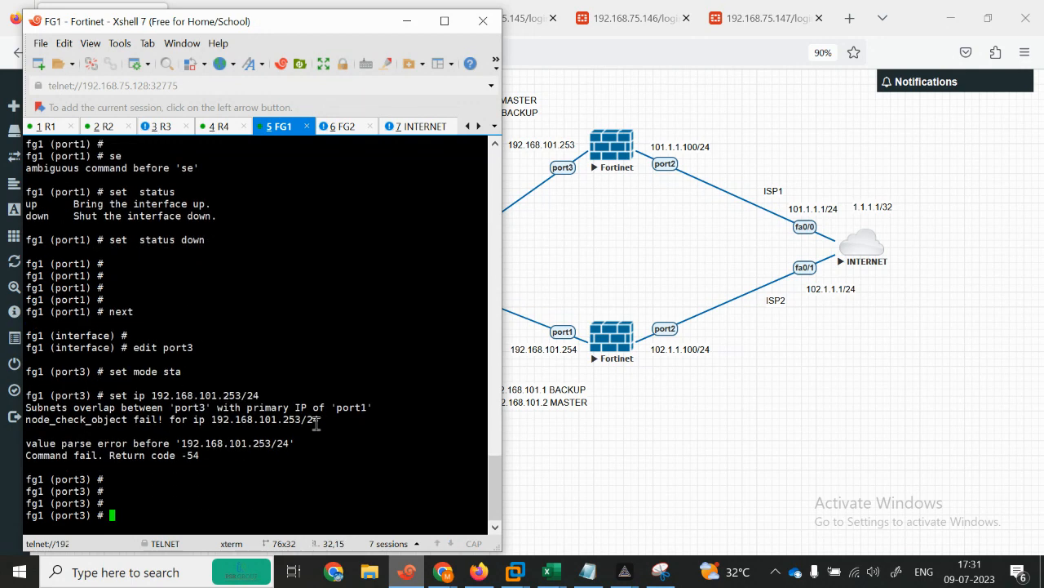
Step: On FG1, leave the port3 configuration and start editing port1 under config system interface
type("conf")
key("BackSpace")
key("BackSpace")
key("BackSpace")
key("BackSpace")
type("end")
key("Return")
type("confi")
key("BackSpace")
key("BackSpace")
key("BackSpace")
type("condig  system int")
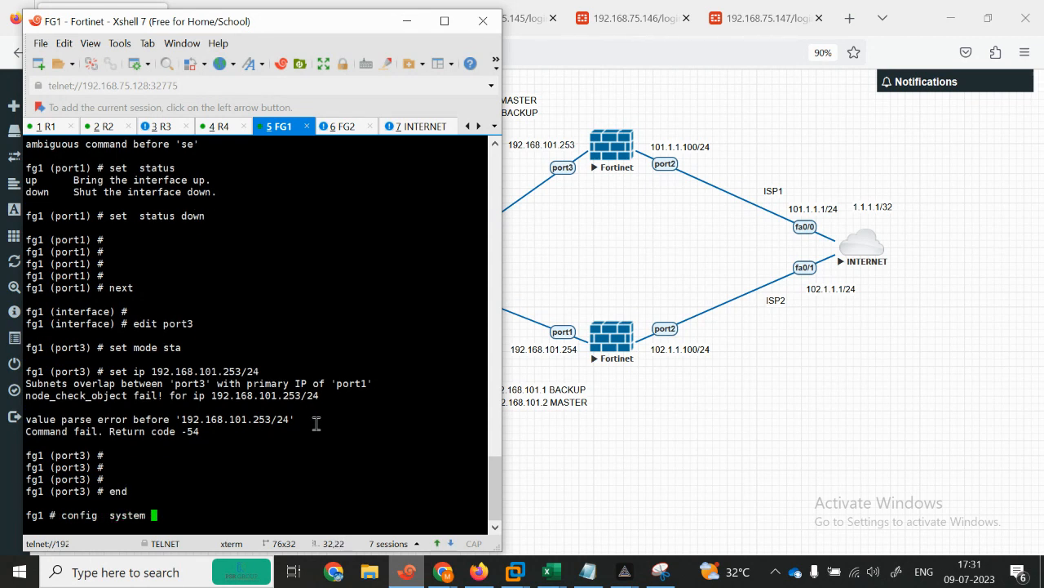
key("Tab")
key("Return")
type("edit port1")
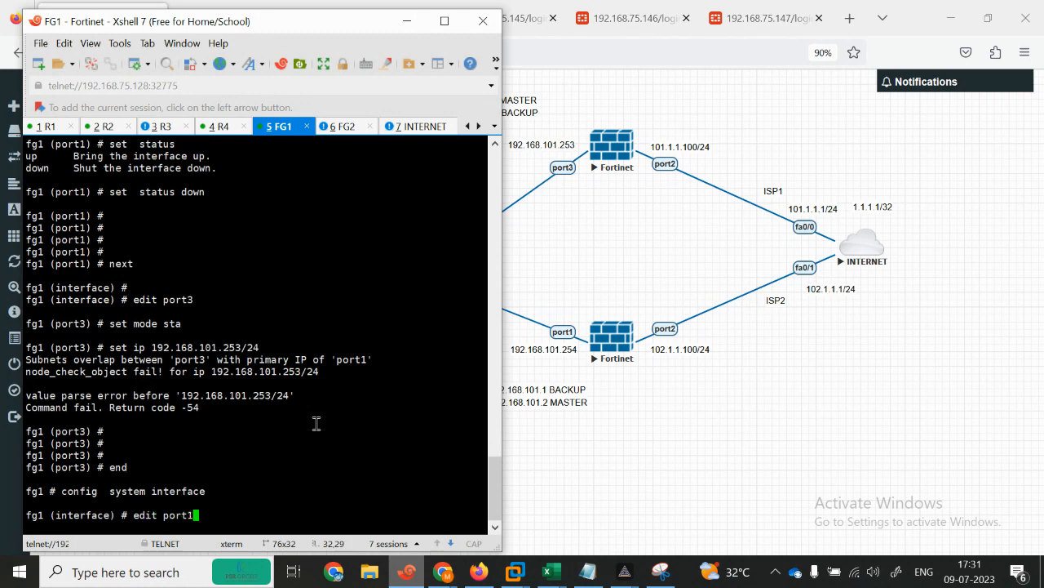
key("Return")
Step: Make FG1's port1 static at 192.168.12.1/24 and end the configuration
type("set ")
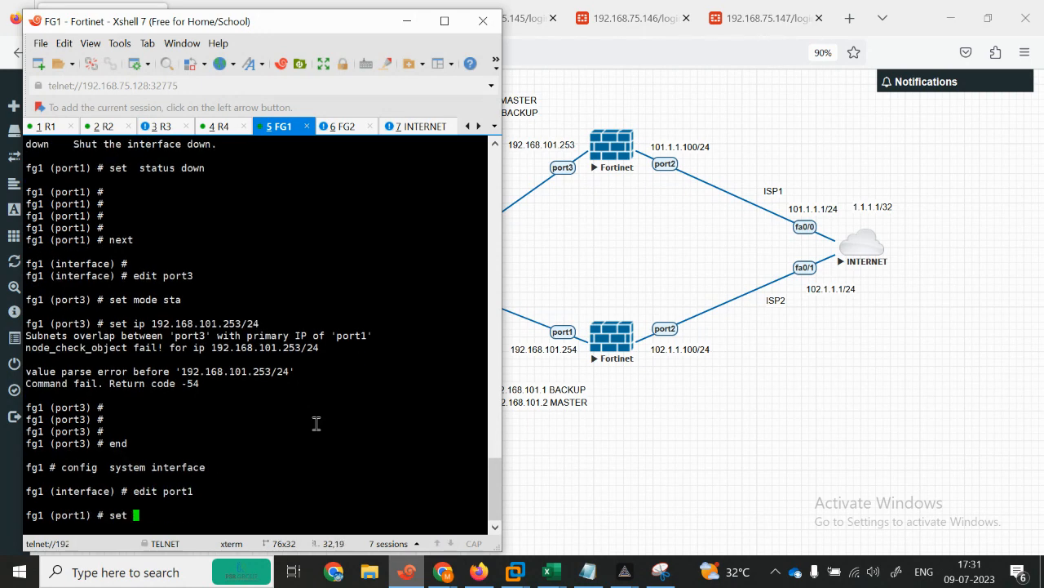
type("mo")
key("Tab")
type("set")
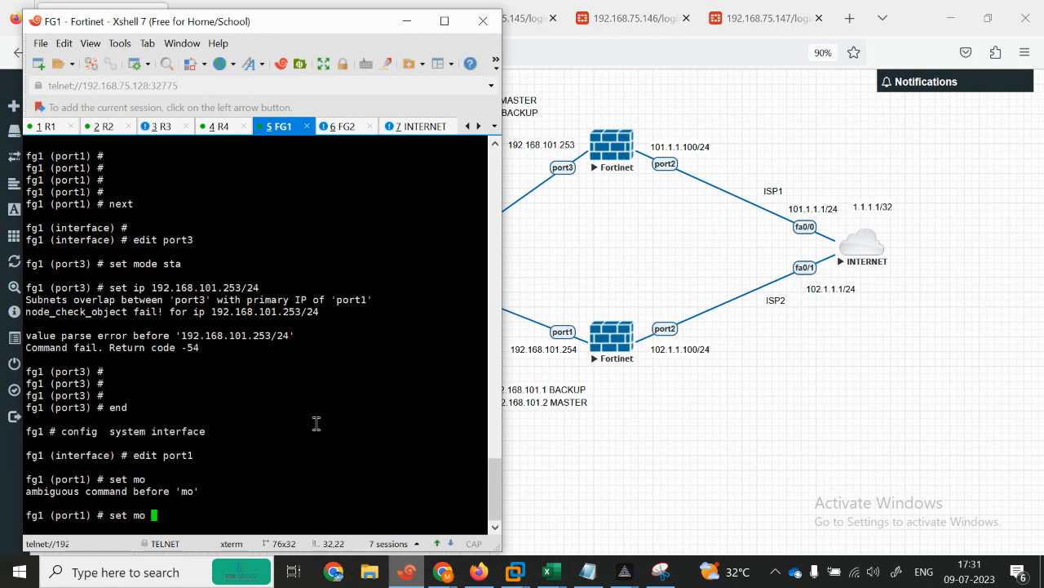
type(" mode static")
key("Return")
key("Return")
type("set")
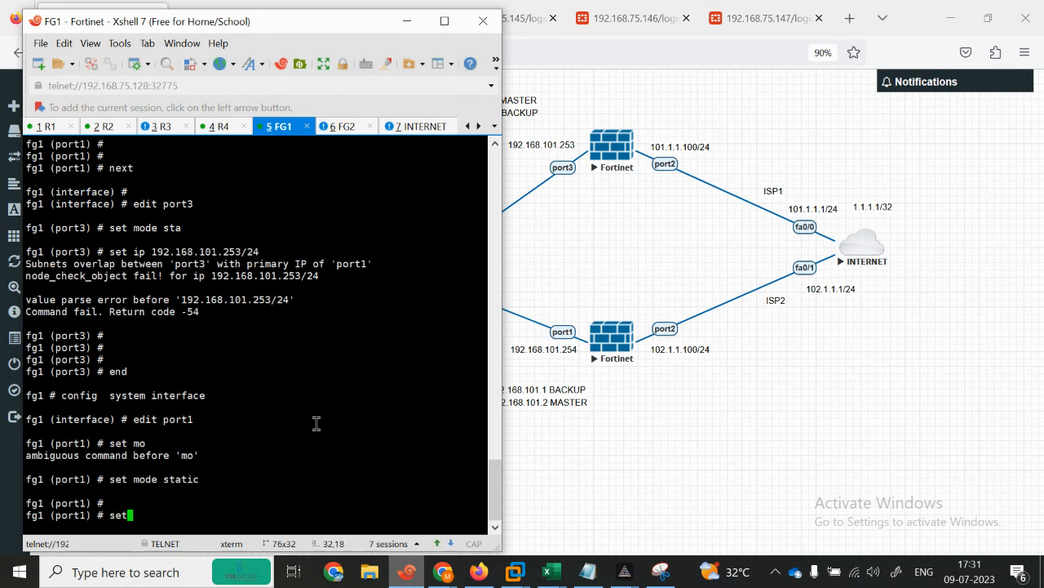
type(" ip 192.168.12.1/24")
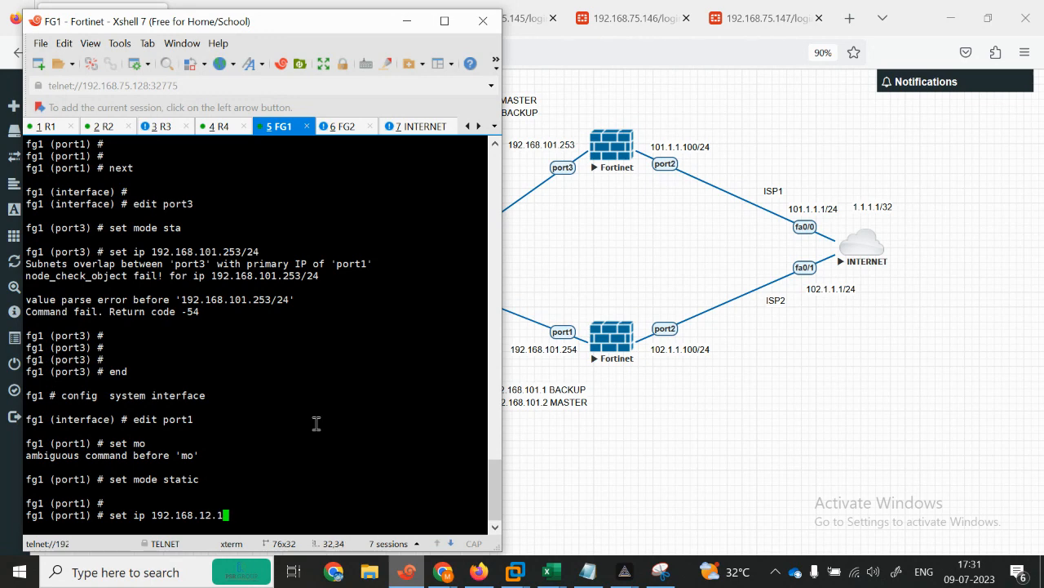
key("Return")
key("Return")
key("Return")
key("Return")
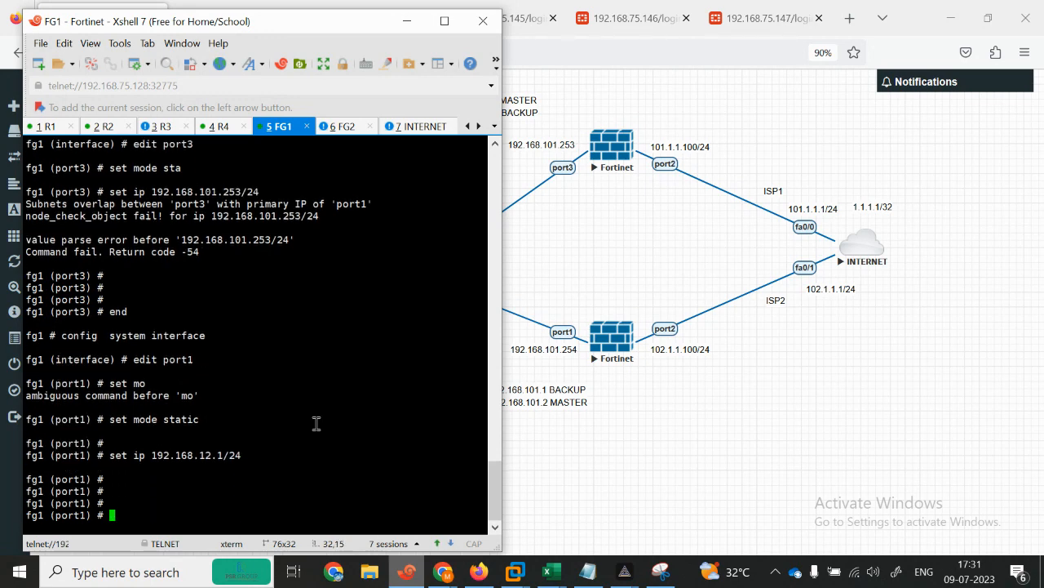
type("end")
key("Return")
key("Return")
key("Return")
Step: Enter FG1's interface configuration and open port3 for editing
type("config system interface")
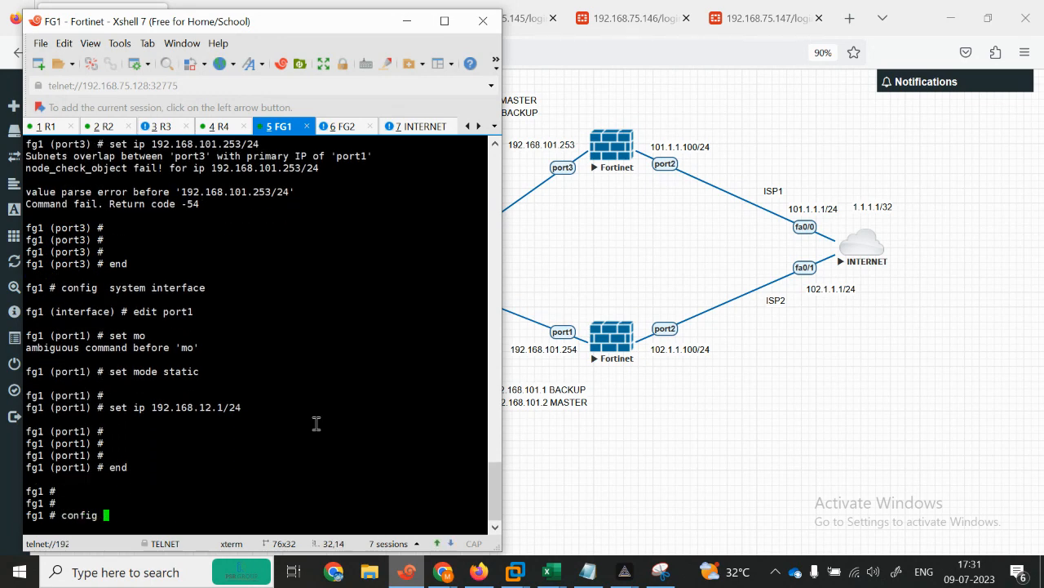
key("Return")
type("edit port3")
key("Return")
type("se")
key("Return")
Step: Set port3 to static mode with address 192.168.101.253/24 and end
type("se mo")
key("Return")
type("se mo")
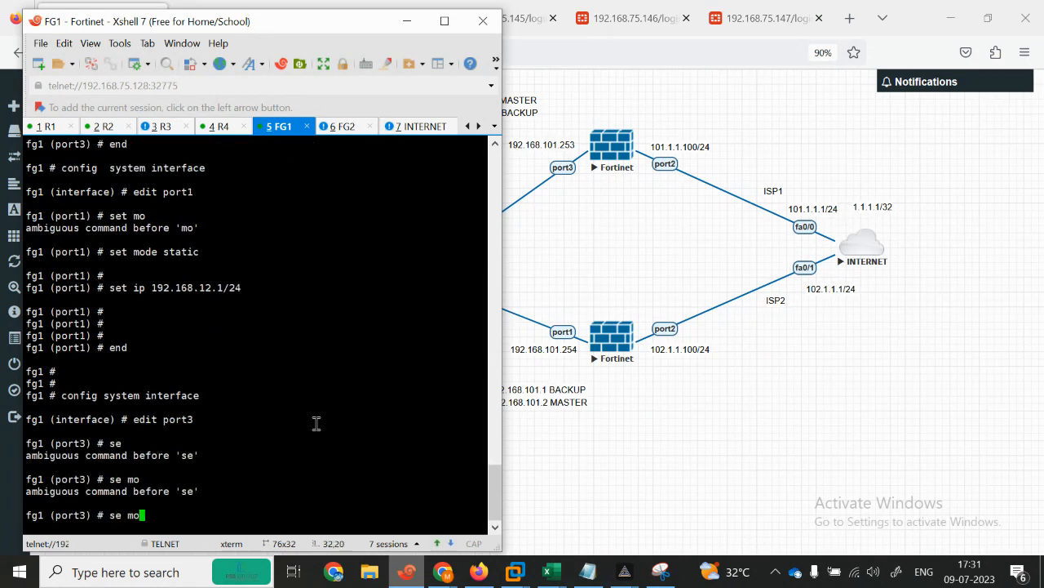
key("BackSpace")
key("BackSpace")
key("BackSpace")
type("t vdom")
key("BackSpace")
key("BackSpace")
key("BackSpace")
type("mode static")
key("Return")
key("Return")
key("Return")
type("set ")
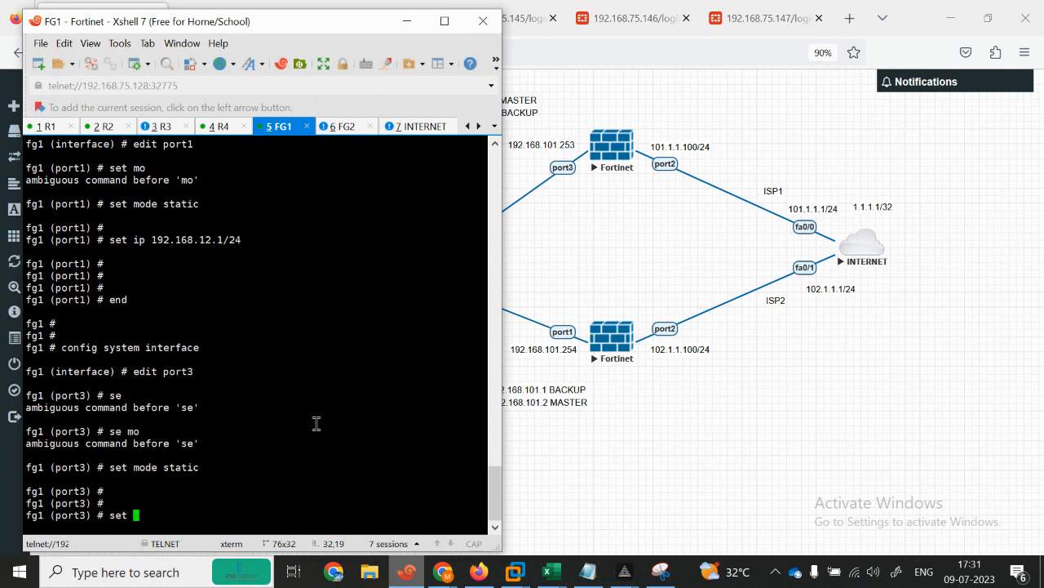
type("ip 192.168.101.25")
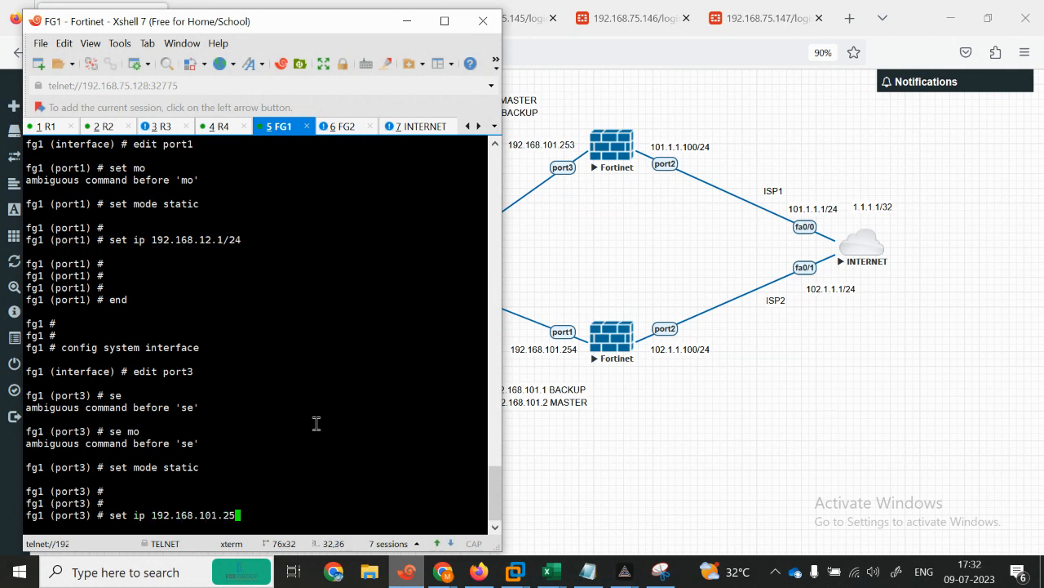
type("3/24")
key("Return")
key("Return")
type("end")
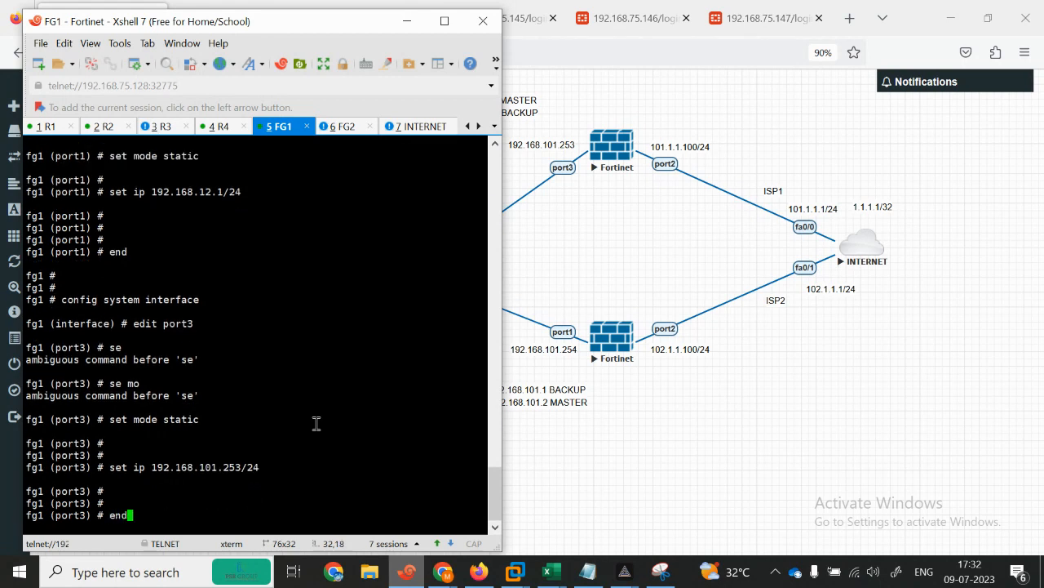
Step: Re-open port3 on FG1 and set allowaccess ping, then end
key("Return")
key("Return")
key("Return")
key("Return")
key("Return")
type("end")
key("BackSpace")
key("BackSpace")
key("BackSpace")
type("config system interface")
key("Return")
type("edit port3")
key("Return")
type("set allowaccess ping")
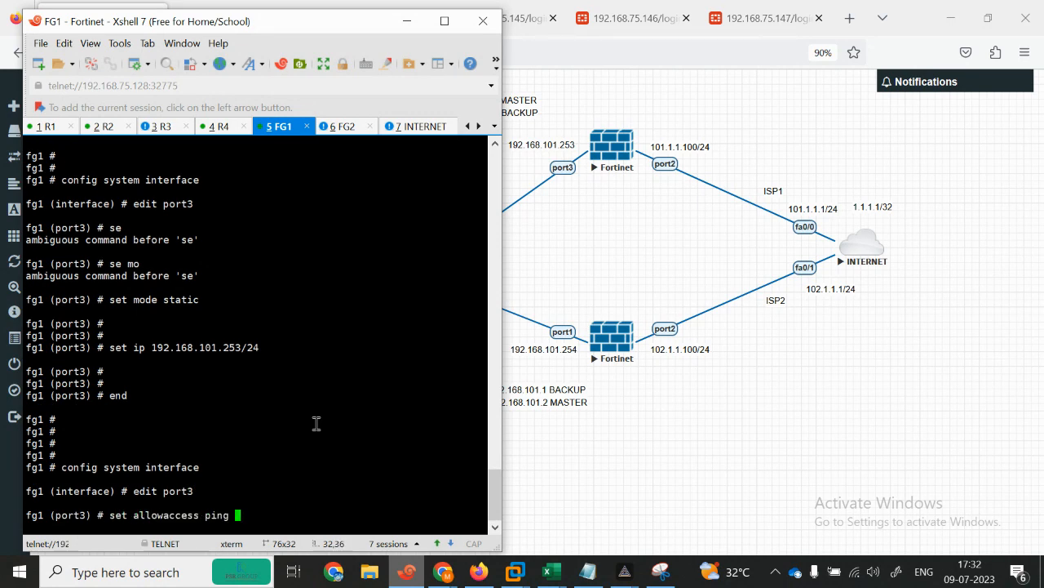
key("Return")
key("Return")
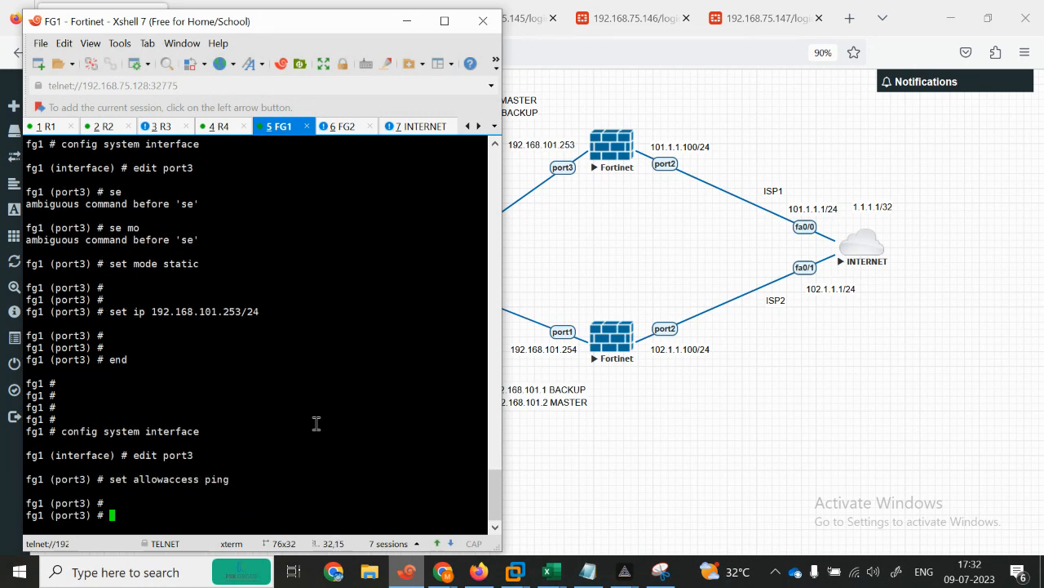
key("Return")
type("end")
key("Return")
key("Return")
key("Return")
key("Return")
key("Return")
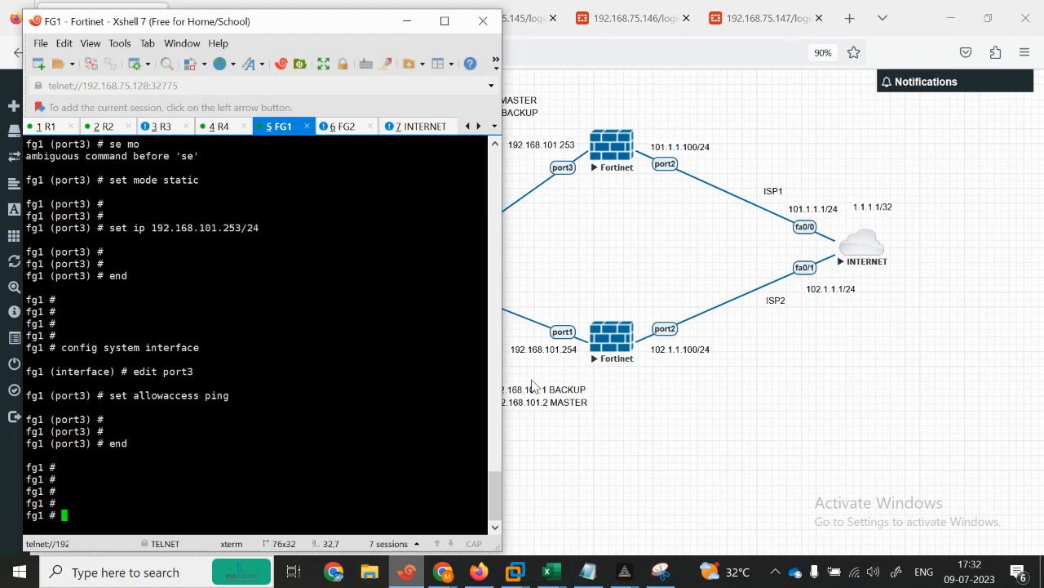
Step: Switch to the FG2 session and log in with the admin username
left_click(346, 126)
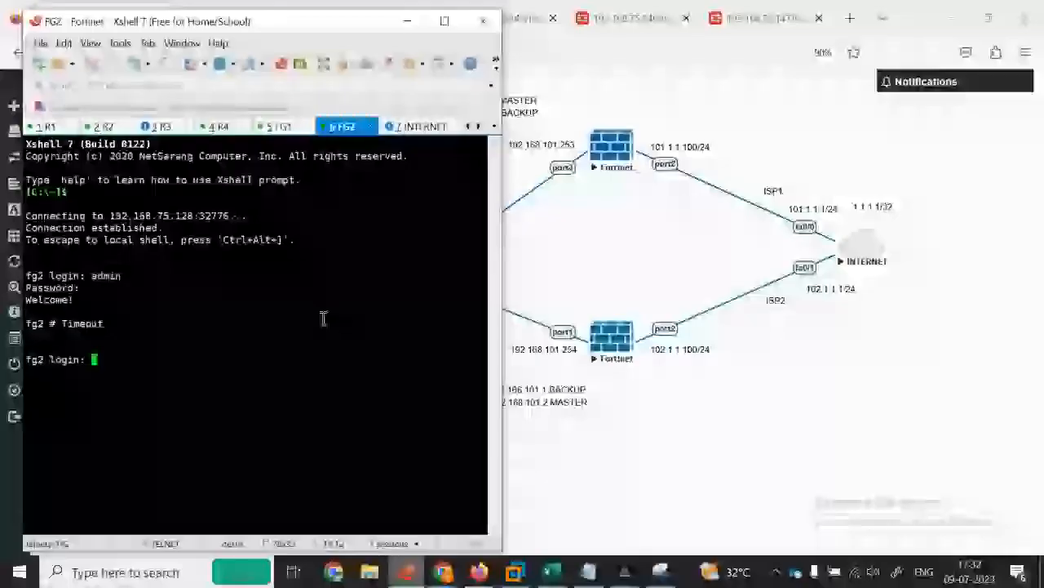
type("admin")
key("Return")
key("Return")
Step: Show FG2's system interfaces and highlight port1's address 102.1.1.100
type("show system interface ?")
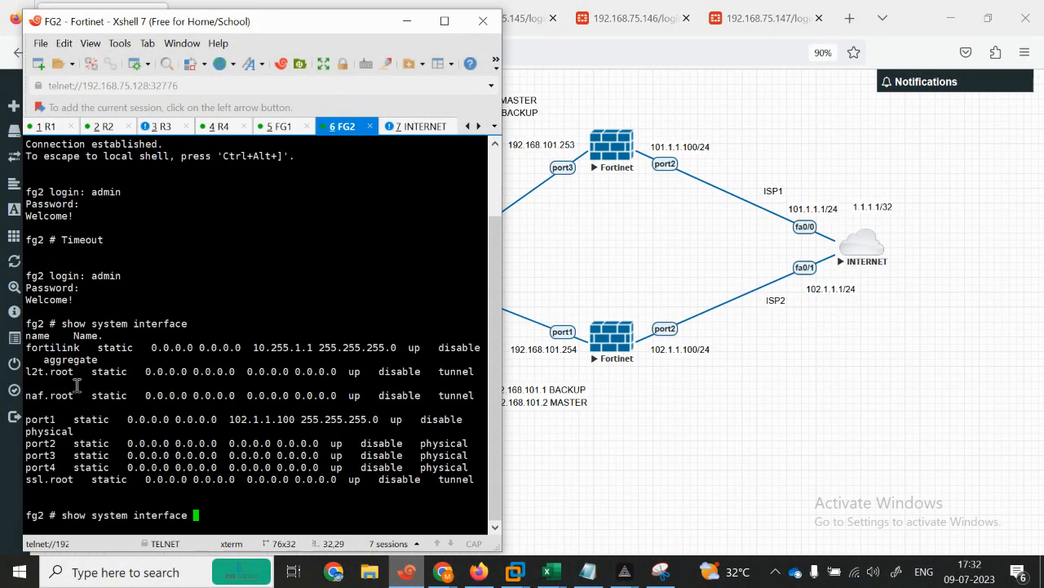
left_click_drag(49, 414, 337, 418)
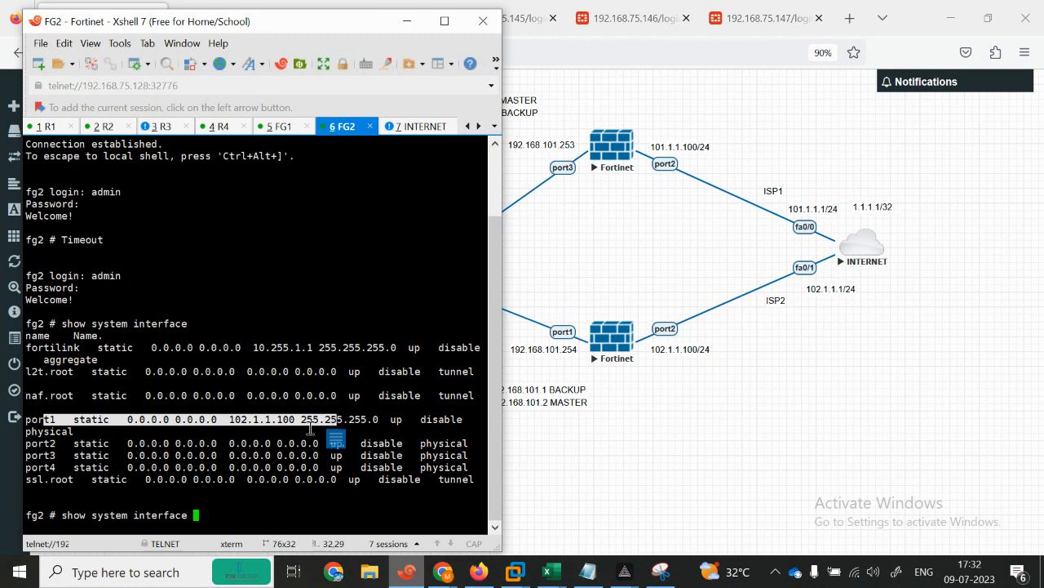
left_click(263, 457)
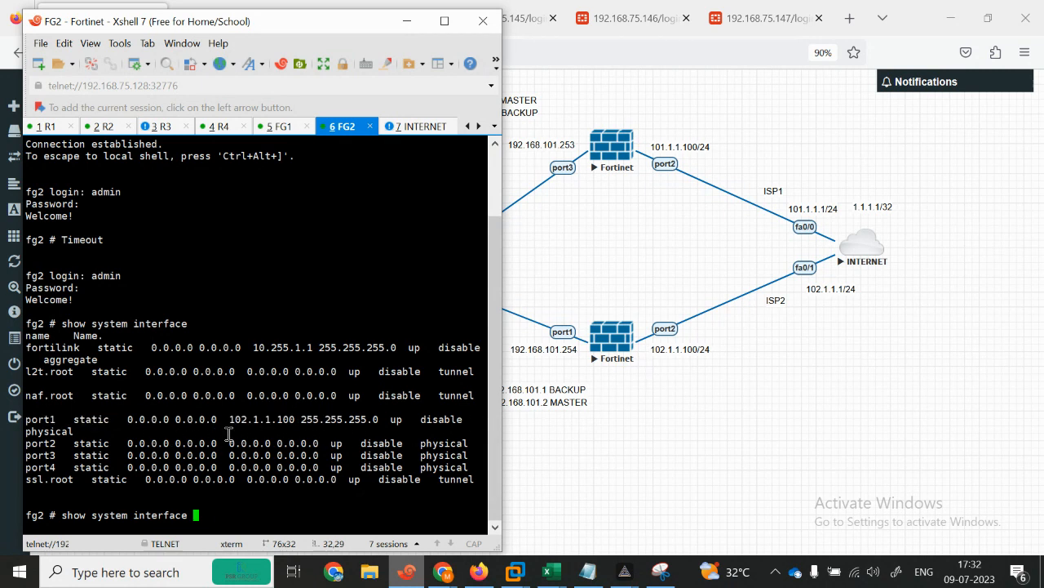
left_click_drag(226, 425, 291, 421)
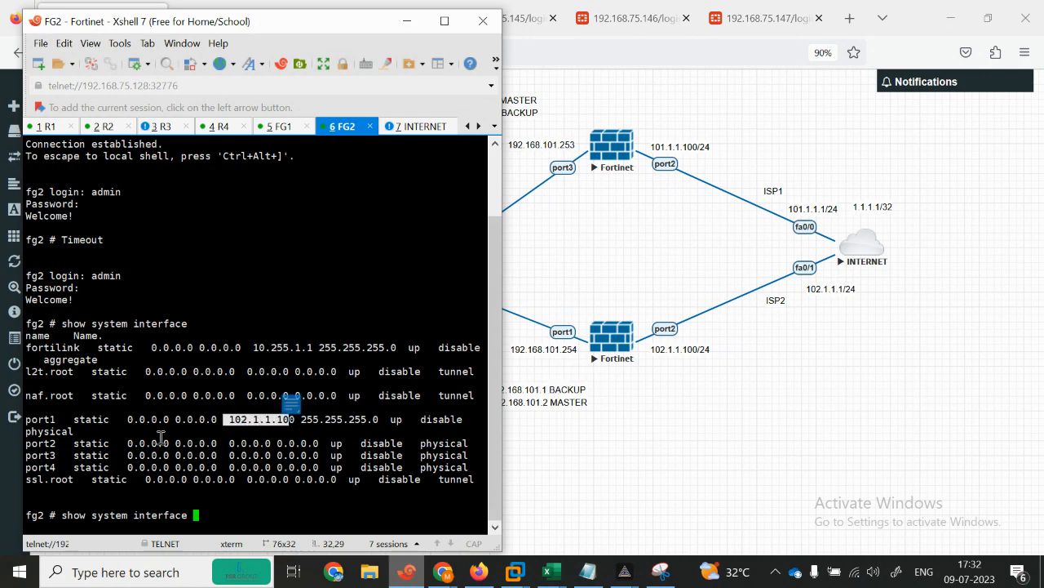
left_click(153, 506)
key("BackSpace")
key("BackSpace")
key("BackSpace")
key("BackSpace")
key("BackSpace")
key("BackSpace")
key("BackSpace")
key("BackSpace")
key("BackSpace")
key("BackSpace")
key("BackSpace")
key("BackSpace")
key("BackSpace")
key("BackSpace")
key("BackSpace")
key("BackSpace")
key("BackSpace")
key("BackSpace")
key("BackSpace")
key("BackSpace")
type("config system on")
key("BackSpace")
key("BackSpace")
Step: Set FG2's port1 IP to 192.168.77.1/24 and end the interface configuration
type("interface")
key("Return")
type("edit port1")
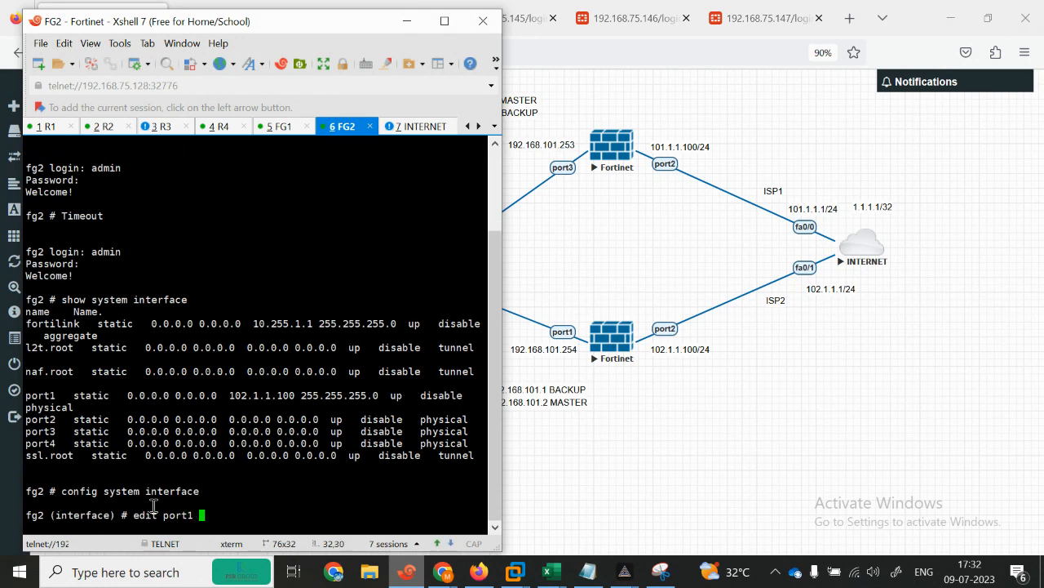
key("Return")
type("se")
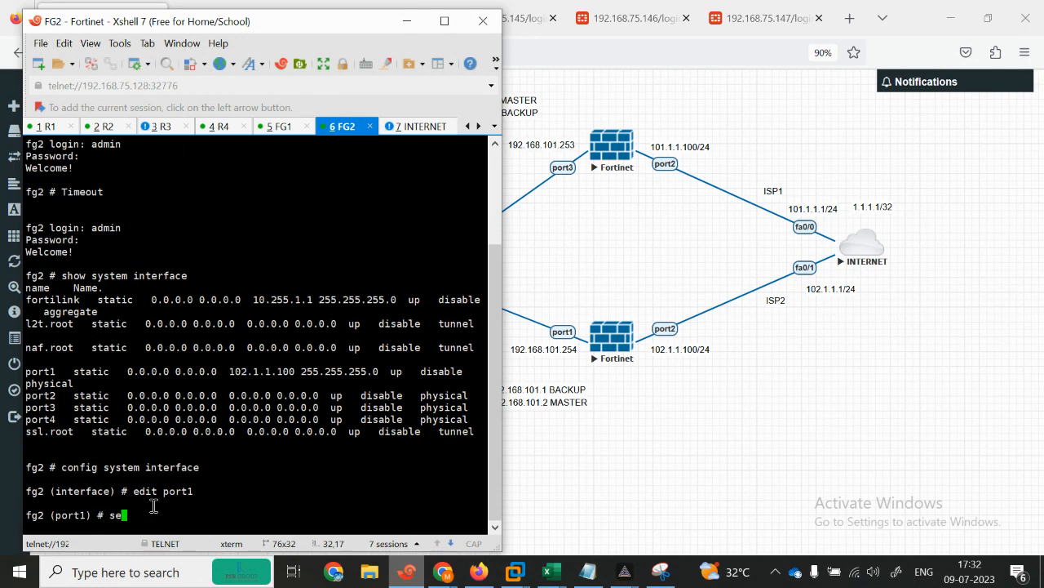
key("BackSpace")
key("BackSpace")
key("BackSpace")
type("set ")
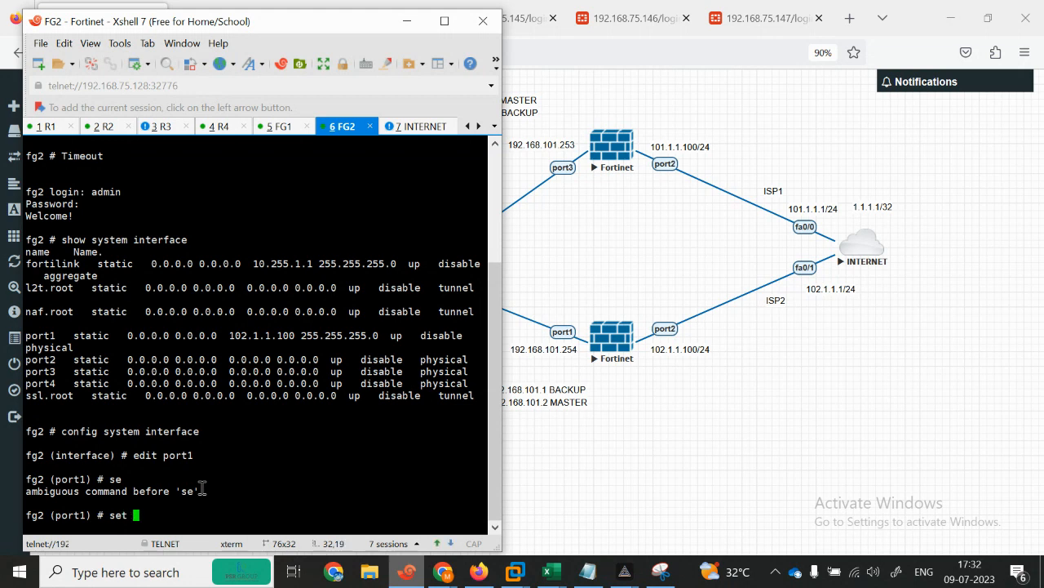
type("ip  192.168.77.1")
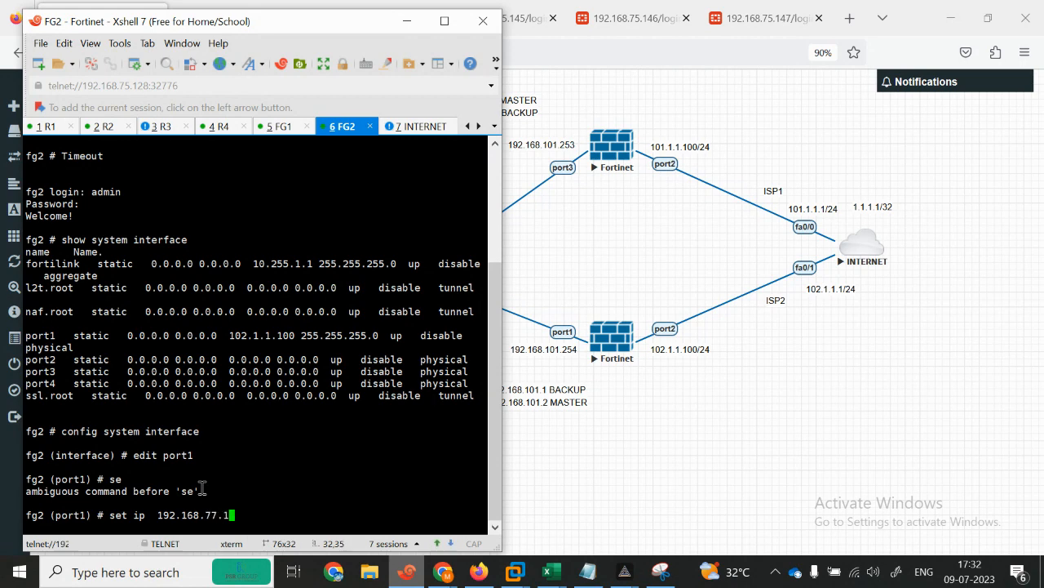
type("/24")
key("Return")
key("Return")
key("Return")
key("Return")
type("end")
key("Return")
Step: Re-enter config system interface on FG2 and type edit port1
type("config system in")
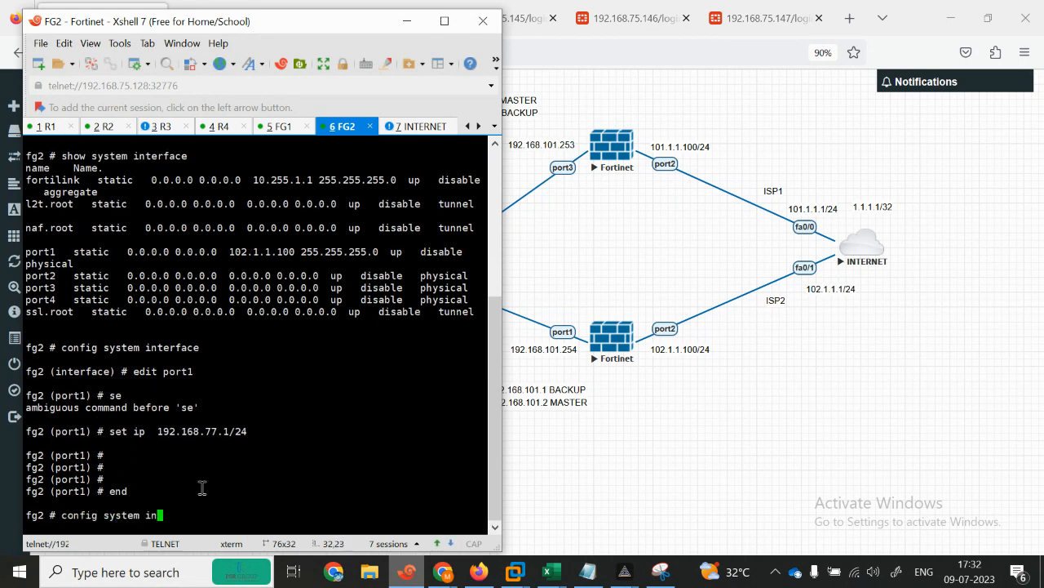
type("terface")
key("Return")
type("edit port1")
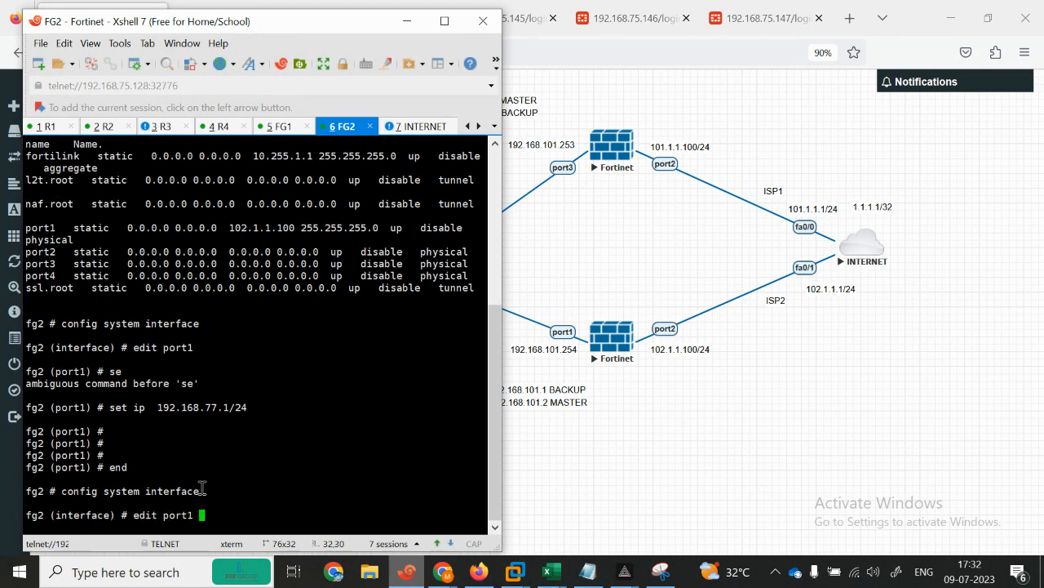
Step: Make FG2's port1 static at 192.168.101.254/24
key("Return")
type("se")
key("Tab")
type("mo")
key("Tab")
key("BackSpace")
key("BackSpace")
key("BackSpace")
type("t vdom")
key("BackSpace")
key("BackSpace")
key("BackSpace")
type("mode static")
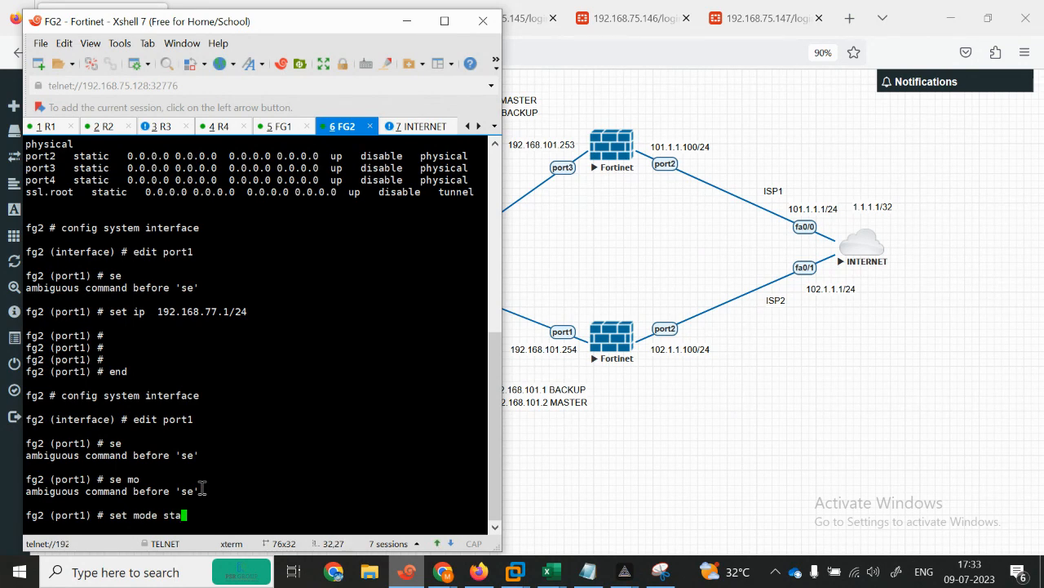
key("Return")
key("Return")
key("Return")
type("set ip ")
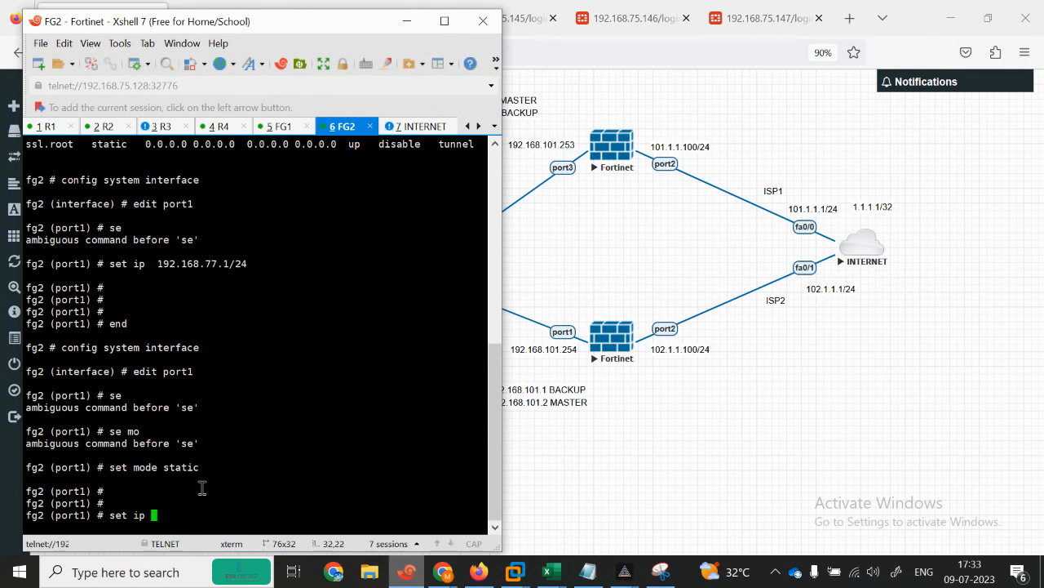
type("192.168.101.254/24")
key("Return")
key("Return")
key("Return")
key("Return")
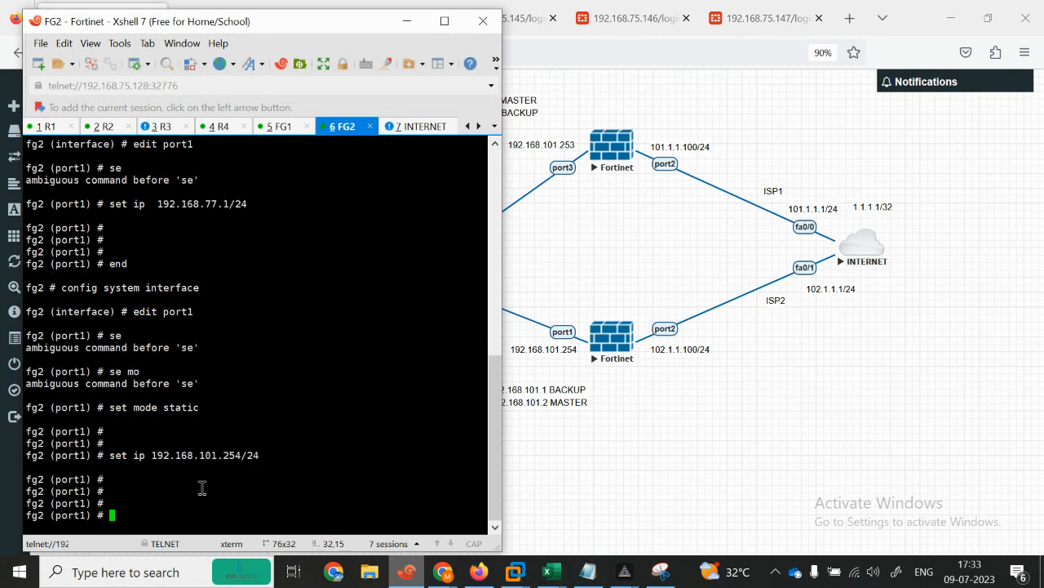
Step: Allow ping and telnet access on FG2's port1 and finish it with next
type("set sl")
key("BackSpace")
key("BackSpace")
type("a")
key("Tab")
type("i")
key("BackSpace")
type("ping  telnet")
key("Return")
key("Return")
key("Return")
key("Return")
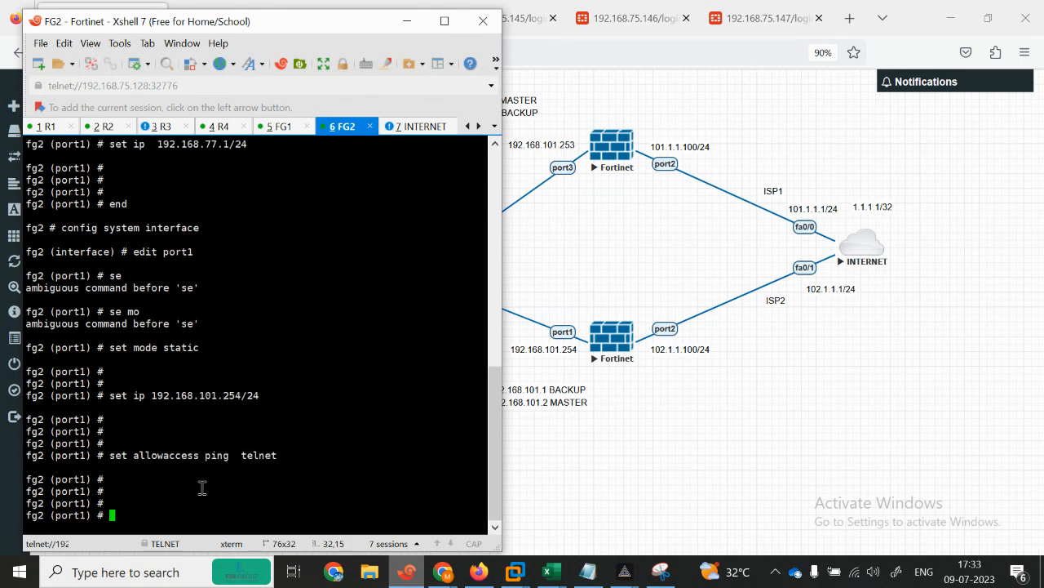
type("next")
Step: Make FG2's port2 static at 102.1.1.100/24
key("Return")
key("Return")
type("edit port2")
key("Return")
key("Return")
type("se")
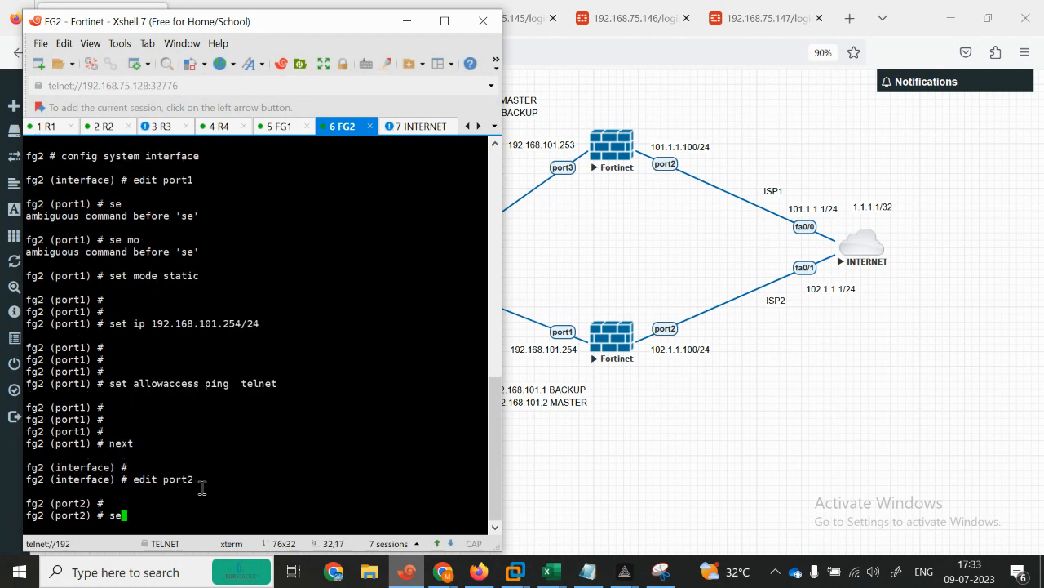
key("Return")
type("set  mode static")
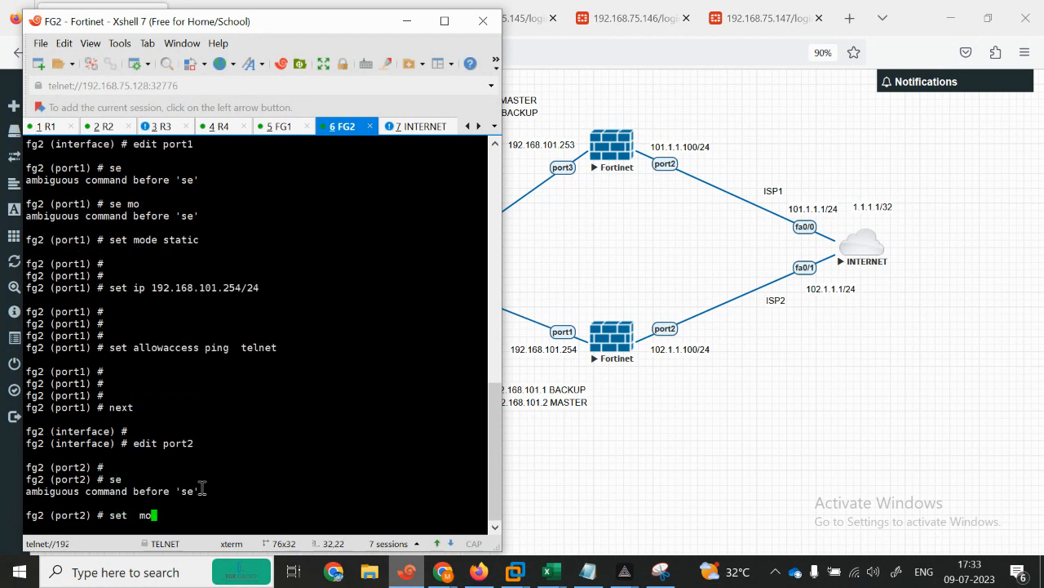
key("Return")
key("Return")
type("se")
key("Return")
type("se ")
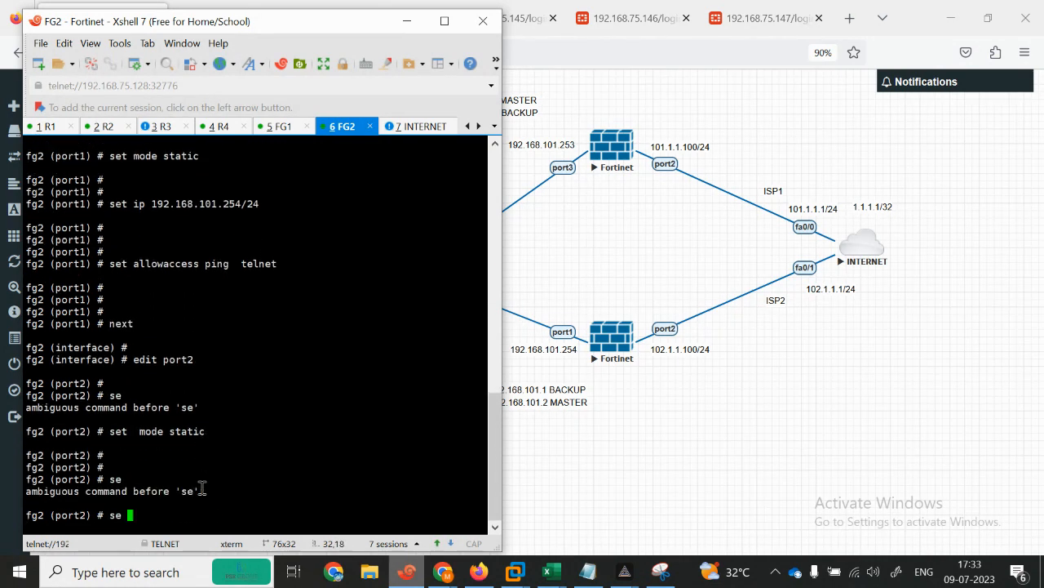
type("i")
type("p 192.168")
key("BackSpace")
key("BackSpace")
key("BackSpace")
type("2.1.1.100/24")
key("Return")
key("Return")
key("Return")
Step: Allow ping and https on port2, end the configuration, and bring up the VRRP notes
type("se")
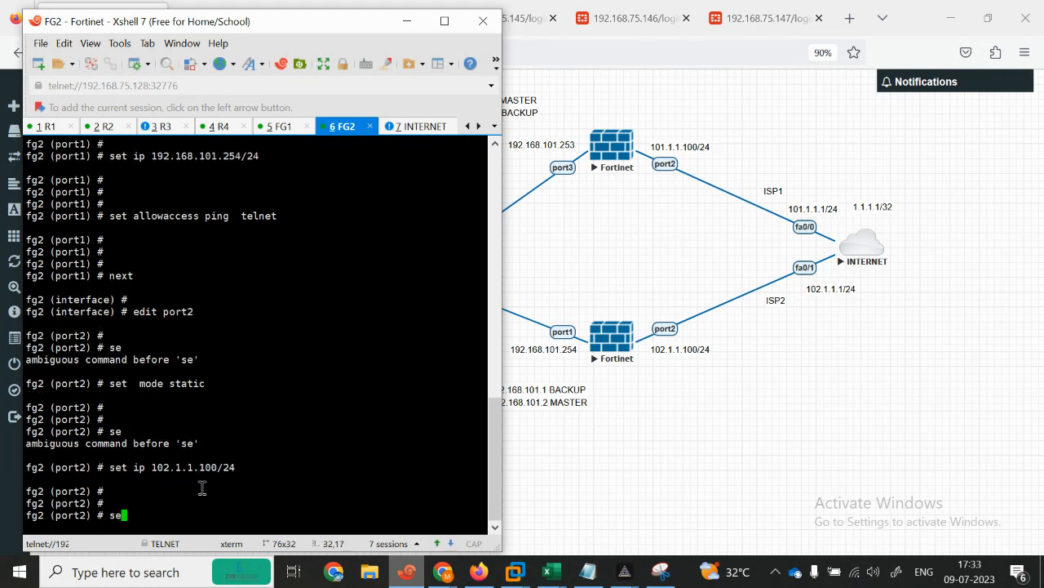
type("t allowaccess ping  https")
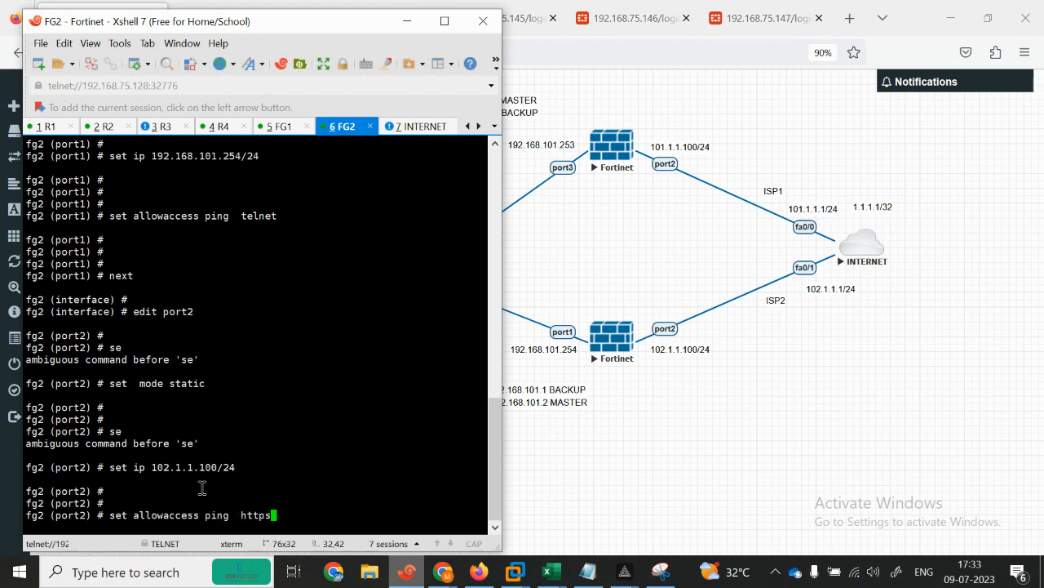
key("Return")
type("end")
key("Return")
key("Return")
key("Return")
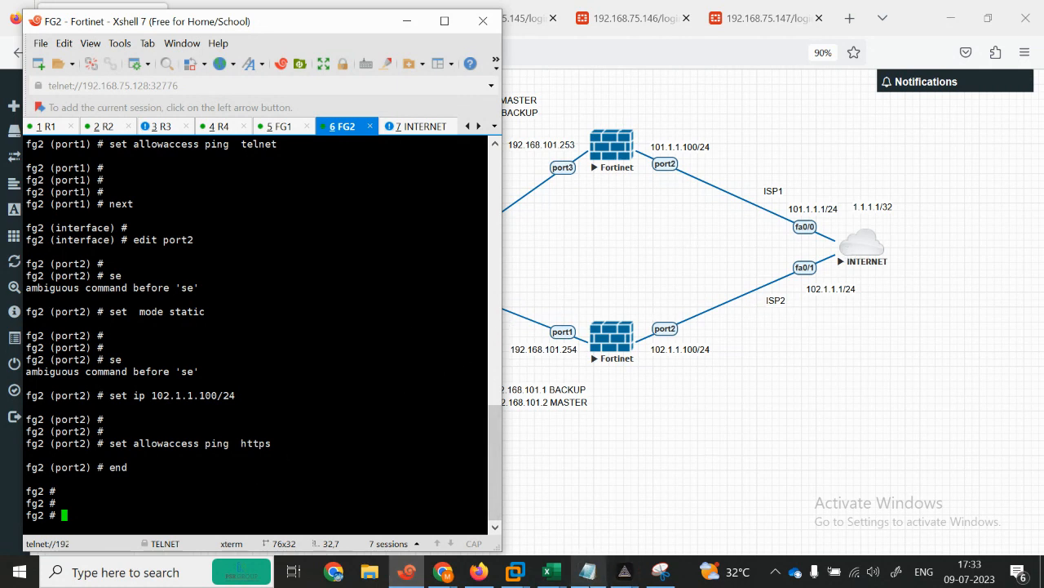
left_click(584, 577)
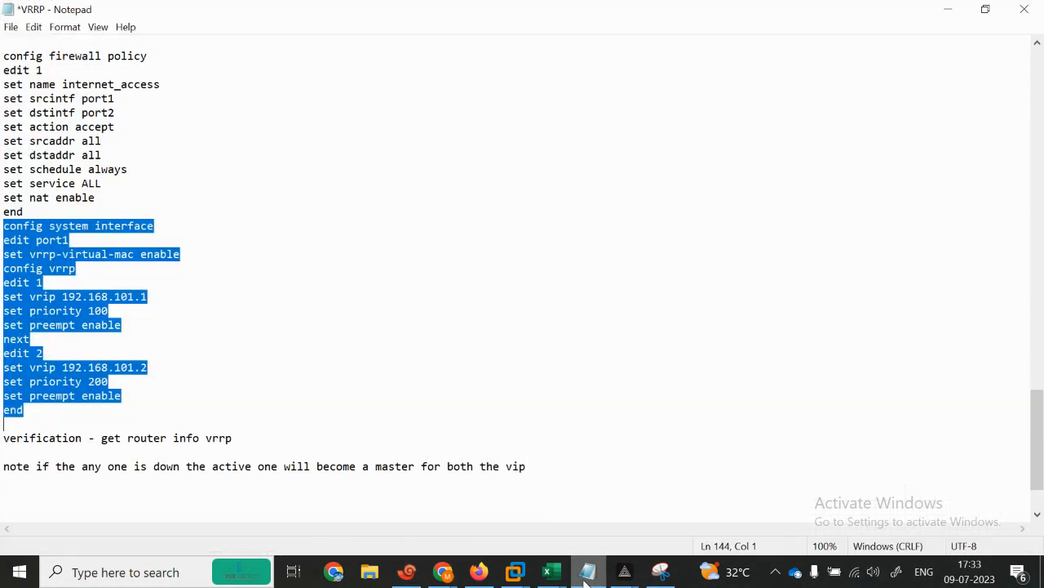
Step: Select FIREWALL 1's config router static block (gateway 101.1.1.1, device port2) and minimize Notepad
scroll(1040, 441, "up", 5)
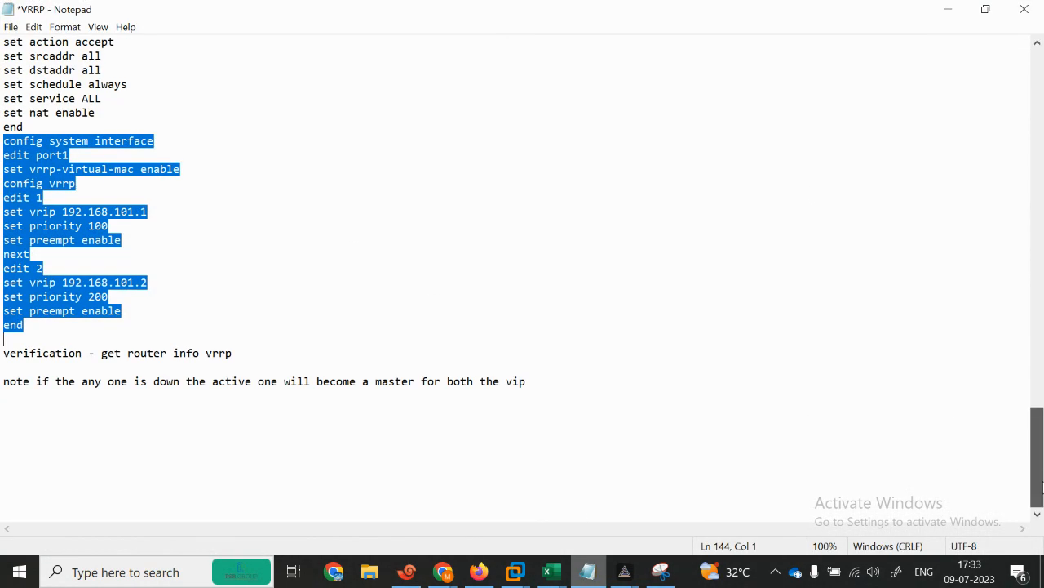
scroll(1042, 408, "up", 3)
scroll(1042, 408, "down", 3)
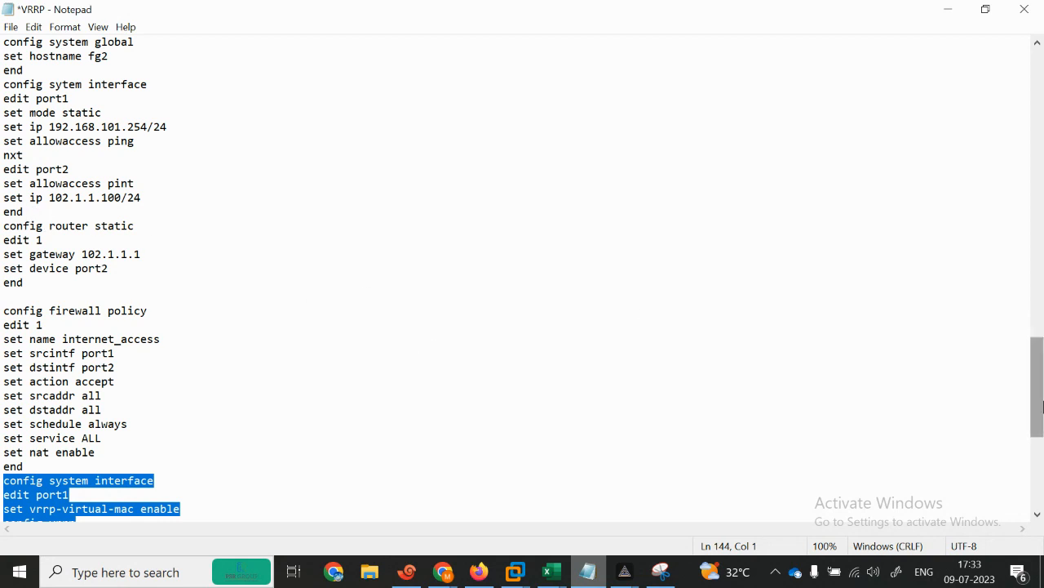
scroll(1040, 408, "up", 2)
scroll(1040, 408, "up", 8)
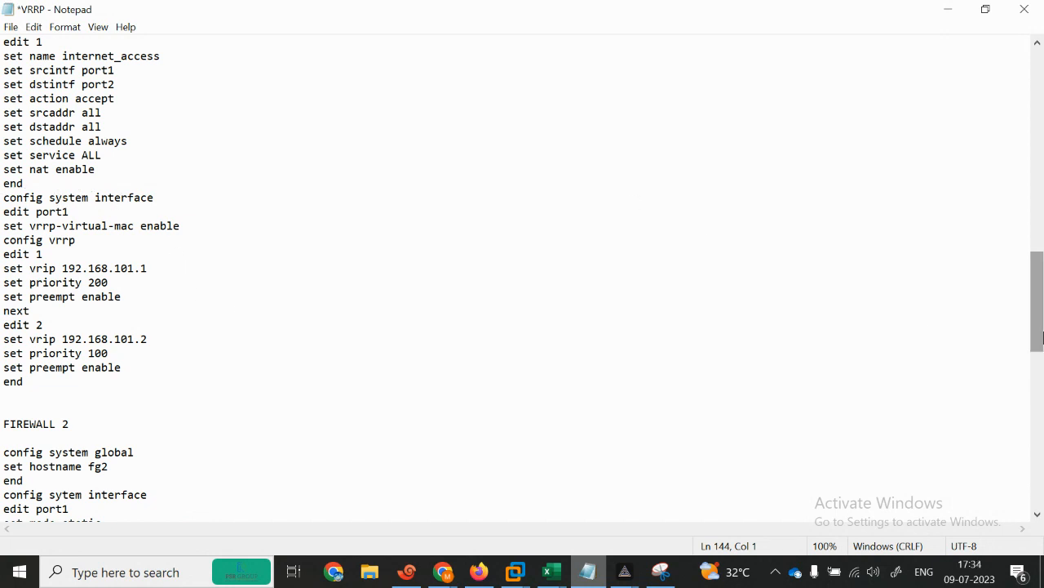
left_click_drag(1040, 315, 1043, 253)
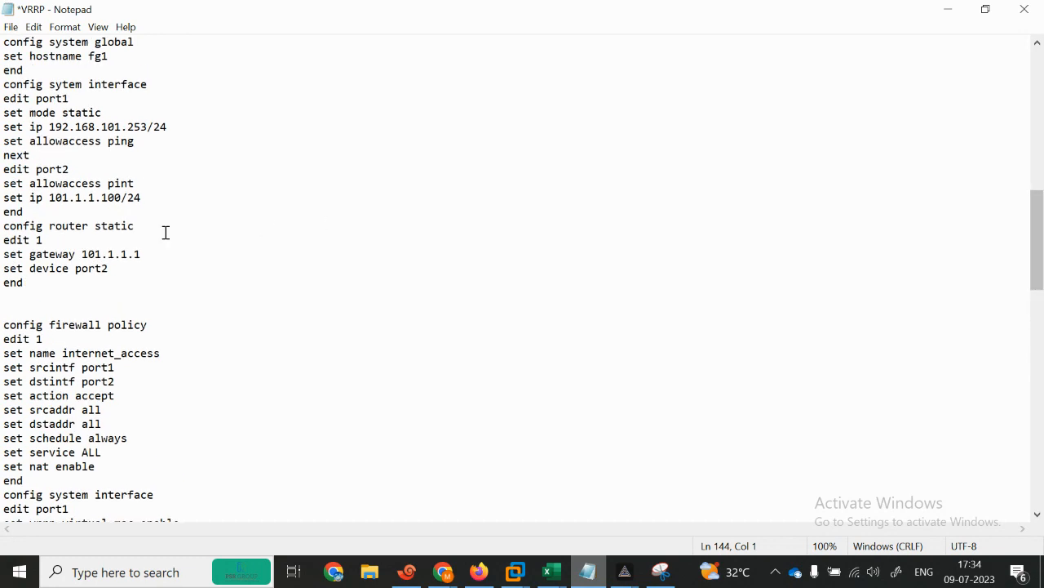
left_click_drag(2, 226, 175, 282)
key("ctrl+c")
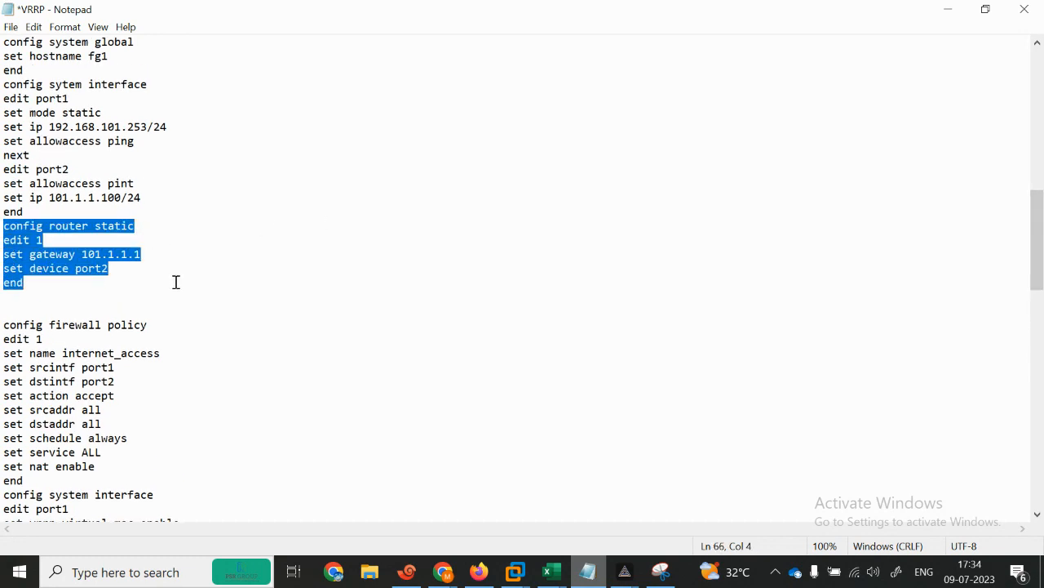
left_click(946, 22)
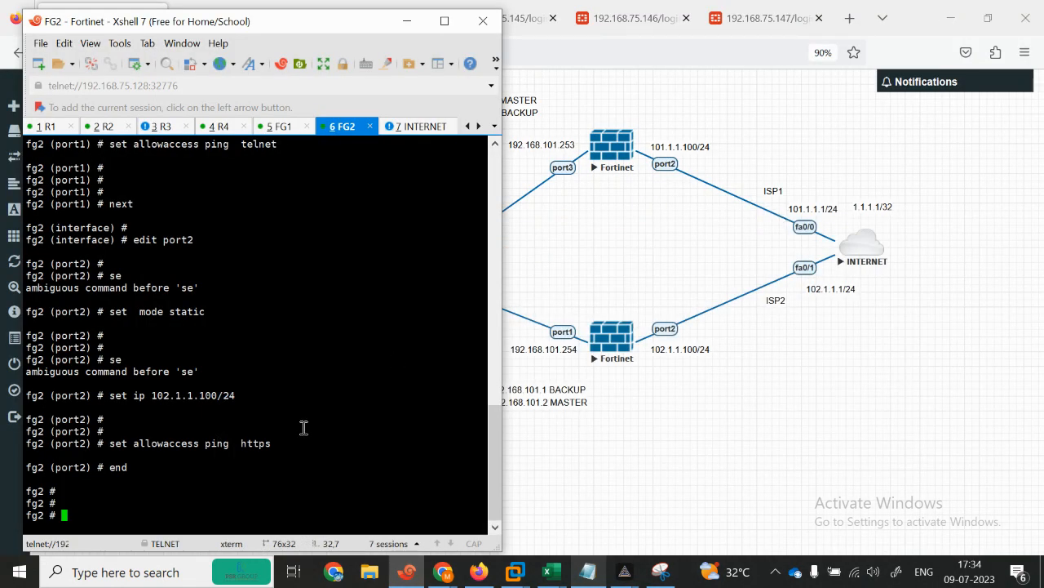
Step: Paste the 101.1.1.1 static-route block into FG1's session and apply it
left_click(285, 129)
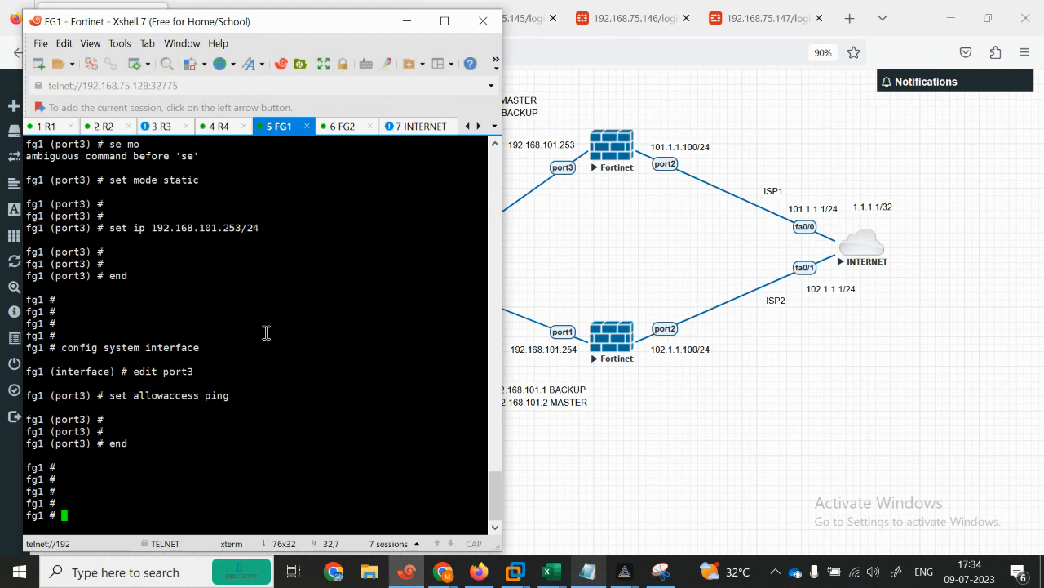
right_click(283, 439)
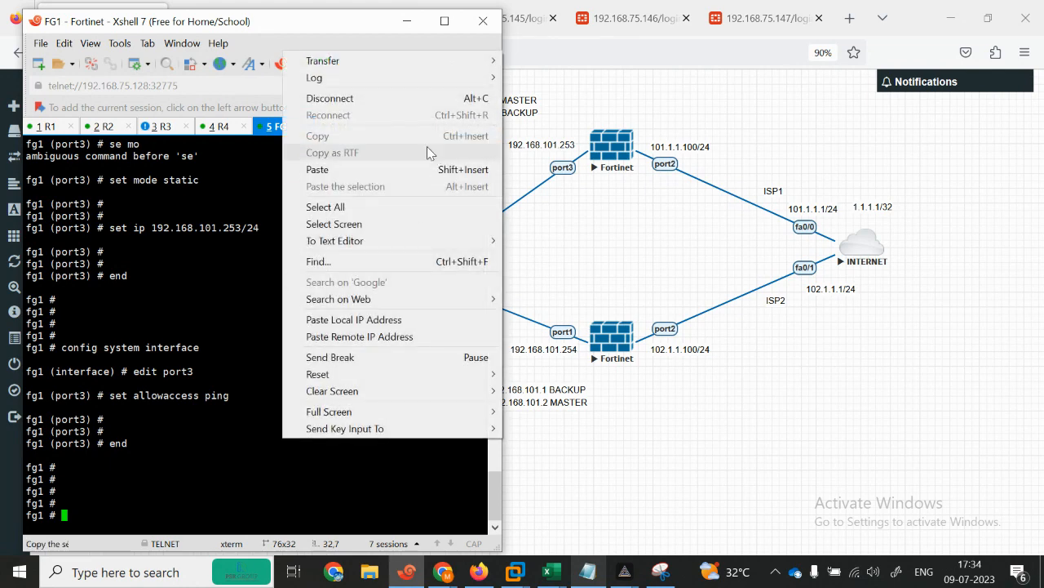
left_click(381, 171)
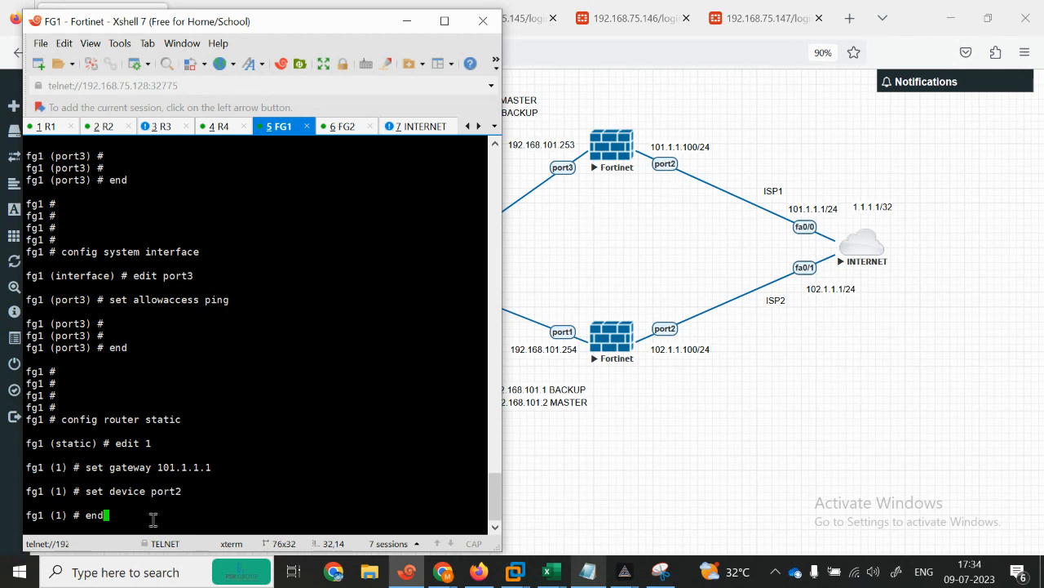
key("Return")
key("Return")
key("Return")
key("Return")
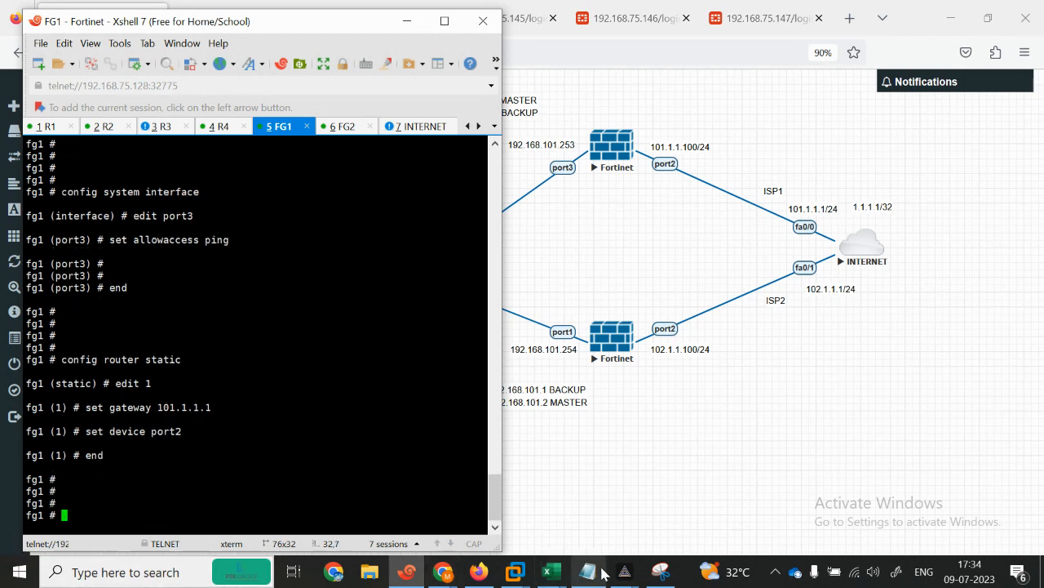
Step: Copy FIREWALL 2's static route via 102.1.1.1 on port2 and paste it into FG1
left_click(602, 574)
left_click_drag(1042, 269, 1042, 392)
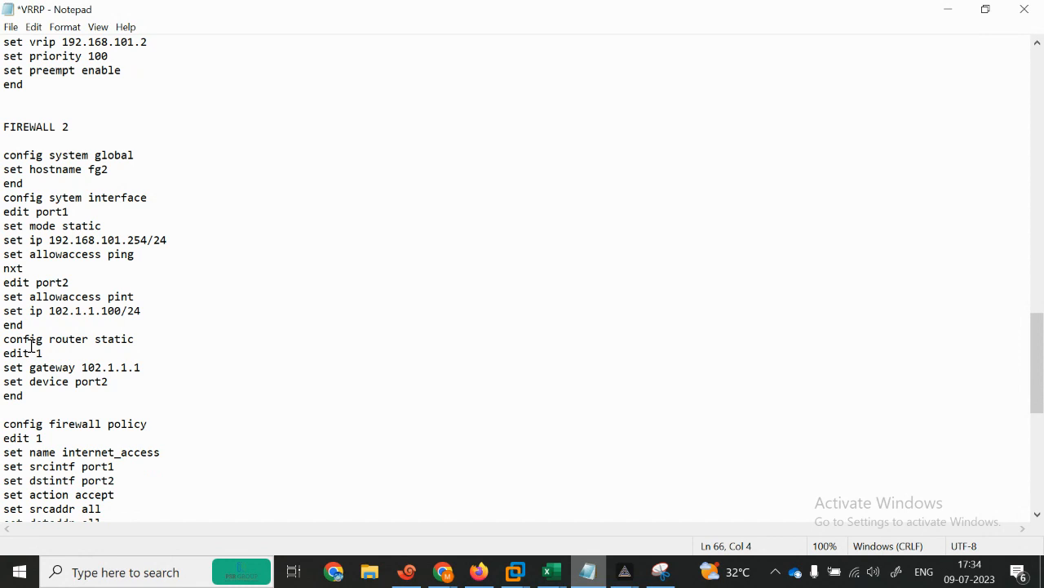
left_click_drag(2, 338, 205, 394)
key("ctrl+c")
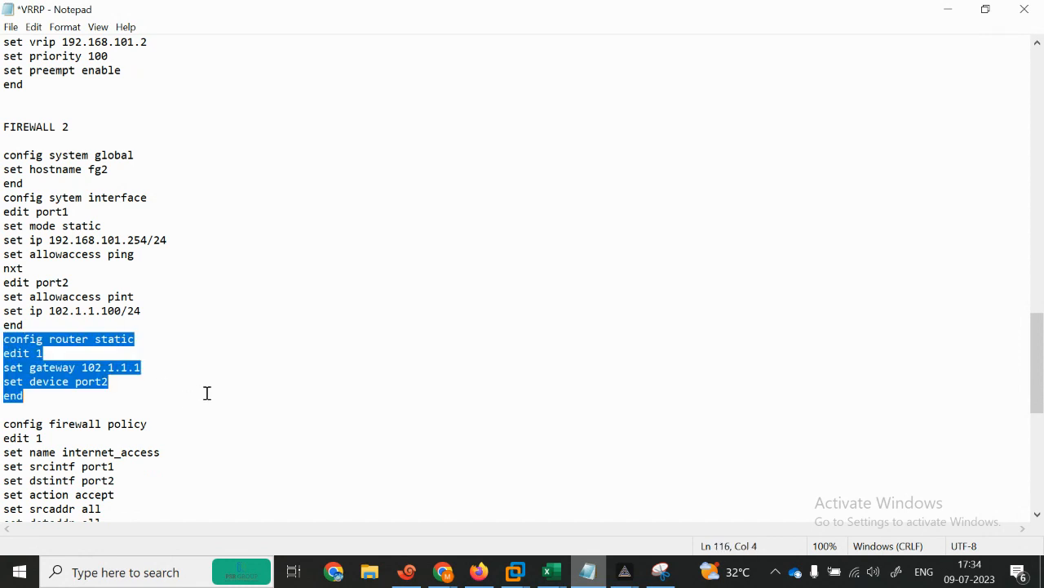
left_click(948, 9)
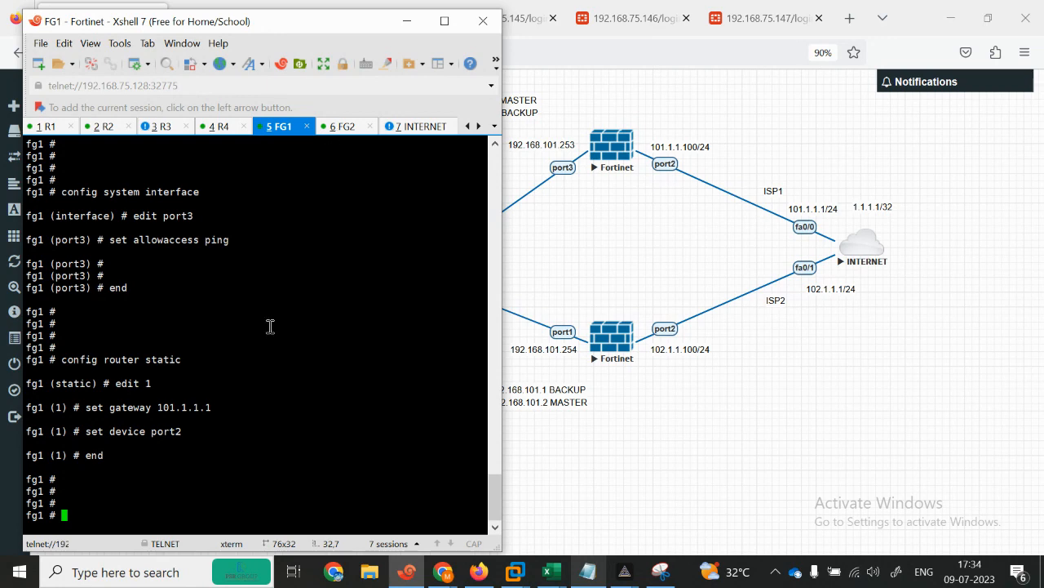
right_click(254, 422)
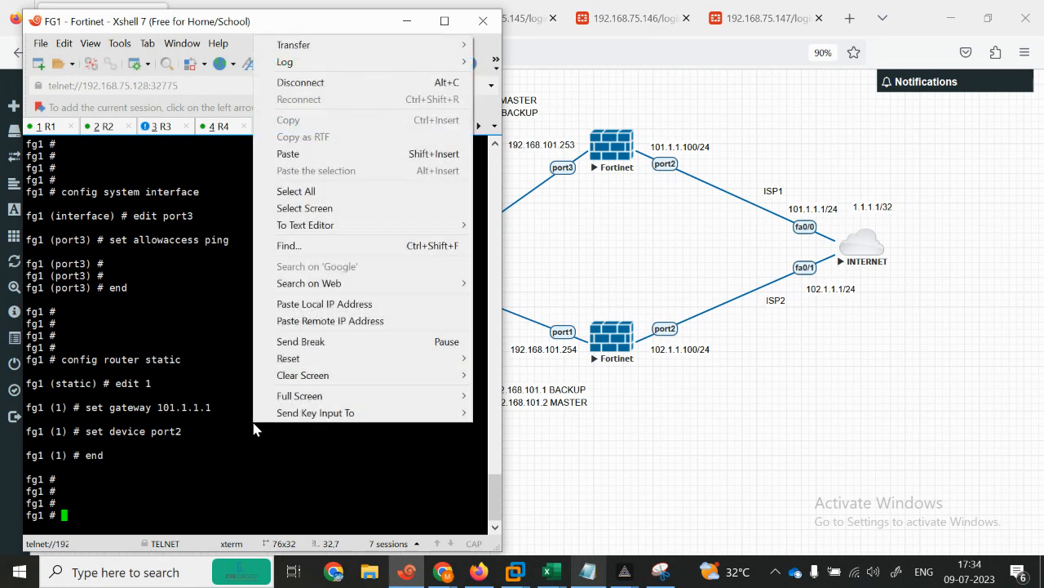
left_click(279, 154)
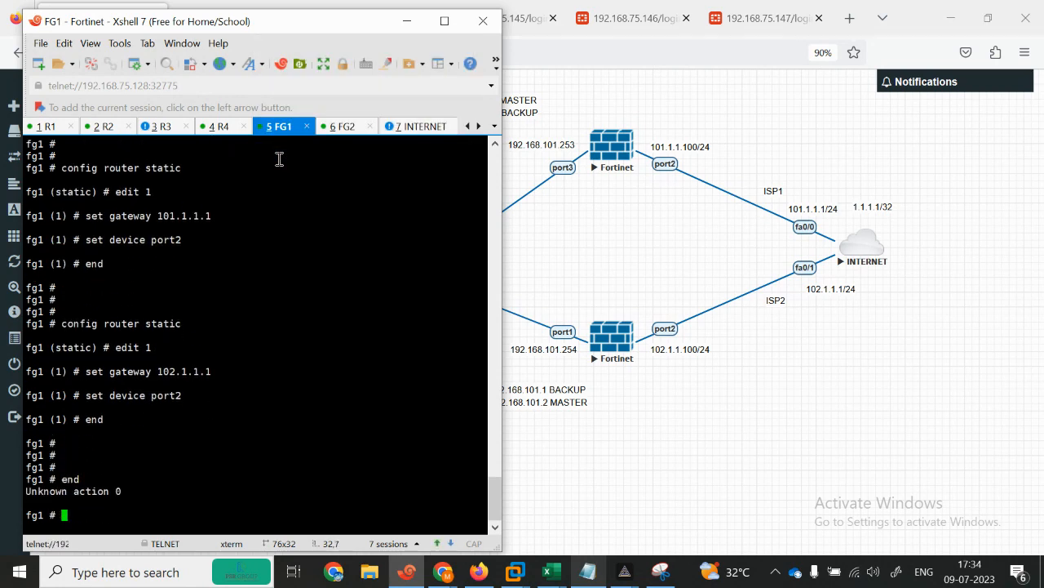
left_click(41, 128)
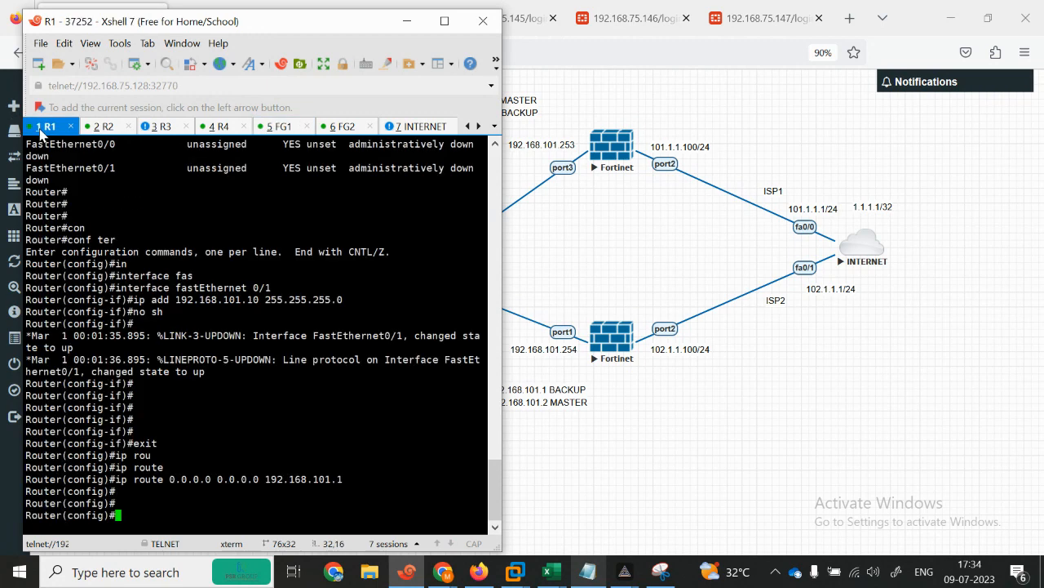
Step: Run get router info vrrp on FG2 and highlight VRID 1's MASTER state
left_click(326, 127)
type("get router info vrrp")
key("Return")
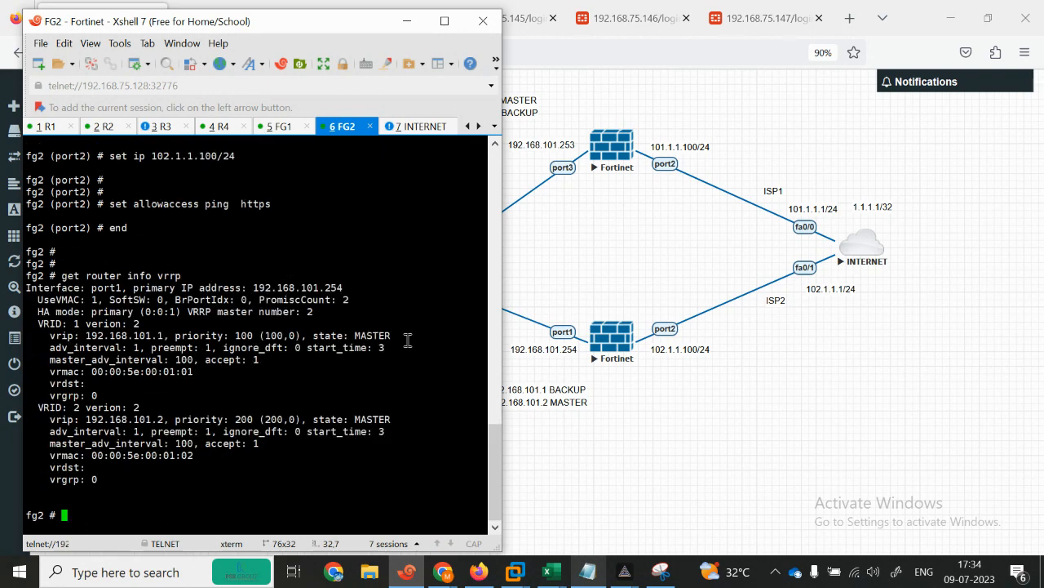
left_click_drag(407, 339, 314, 336)
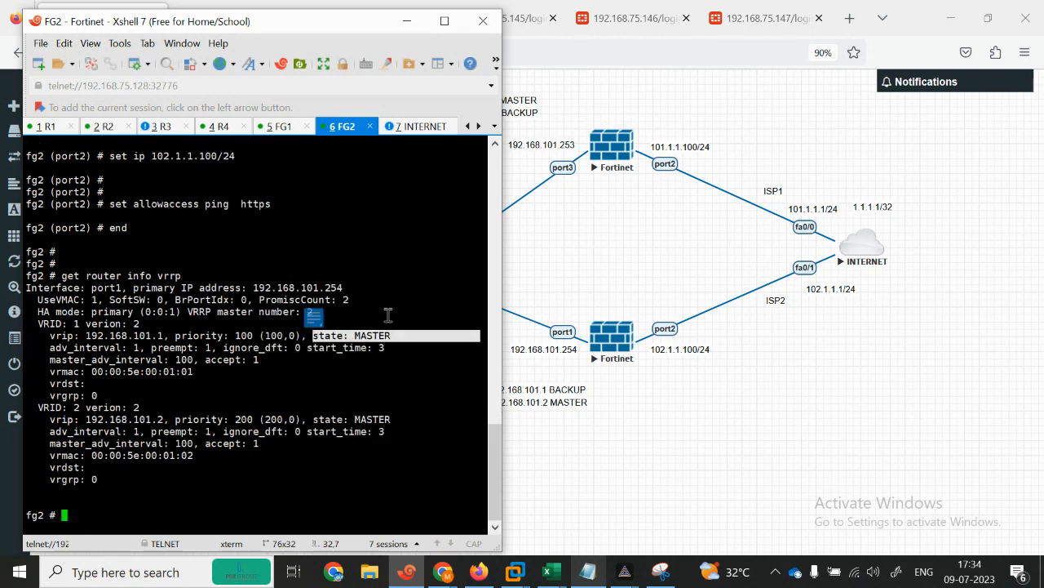
Step: Run get router info vrrp on FG1, then bring the VRRP notes back up
left_click(282, 128)
type("get router info")
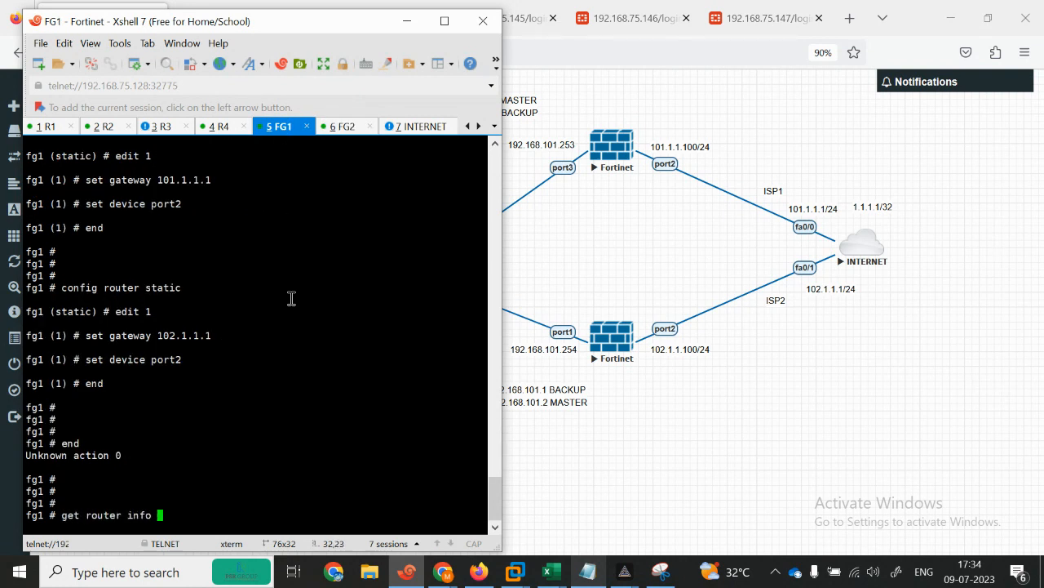
type(" vrrp")
key("Return")
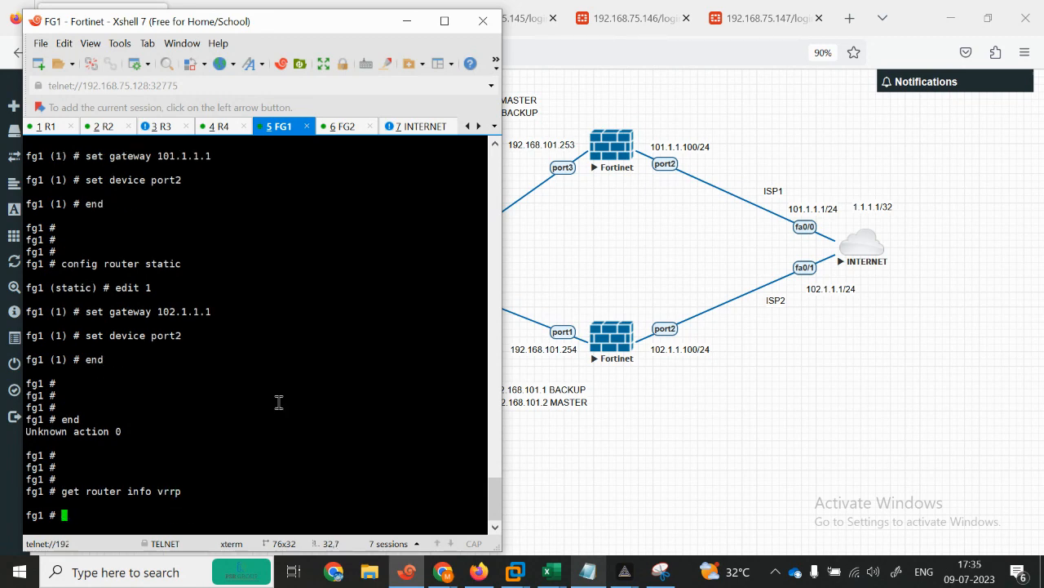
left_click(587, 571)
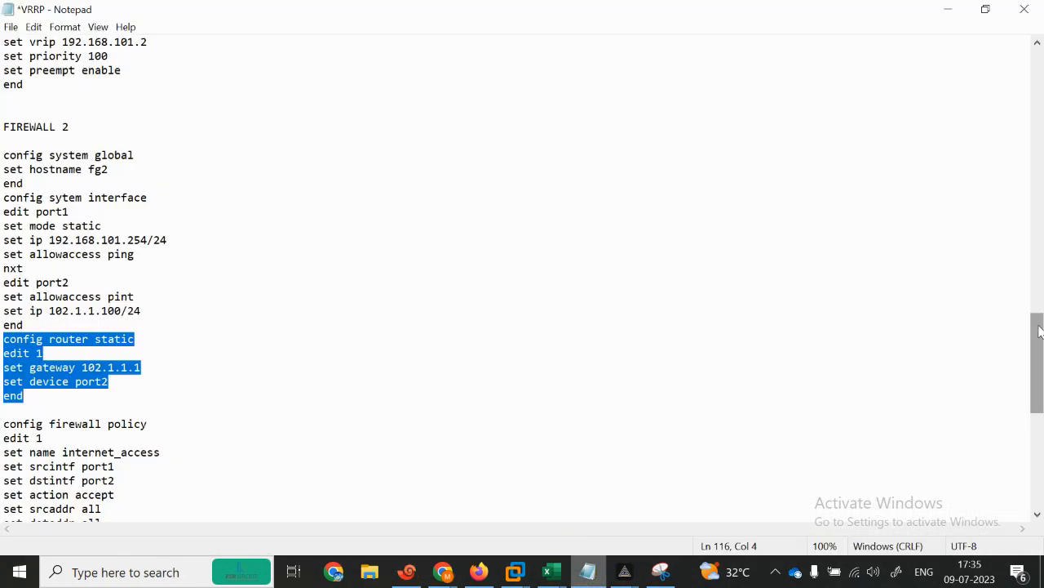
Step: Copy FIREWALL 1's port1 interface commands from the Notepad notes and paste them into FG1
left_click_drag(1041, 352, 1021, 191)
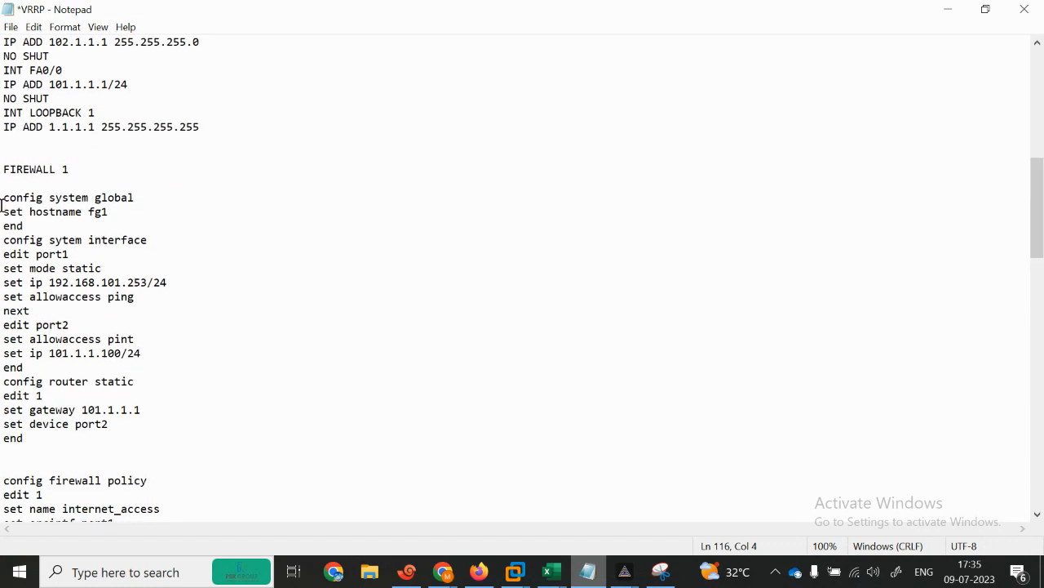
left_click_drag(2, 240, 195, 312)
key("ctrl+c")
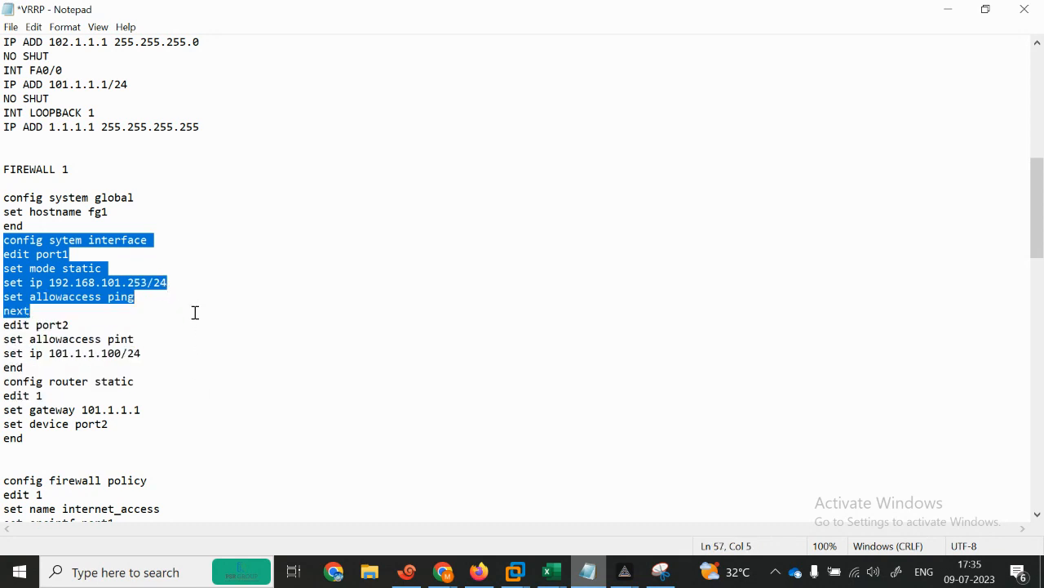
left_click(946, 9)
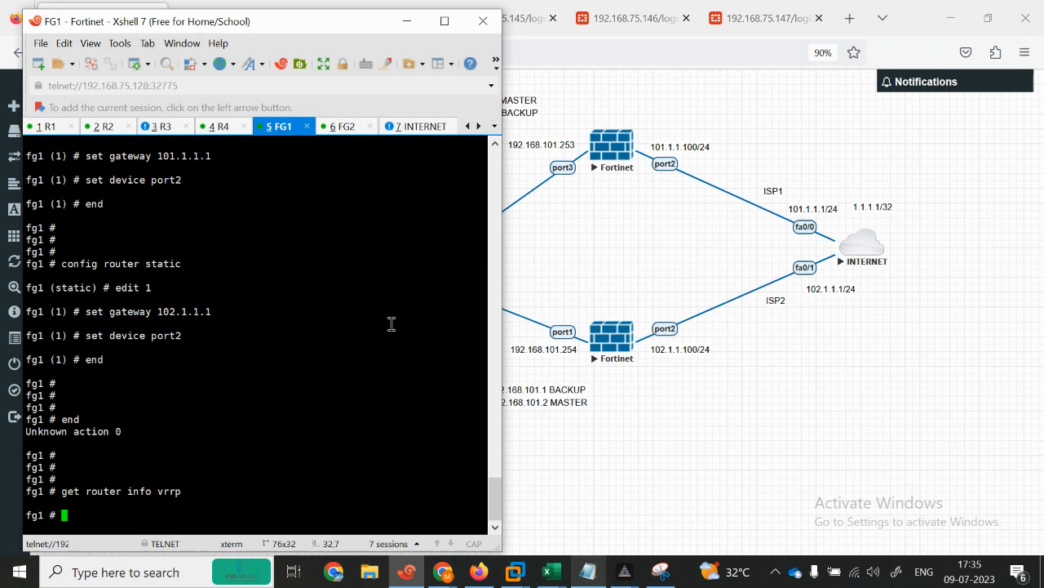
right_click(215, 429)
left_click(239, 159)
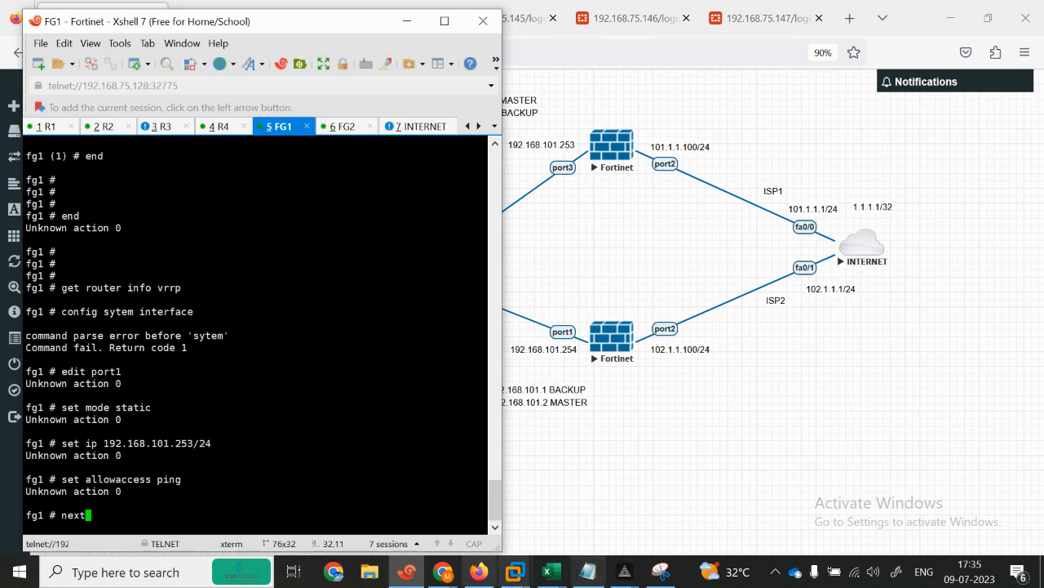
left_click(587, 571)
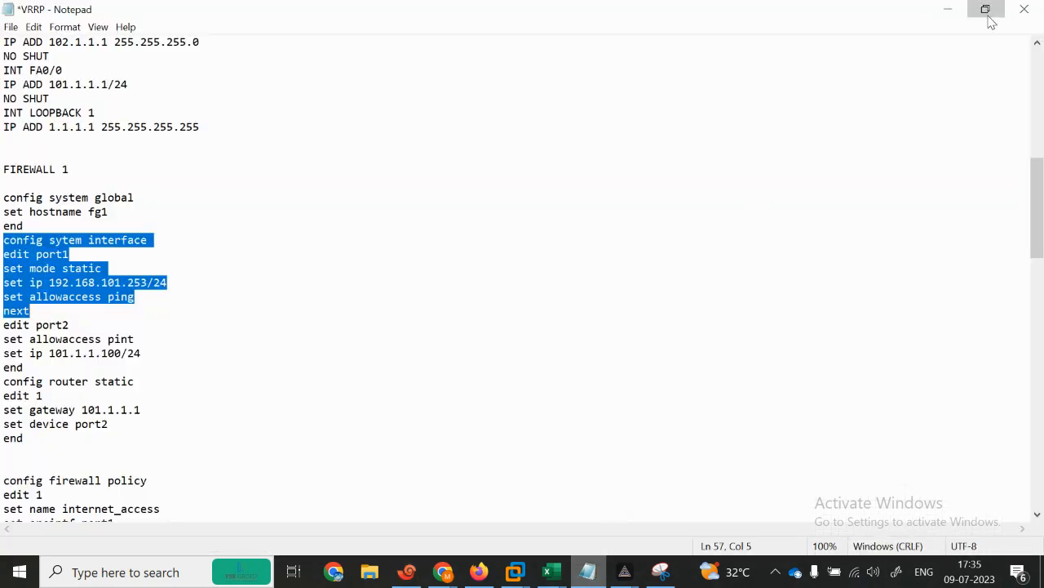
Step: Enter 'config system interface' in the FG1 session
left_click(984, 8)
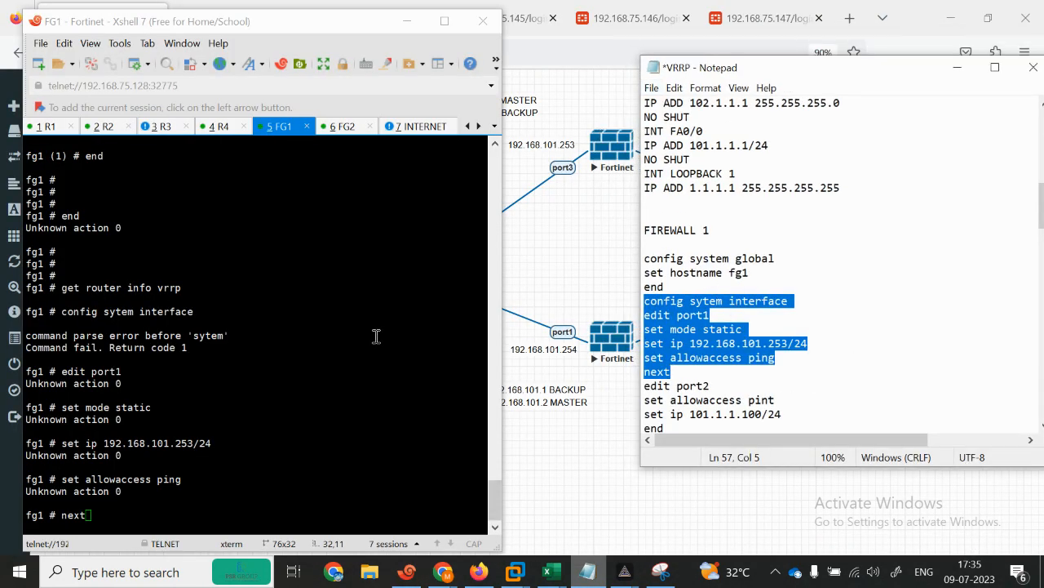
left_click(334, 378)
key("BackSpace")
key("BackSpace")
type("config system interface")
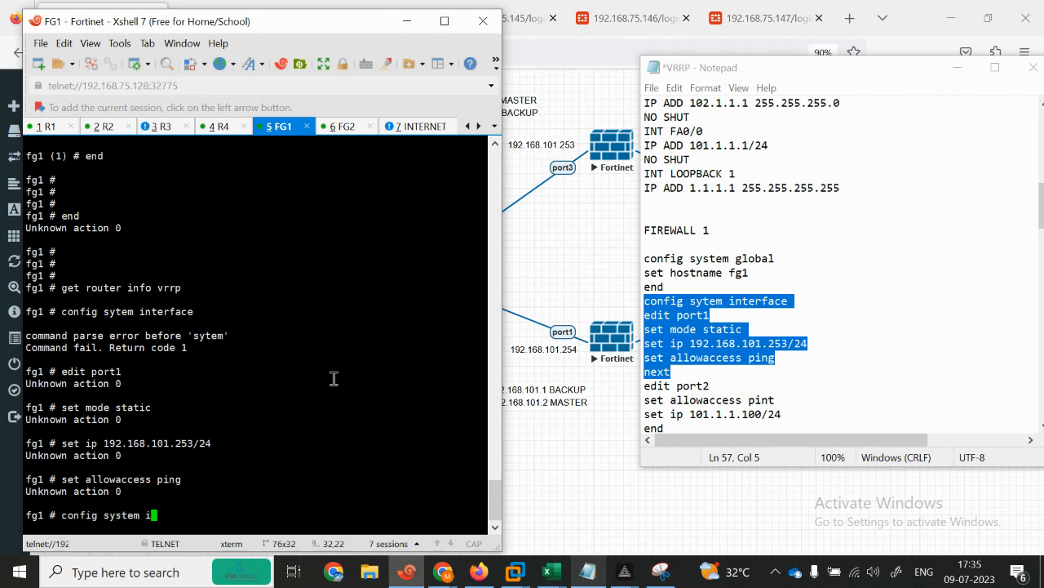
key("Return")
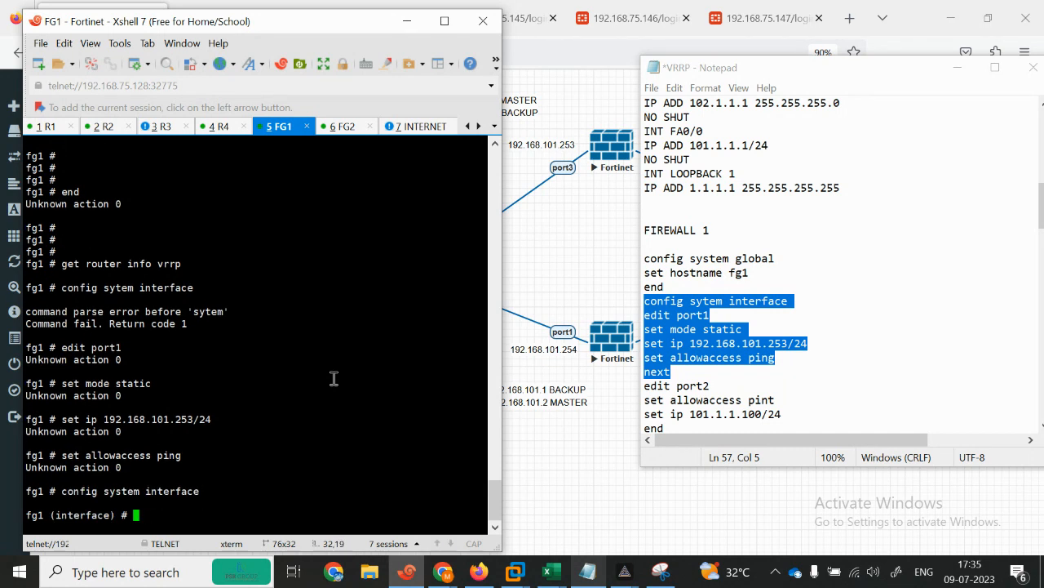
Step: Leave the interface configuration with 'end' and run 'show firewall policy' on FG1
key("Down")
key("Down")
key("Down")
key("Down")
key("Down")
key("Down")
key("Down")
key("Down")
key("Down")
key("Down")
key("Down")
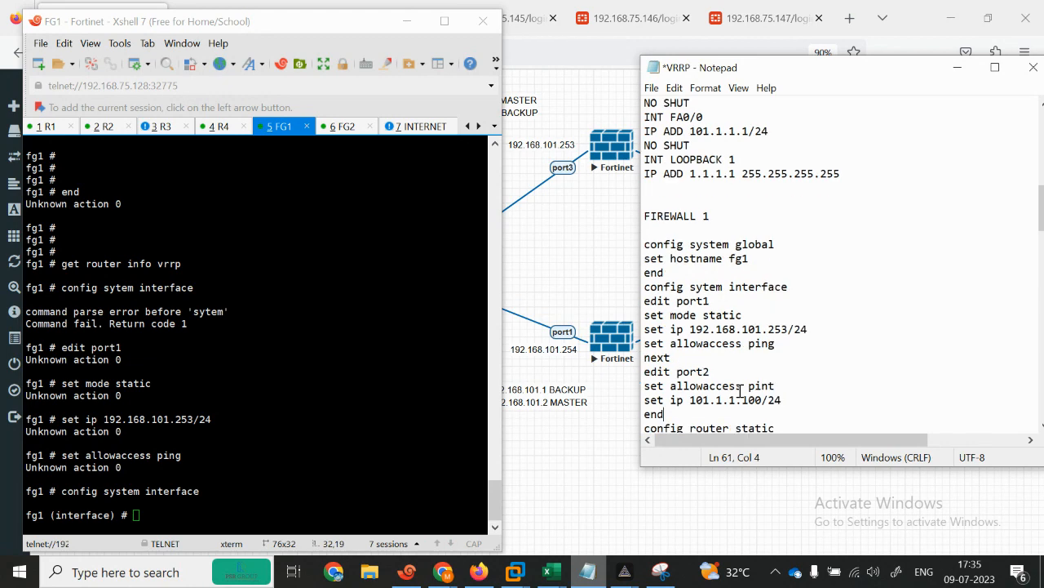
key("Down")
key("Down")
key("Down")
key("Down")
key("Down")
key("Down")
key("Down")
key("Down")
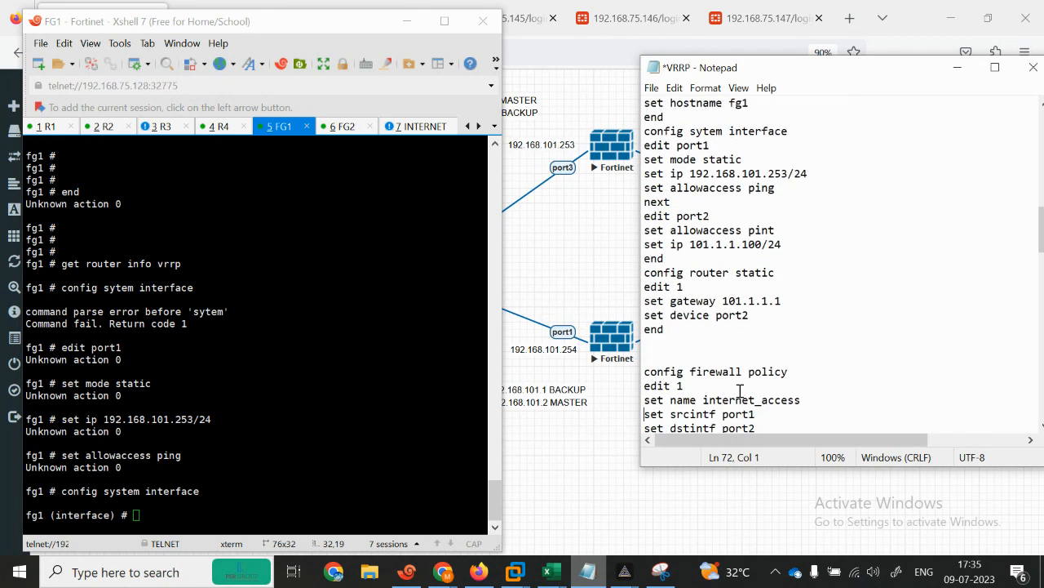
key("Down")
key("Down")
key("Down")
key("Down")
key("Down")
key("Down")
key("Down")
key("Down")
key("Down")
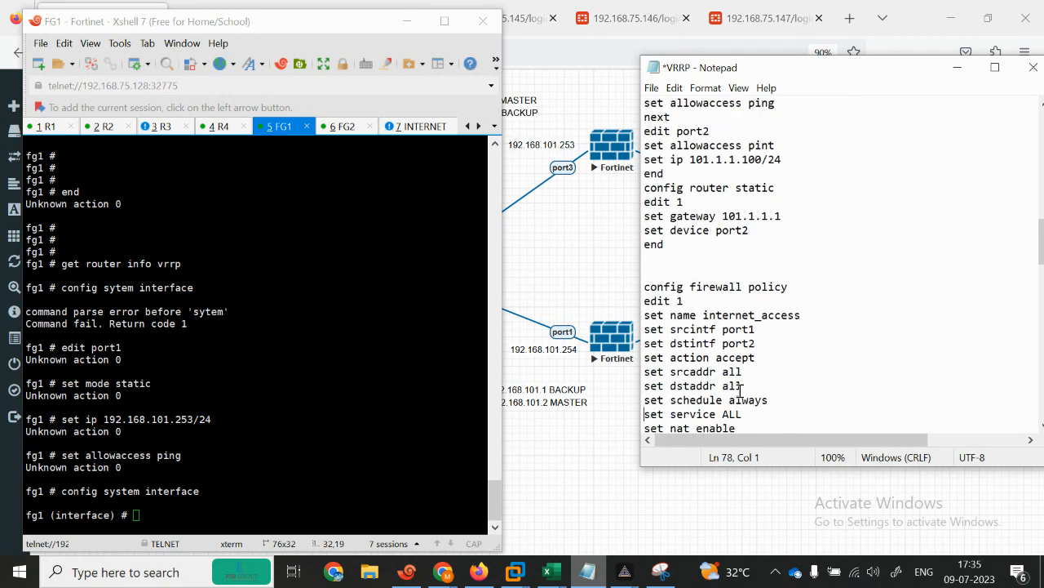
left_click(264, 509)
key("Return")
key("Return")
key("Return")
type("end")
key("Return")
type("show ")
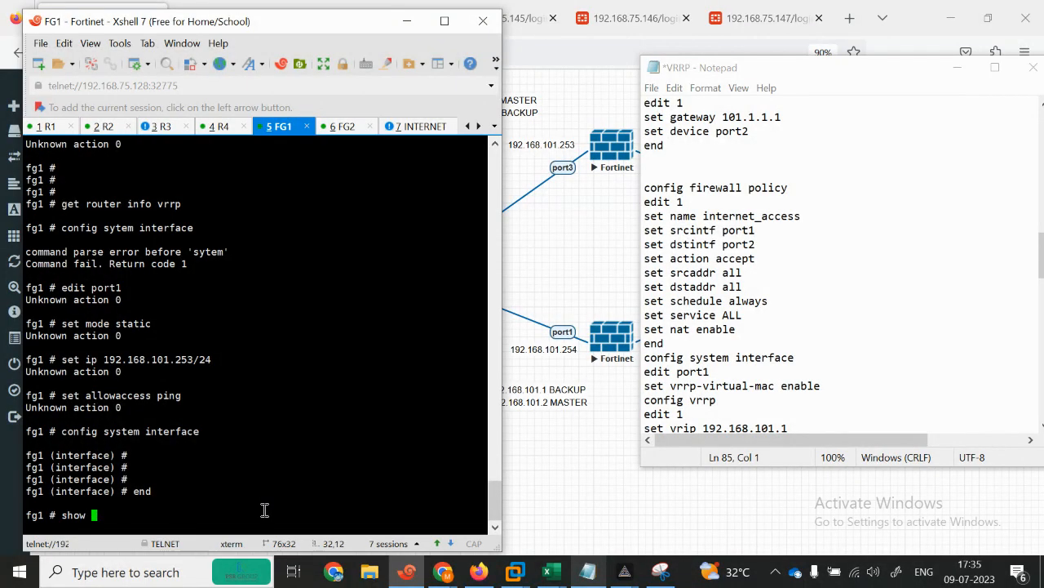
type("firewall policy")
key("Return")
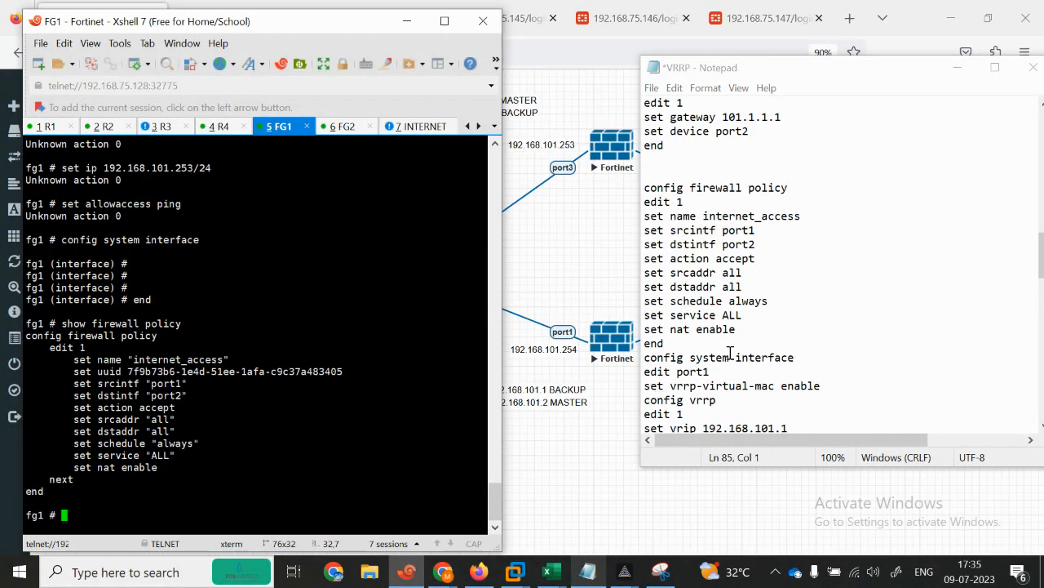
Step: Copy the port3 VRRP commands from the notes and paste them into FG1
left_click_drag(650, 360, 752, 374)
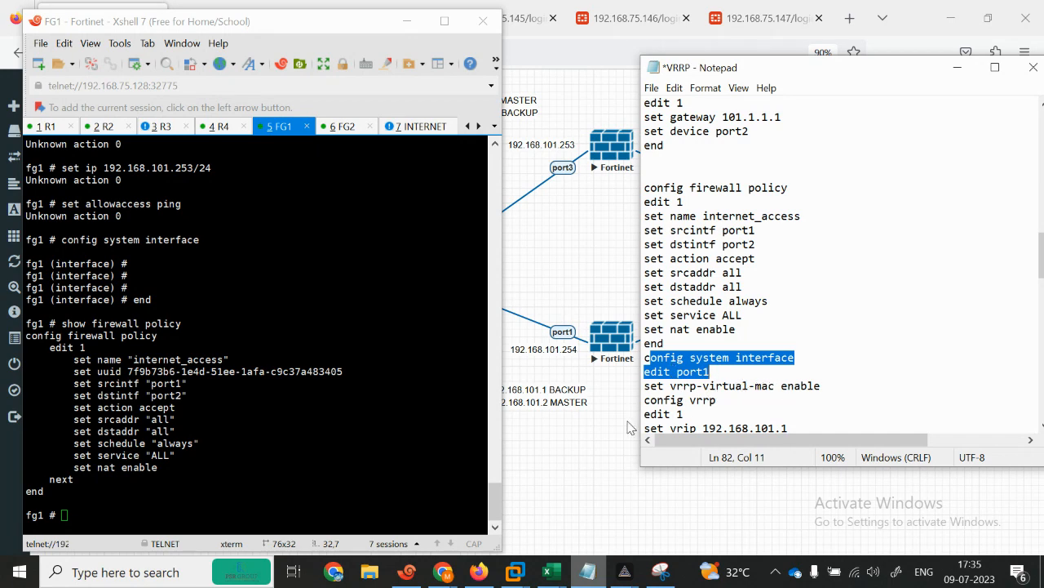
left_click(594, 423)
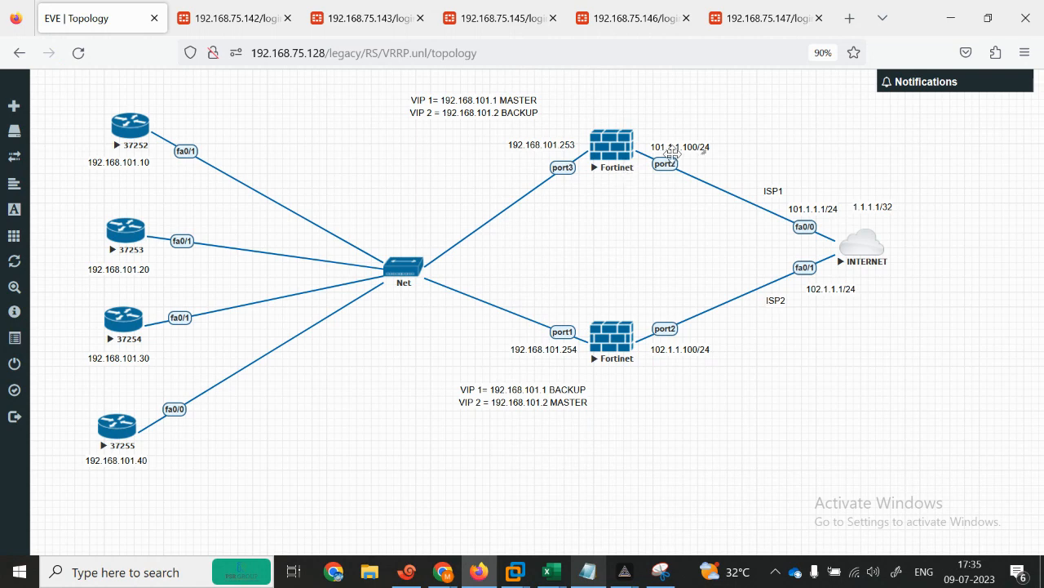
left_click(585, 581)
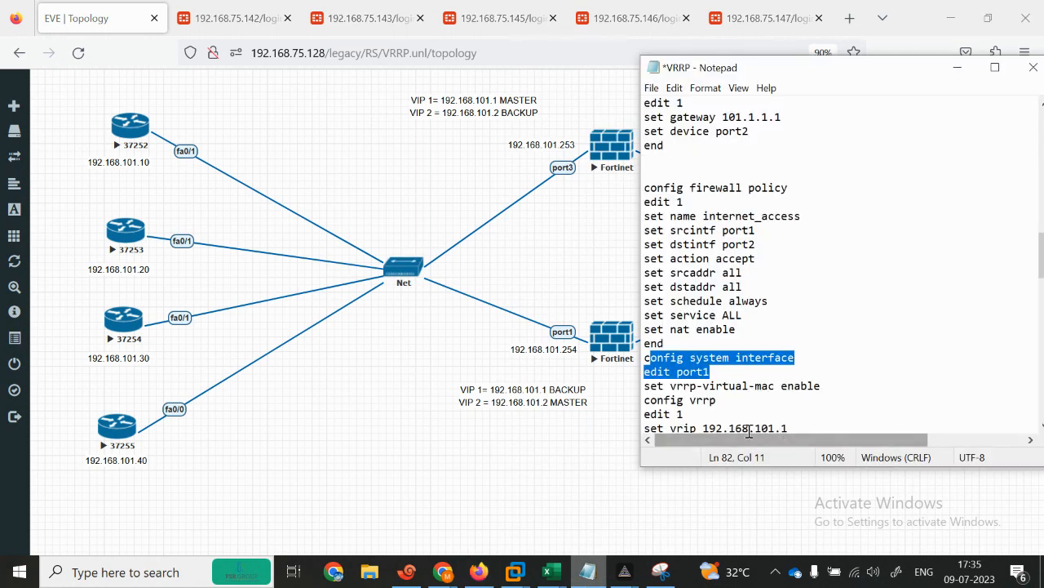
left_click(711, 373)
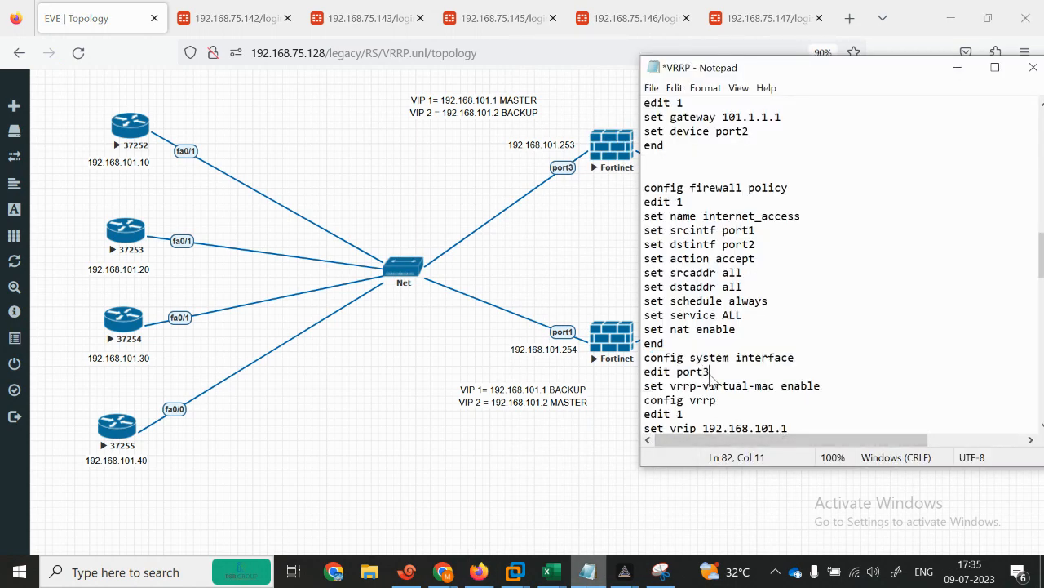
left_click_drag(642, 357, 792, 165)
key("ctrl+c")
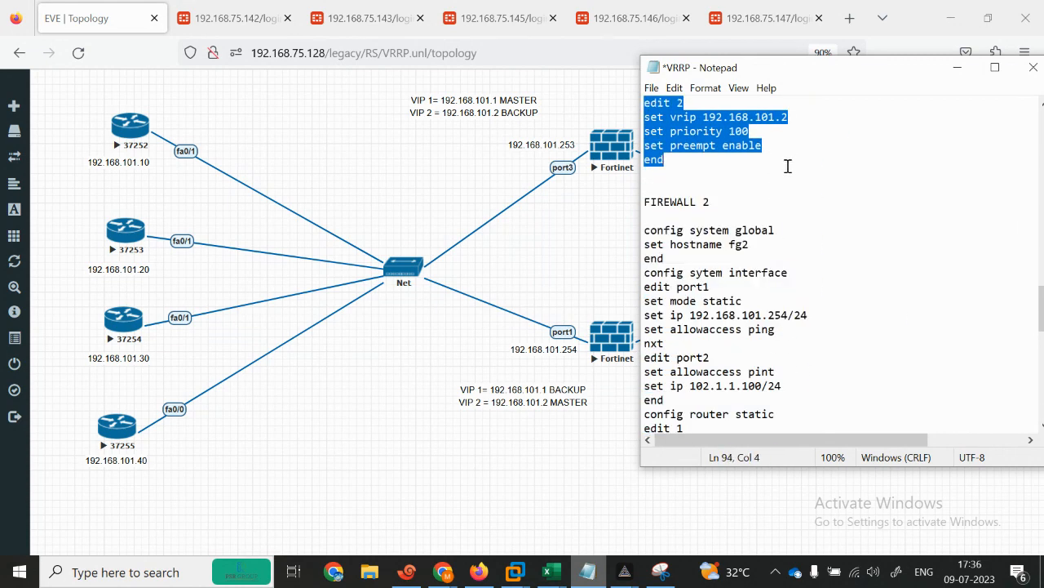
left_click(406, 571)
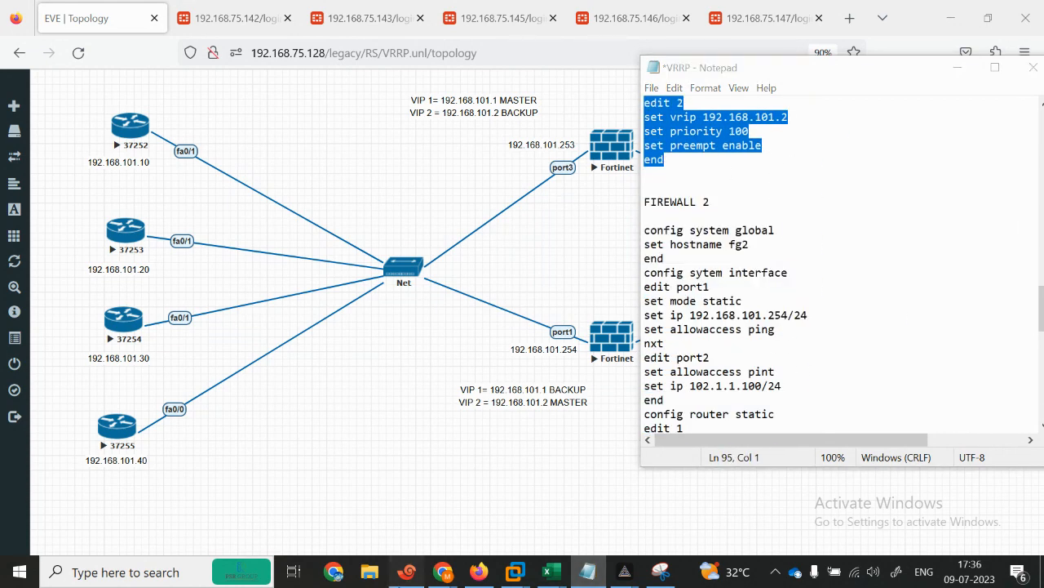
right_click(337, 460)
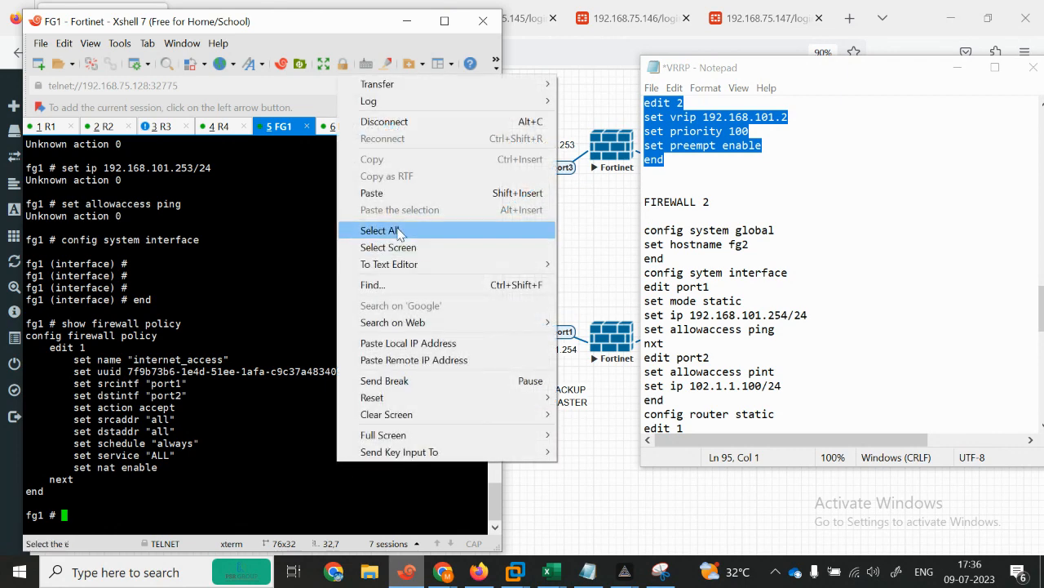
left_click(372, 193)
Step: Exit with 'end' and run 'get router info vrrp', showing FG1 master for 192.168.101.1 at priority 200
key("Return")
key("Return")
key("Return")
key("Return")
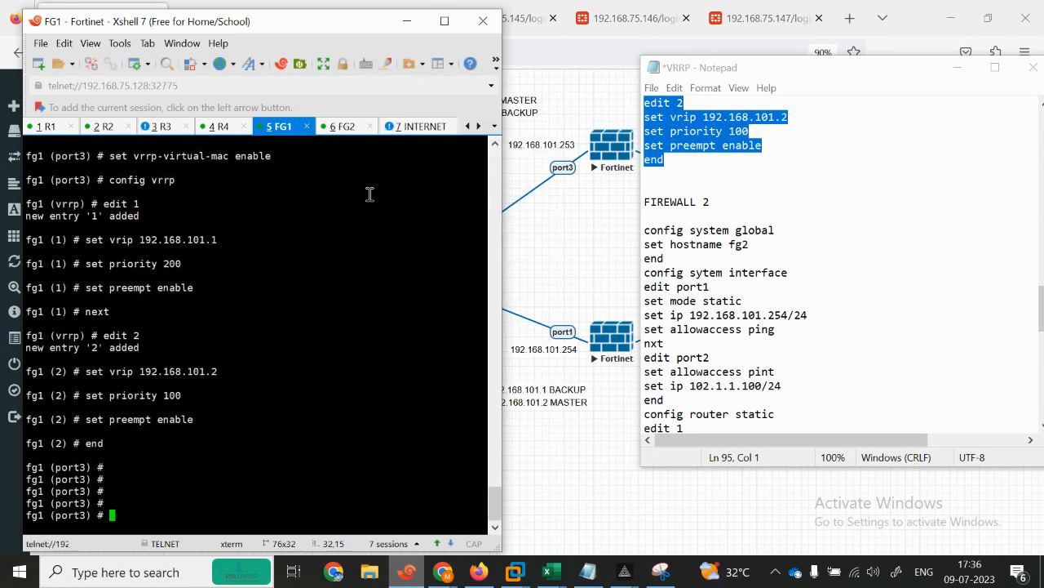
type("end")
key("Return")
type("g")
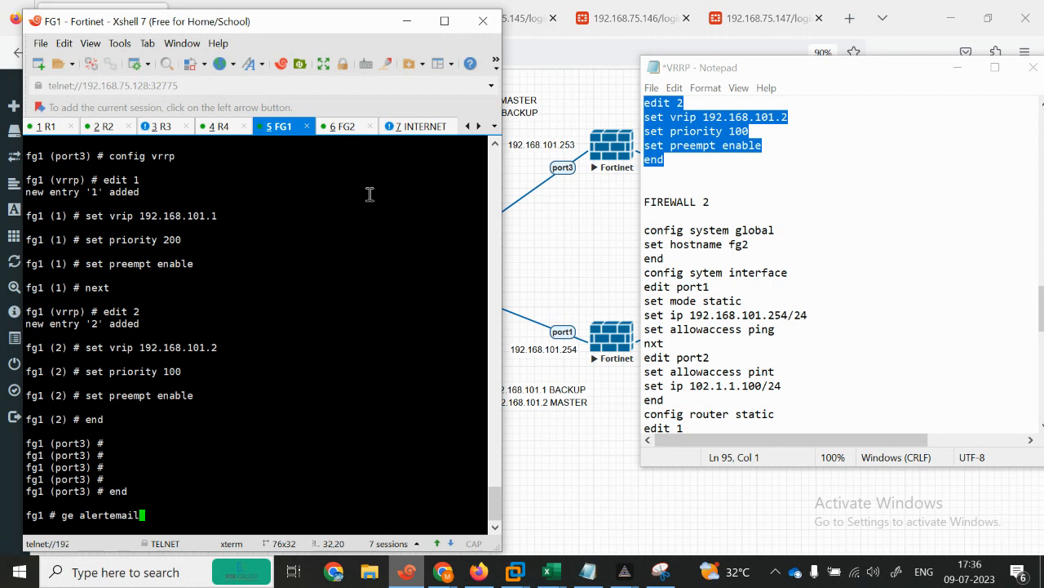
type("et router info vrrp")
key("Return")
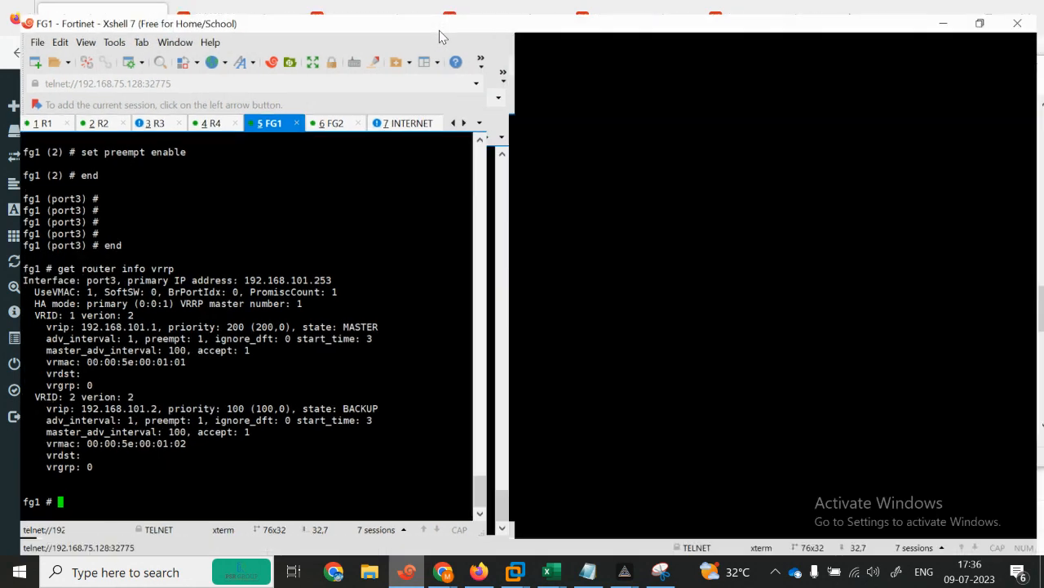
left_click(441, 30)
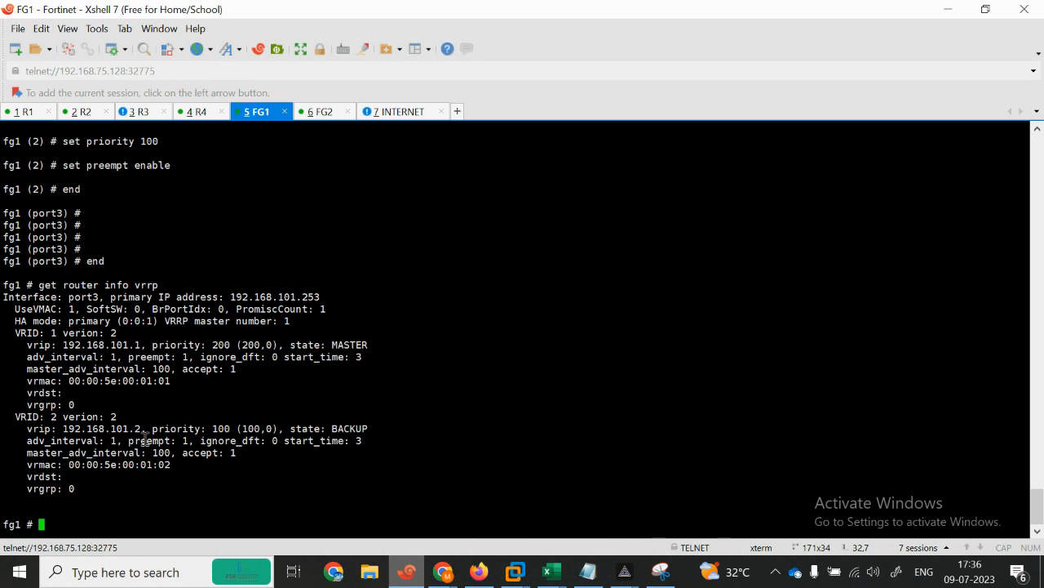
Step: Run 'get router info vrrp' on FG2, showing backup for 192.168.101.1 and master for 192.168.101.2
left_click_drag(141, 432, 39, 430)
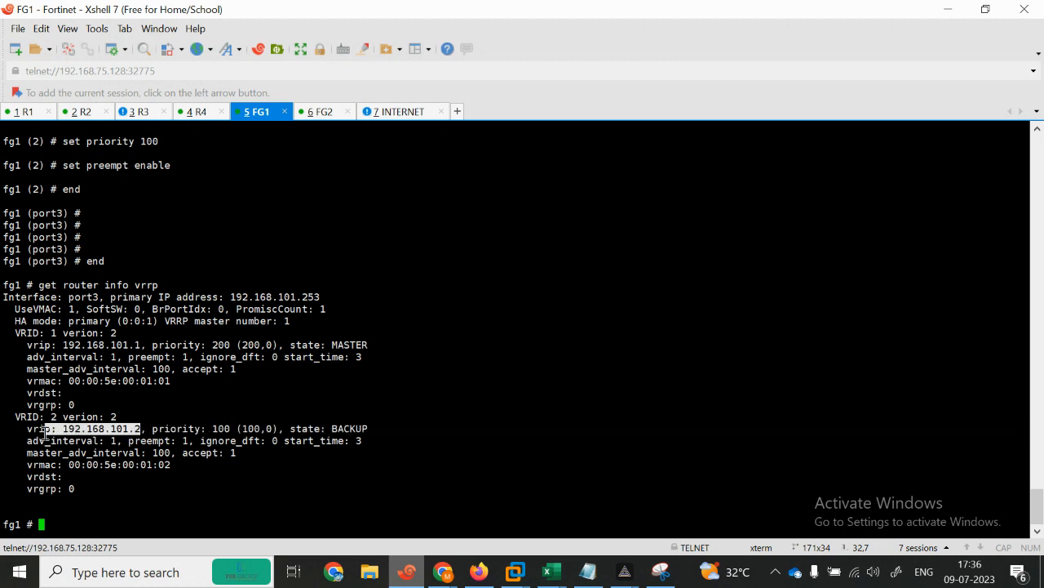
left_click(342, 116)
left_click(377, 445)
key("Return")
key("Return")
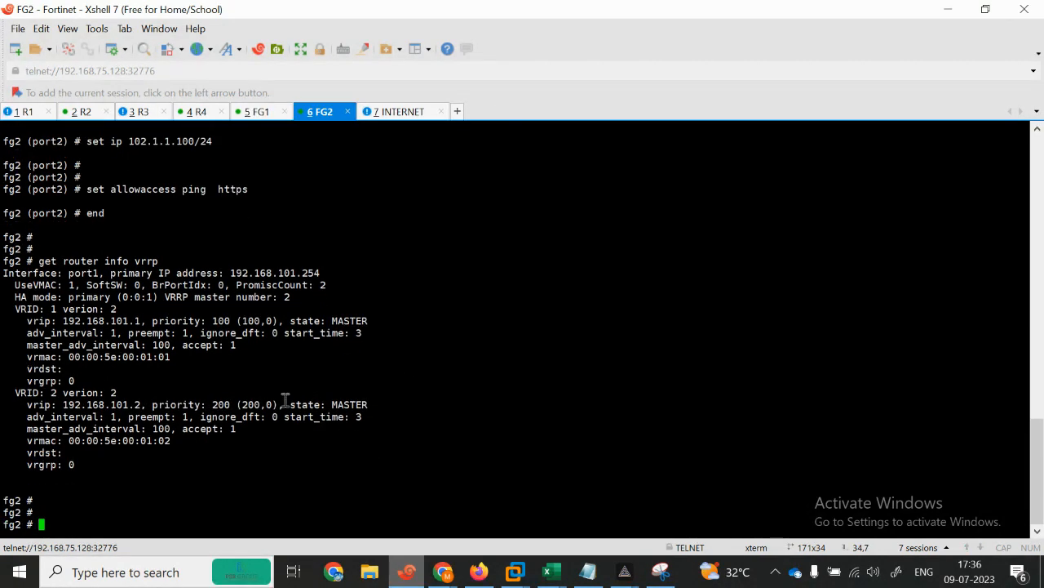
type("get  router info")
type(" ro")
key("Tab")
key("BackSpace")
key("BackSpace")
key("BackSpace")
key("BackSpace")
key("BackSpace")
key("BackSpace")
key("BackSpace")
key("BackSpace")
key("BackSpace")
key("BackSpace")
key("BackSpace")
key("BackSpace")
key("BackSpace")
key("BackSpace")
type("vrrp")
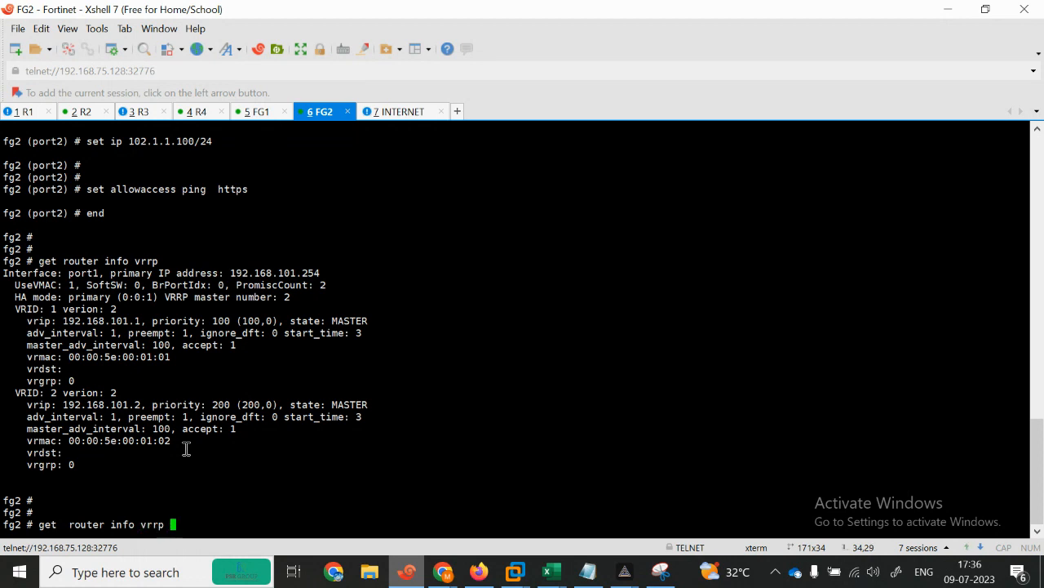
key("Return")
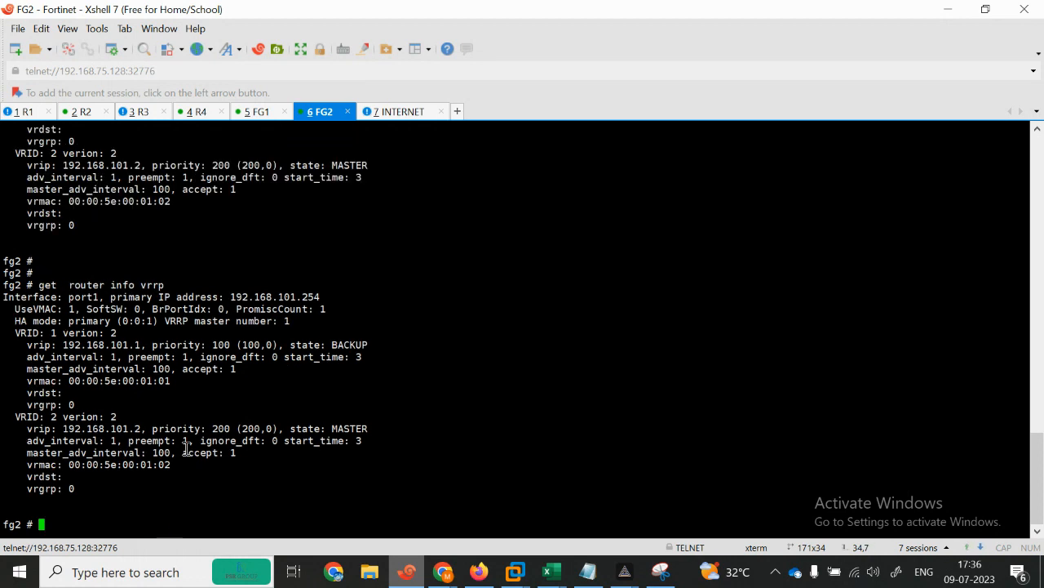
left_click(25, 112)
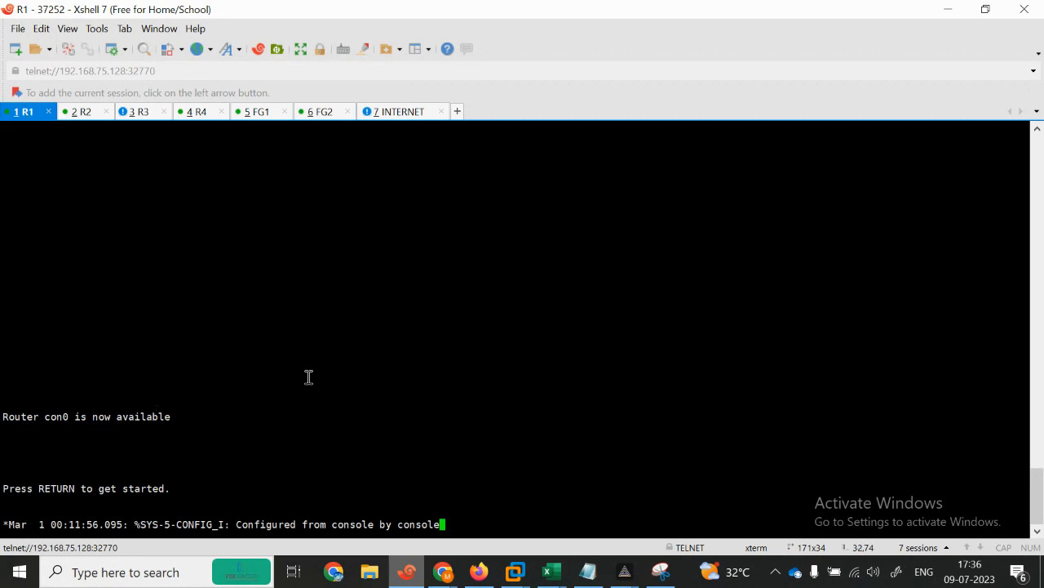
Step: Ping the virtual IPs 192.168.101.1 and 192.168.101.2 from R1
key("Return")
key("Return")
key("Return")
key("Return")
key("Return")
key("Return")
key("Return")
key("Return")
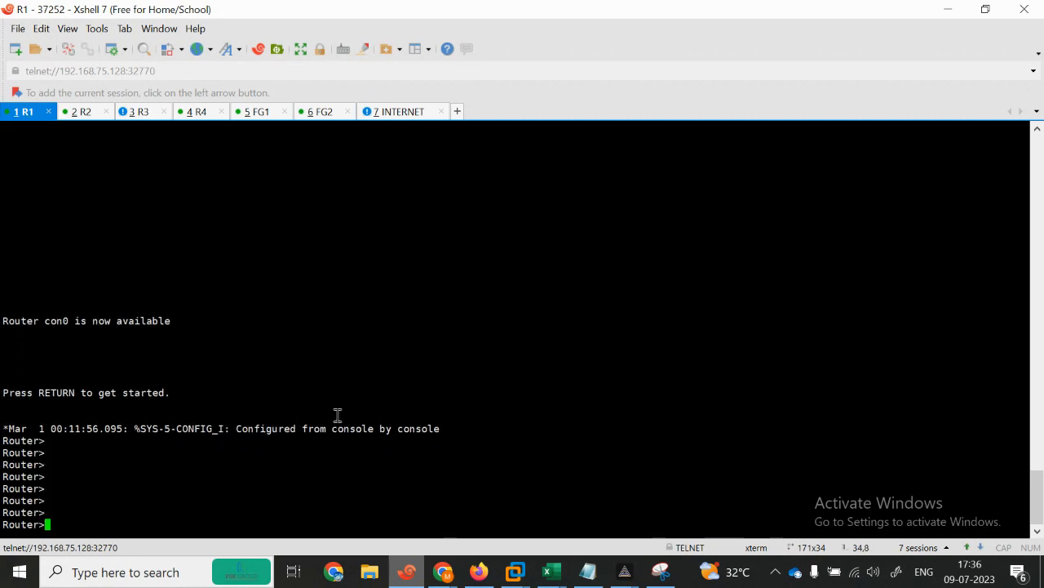
type("pi")
key("Tab")
type("192.1")
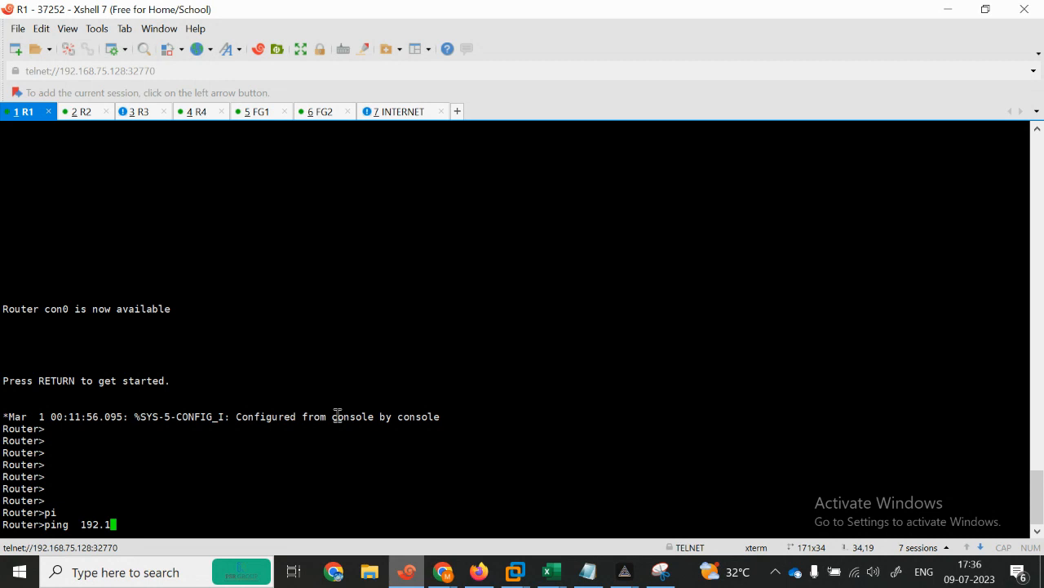
type("68.101.1")
key("Return")
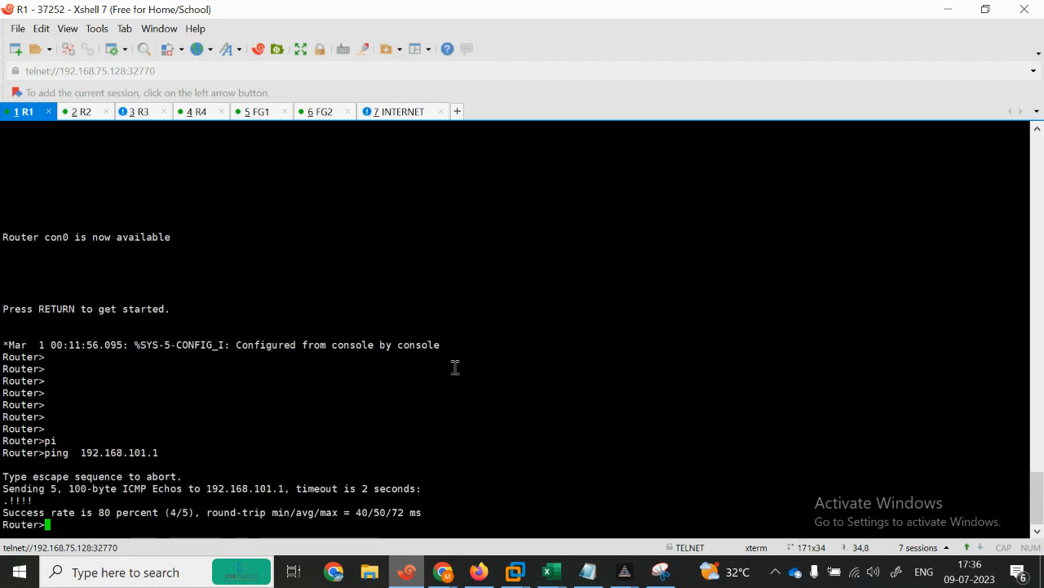
key("Up")
key("BackSpace")
type("2")
key("Return")
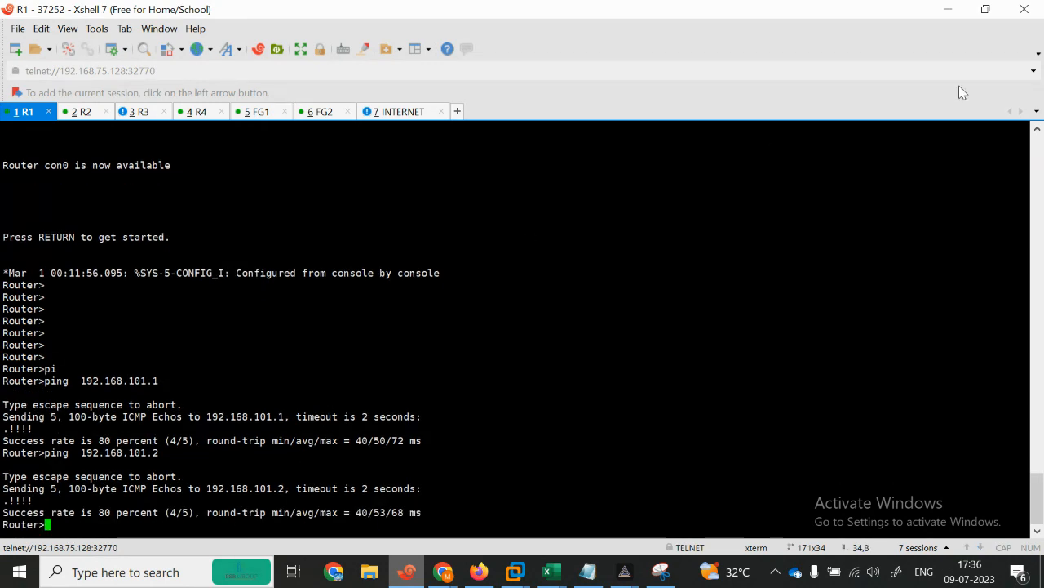
Step: Ping 1.1.1.1 from R1, with all five pings succeeding
left_click(986, 9)
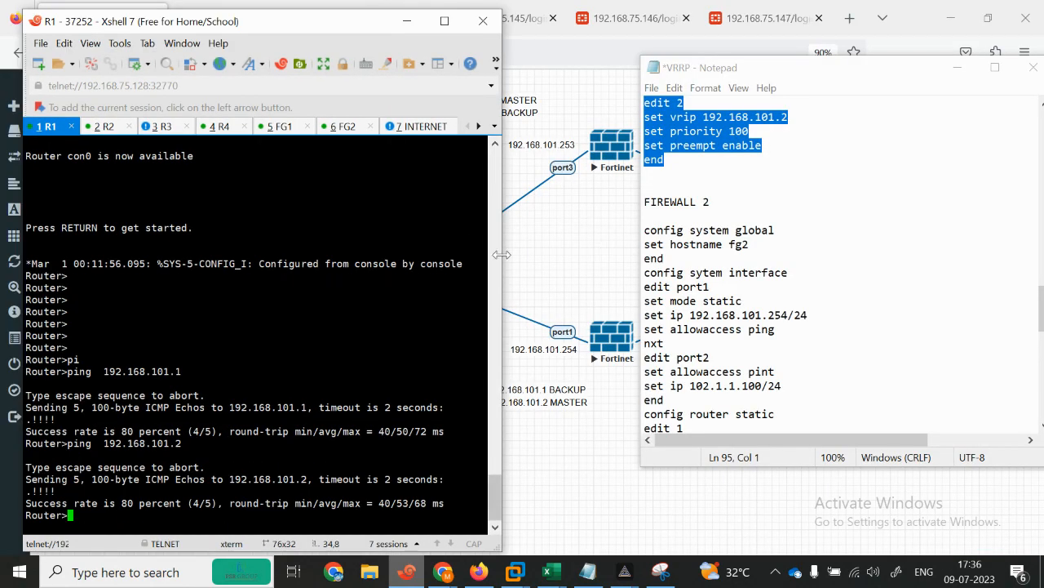
left_click(538, 273)
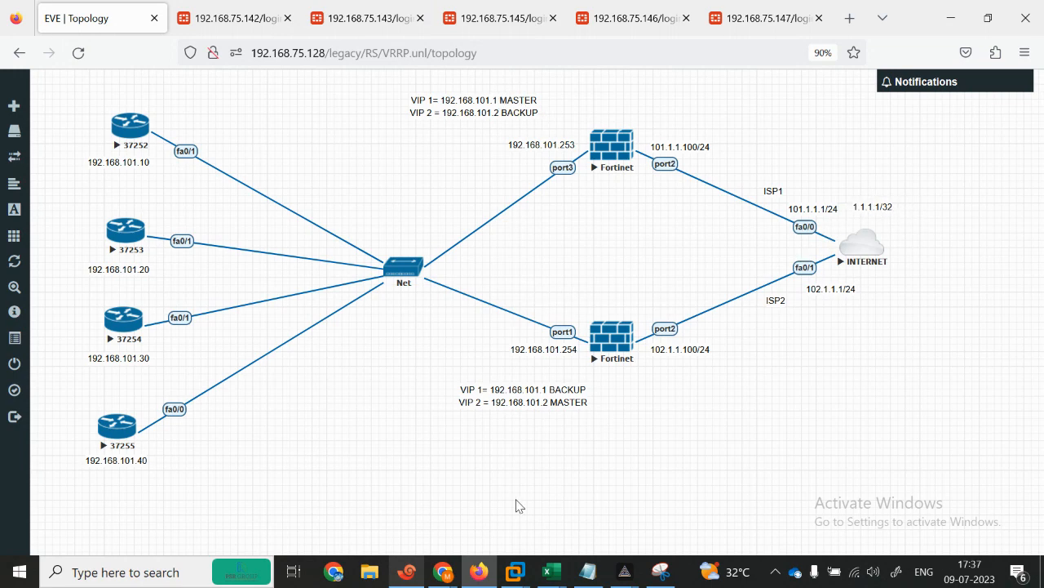
left_click(405, 576)
type("pi")
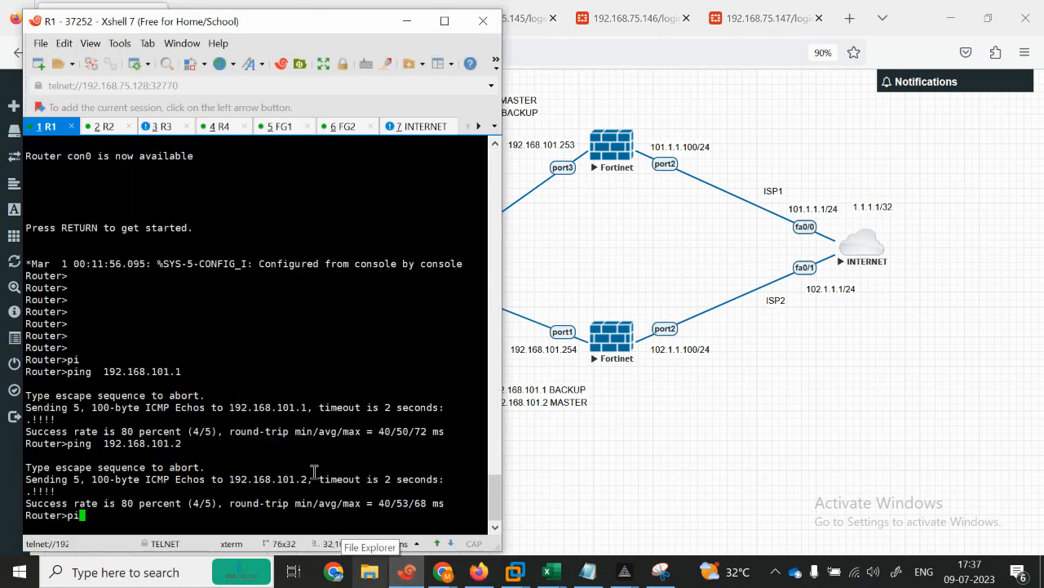
key("Tab")
type("1.1.1.1")
key("Return")
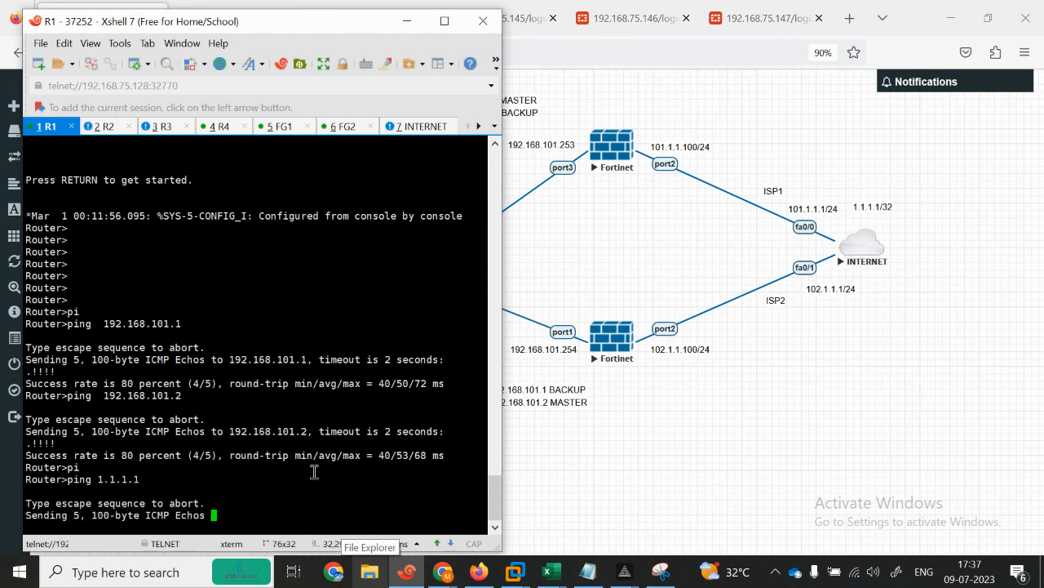
Step: Try 'ping 1.1.1.1 -t' on R1, which is rejected, then recall the plain ping
left_click(608, 278)
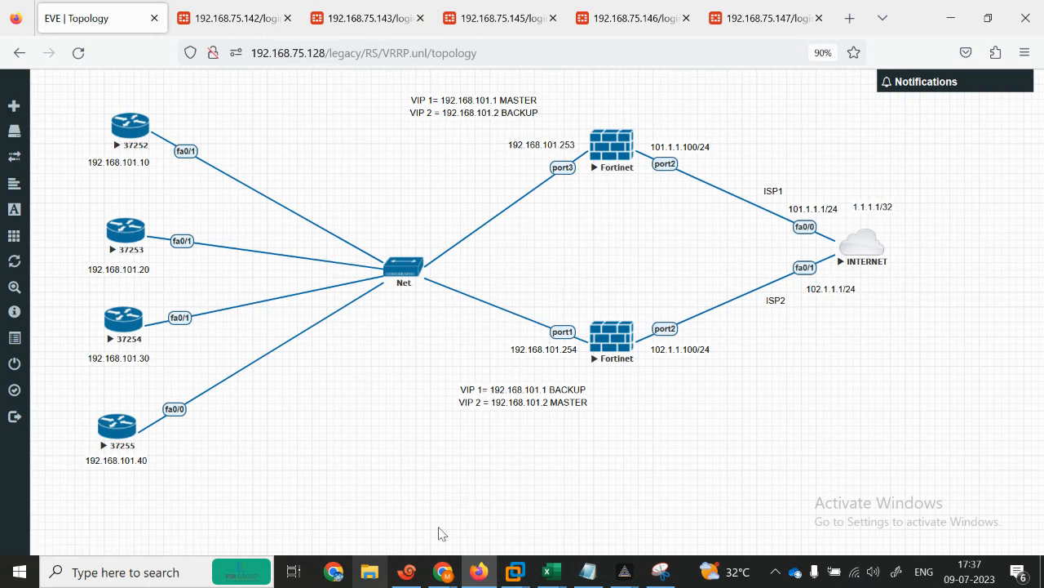
left_click(405, 571)
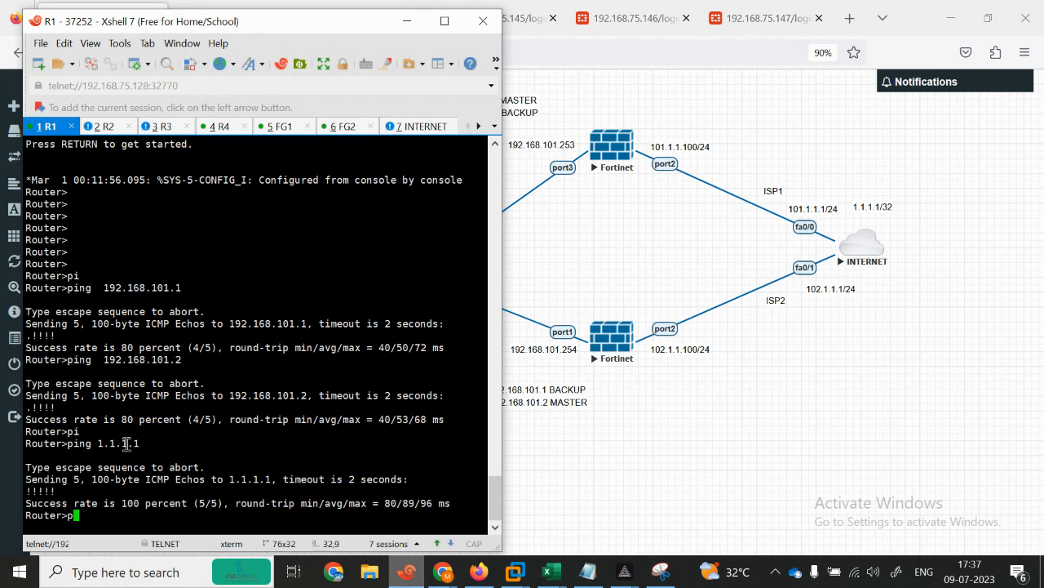
type("i")
key("Tab")
type("192.168.")
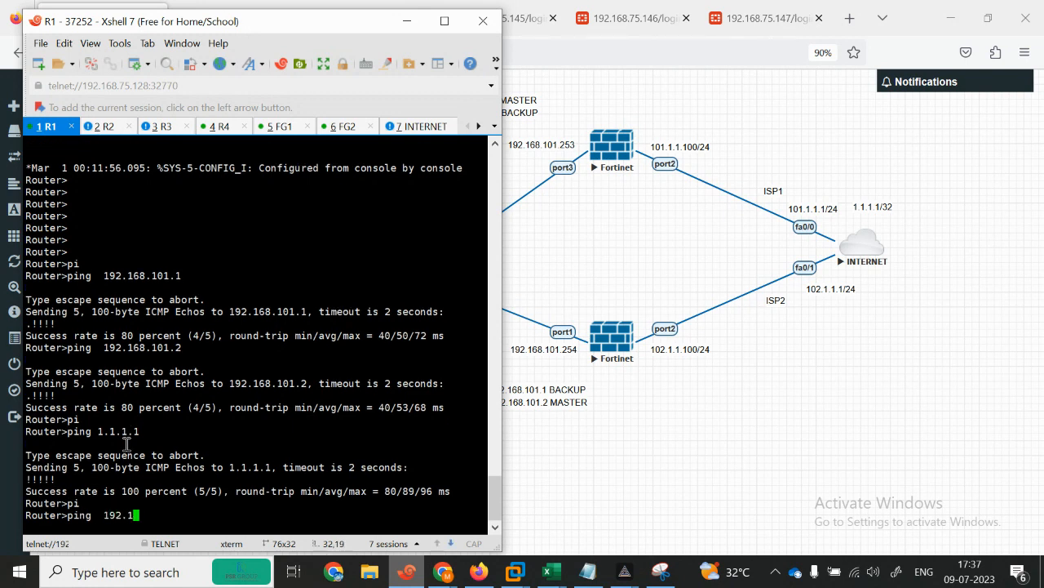
key("BackSpace")
key("BackSpace")
key("BackSpace")
key("BackSpace")
key("BackSpace")
key("BackSpace")
key("BackSpace")
key("BackSpace")
type("1.1.1.1 re")
key("Tab")
key("BackSpace")
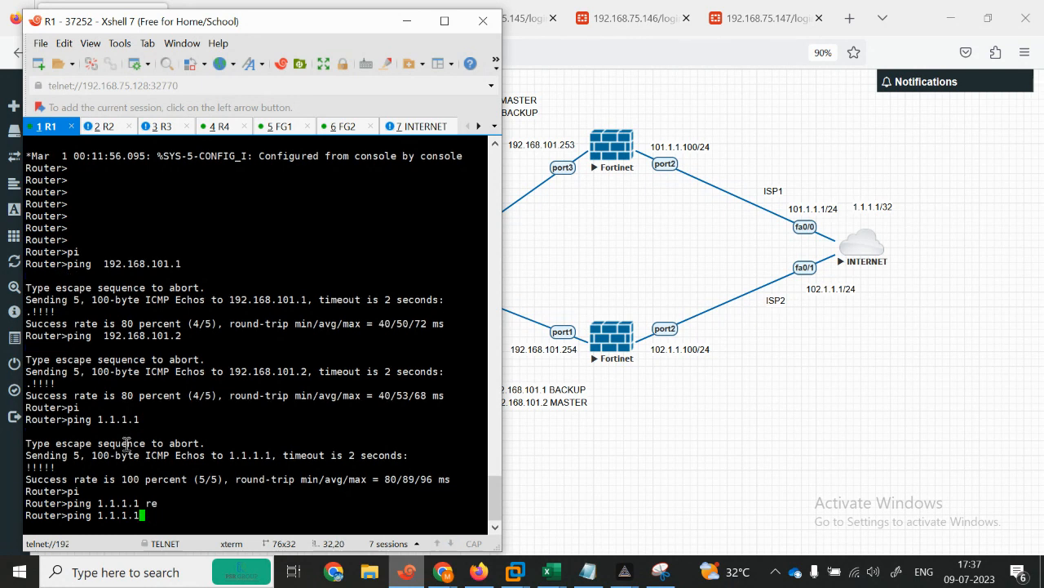
type("?")
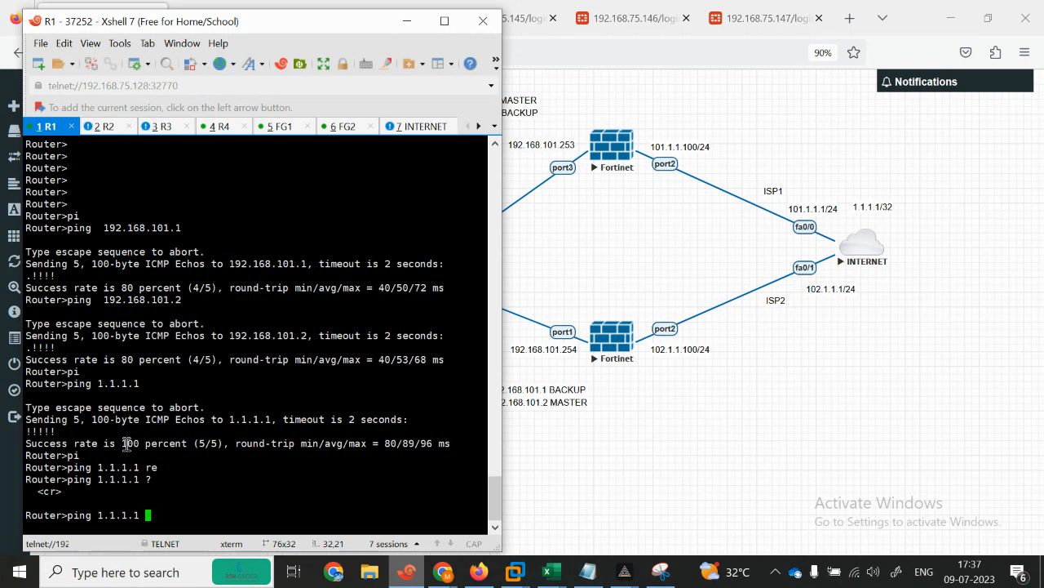
type("-t")
key("Return")
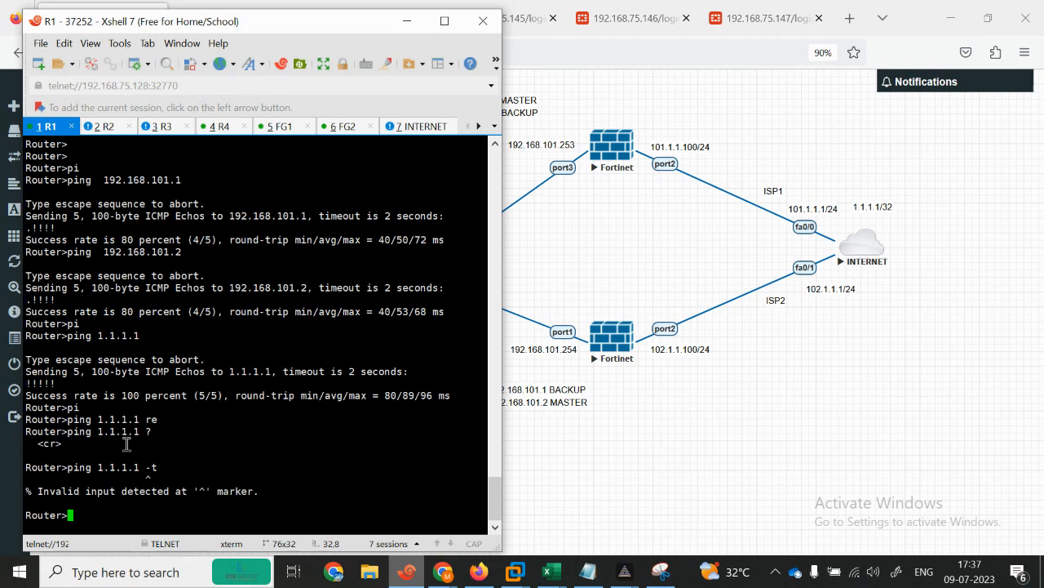
key("Up")
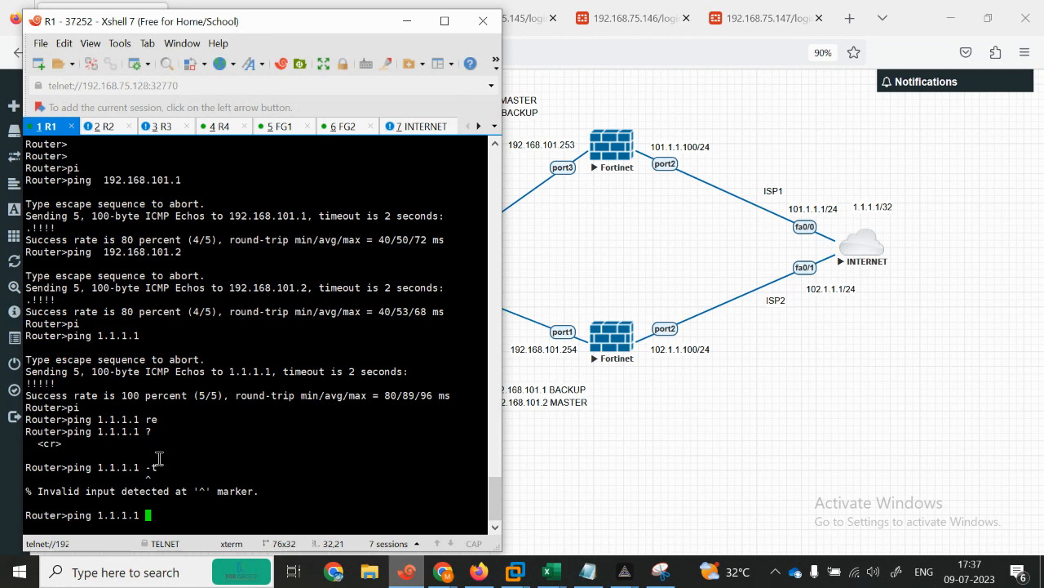
Step: Issue 'execute reboot' on FG1
left_click(282, 125)
left_click(257, 310)
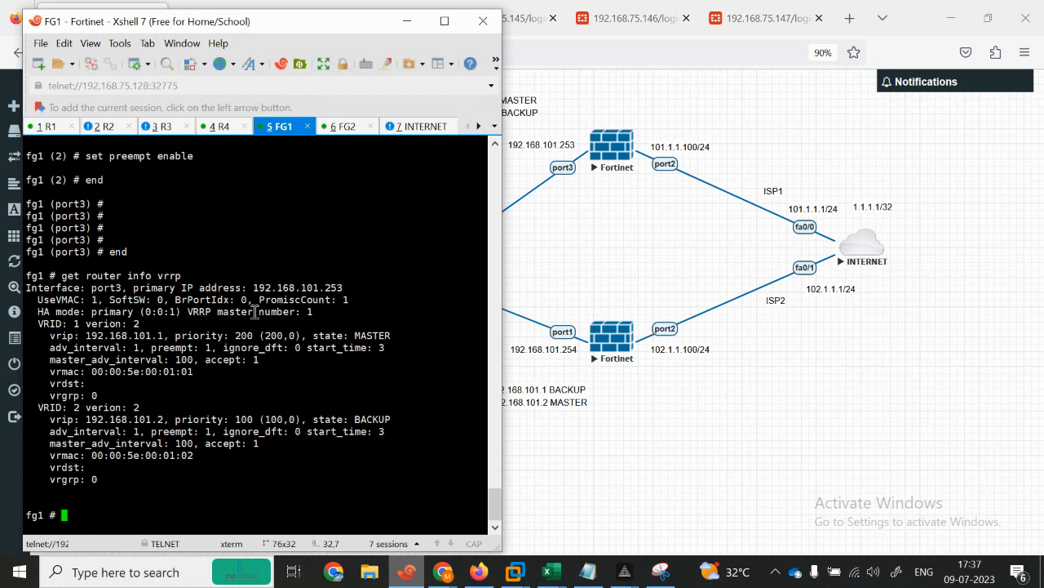
type("execute")
type(" firewall ")
type("re")
key("BackSpace")
key("BackSpace")
key("BackSpace")
key("BackSpace")
key("BackSpace")
key("BackSpace")
key("BackSpace")
key("BackSpace")
key("BackSpace")
key("BackSpace")
key("BackSpace")
type("reboot")
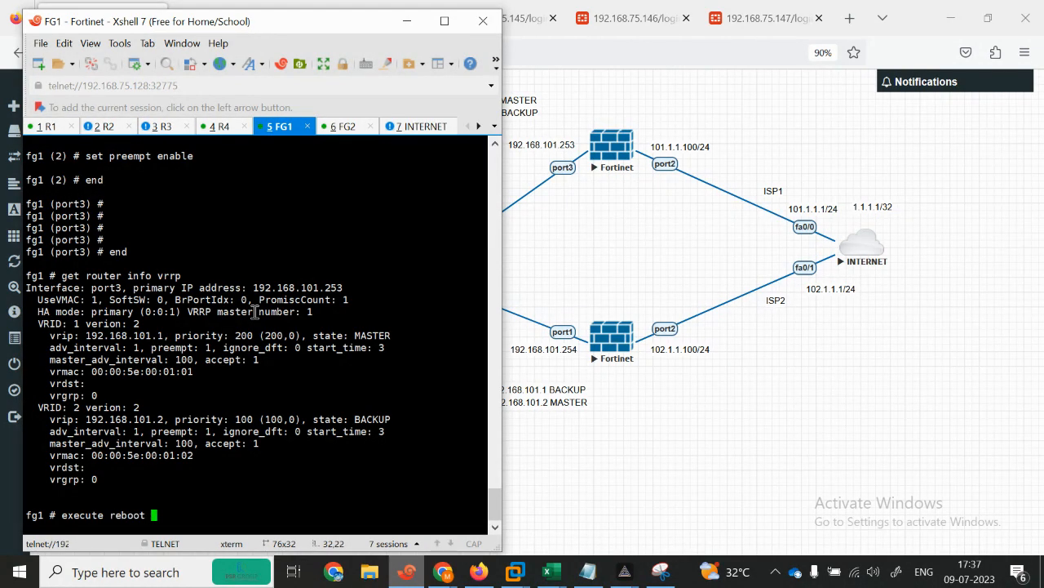
key("Return")
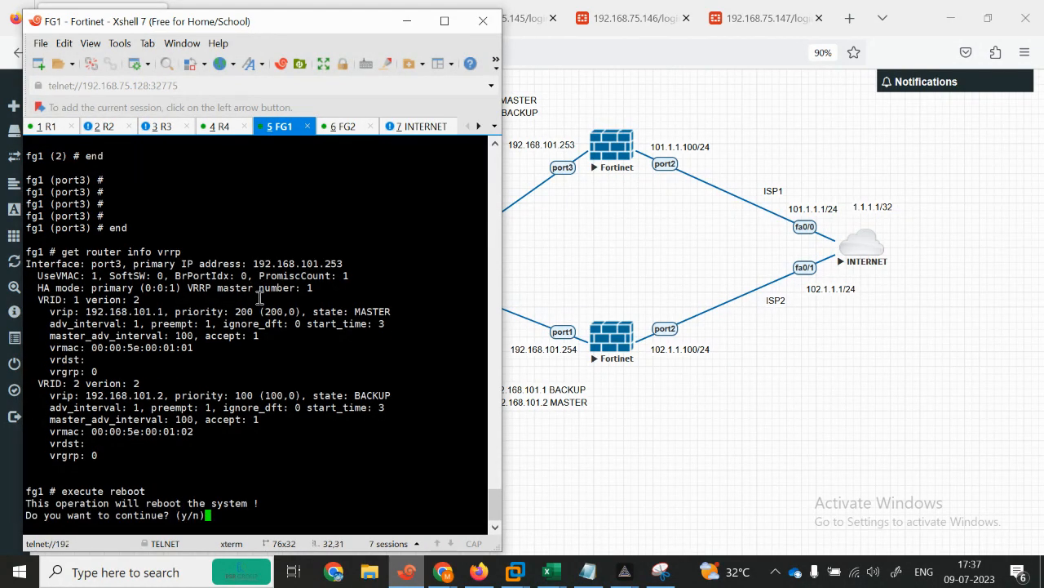
Step: Ping 1.1.1.1 from R1 several times in a row
left_click(51, 133)
key("Return")
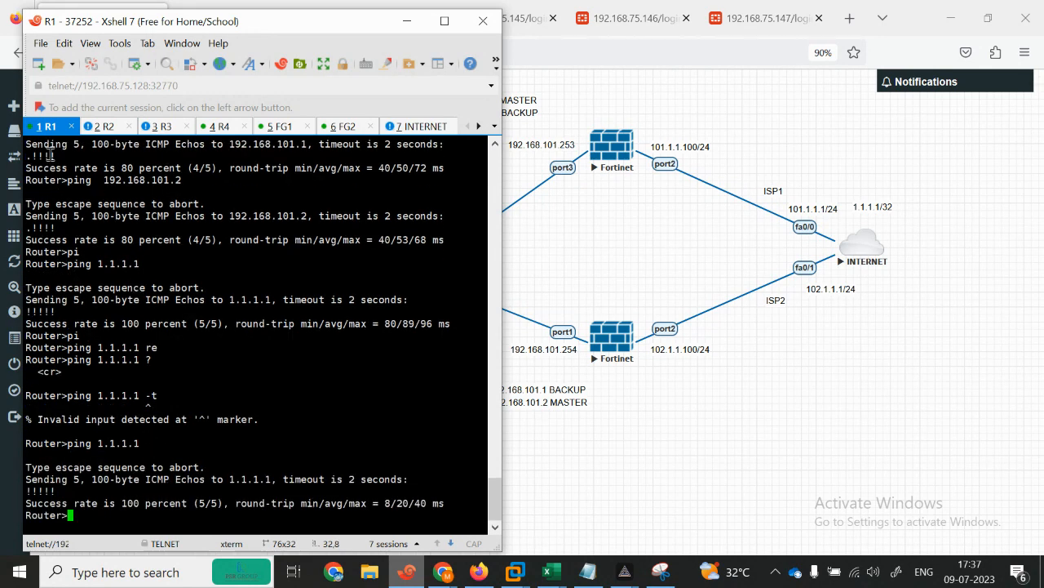
key("Up")
key("Return")
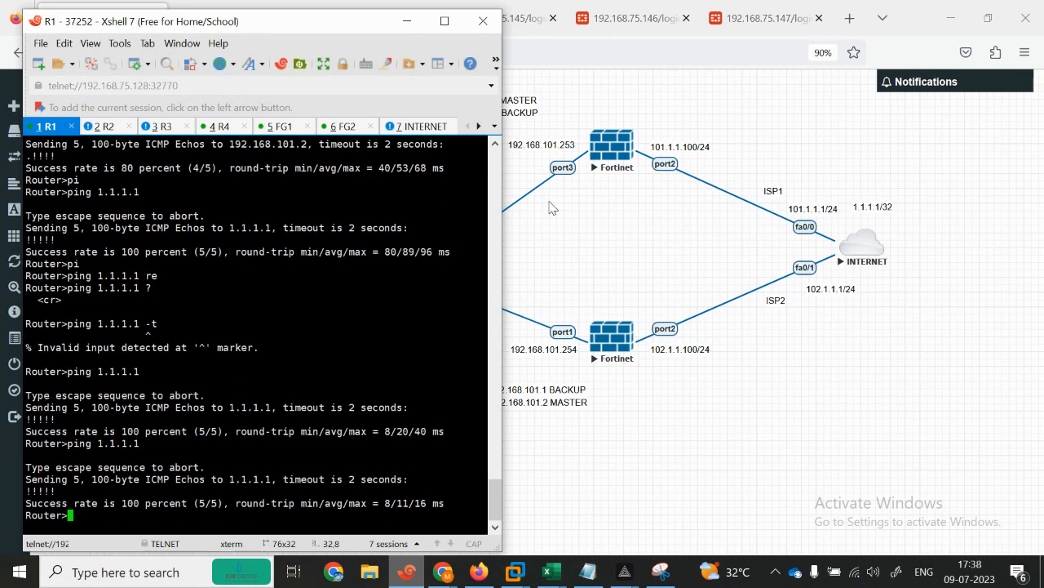
key("Up")
key("Return")
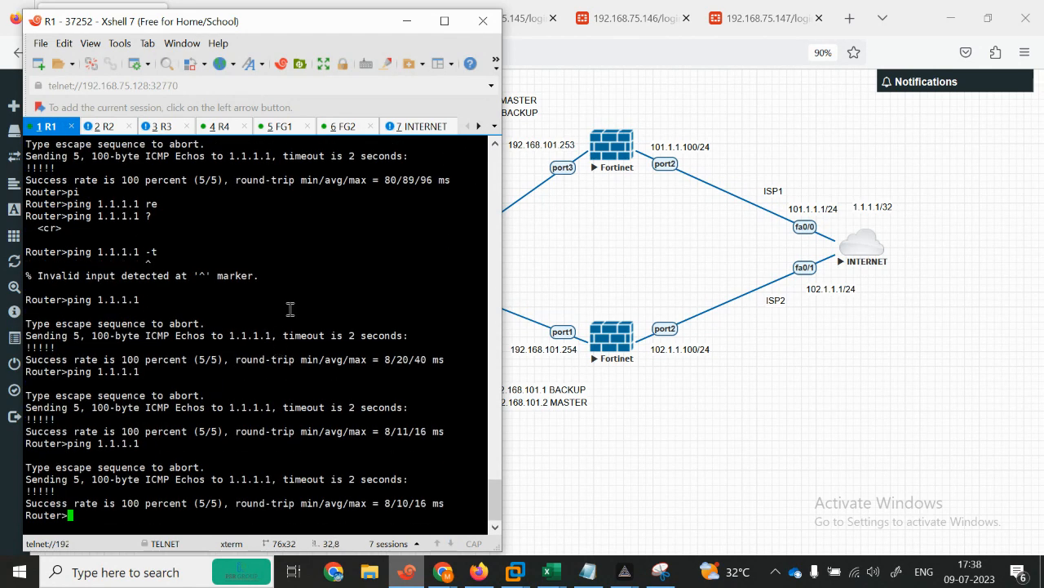
Step: Confirm the FG1 reboot with 'y' and keep pinging 1.1.1.1 from R1 at 100% success
left_click(278, 127)
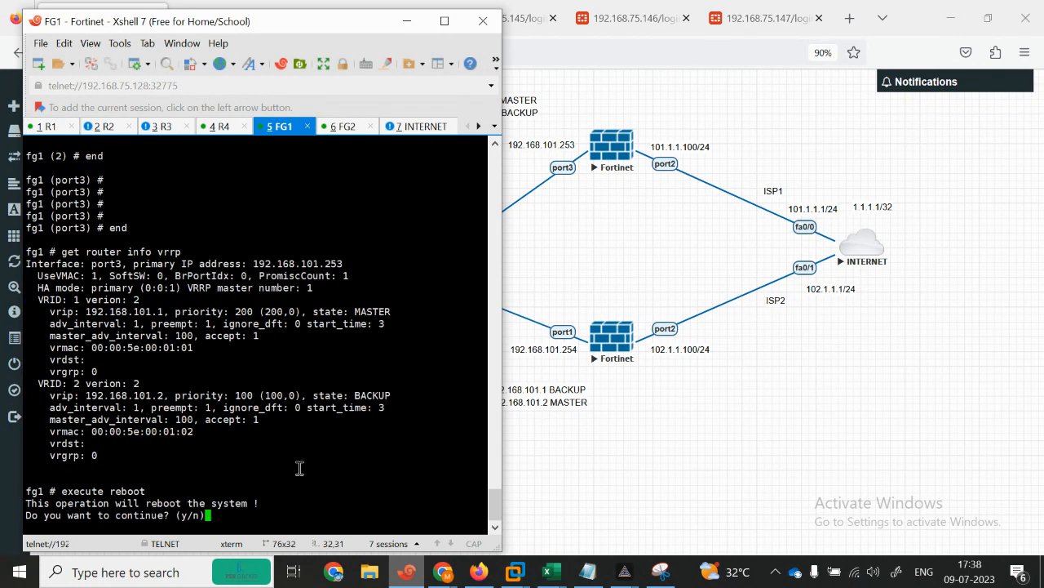
type("y")
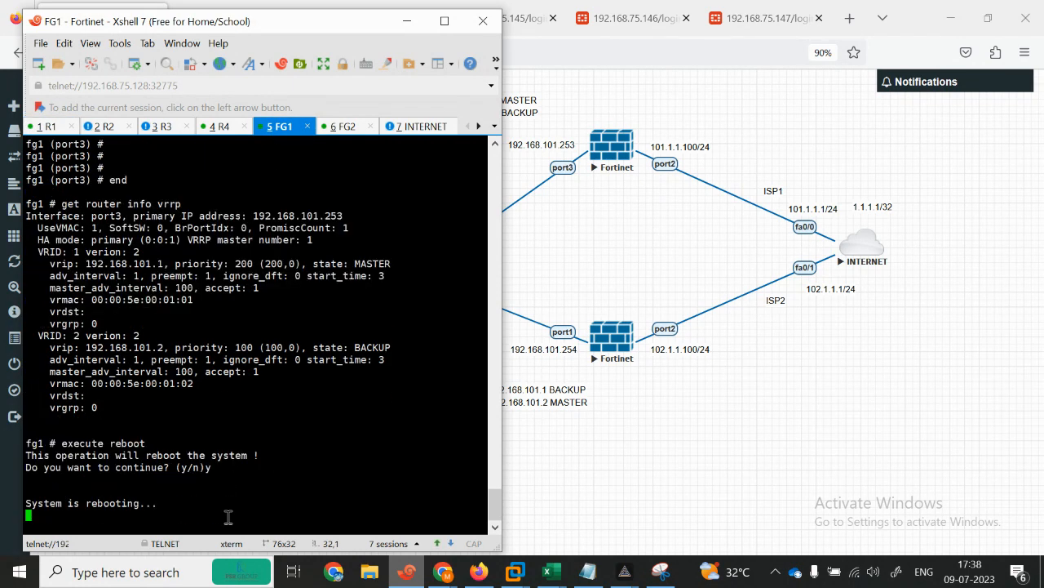
left_click(45, 127)
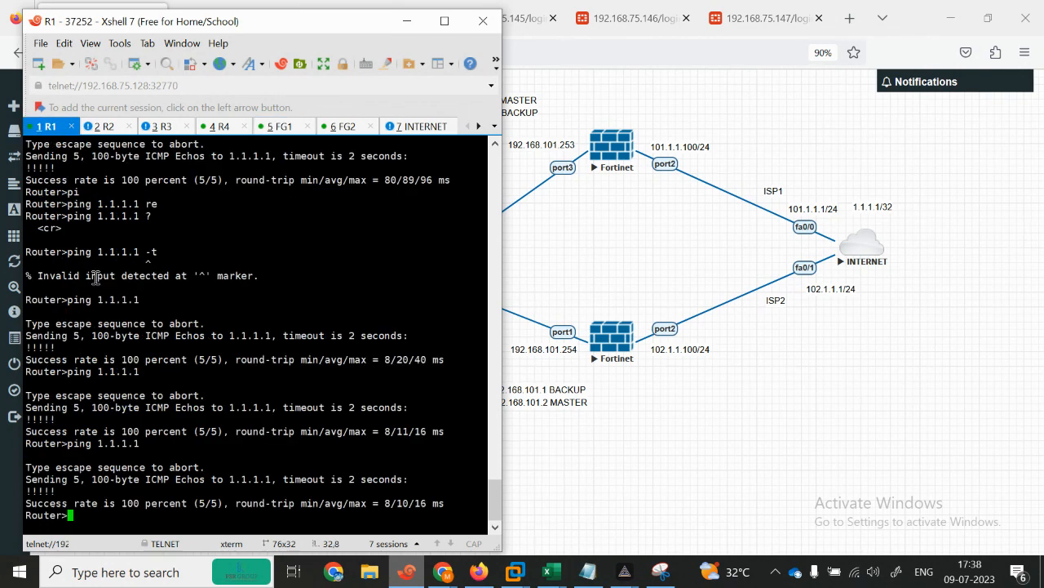
key("Up")
key("Return")
key("Up")
key("Return")
key("Up")
key("Return")
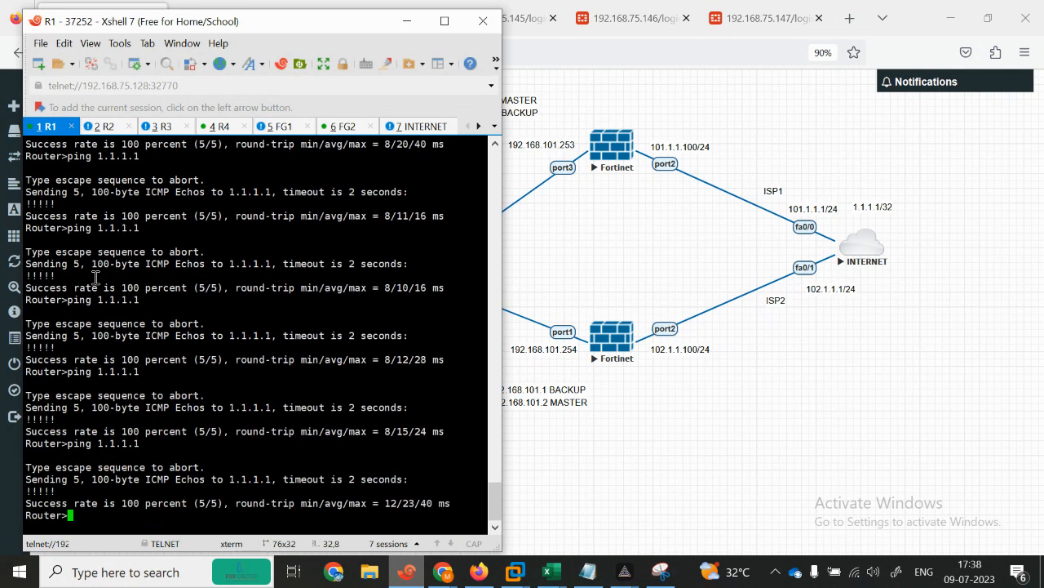
left_click(277, 127)
left_click(346, 129)
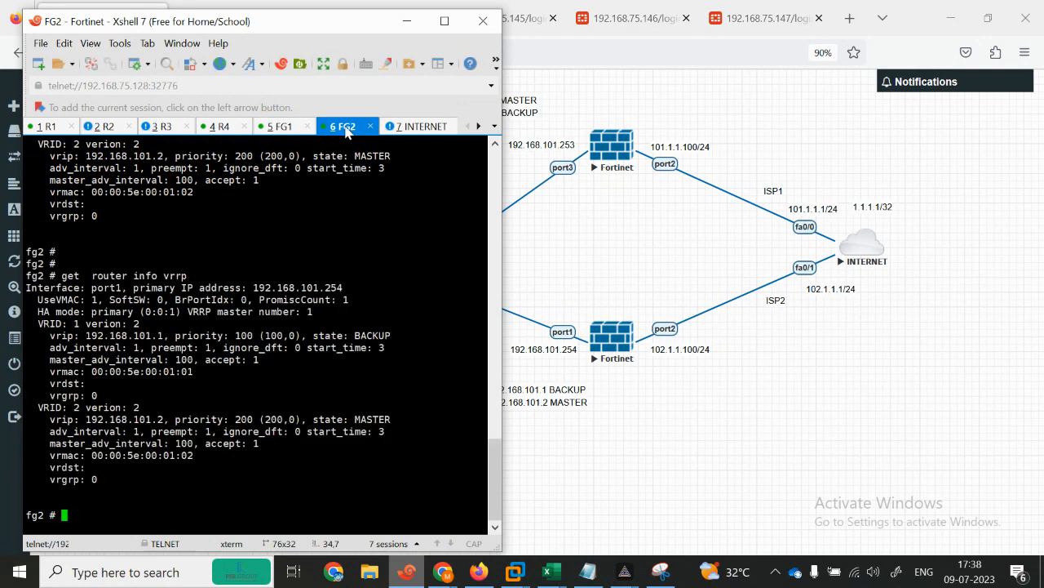
Step: Rerun the VRRP check on FG2 to confirm it is master for both virtual IPs
key("Up")
key("Return")
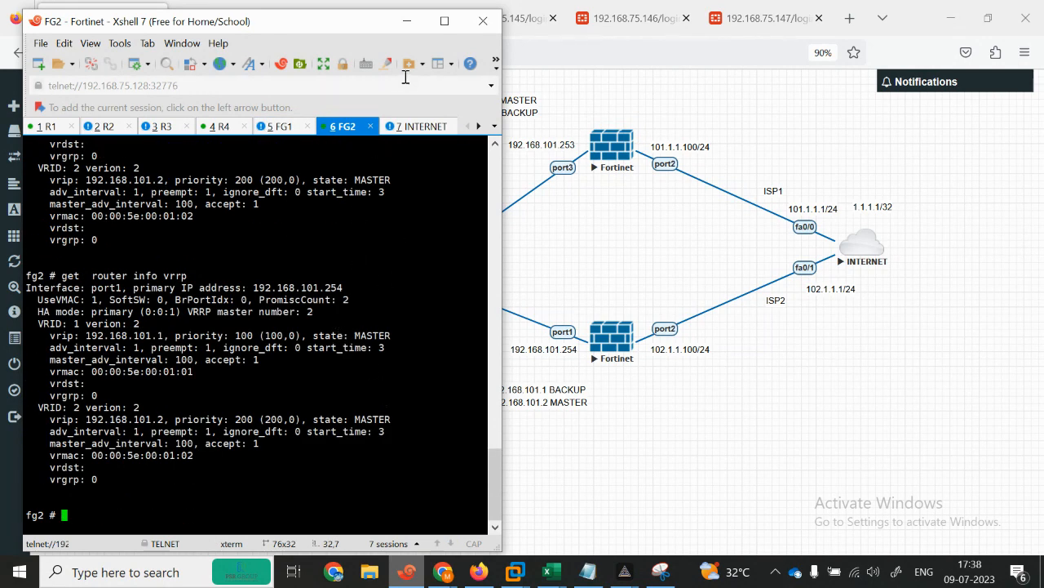
left_click(445, 21)
left_click(947, 10)
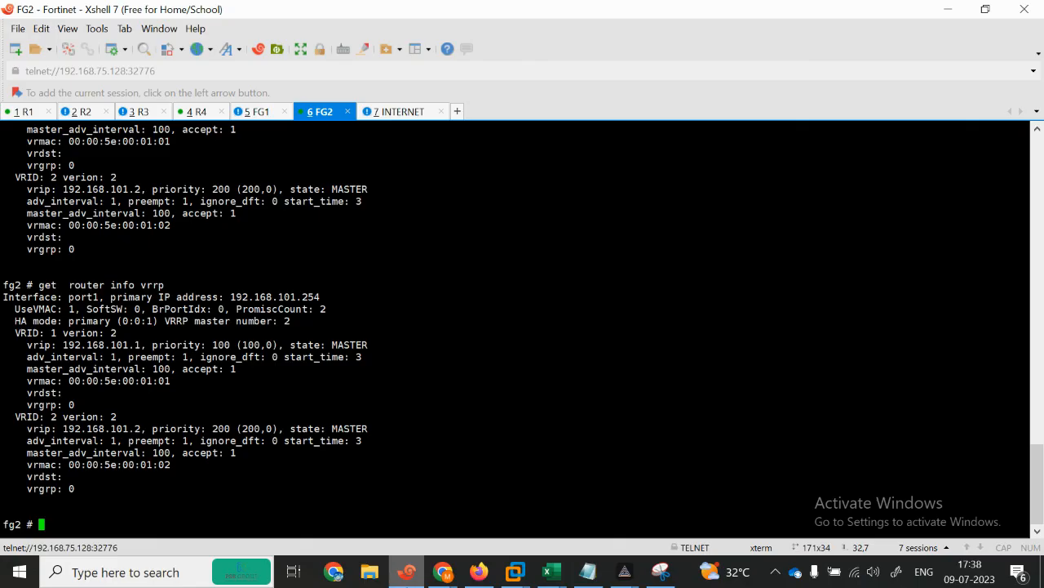
Step: Check the R1 session, then minimize Xshell to leave the EVE topology showing
left_click(406, 571)
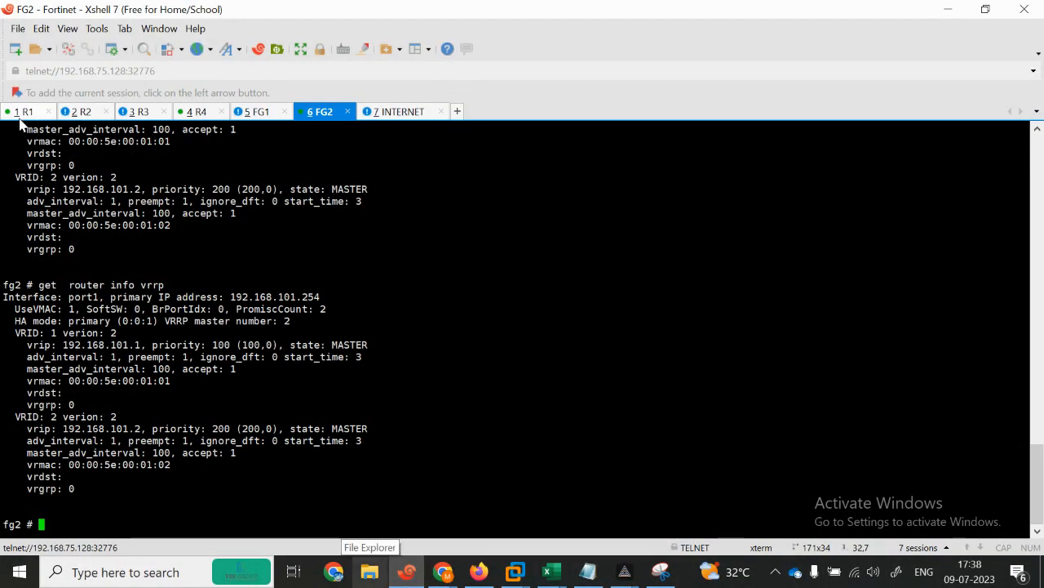
left_click(24, 112)
key("Return")
key("Return")
key("Return")
key("Return")
key("Return")
key("Return")
key("Return")
key("Return")
key("Return")
key("Return")
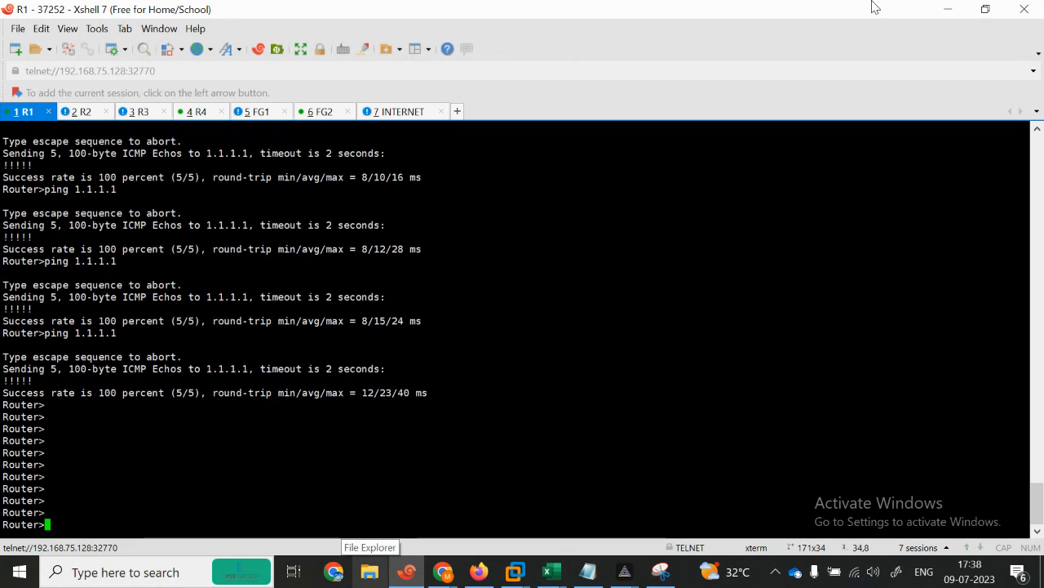
left_click(950, 11)
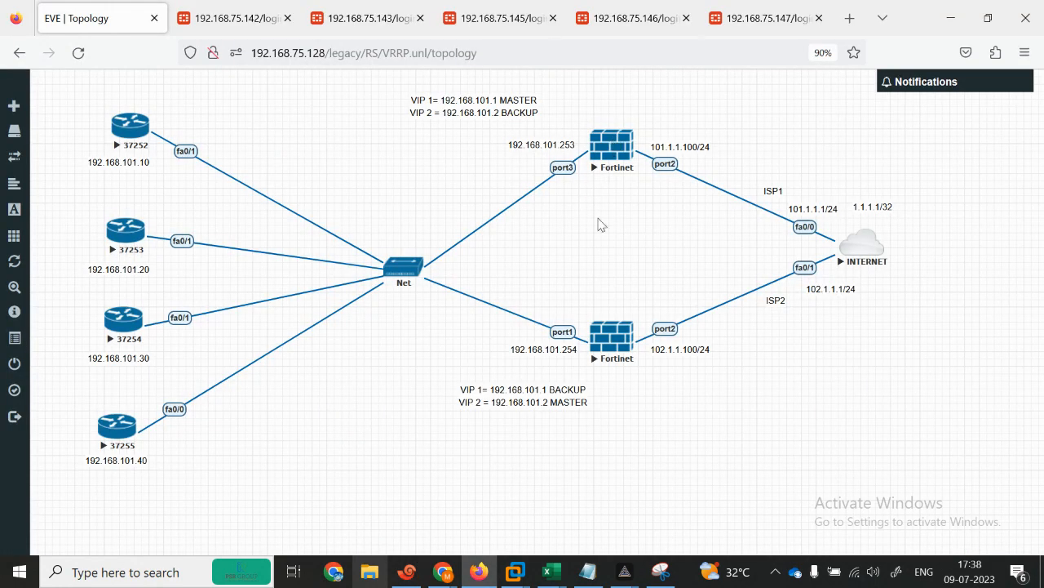
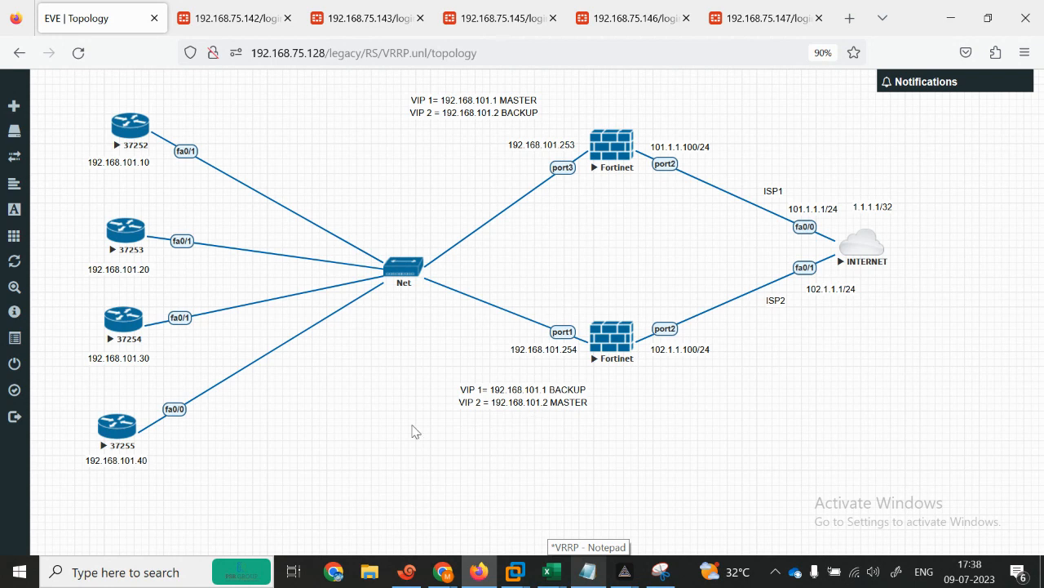
Step: Check the FG1 session's reboot output, then switch over to the Excel course sheet
left_click(406, 571)
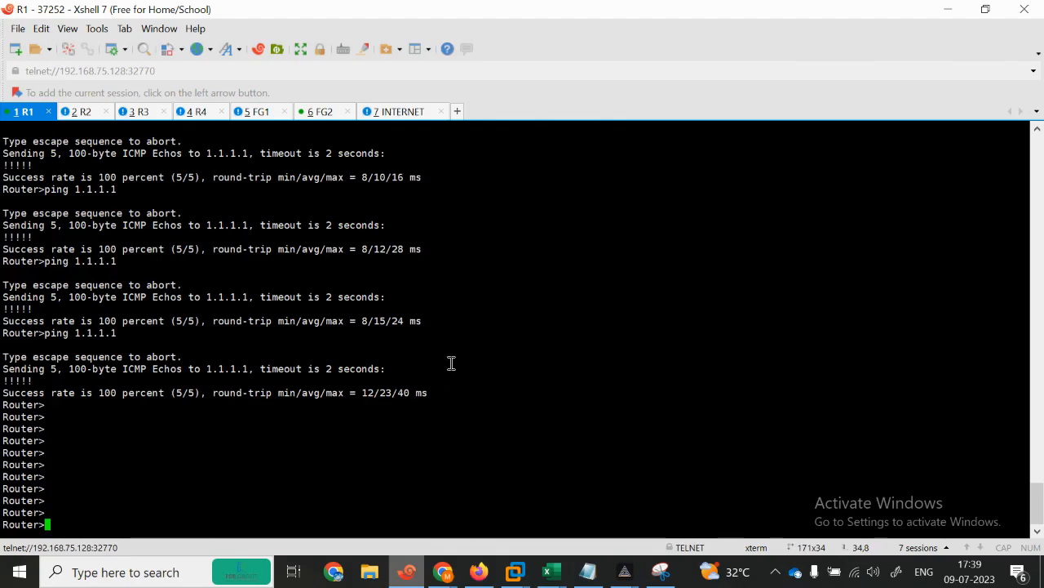
left_click(266, 113)
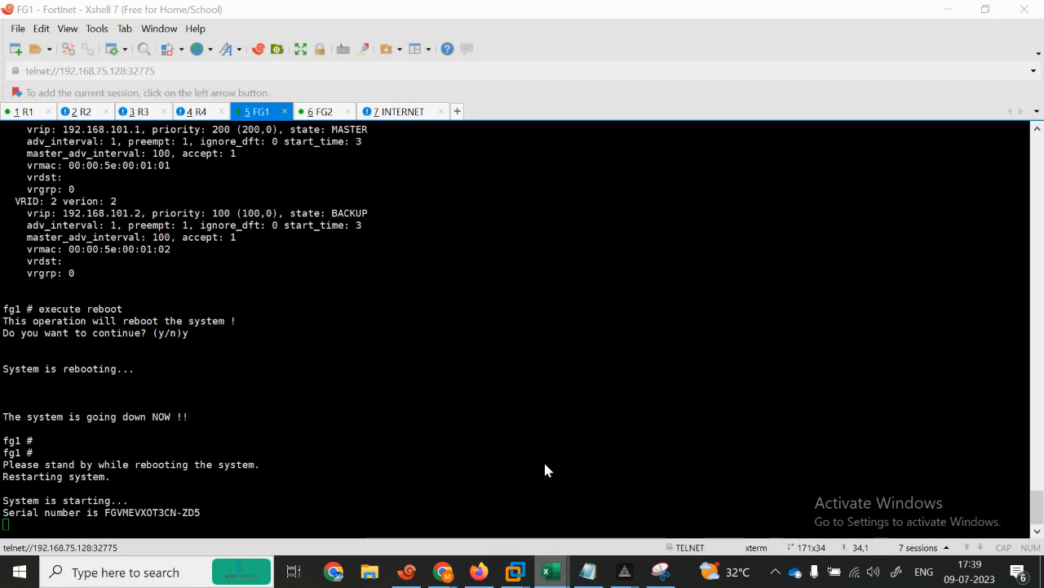
key("alt+Tab")
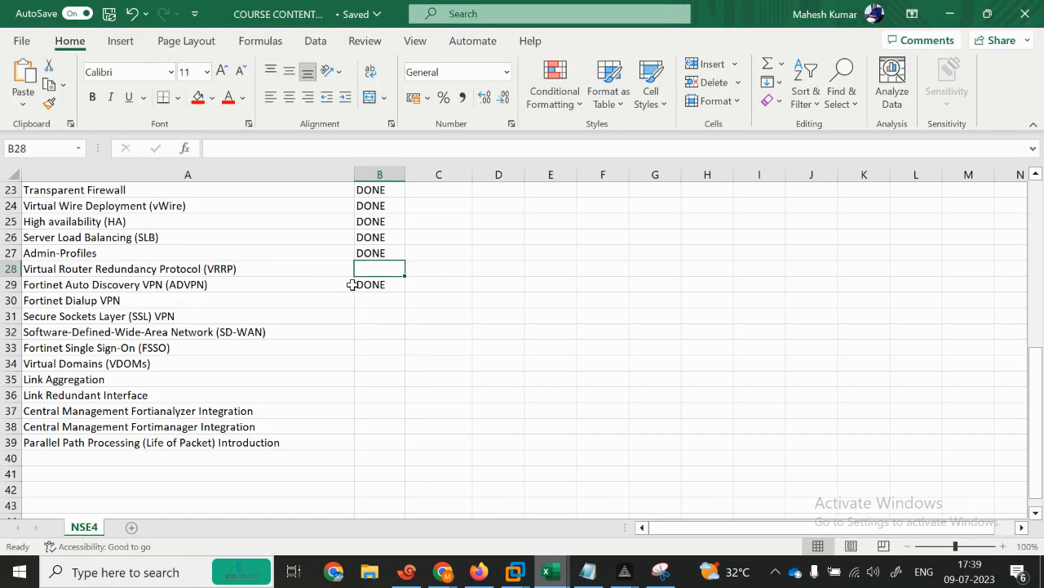
Step: Mark VRRP as DONE in cell B28 and review the status marks of the listed topics
type("dONE")
key("Return")
key("Right")
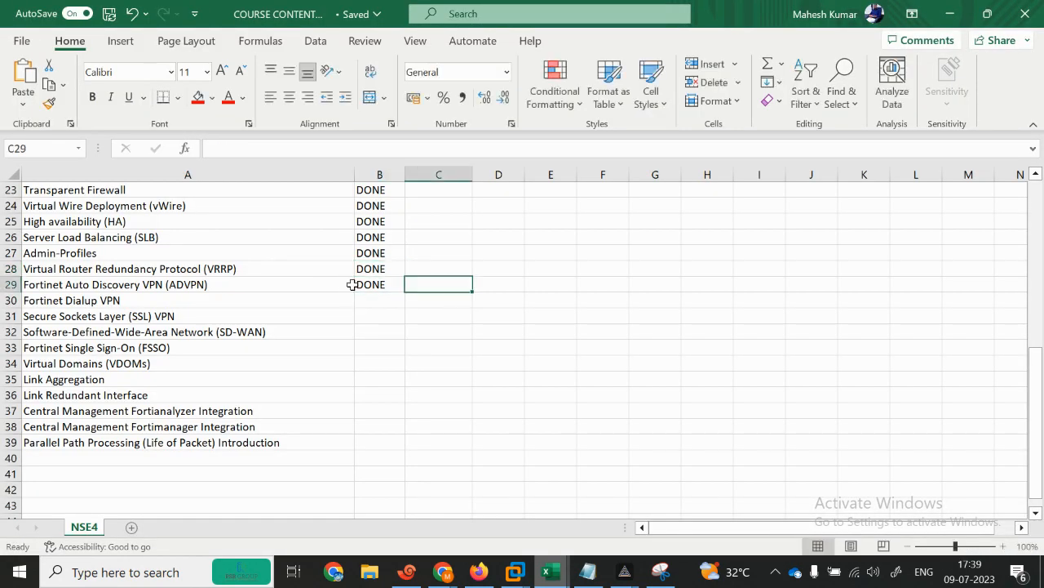
key("Left")
key("Left")
key("Down")
key("Down")
key("Down")
key("Down")
key("Down")
key("Down")
key("Down")
key("Down")
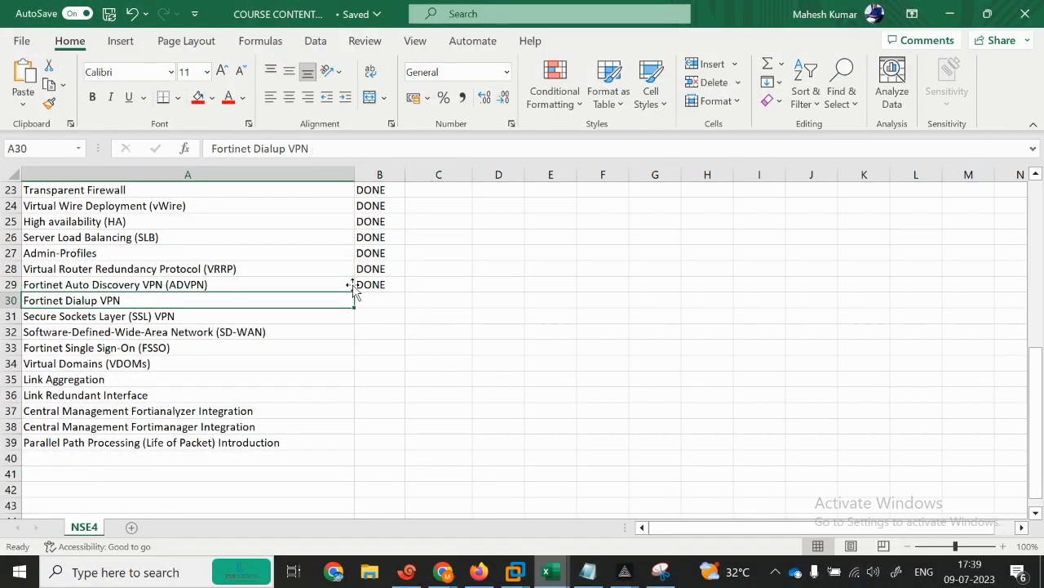
key("Down")
key("Down")
key("Down")
key("Up")
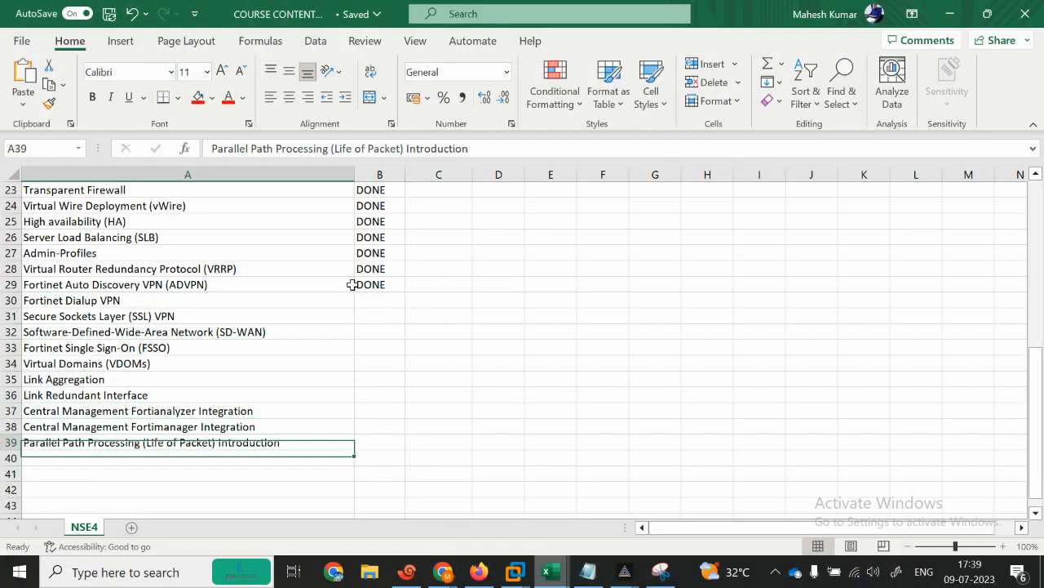
key("Right")
key("Right")
key("Left")
key("Up")
key("Up")
key("Up")
key("Up")
key("Up")
key("Up")
key("Up")
key("Up")
key("Up")
key("Up")
key("Up")
key("Up")
key("Up")
key("Up")
key("Up")
key("Up")
key("Up")
key("Up")
key("Up")
key("Up")
key("Up")
key("Up")
key("Up")
key("Up")
key("Down")
key("Down")
key("Down")
key("Down")
key("Down")
key("Down")
key("Down")
key("Down")
key("Down")
key("Down")
key("Down")
key("Down")
key("Down")
key("Down")
key("Down")
key("Down")
key("Down")
key("Down")
key("Down")
key("Down")
key("Down")
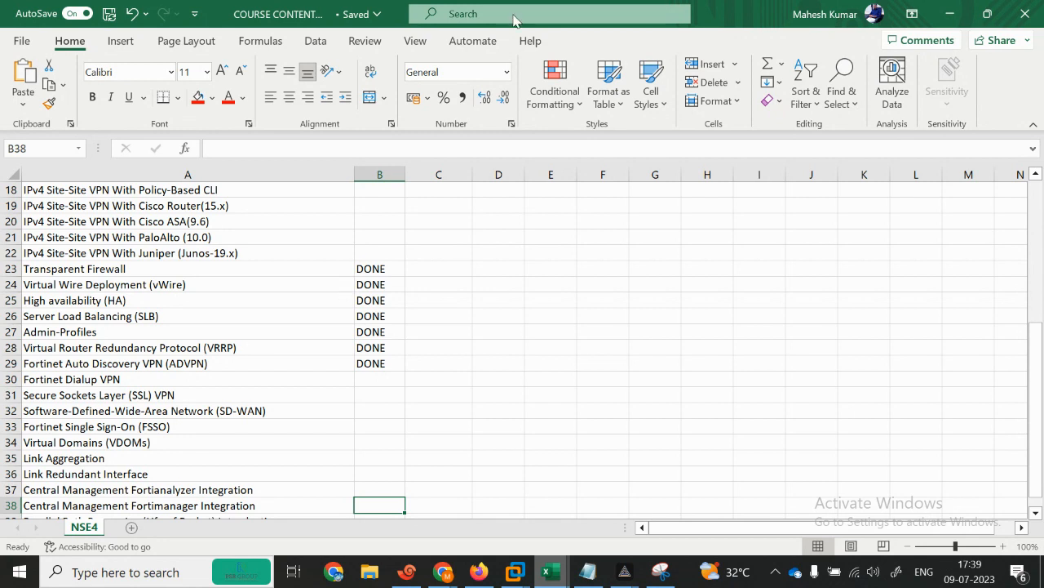
Step: Log in to FG1 as admin and run 'get router info vrrp', confirming MASTER for VRID 1
left_click(949, 14)
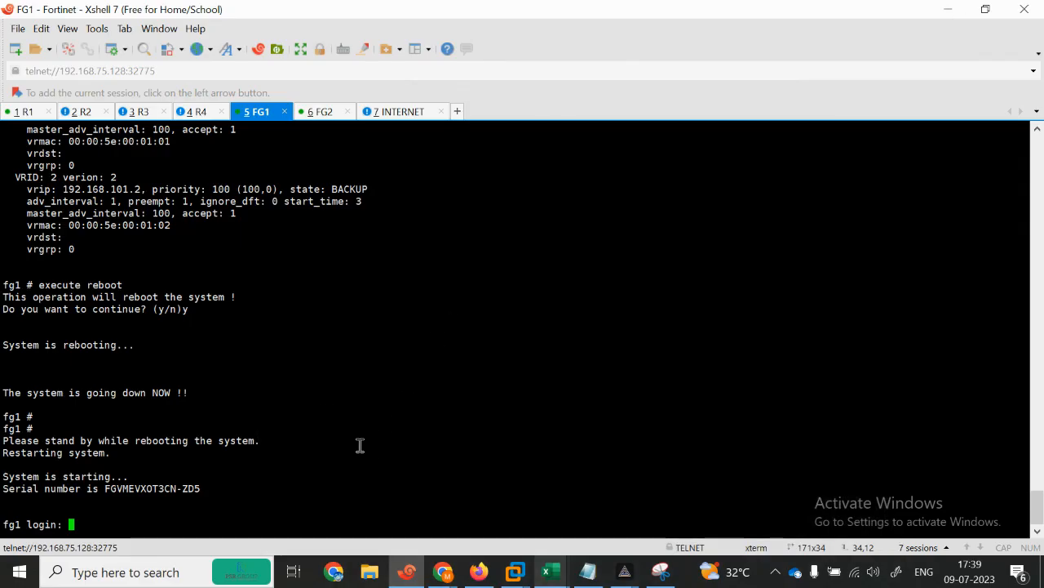
type("admin")
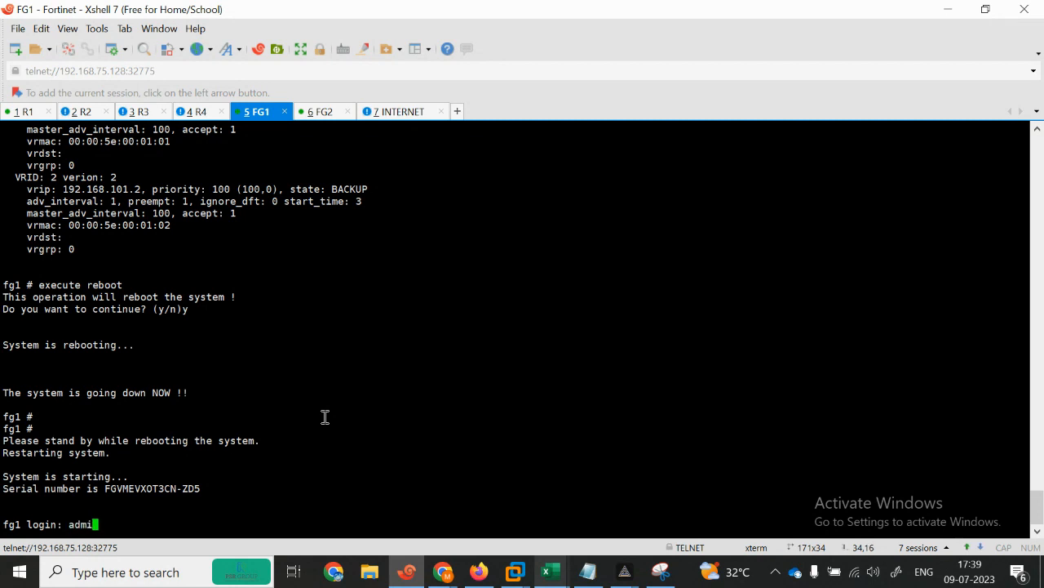
key("Return")
key("Return")
type("show")
key("BackSpace")
key("BackSpace")
key("BackSpace")
type("get  router info")
key("BackSpace")
key("BackSpace")
key("BackSpace")
key("BackSpace")
type("vr")
key("Return")
type("get router info vrr")
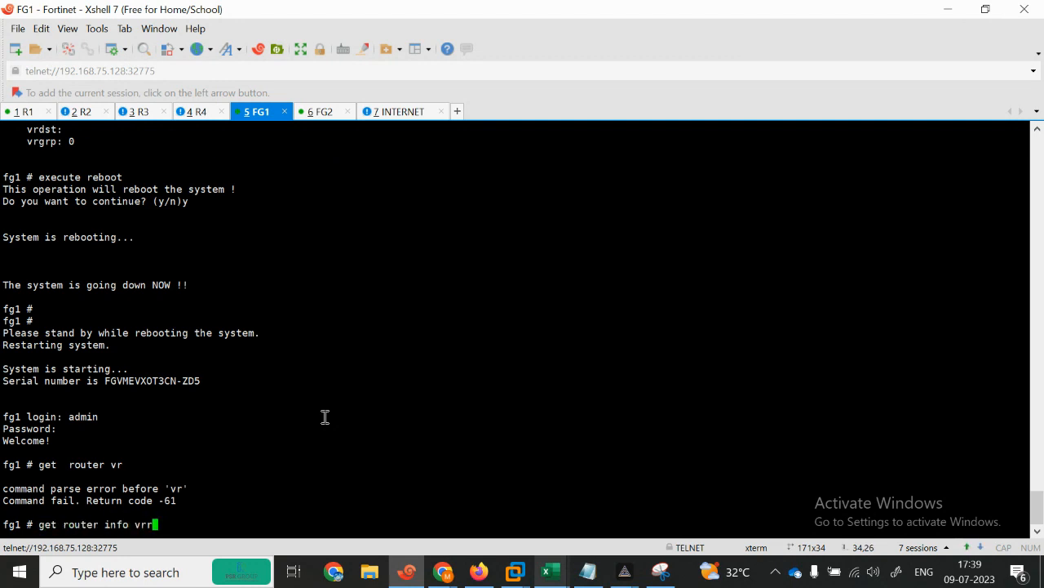
type("p")
key("Return")
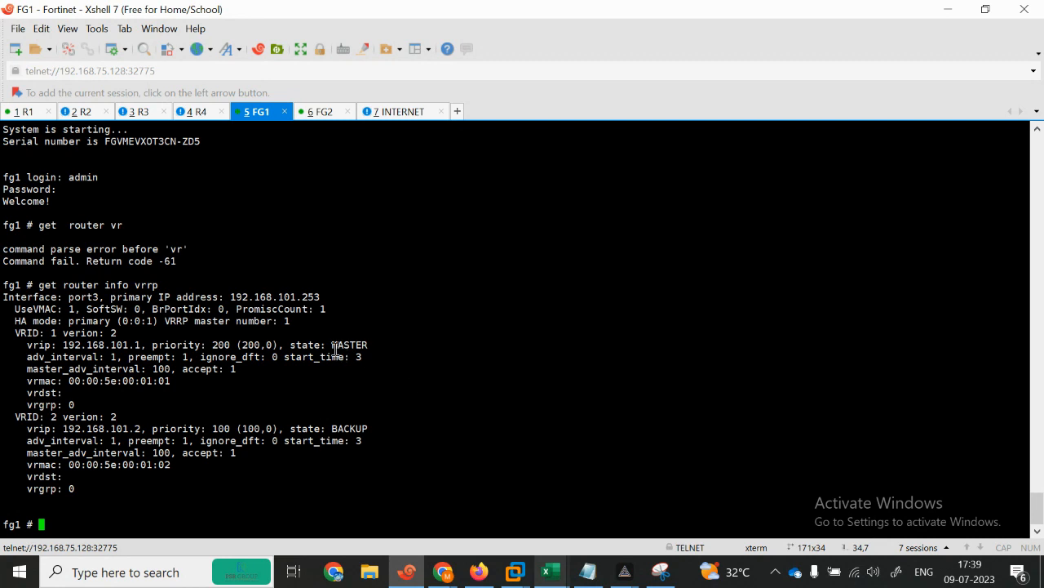
left_click_drag(336, 349, 397, 356)
left_click_drag(345, 417, 424, 405)
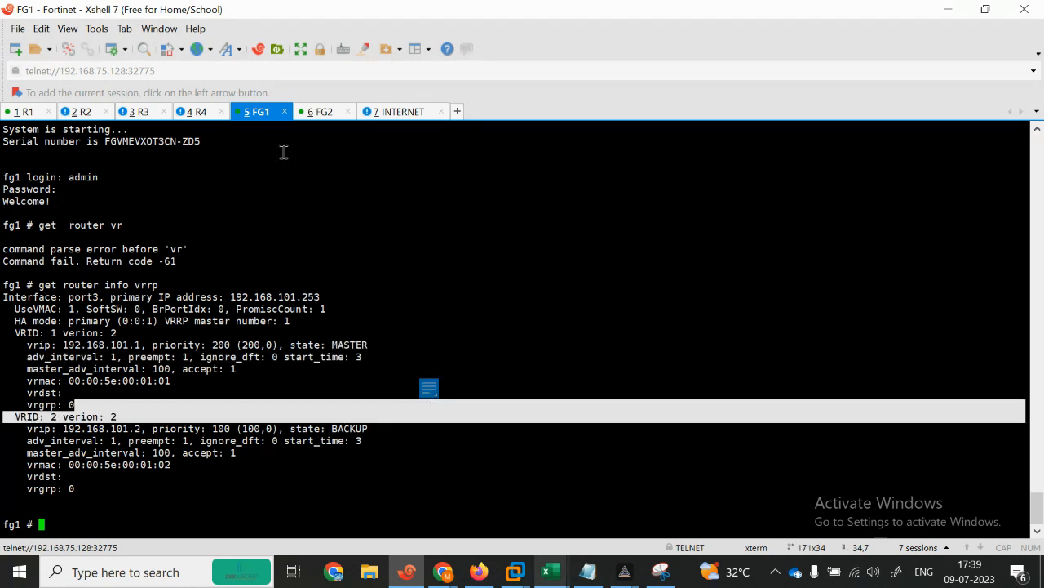
Step: Rerun the VRRP check on FG2, showing BACKUP for VRID 1 and MASTER for VRID 2, then return to Google Meet
left_click(315, 115)
left_click_drag(314, 346, 380, 346)
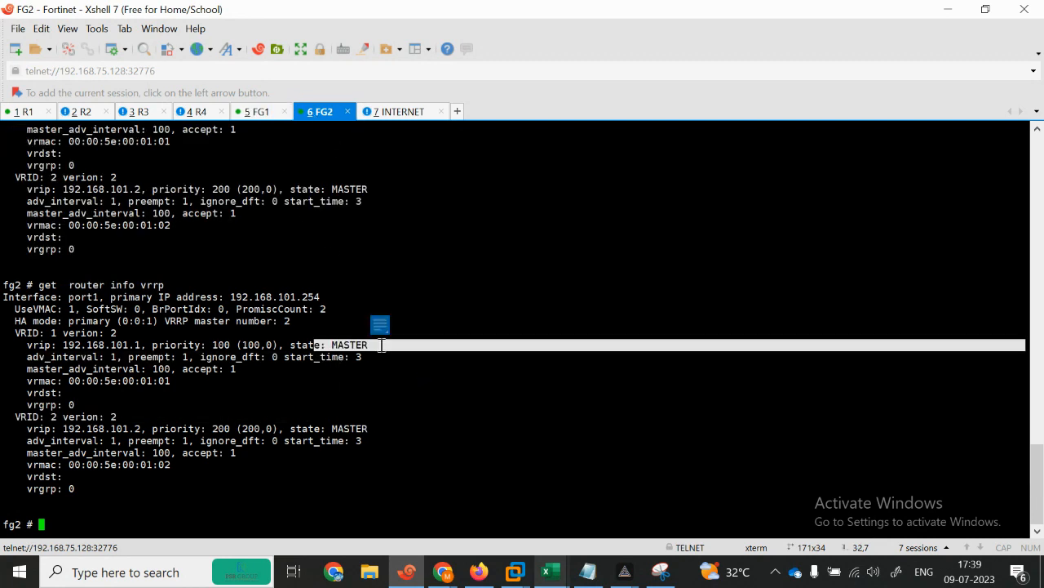
left_click_drag(333, 418, 397, 430)
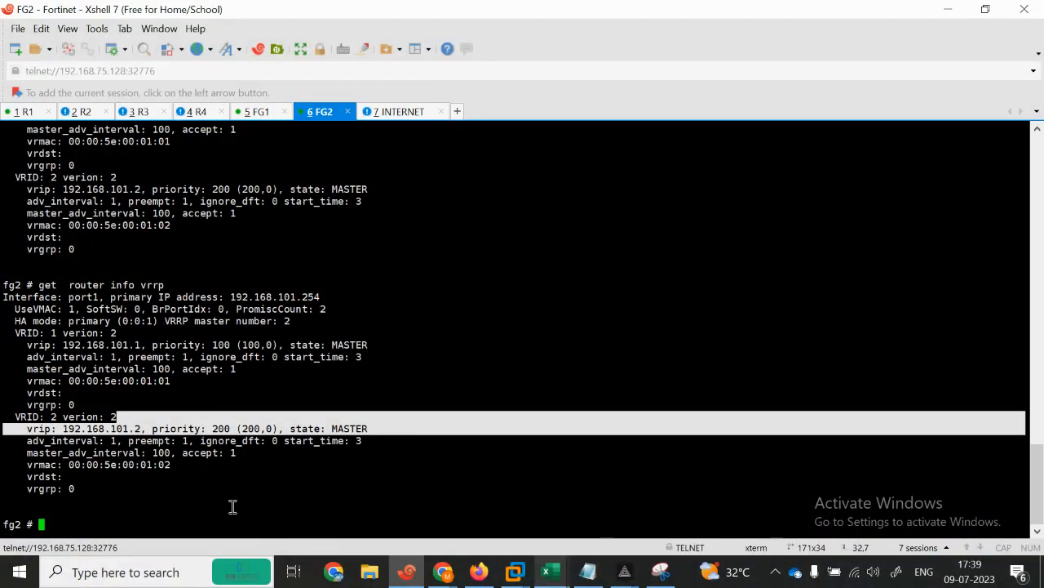
key("Up")
key("Return")
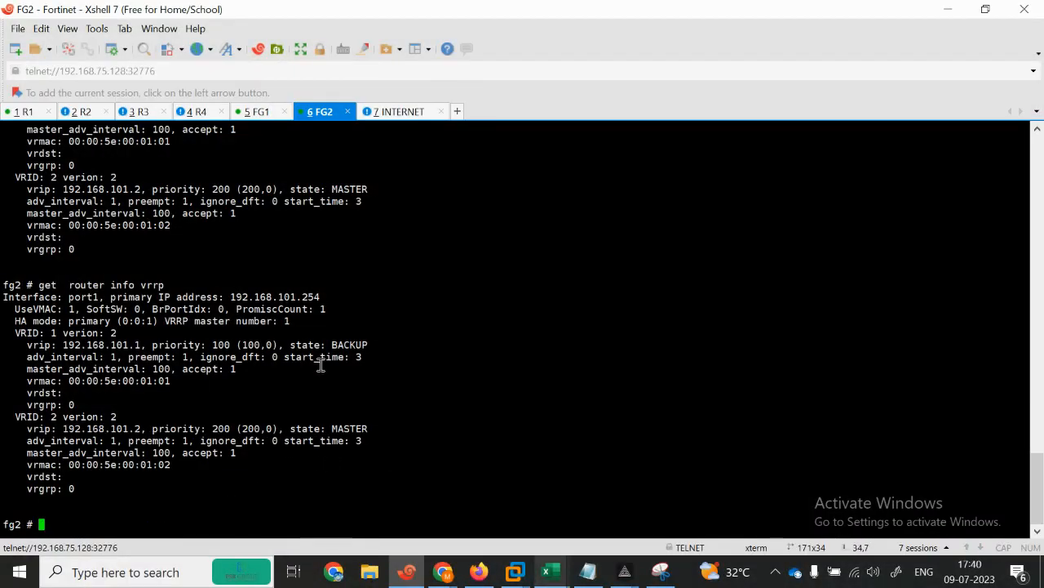
left_click_drag(314, 346, 368, 346)
left_click_drag(314, 429, 368, 430)
left_click(185, 479)
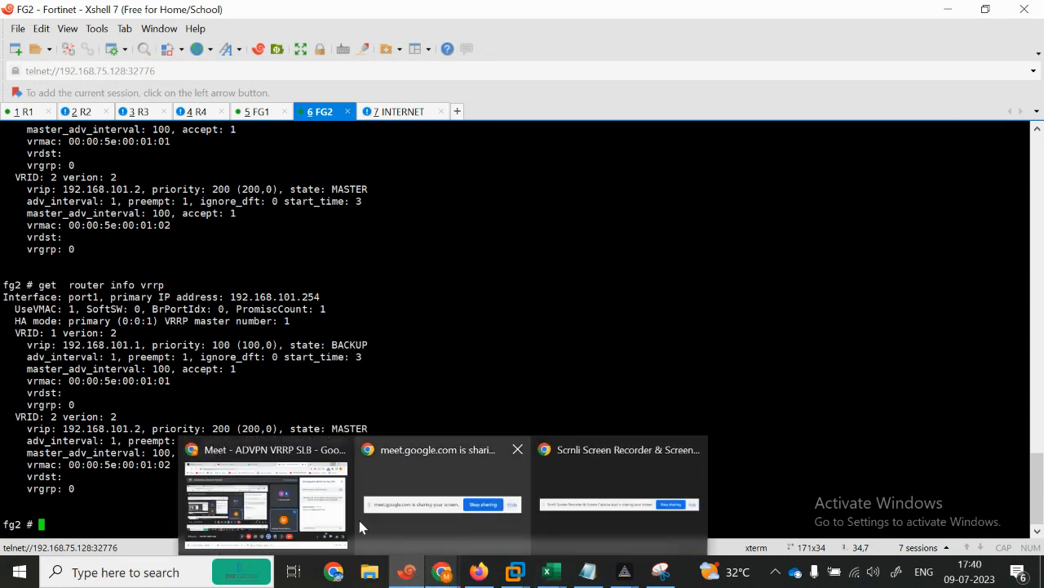
left_click(276, 512)
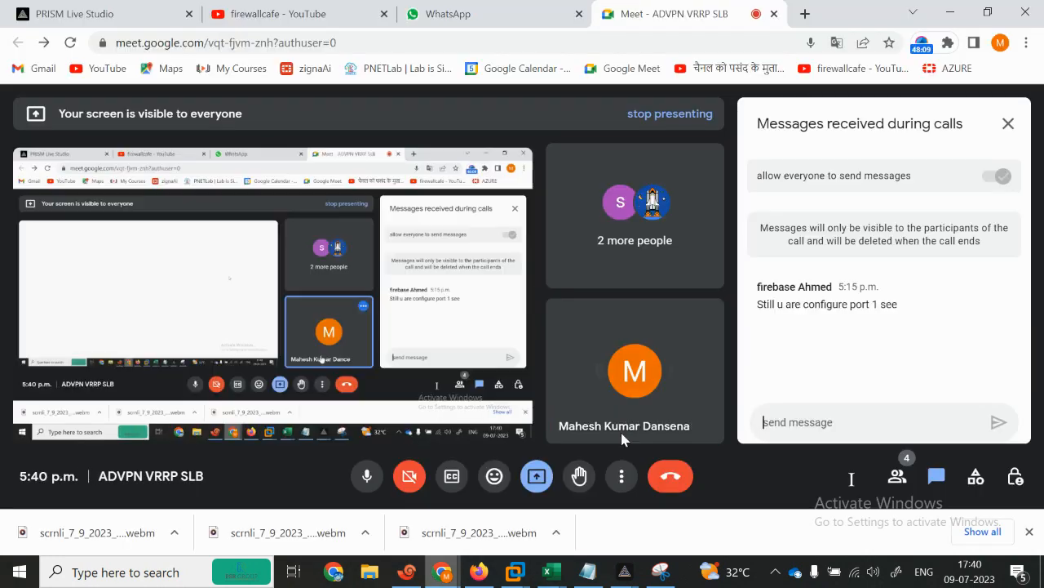